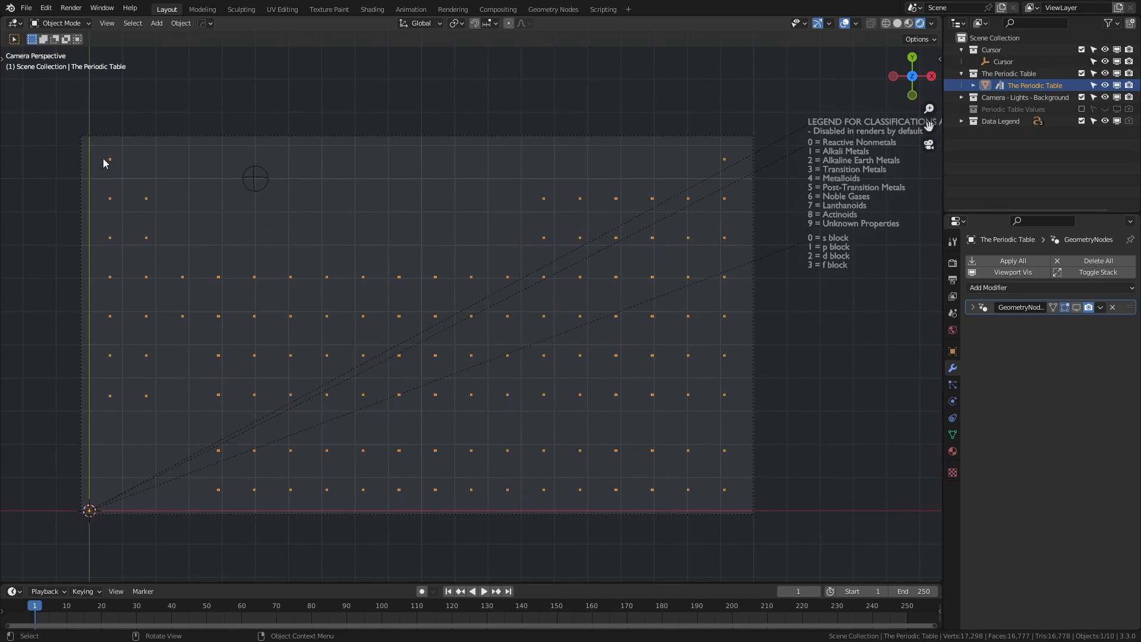
Step: Switch to the Geometry Nodes workspace and enable viewport display of the periodic table's geometry nodes modifier
left_click(553, 9)
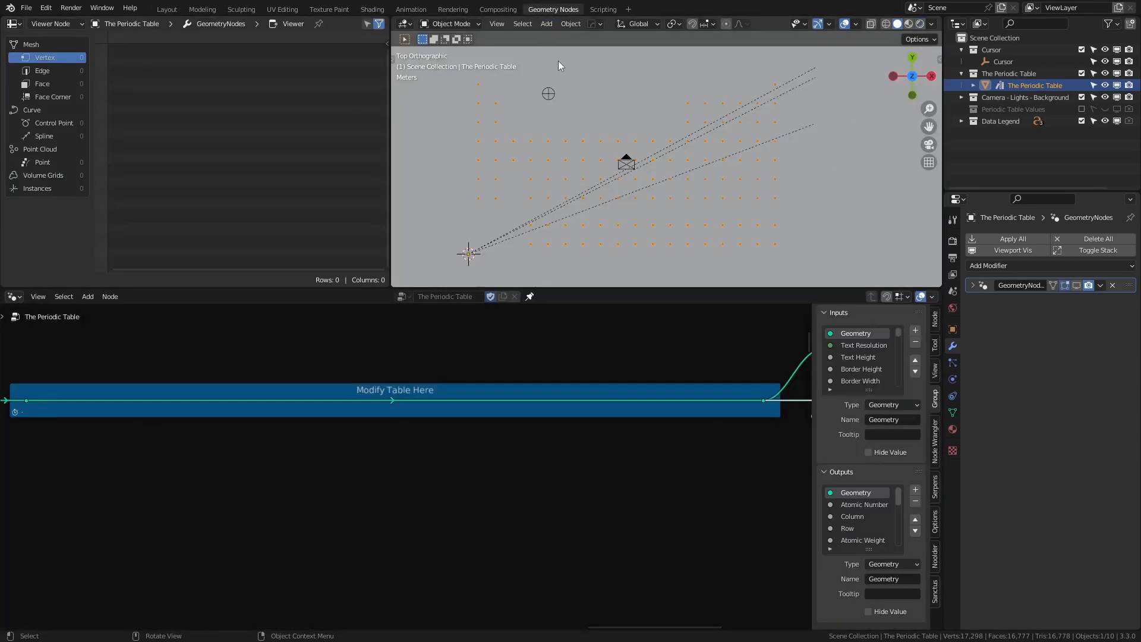
left_click(1076, 286)
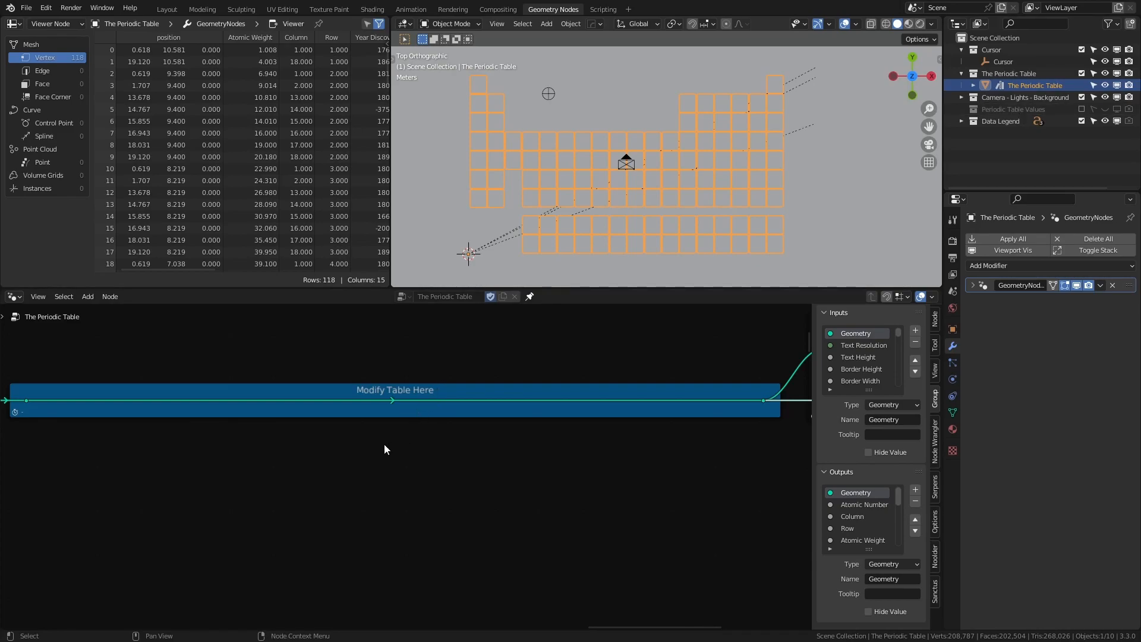
Step: Examine the stored element attributes in the spreadsheet and trace the periodic table's node tree back to its Group Input
scroll(380, 452, "down", 2)
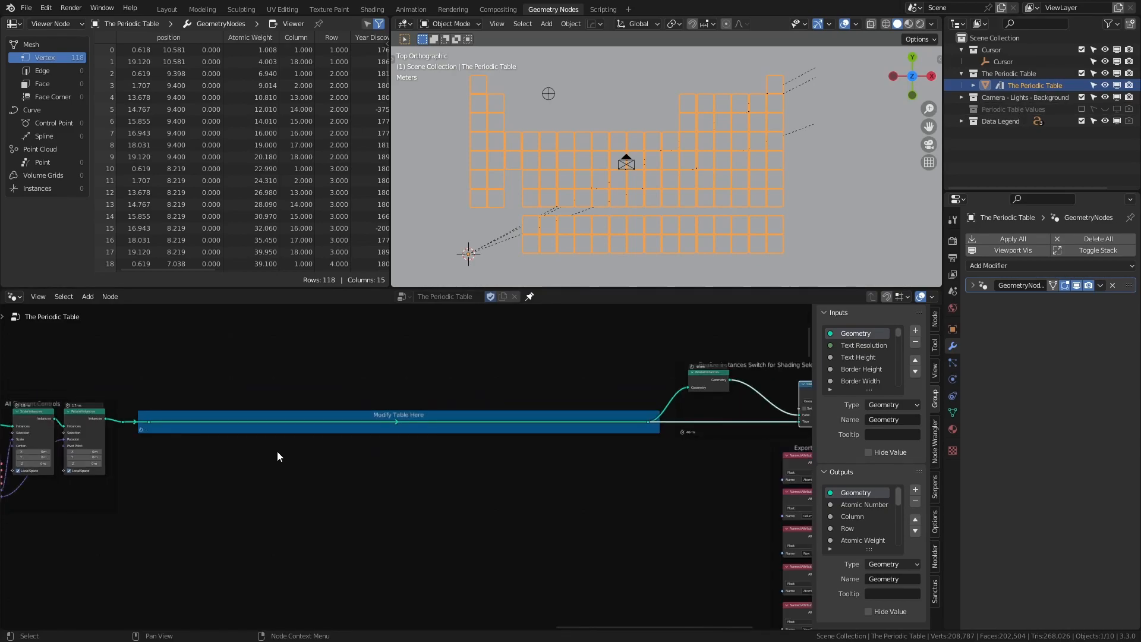
middle_click_drag(290, 474, 500, 456)
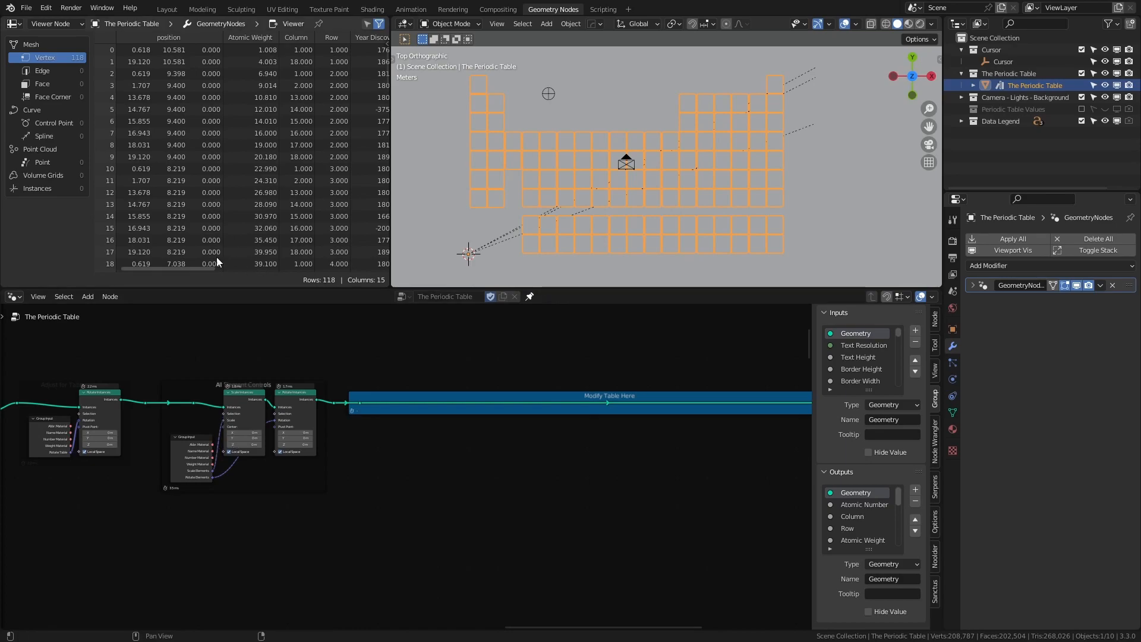
left_click_drag(196, 269, 395, 269)
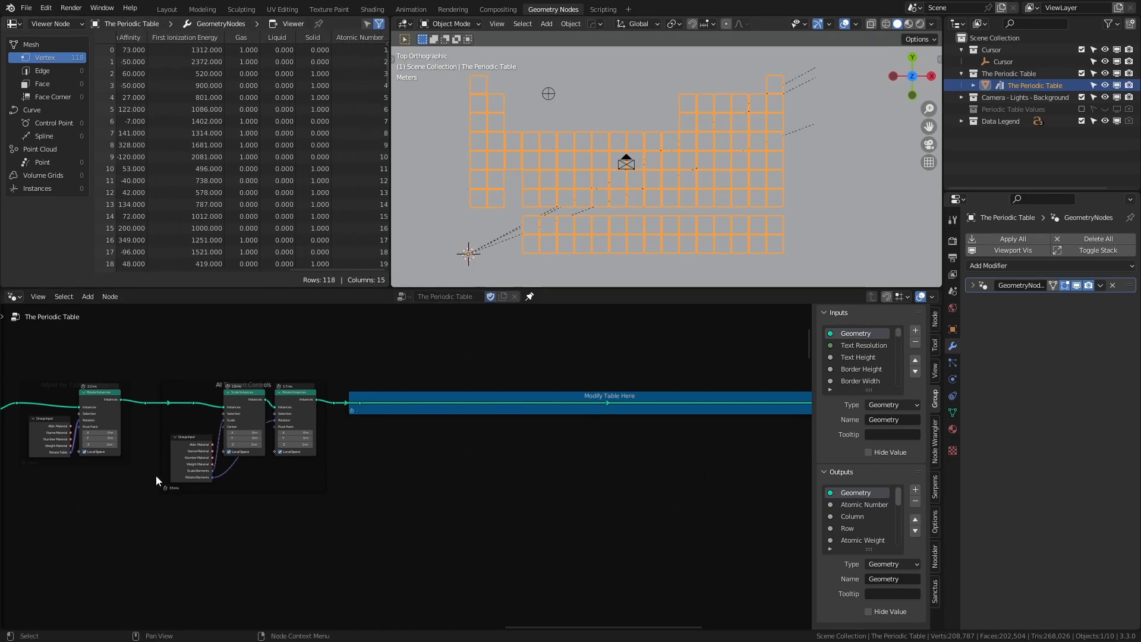
middle_click_drag(110, 527, 783, 551)
middle_click_drag(136, 460, 713, 466)
scroll(713, 463, "down", 3)
middle_click_drag(202, 413, 718, 477)
scroll(407, 460, "up", 6)
middle_click_drag(172, 409, 456, 423)
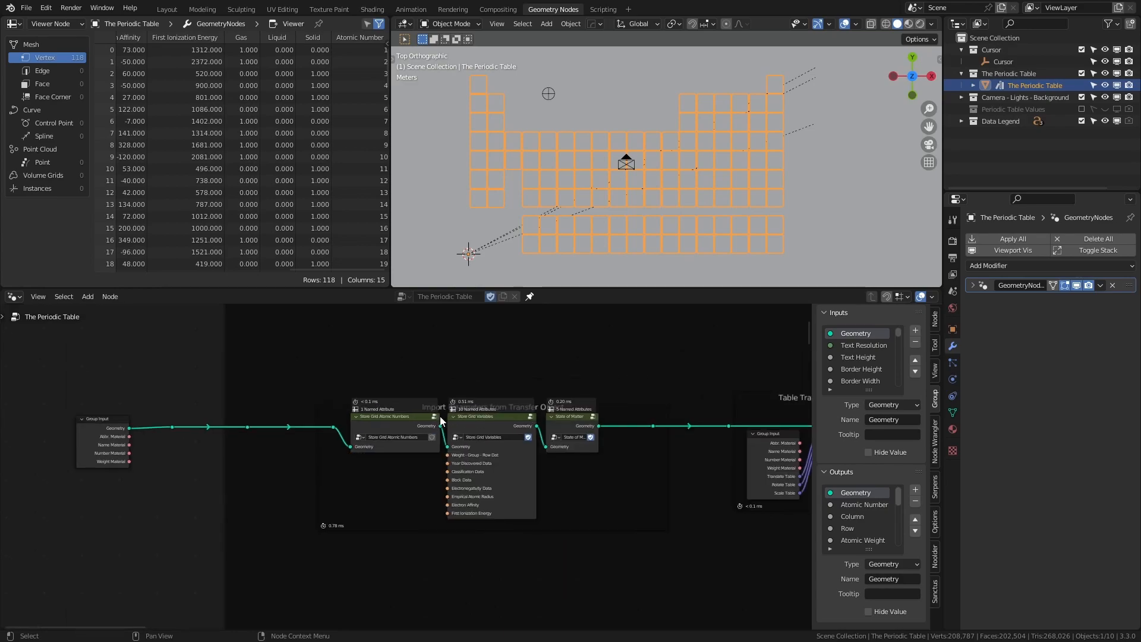
Step: Inspect the Store Grid Atomic Numbers group, toggling the hidden sockets of its Add node
scroll(440, 416, "up", 10)
left_click(467, 357)
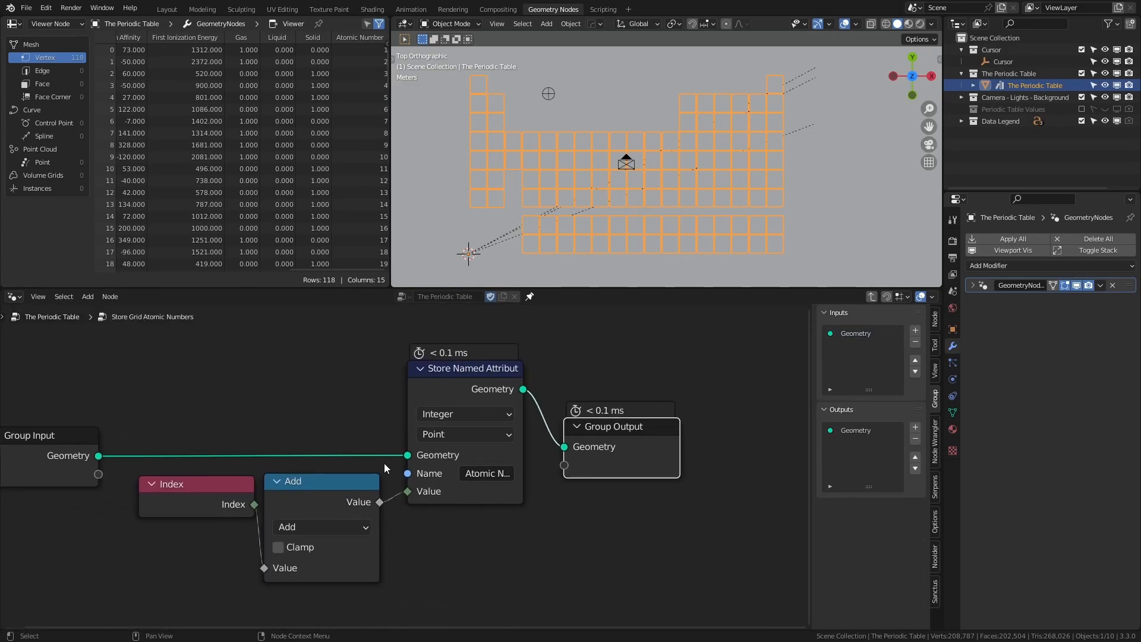
left_click(320, 483)
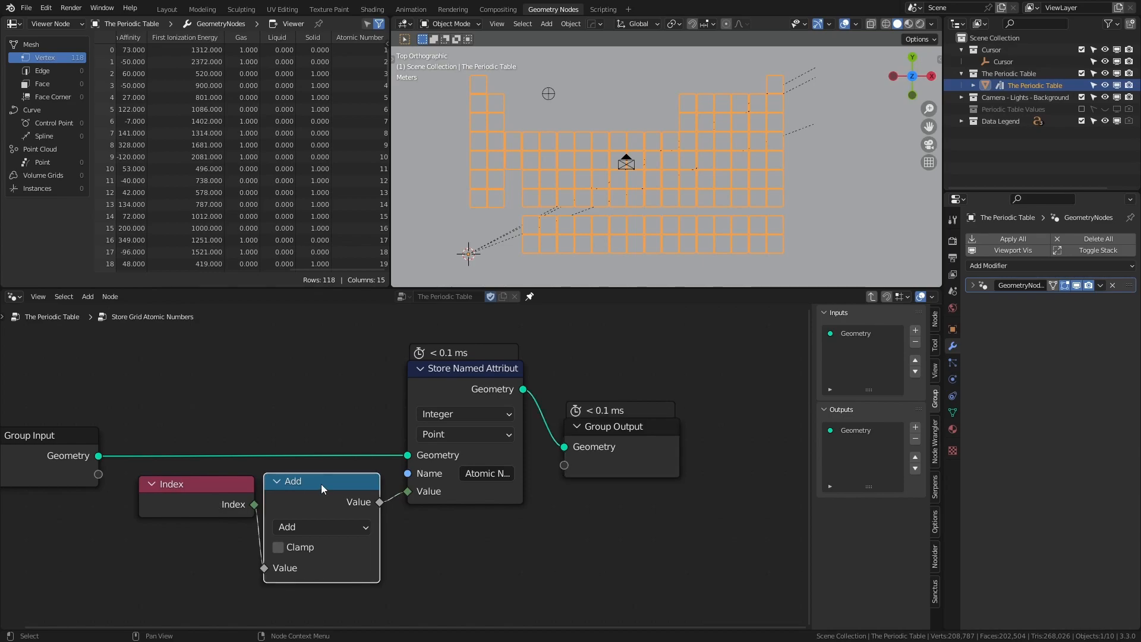
key("ctrl+h")
key("ctrl+h")
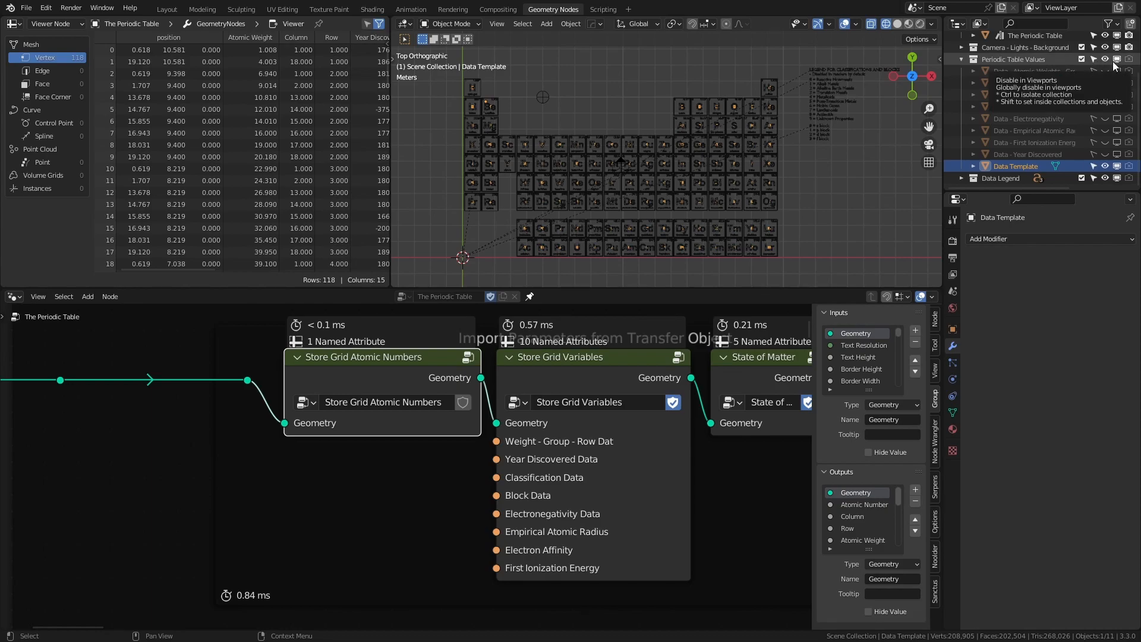
Step: Duplicate the Data Template object in place and rename the copy as Example
left_click(1093, 167)
left_click(1014, 168)
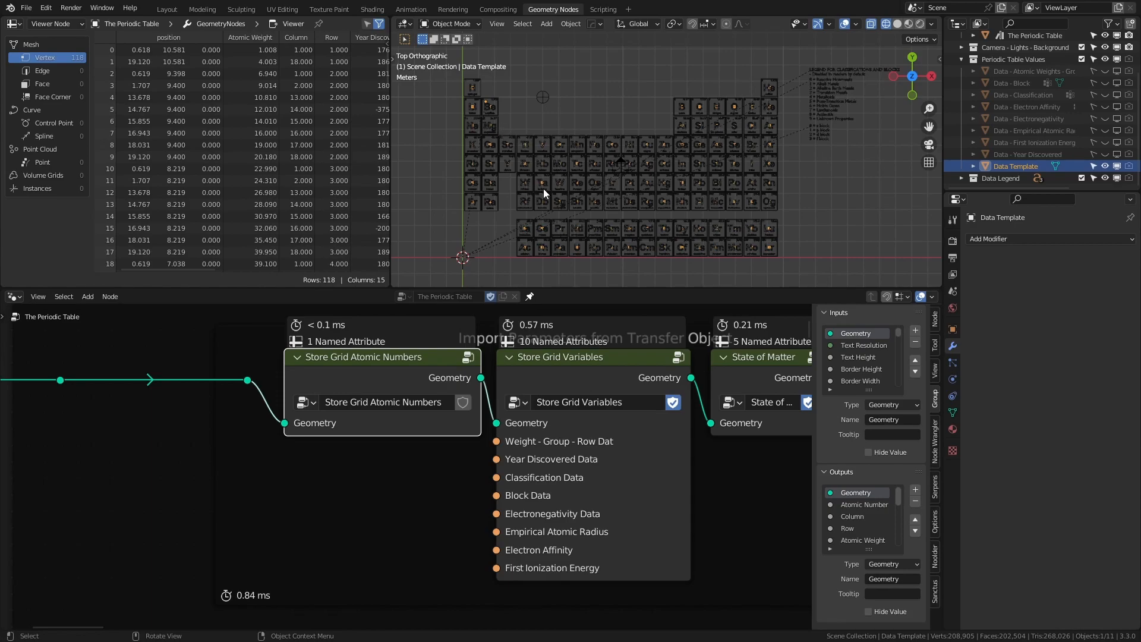
key("shift+d")
right_click(582, 155)
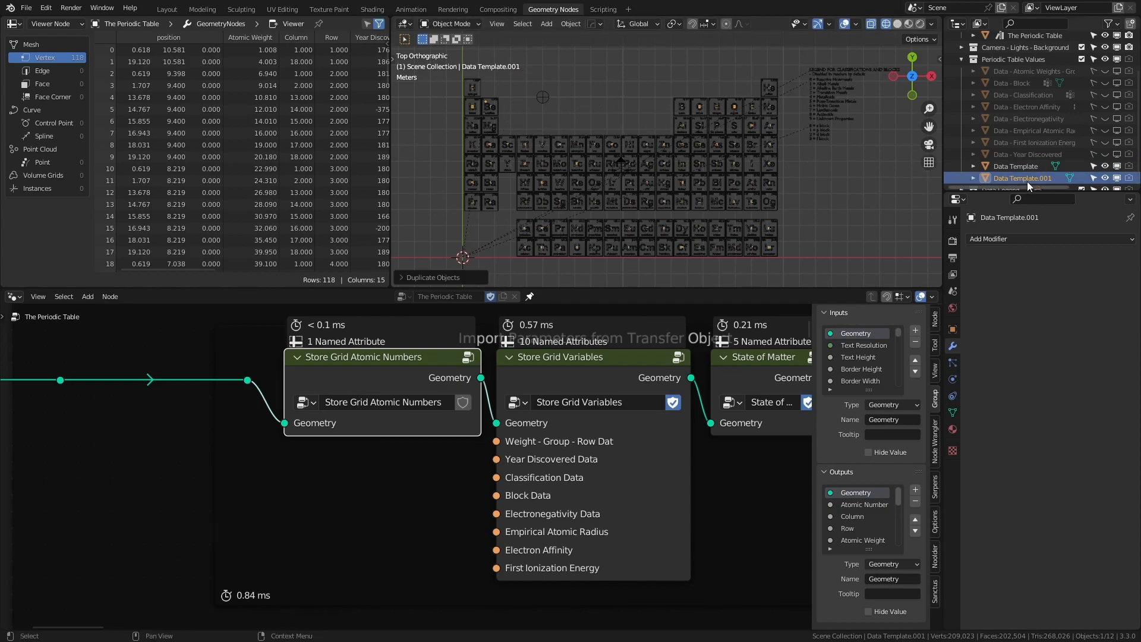
double_click(1027, 181)
type("Ea")
key("BackSpace")
type("xample")
key("Return")
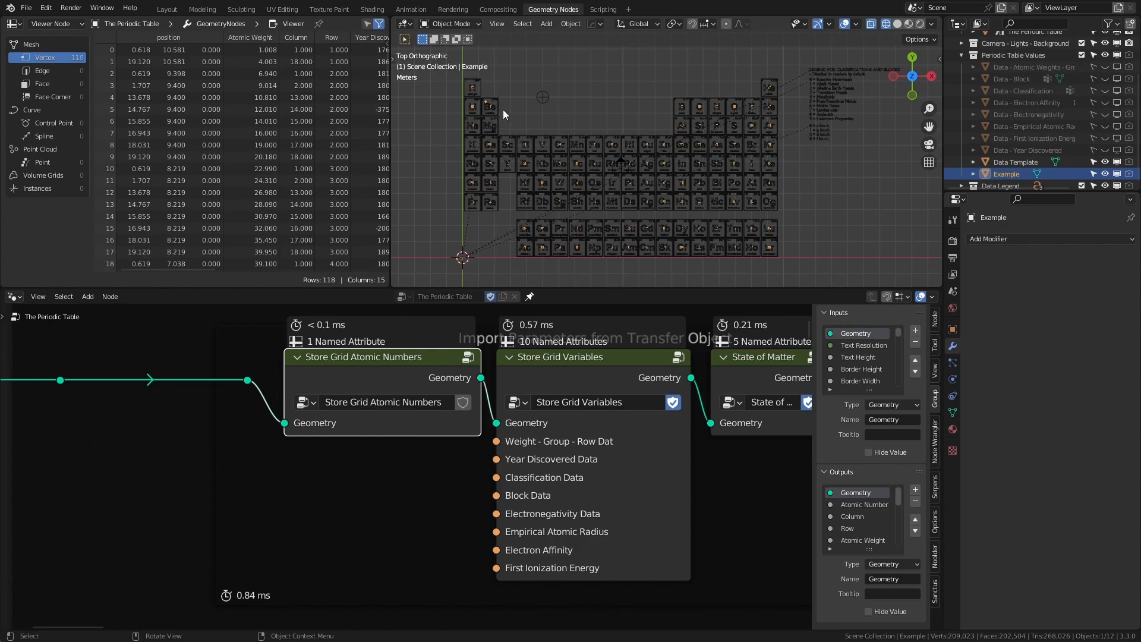
Step: In Edit Mode on Example, set the local Z coordinate of the hydrogen cell's vertex to 1.008 m
key("n")
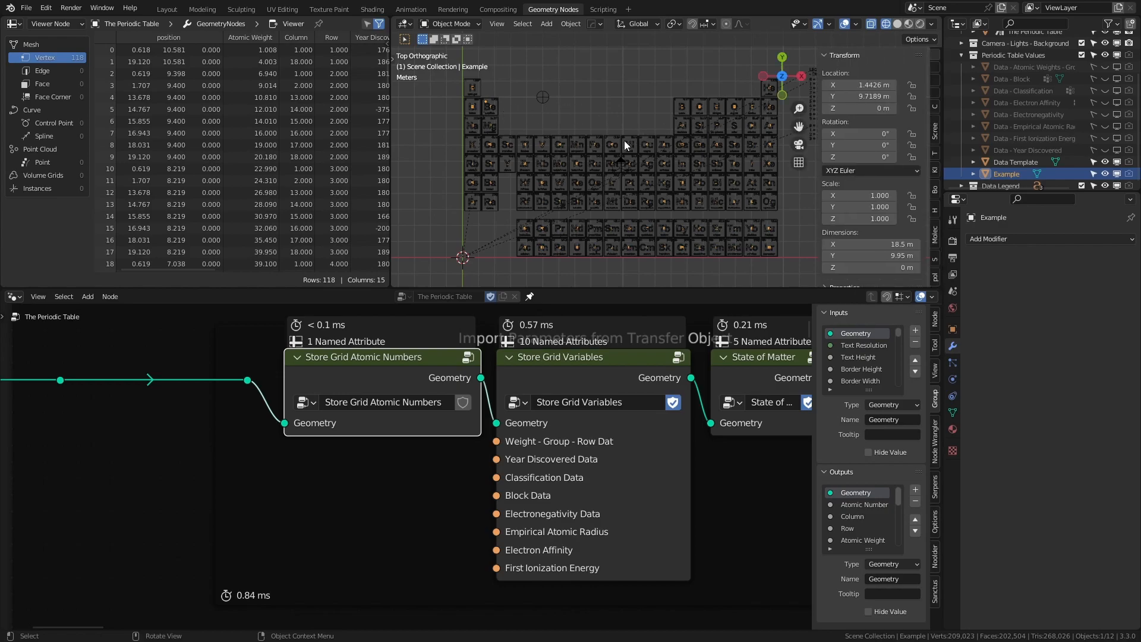
key("Tab")
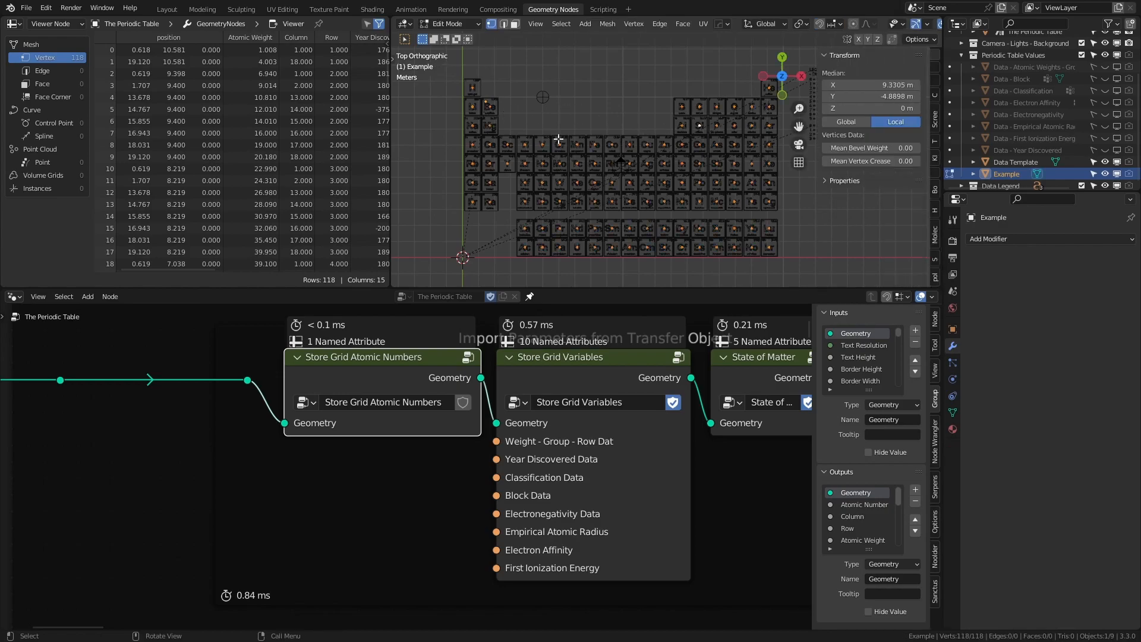
key("alt+a")
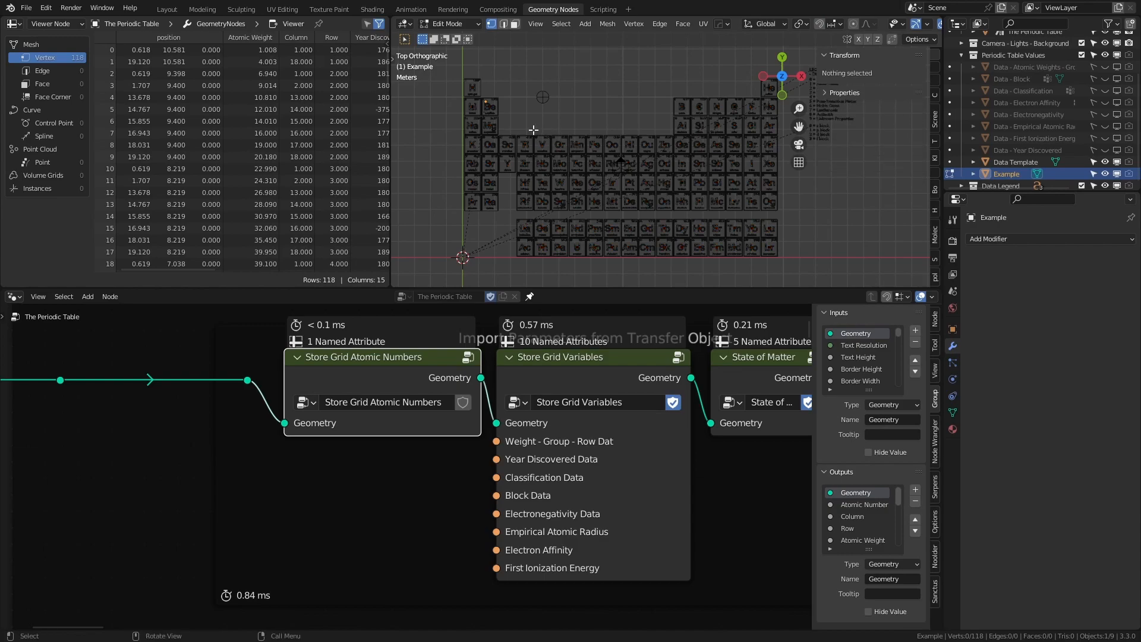
left_click(473, 88)
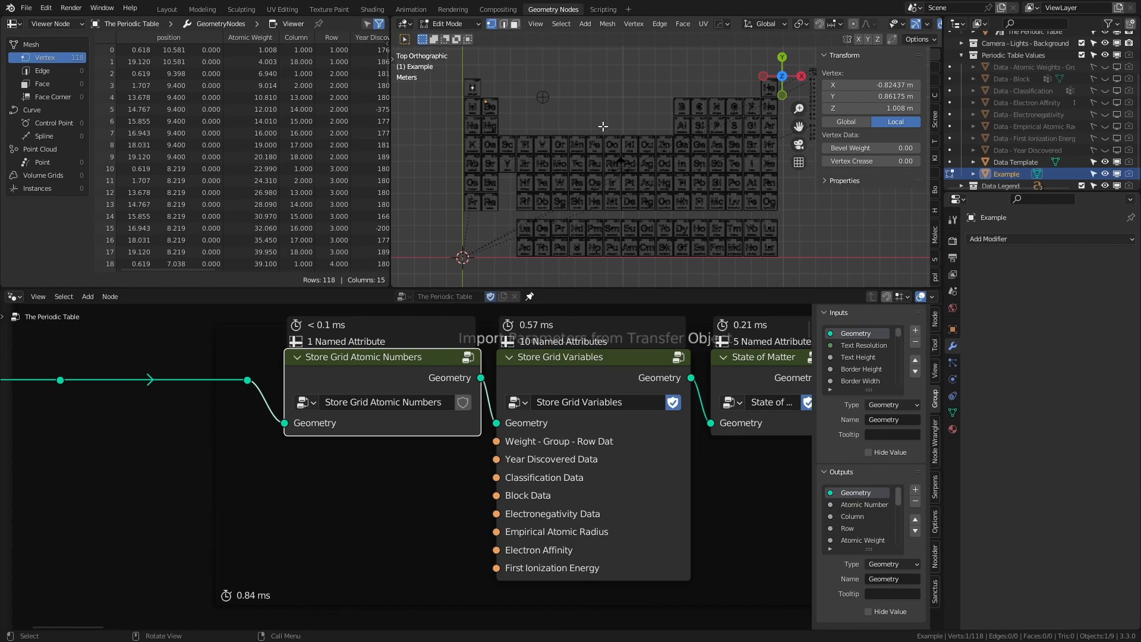
key("Tab")
Step: Select the periodic table object and look over its node tree from the parameter import frame to the cursor position frame
left_click(540, 139)
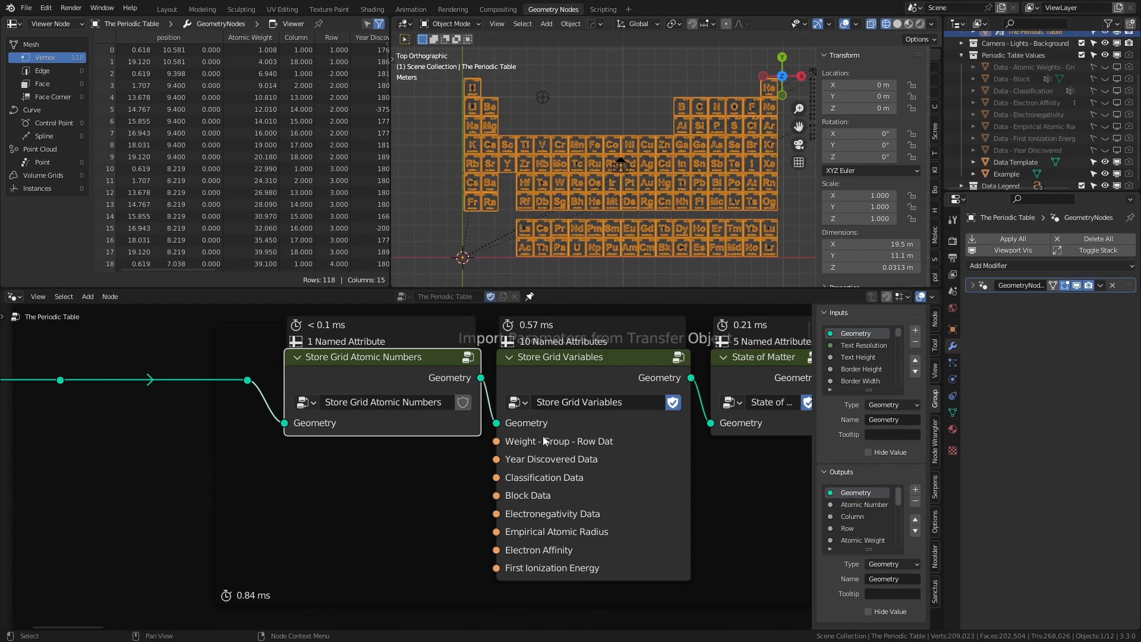
scroll(544, 436, "down", 3)
scroll(469, 407, "down", 2)
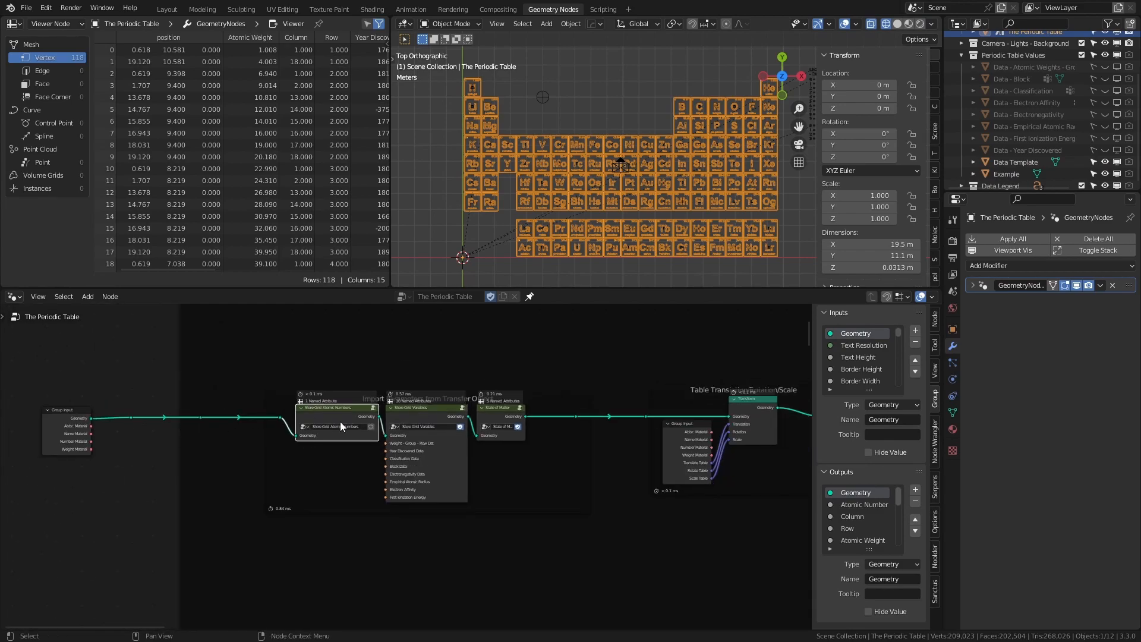
scroll(404, 416, "down", 2)
middle_click_drag(542, 423, 363, 423, "shift")
scroll(410, 451, "down", 2)
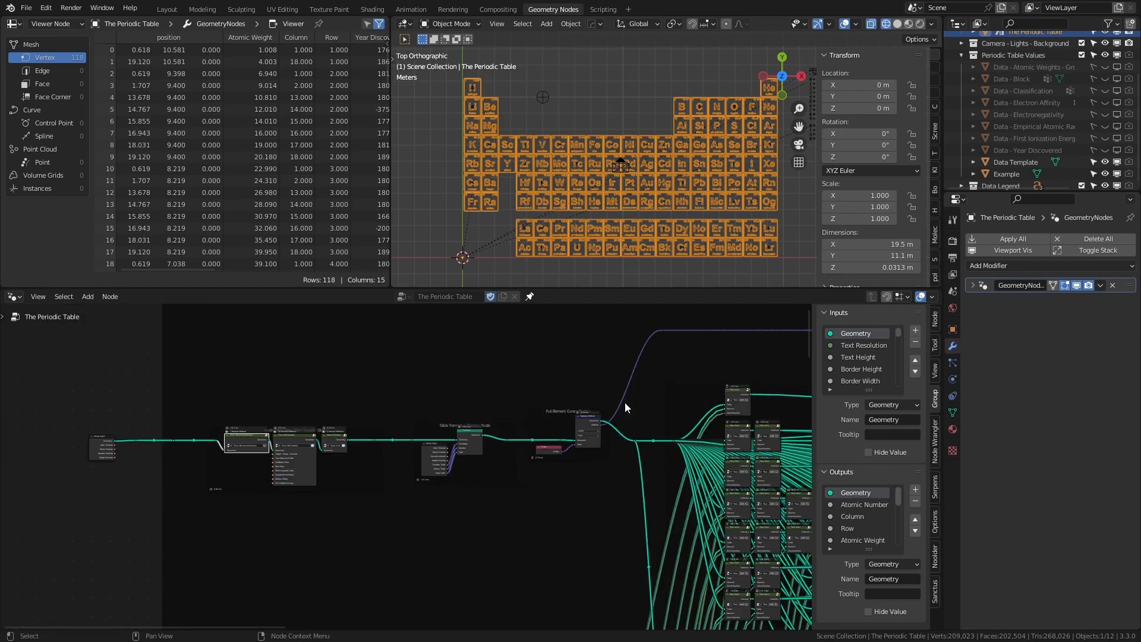
scroll(719, 451, "up", 2)
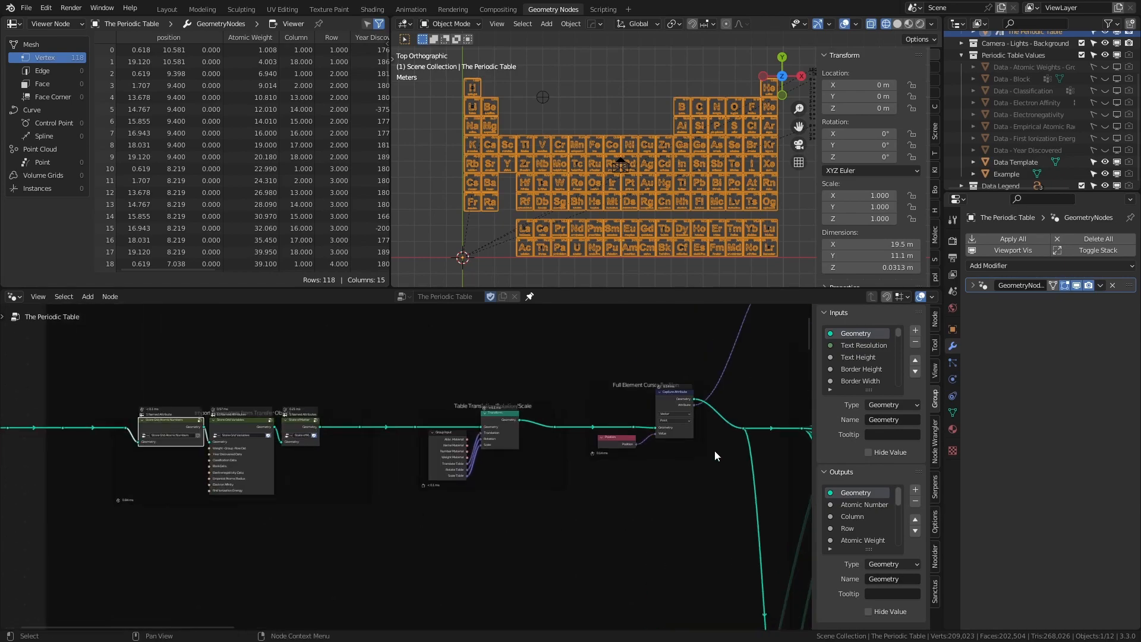
scroll(340, 445, "up", 2)
scroll(340, 444, "up", 1)
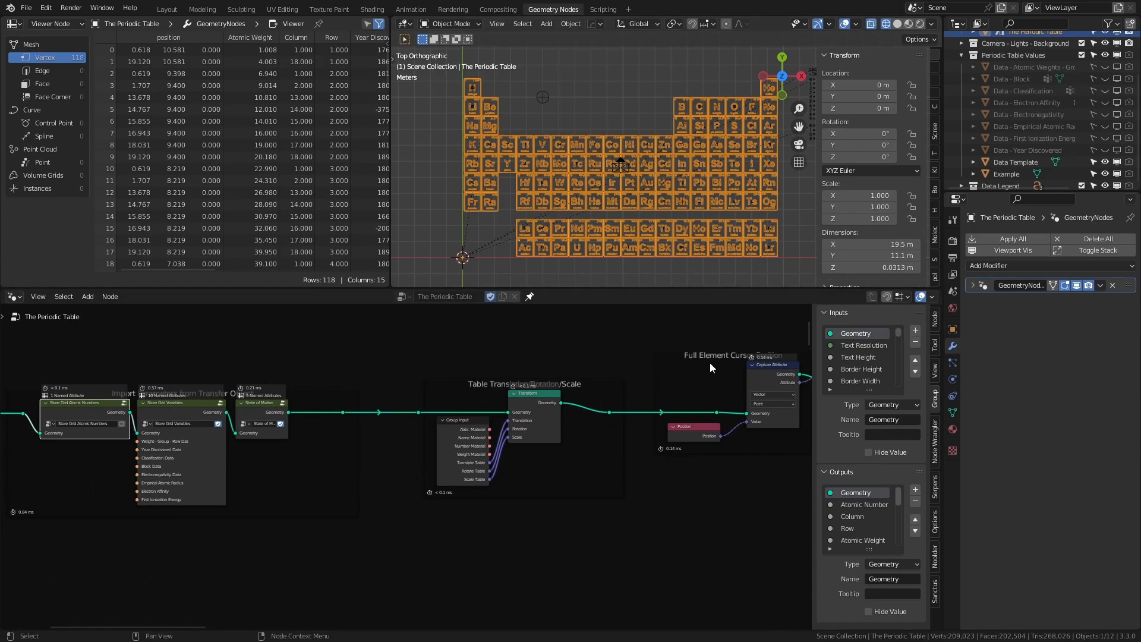
middle_click_drag(397, 501, 556, 447)
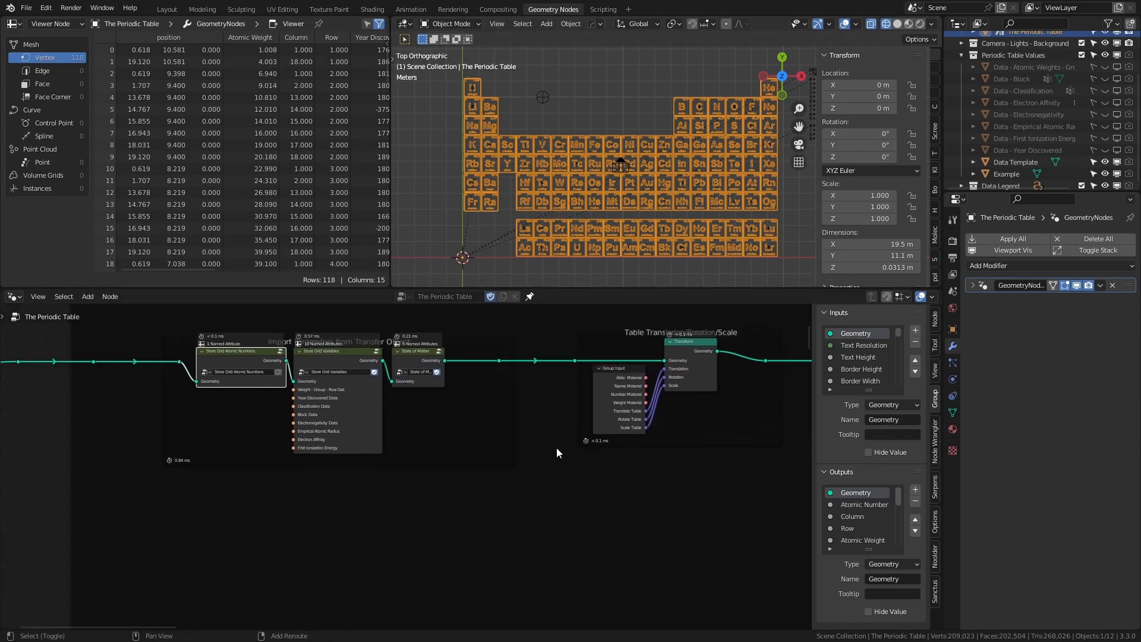
scroll(359, 515, "up", 2)
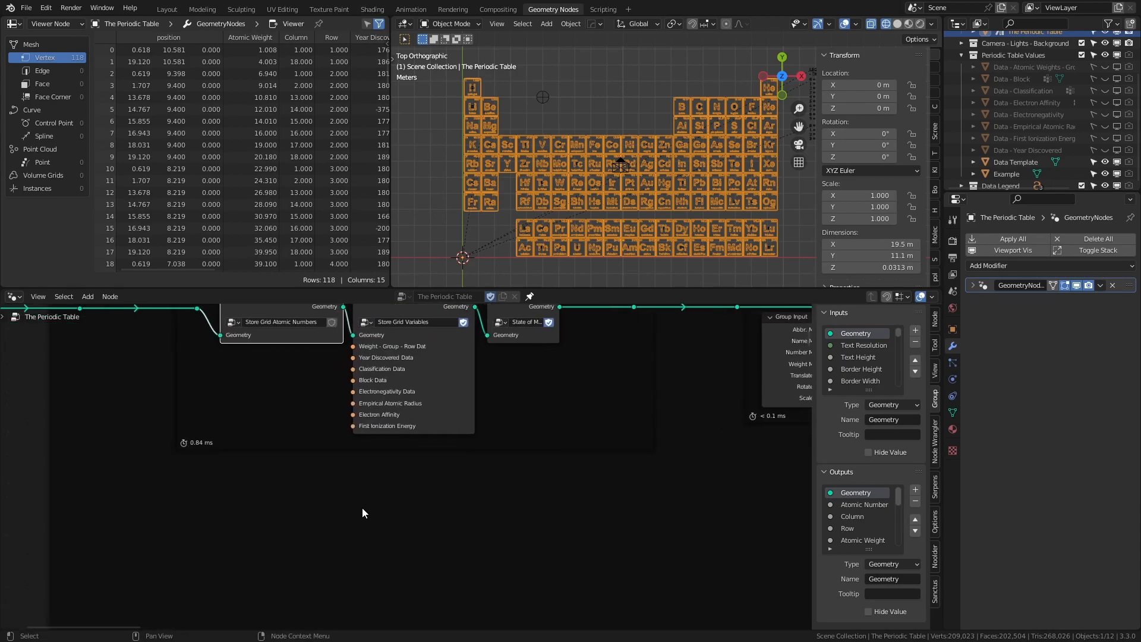
Step: Add an Object Info node referencing the Example object in the empty space below the parameter import frame
left_click(1008, 174)
left_click_drag(622, 360, 225, 523)
middle_click_drag(315, 520, 286, 428)
Step: Add a Transfer Attribute node with Index mapping and connect the Object Info's Geometry to its Source
key("shift+a")
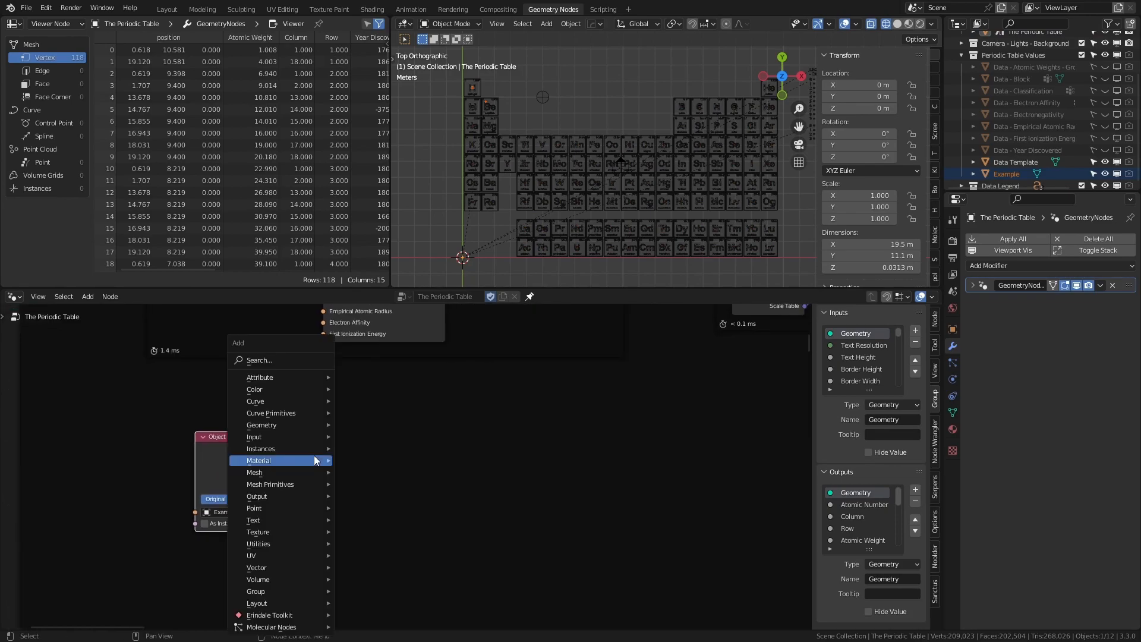
mouse_move(303, 376)
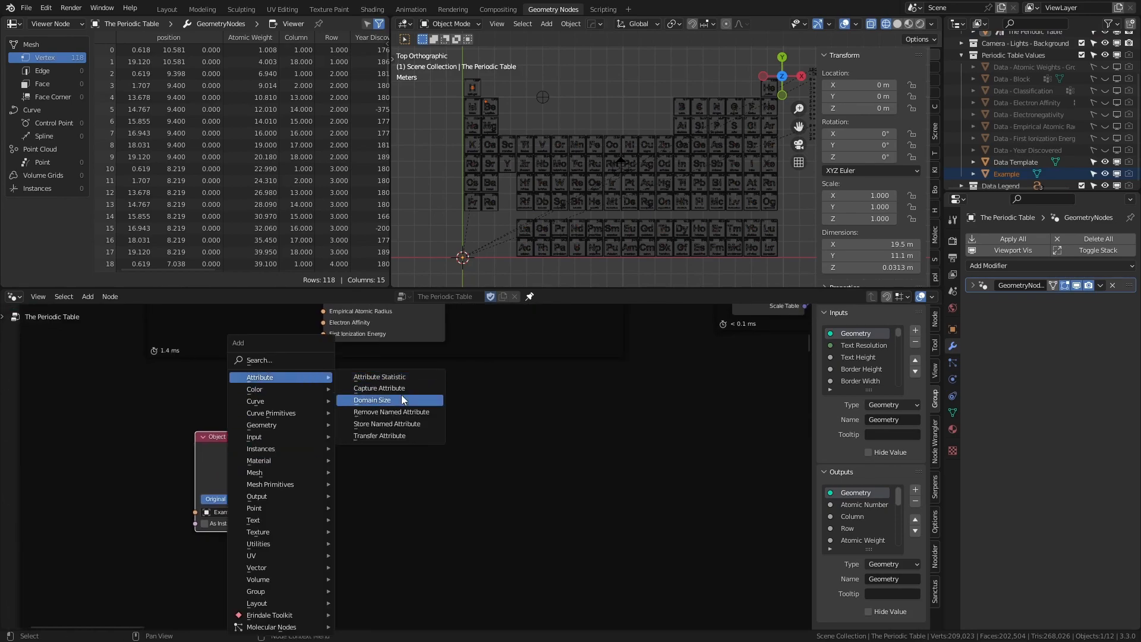
left_click(402, 440)
left_click(389, 482)
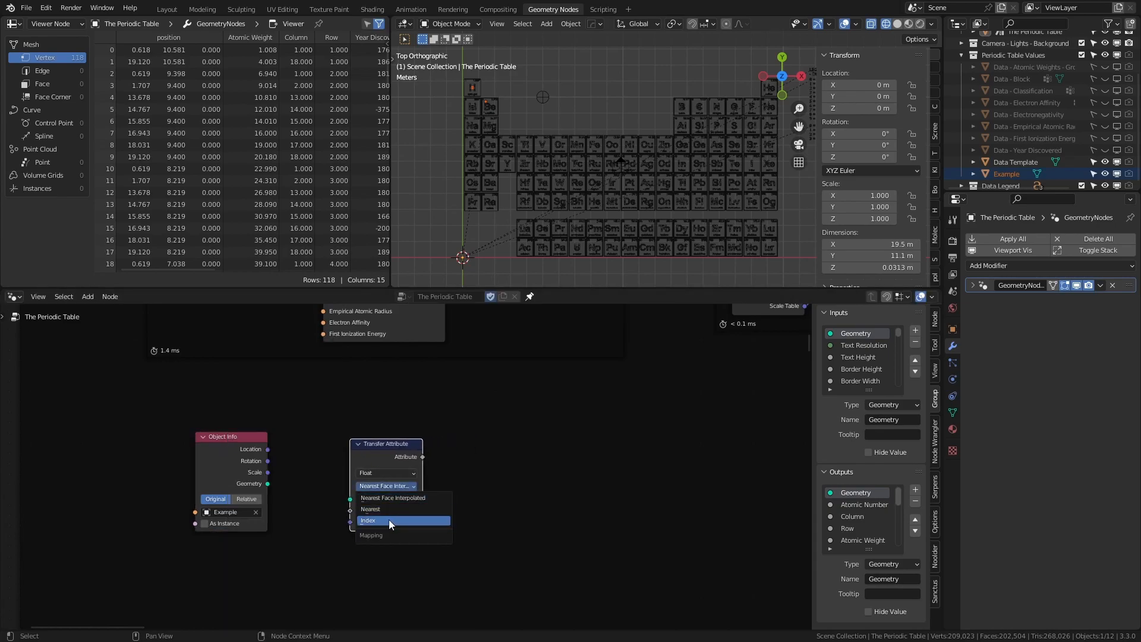
left_click(389, 520)
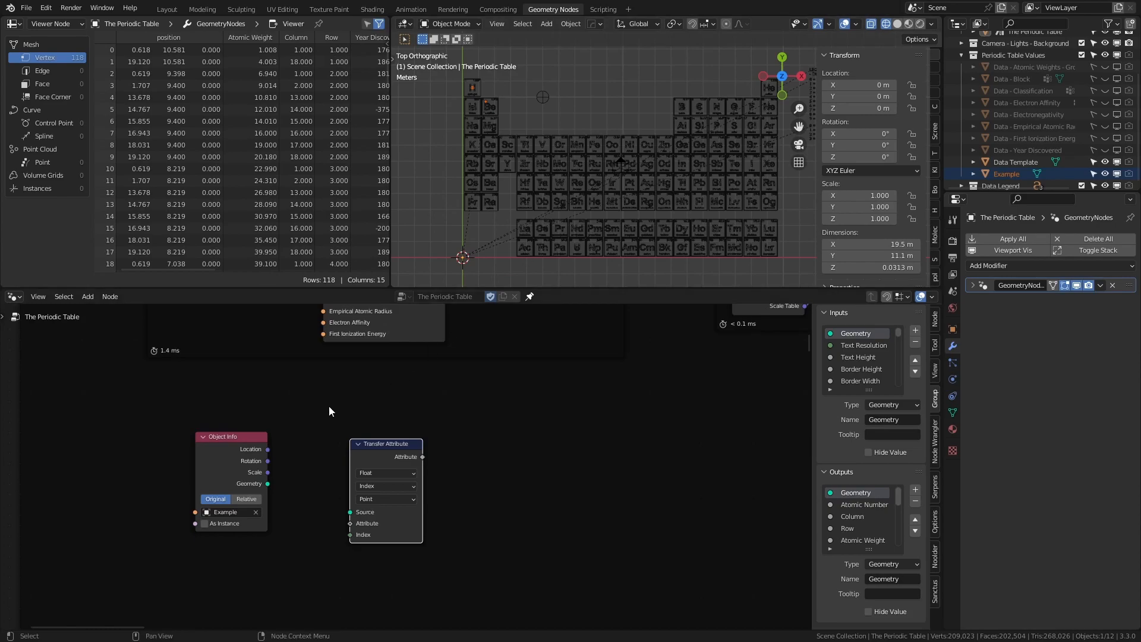
scroll(259, 485, "up", 1)
left_click_drag(244, 489, 351, 518)
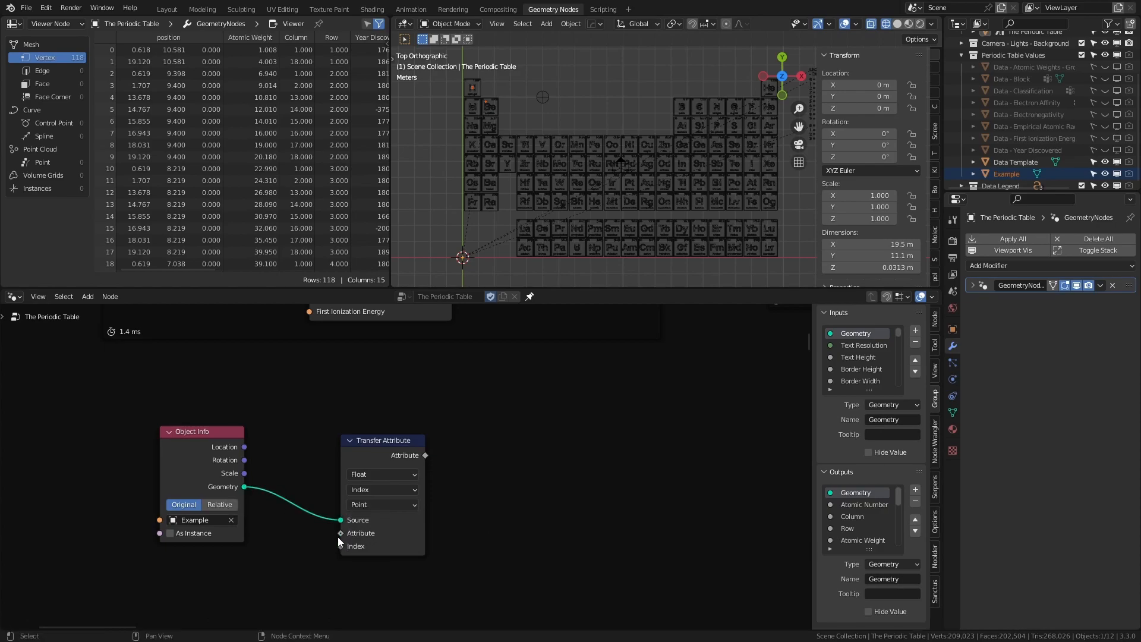
Step: Add a Separate XYZ node fed by the Object Info's Location and connect its Z output to the Transfer Attribute's Attribute input
middle_click_drag(475, 450, 505, 340)
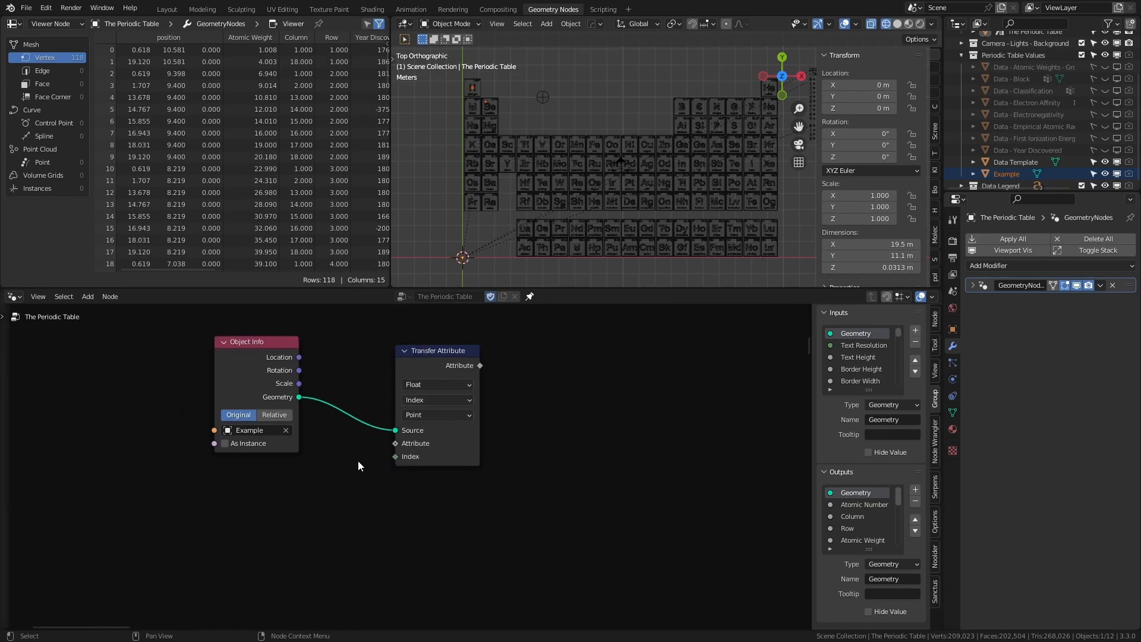
left_click_drag(263, 371, 267, 476)
type("separ")
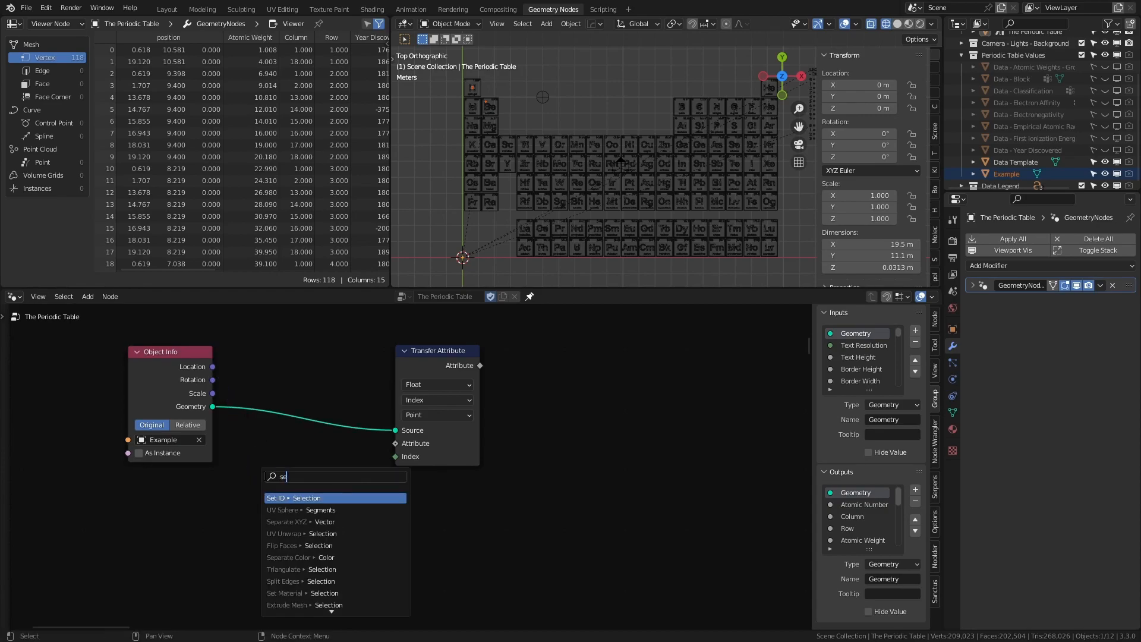
key("Return")
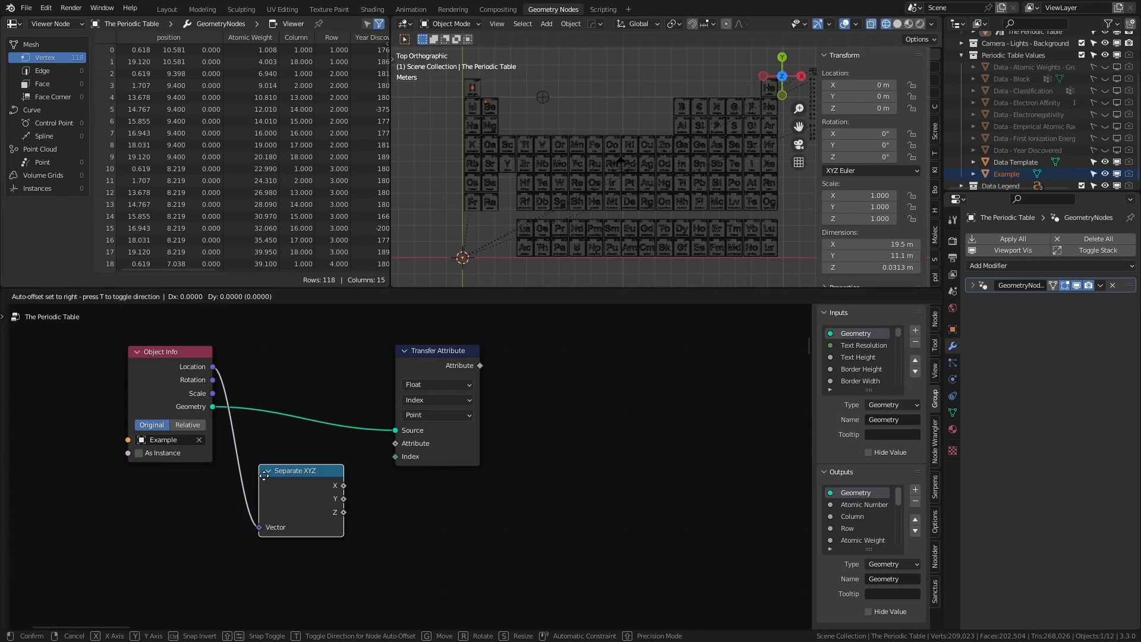
left_click(264, 476)
left_click_drag(344, 513, 396, 444)
Step: Enter the Store Grid Variables group and examine how the atomic weight, column and row number frame transfers its attributes
mouse_move(446, 405)
middle_mouse_down()
mouse_move(420, 427)
mouse_move(416, 451)
middle_mouse_up()
scroll(416, 451, "down", 2)
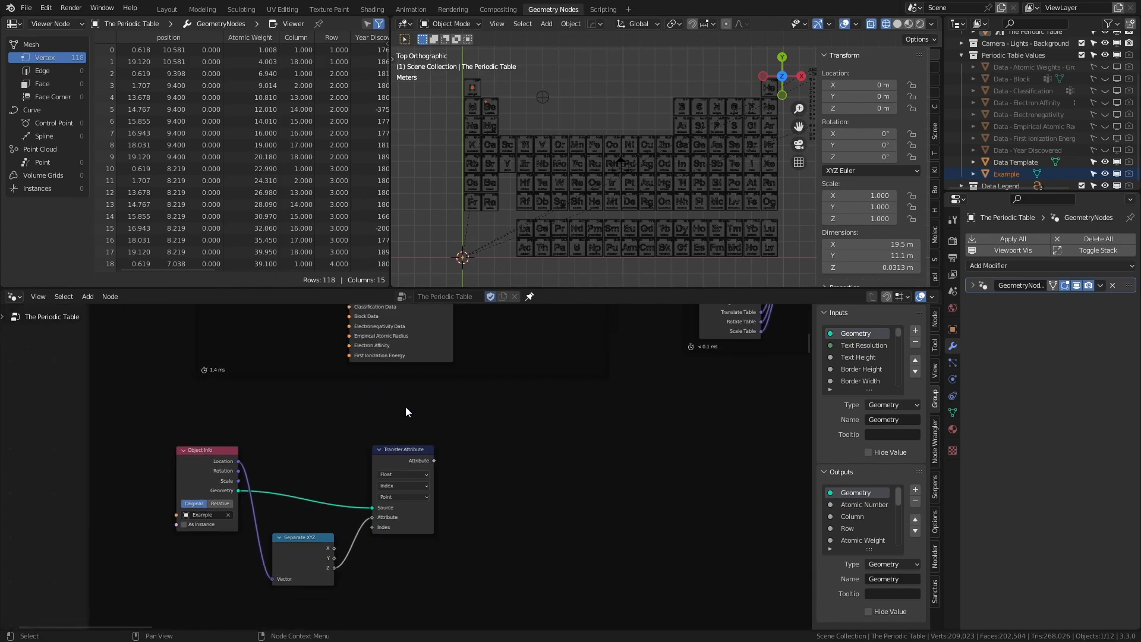
middle_click_drag(406, 406, 396, 545)
scroll(383, 435, "up", 3)
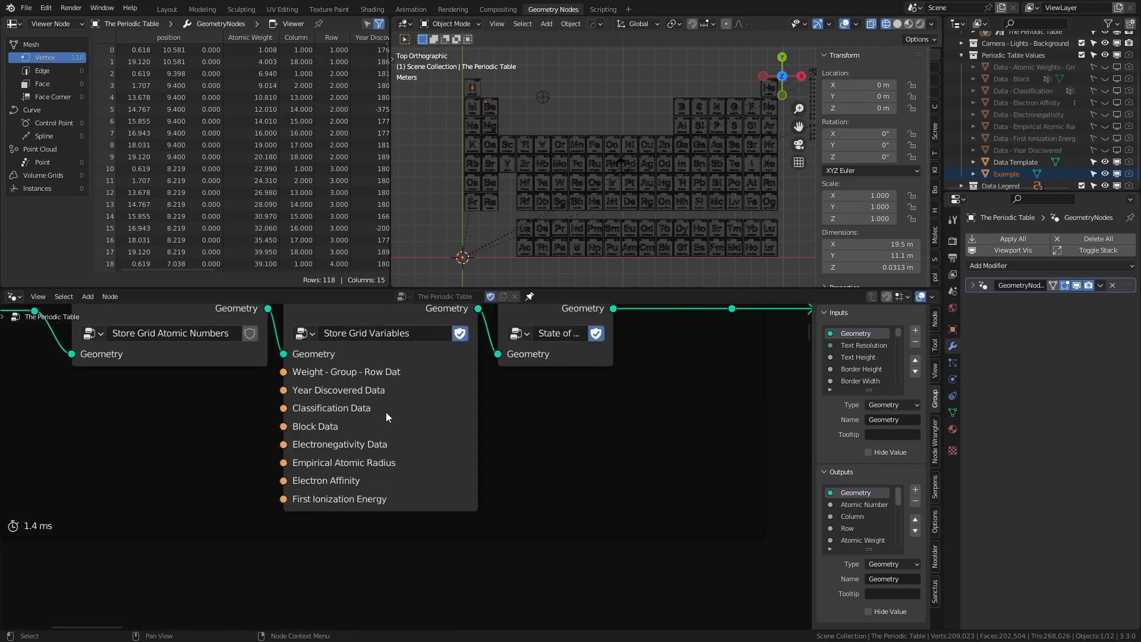
middle_click_drag(491, 450, 486, 505)
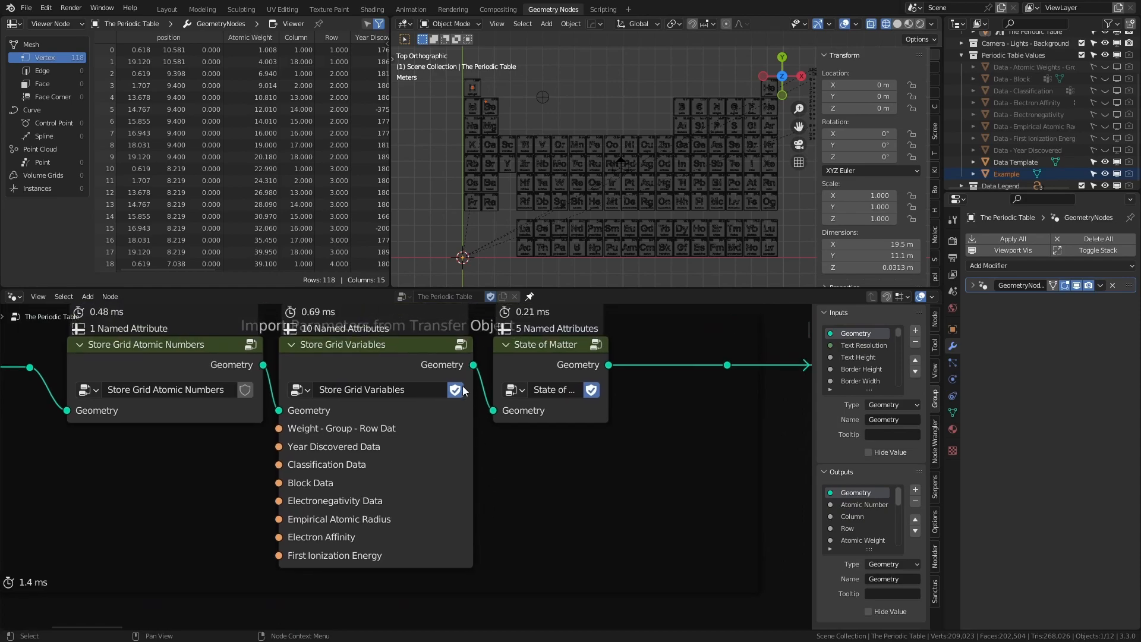
left_click(461, 346)
scroll(397, 450, "down", 5)
middle_click_drag(249, 517, 506, 397)
middle_click_drag(249, 410, 557, 434)
scroll(291, 468, "down", 6)
middle_click_drag(291, 468, 605, 357)
middle_click_drag(241, 436, 550, 490)
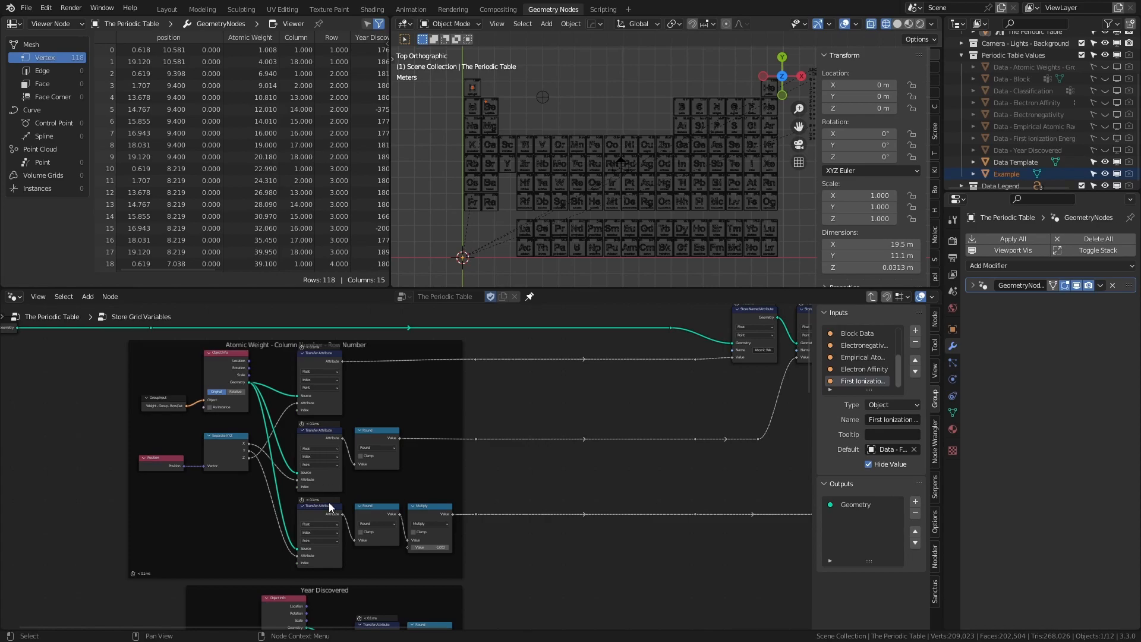
Step: Examine how the Year Discovered frame transfers its data and how the chained Store Named Attribute nodes save each value as a spreadsheet column
middle_click_drag(414, 514, 406, 338)
scroll(375, 416, "up", 7)
middle_click_drag(375, 416, 355, 379)
middle_click_drag(269, 448, 395, 422)
scroll(304, 429, "up", 3)
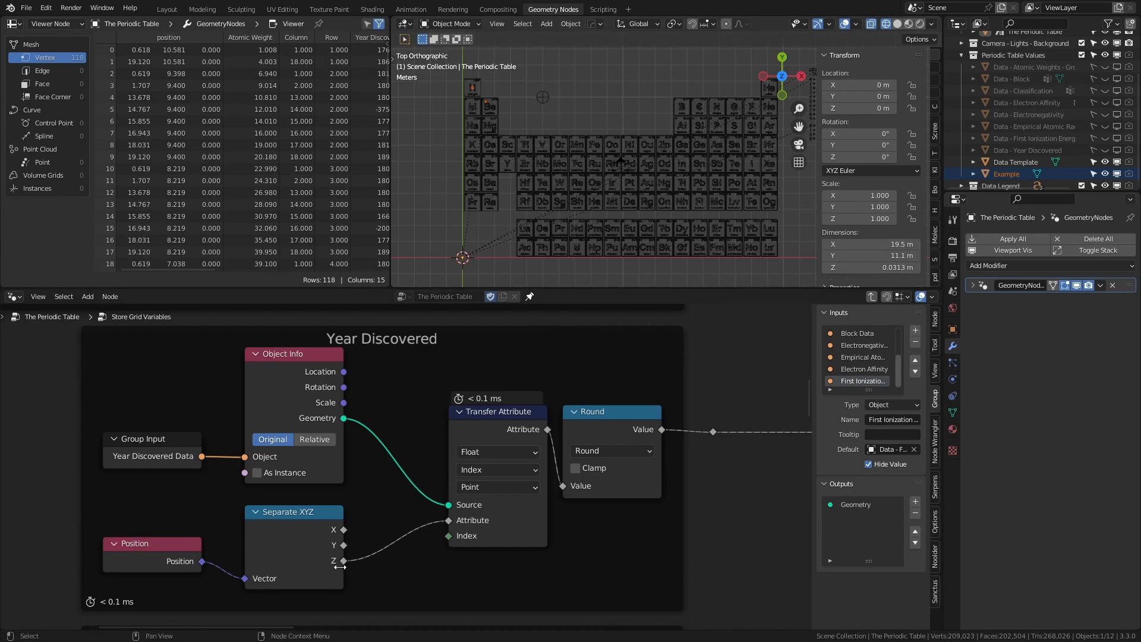
mouse_move(343, 564)
middle_click_drag(706, 385, 408, 451)
scroll(407, 451, "down", 5)
middle_click_drag(619, 422, 448, 506)
scroll(462, 394, "up", 5)
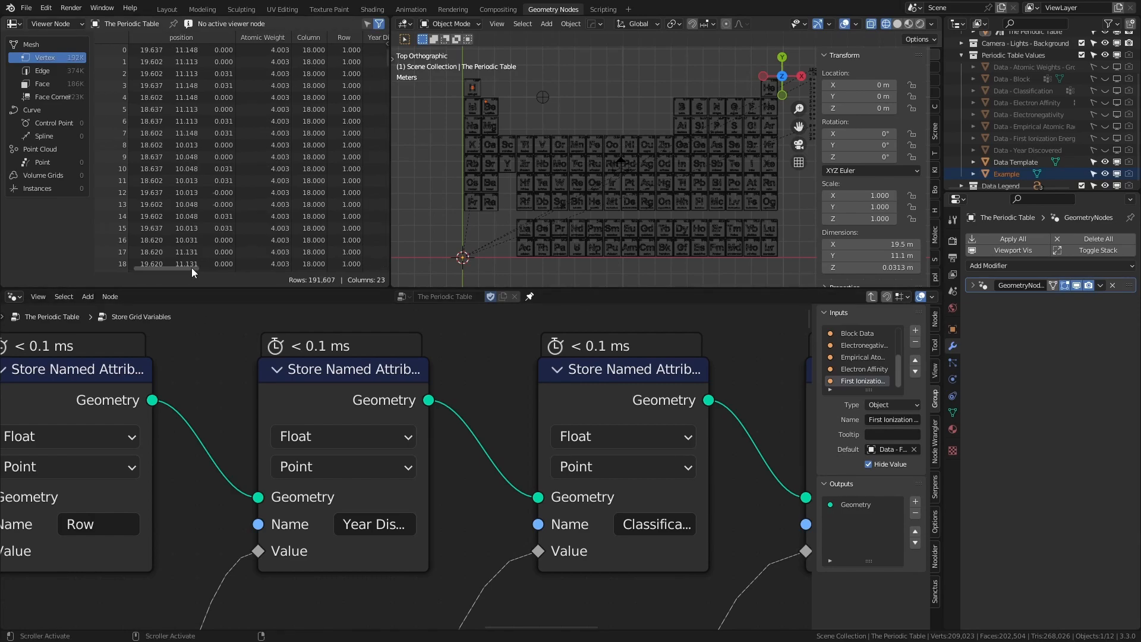
scroll(191, 272, "right", 5, "ctrl")
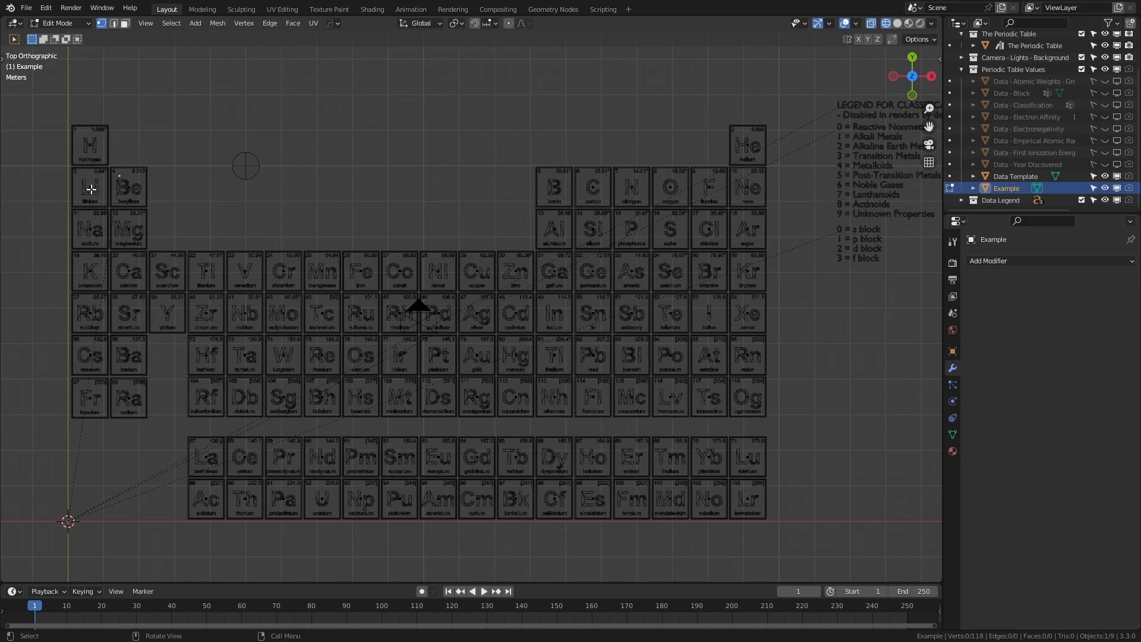
Step: Select the lithium vertex of the Example mesh and check its coordinates
left_click(91, 187)
key("n")
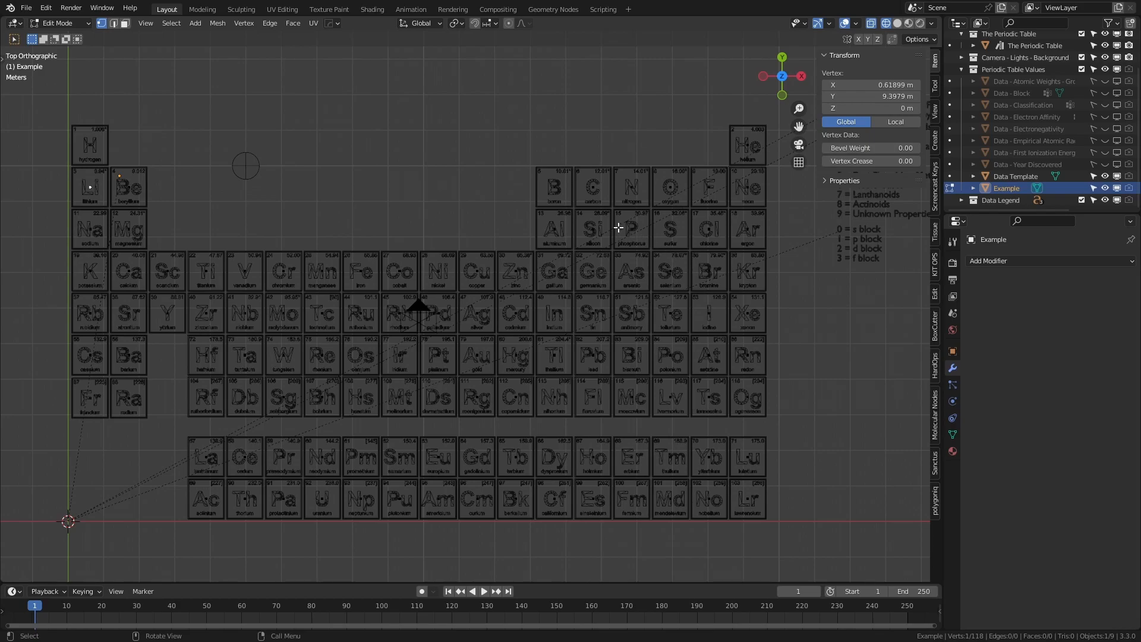
key("n")
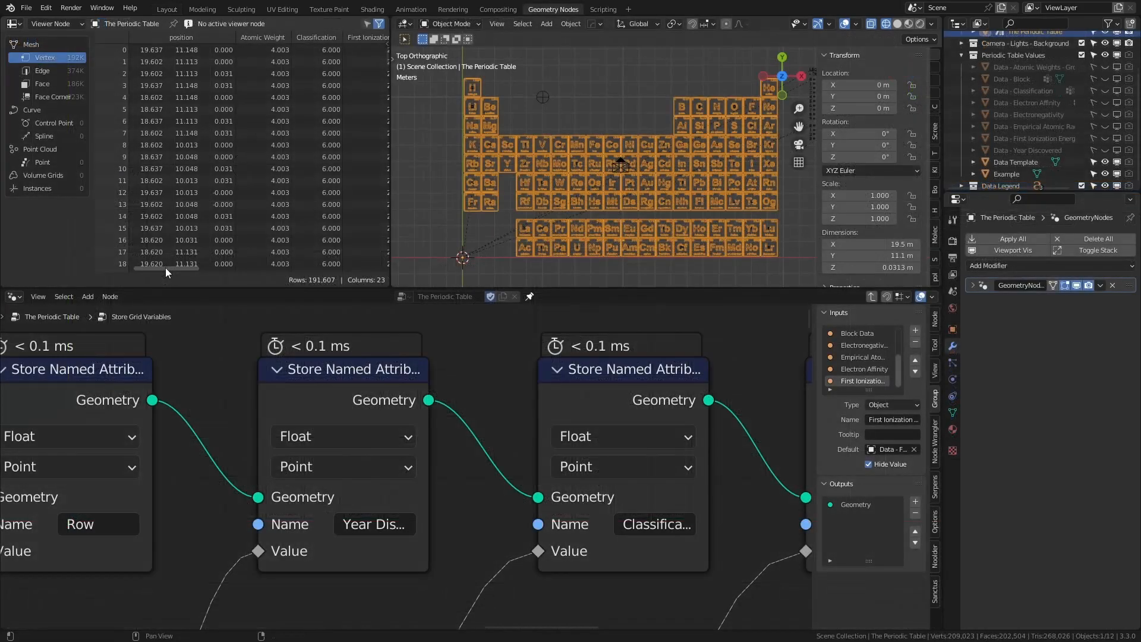
Step: Look through the stored attribute columns of The Periodic Table in the spreadsheet
left_click_drag(165, 268, 263, 272)
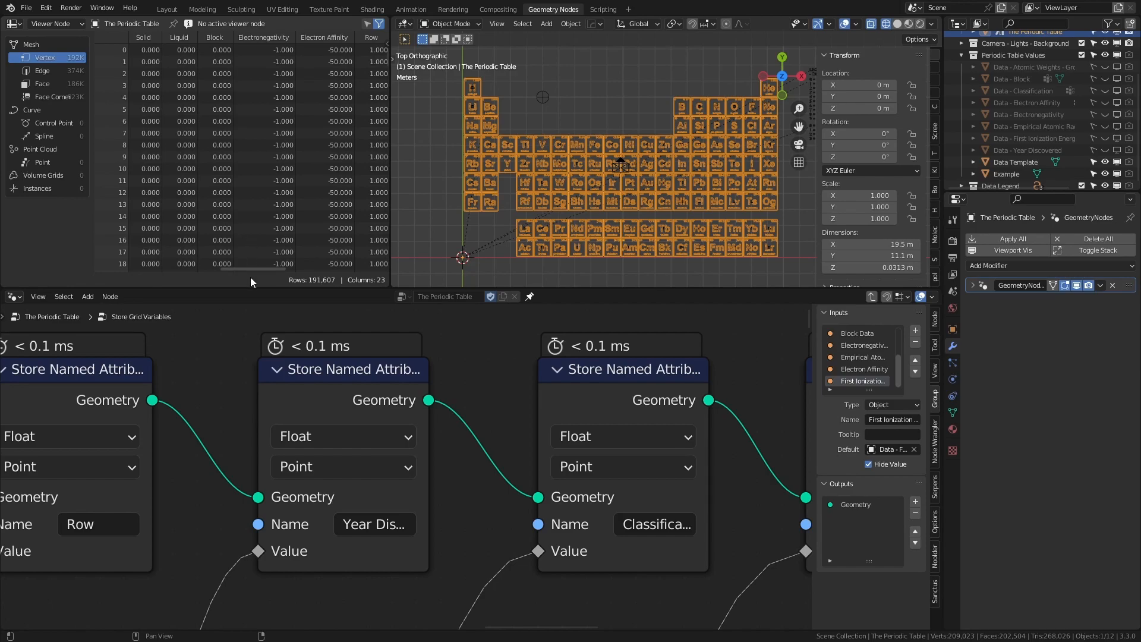
left_click_drag(245, 268, 314, 270)
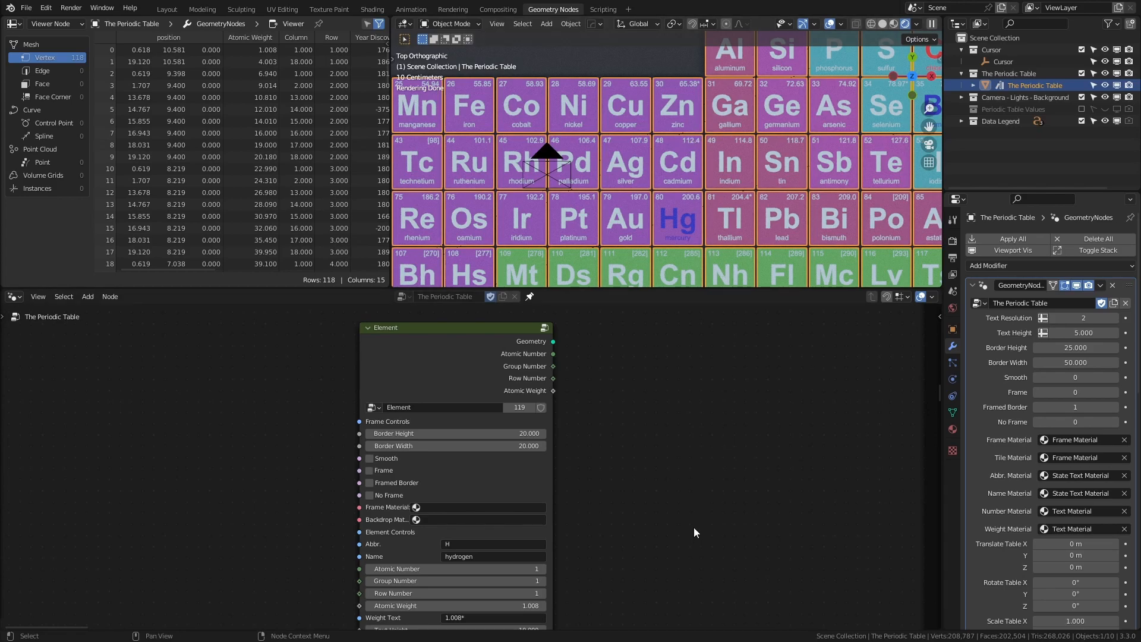
Step: Delete the unconnected Element group node holding the hydrogen values
scroll(707, 425, "down", 2)
left_click(426, 388)
key("x")
Step: Examine The Periodic Table's node tree, from the group inputs across the colour-coded group columns and element rows to the Hydrogen node
scroll(442, 391, "down", 5)
middle_click_drag(540, 471, 178, 451)
middle_click_drag(391, 497, 352, 481)
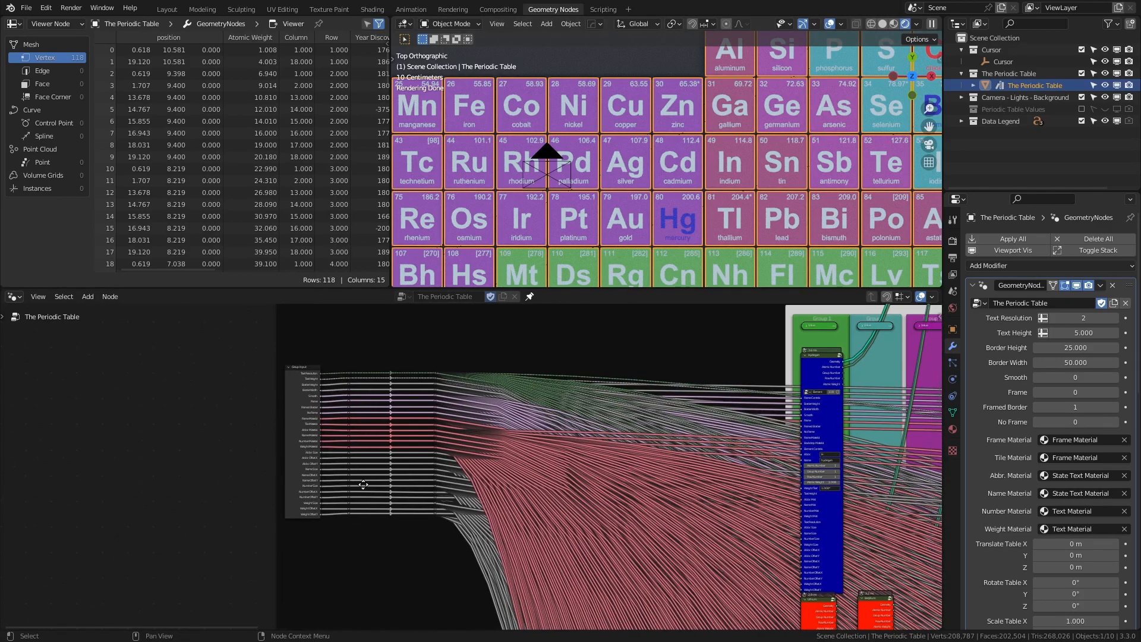
scroll(393, 479, "down", 2)
middle_click_drag(576, 471, 15, 446)
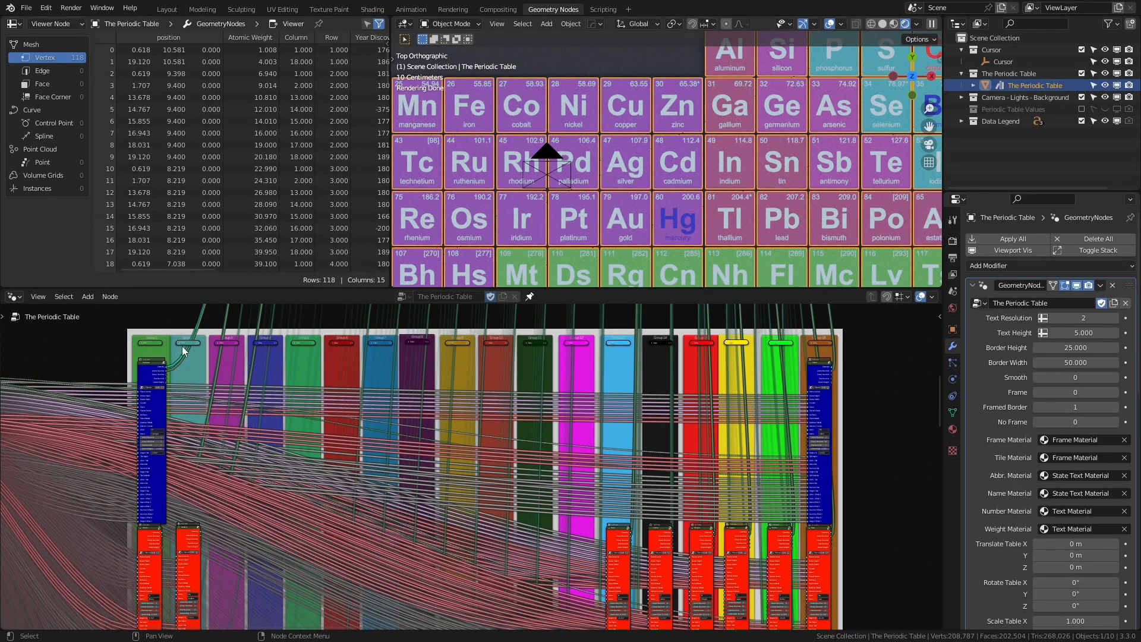
scroll(451, 451, "down", 4)
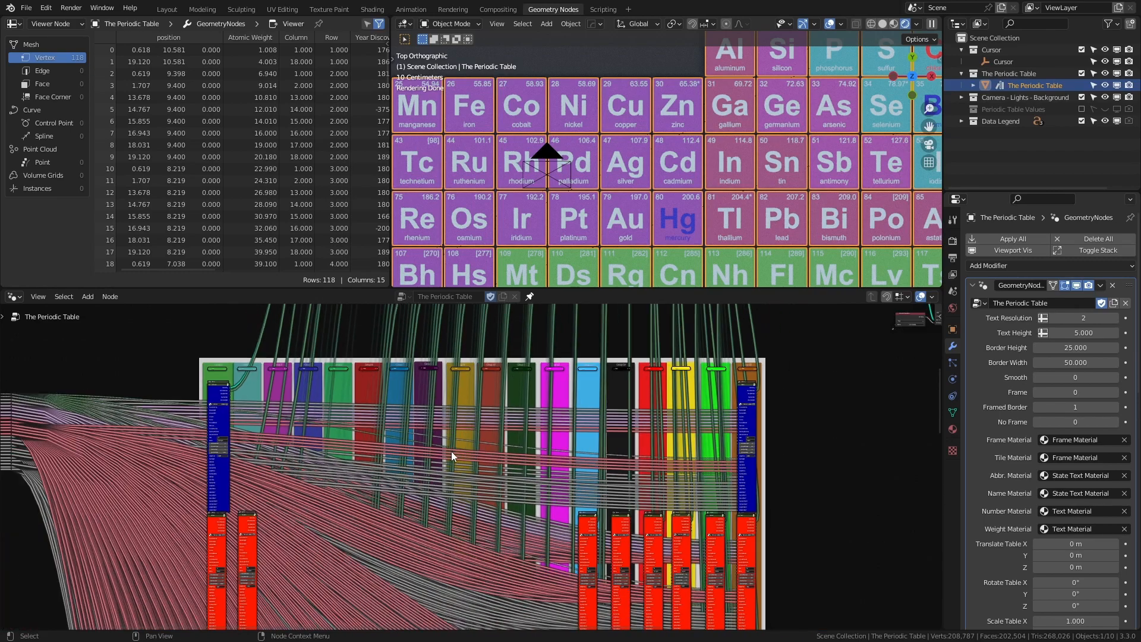
scroll(538, 544, "down", 2)
scroll(537, 543, "down", 2)
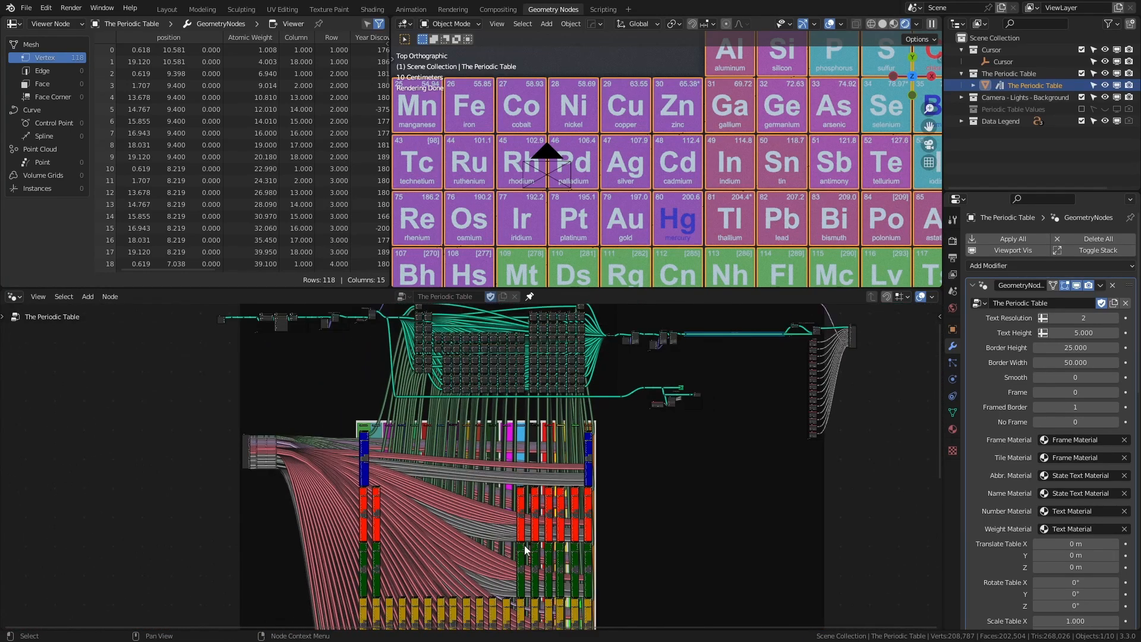
middle_click_drag(522, 490, 526, 416)
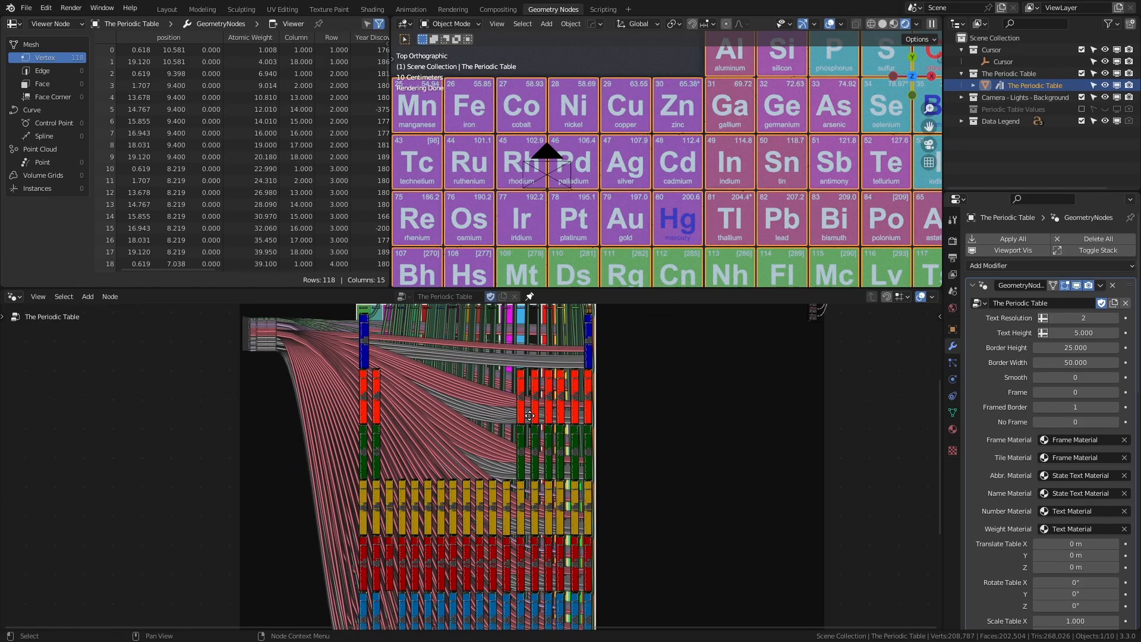
scroll(433, 429, "up", 5)
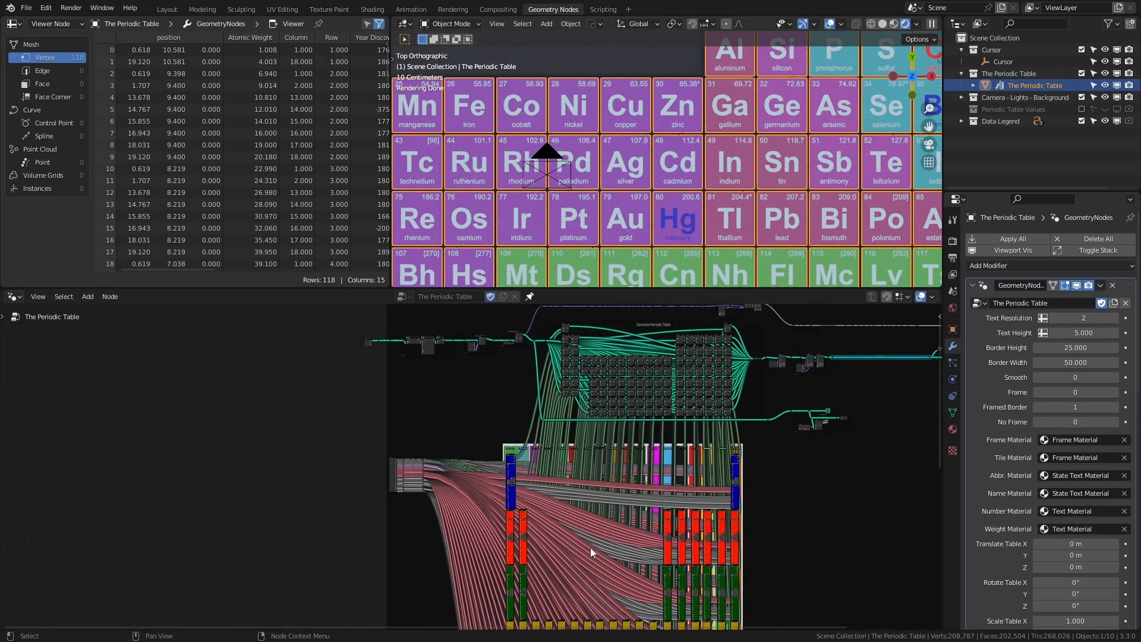
scroll(702, 468, "up", 4)
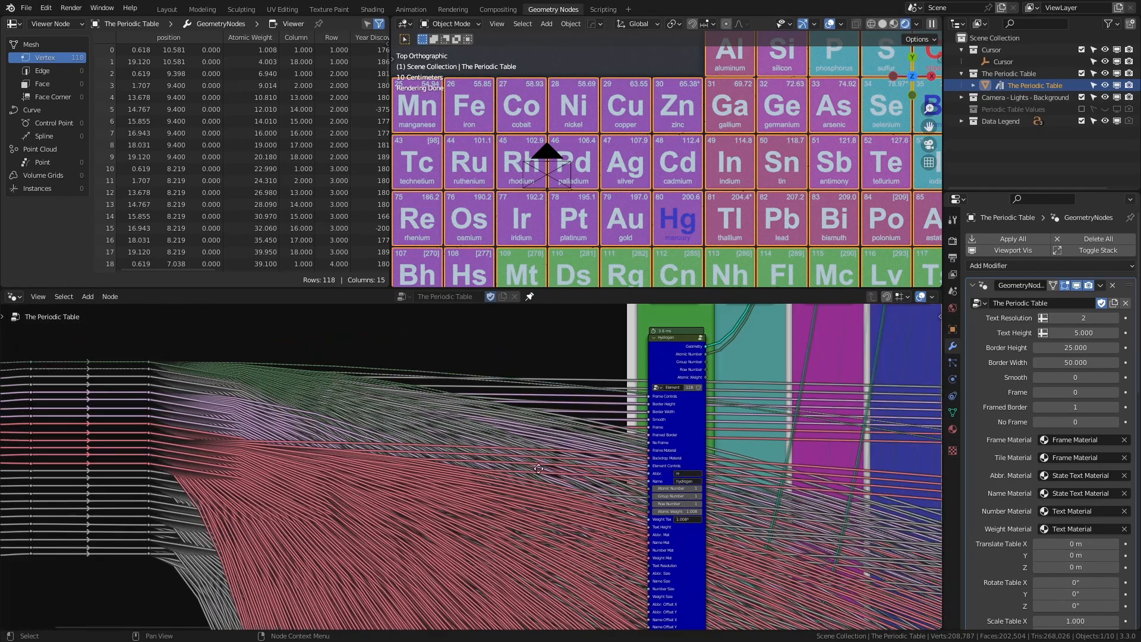
scroll(578, 414, "up", 4)
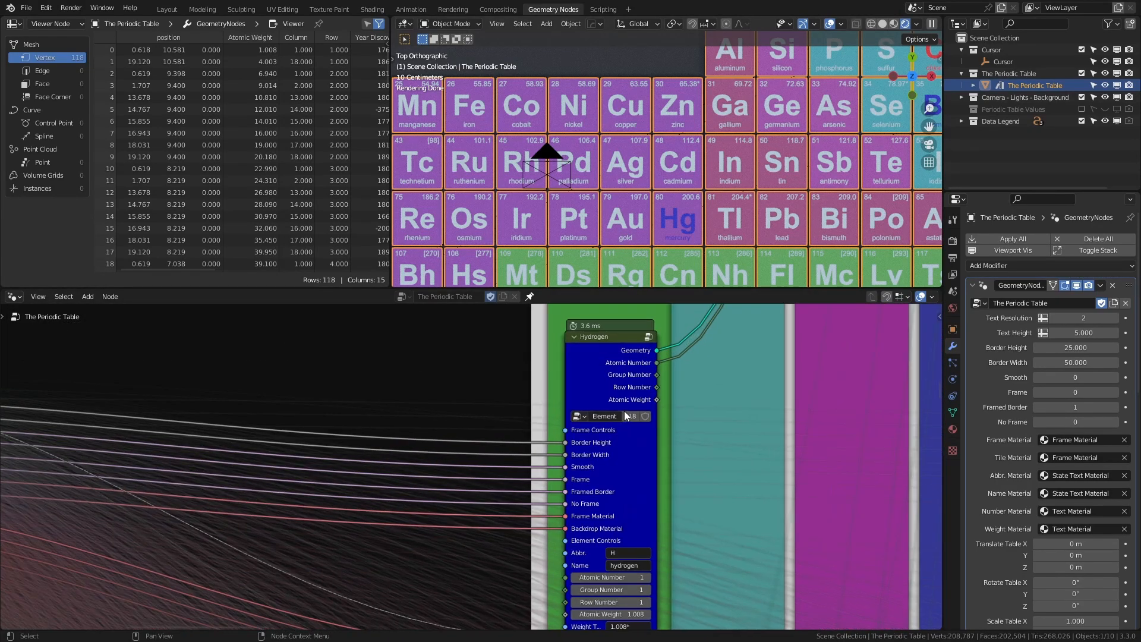
scroll(577, 411, "up", 2)
middle_click_drag(571, 407, 556, 444)
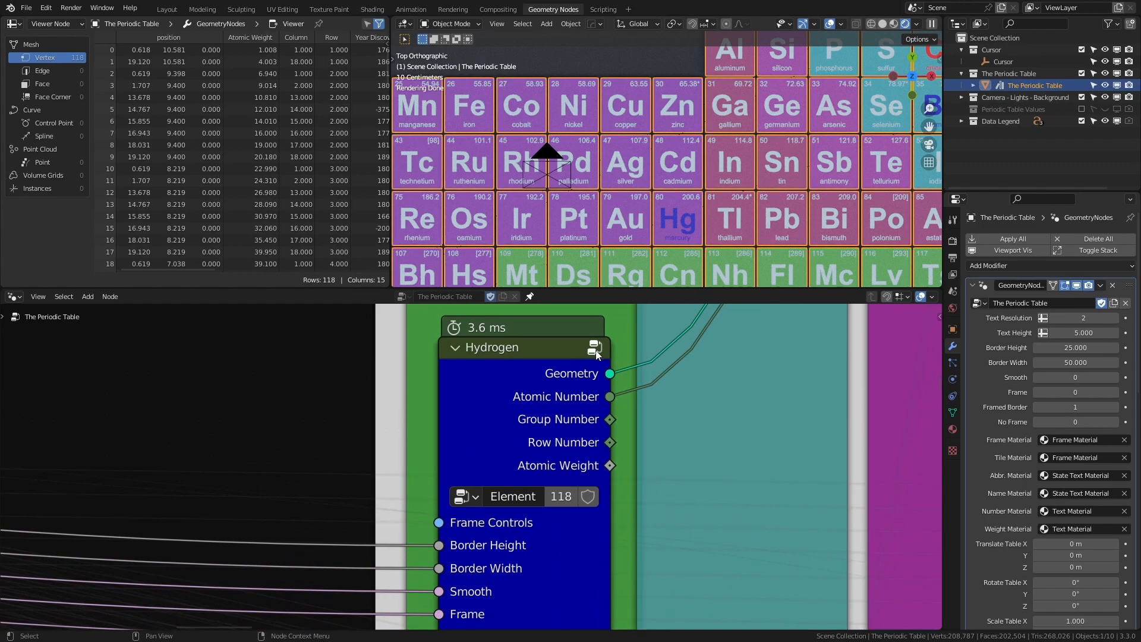
Step: Enter the Hydrogen node's Element group and examine the Quadrilateral and Curve to Mesh nodes in the Frame Creation frame
left_click(595, 349)
scroll(580, 459, "down", 6)
middle_click_drag(628, 580, 593, 389)
scroll(522, 520, "down", 2)
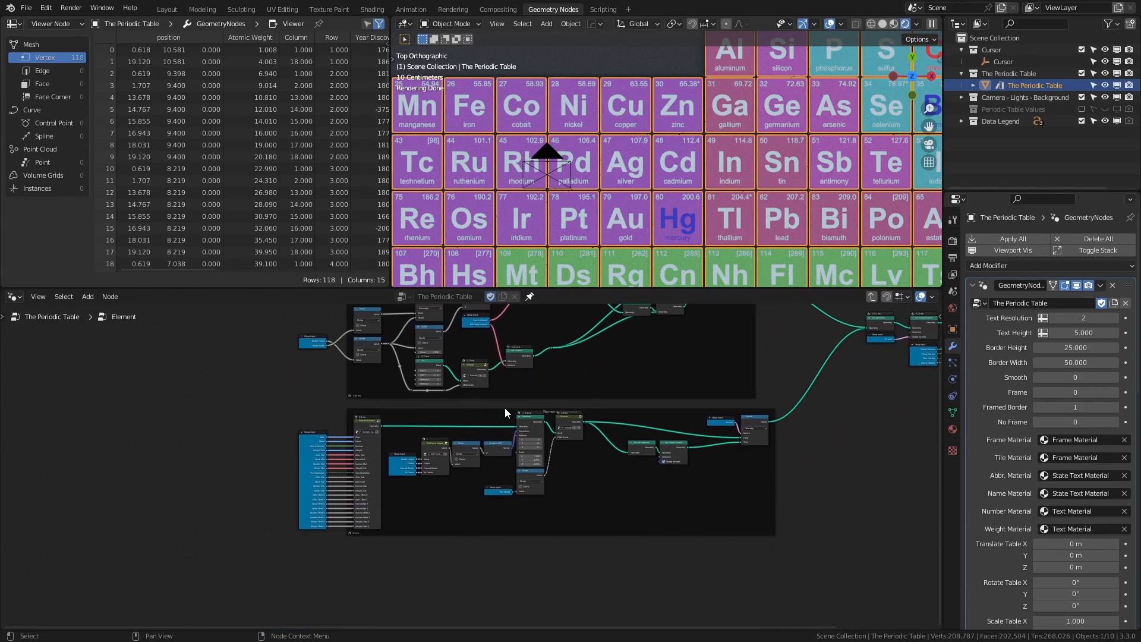
scroll(521, 403, "up", 5)
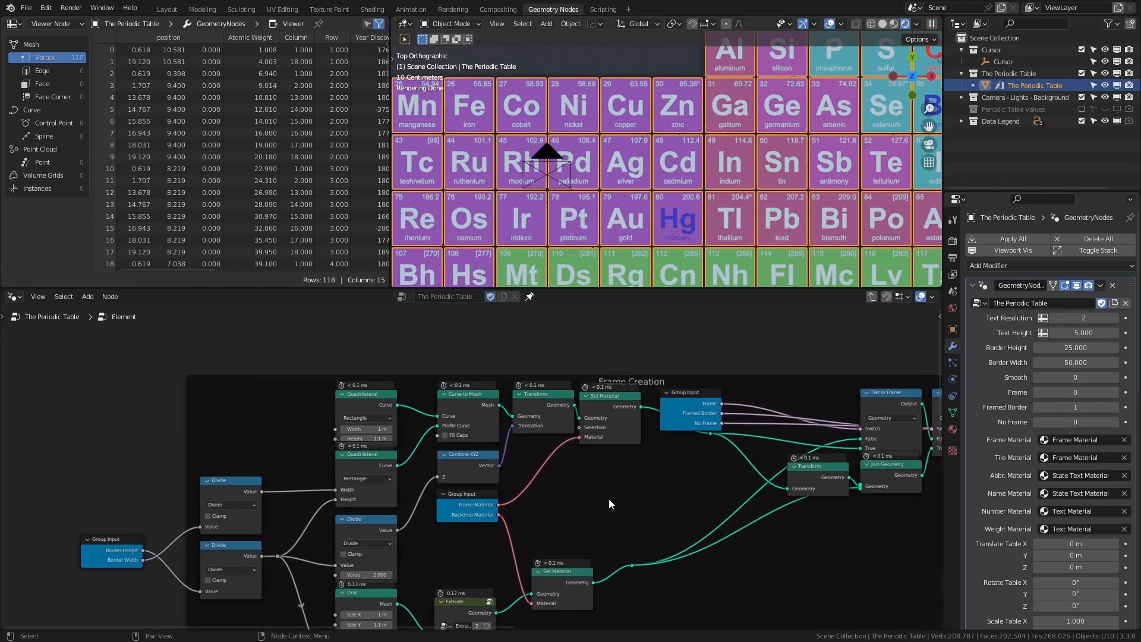
scroll(608, 502, "up", 3)
middle_click_drag(521, 478, 707, 487)
scroll(500, 505, "up", 6)
middle_click_drag(593, 429, 611, 505)
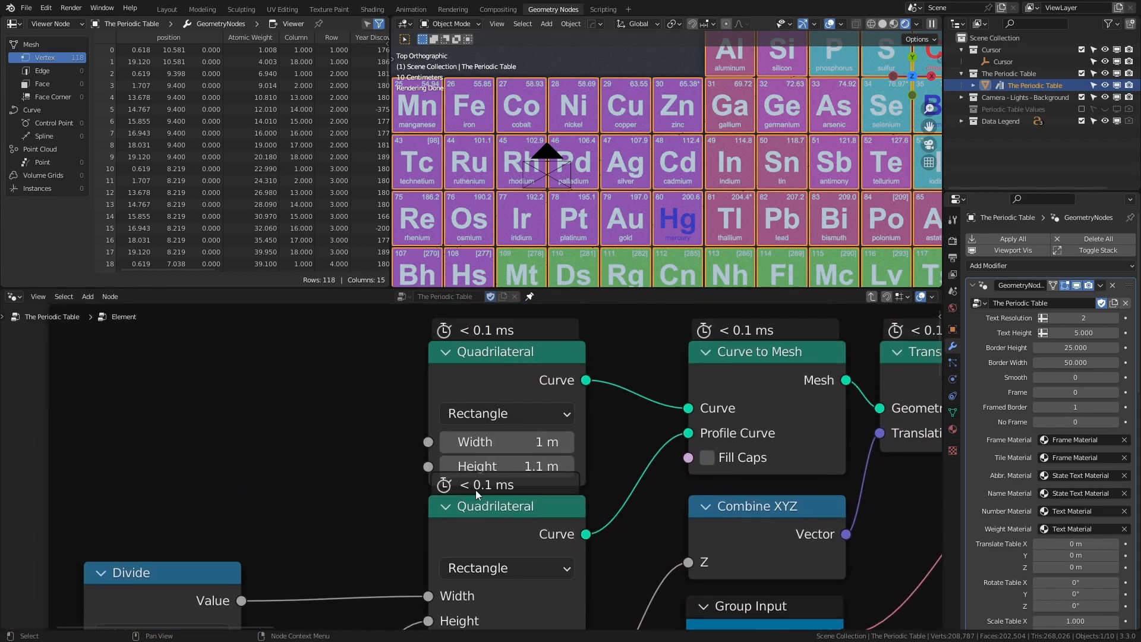
middle_click_drag(490, 525, 505, 470)
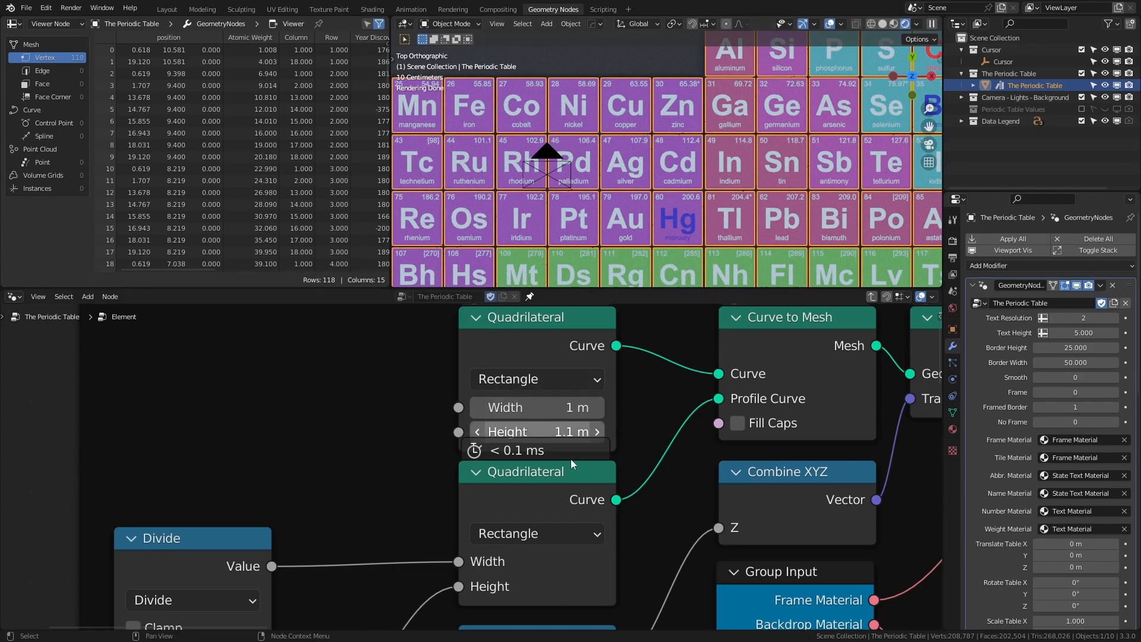
Step: Enter the nested Element Controls group and inspect the String to Curves and Transform nodes in the Atomic Mass frame
scroll(601, 483, "down", 2)
middle_click_drag(627, 547, 693, 323)
scroll(689, 332, "down", 4)
middle_click_drag(615, 533, 652, 613)
scroll(588, 452, "up", 4)
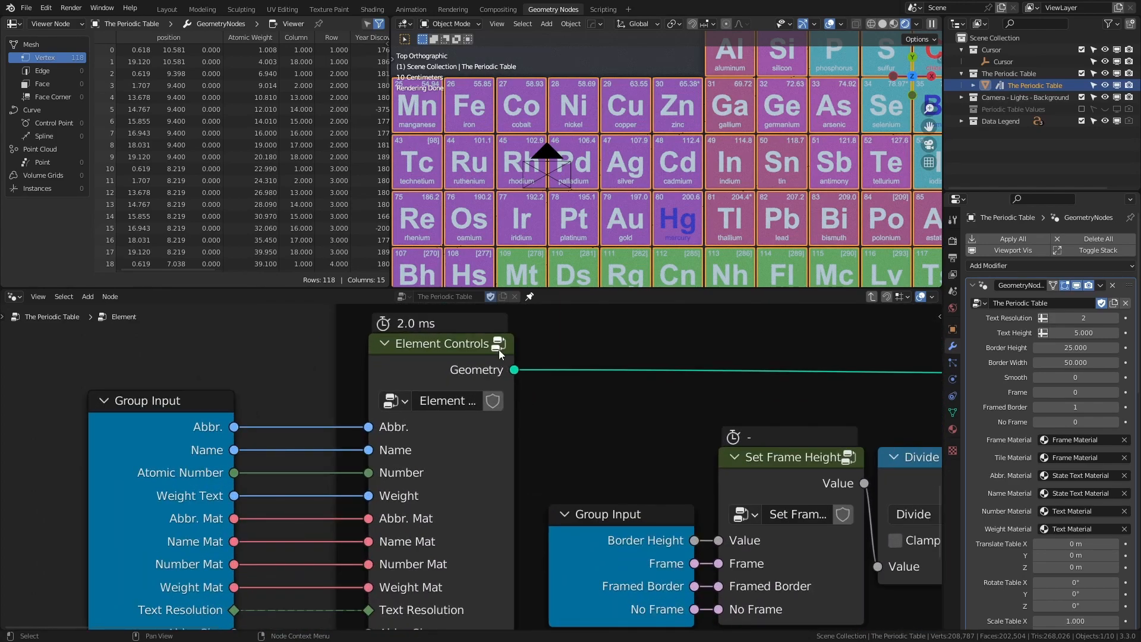
left_click(498, 345)
middle_click_drag(504, 369, 511, 473)
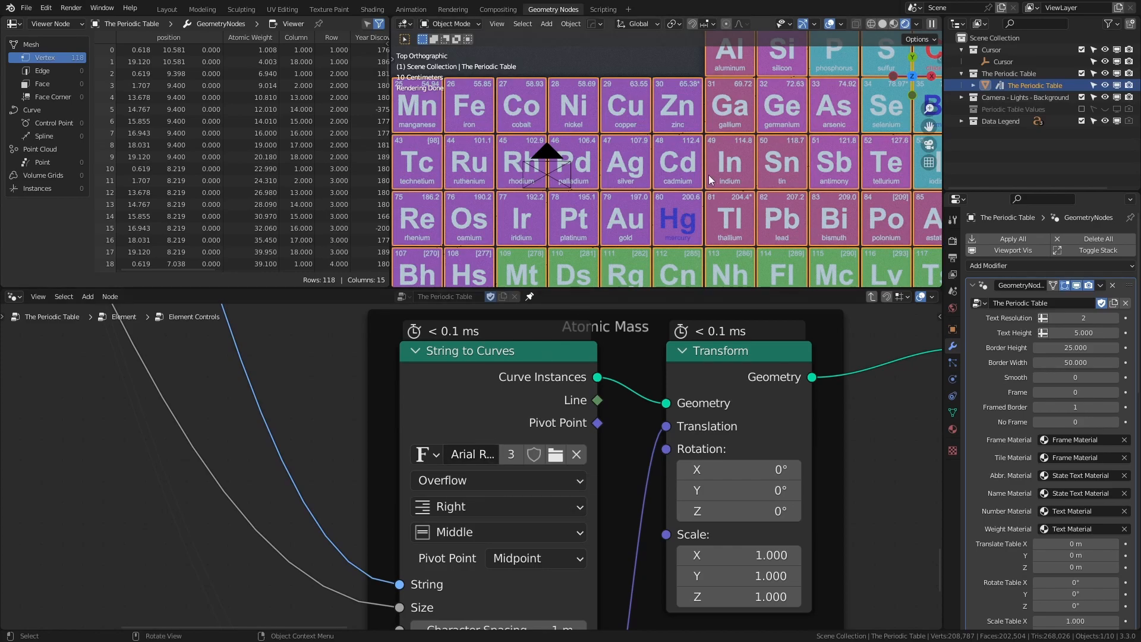
Step: Try Berlin Sans FB Bold as the font of the Atomic Mass String to Curves node and undo the change
scroll(707, 174, "up", 5)
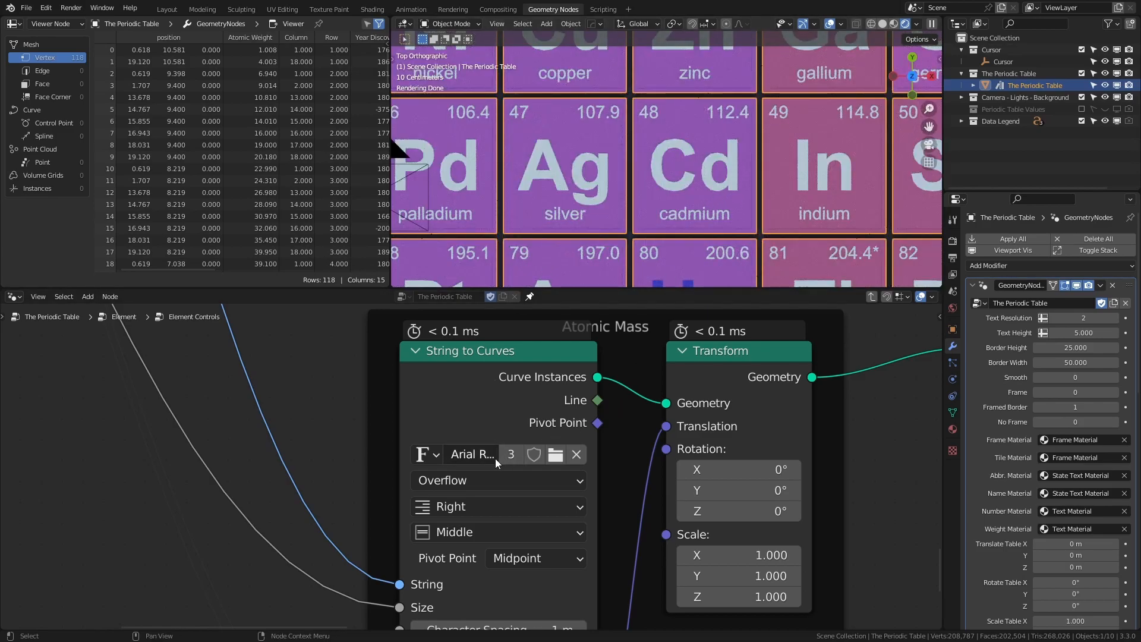
left_click(553, 455)
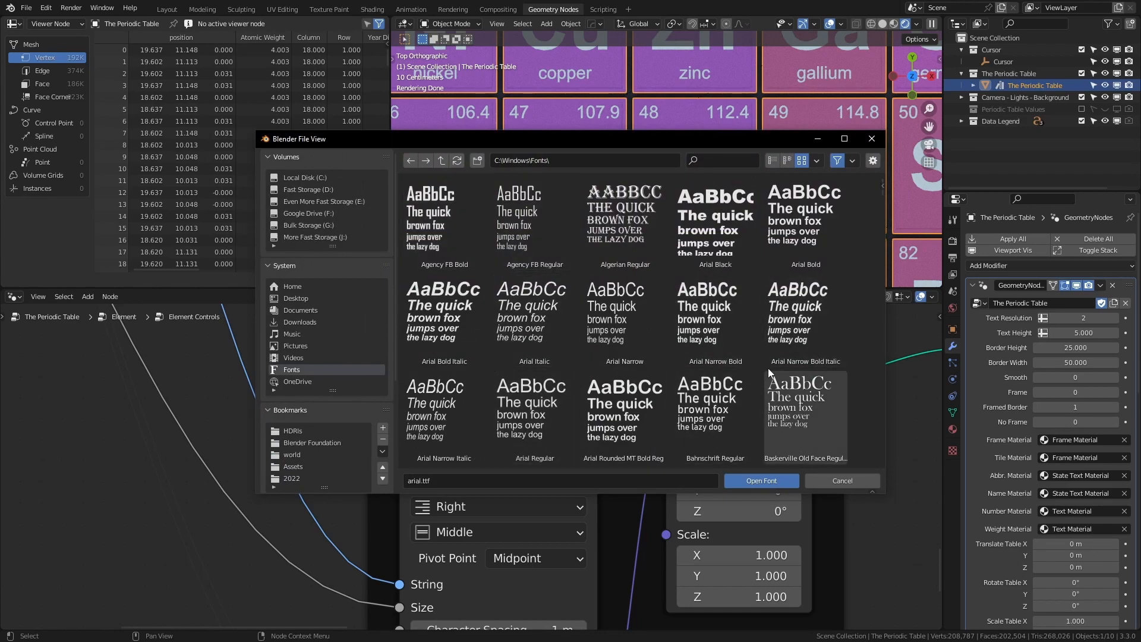
scroll(767, 371, "down", 2)
left_click(804, 404)
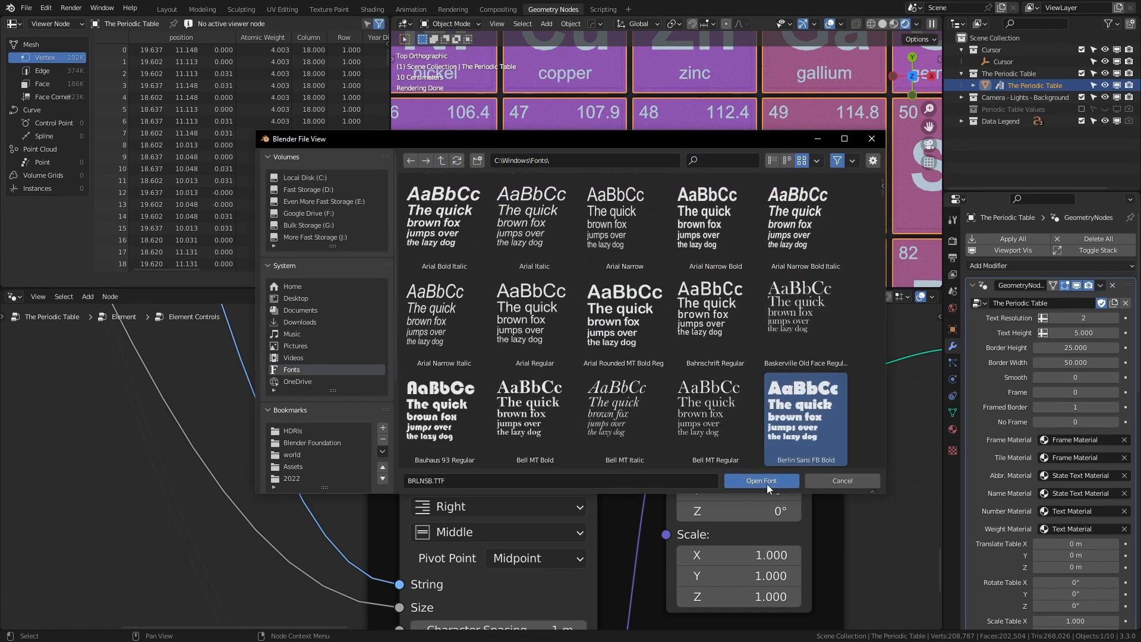
left_click(765, 482)
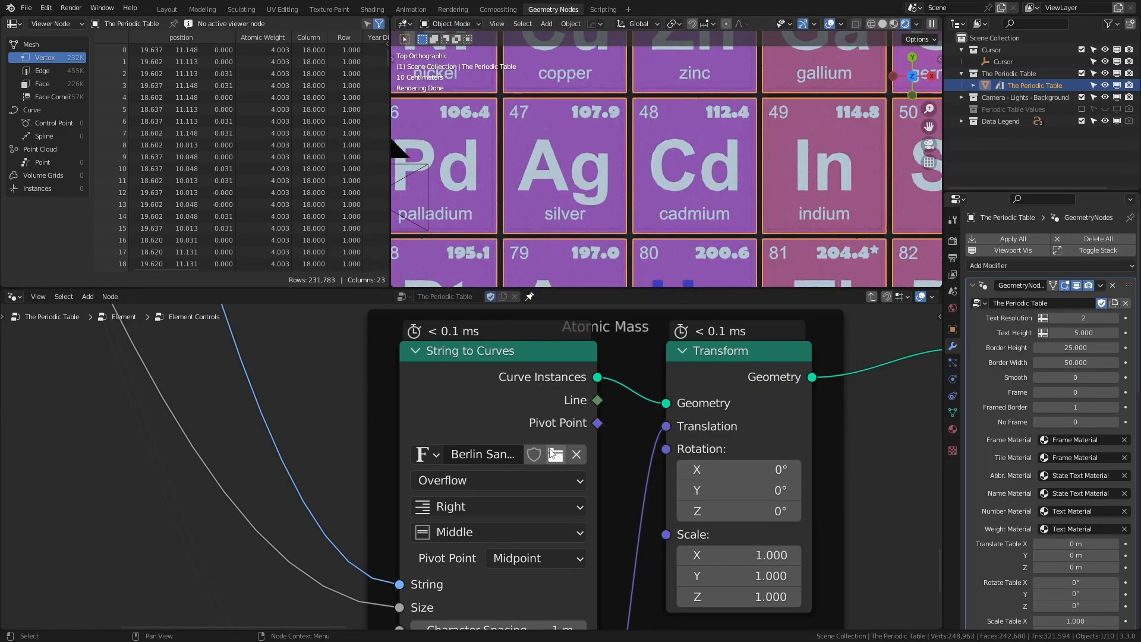
left_click(507, 454)
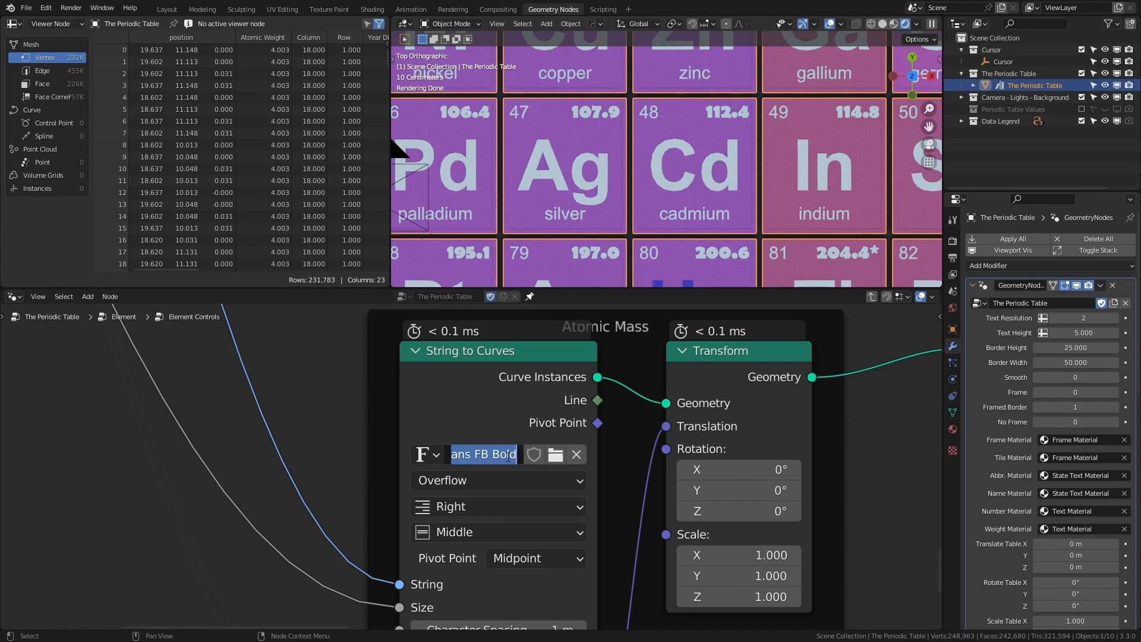
left_click(487, 401)
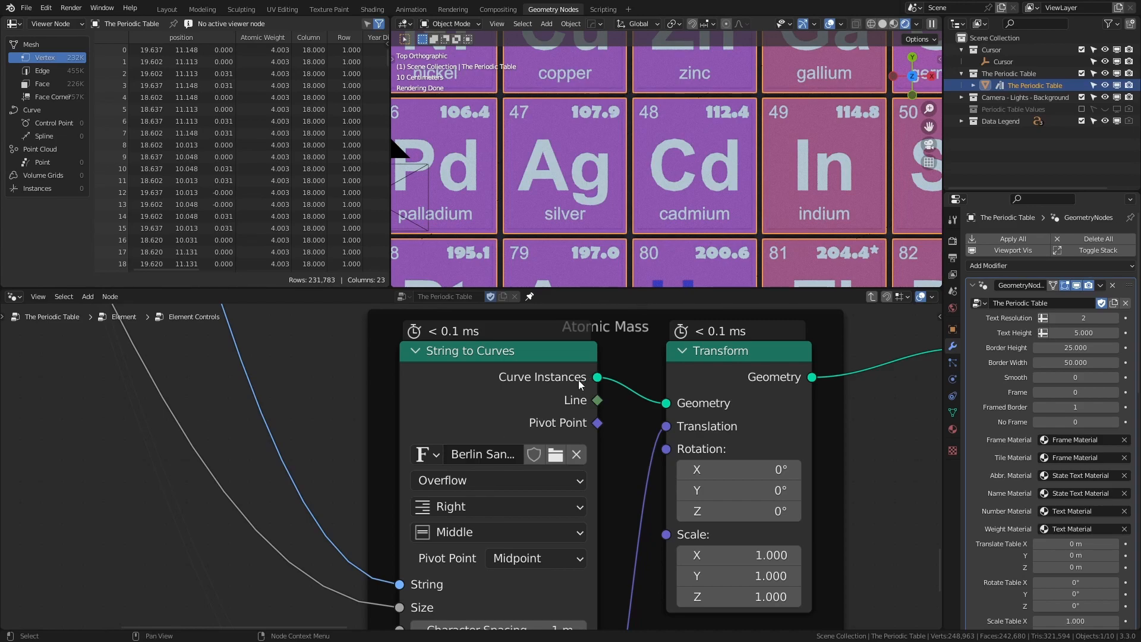
key("ctrl+z")
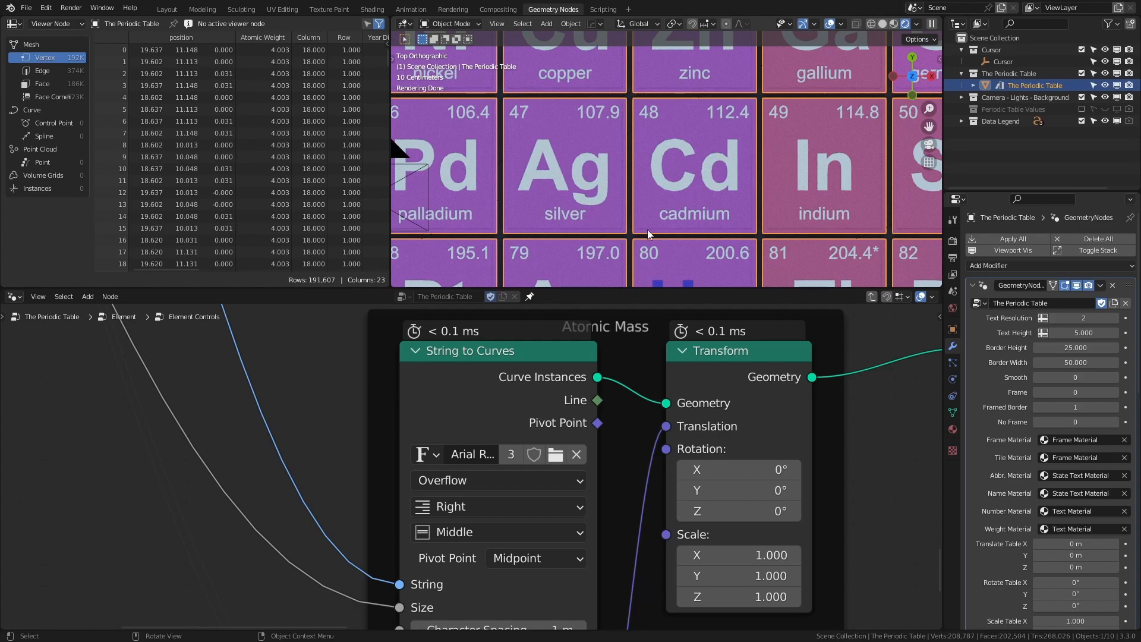
Step: Return to the top-level tree and make the Cadmium node's Element group a single-user copy
left_click(870, 295)
left_click(871, 295)
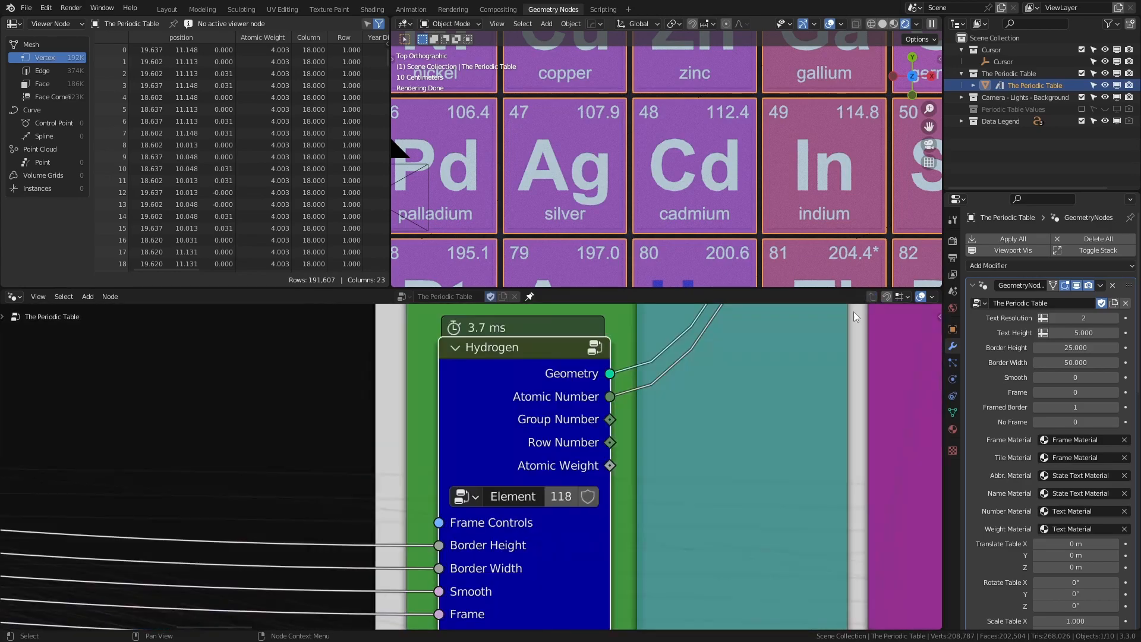
scroll(710, 518, "down", 10)
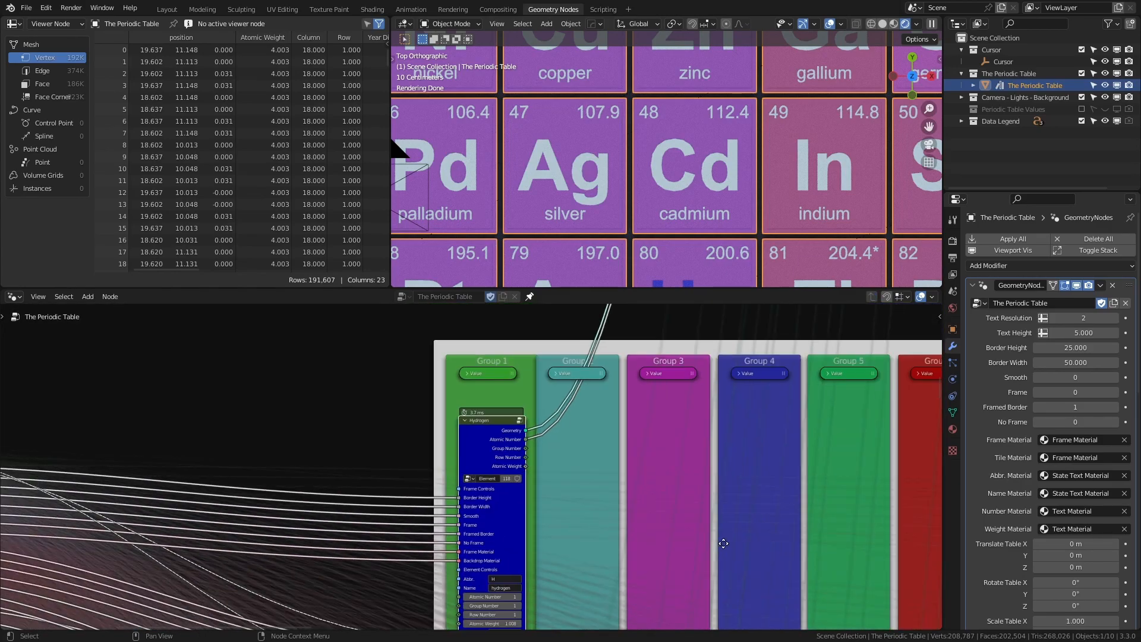
middle_click_drag(794, 542, 503, 410)
middle_click_drag(548, 516, 587, 446)
scroll(587, 446, "up", 8)
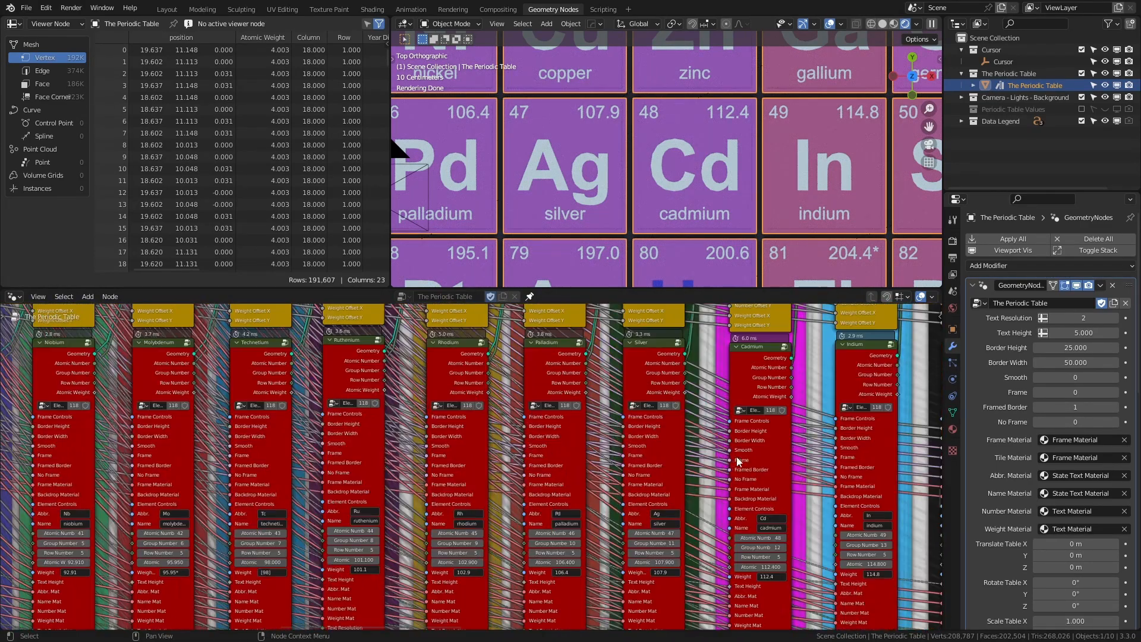
scroll(623, 406, "up", 4)
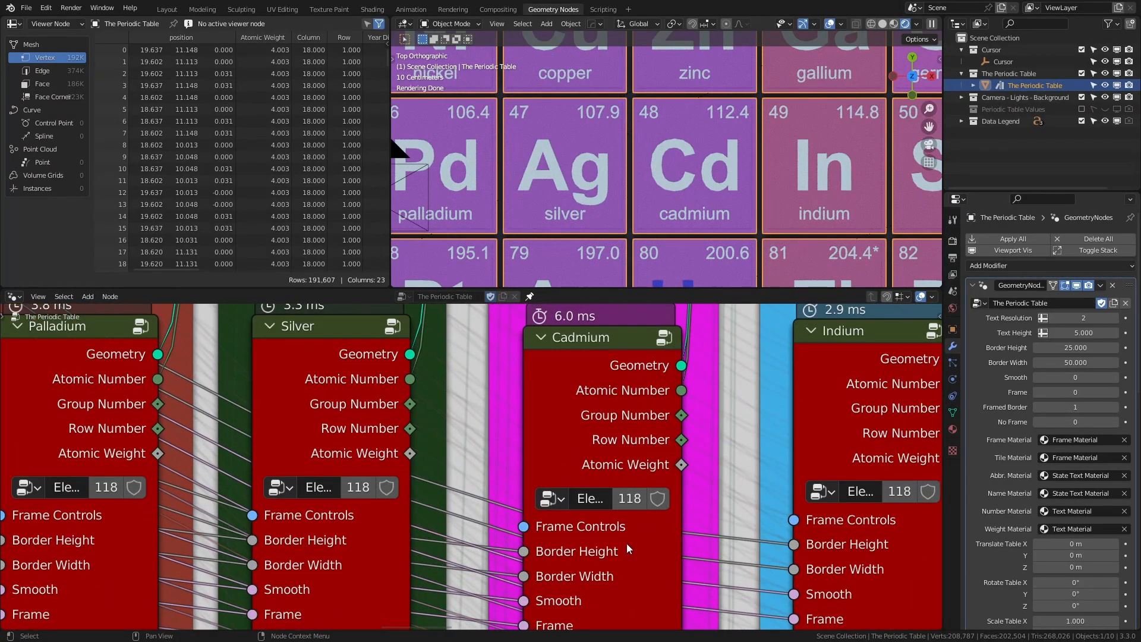
scroll(618, 538, "up", 2)
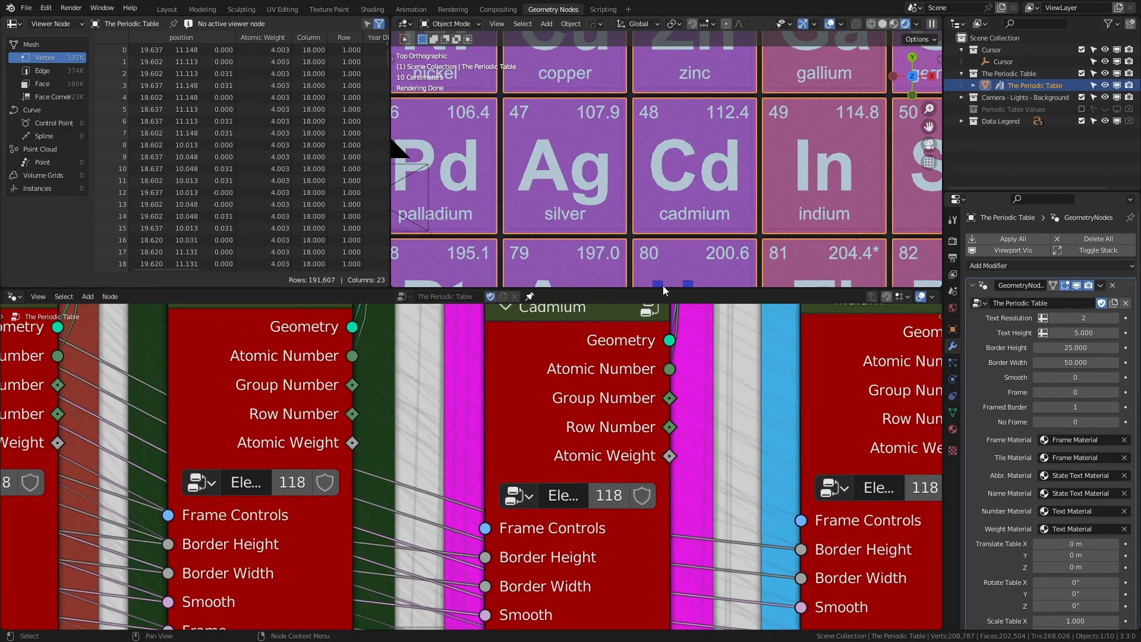
left_click(608, 495)
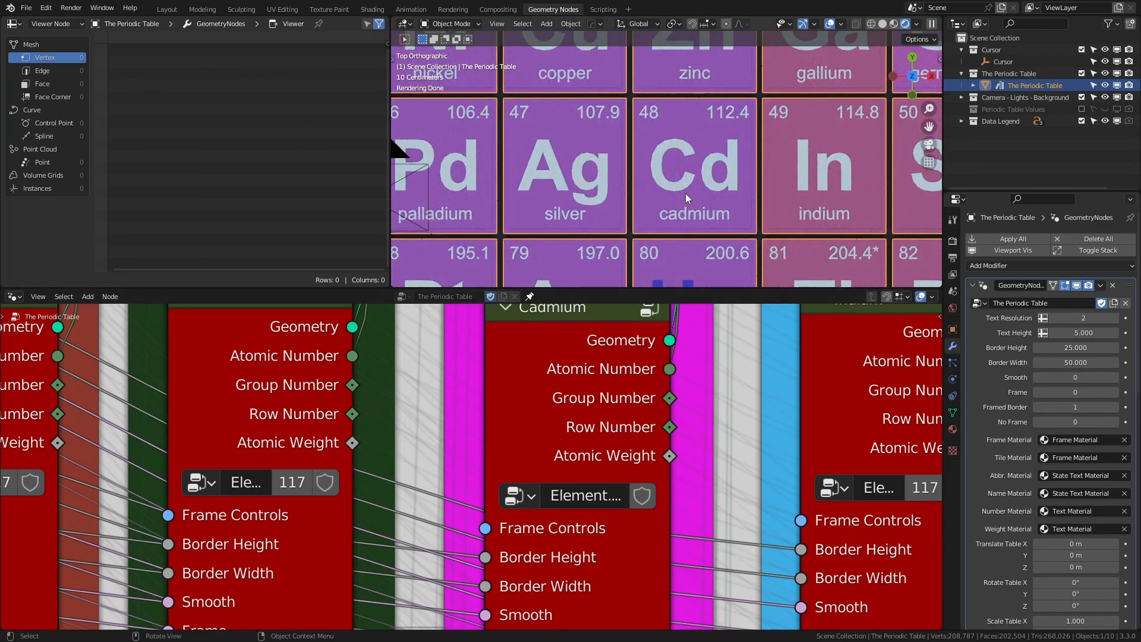
Step: Enter Cadmium's Element group, make its nested Element Controls group a single-user copy, and open that copy
middle_click_drag(587, 389, 586, 428)
left_click(645, 346)
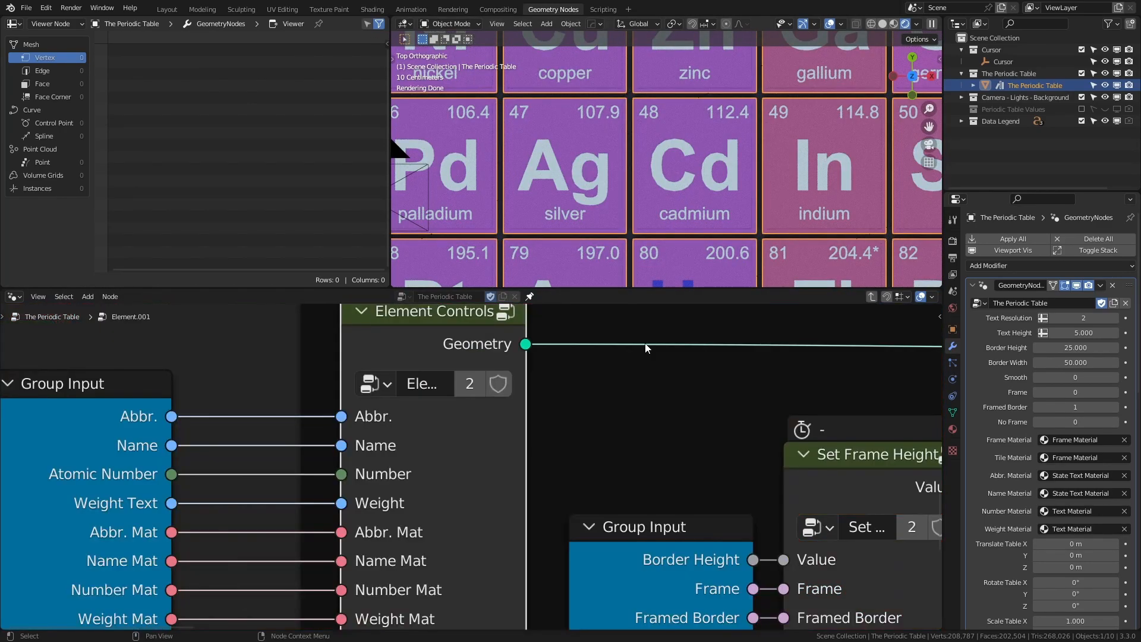
middle_click_drag(487, 380, 514, 409)
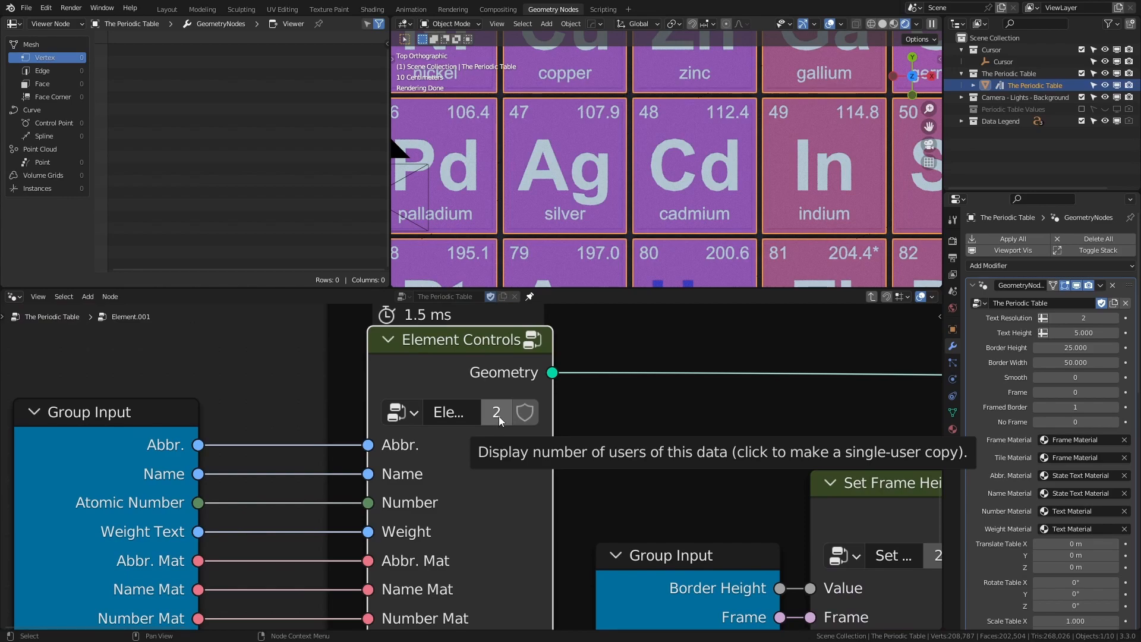
left_click(498, 416)
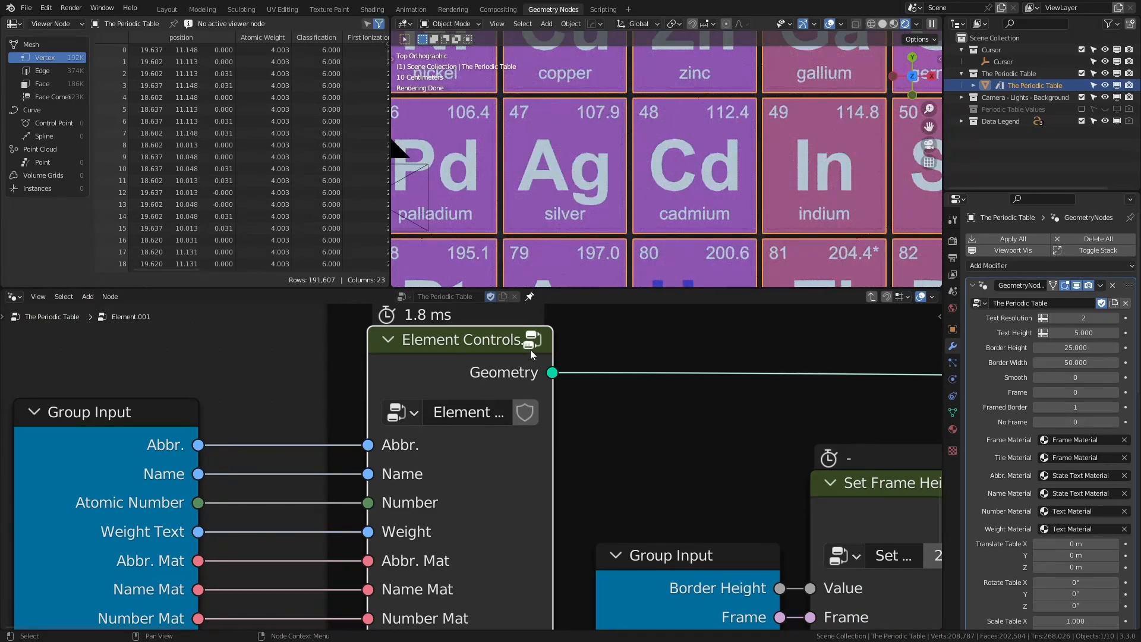
left_click(531, 347)
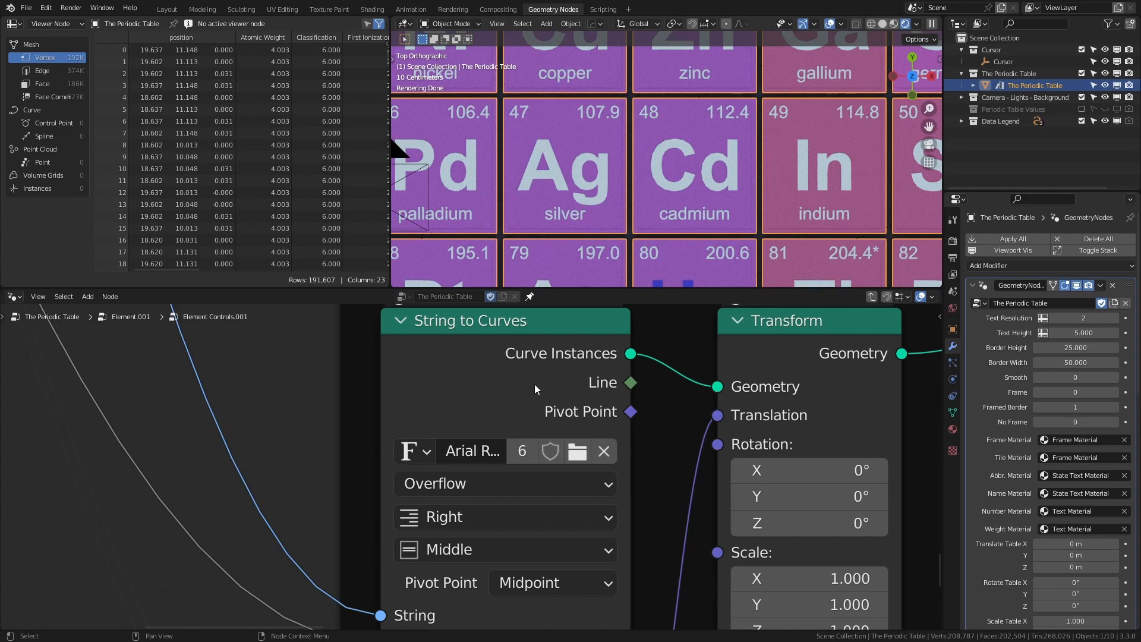
Step: Load Berlin Sans FB Bold as the font of the atomic mass String to Curves node in Cadmium's copied group
left_click(578, 453)
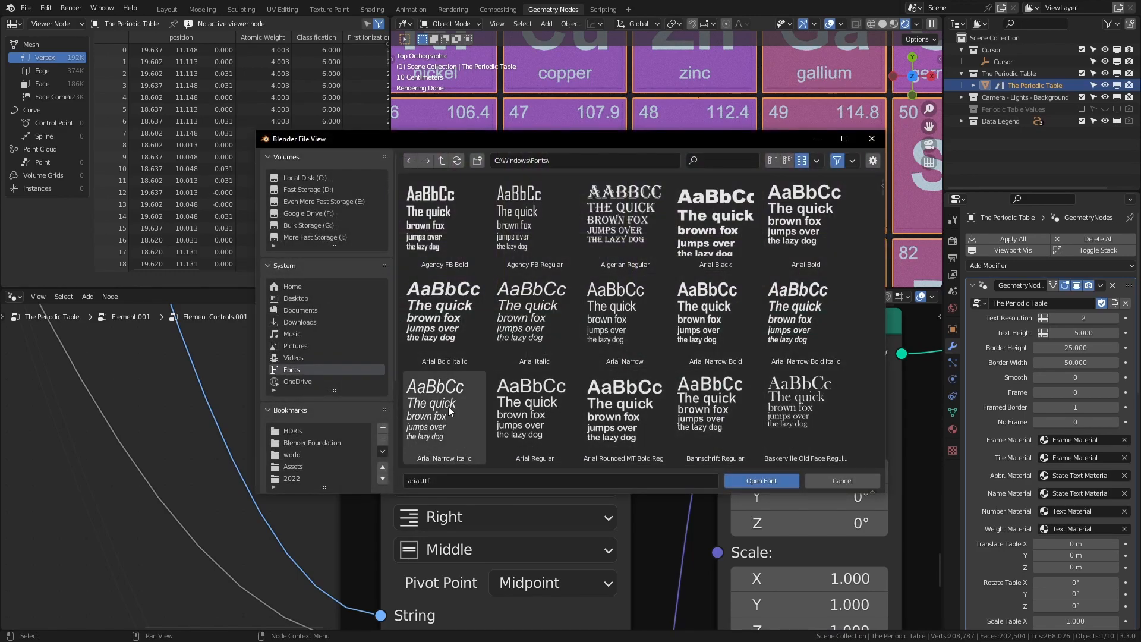
scroll(448, 405, "down", 2)
left_click(586, 437)
left_click(790, 416)
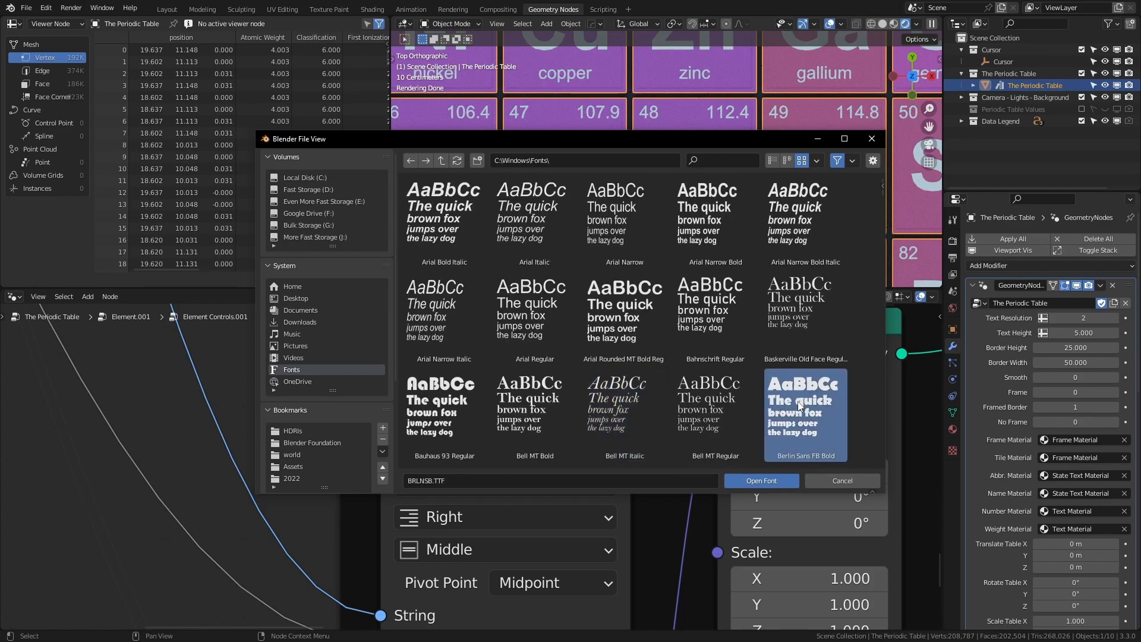
left_click(762, 481)
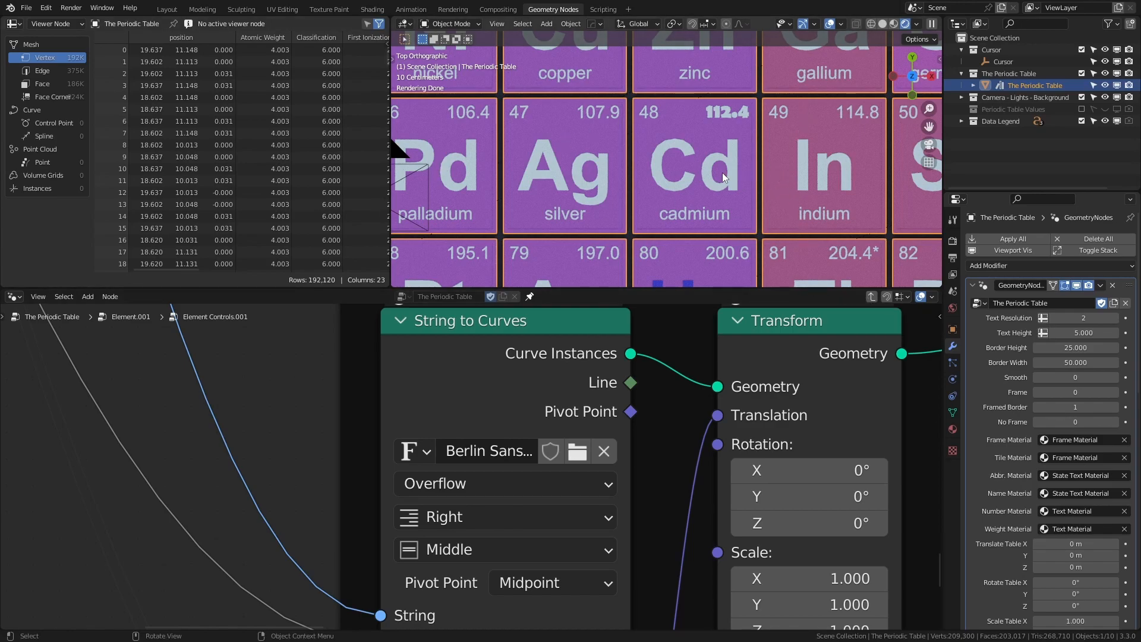
Step: Return to the top-level Periodic Table tree and undo Cadmium's font change and single-user group copies
left_click(871, 296)
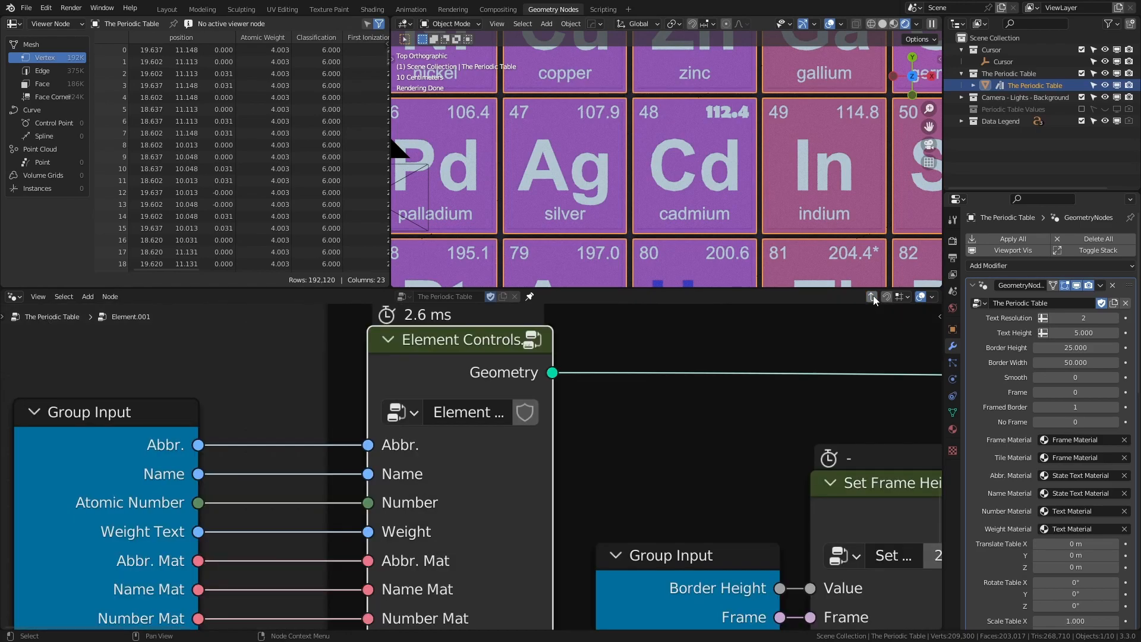
left_click(872, 295)
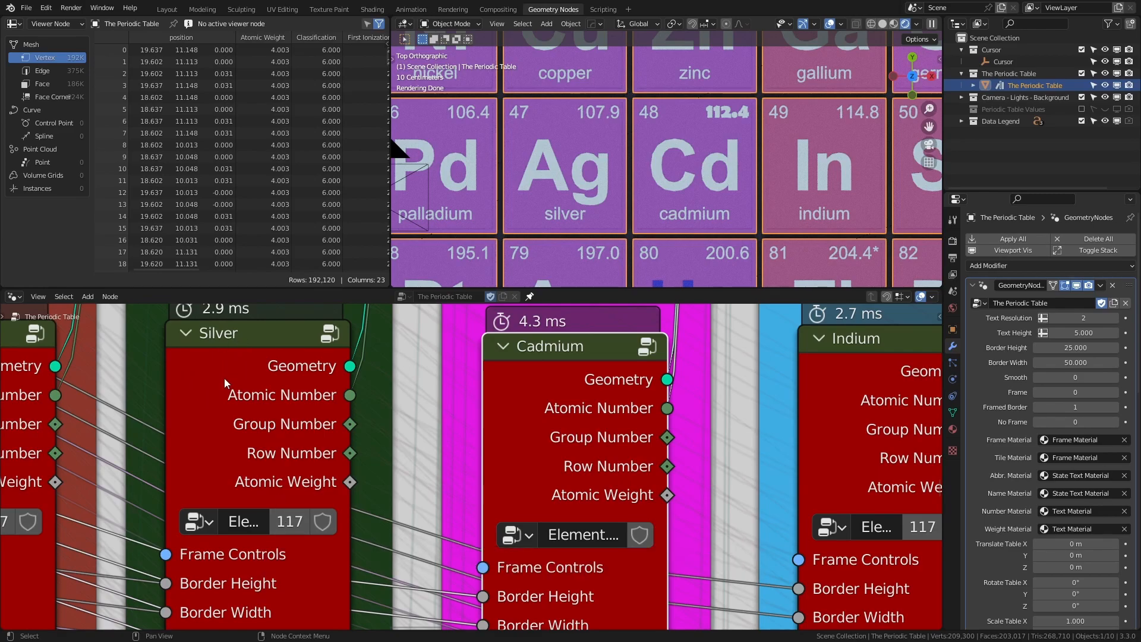
left_click(540, 380, "ctrl+shift")
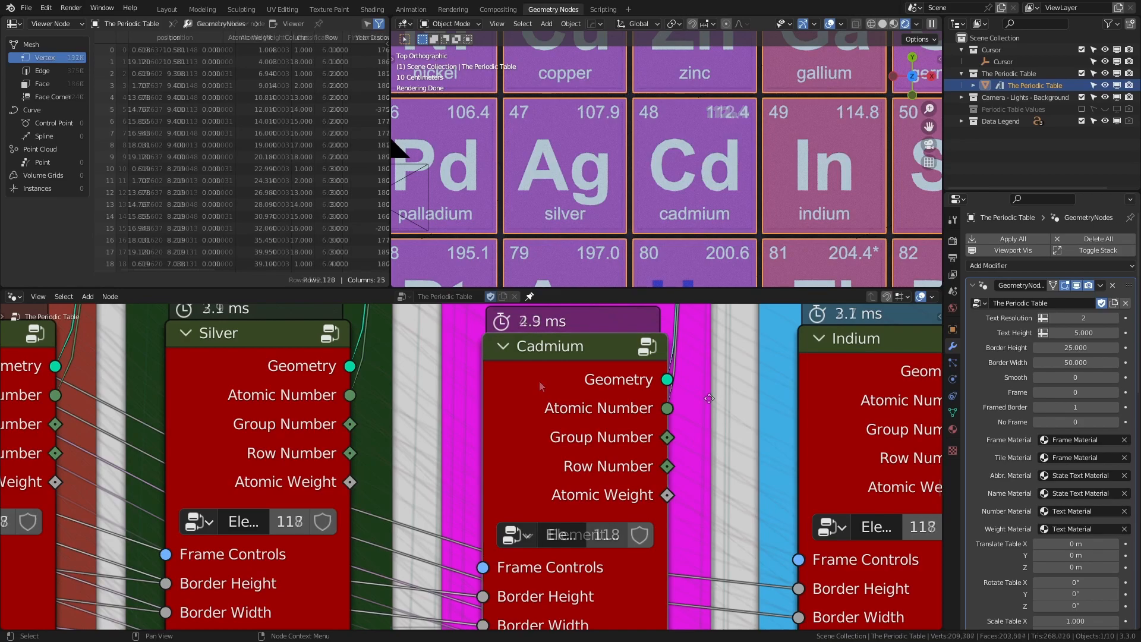
Step: Examine the material, size and offset sockets of the main Group Input node and their links to the element nodes
scroll(699, 409, "down", 6)
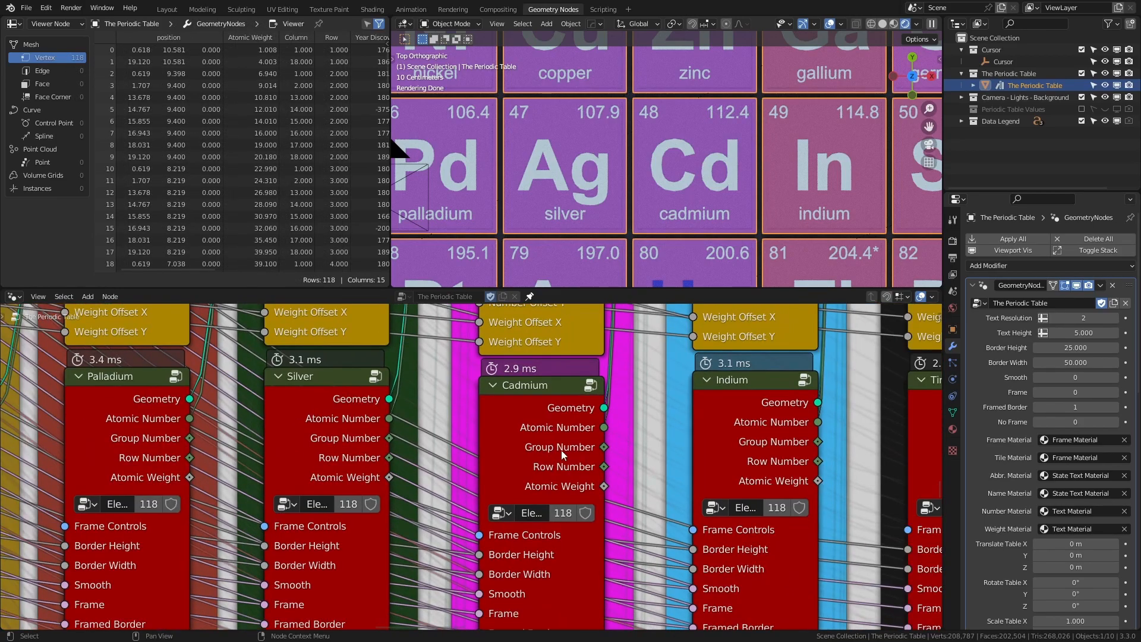
scroll(881, 535, "down", 8)
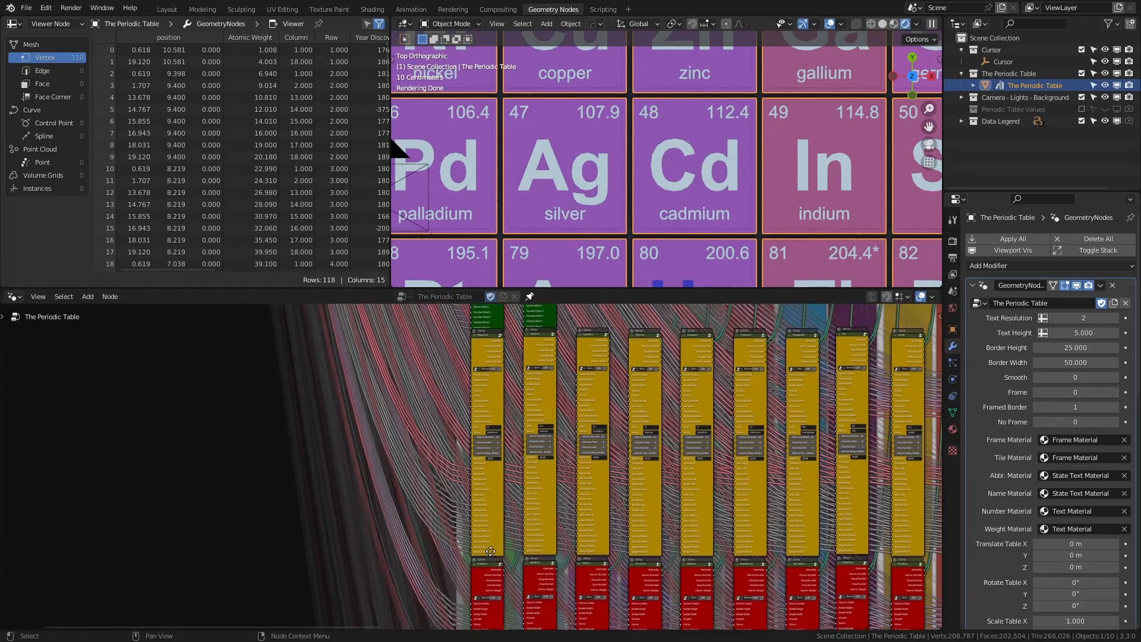
middle_click_drag(490, 551, 705, 560)
middle_click_drag(650, 380, 695, 542)
middle_click_drag(465, 321, 536, 462)
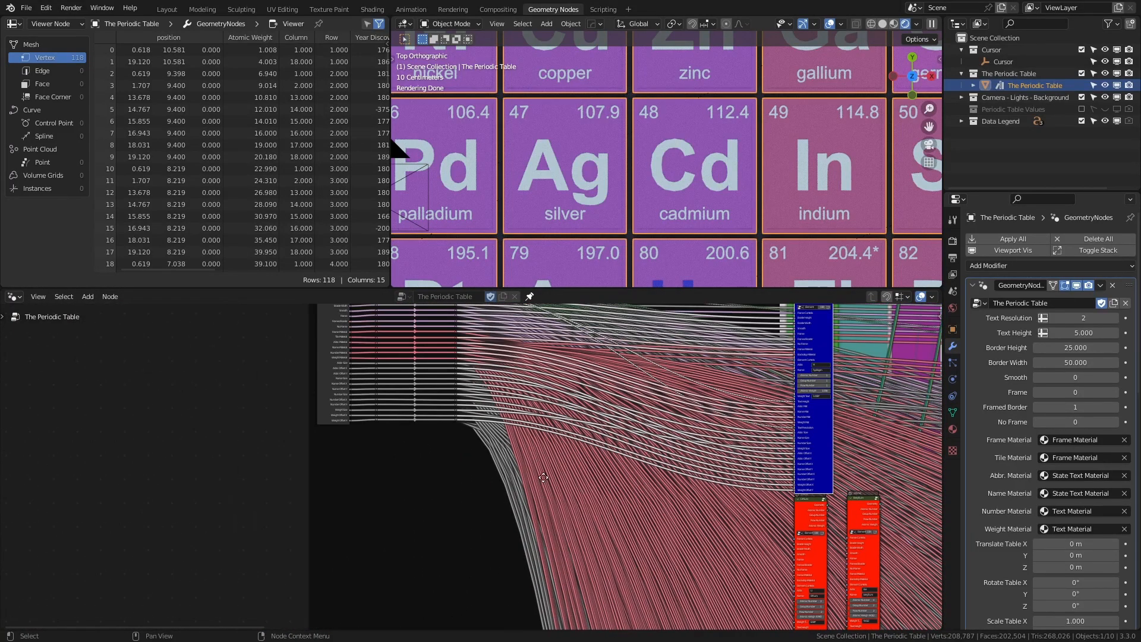
middle_click_drag(535, 410, 570, 487)
scroll(562, 467, "up", 5)
scroll(523, 409, "up", 4)
middle_click_drag(528, 395, 539, 462)
scroll(541, 461, "up", 1)
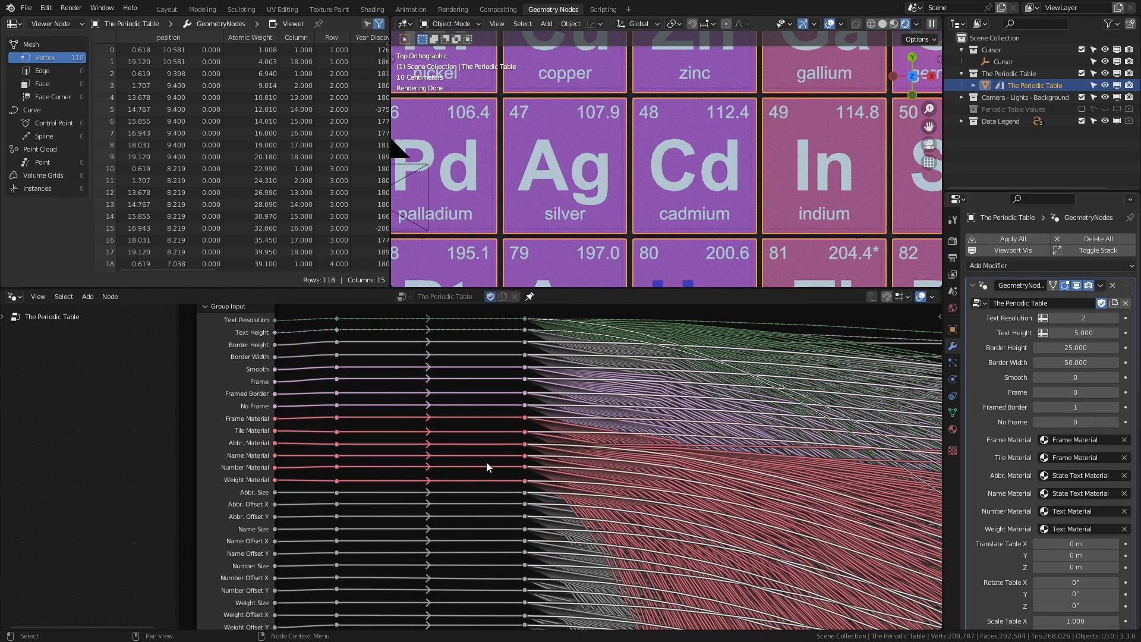
scroll(581, 498, "up", 1)
middle_click_drag(581, 498, 565, 430)
scroll(570, 427, "up", 2)
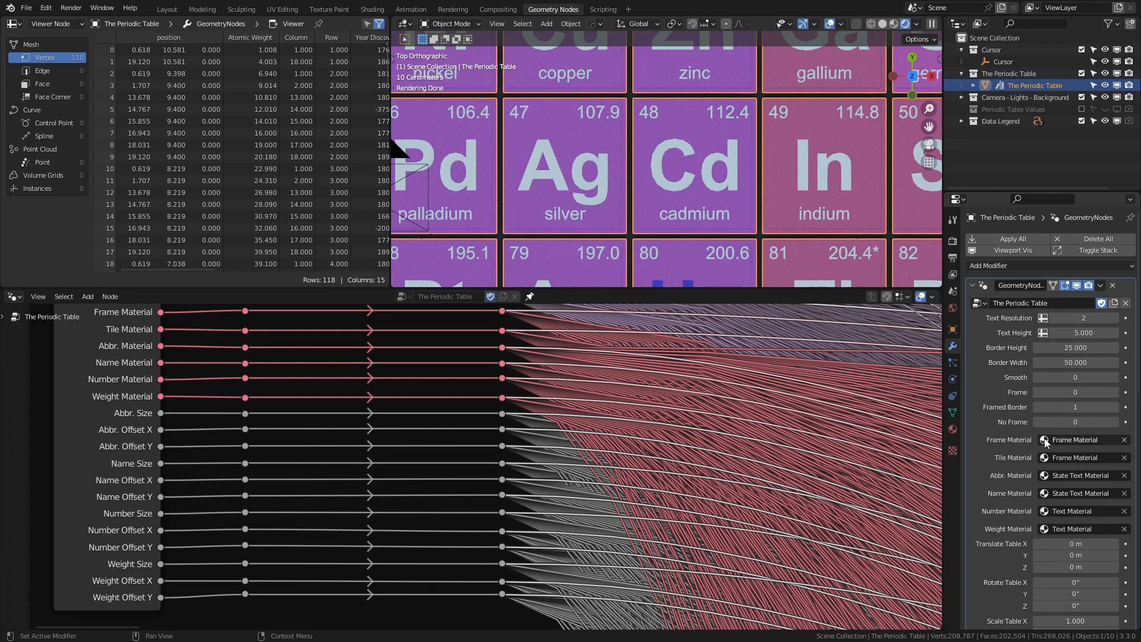
Step: Try a different Number Size in the Geometry Nodes modifier and undo the change
scroll(1050, 462, "down", 18)
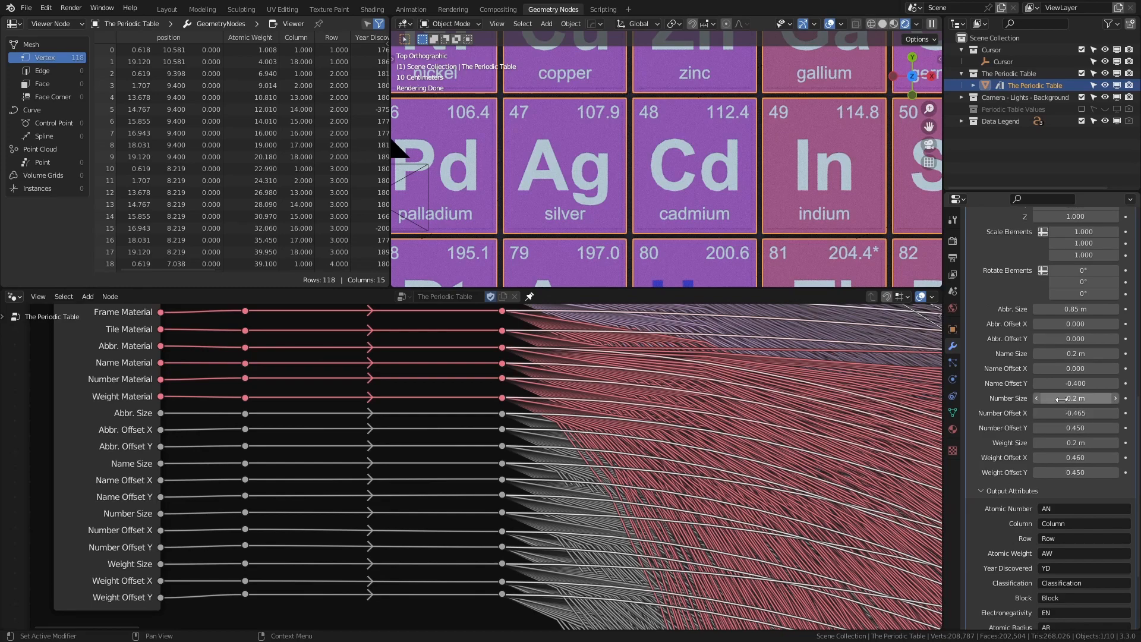
left_click_drag(1068, 398, 1088, 398)
key("ctrl+z")
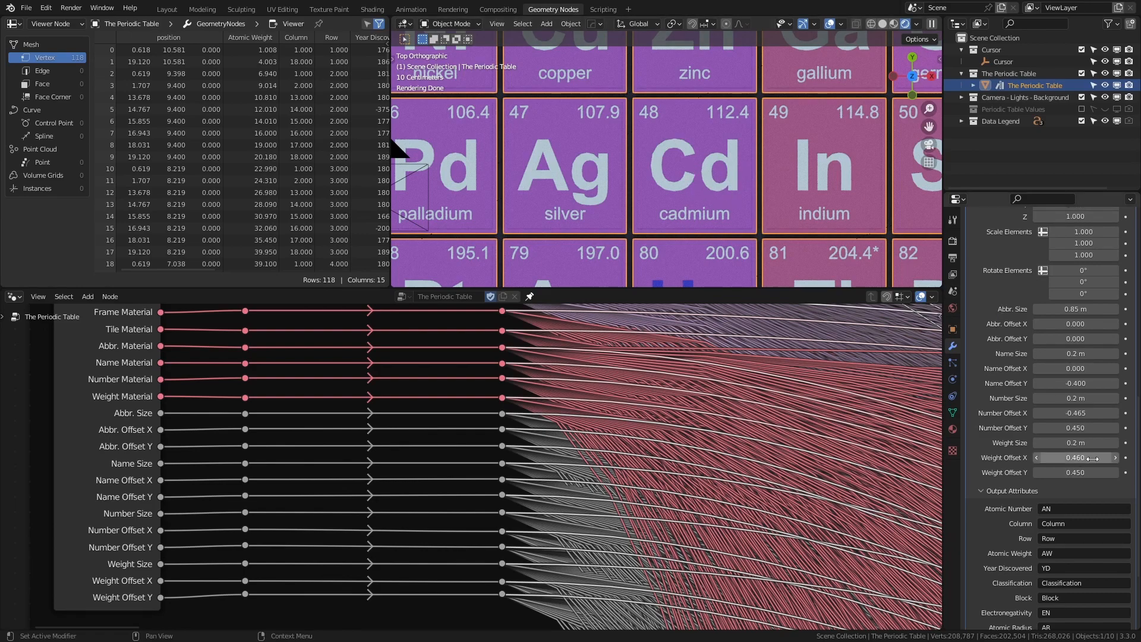
Step: Set both the Number Material and the Weight Material of the periodic table to State Text Material
scroll(1080, 497, "up", 10)
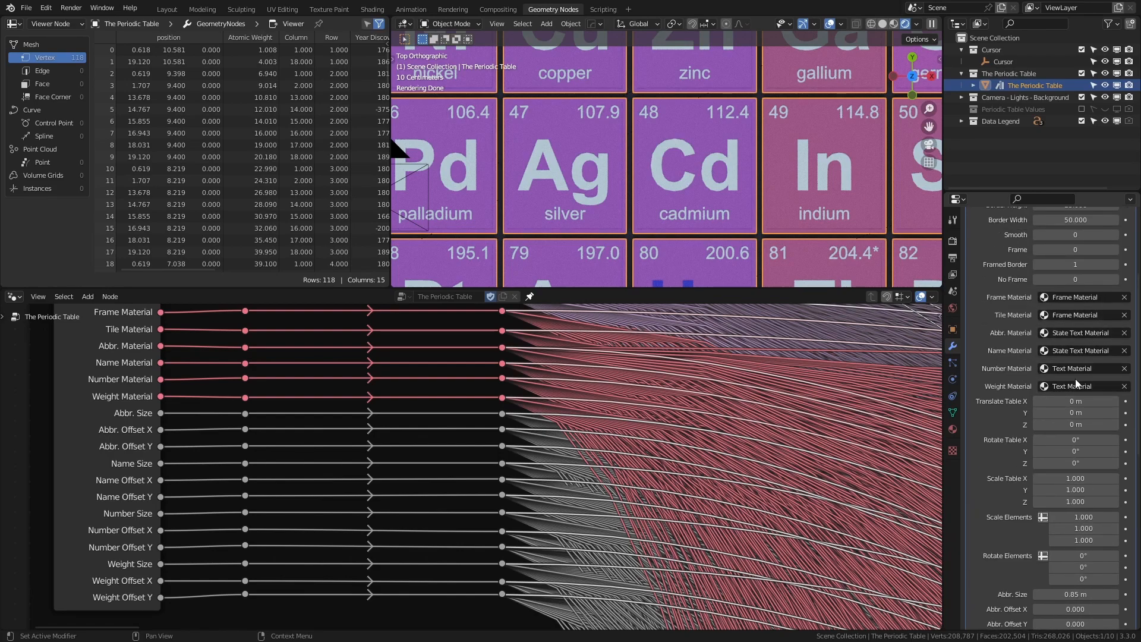
scroll(707, 172, "down", 8)
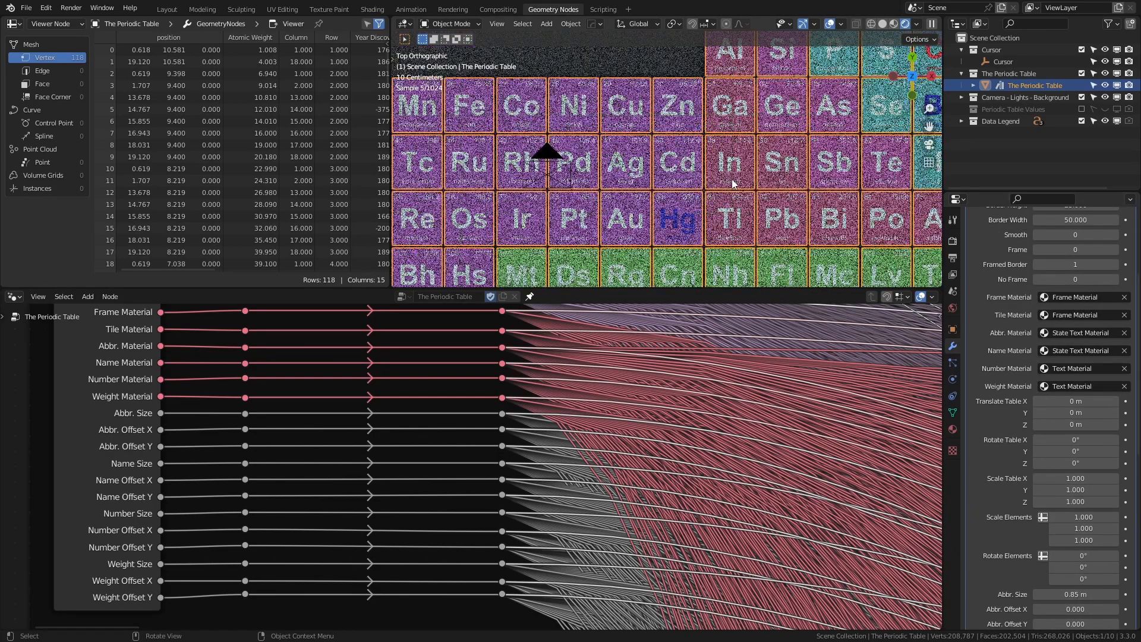
scroll(625, 237, "up", 8)
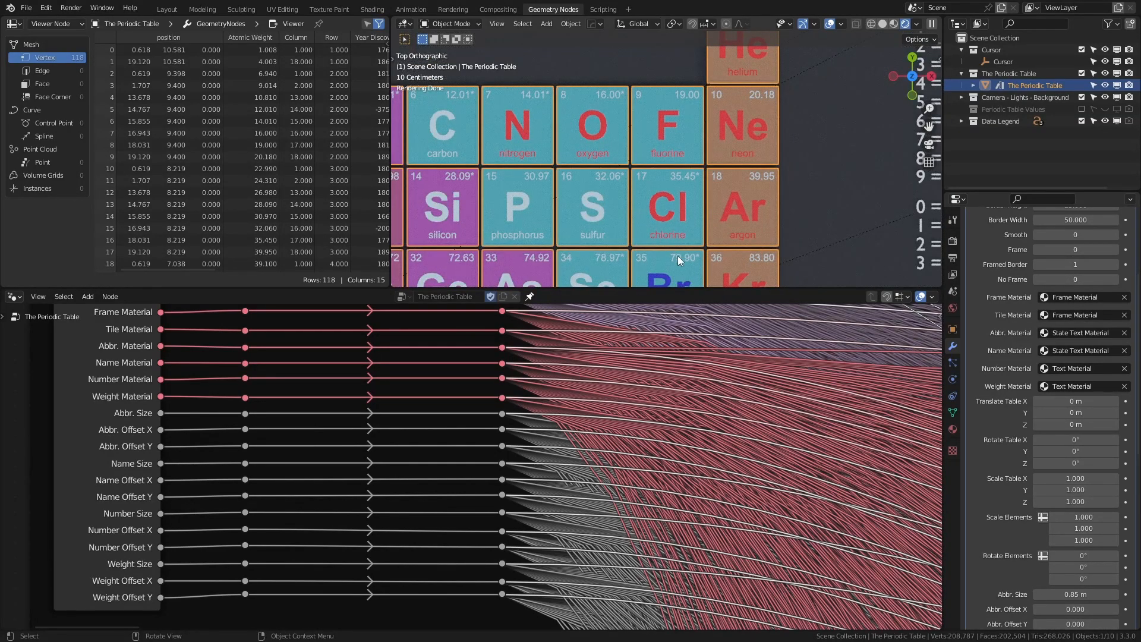
scroll(678, 255, "down", 2)
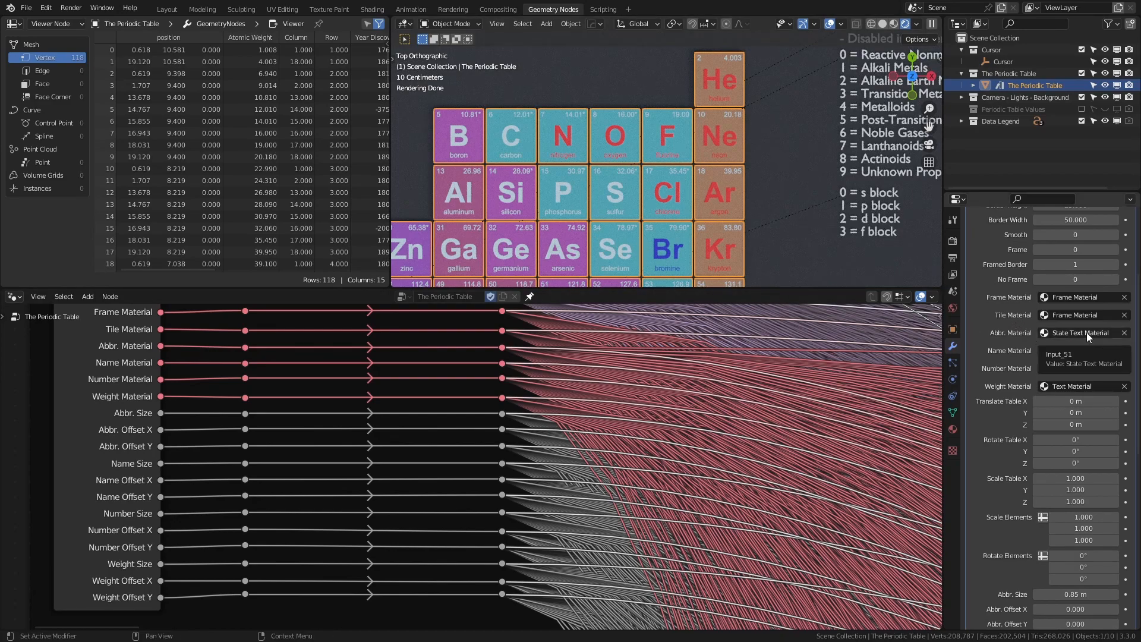
scroll(766, 172, "up", 5)
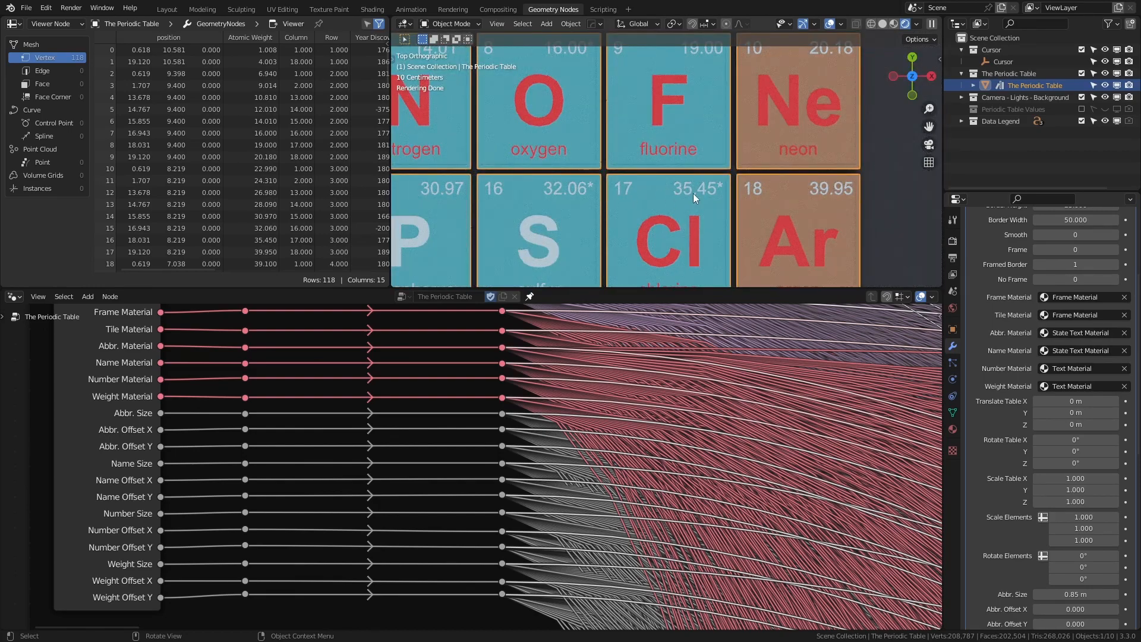
left_click(1085, 368)
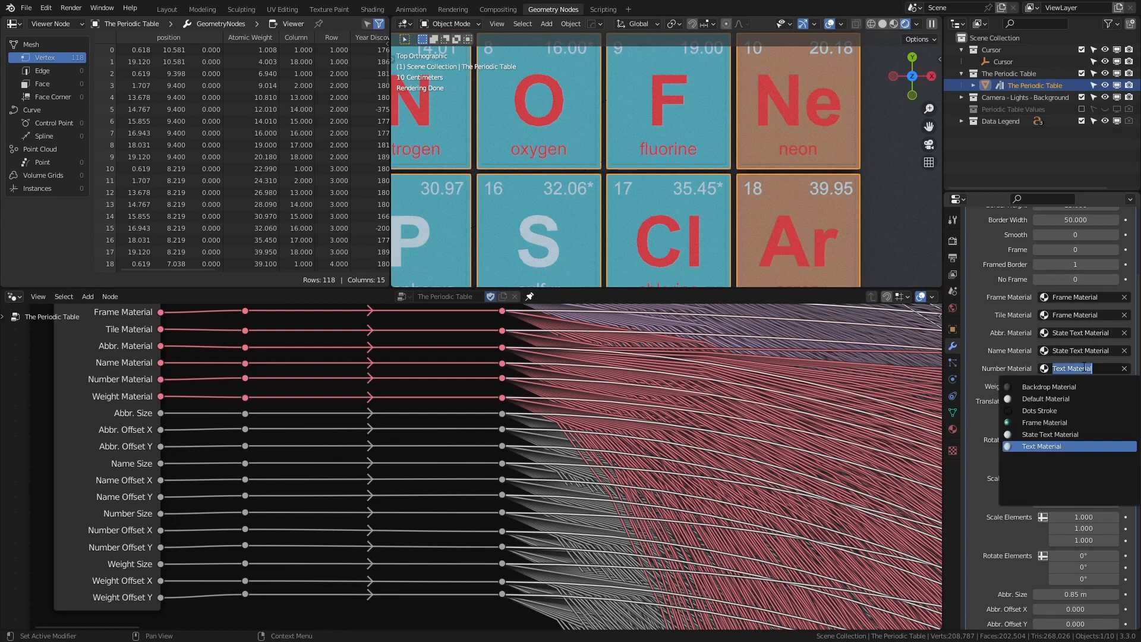
left_click(1073, 435)
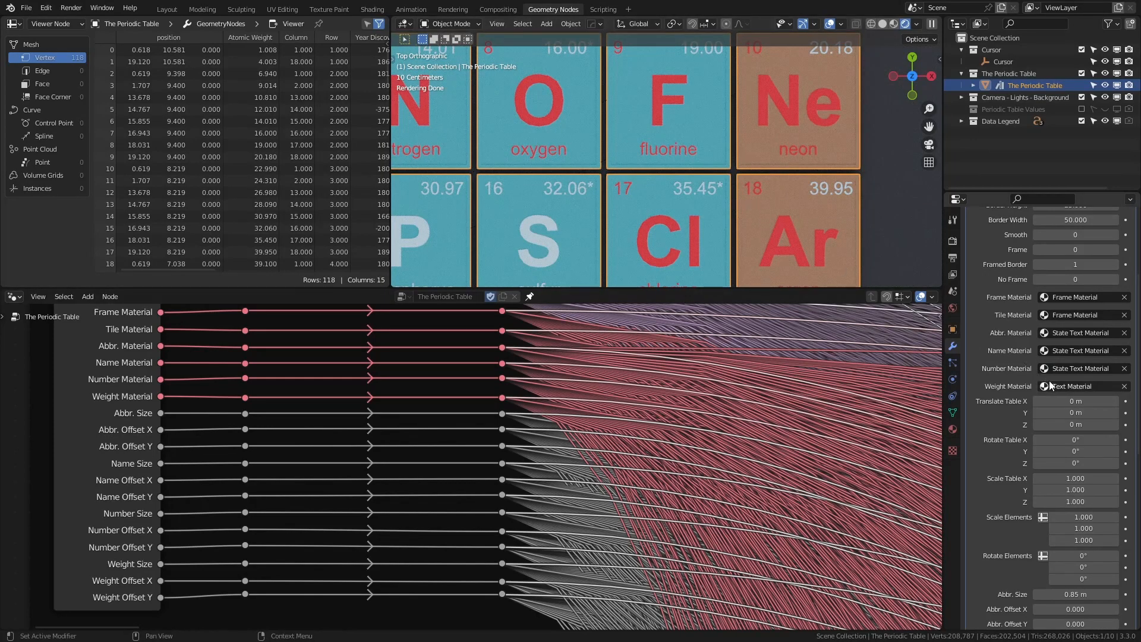
left_click(1079, 386)
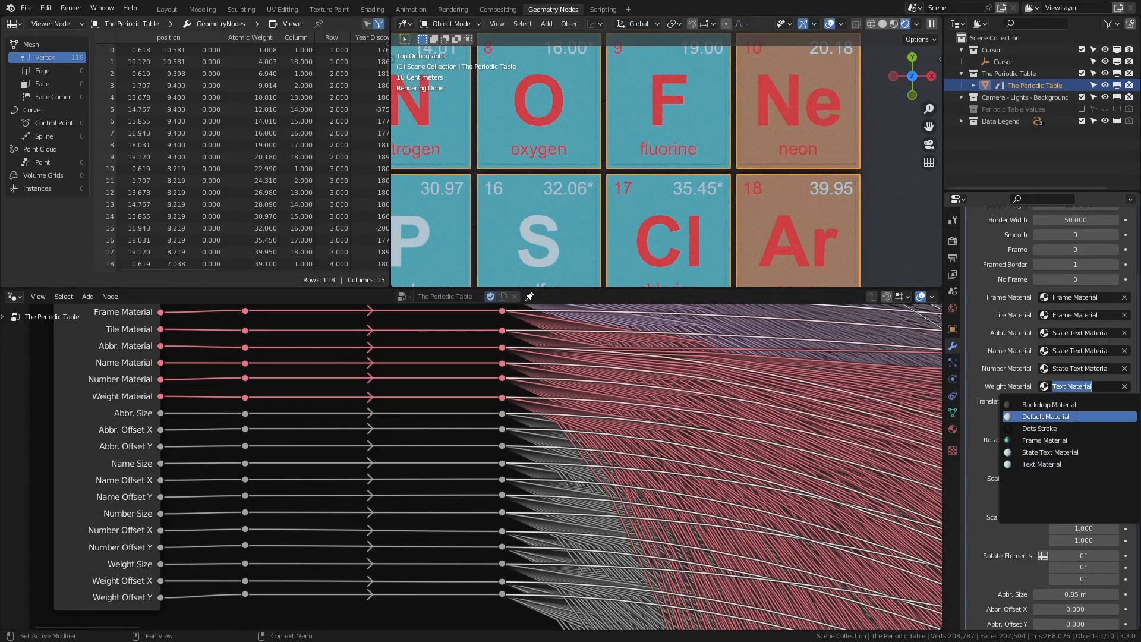
left_click(1066, 452)
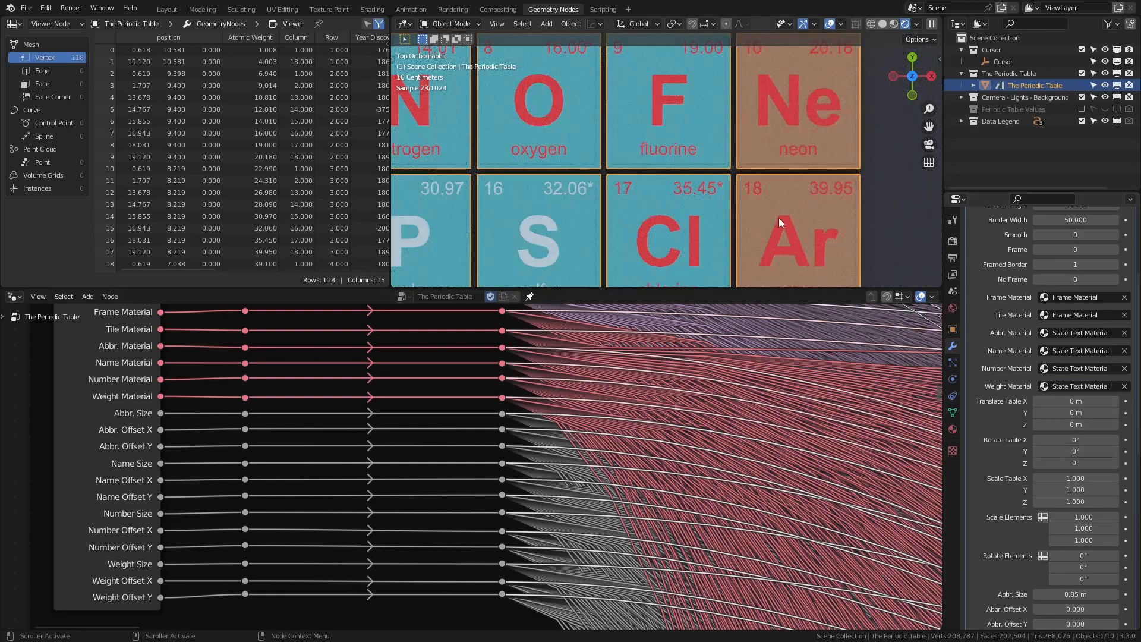
scroll(736, 192, "down", 5)
scroll(600, 122, "up", 5)
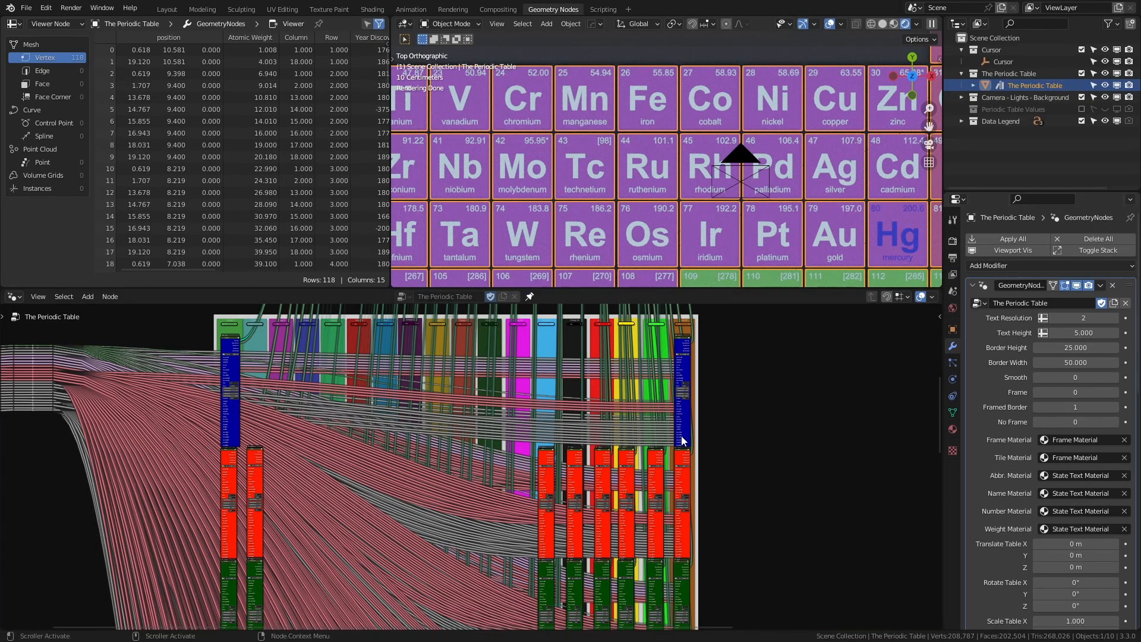
Step: Try rotating the whole periodic table 45° about Z through the Rotate Table values and undo the rotation
middle_click_drag(746, 422, 790, 398)
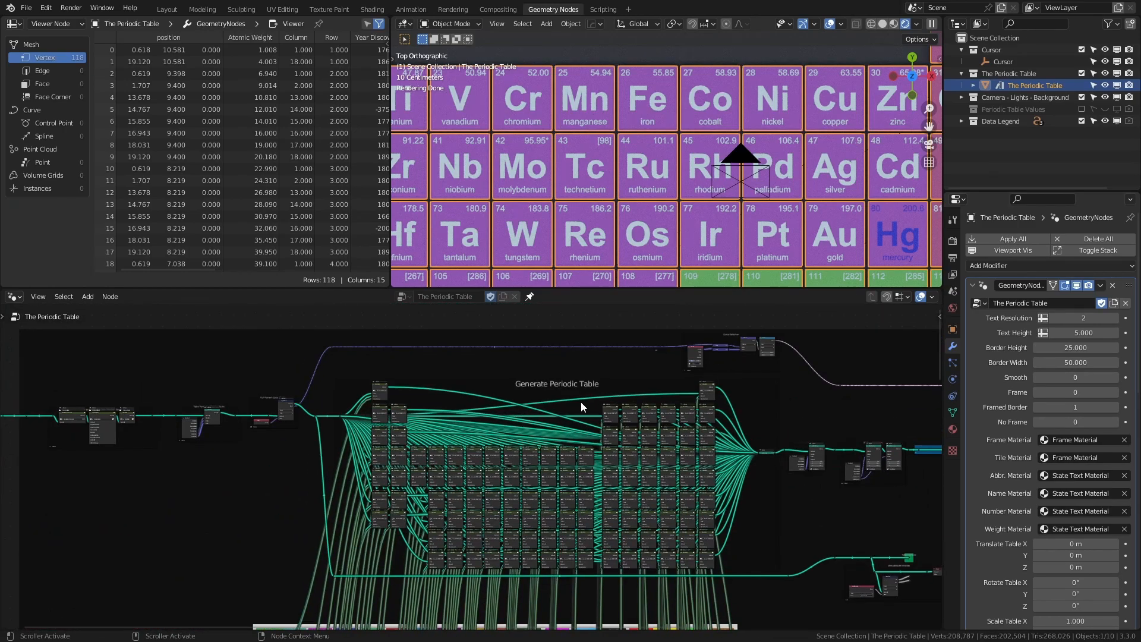
scroll(416, 416, "up", 2)
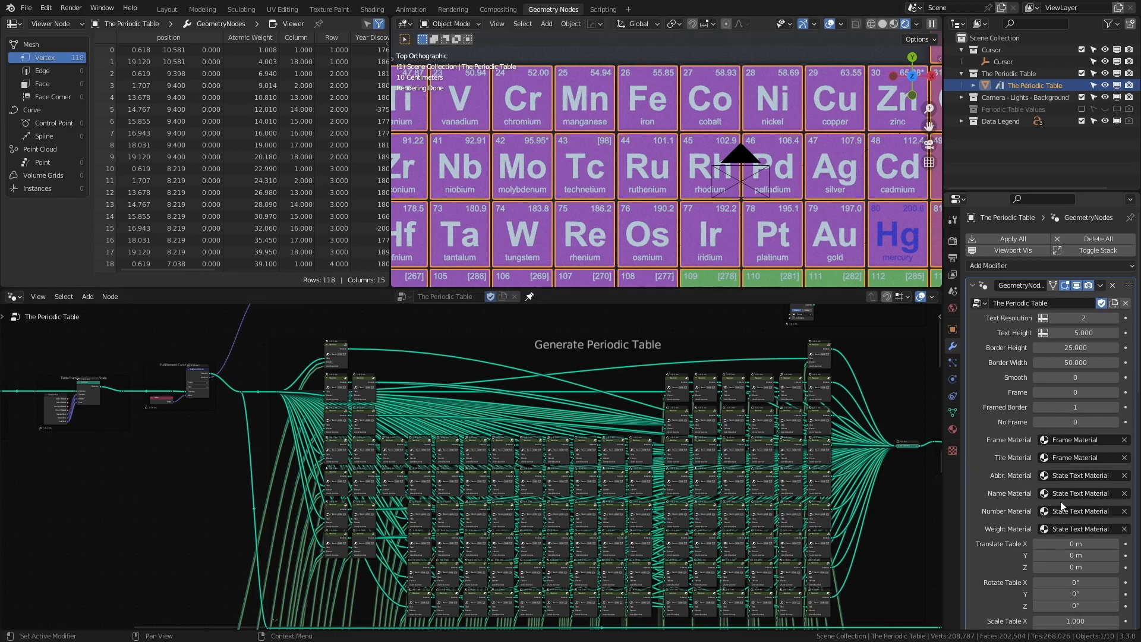
scroll(1079, 556, "down", 5)
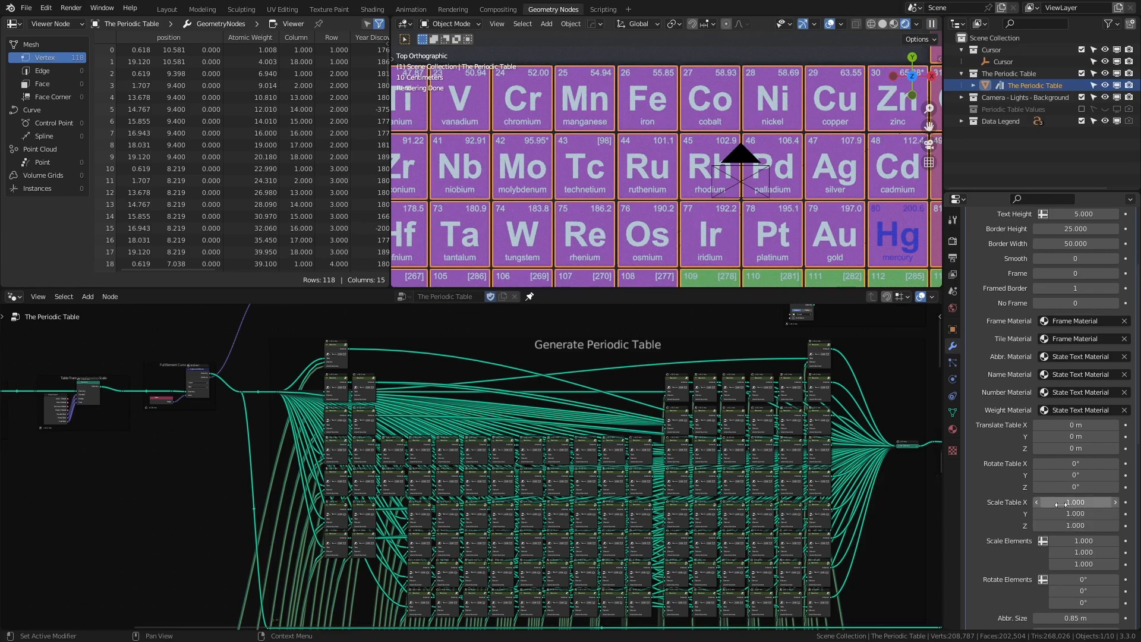
left_click(1071, 489)
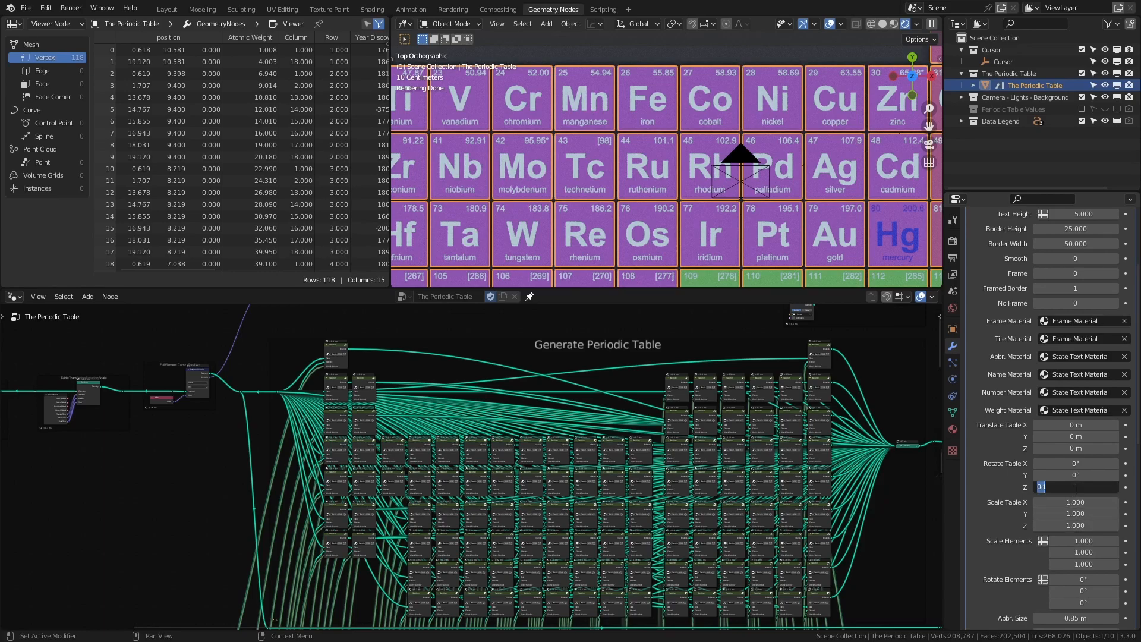
type("45")
key("Return")
scroll(859, 235, "down", 5)
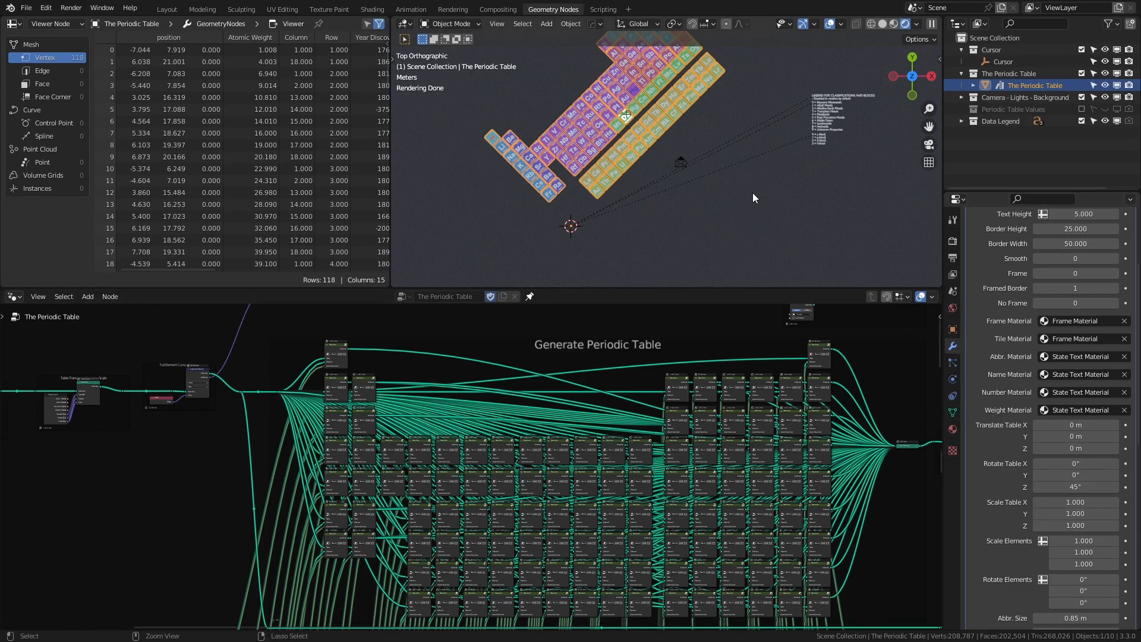
key("ctrl+z")
scroll(713, 196, "up", 6)
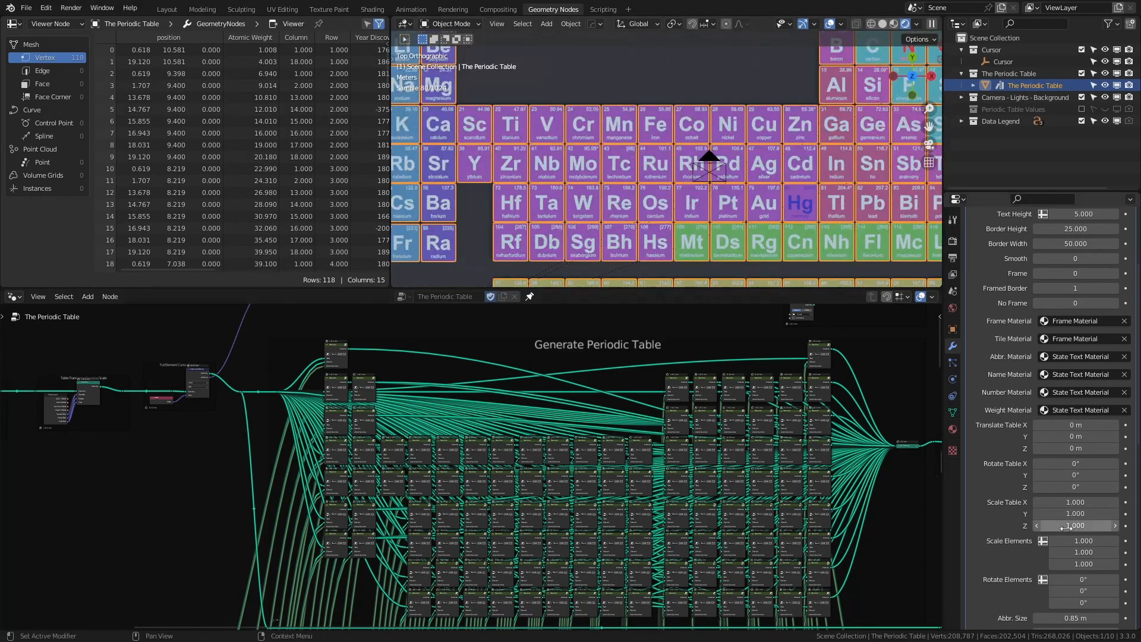
Step: Set the Z value of Rotate Elements to 45° so each element tile rotates individually
scroll(1070, 534, "down", 4)
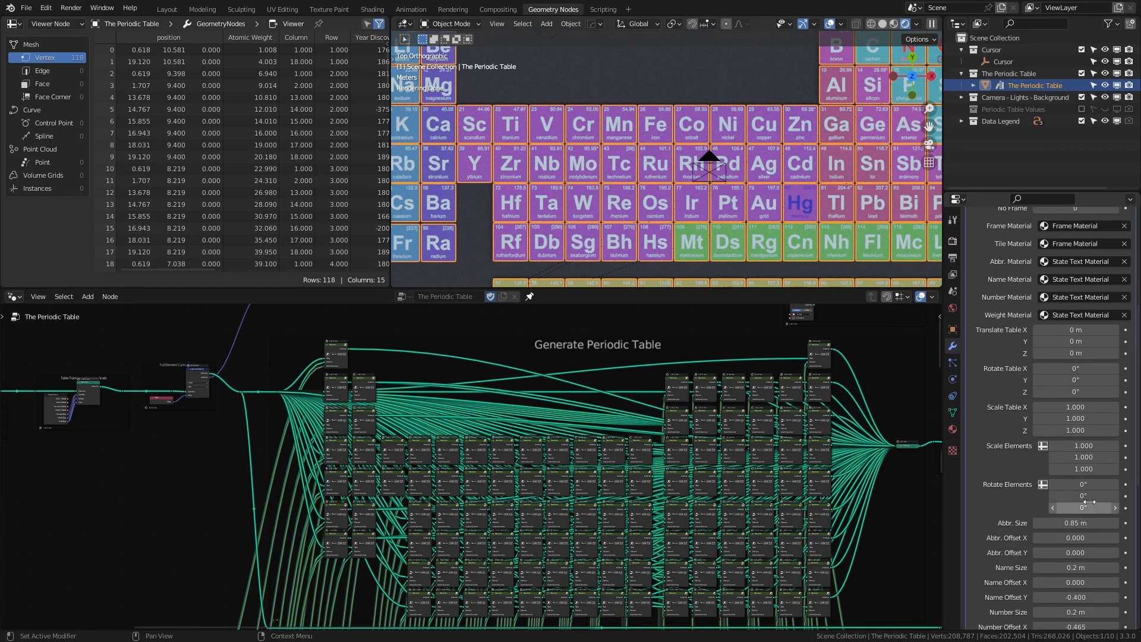
left_click(1093, 506)
type("45")
key("Return")
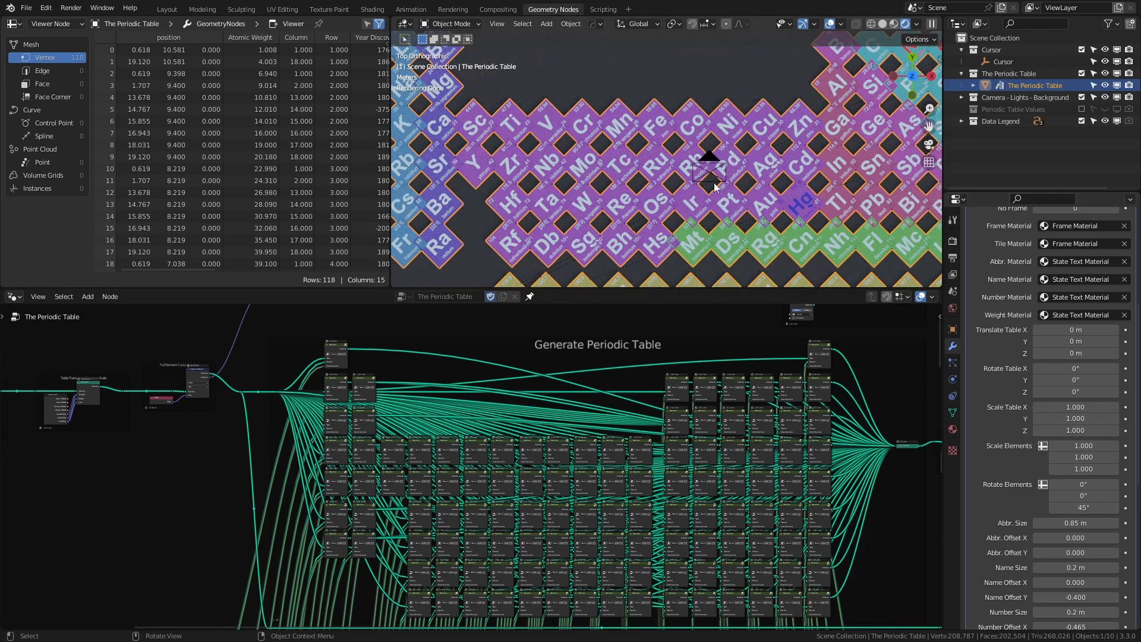
Step: Try rotating the whole table with Rotate Table Z at 45° while its elements are rotated, and undo both rotations
scroll(734, 184, "down", 4)
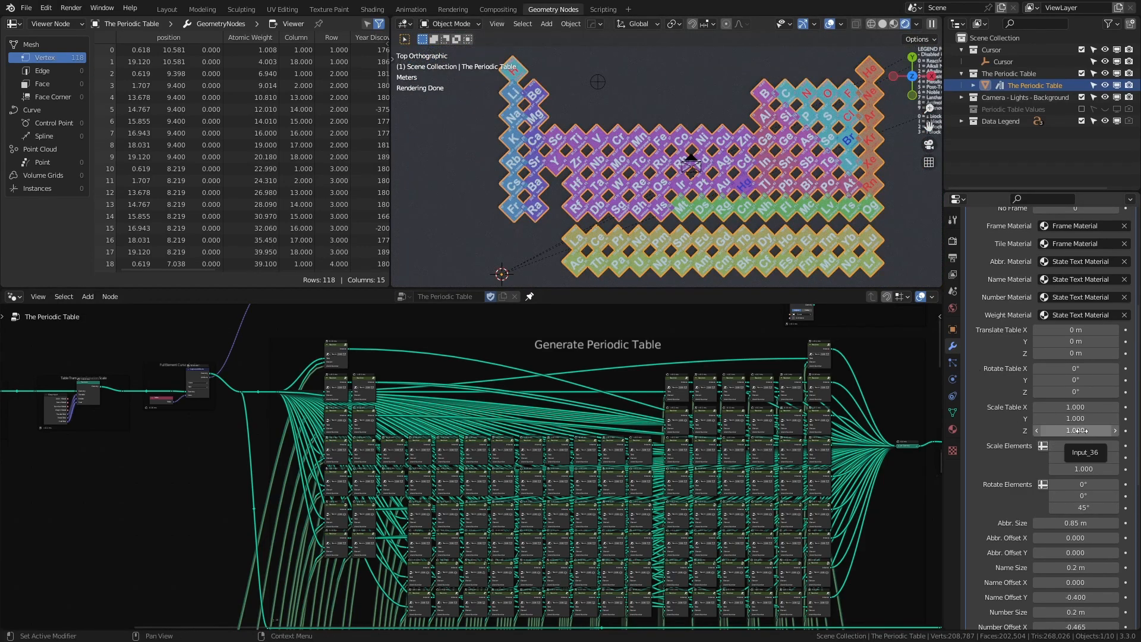
left_click(1089, 391)
type("45")
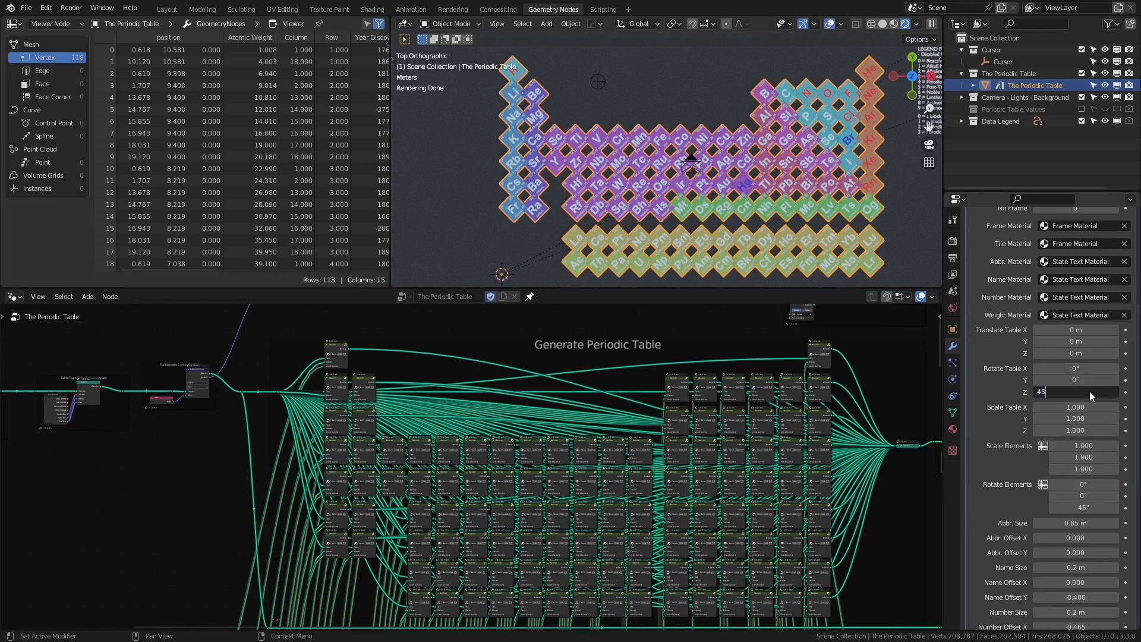
key("Return")
scroll(714, 112, "down", 3)
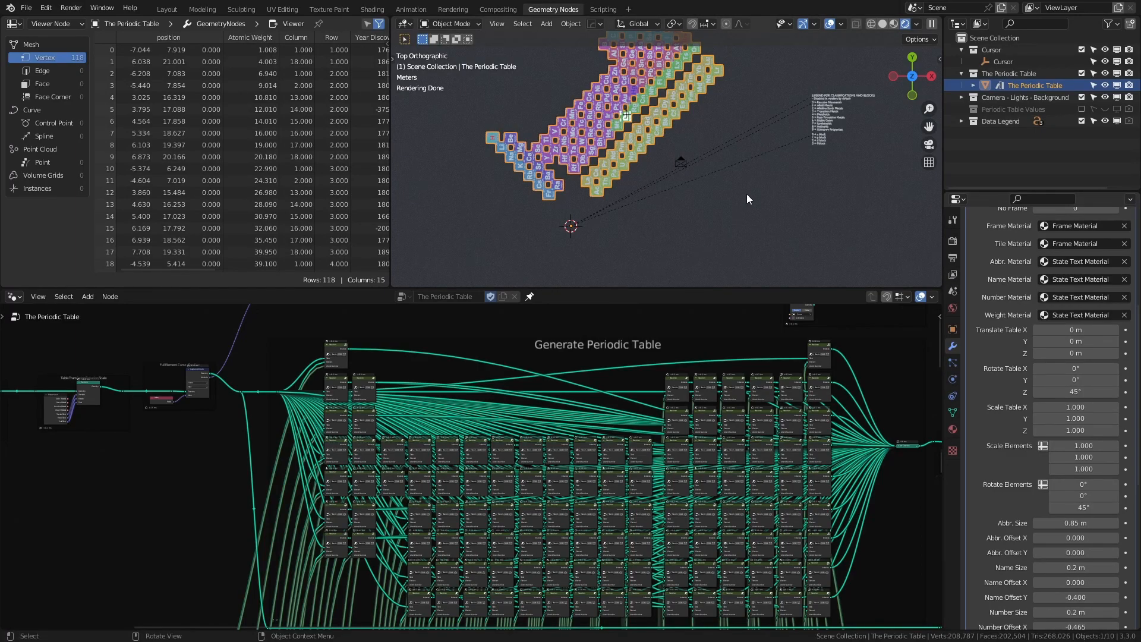
key("ctrl+z")
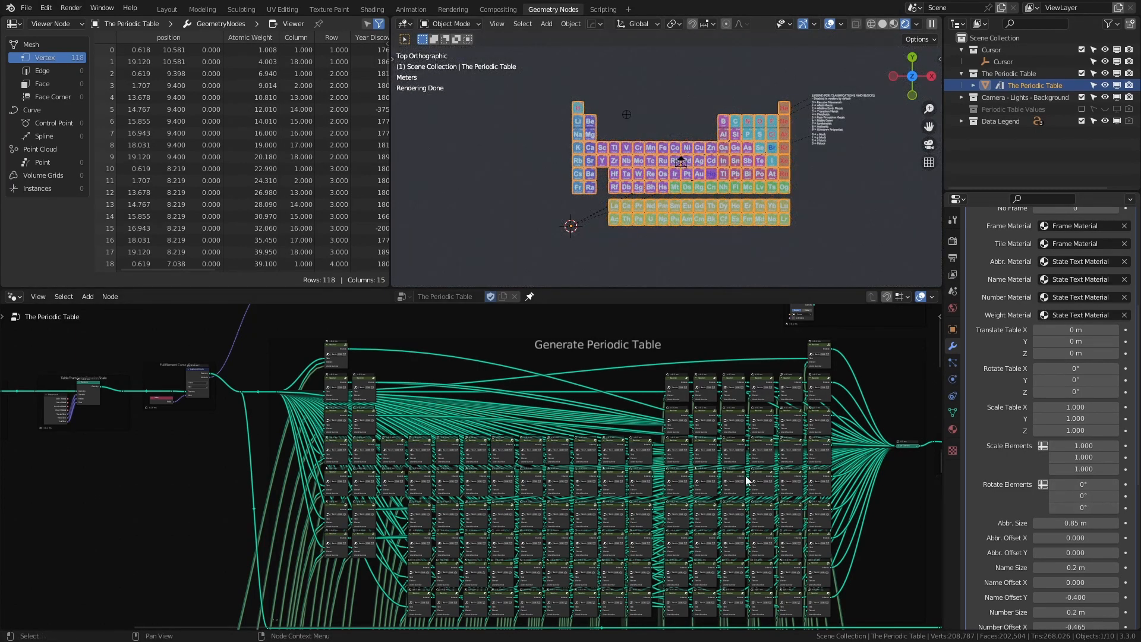
Step: Examine the Generate Periodic Table node section and the colour-coded element node columns beneath it
mouse_move(709, 522)
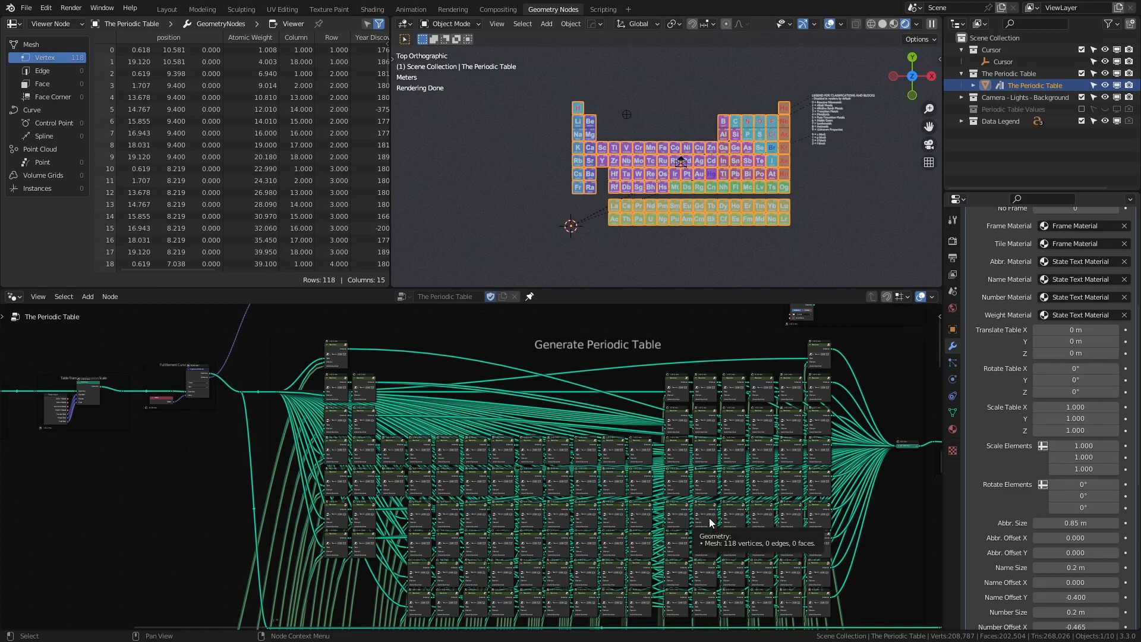
scroll(708, 518, "down", 1)
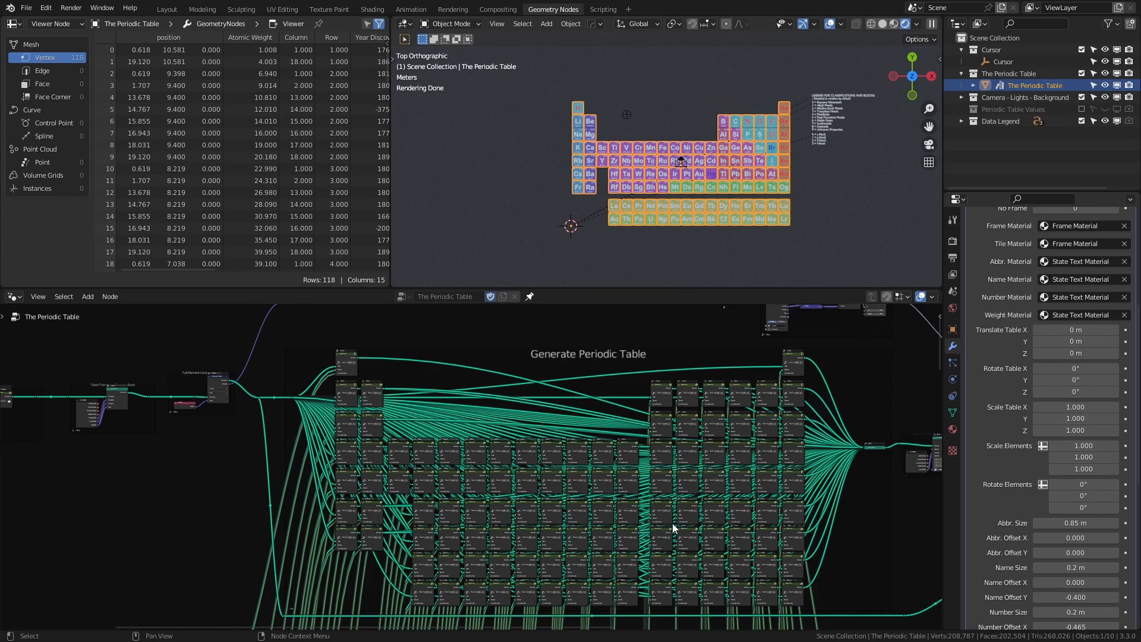
scroll(580, 558, "down", 2)
middle_click_drag(581, 582, 538, 385)
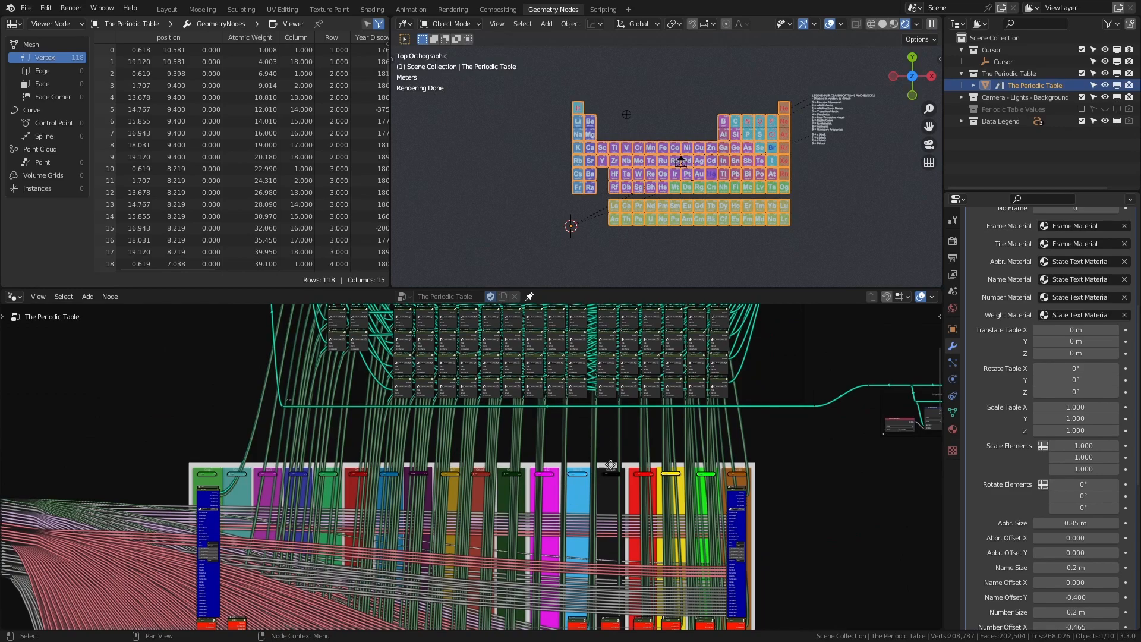
scroll(647, 493, "down", 2)
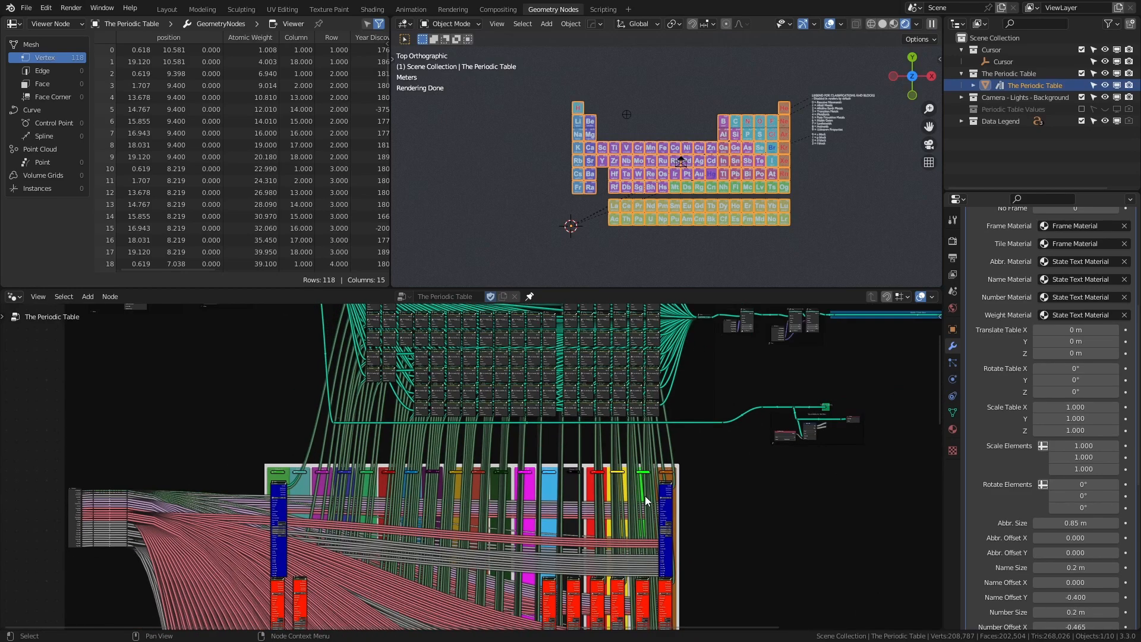
middle_click_drag(650, 515, 663, 395)
scroll(473, 464, "down", 1)
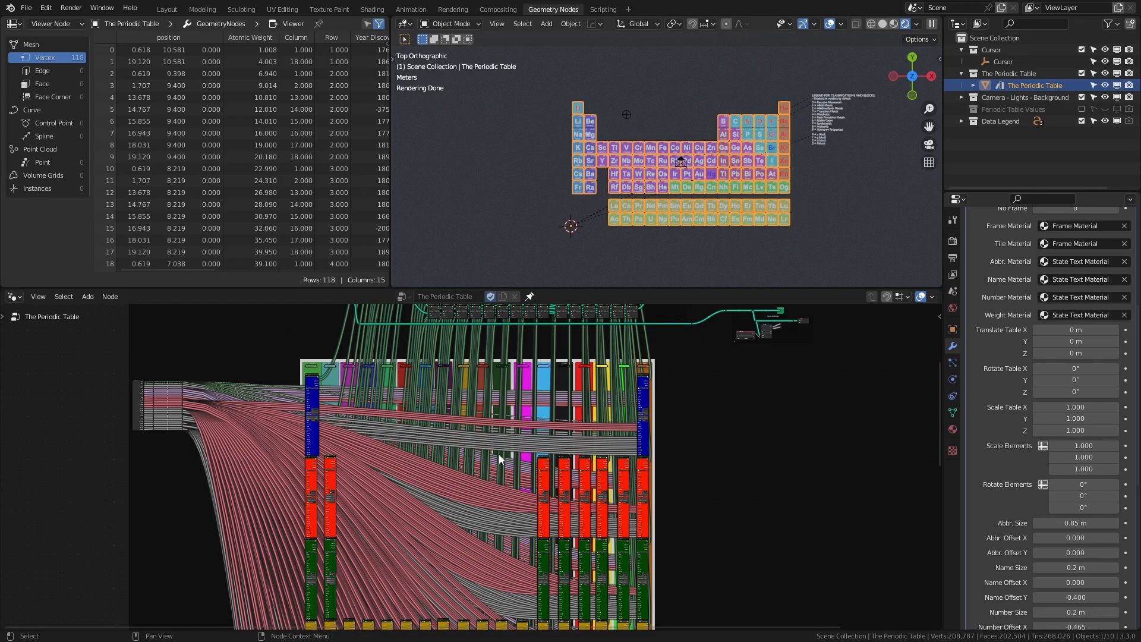
scroll(509, 467, "down", 1)
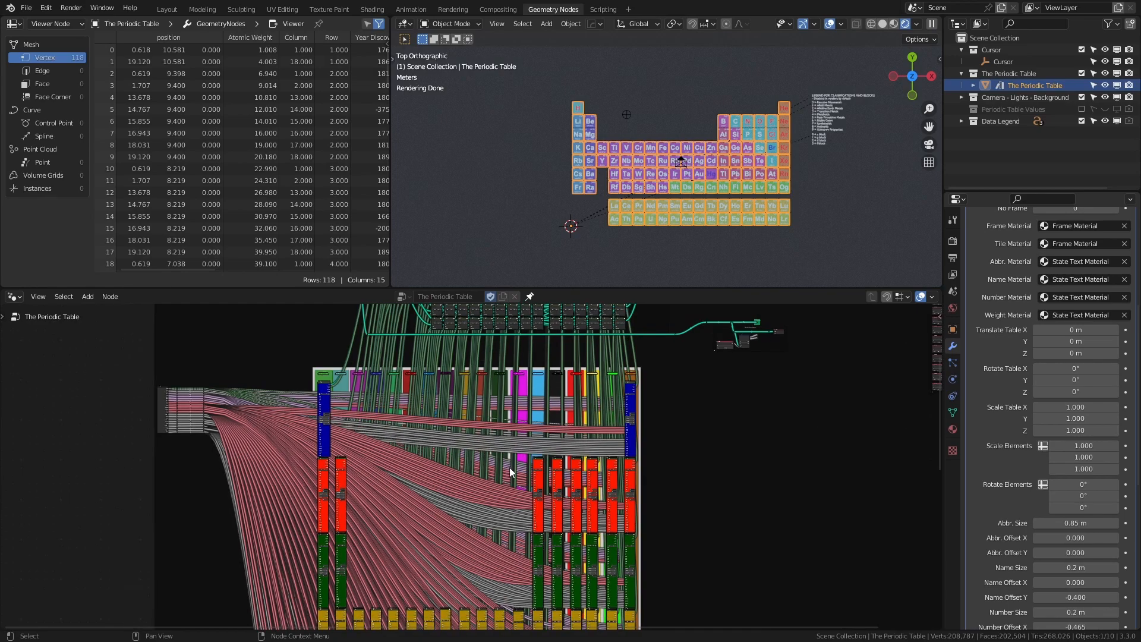
scroll(707, 173, "up", 4)
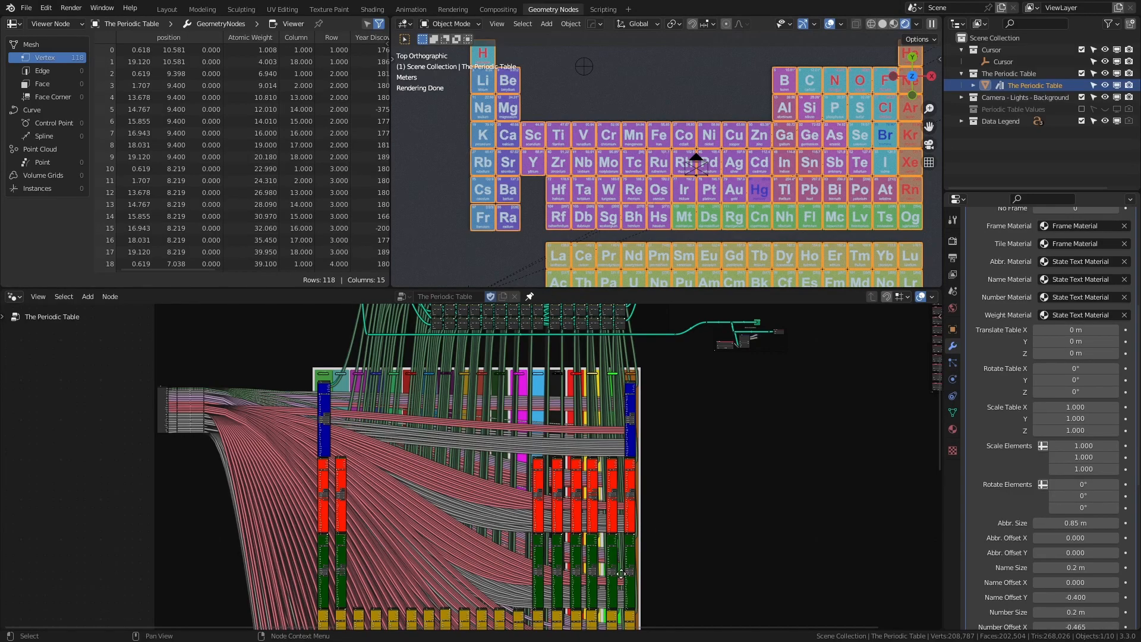
scroll(484, 580, "up", 4)
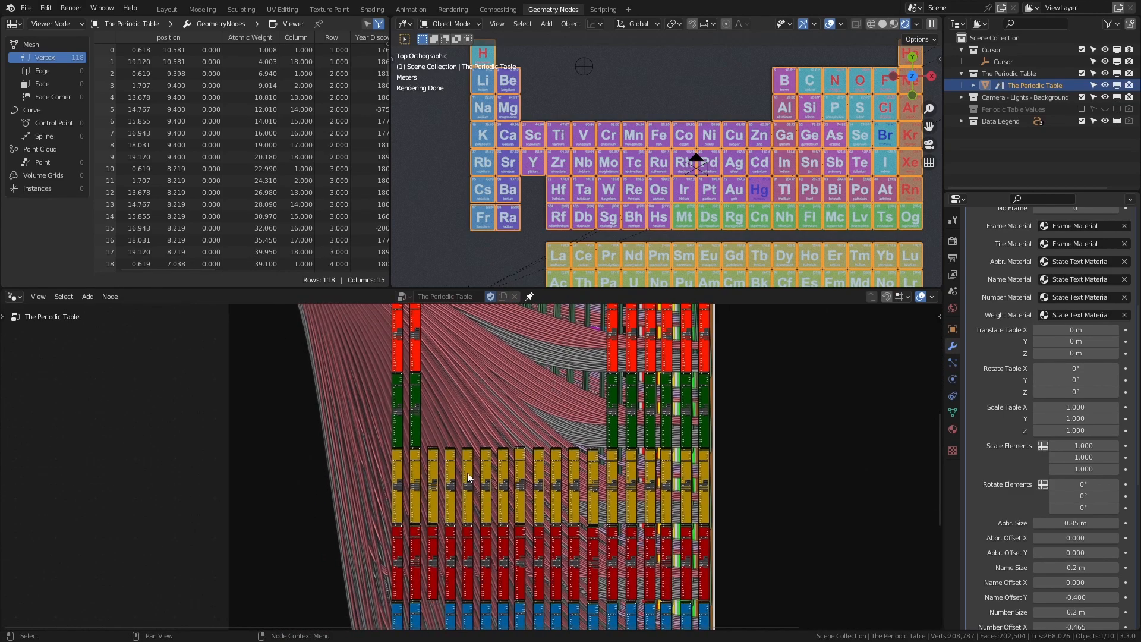
middle_click_drag(507, 489, 534, 585)
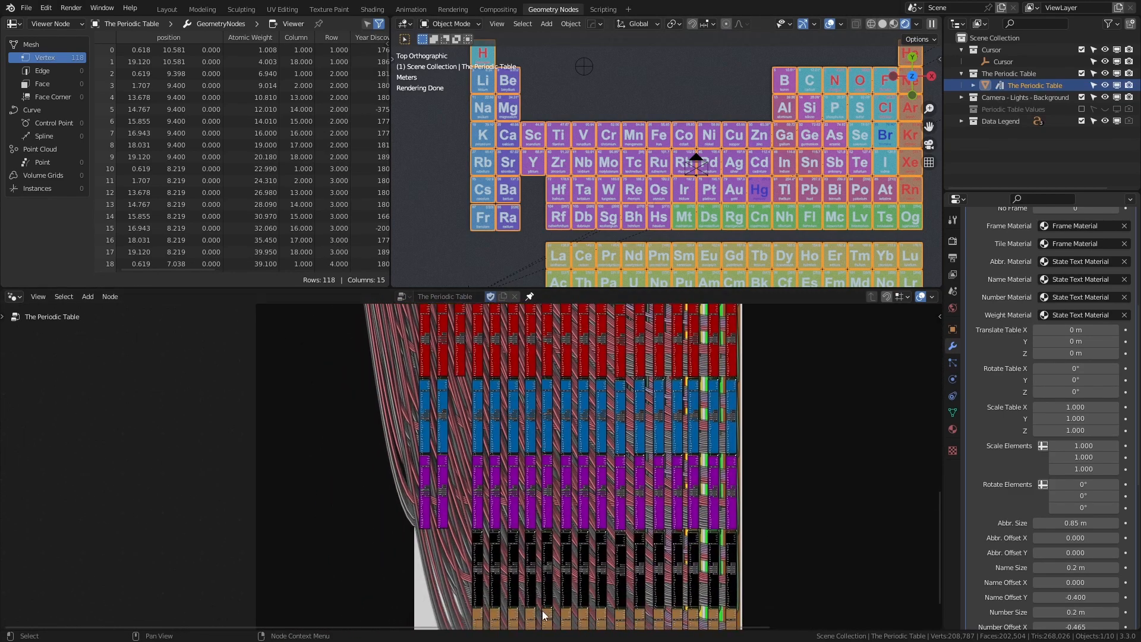
mouse_move(529, 515)
middle_mouse_down()
mouse_move(545, 543)
mouse_move(541, 508)
middle_mouse_up()
Step: Examine the execution time shown at the lower corner of the light frame enclosing the element nodes
scroll(473, 435, "up", 5)
middle_click_drag(473, 426, 482, 514)
scroll(472, 454, "up", 10)
scroll(438, 410, "up", 1)
middle_click_drag(440, 398, 461, 468)
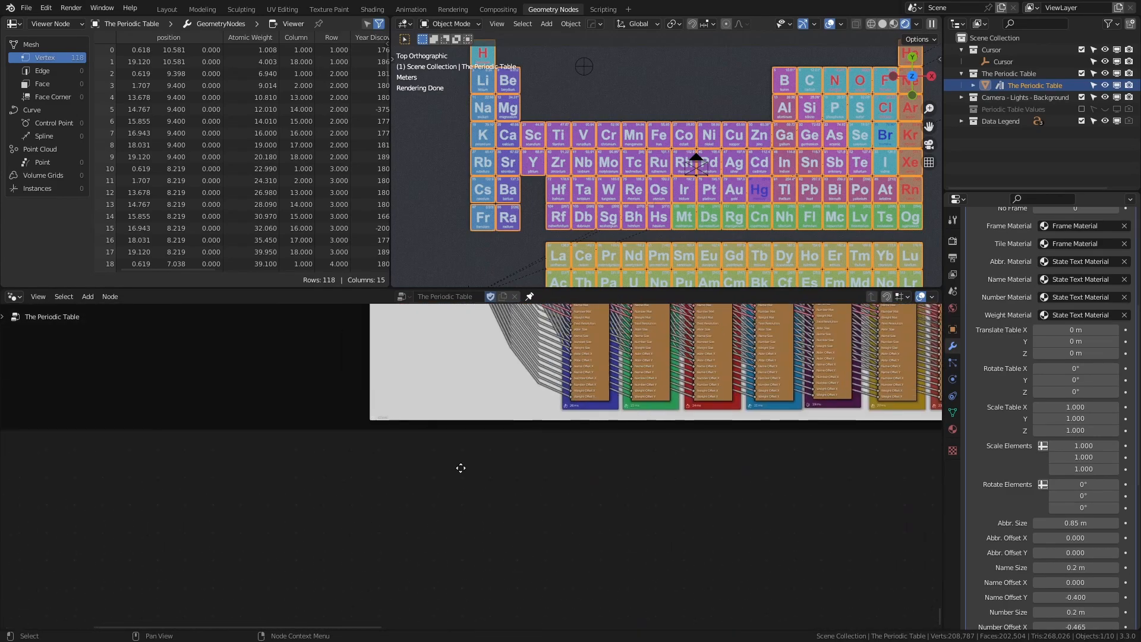
scroll(461, 469, "up", 6)
scroll(431, 420, "up", 6)
middle_click_drag(397, 408, 458, 459)
scroll(389, 425, "up", 9)
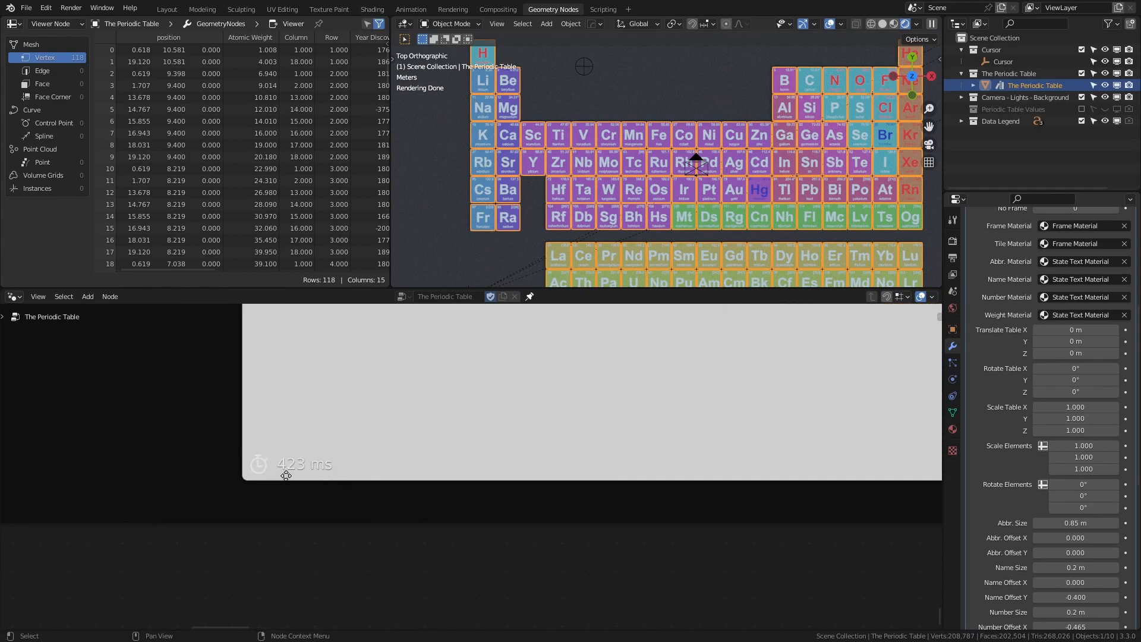
Step: Examine the outer dark frame's execution time and the settings and timings of the actinide element nodes
scroll(121, 455, "down", 2)
middle_click_drag(336, 424, 1022, 393)
middle_click_drag(262, 406, 939, 431)
middle_click_drag(205, 409, 695, 377)
middle_click_drag(253, 414, 404, 434)
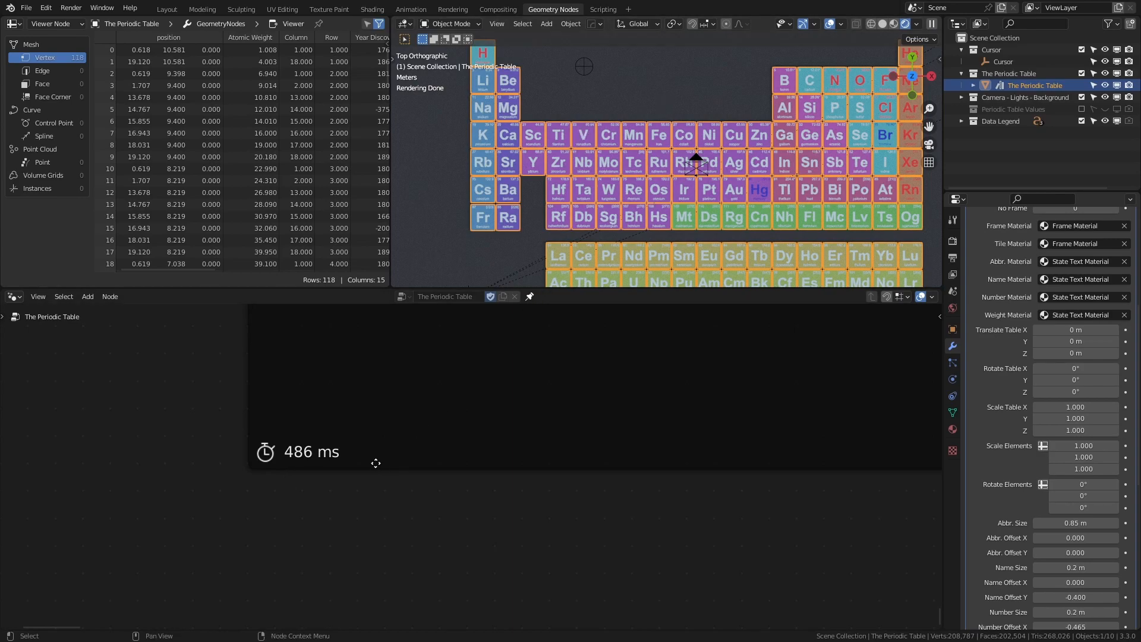
middle_click_drag(305, 463, 356, 513)
scroll(507, 487, "down", 9)
middle_click_drag(493, 482, 701, 614)
middle_click_drag(904, 476, 505, 503)
scroll(747, 450, "down", 3)
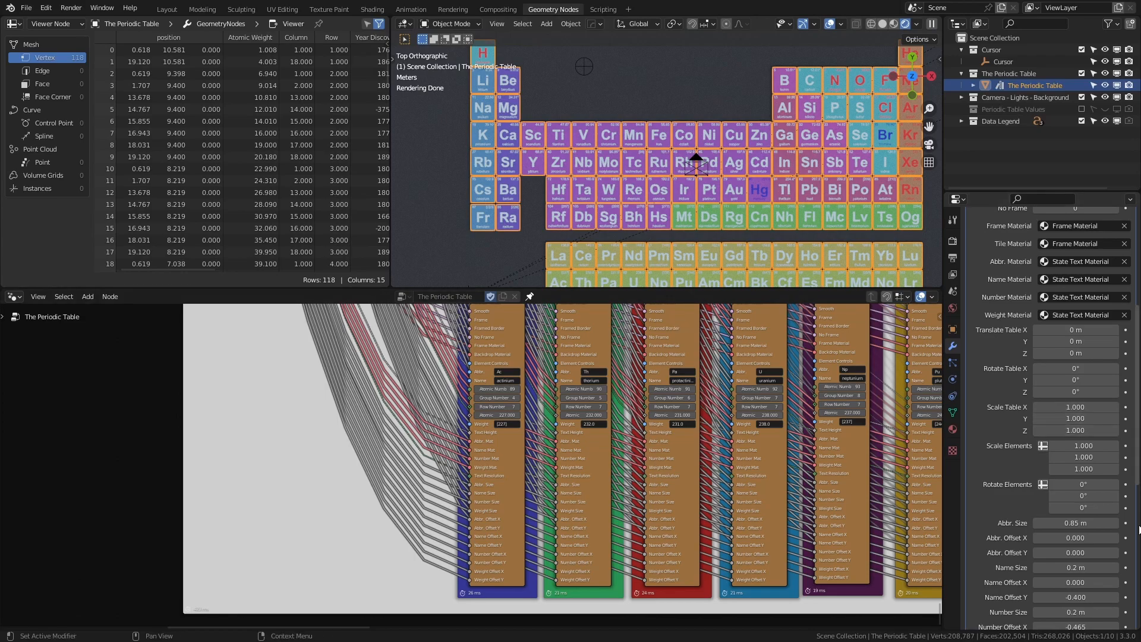
scroll(1116, 526, "down", 3)
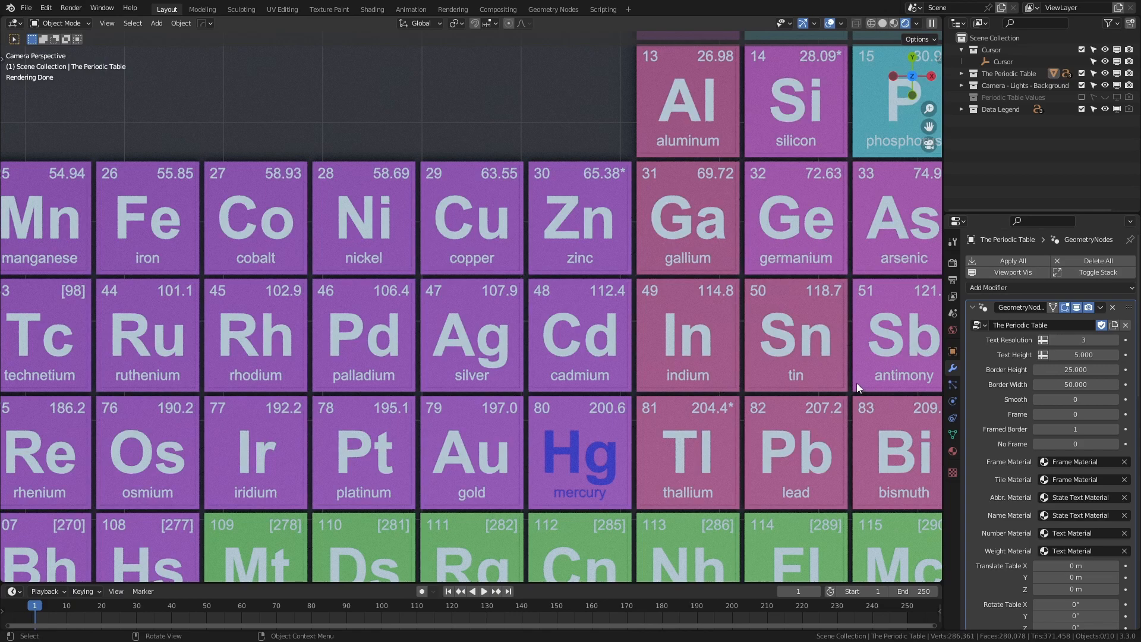
Step: Try the Frame option and the No Frame option on the tiles, and restore Framed Border to 1 with the others at 0
left_click(1034, 430)
left_click(1117, 416)
left_click(1116, 415)
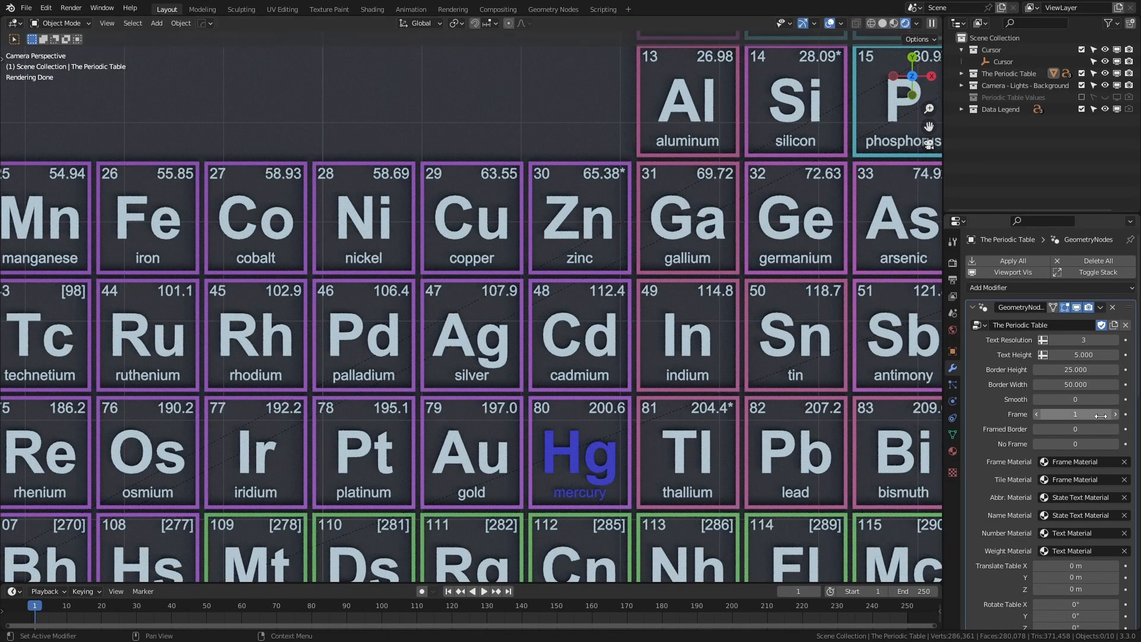
left_click(1035, 413)
left_click(1119, 430)
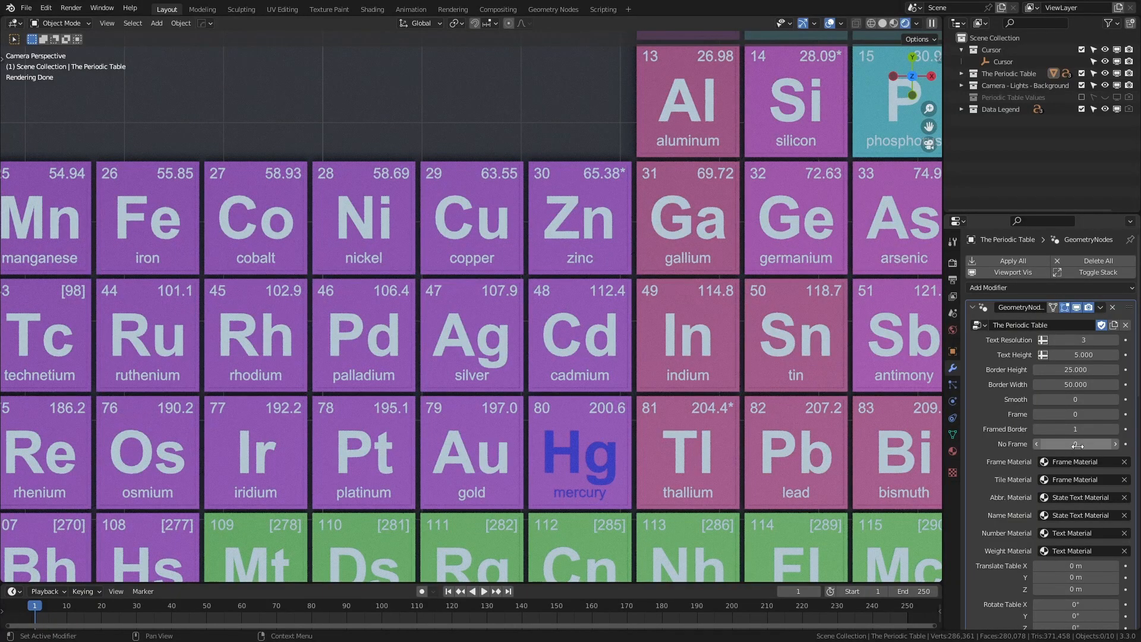
left_click(1115, 443)
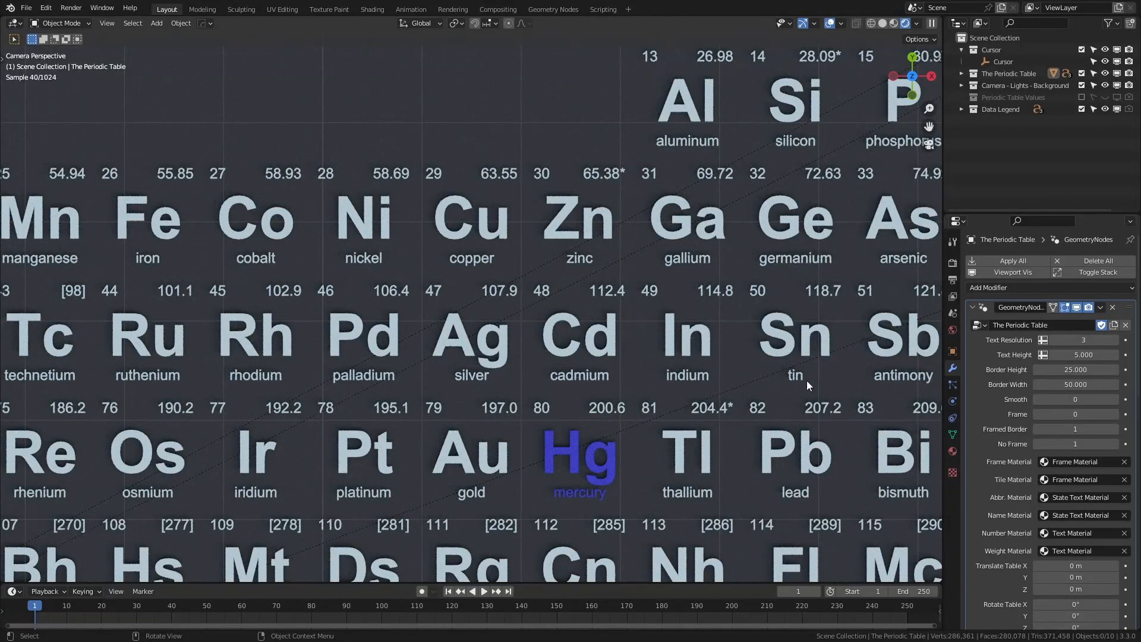
left_click(1036, 444)
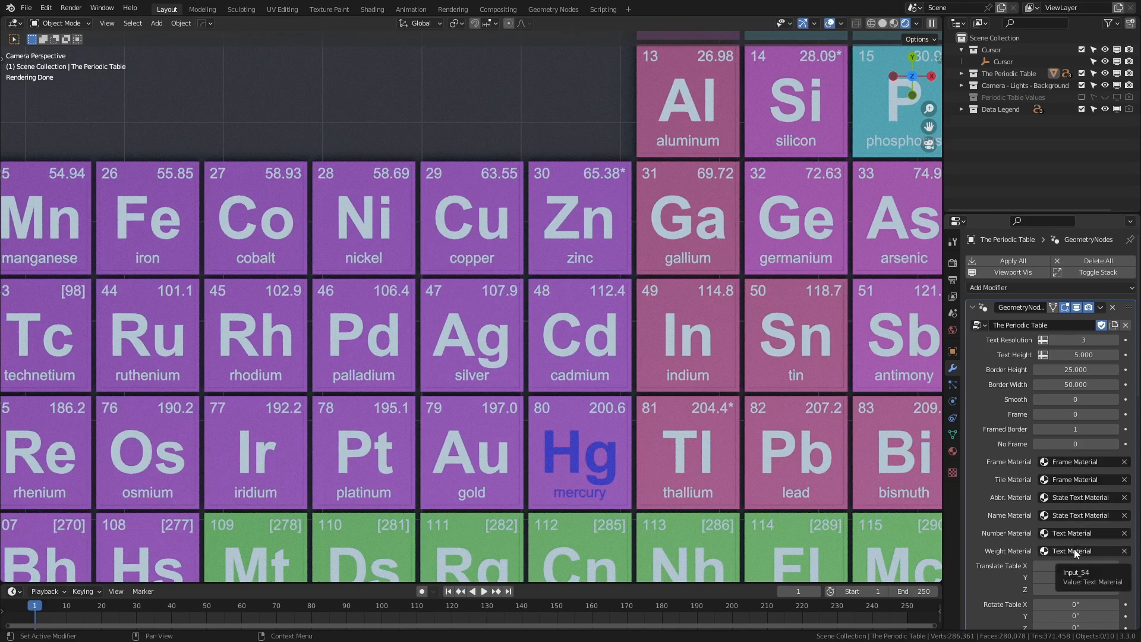
Step: Move the whole periodic table 1 m along X using the Translate Table values
scroll(1054, 519, "down", 3)
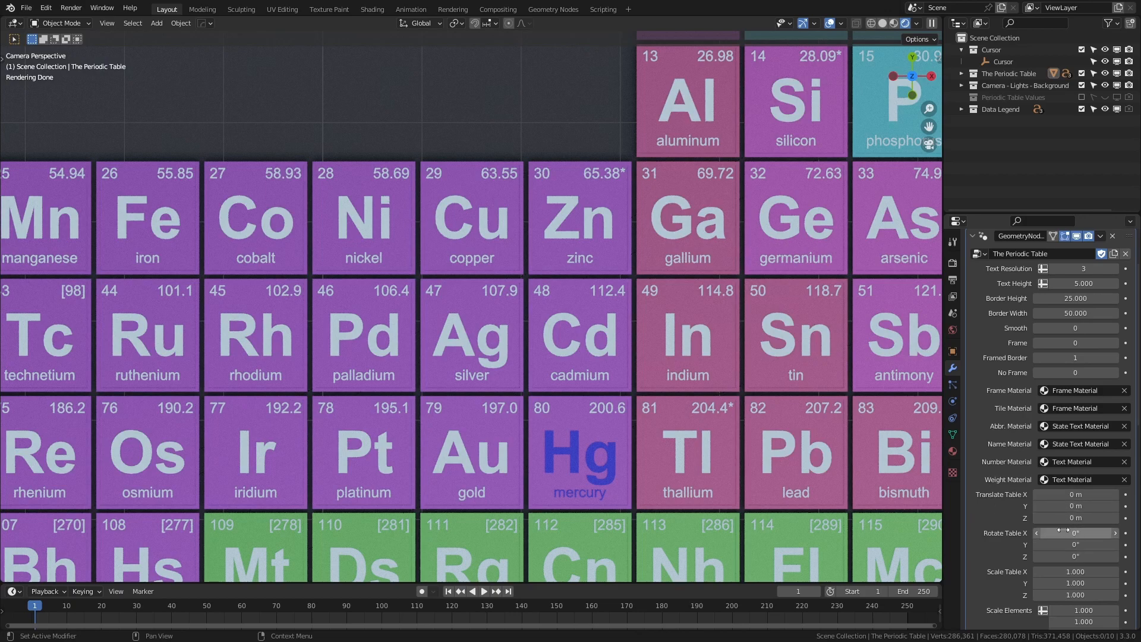
scroll(1062, 532, "down", 1)
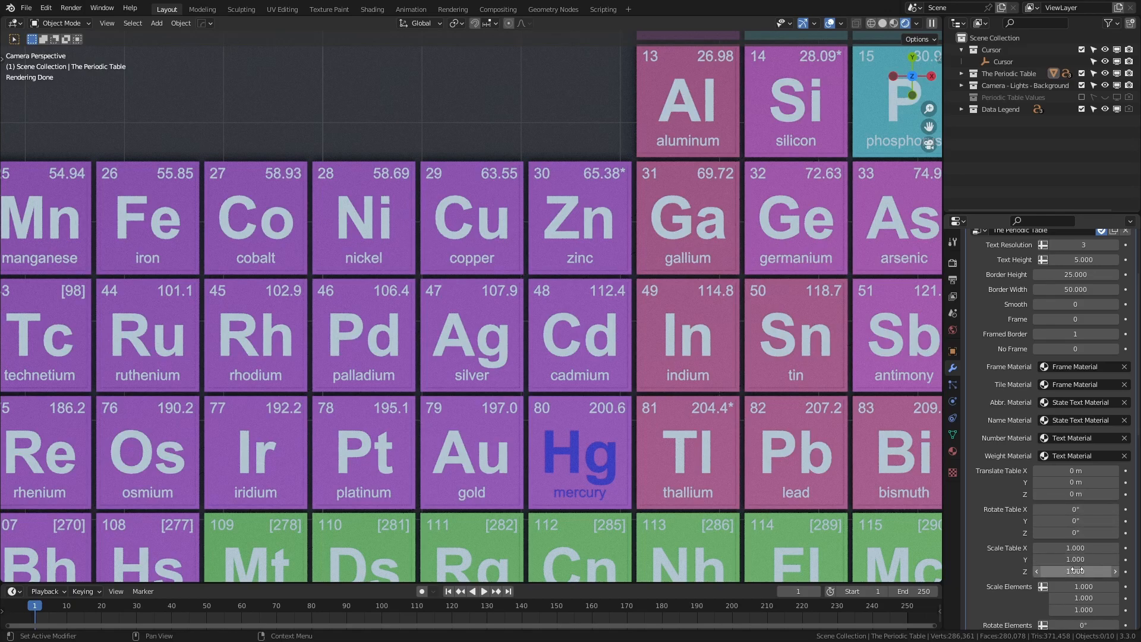
scroll(422, 372, "down", 3)
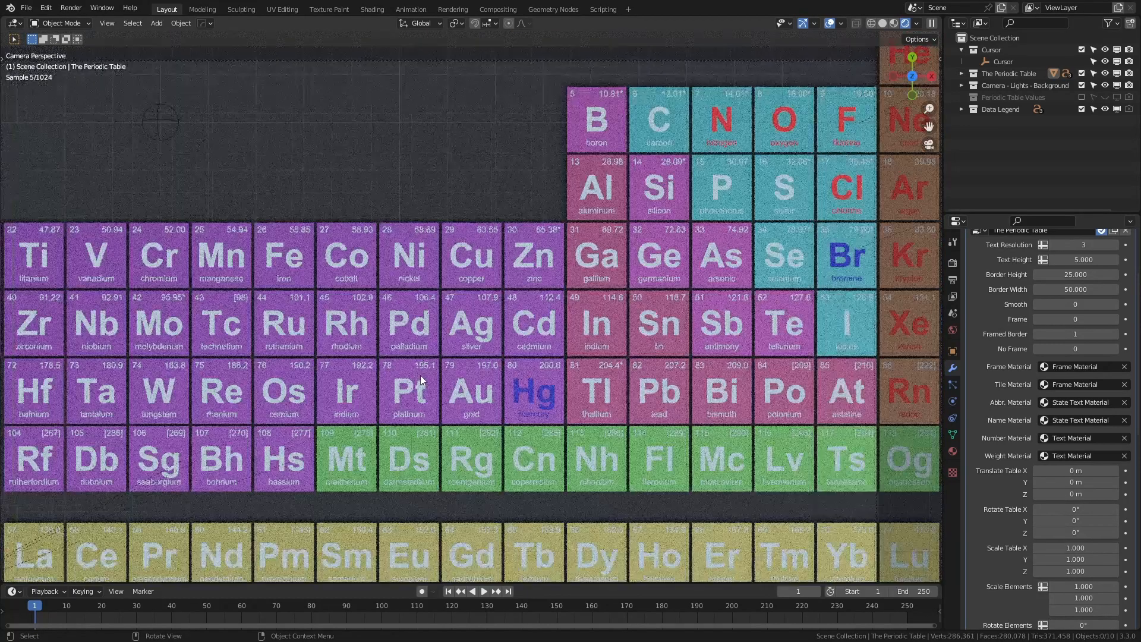
scroll(420, 376, "down", 4)
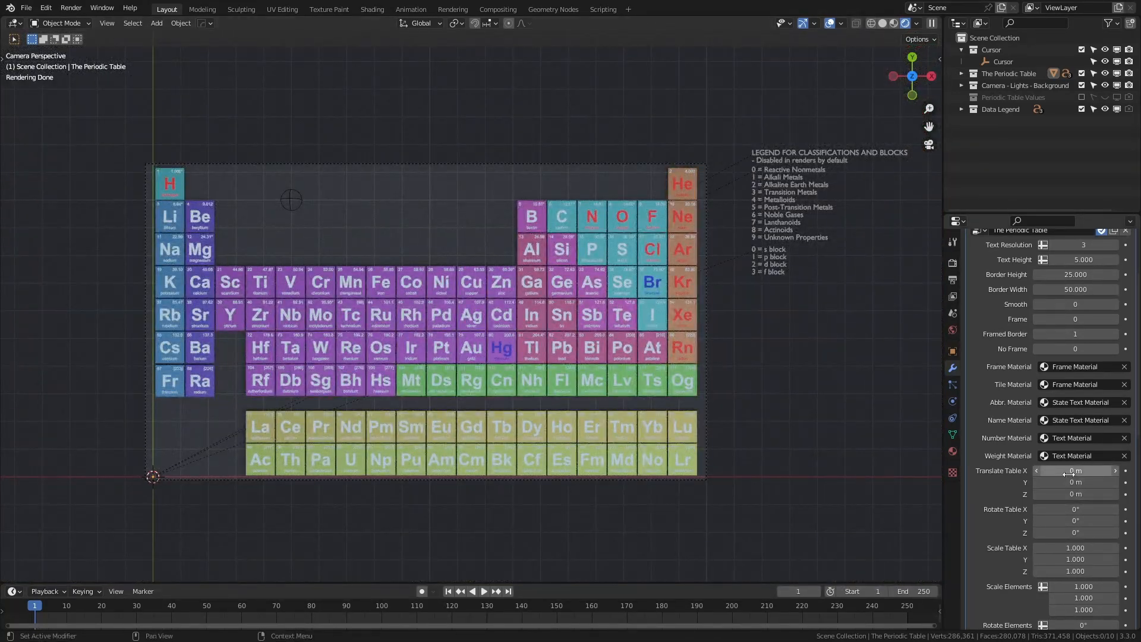
left_click(1070, 470)
type("1")
key("Return")
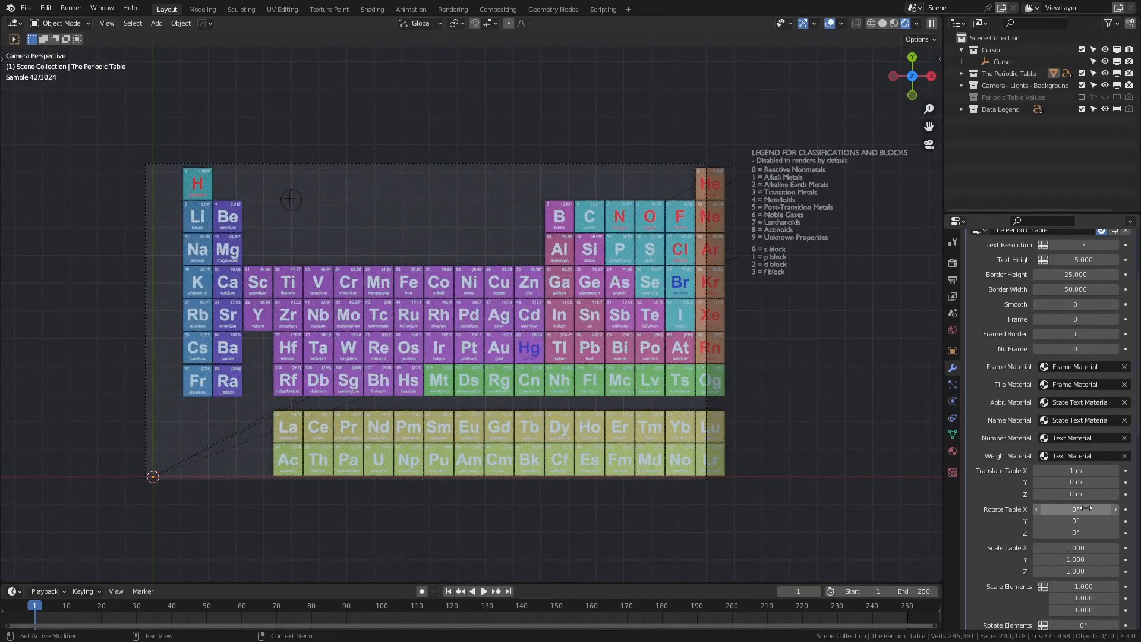
Step: Rotate the whole periodic table 45° about Z using the Rotate Table values
left_click(1080, 529)
type("45")
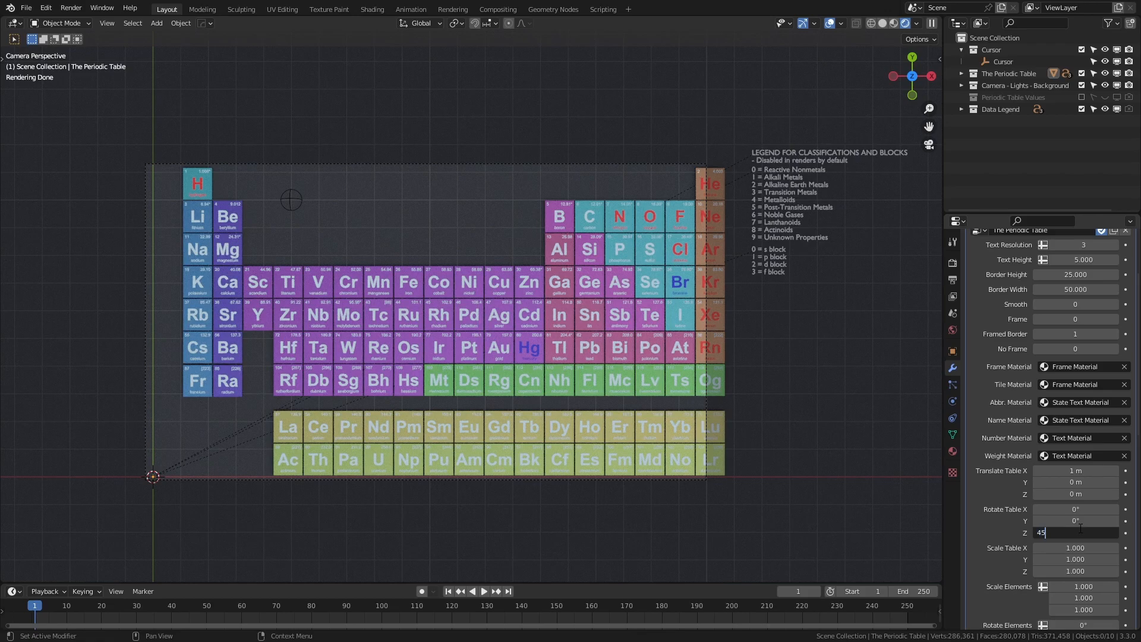
key("Return")
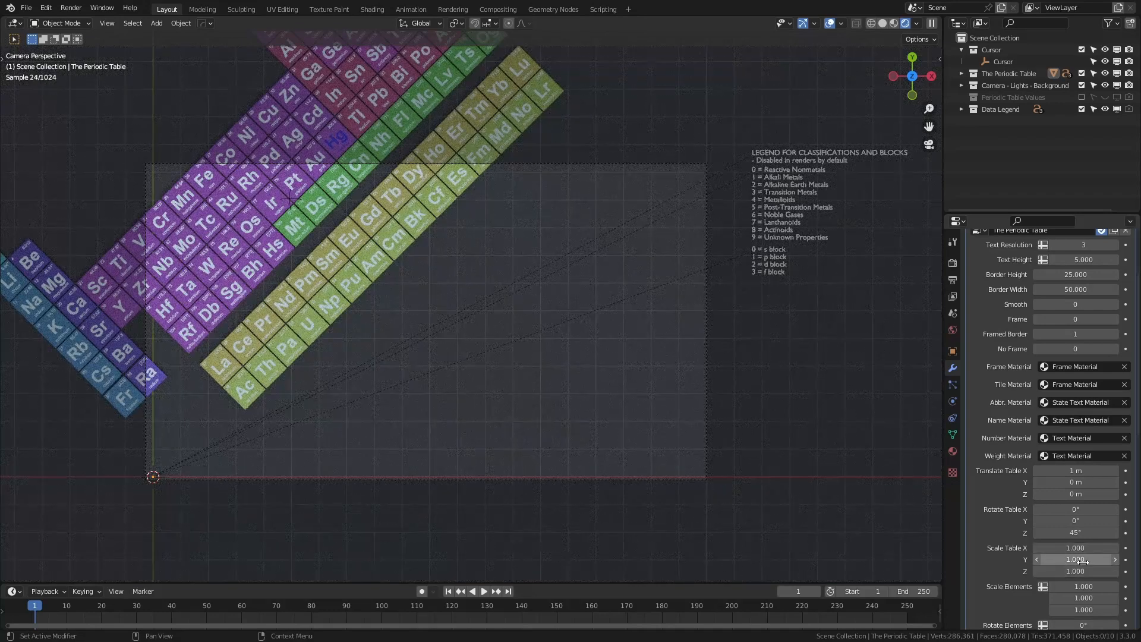
Step: Set the X and Y values of Scale Table to 2 to spread the elements apart
left_click_drag(1076, 549, 1073, 559)
type("2")
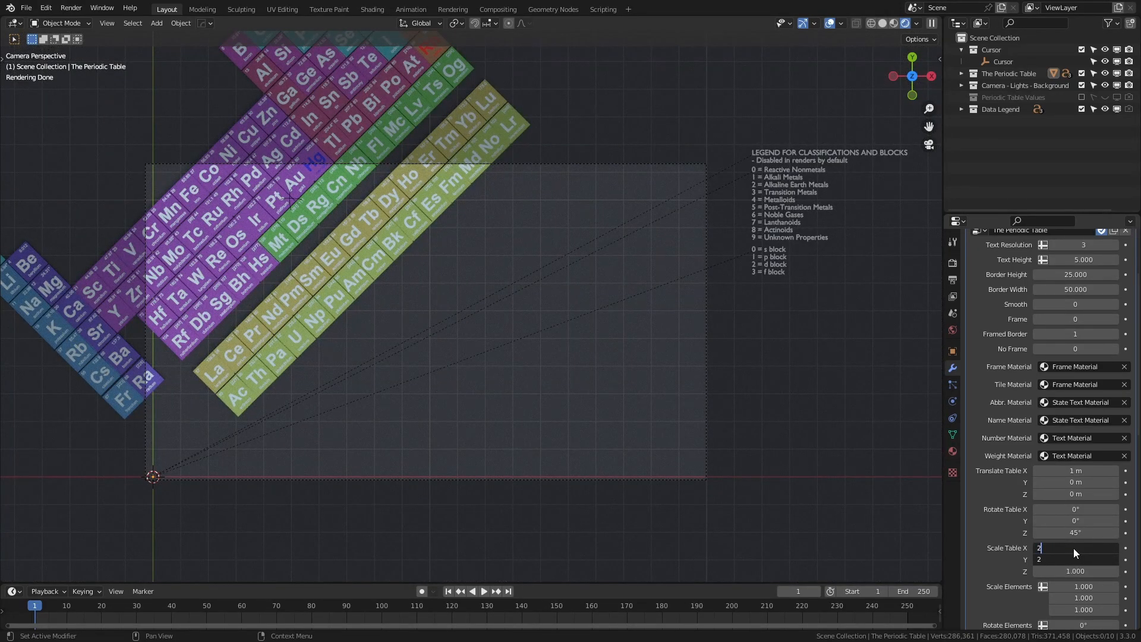
key("Return")
scroll(643, 372, "down", 5)
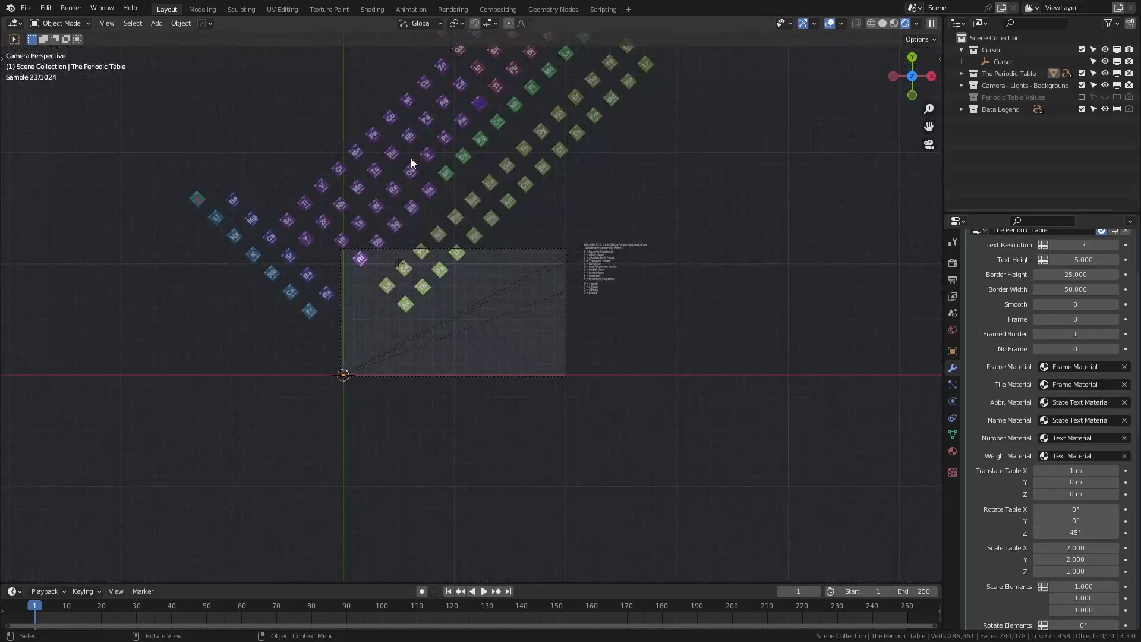
scroll(832, 429, "up", 3)
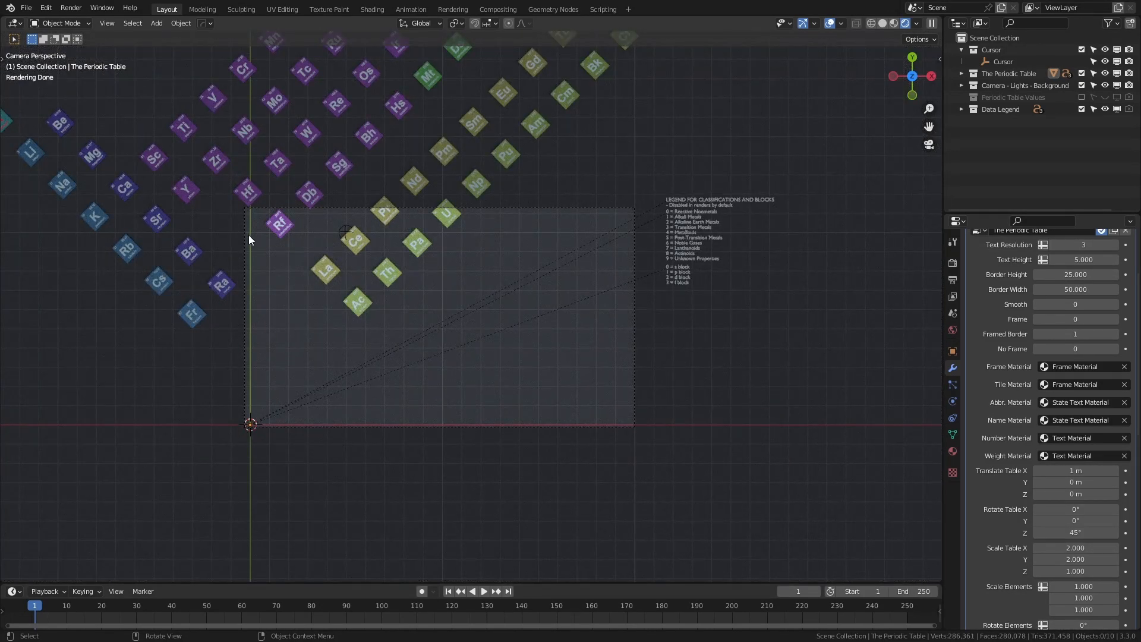
scroll(397, 315, "up", 3)
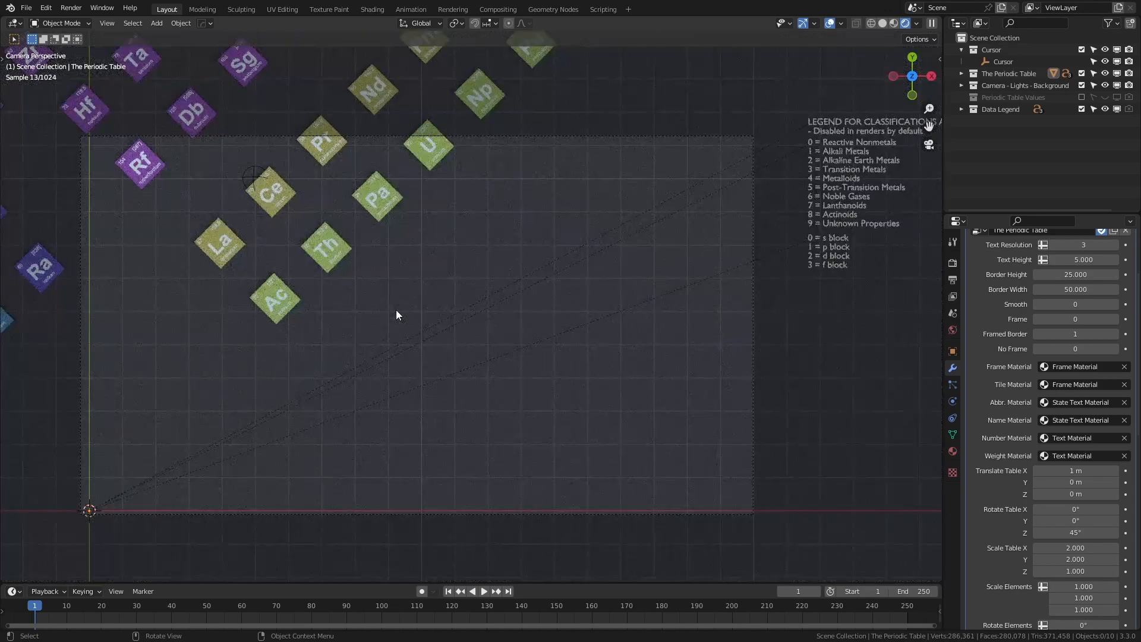
scroll(1079, 565, "down", 2)
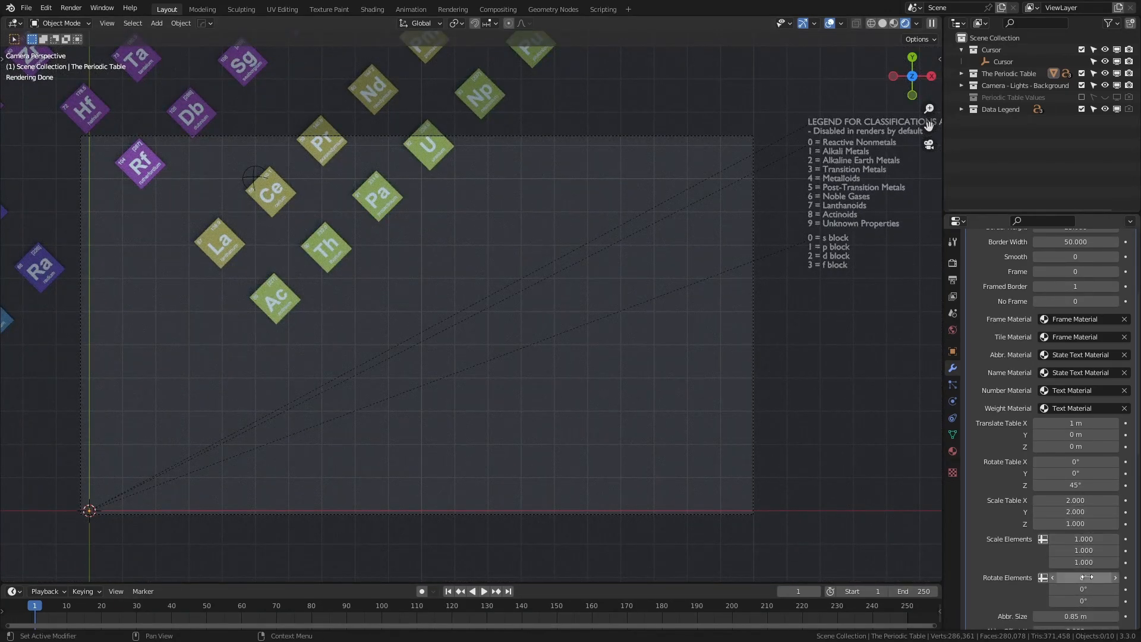
scroll(1083, 562, "up", 1)
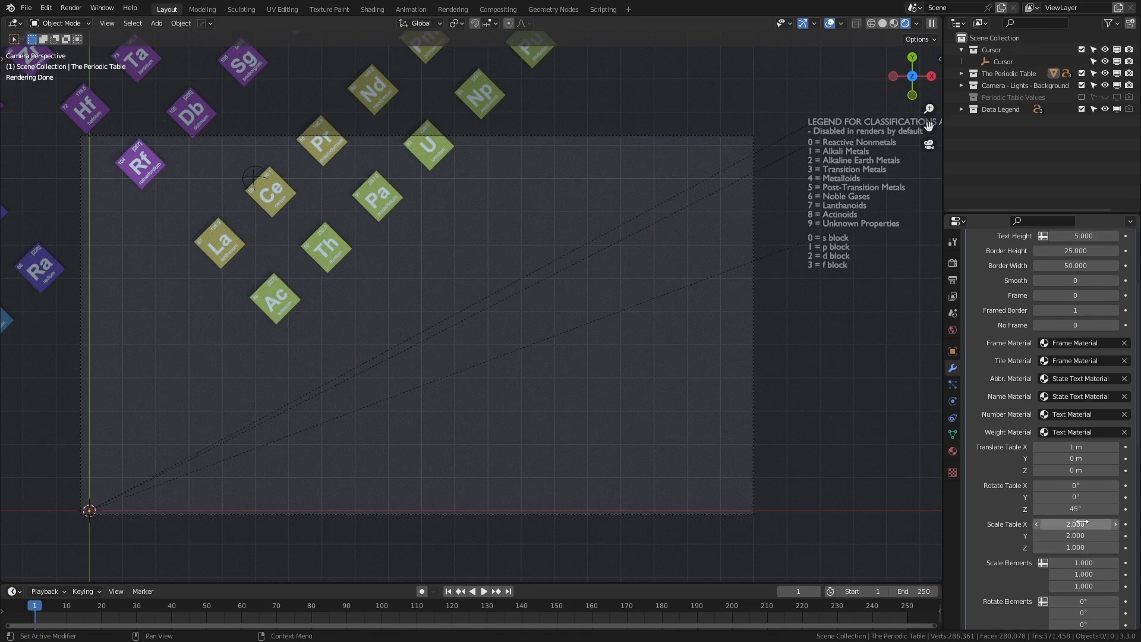
Step: Set the X and Y values of Scale Elements to 2 to enlarge the individual element tiles
left_click_drag(1091, 563, 1101, 574)
type("2")
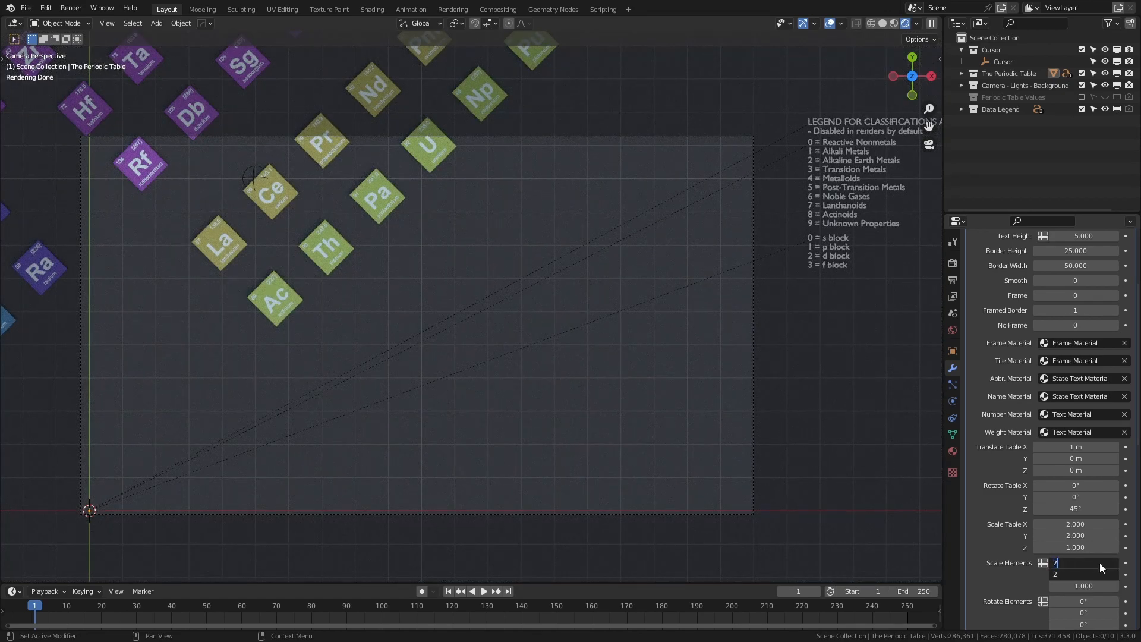
key("Return")
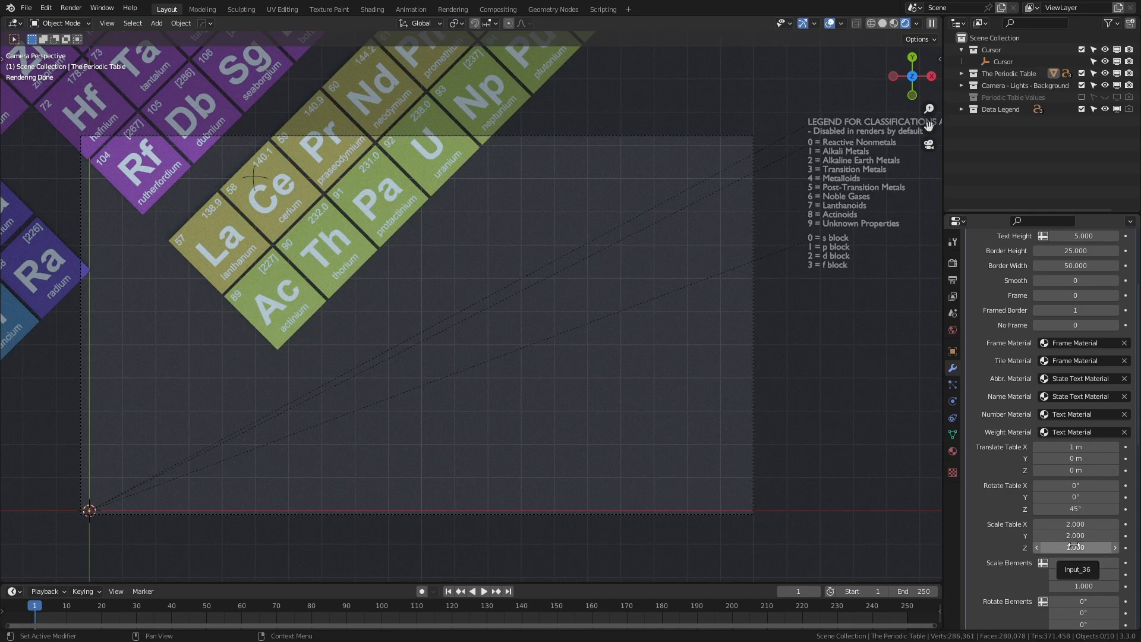
Step: Set the Y value of Rotate Elements to 45° to tilt each element tile
scroll(1091, 599, "down", 1)
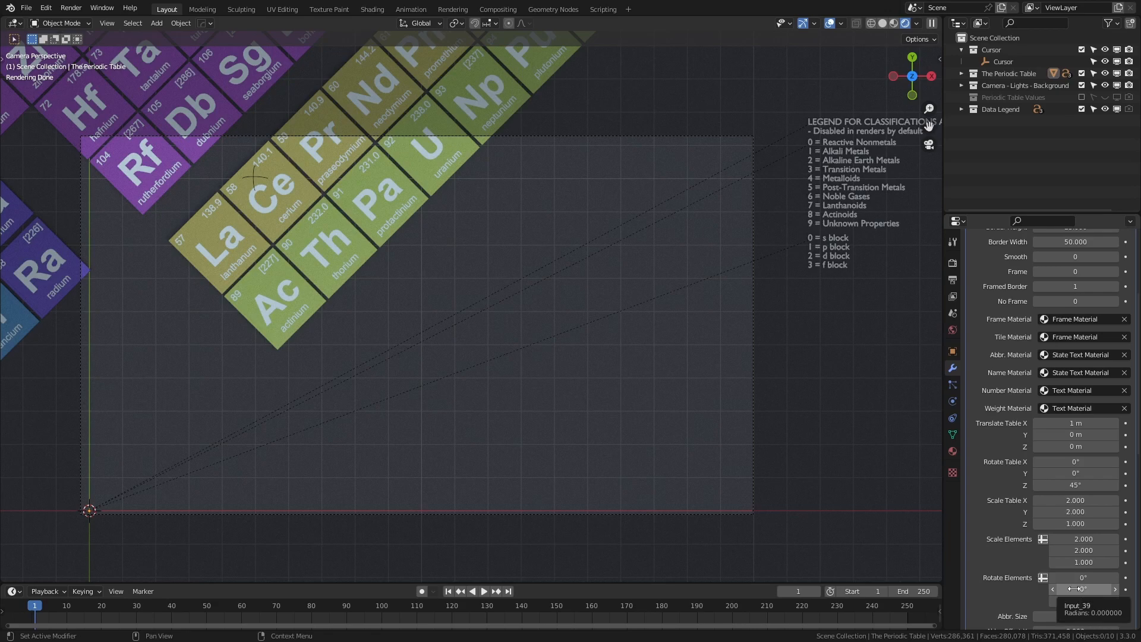
left_click(1074, 588)
type("45")
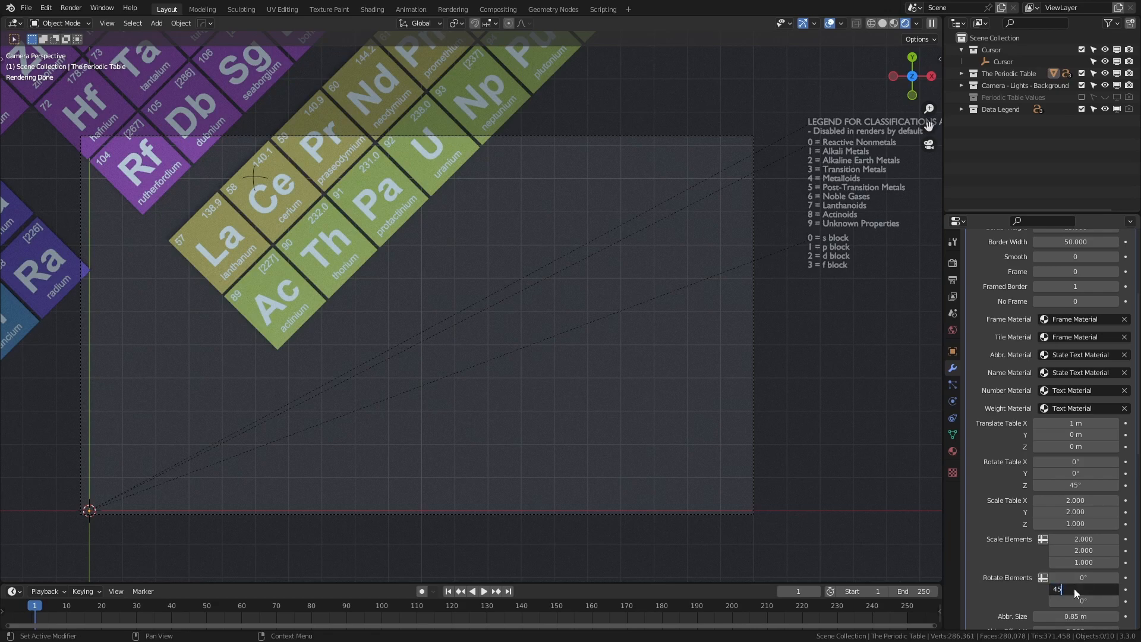
key("Return")
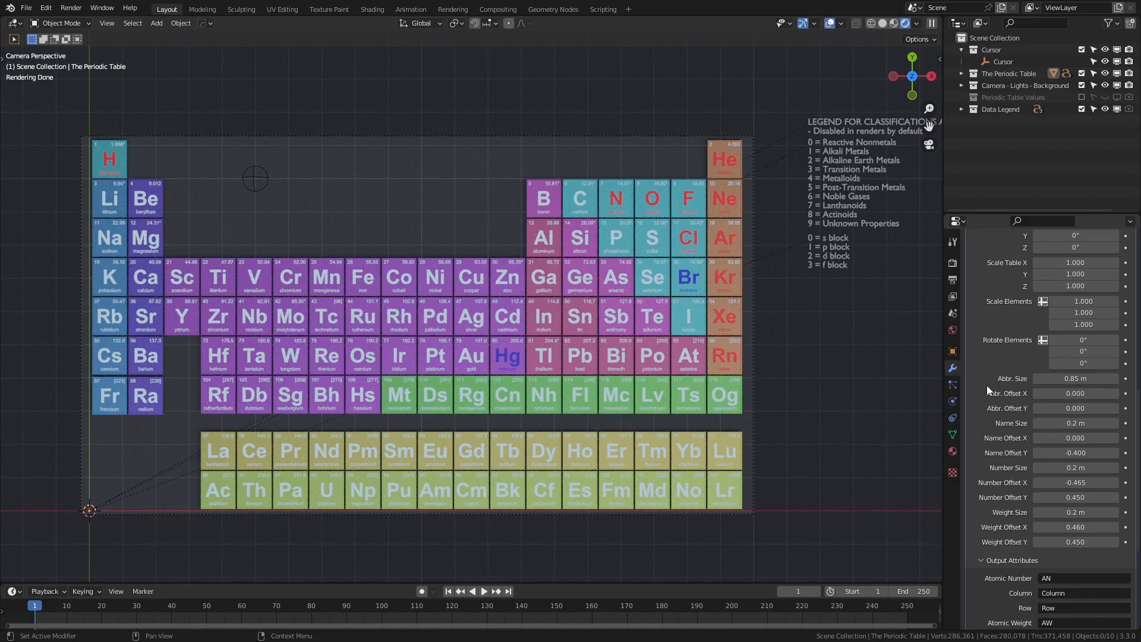
scroll(582, 299, "up", 10)
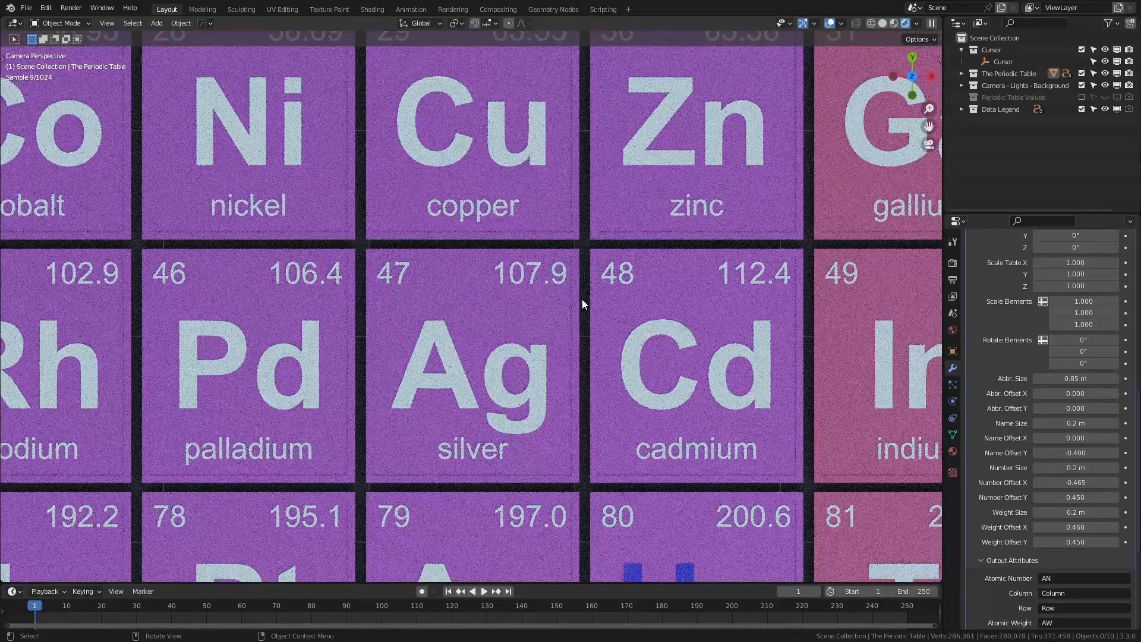
scroll(553, 300, "up", 2)
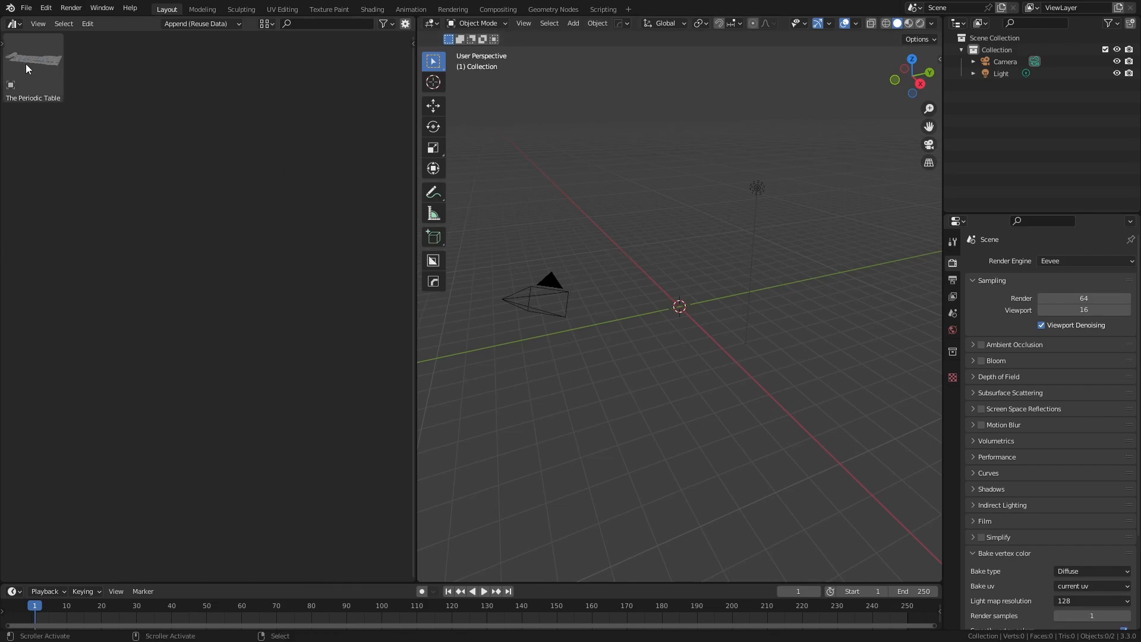
Step: Place The Periodic Table asset from the asset library into the new scene
left_click_drag(26, 63, 711, 338)
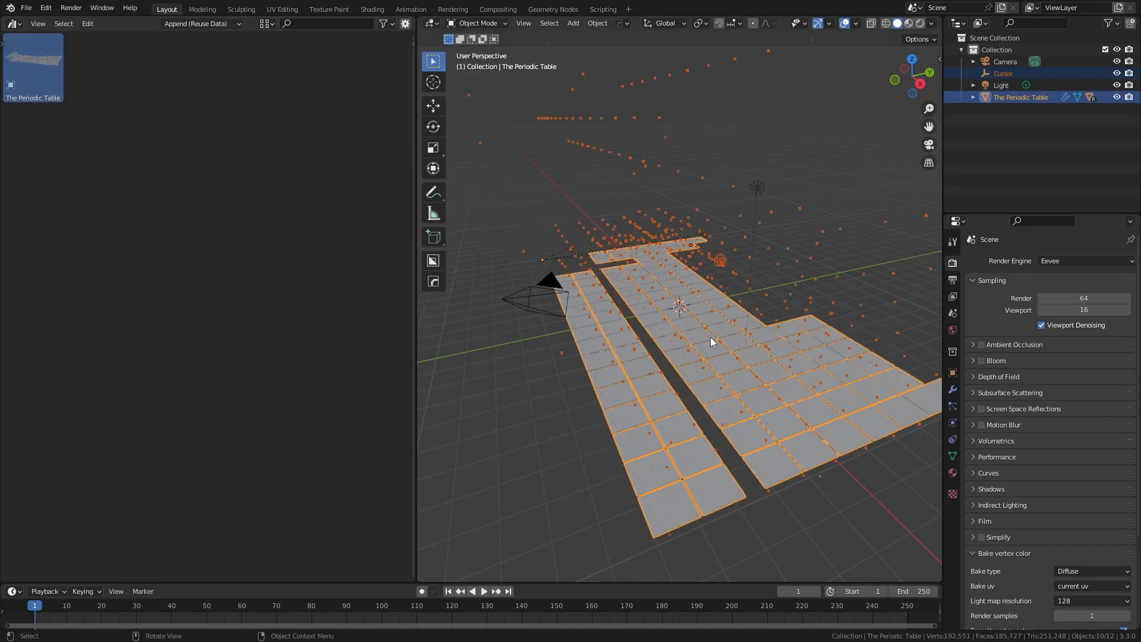
Step: Move all Data objects under The Periodic Table into a new collection named Data Objects and exclude that collection from the view layer
left_click(972, 97)
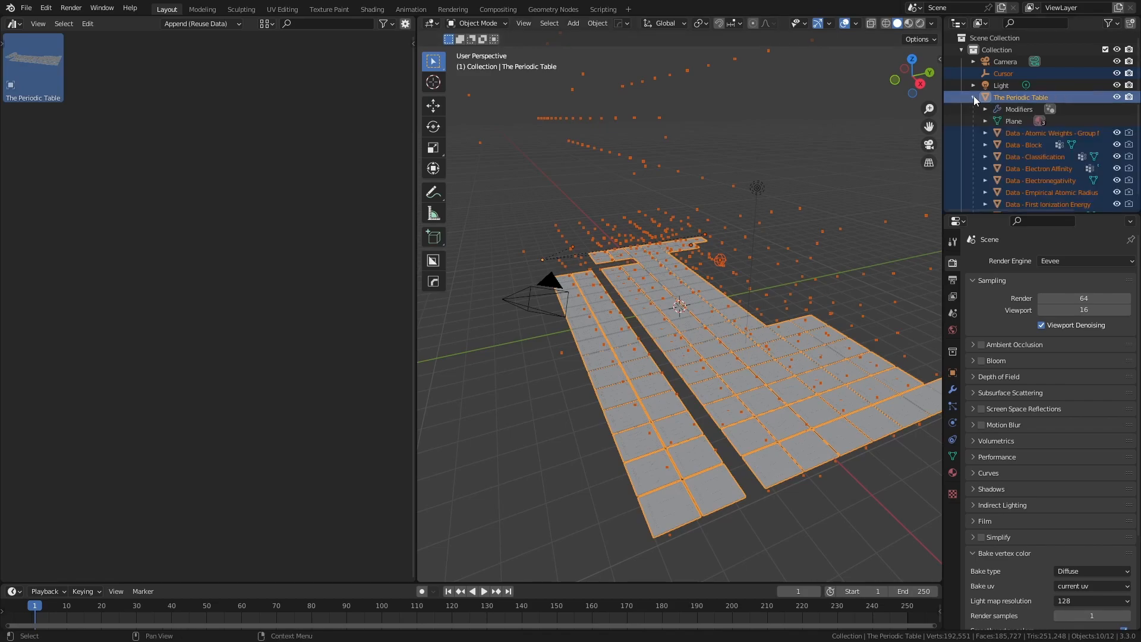
left_click(1022, 134)
scroll(1032, 182, "down", 1)
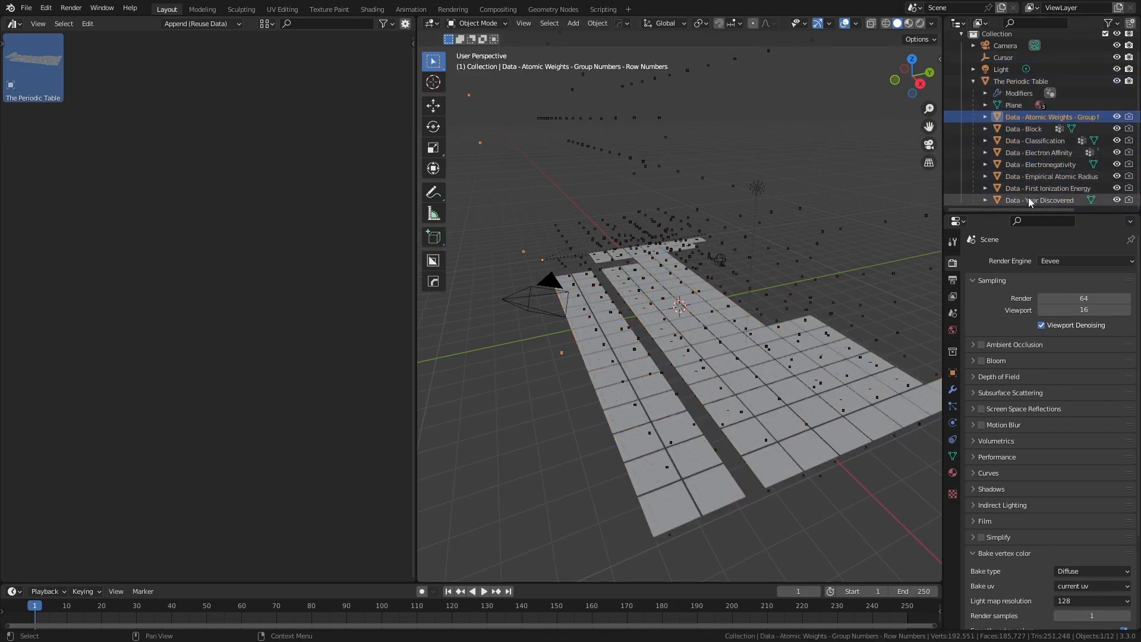
left_click(1027, 201, "shift")
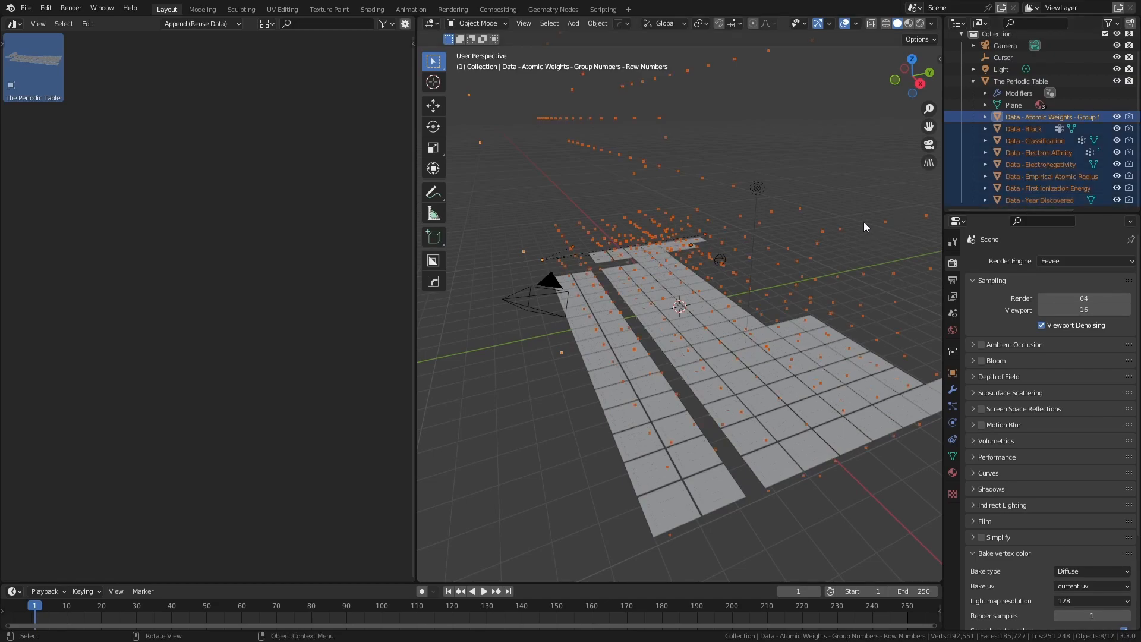
key("m")
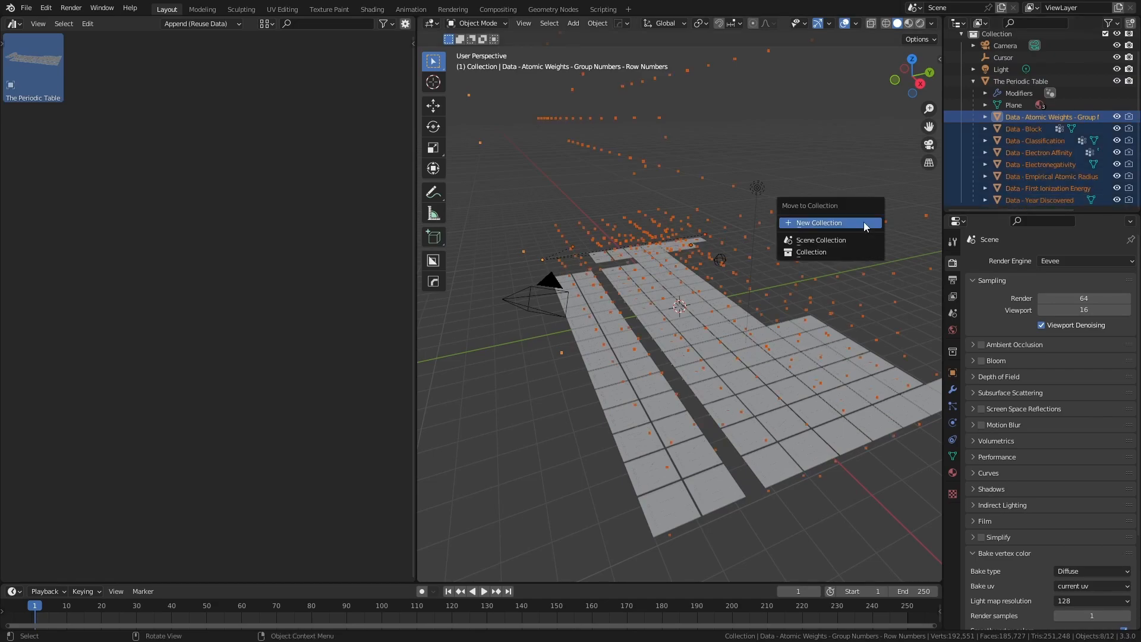
left_click(864, 222)
type("Data Objects")
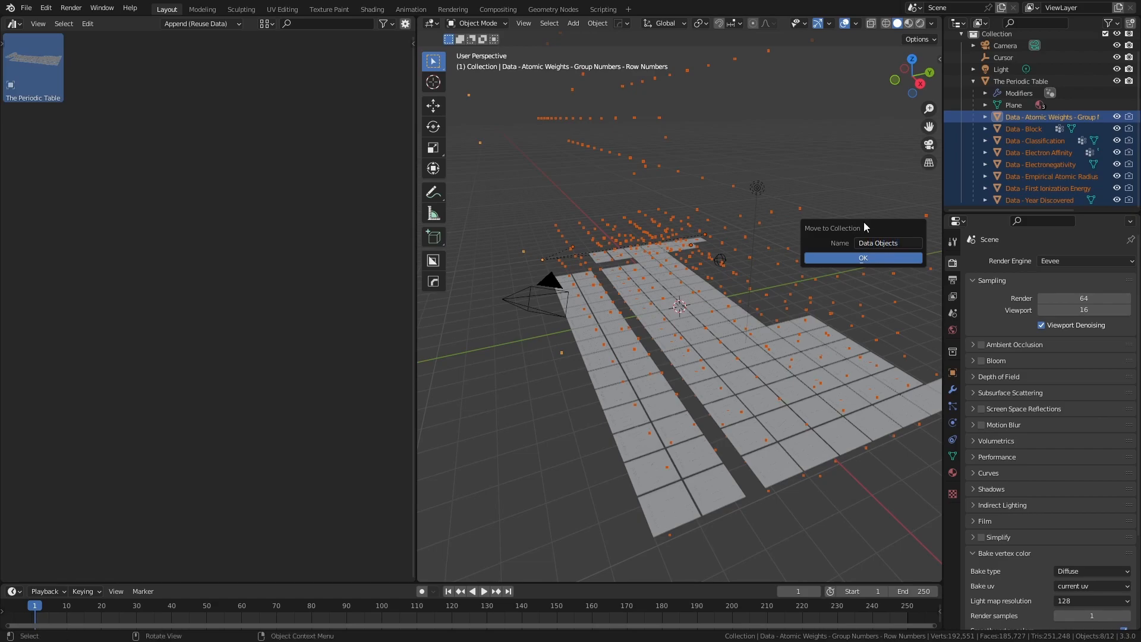
left_click(876, 259)
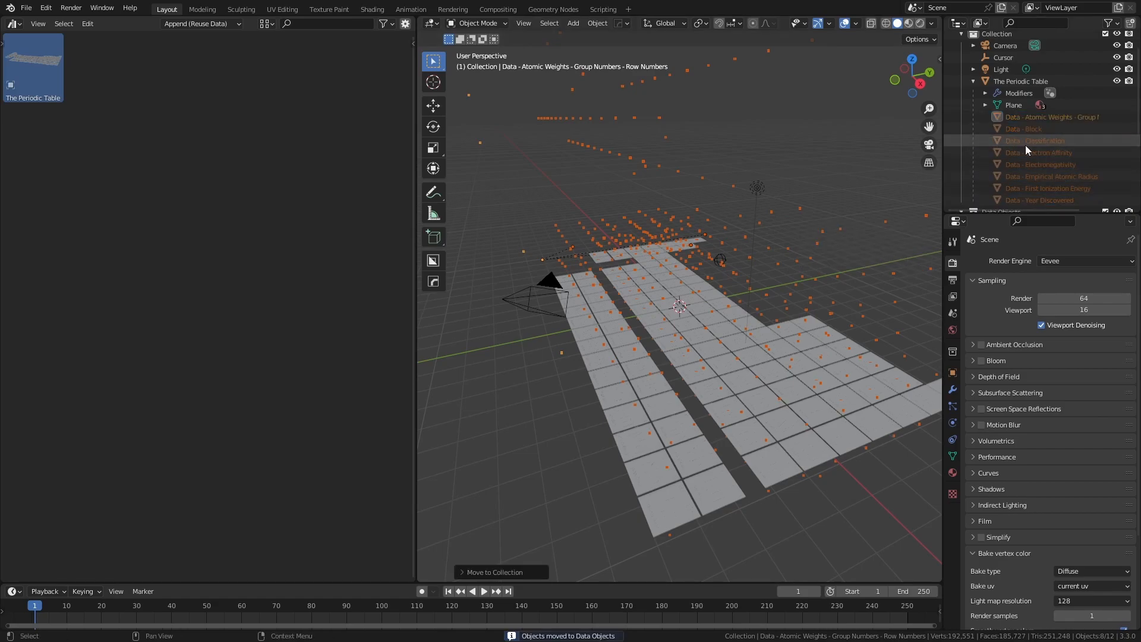
scroll(1025, 145, "down", 5)
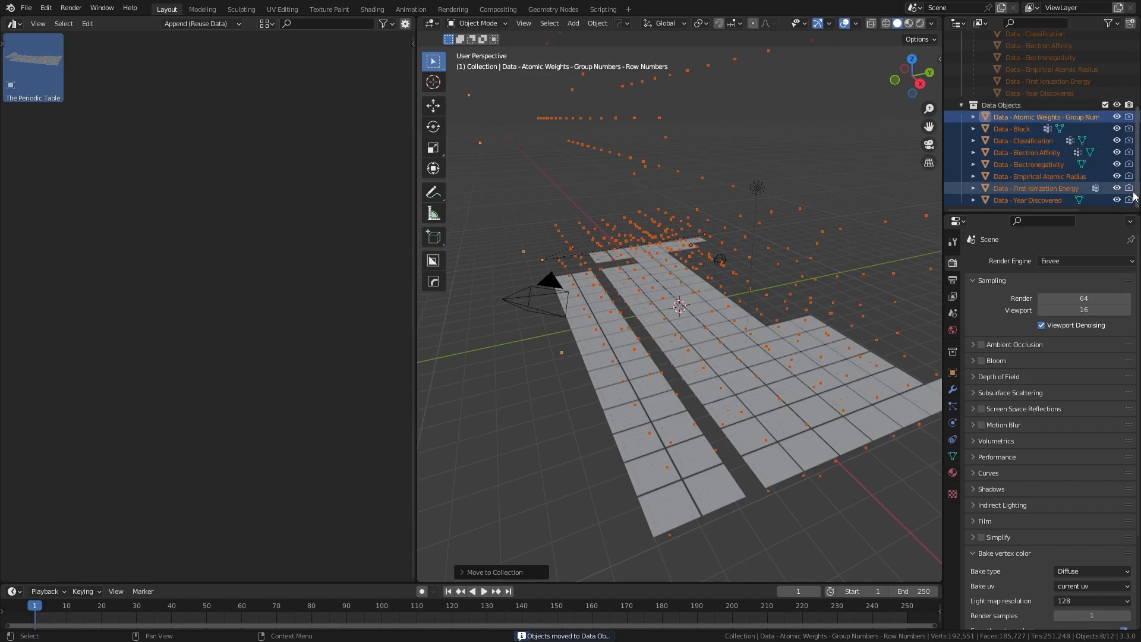
left_click(1105, 105)
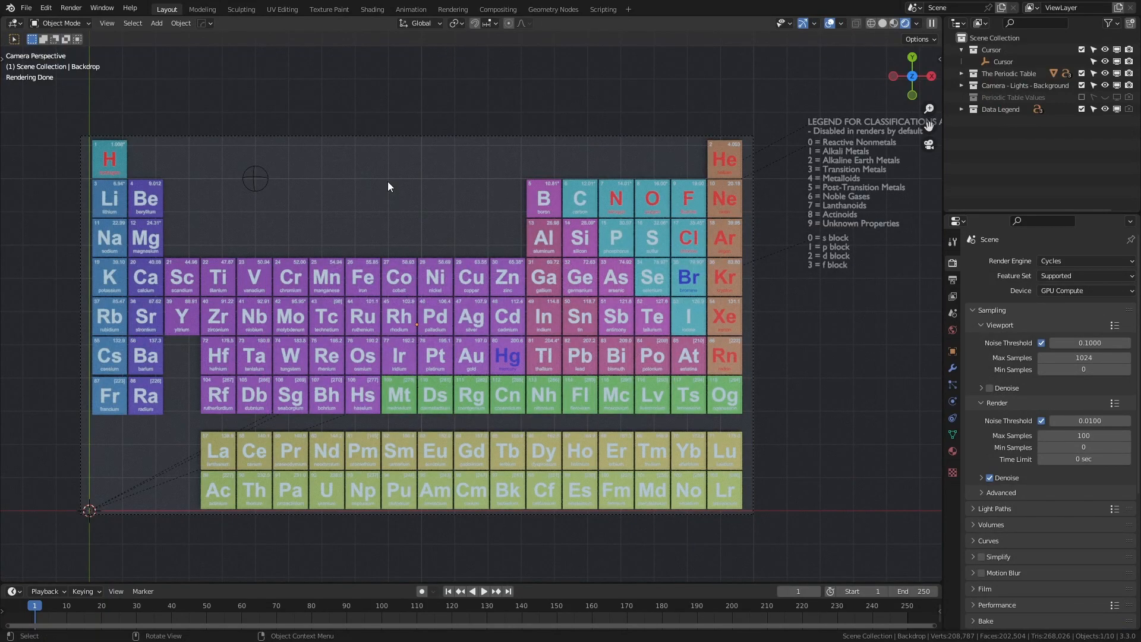
Step: In the Geometry Nodes workspace, insert a Scale Instances node into the link inside the Modify Table Here frame
left_click(547, 9)
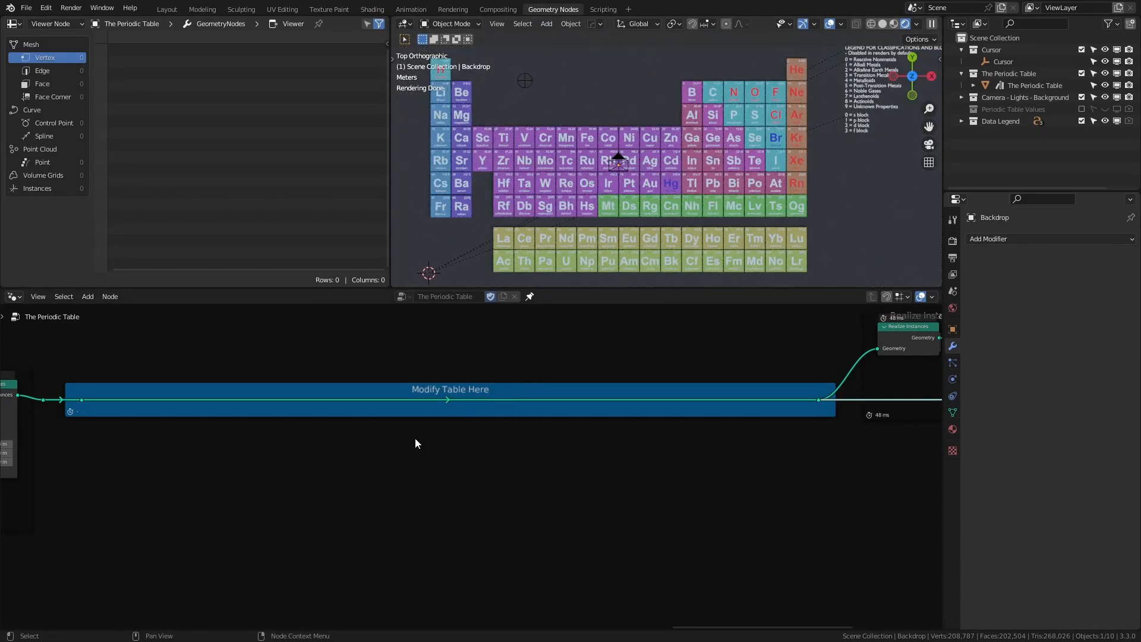
scroll(479, 421, "down", 4)
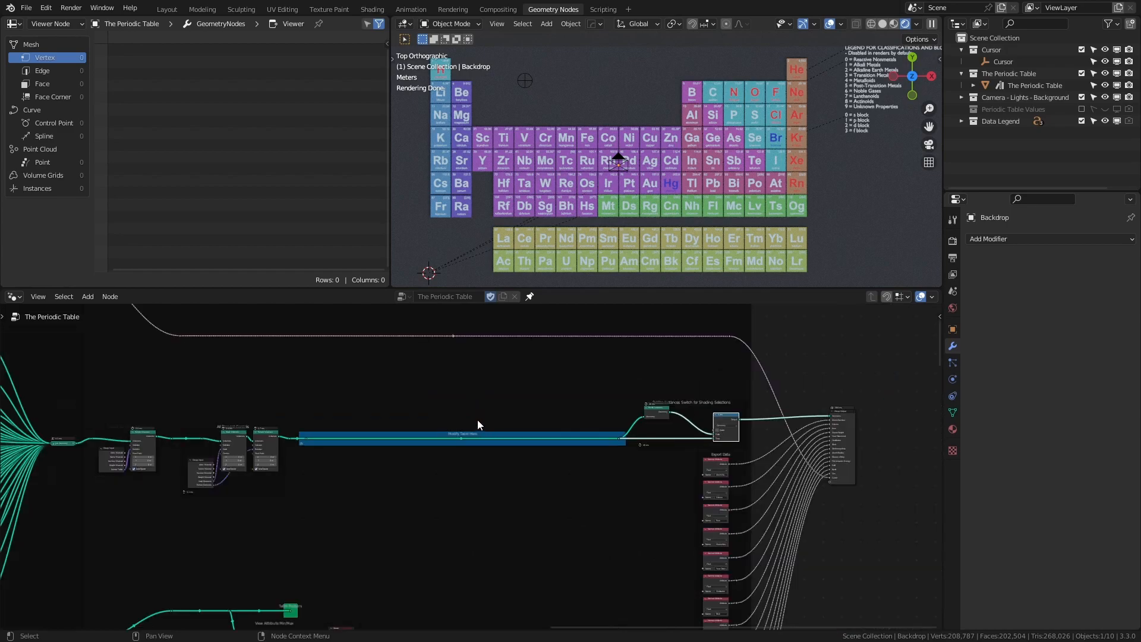
scroll(479, 419, "down", 4)
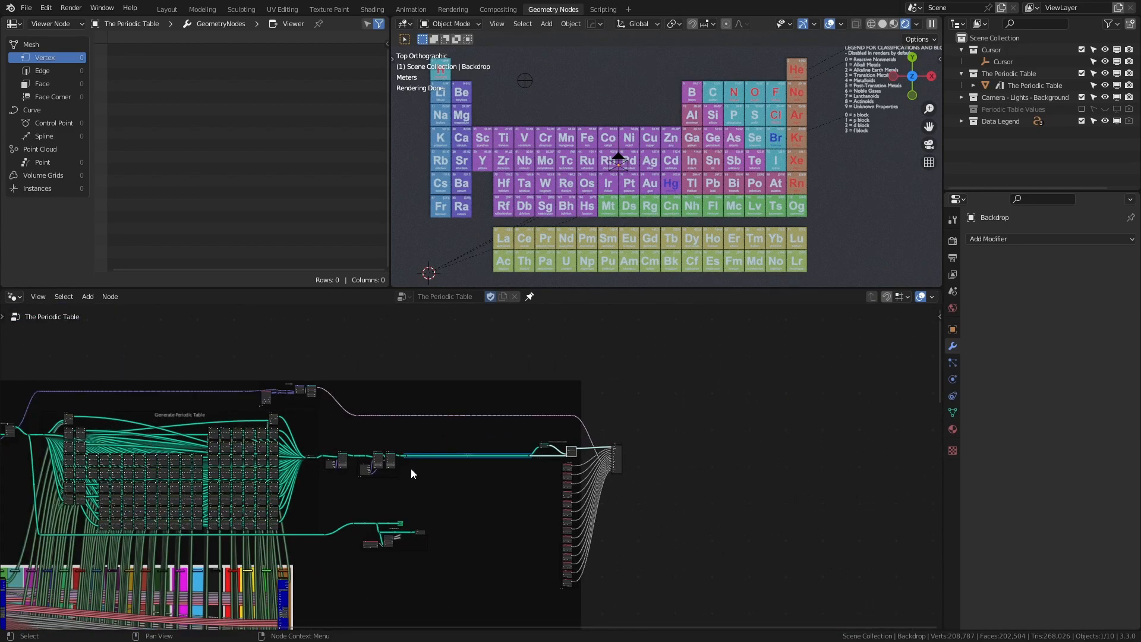
scroll(411, 469, "up", 8)
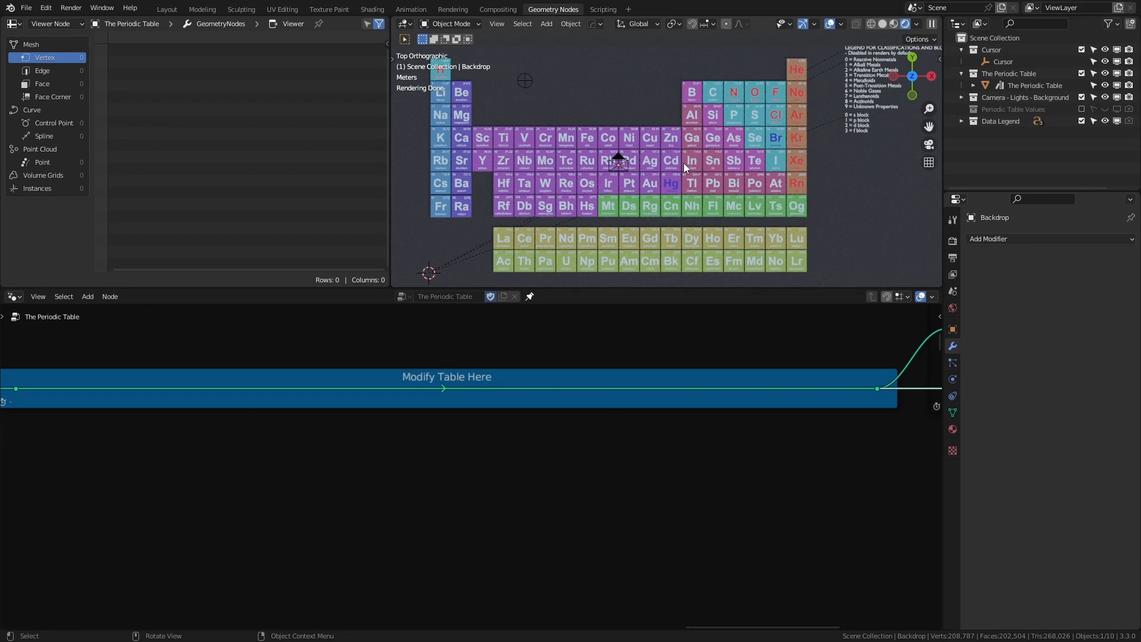
key("n")
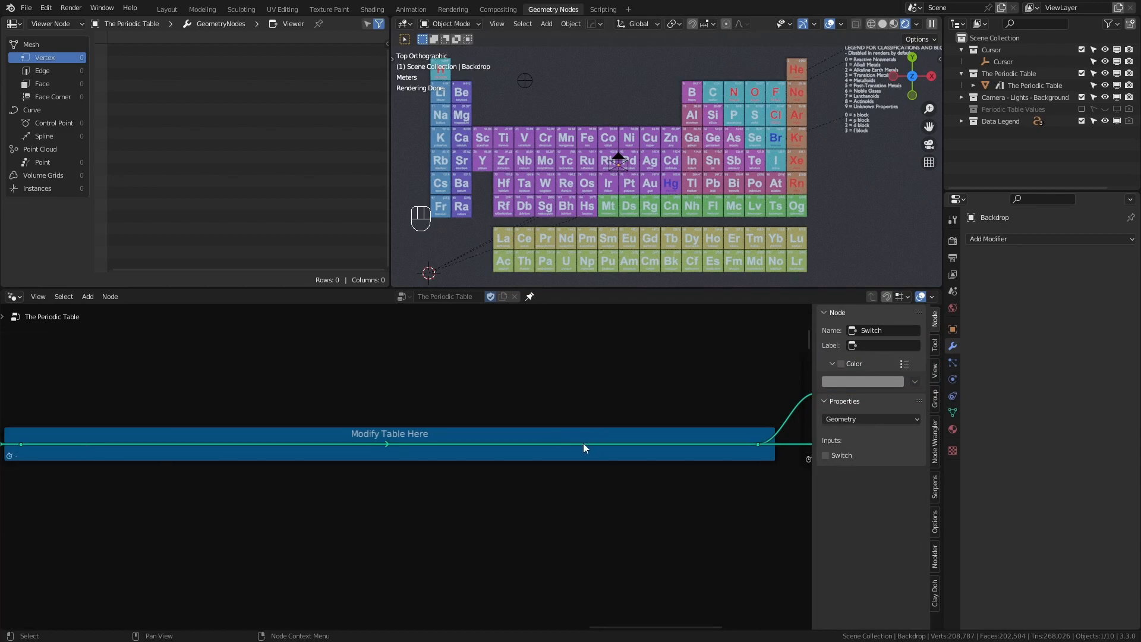
key("shift+a")
mouse_move(584, 446)
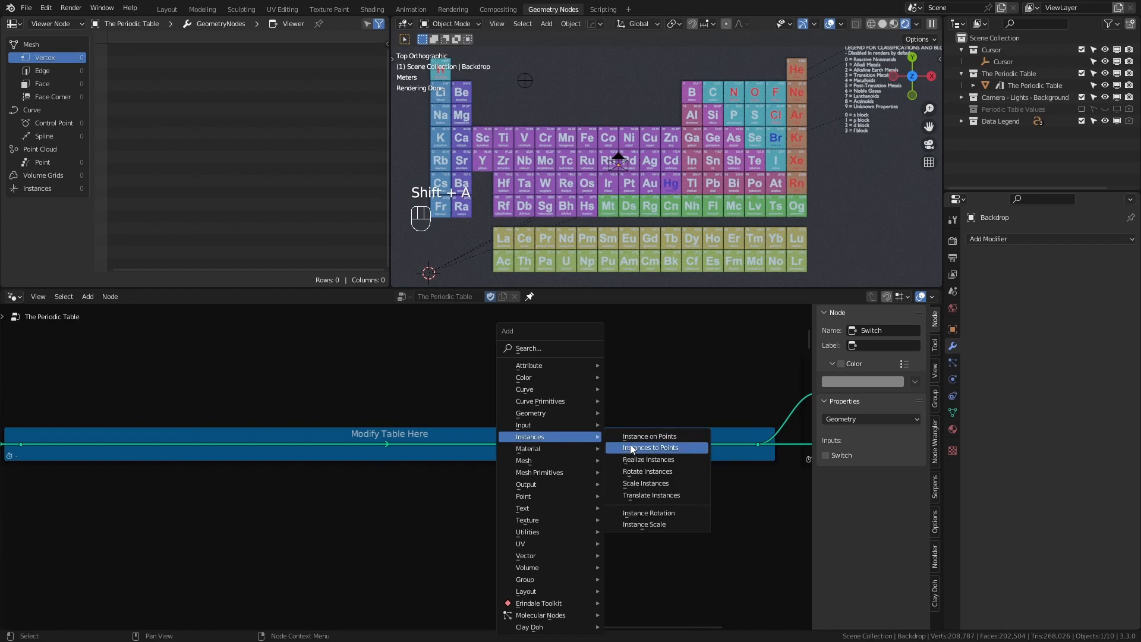
left_click(635, 485)
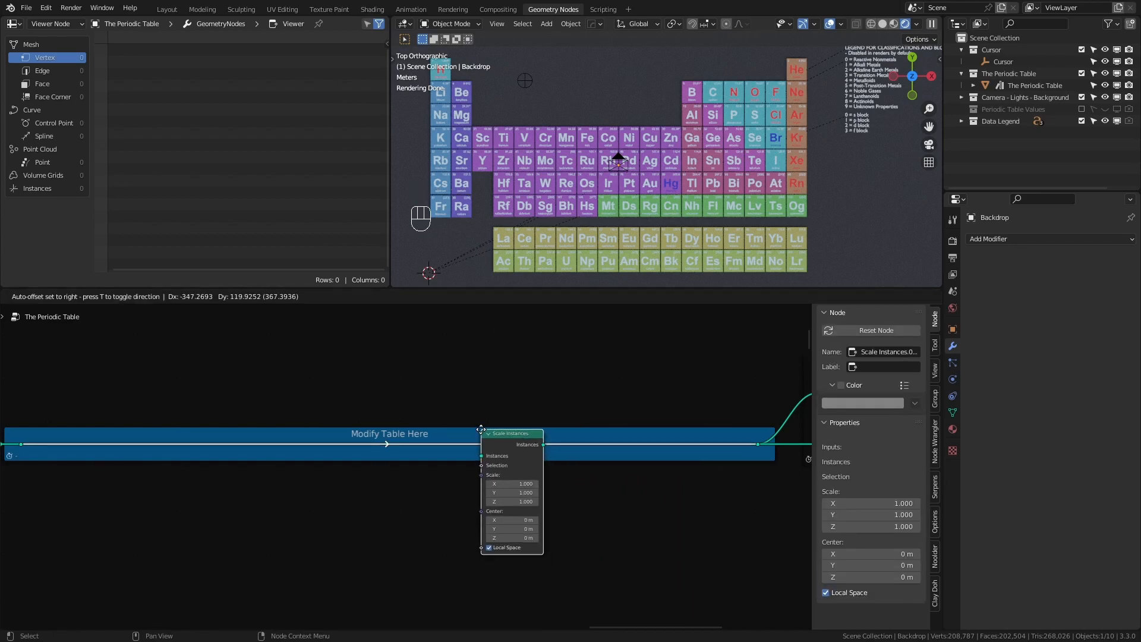
left_click(482, 434)
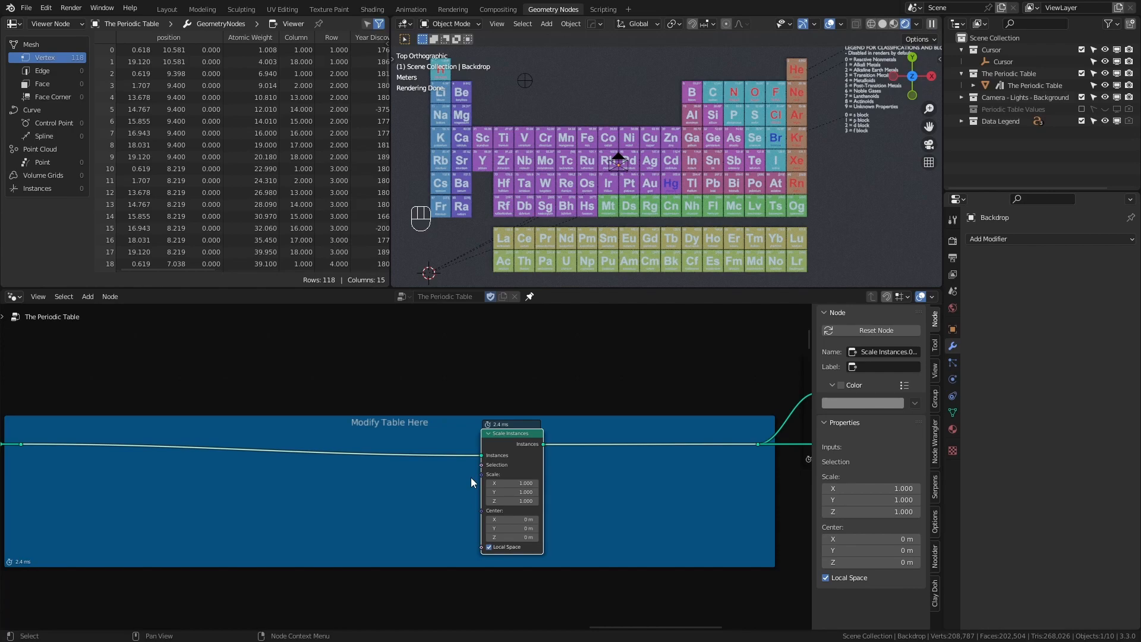
Step: Add a Named Attribute node before Scale Instances and choose First Ionization Energy as its attribute name
key("shift+a")
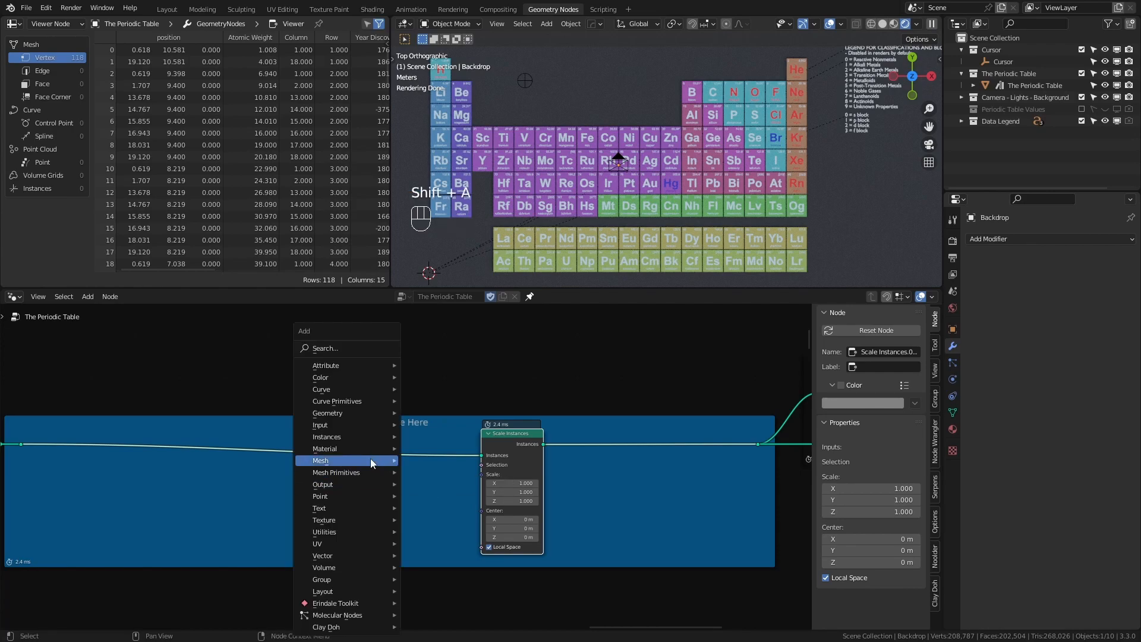
mouse_move(345, 428)
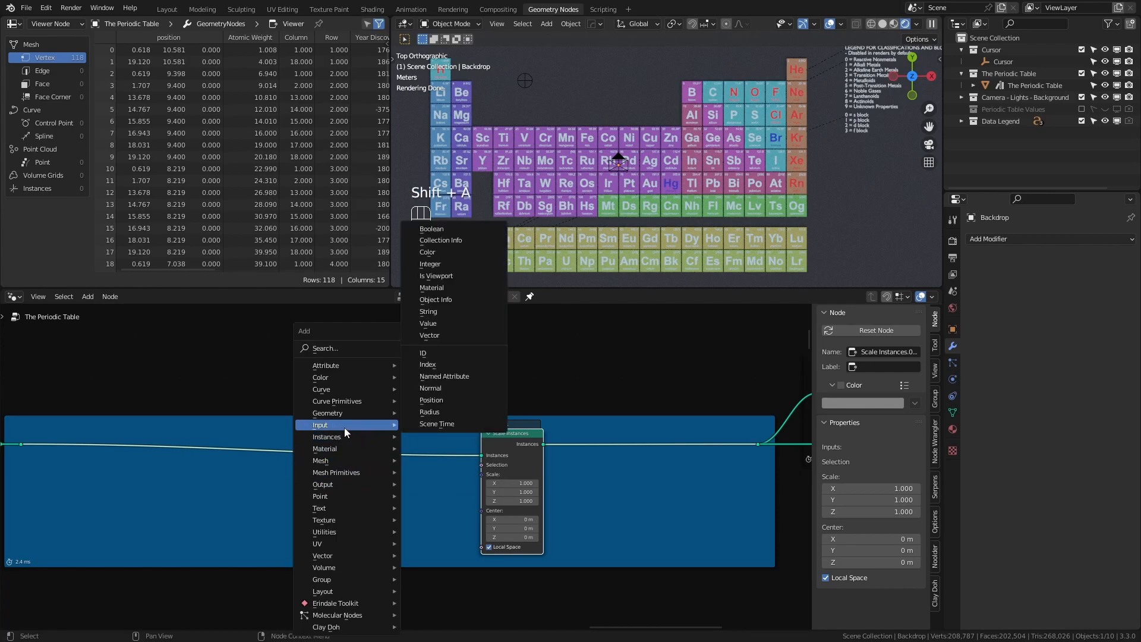
left_click(453, 379)
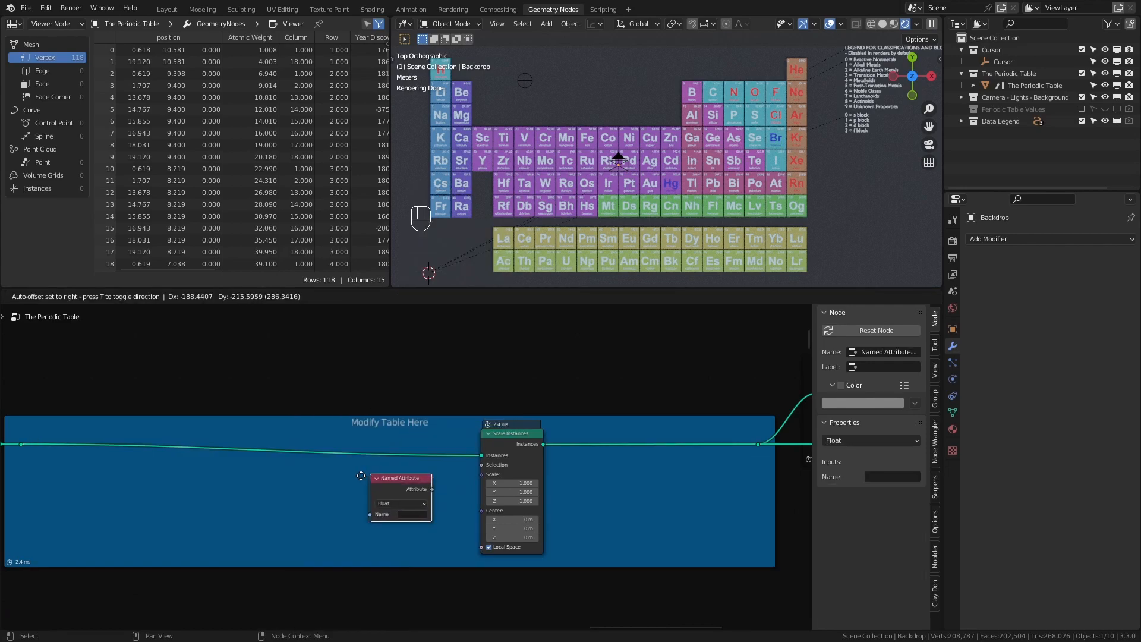
left_click(326, 478)
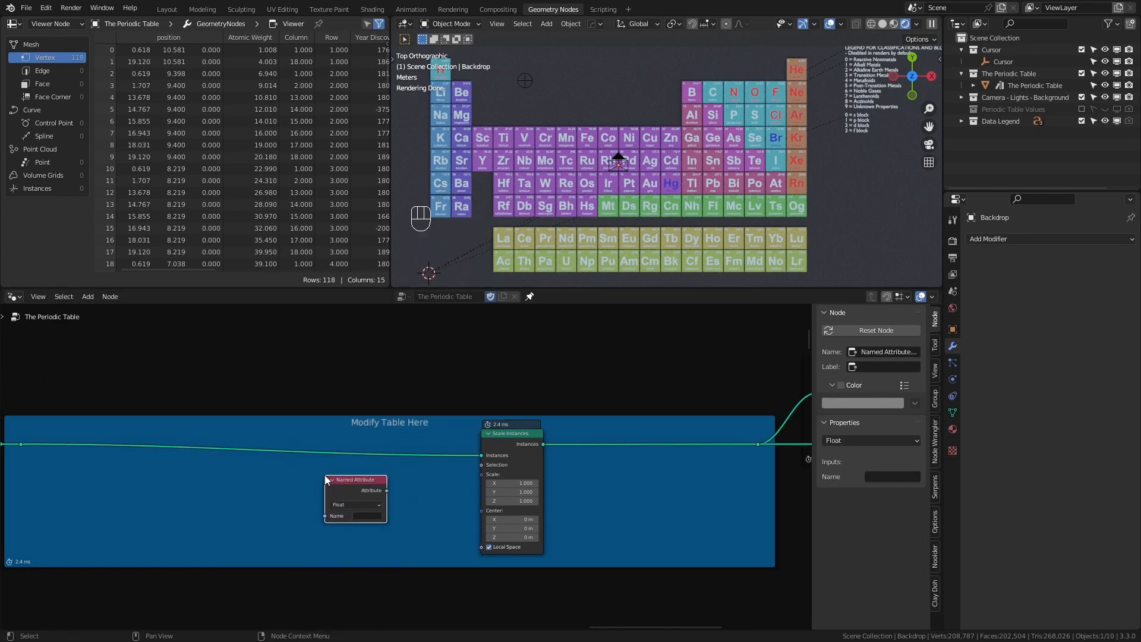
left_click(365, 515)
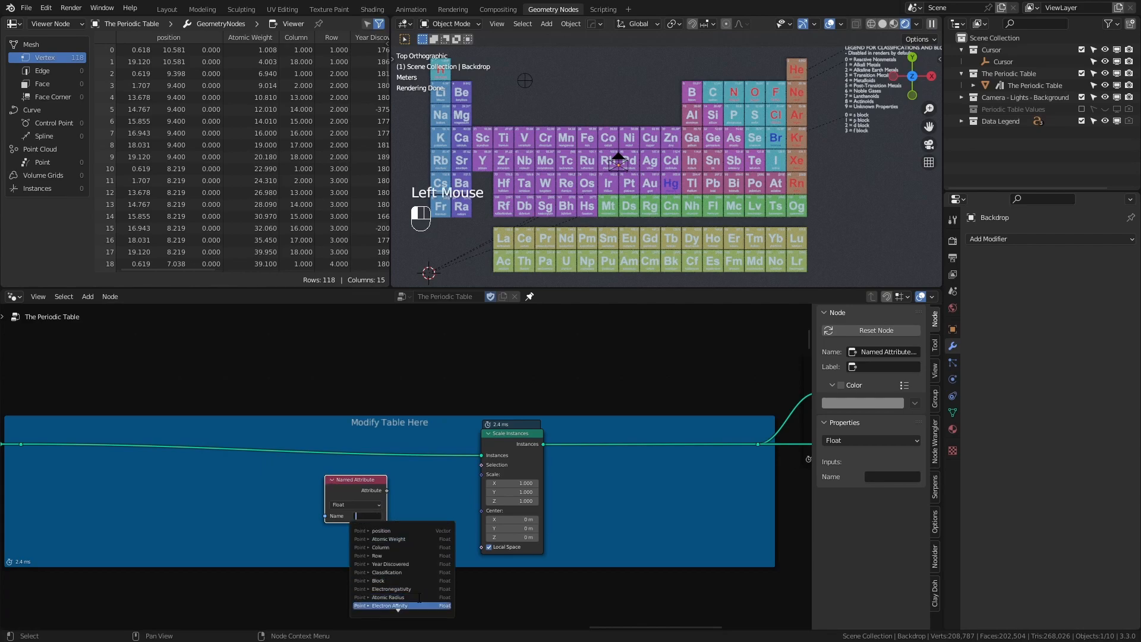
scroll(419, 597, "down", 1)
scroll(419, 596, "down", 1)
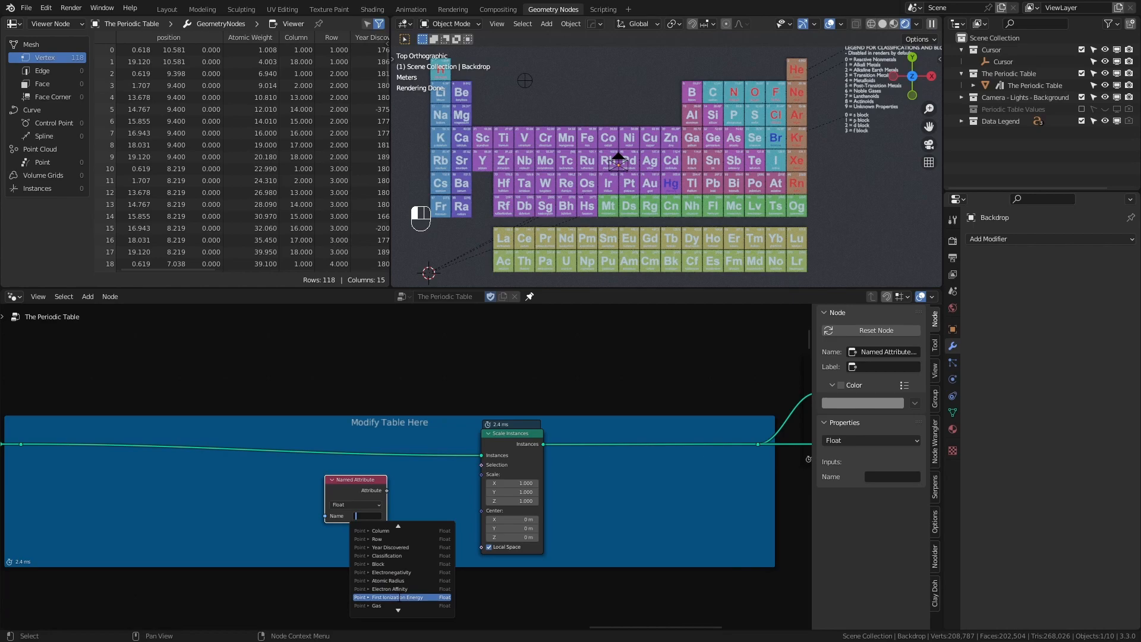
left_click(400, 597)
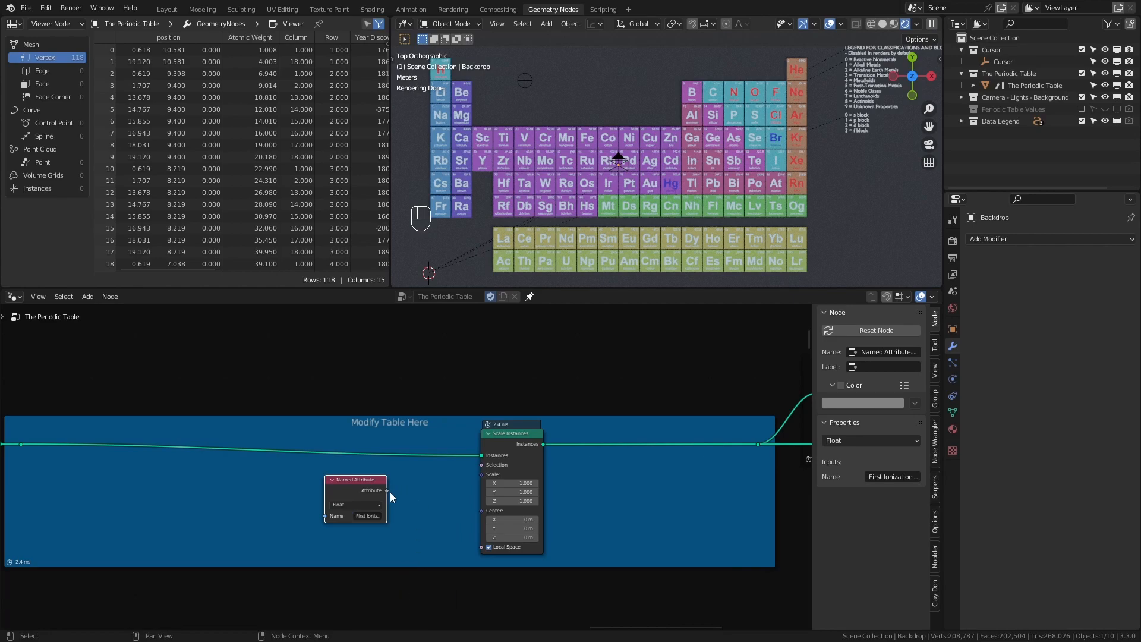
Step: Add a Combine XYZ node with the Named Attribute output linked to Z, and set its X and Y to 1
mouse_move(364, 487)
left_mouse_down()
mouse_move(291, 490)
mouse_move(360, 501)
left_mouse_up()
type("combine xyz")
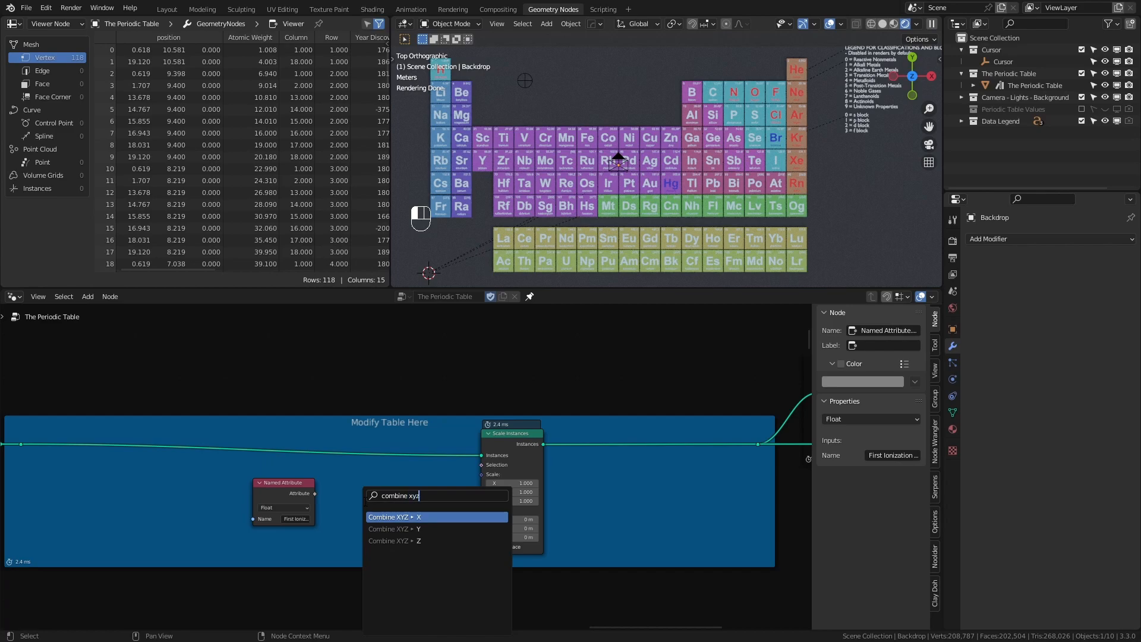
key("Return")
left_click(364, 501)
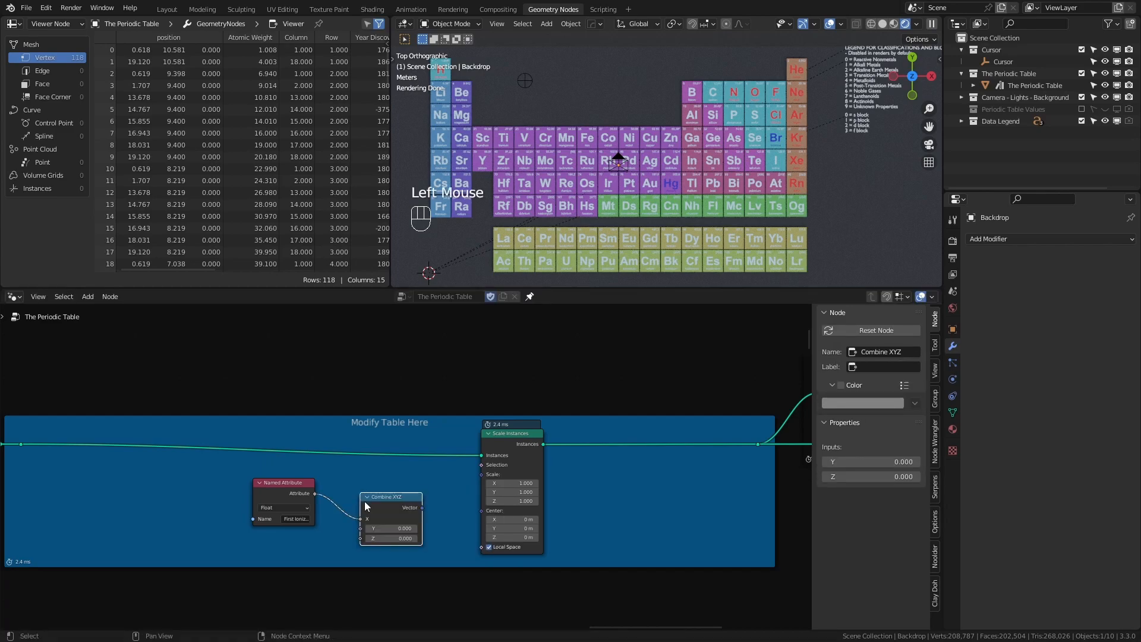
scroll(352, 530, "up", 4)
left_click_drag(332, 549, 333, 581)
left_click(376, 549)
type("1")
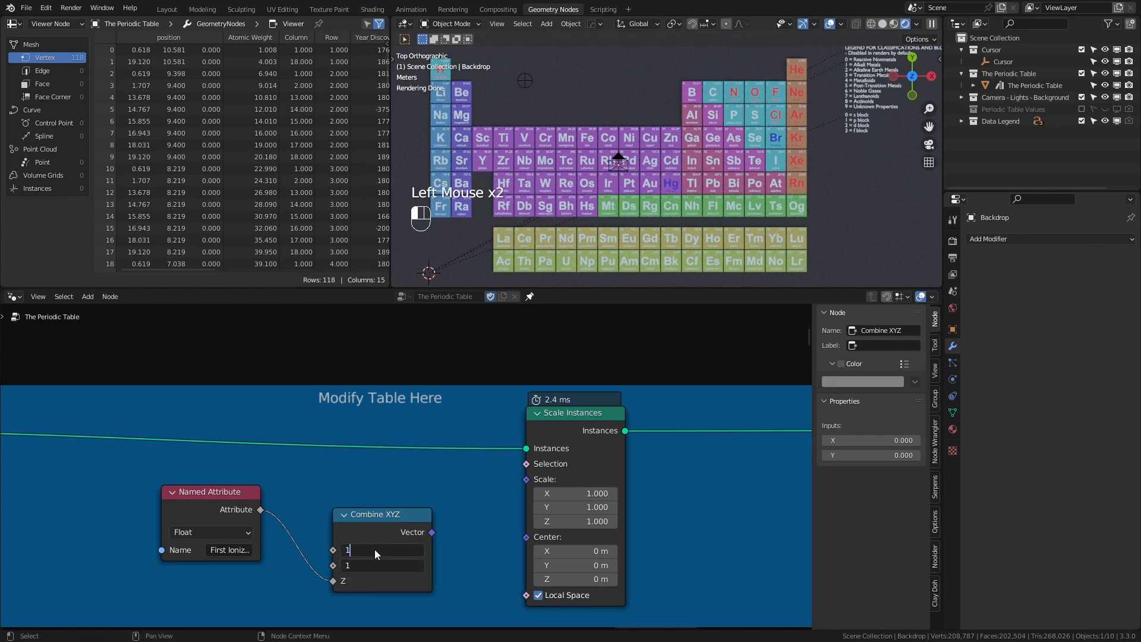
key("Return")
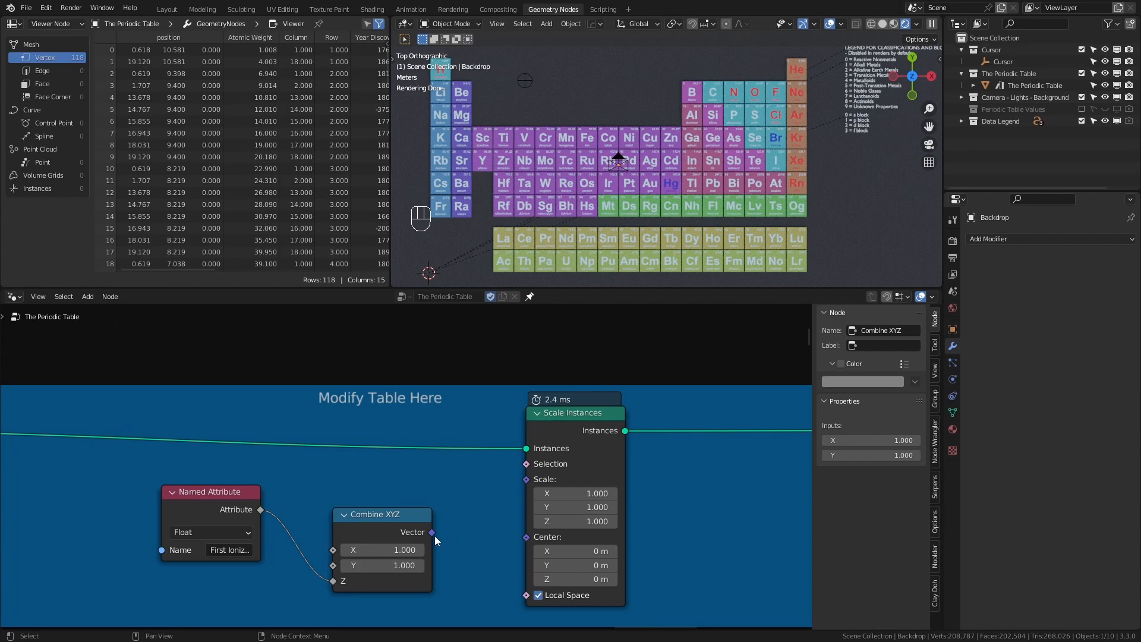
Step: Link the Combine XYZ vector to the Scale input of Scale Instances and inspect the stretched table in perspective
left_click_drag(432, 533, 519, 485)
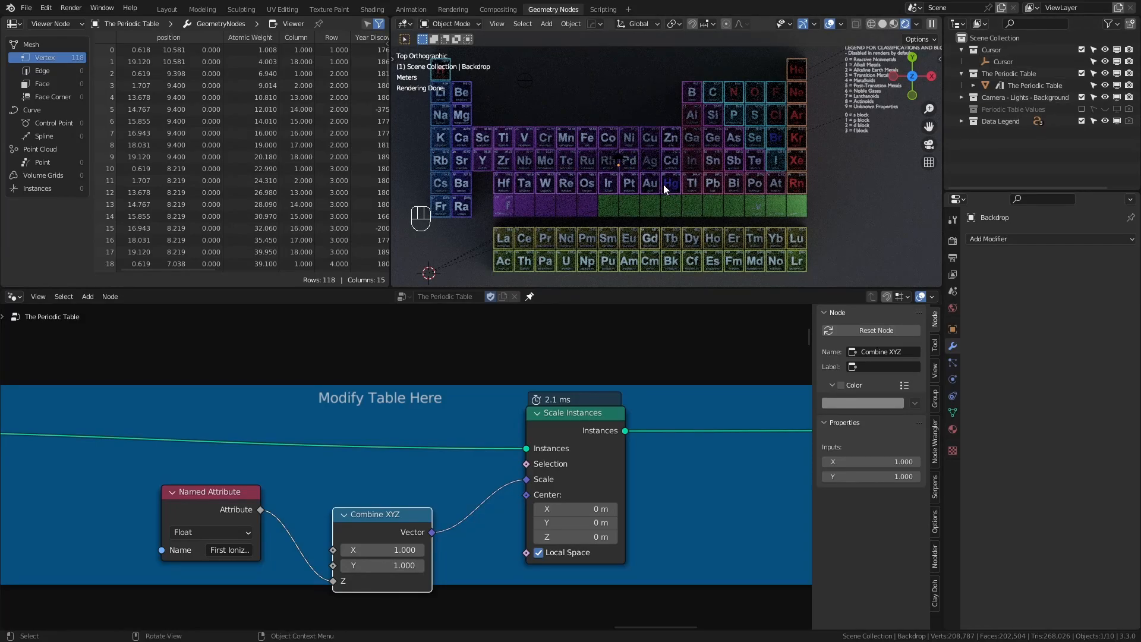
scroll(666, 184, "down", 2)
middle_click_drag(666, 184, 662, 98)
scroll(660, 112, "down", 2)
scroll(662, 140, "down", 3)
scroll(661, 141, "down", 1)
middle_click_drag(662, 140, 662, 164, "shift")
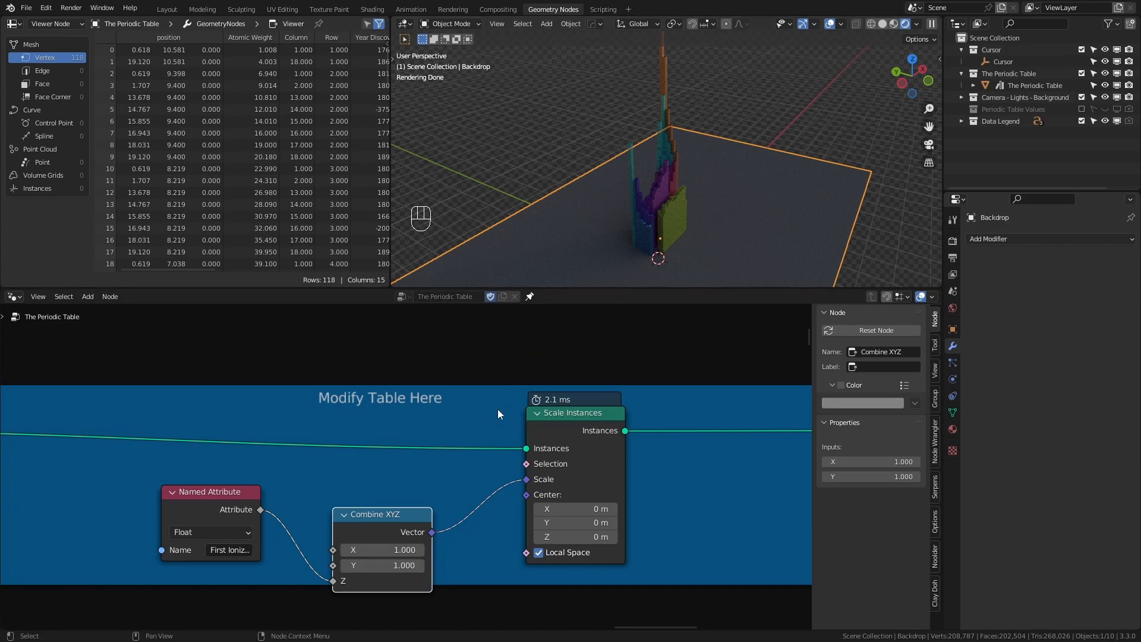
Step: In the View Attribute Min/Max frame, set the Enter Attribute Here node's name to First Ionization Energy
scroll(473, 433, "down", 2)
middle_click_drag(266, 518, 494, 511)
scroll(393, 518, "down", 5)
middle_click_drag(393, 518, 518, 434)
scroll(528, 501, "up", 4)
scroll(528, 502, "up", 1)
middle_click_drag(515, 487, 536, 372)
scroll(420, 482, "up", 2)
middle_click_drag(379, 498, 333, 510)
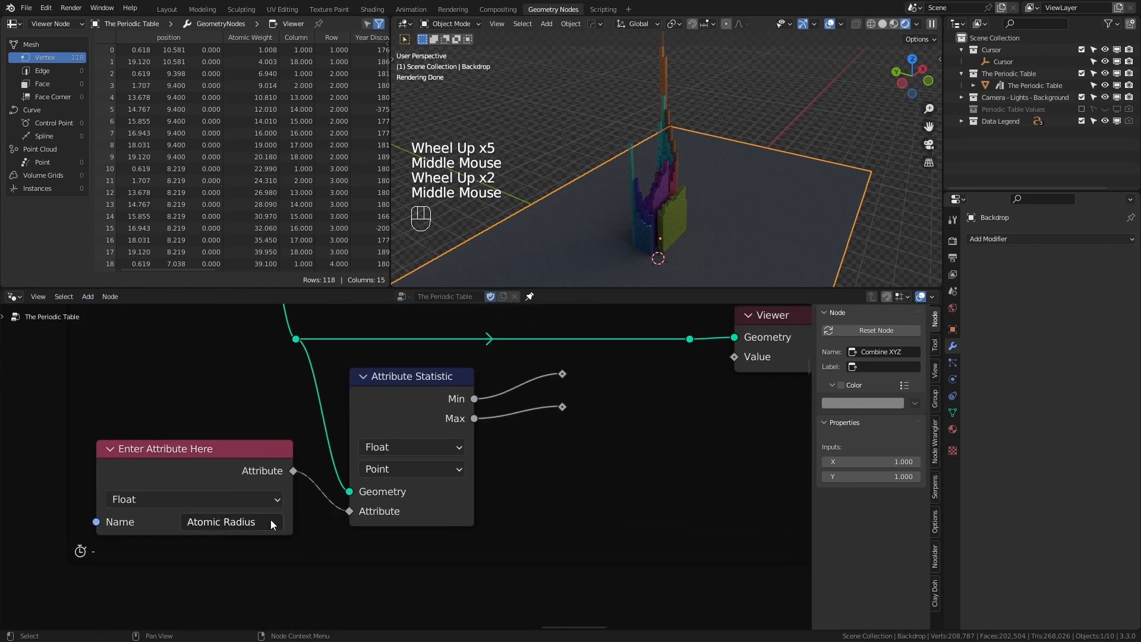
left_click(271, 523)
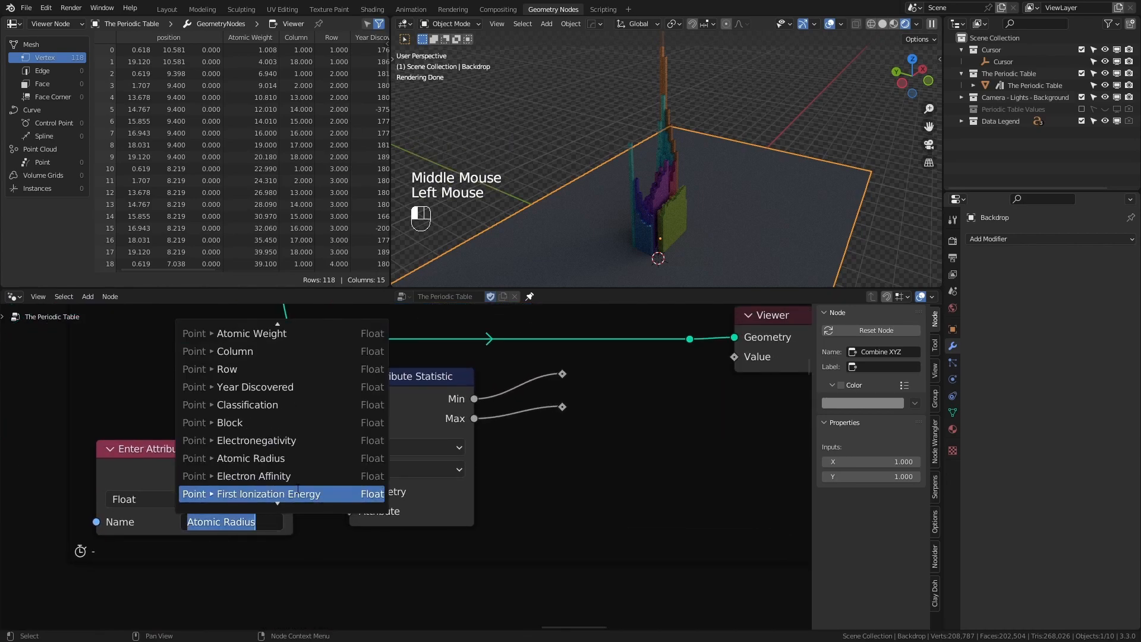
left_click(297, 494)
Step: Feed the Attribute Statistic Min and then its Max into the Viewer's Value input to read the attribute's range
middle_click_drag(490, 479, 392, 554)
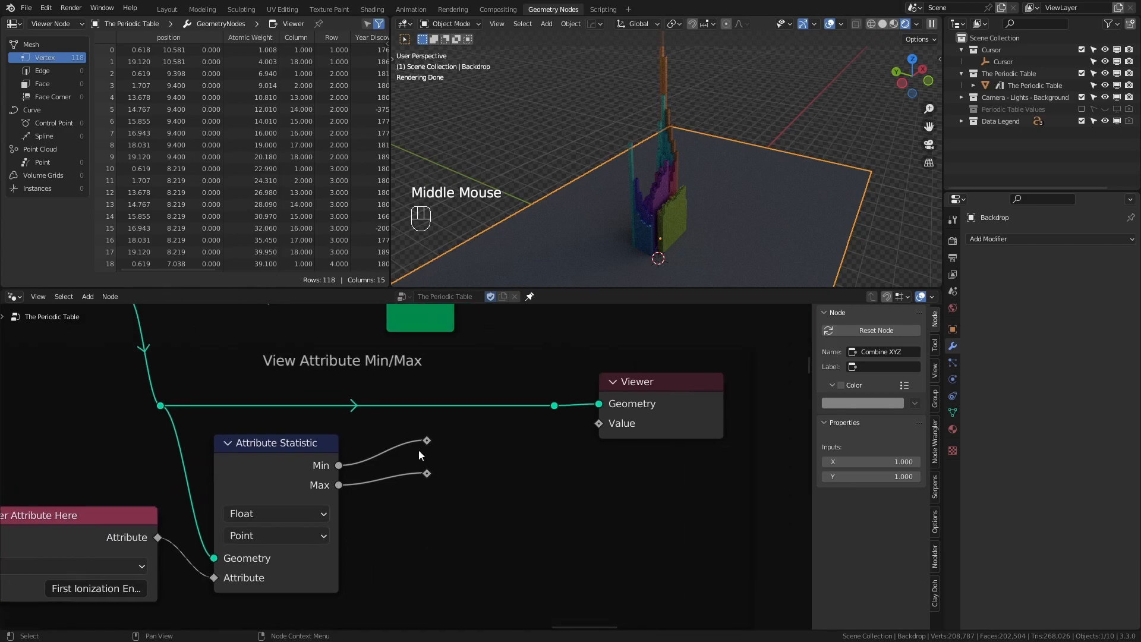
left_click_drag(426, 442, 602, 432)
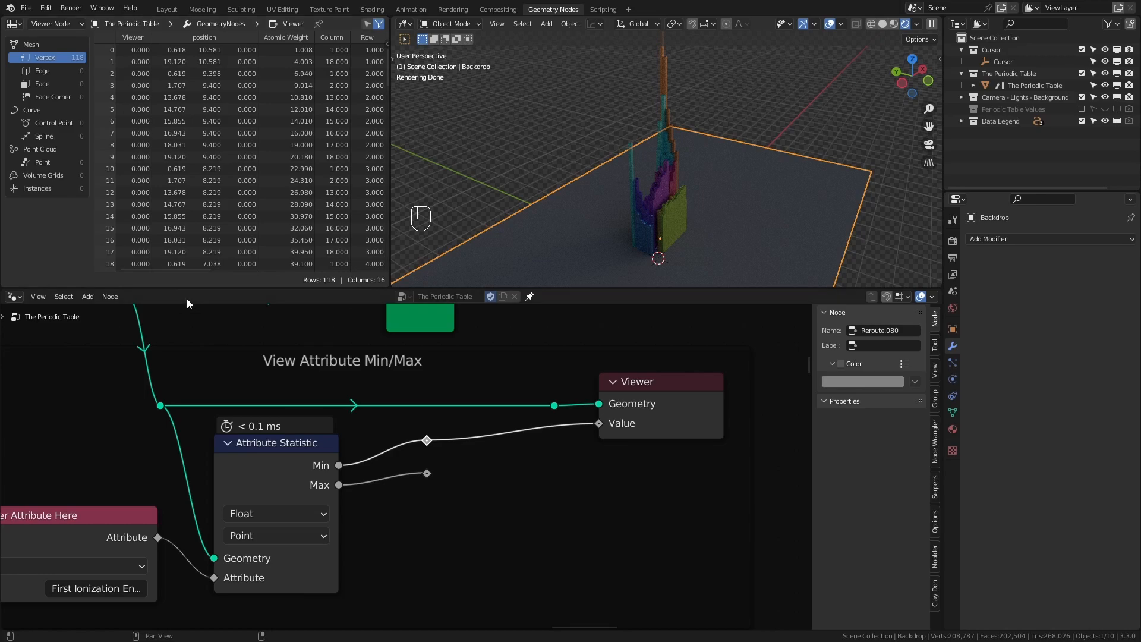
left_click_drag(427, 473, 599, 423)
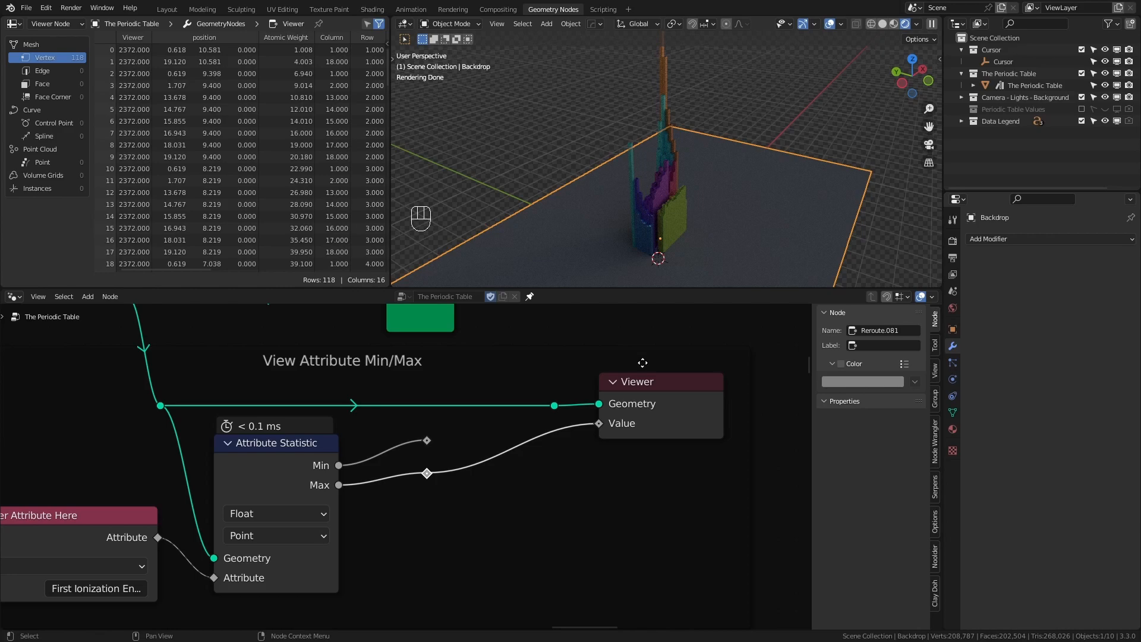
Step: Make room beside the Named Attribute node in the Modify Table Here frame and add a Map Range node fed by its output
scroll(647, 358, "down", 3)
middle_click_drag(647, 358, 436, 561)
scroll(514, 343, "down", 2)
scroll(514, 344, "down", 3)
middle_click_drag(509, 402, 458, 483)
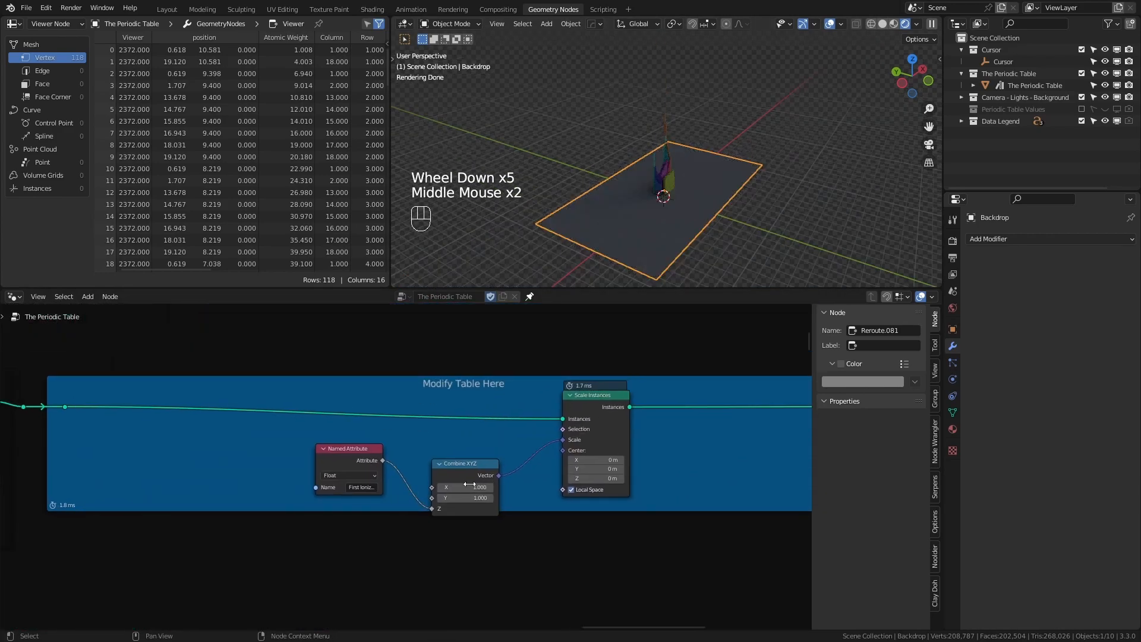
scroll(495, 463, "up", 6)
middle_click_drag(395, 400, 447, 371)
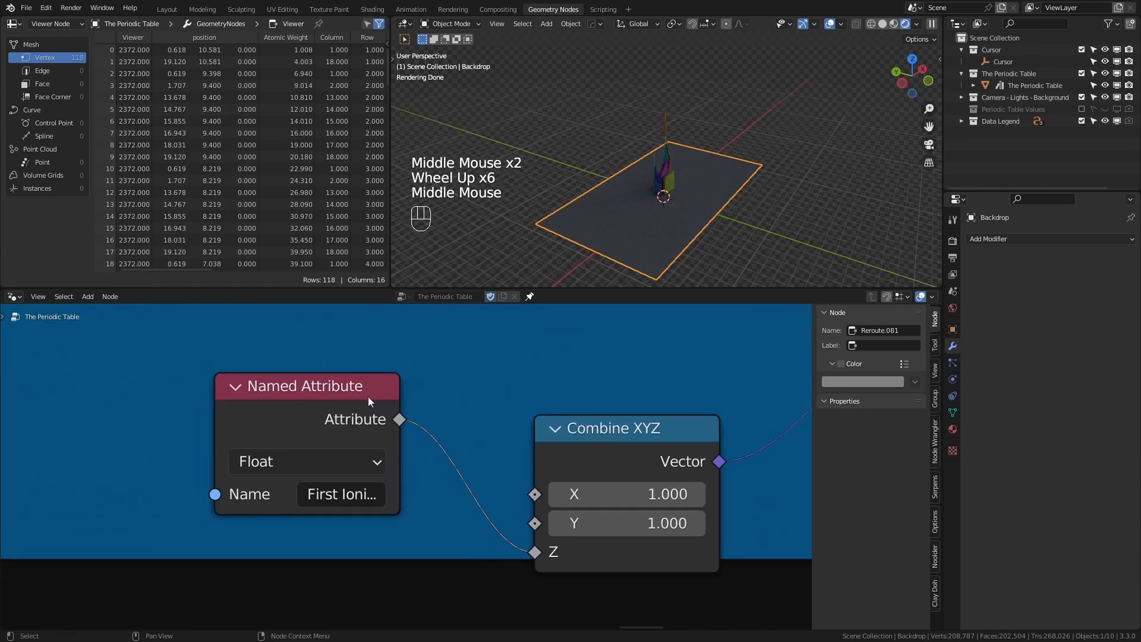
left_click_drag(323, 420, 75, 420)
left_click_drag(153, 420, 248, 394)
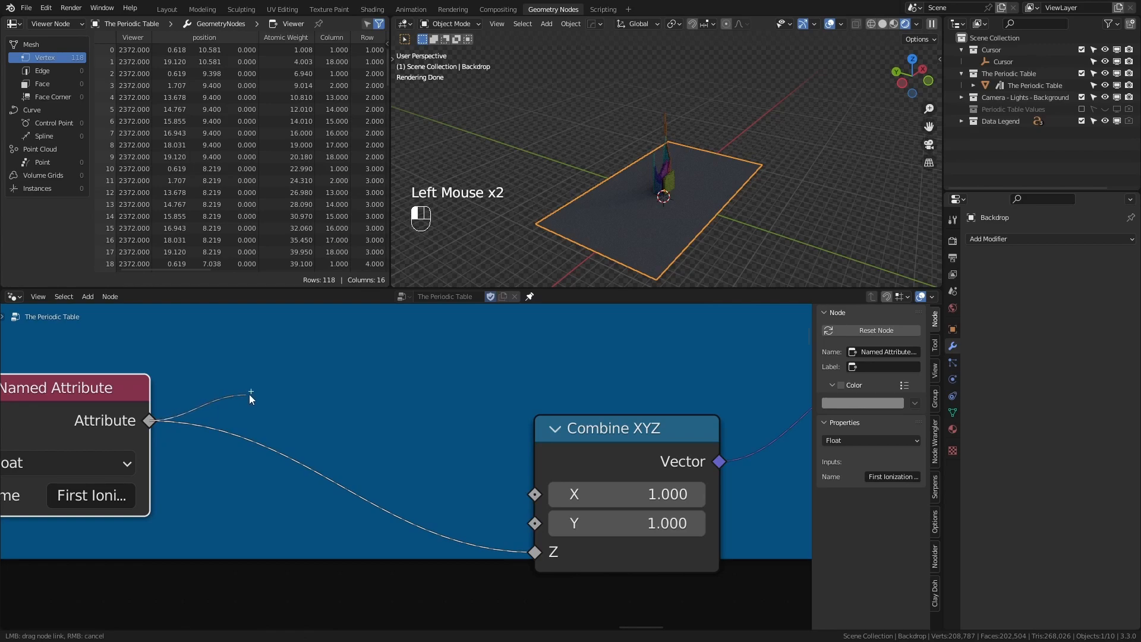
type("map r")
key("Return")
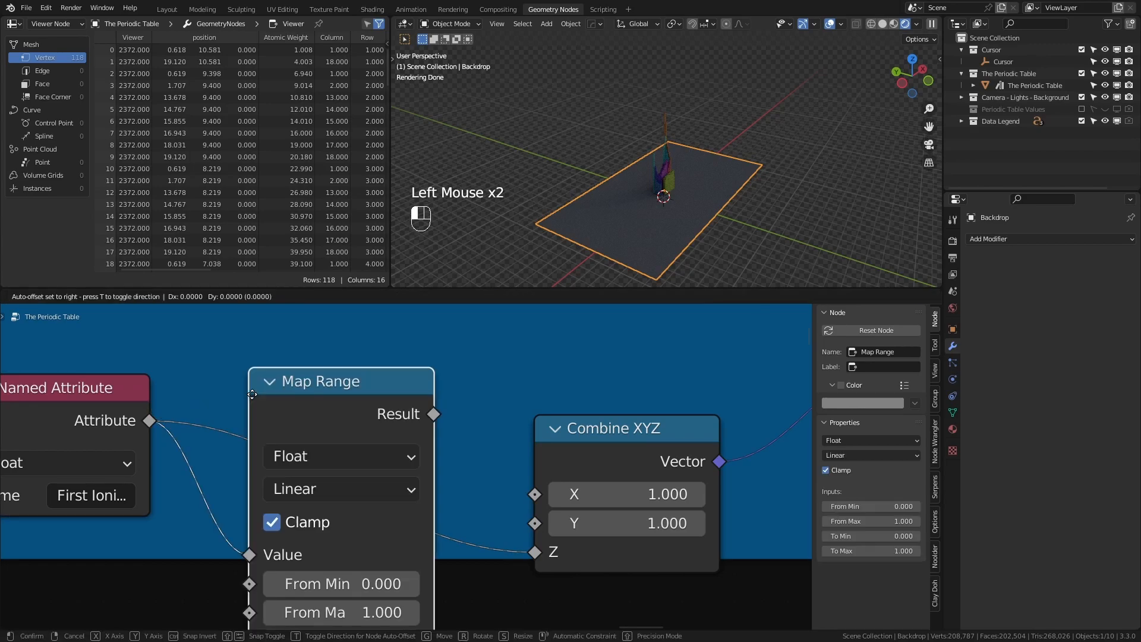
left_click(252, 394)
middle_click_drag(455, 497, 471, 411)
Step: Set the Map Range node's From Max to 2372, To Min to 1 and To Max to 100
left_click(367, 532)
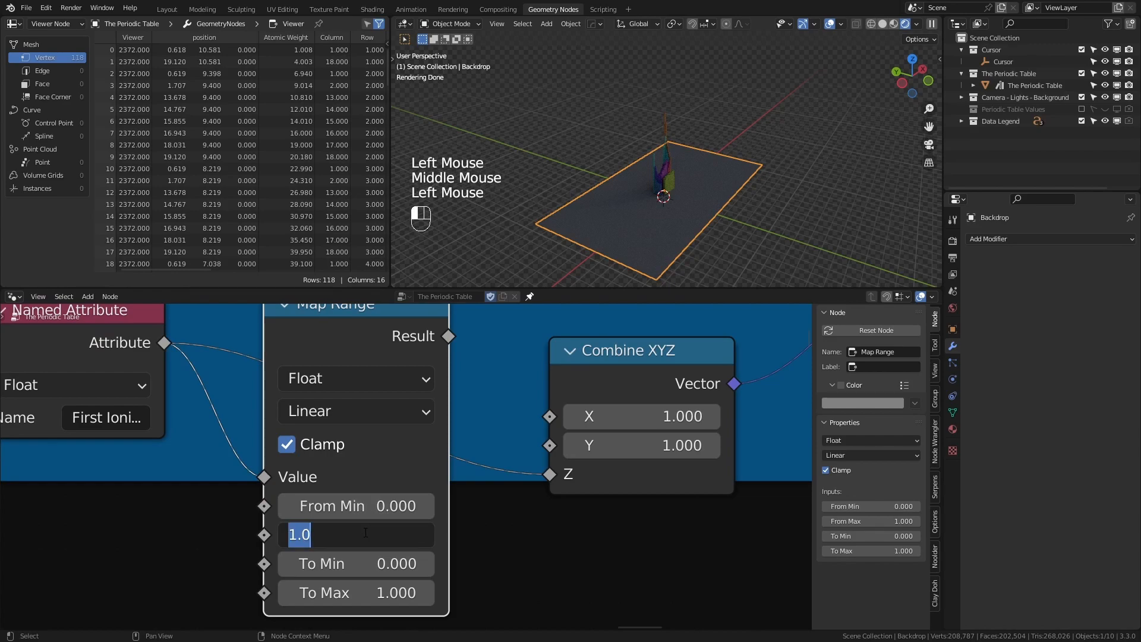
type("2372")
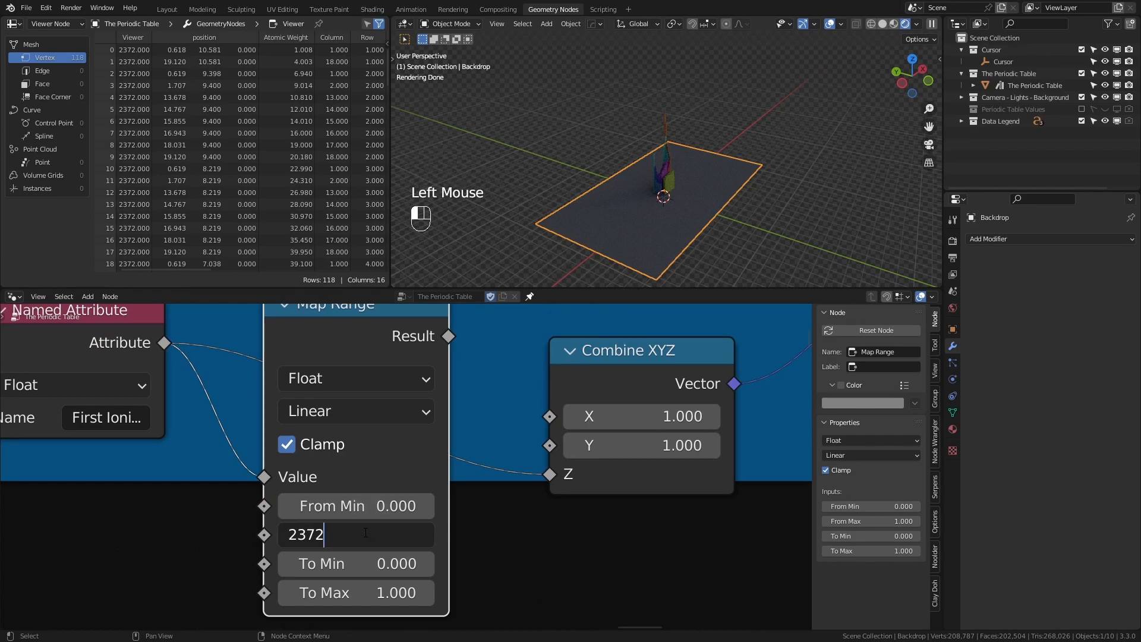
key("Return")
left_click(397, 568)
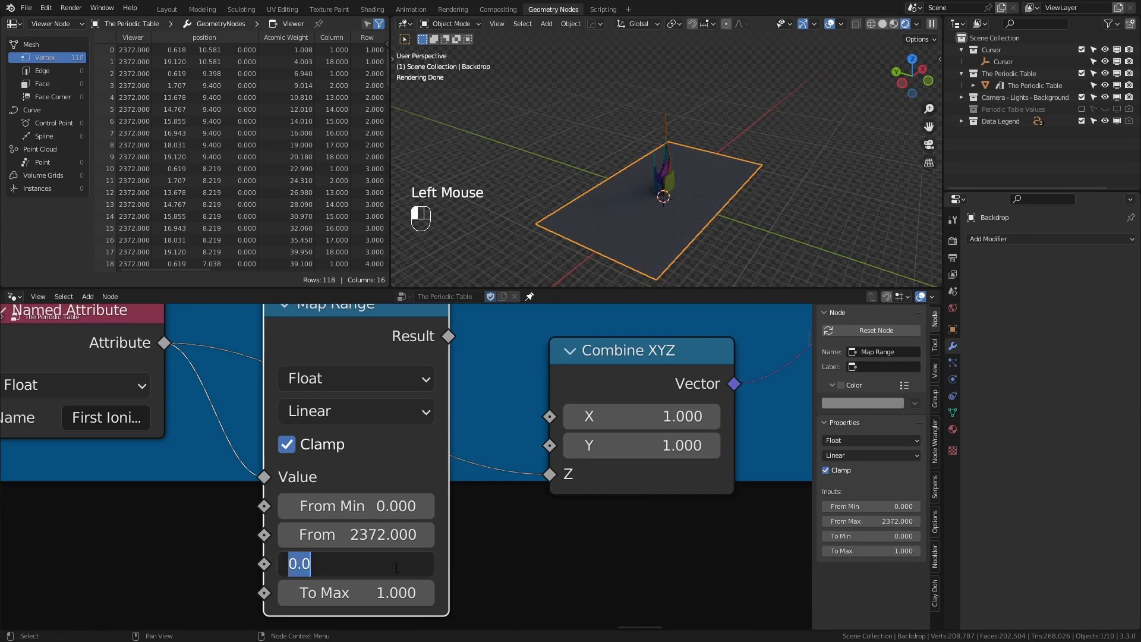
type("1")
key("Return")
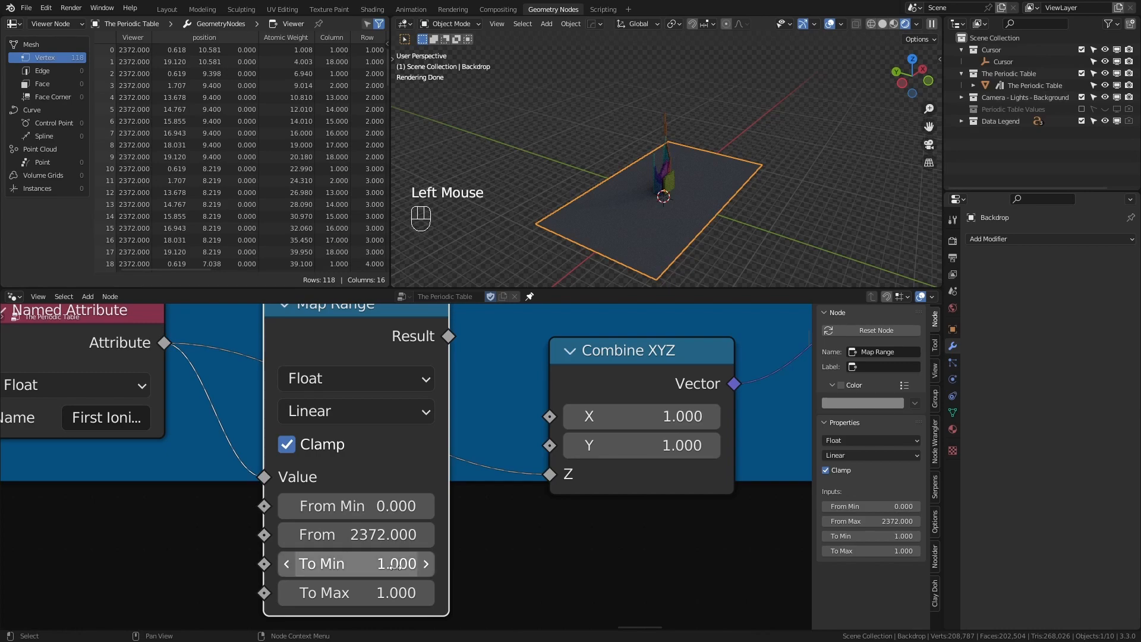
double_click(378, 592)
type("100")
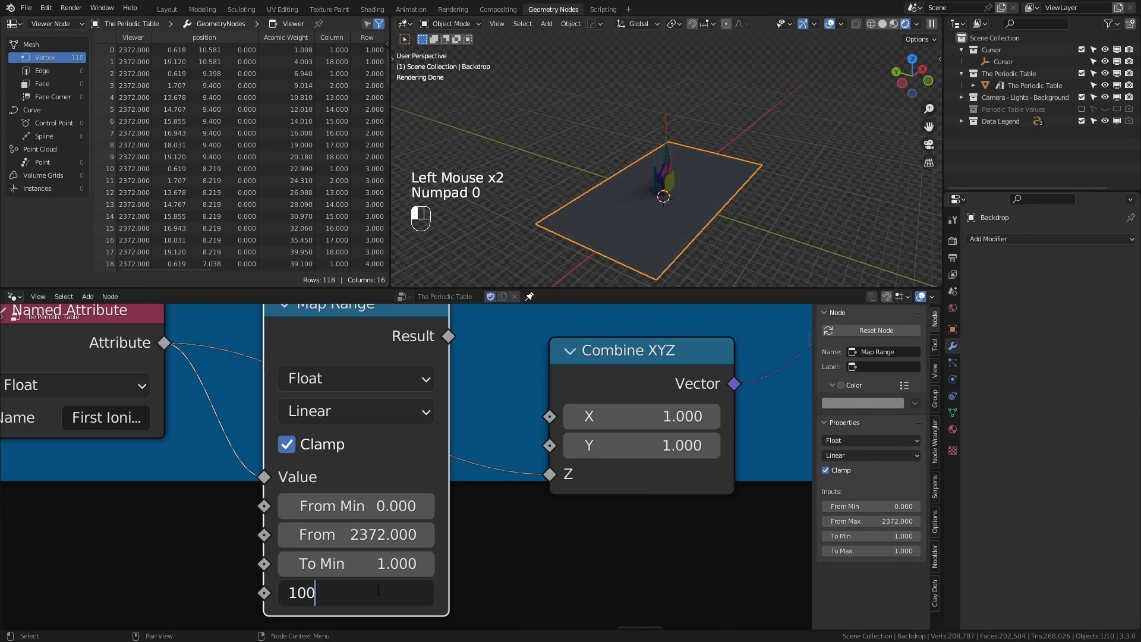
key("Return")
Step: Link the Map Range result to the Z input of Combine XYZ and inspect the rescaled elements up close
left_click_drag(450, 337, 549, 486)
left_click_drag(558, 373, 559, 374)
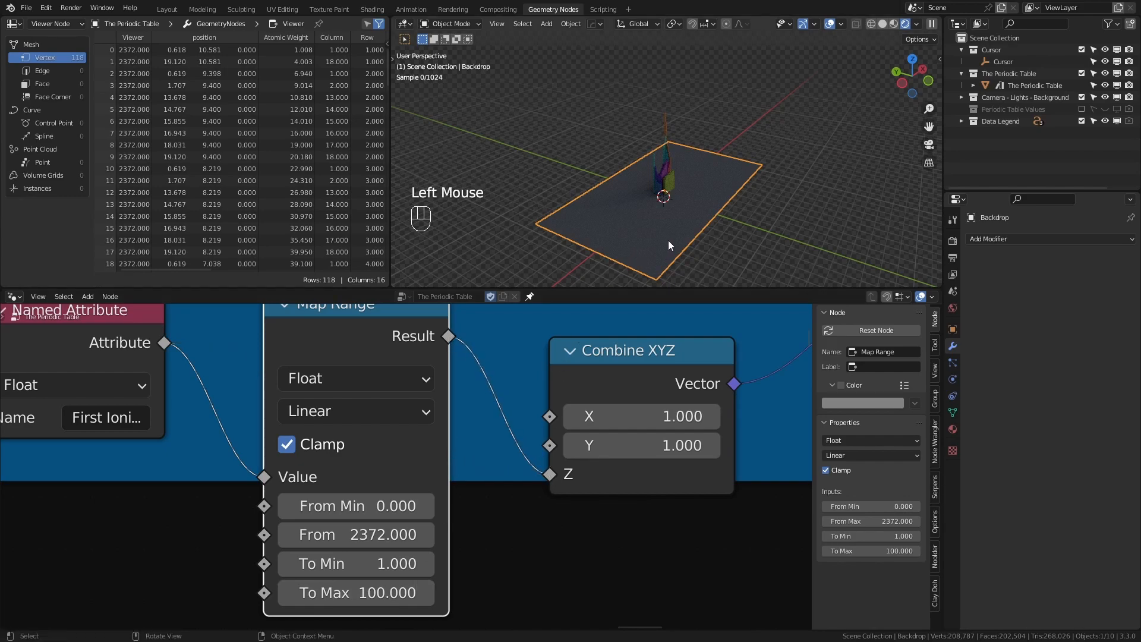
scroll(672, 237, "up", 5)
middle_click_drag(741, 224, 727, 173, "shift")
scroll(766, 79, "up", 1)
scroll(751, 151, "up", 4)
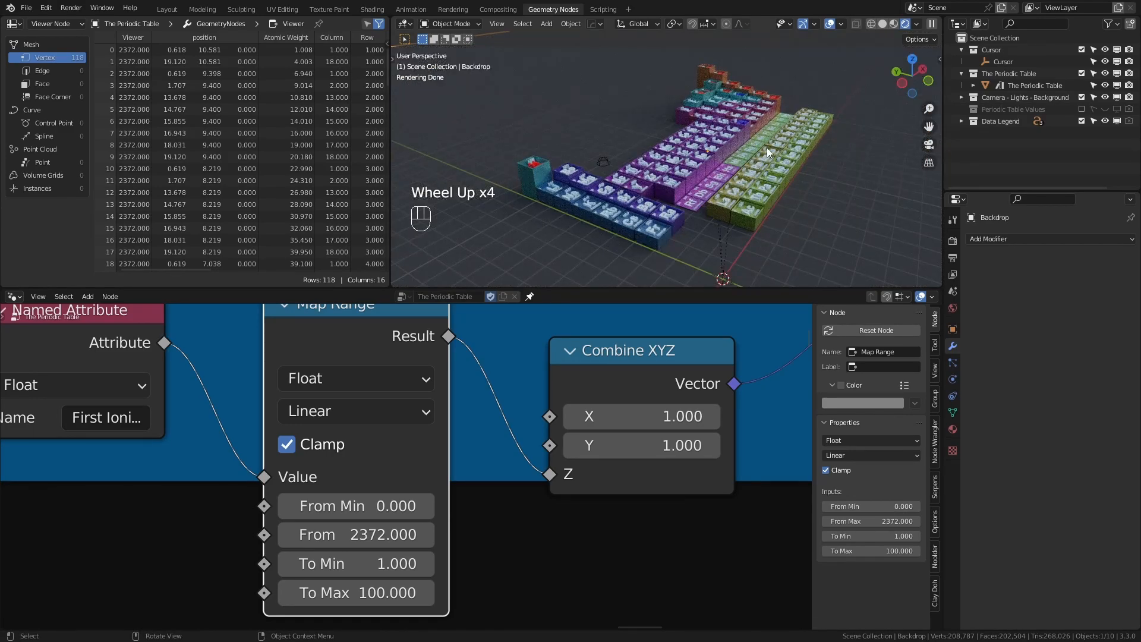
Step: Select the periodic table object and set its Framed Border value to 0
left_click(768, 147)
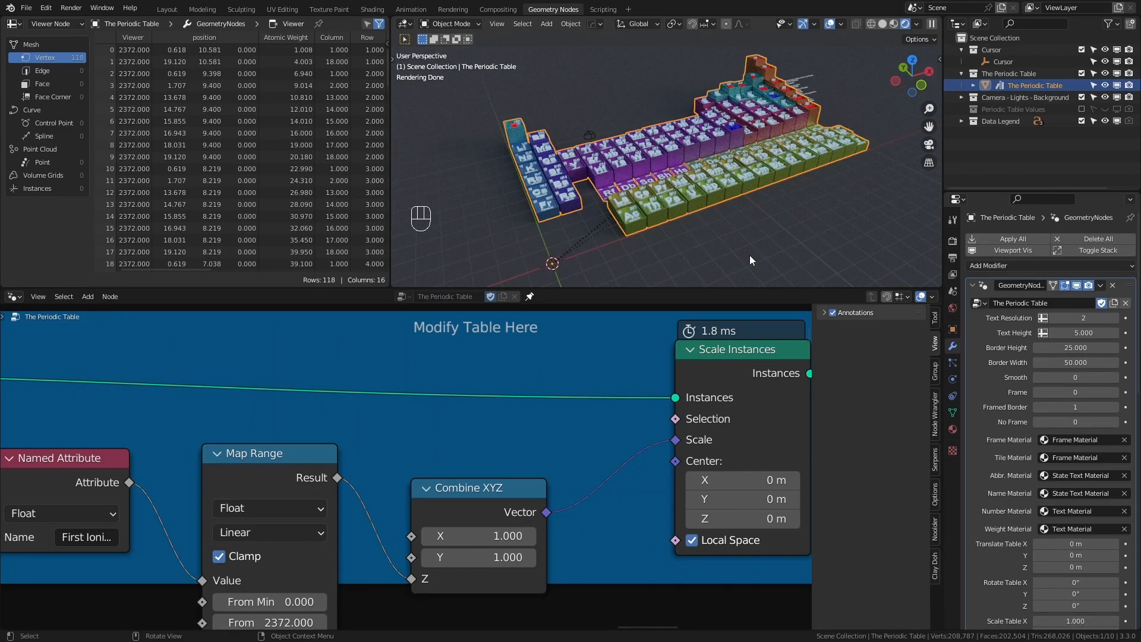
left_click(1036, 408)
scroll(773, 176, "up", 1)
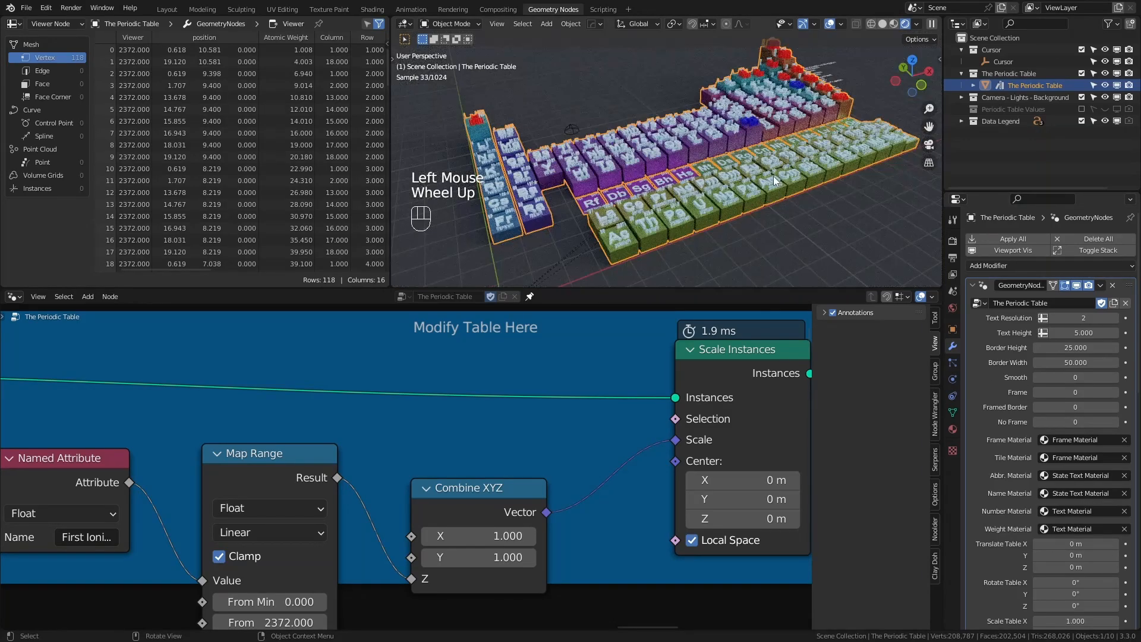
scroll(710, 157, "up", 3)
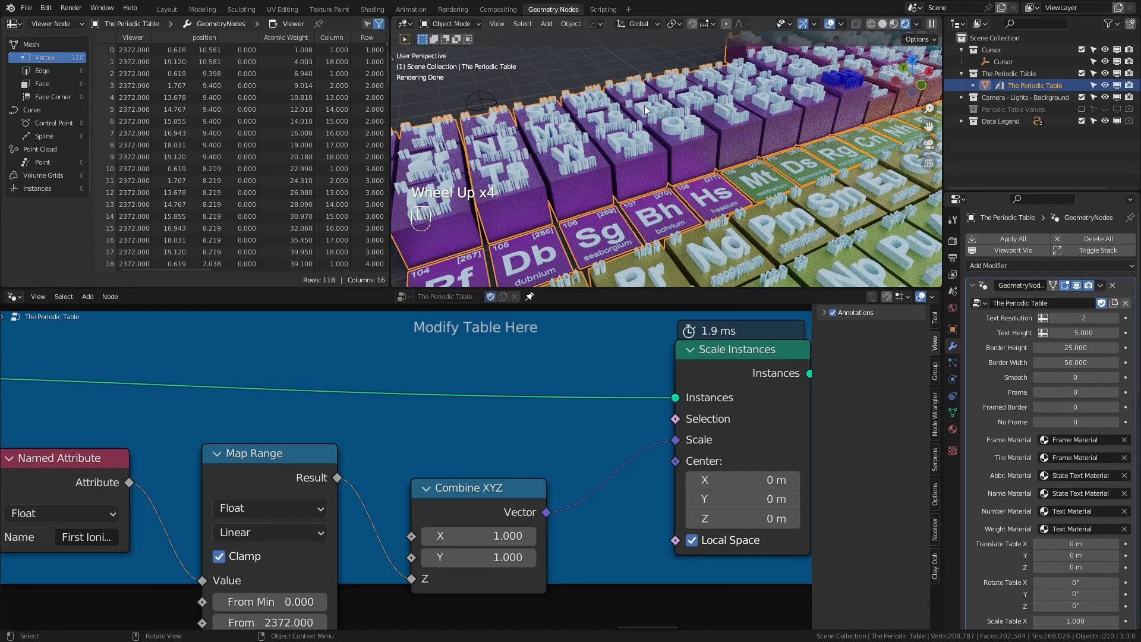
Step: Set the table's Text Height to 1 and check the lettering on the scaled elements
left_click(1075, 332)
type("1")
key("Return")
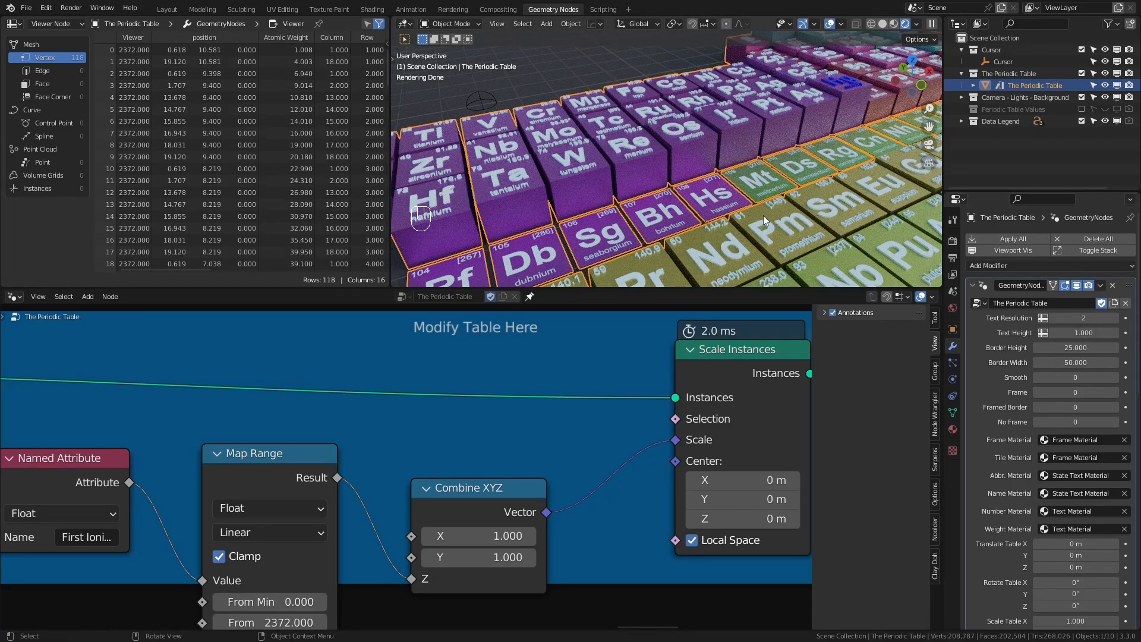
scroll(767, 221, "down", 2)
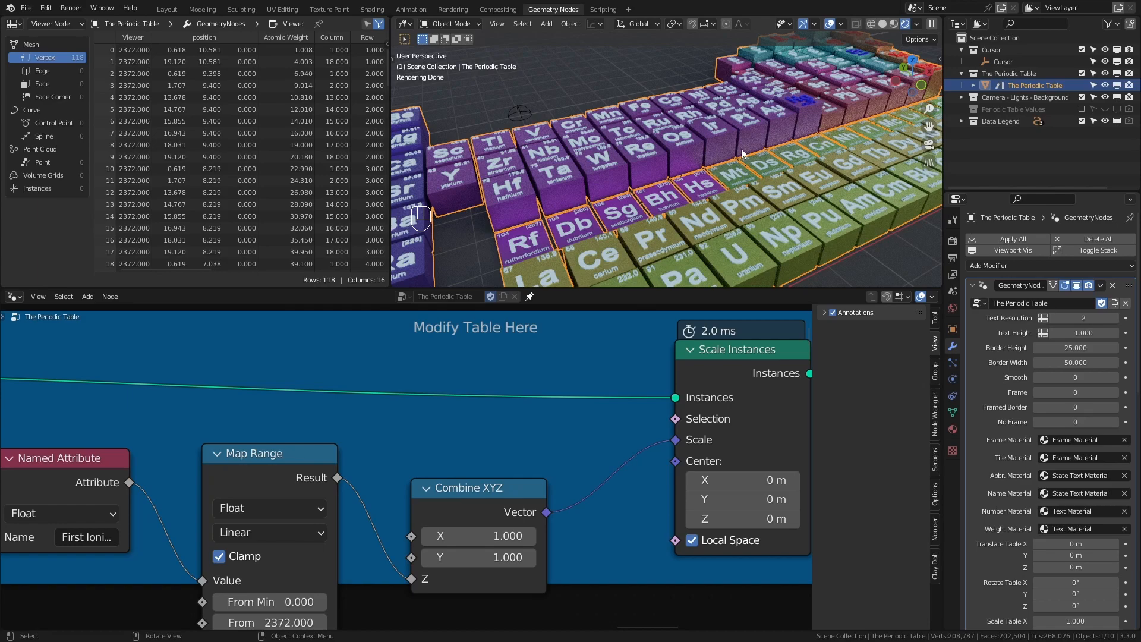
scroll(754, 170, "down", 1)
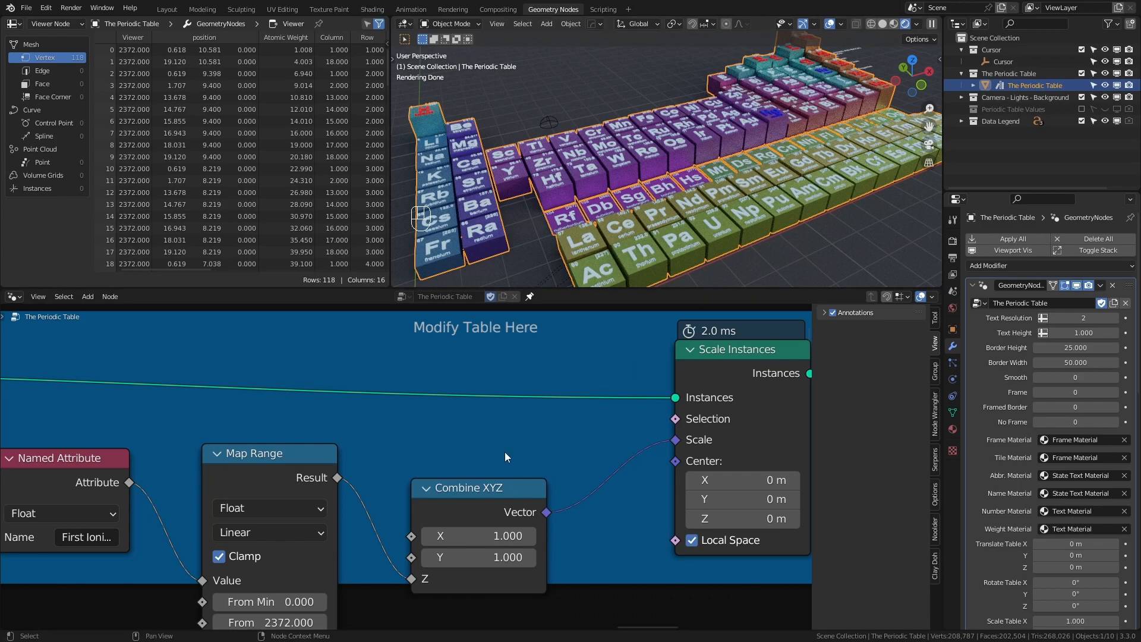
Step: Add a Greater Than compare node fed by the Named Attribute and link its result to the Selection of Scale Instances
scroll(224, 479, "down", 1)
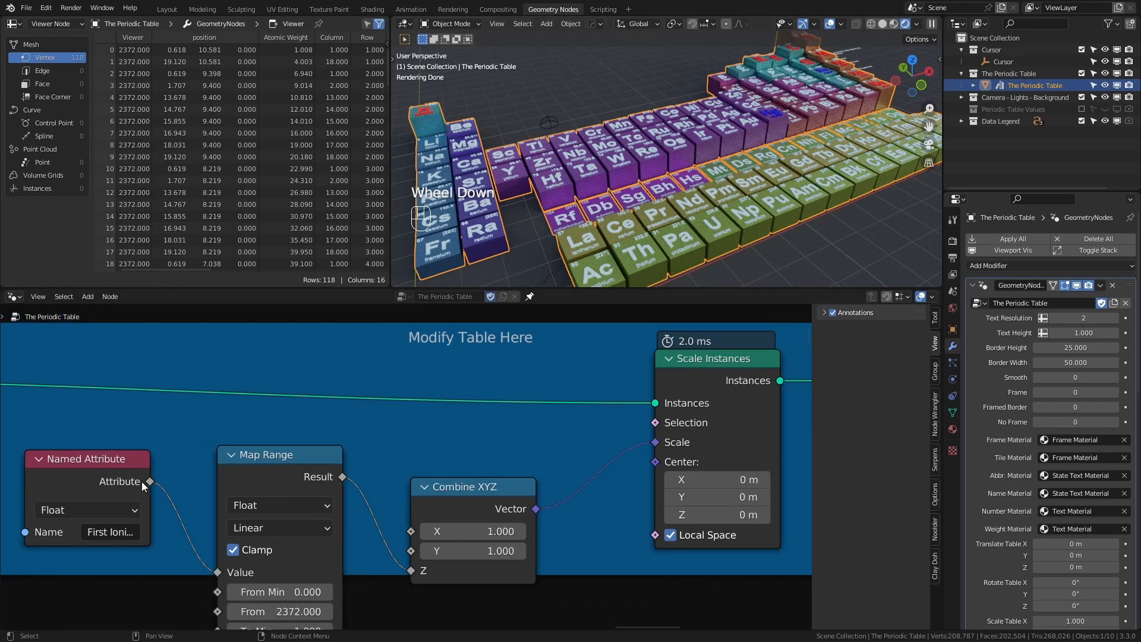
left_click_drag(151, 479, 281, 418)
type("great")
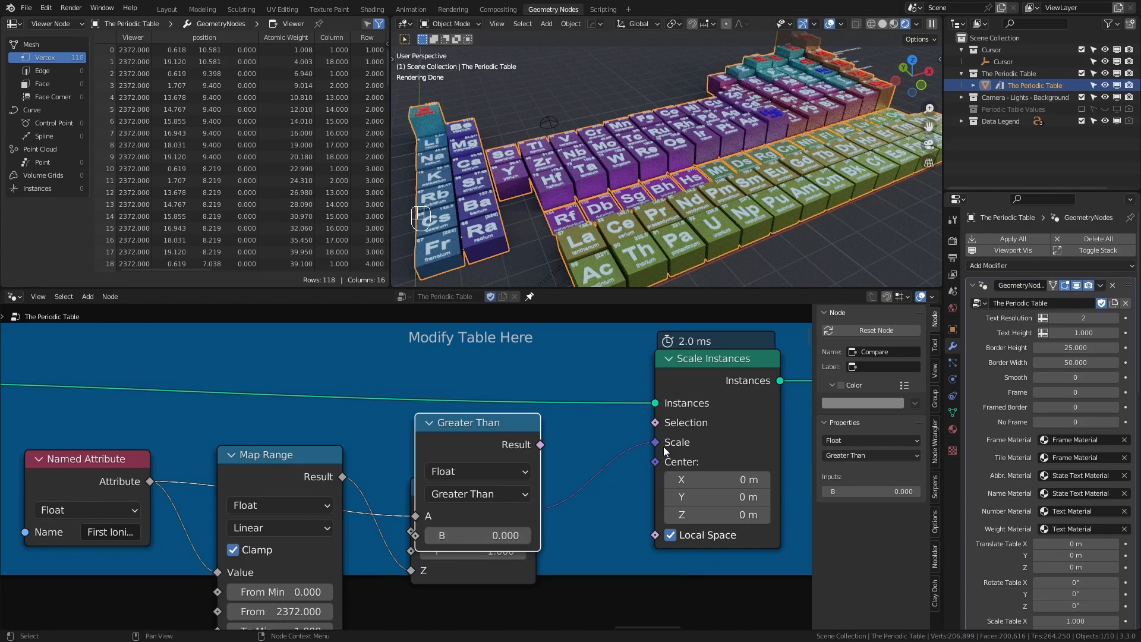
left_click_drag(538, 446, 670, 422)
scroll(508, 476, "down", 3)
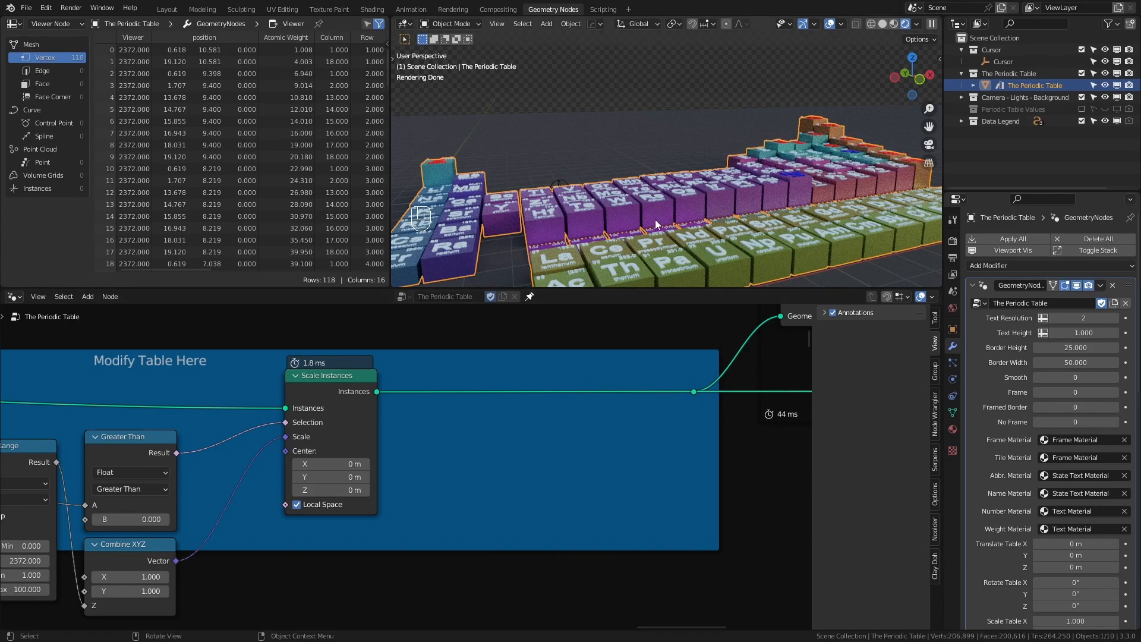
Step: Insert a Translate Instances node into the instances link at the start of the Modify Table Here frame
middle_click_drag(479, 505, 522, 505)
scroll(496, 450, "down", 3)
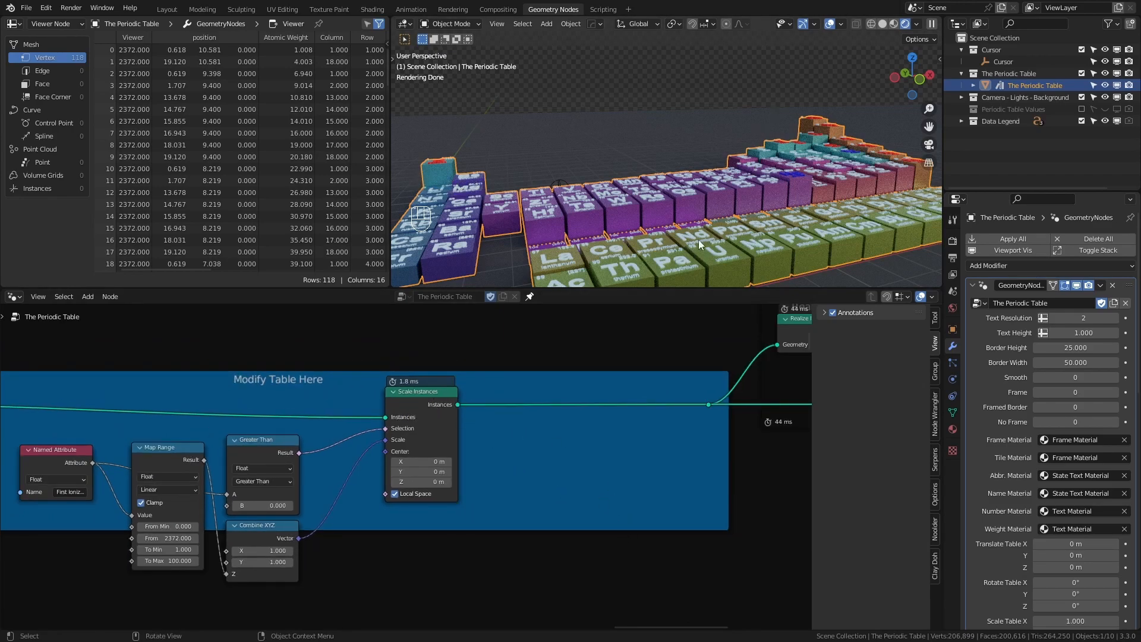
mouse_move(432, 406)
middle_click_drag(247, 446, 410, 425)
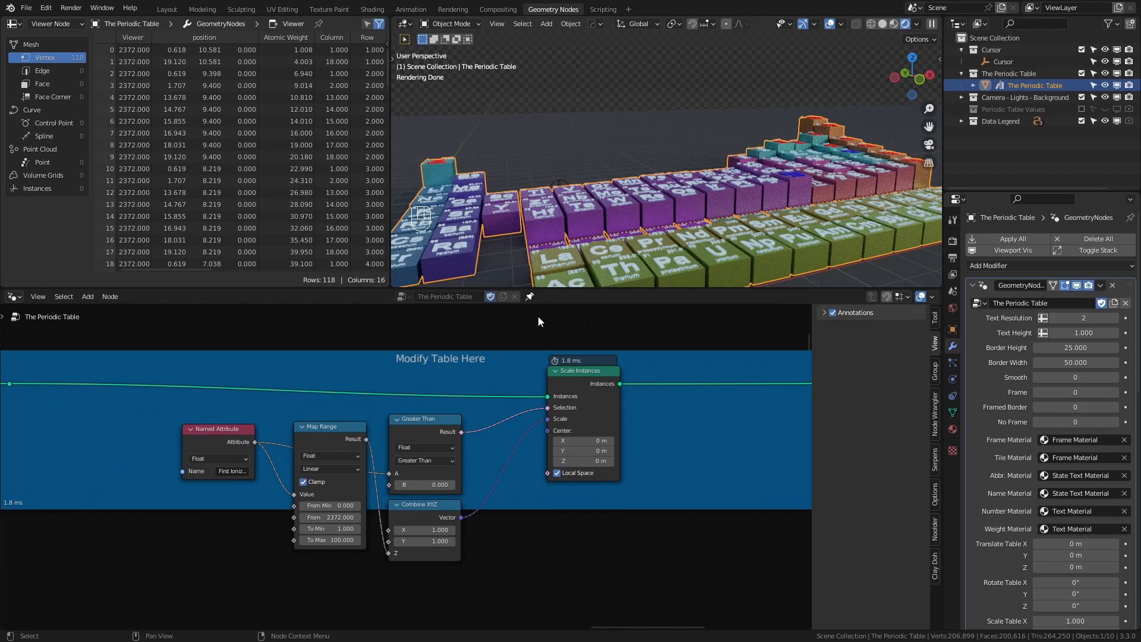
middle_click_drag(294, 411, 508, 427)
scroll(570, 420, "up", 1)
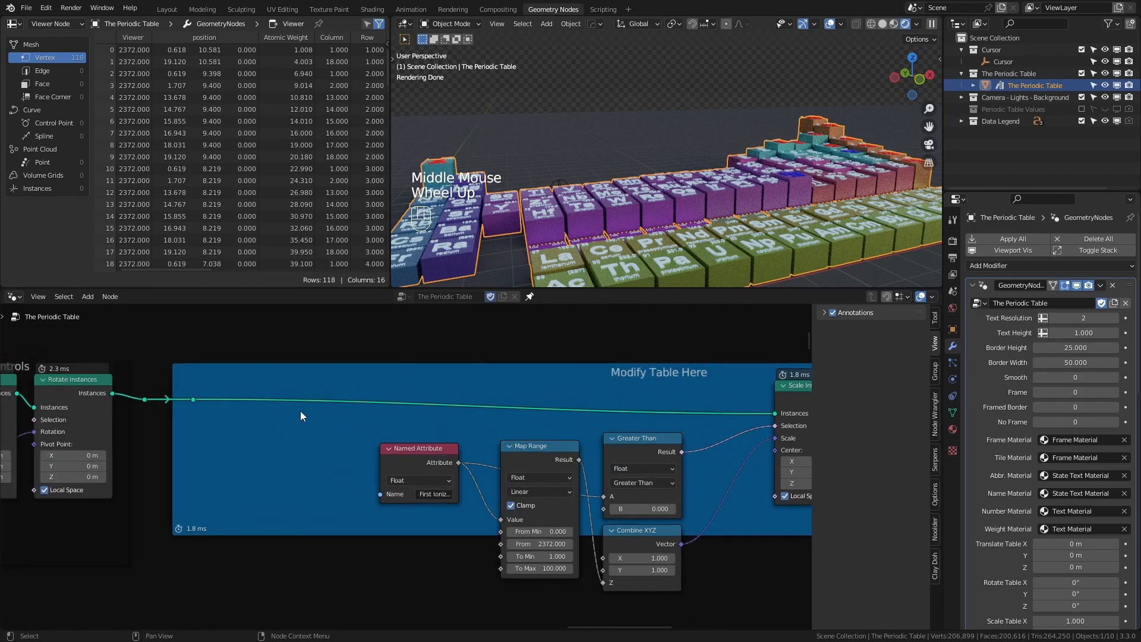
key("shift+a")
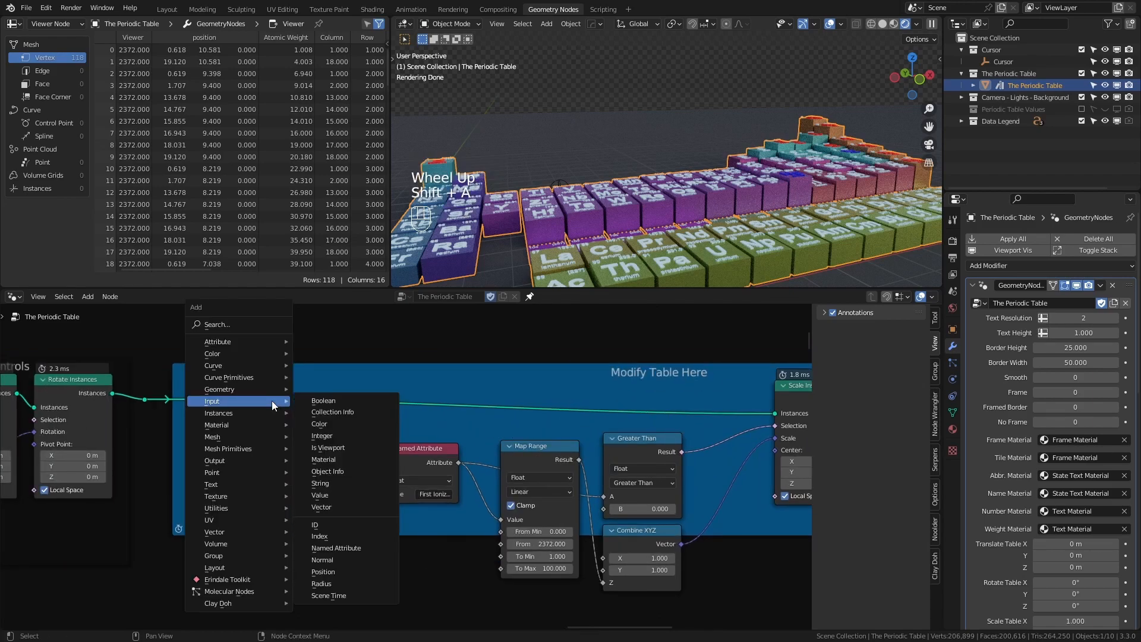
mouse_move(264, 424)
mouse_move(235, 412)
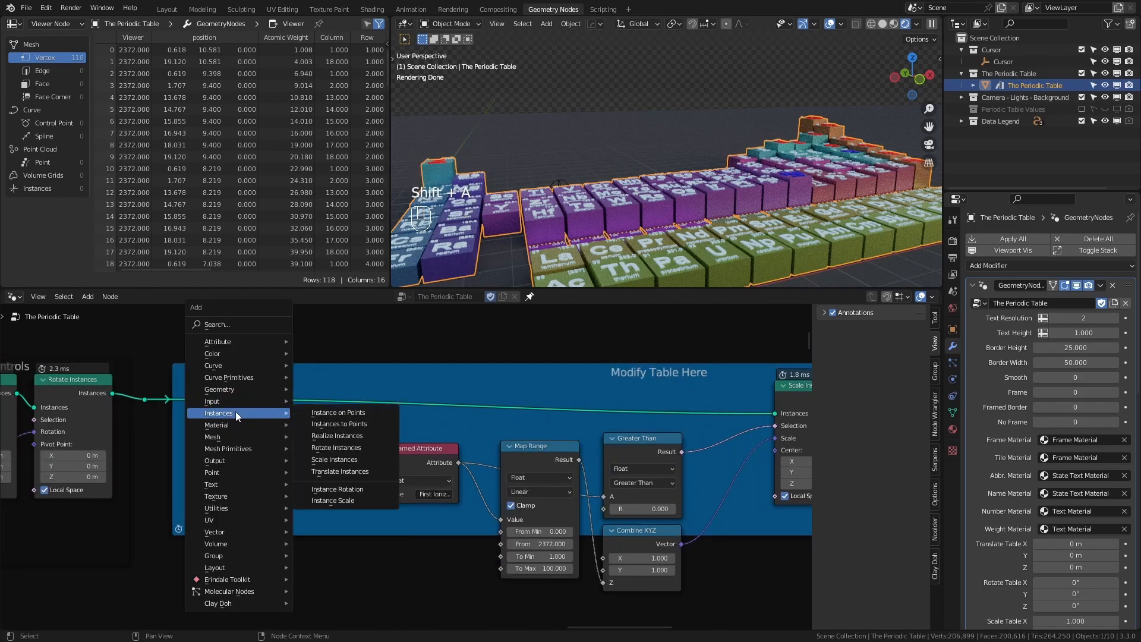
left_click(344, 472)
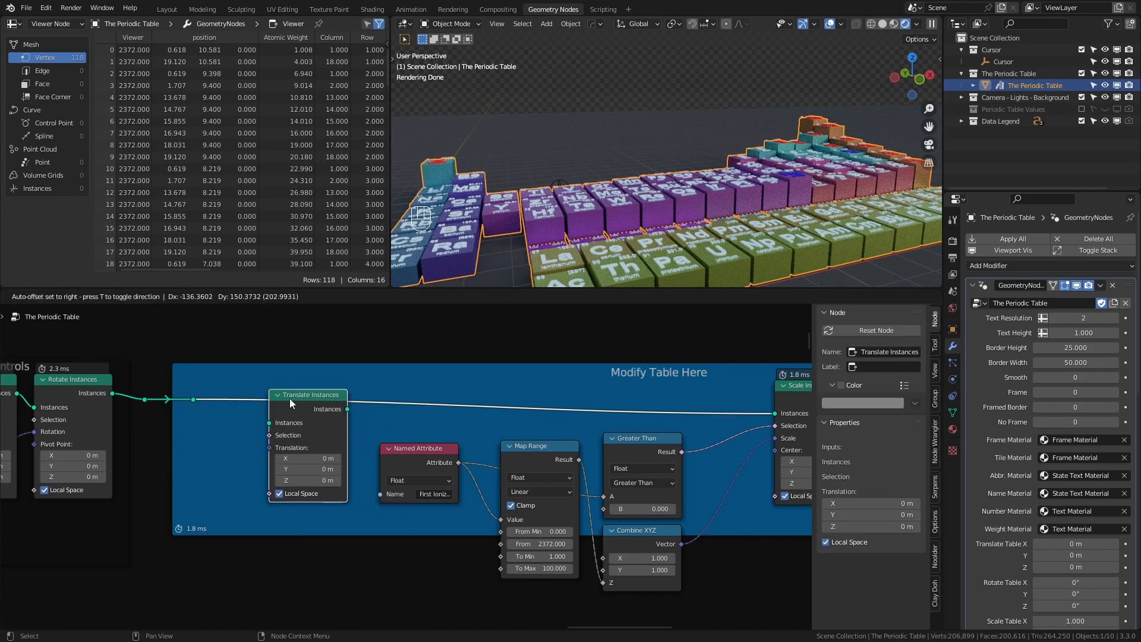
left_click(291, 399)
Step: Set the Z translation of Translate Instances to 5 m and check the table's height above the backdrop
middle_click_drag(269, 473, 420, 418)
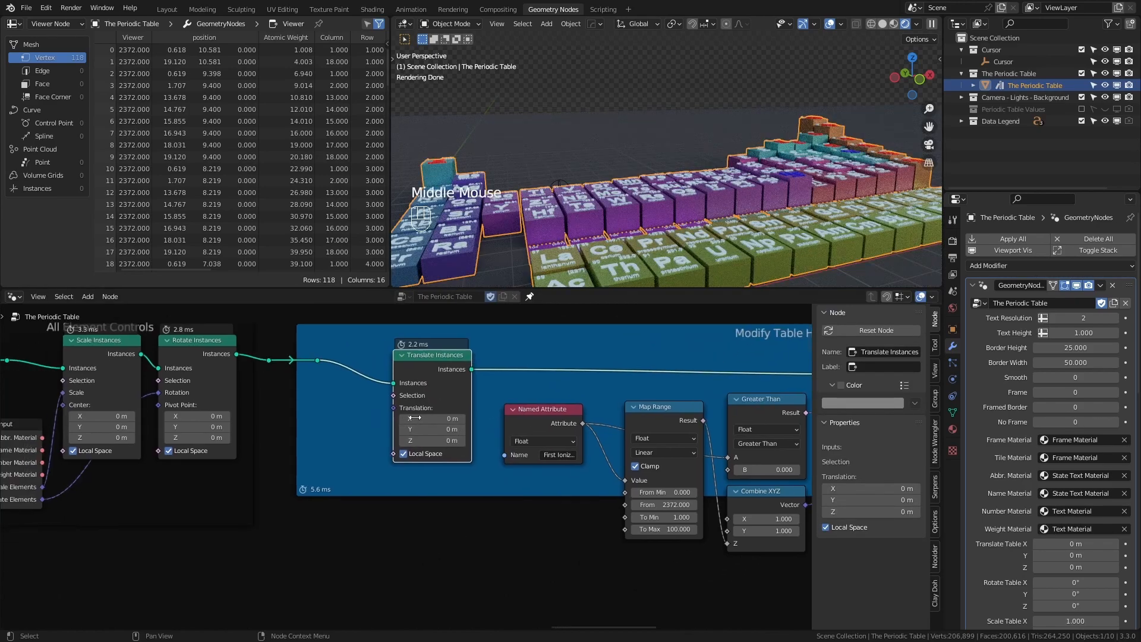
left_click(426, 440)
type("5")
key("Return")
scroll(685, 146, "down", 2)
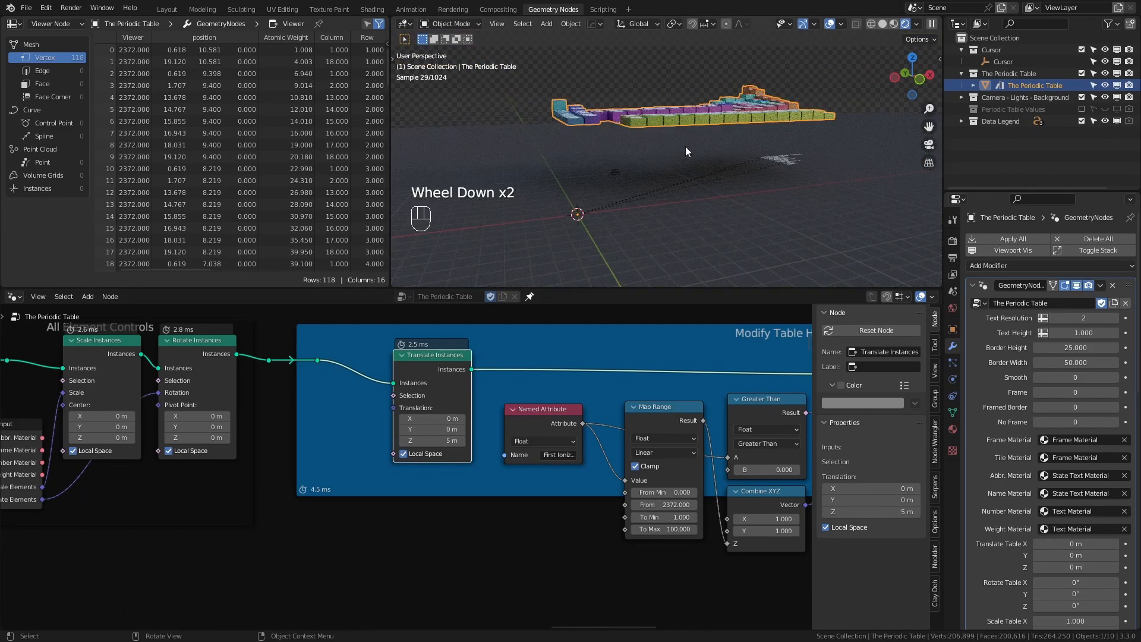
Step: Add an Equal compare node linked to the Selection of Translate Instances and set its data type to Float
scroll(449, 379, "up", 2)
left_click_drag(391, 388, 344, 571)
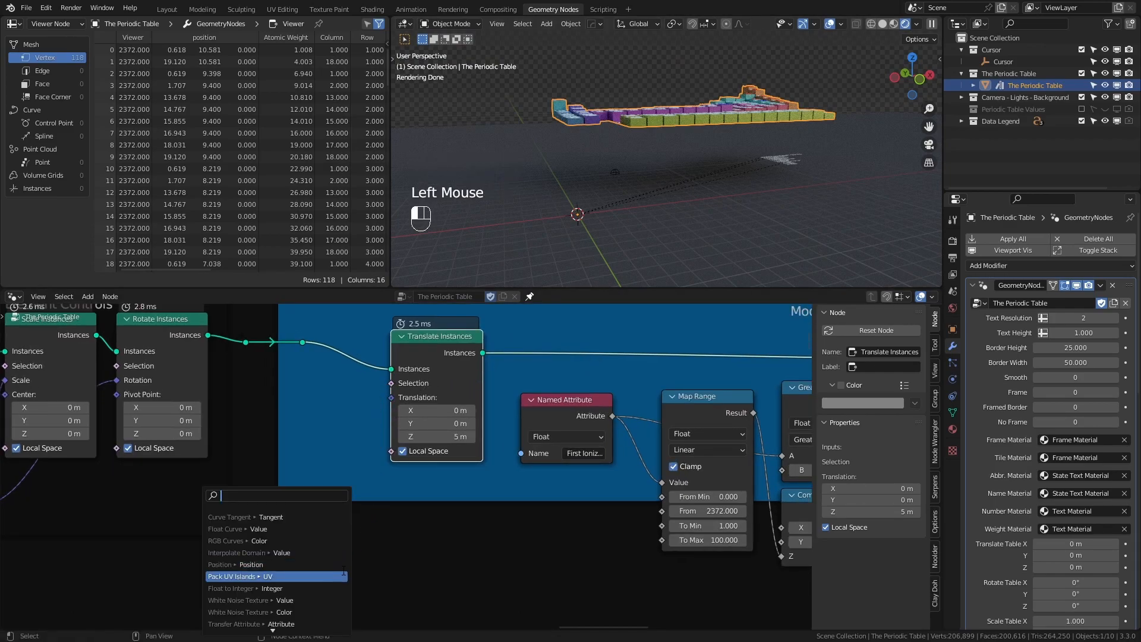
type("equal")
key("Return")
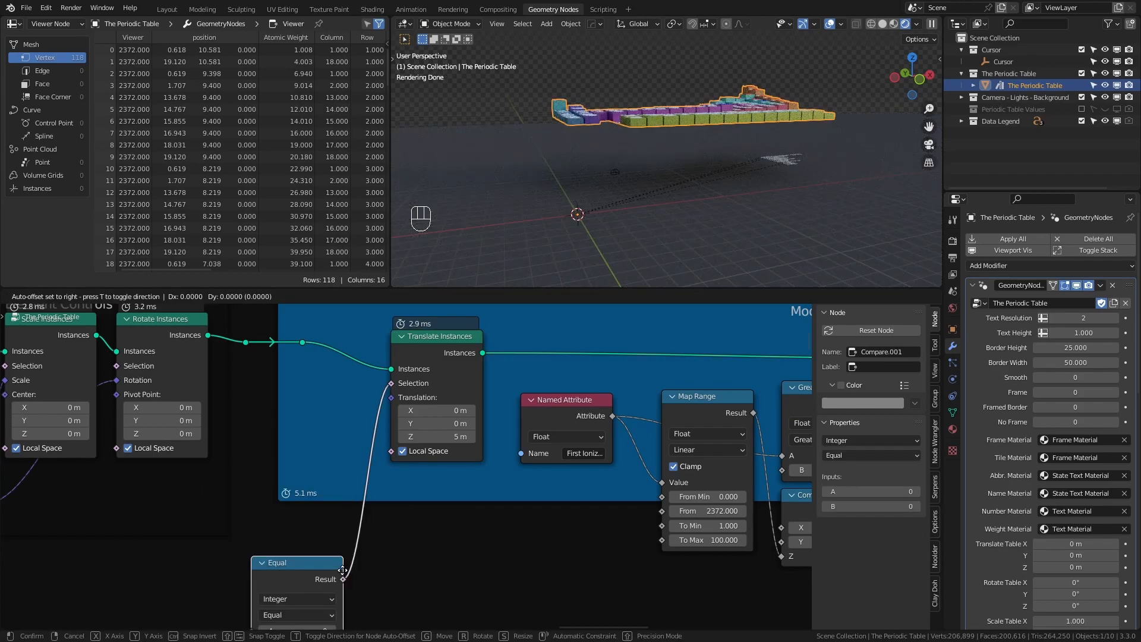
left_click(351, 569)
middle_click_drag(350, 569, 352, 443)
scroll(351, 433, "up", 3)
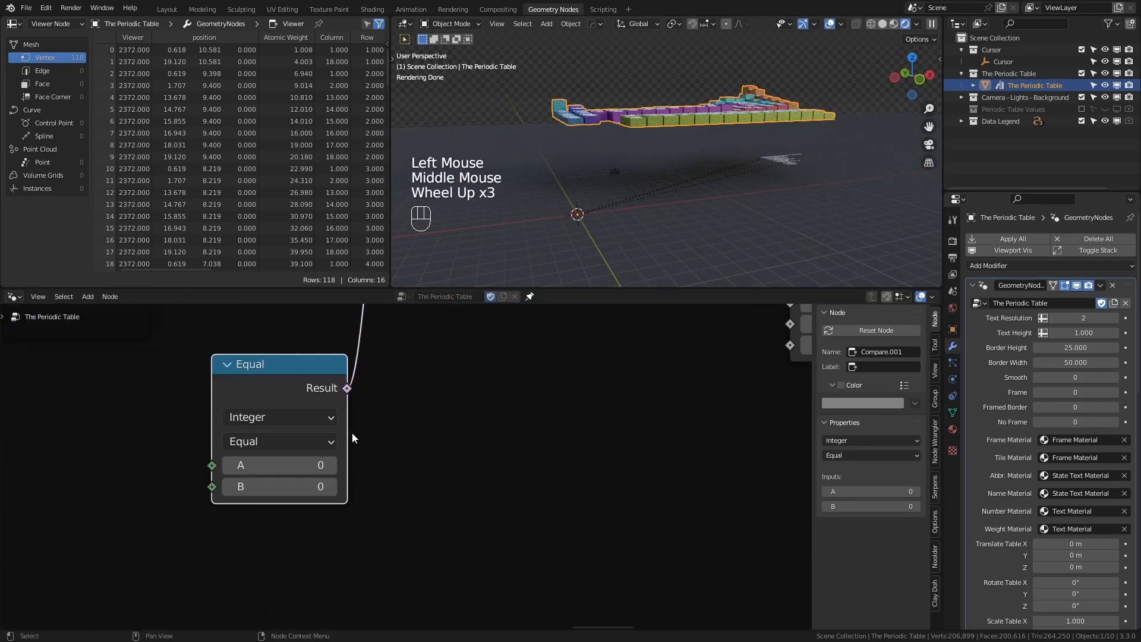
left_click(312, 418)
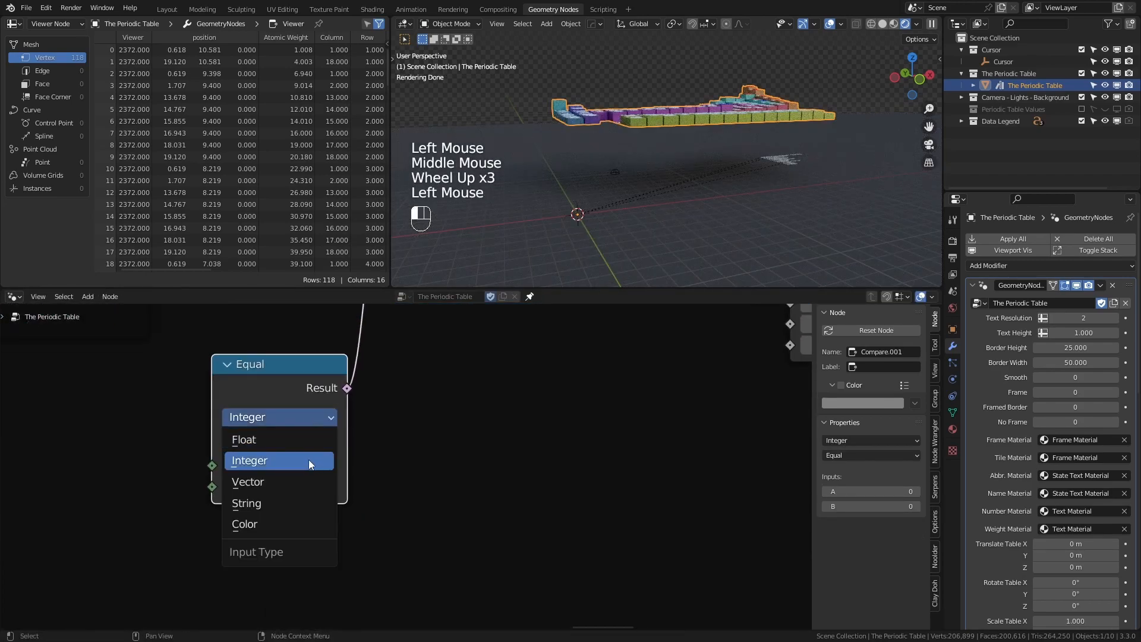
left_click(266, 442)
Step: Enter 1900 for A and B of the Equal node, return A to 0, and set Epsilon to 10
left_click(272, 463)
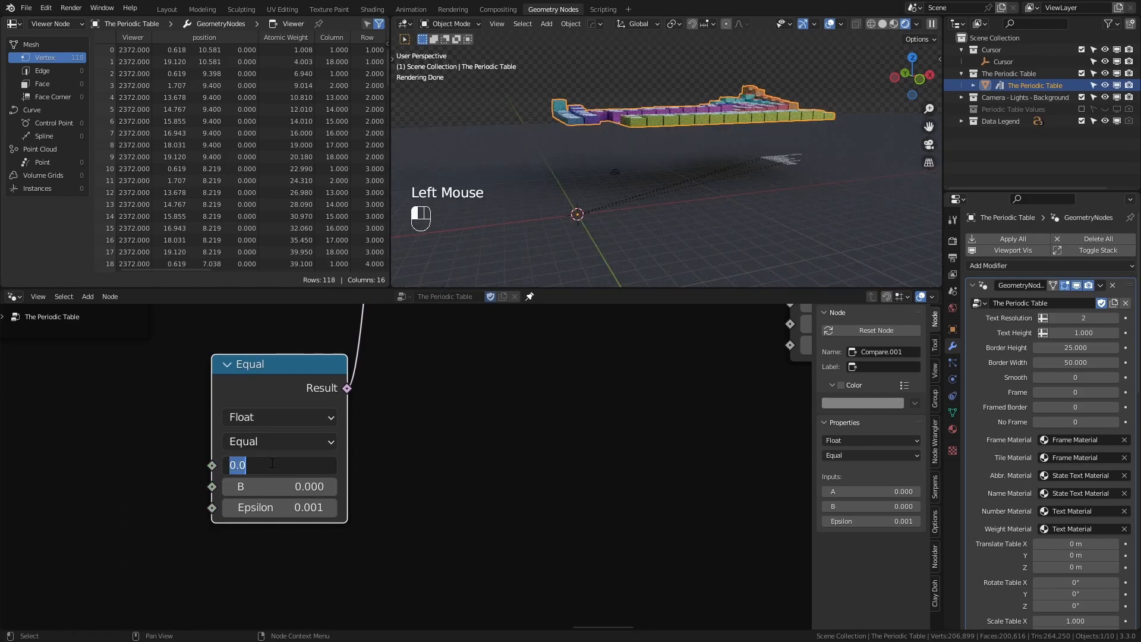
type("1900")
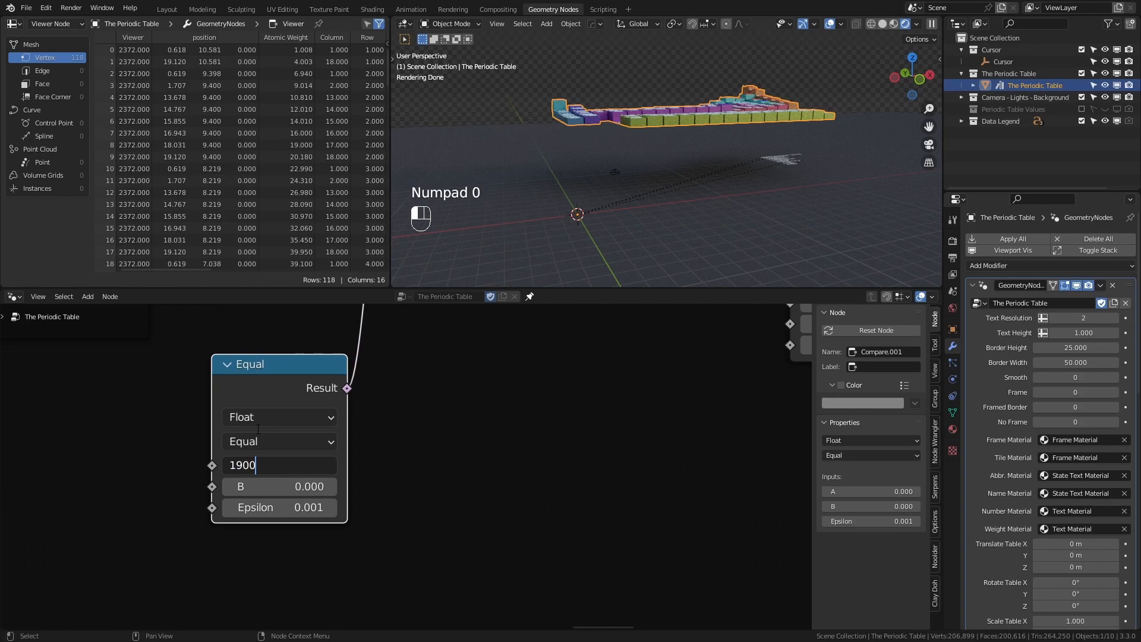
left_click(273, 485)
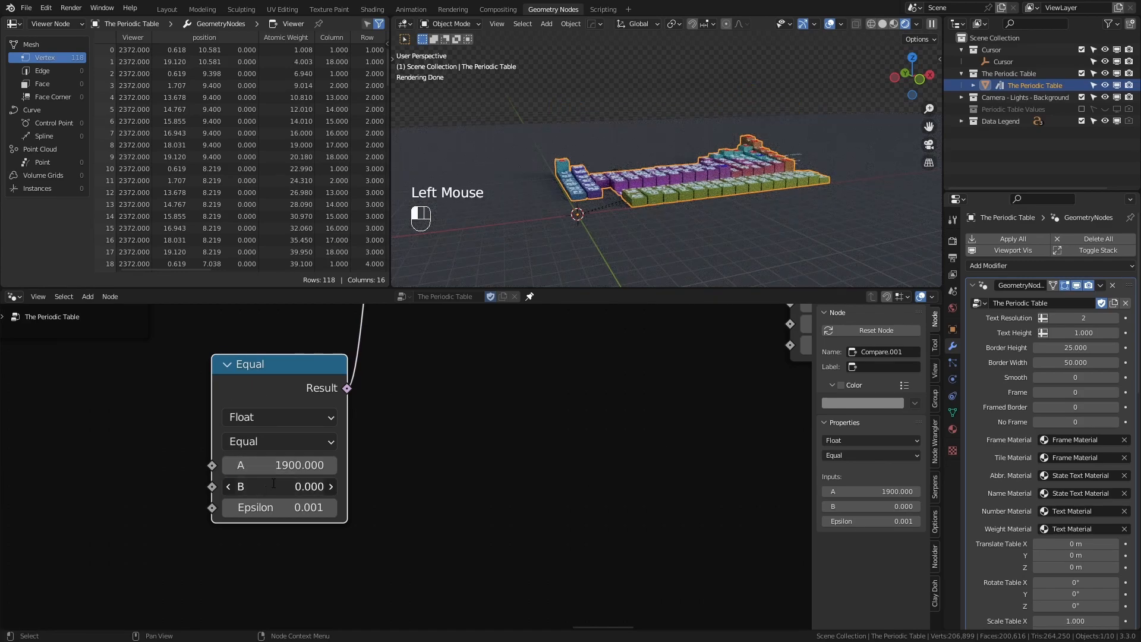
type("1900")
key("Return")
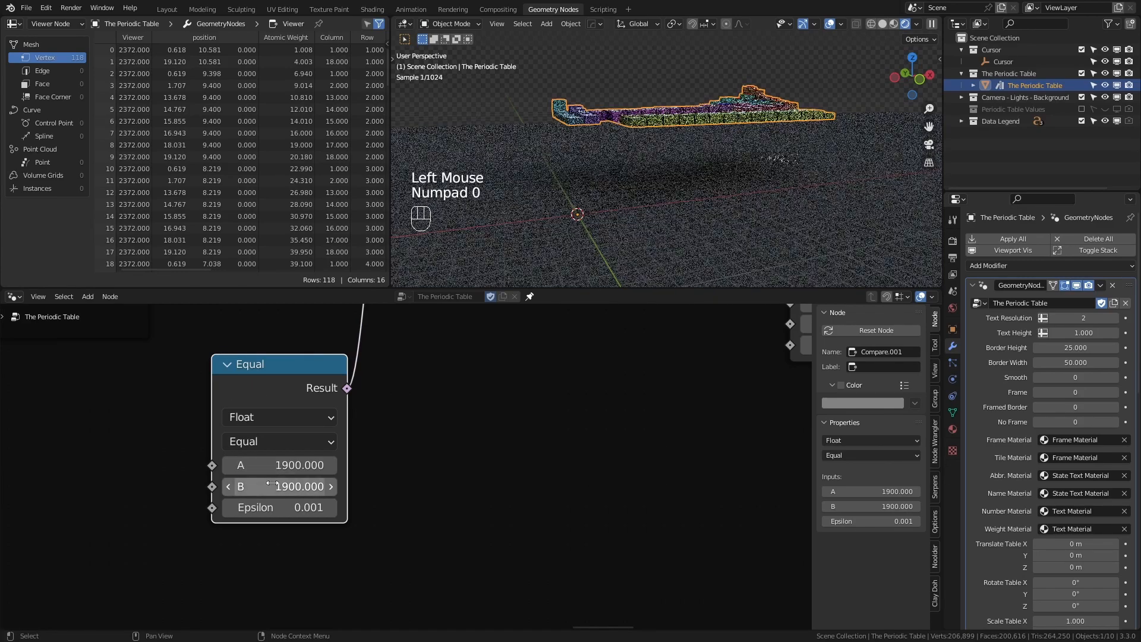
left_click(271, 469)
type("0")
key("Return")
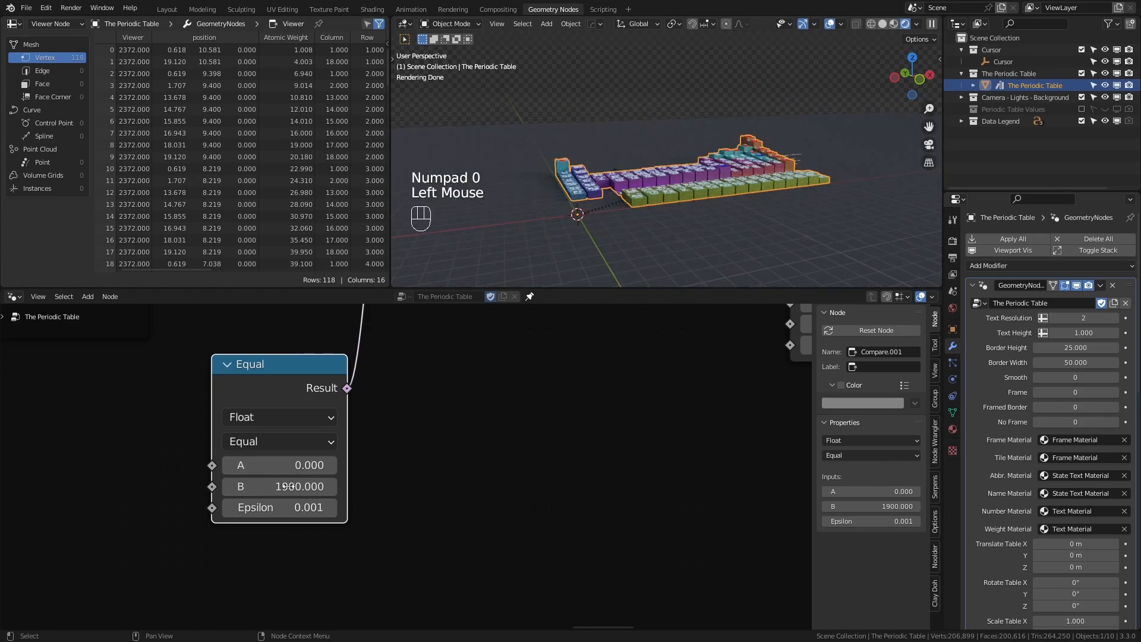
double_click(271, 504)
type("10")
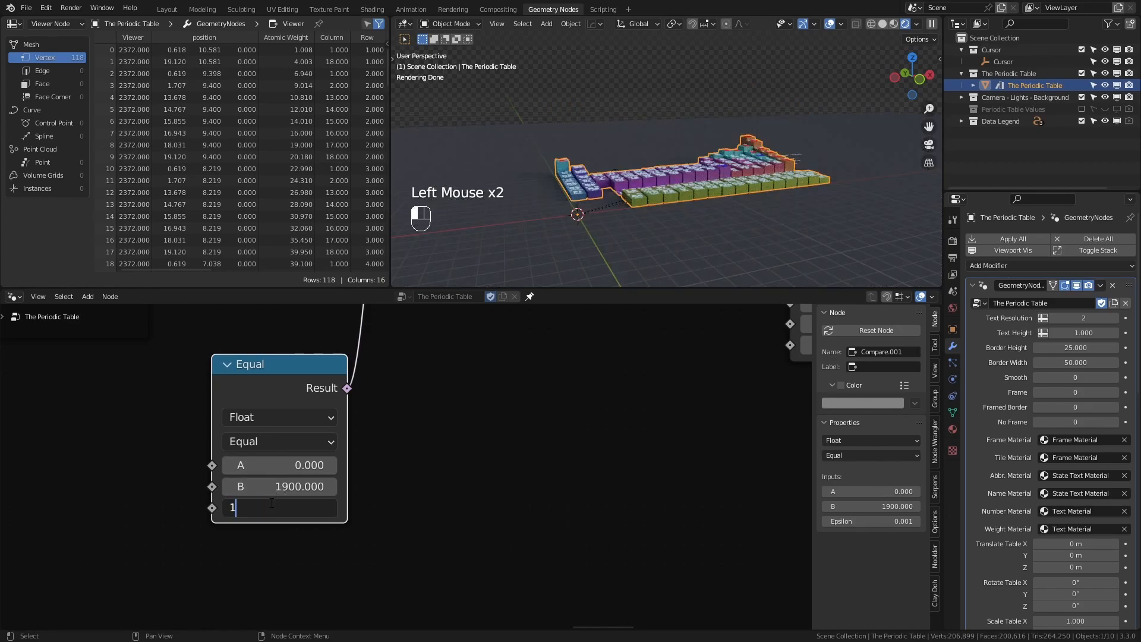
key("Return")
Step: Add a Named Attribute node reading Year Discovered and link it to input A of the Equal node
middle_click_drag(237, 467, 389, 478)
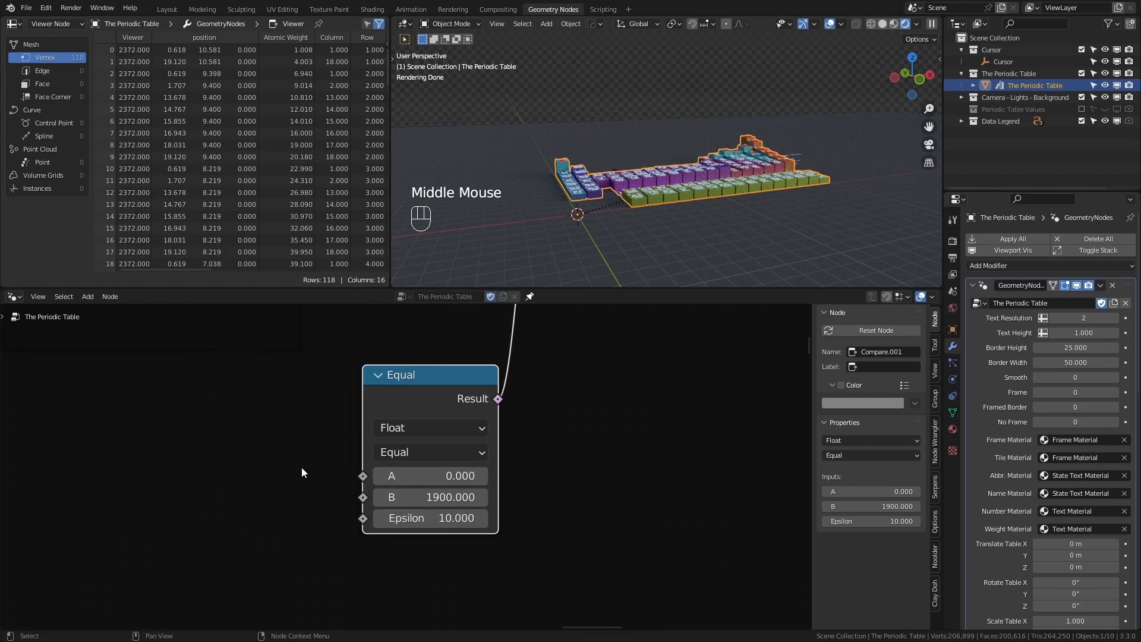
key("shift+a")
mouse_move(202, 444)
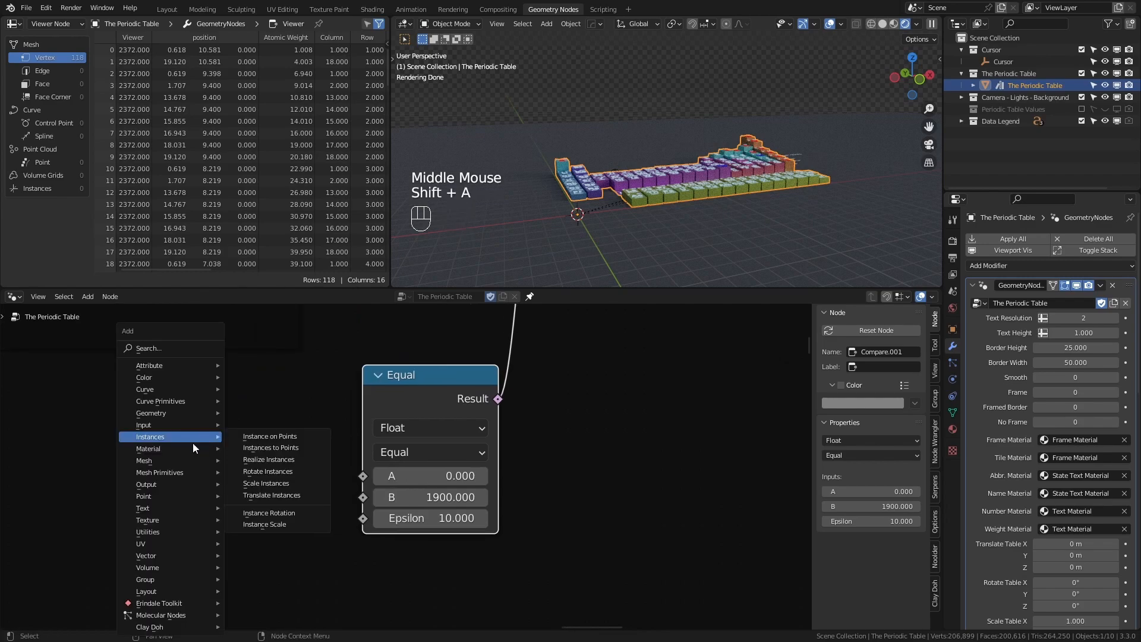
mouse_move(199, 425)
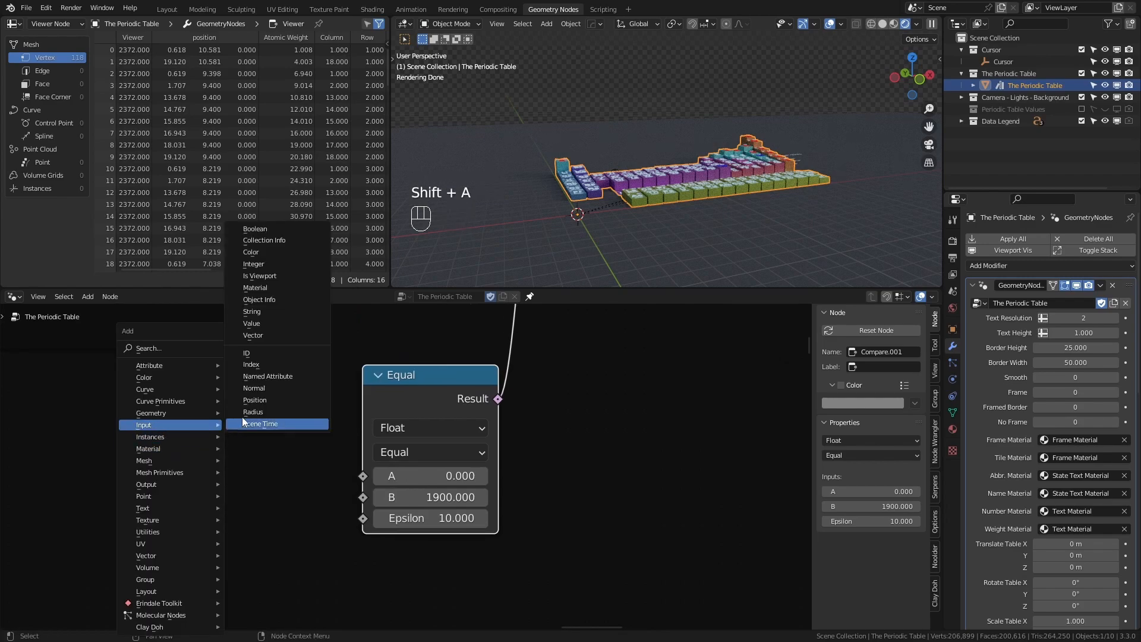
left_click(239, 383)
left_click(71, 421)
left_click(210, 511)
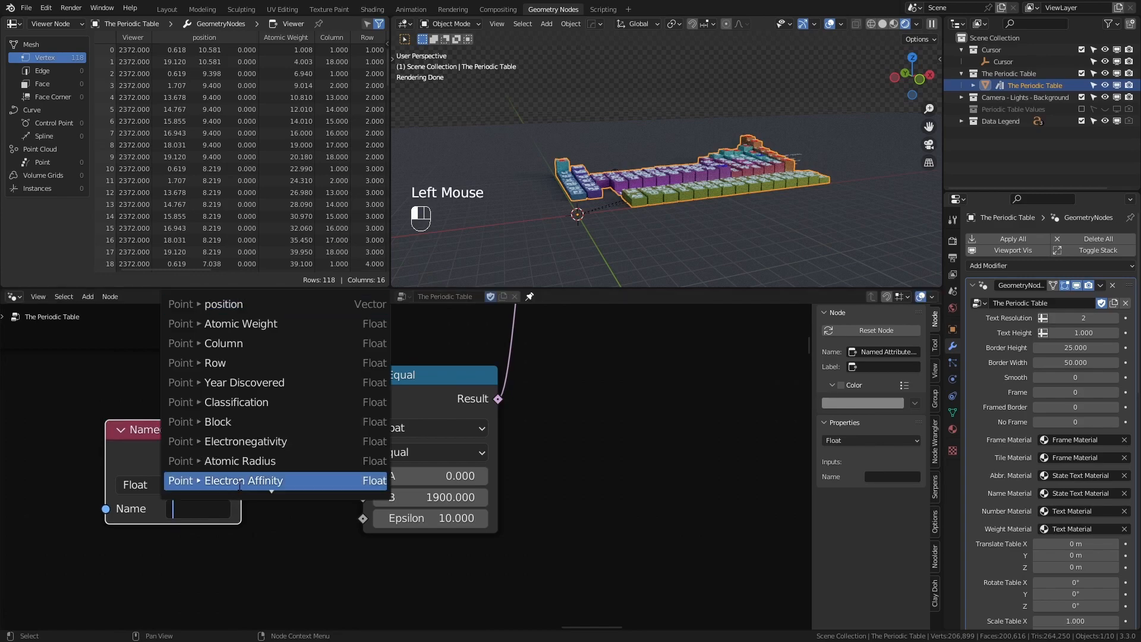
left_click(250, 384)
left_click_drag(243, 457, 363, 475)
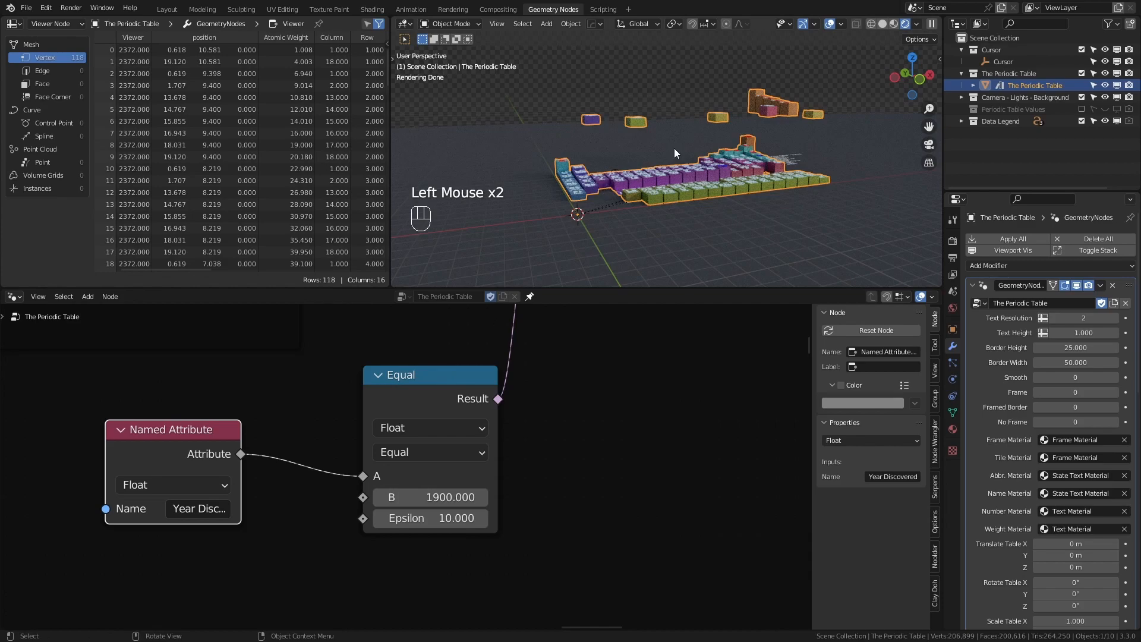
Step: Examine from several angles which elements are raised by the Year Discovered comparison
middle_click_drag(676, 148, 622, 166)
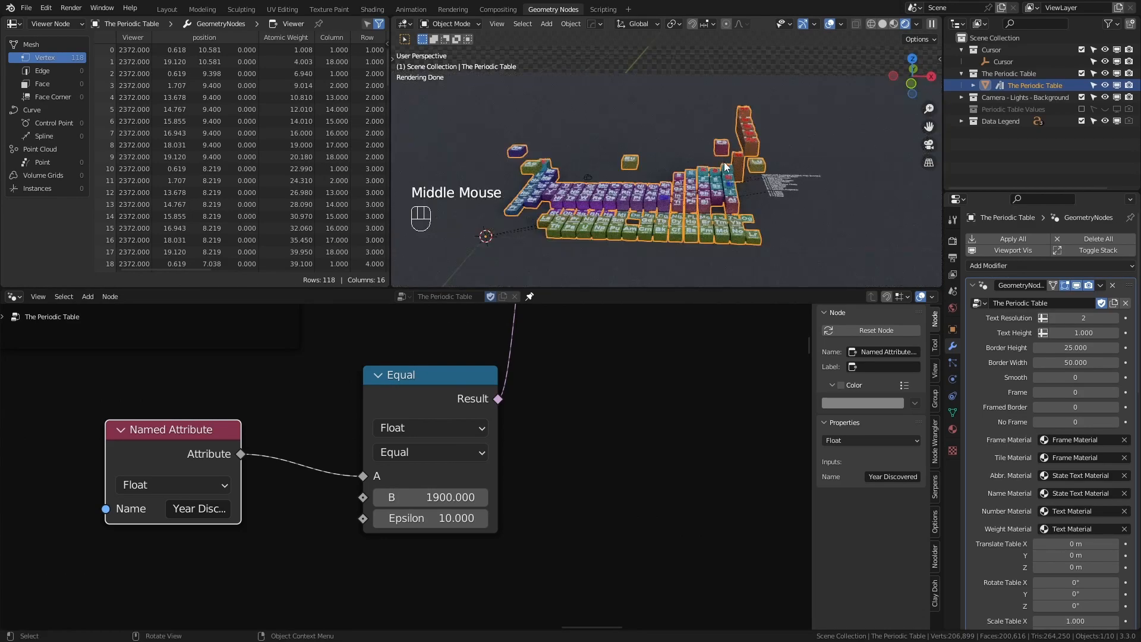
scroll(721, 158, "up", 2)
middle_click_drag(721, 158, 700, 118)
scroll(652, 129, "down", 1)
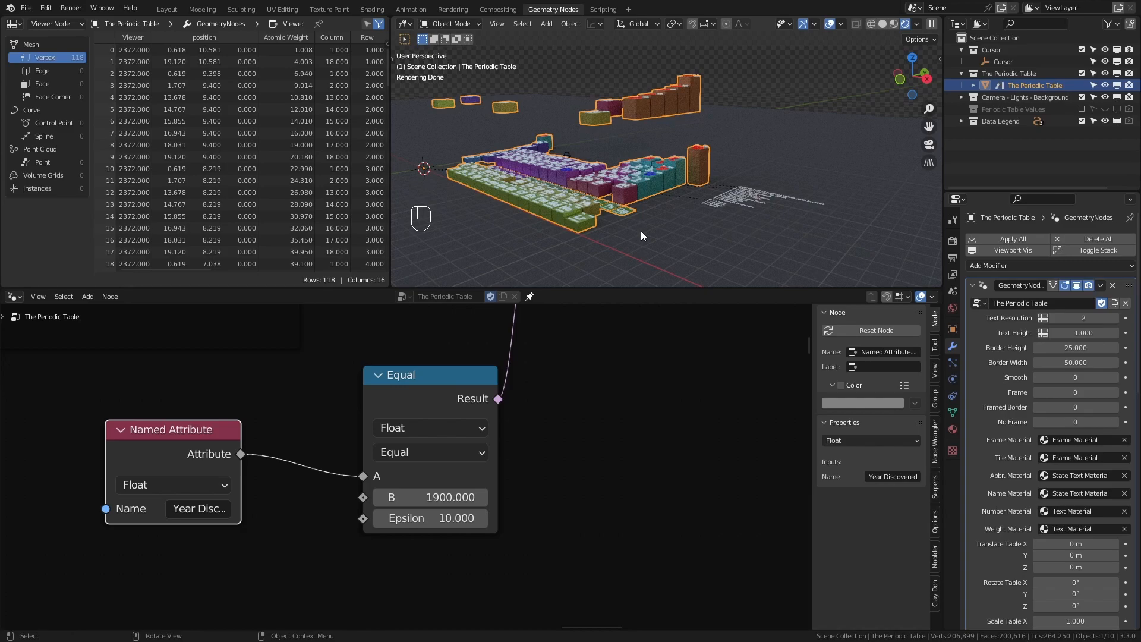
middle_click_drag(641, 232, 718, 207)
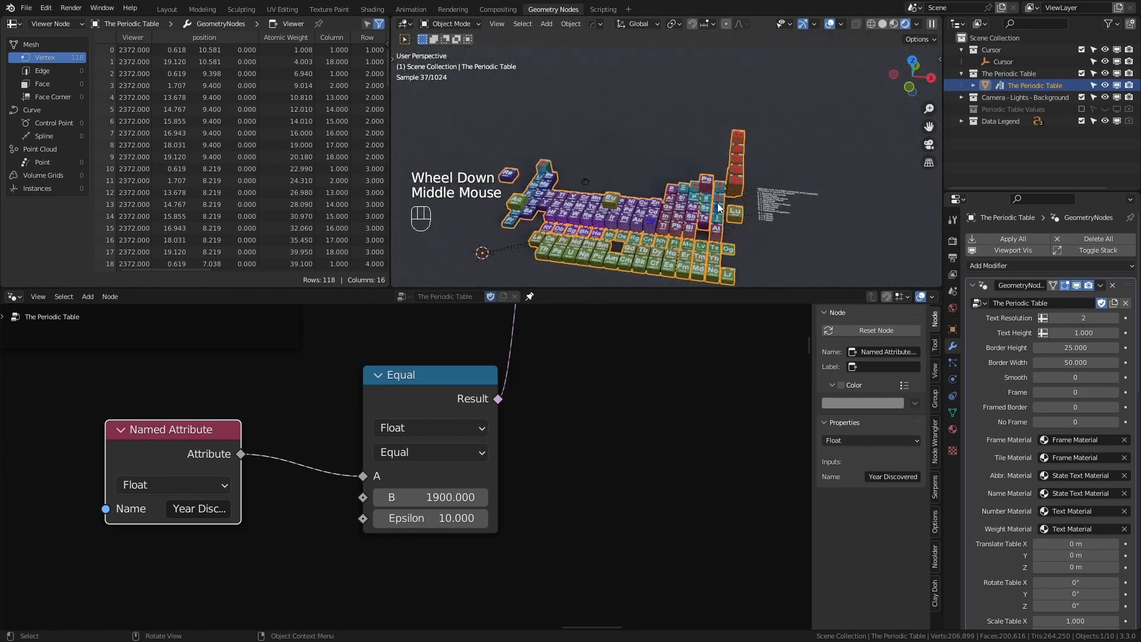
middle_click_drag(727, 162, 761, 153)
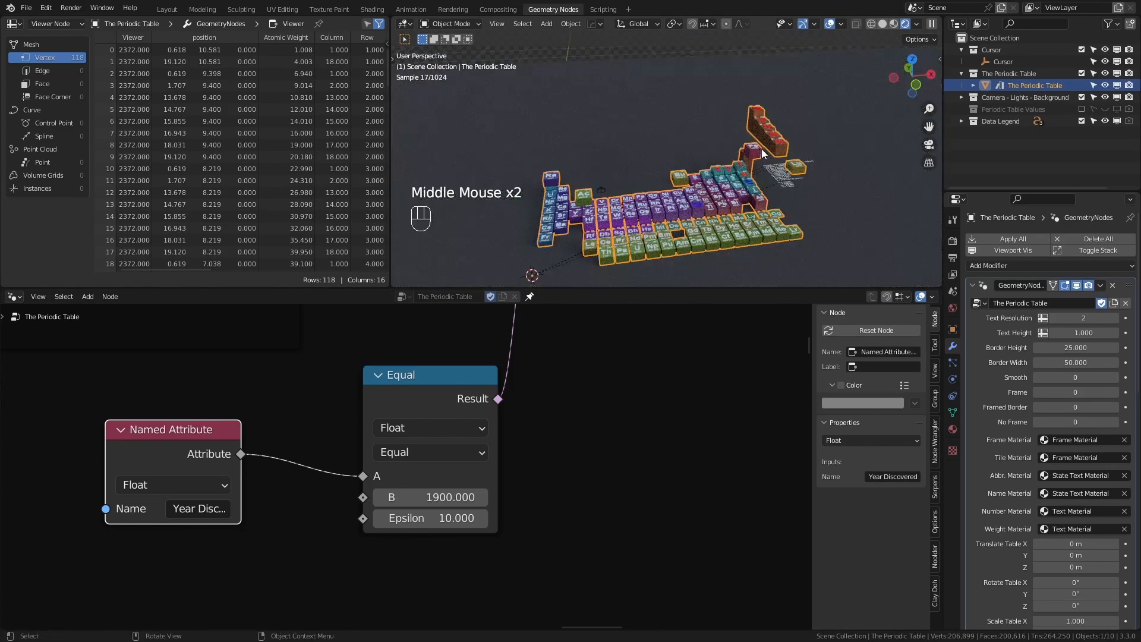
scroll(764, 147, "up", 1)
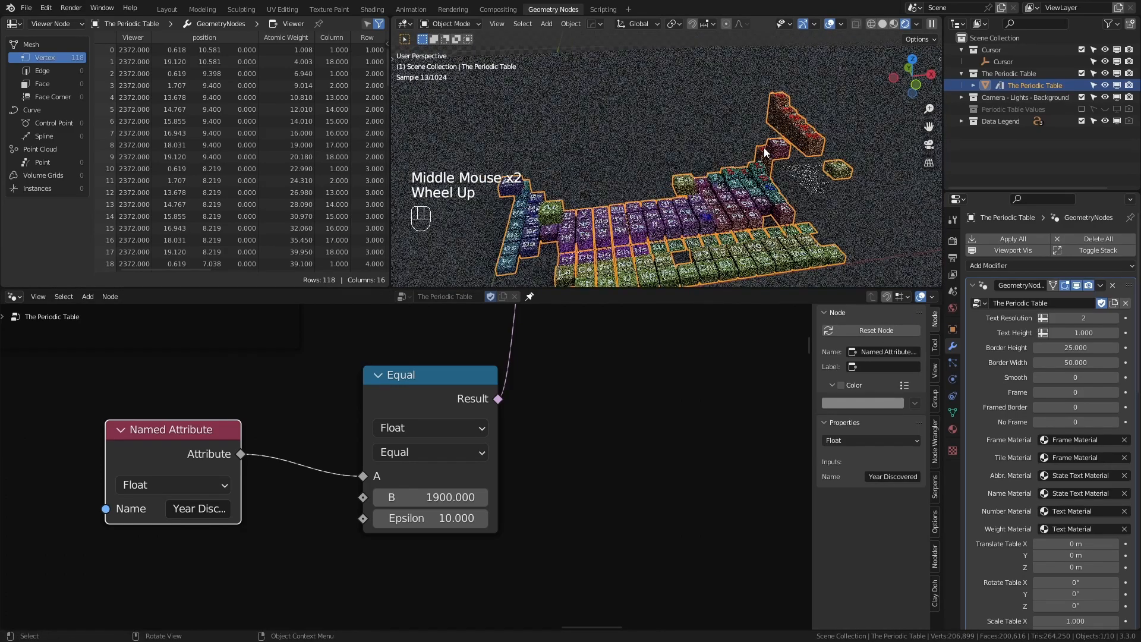
left_click(437, 498)
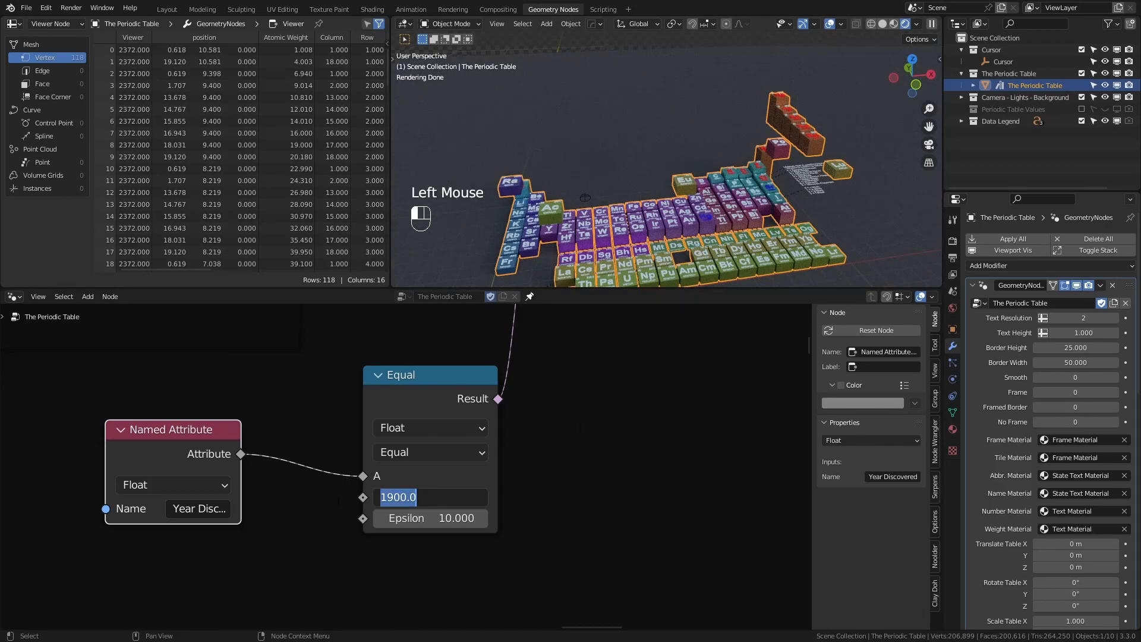
key("Return")
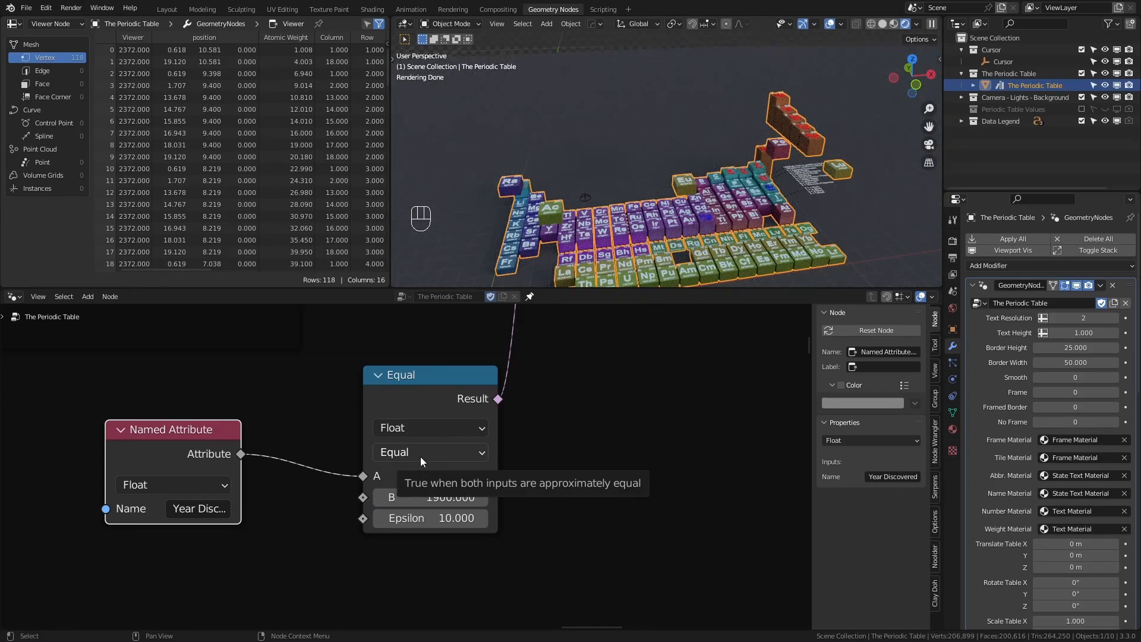
Step: Change the comparison to Less Than or Equal with B set to 0 and check the raised elements
left_click(419, 456)
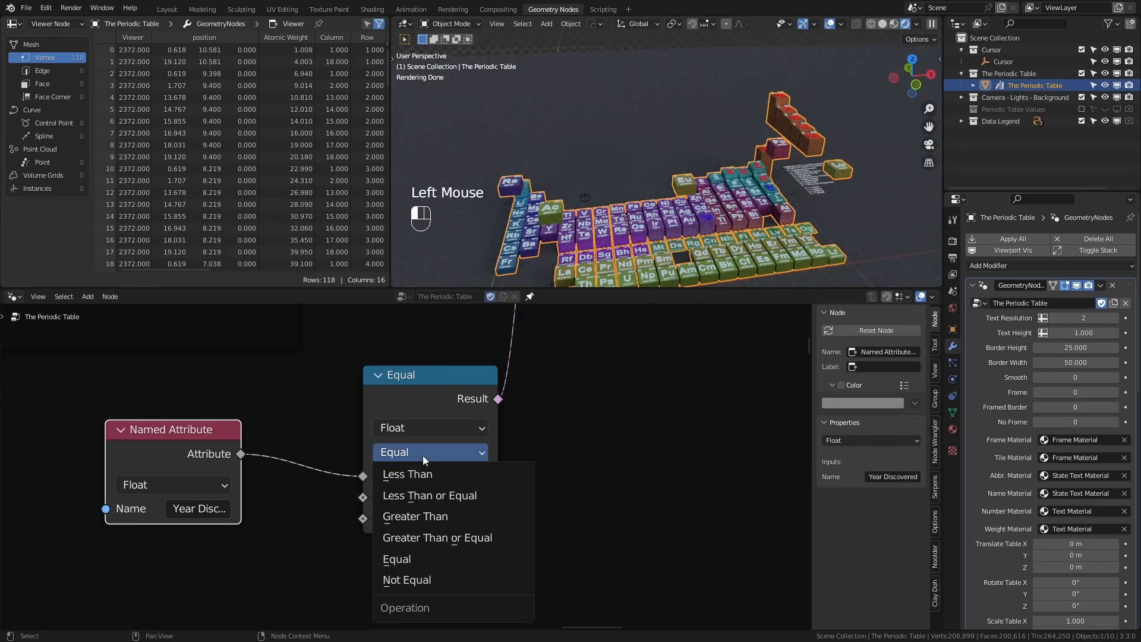
left_click(454, 495)
left_click(422, 501)
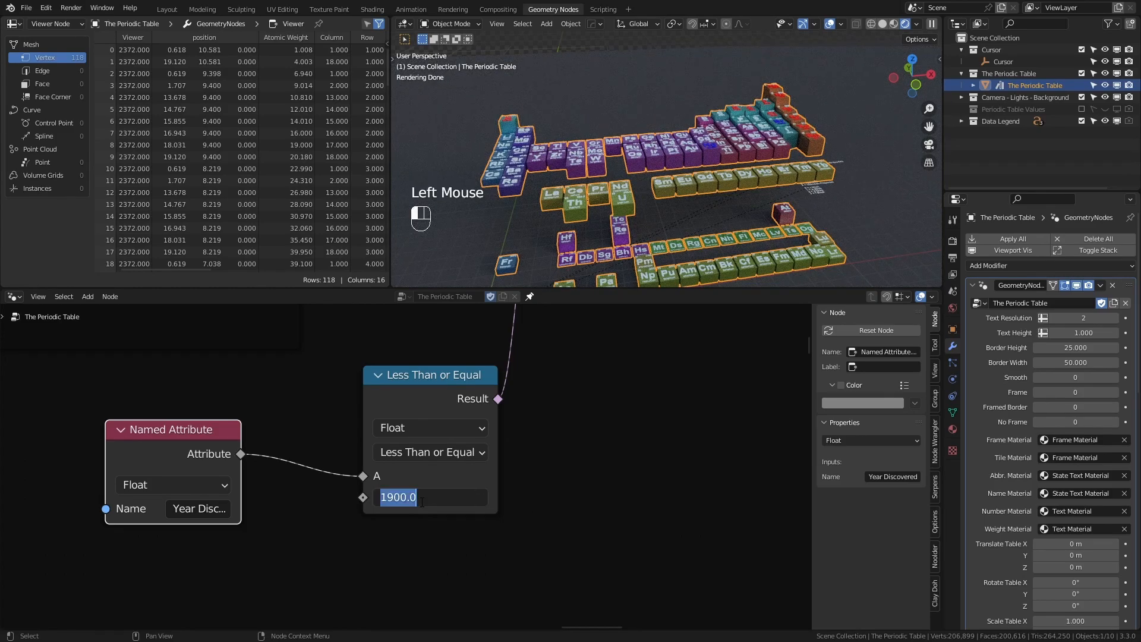
type("0")
key("Return")
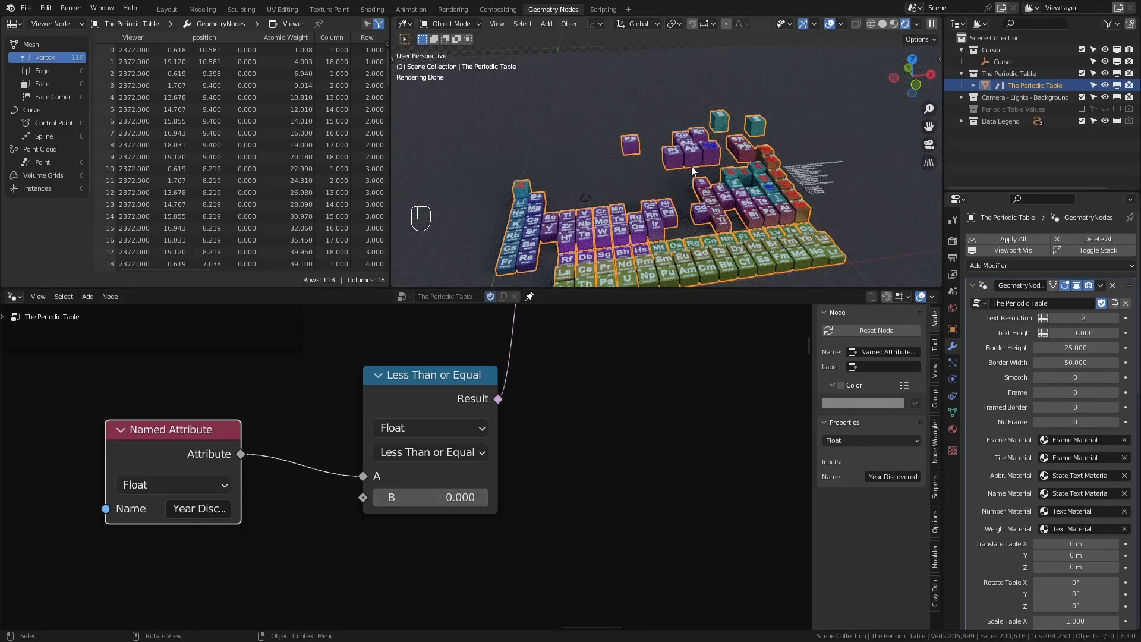
scroll(689, 170, "up", 2)
mouse_move(690, 170)
middle_mouse_down()
mouse_move(727, 162)
mouse_move(687, 168)
middle_mouse_up()
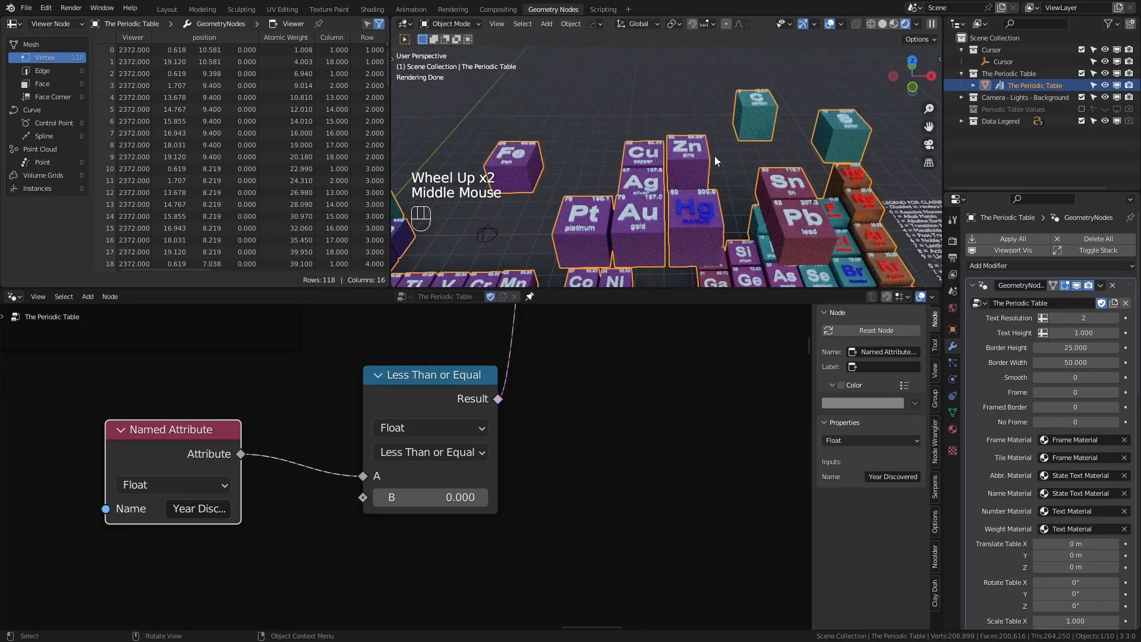
scroll(755, 135, "down", 2)
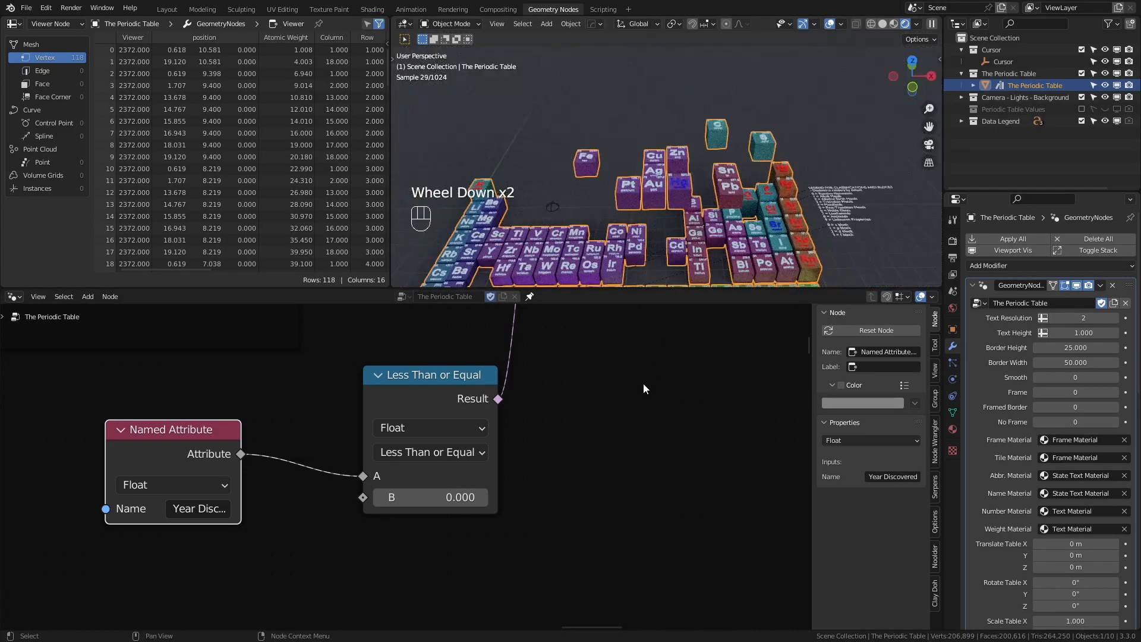
Step: Set the Enter Attribute Here node to Year Discovered and link the Attribute Statistic's Min output to the Viewer's Value
scroll(510, 504, "down", 2)
middle_click_drag(510, 504, 549, 412)
scroll(549, 413, "down", 2)
middle_click_drag(501, 482, 463, 499)
scroll(469, 569, "up", 2)
scroll(198, 529, "up", 2)
double_click(136, 552)
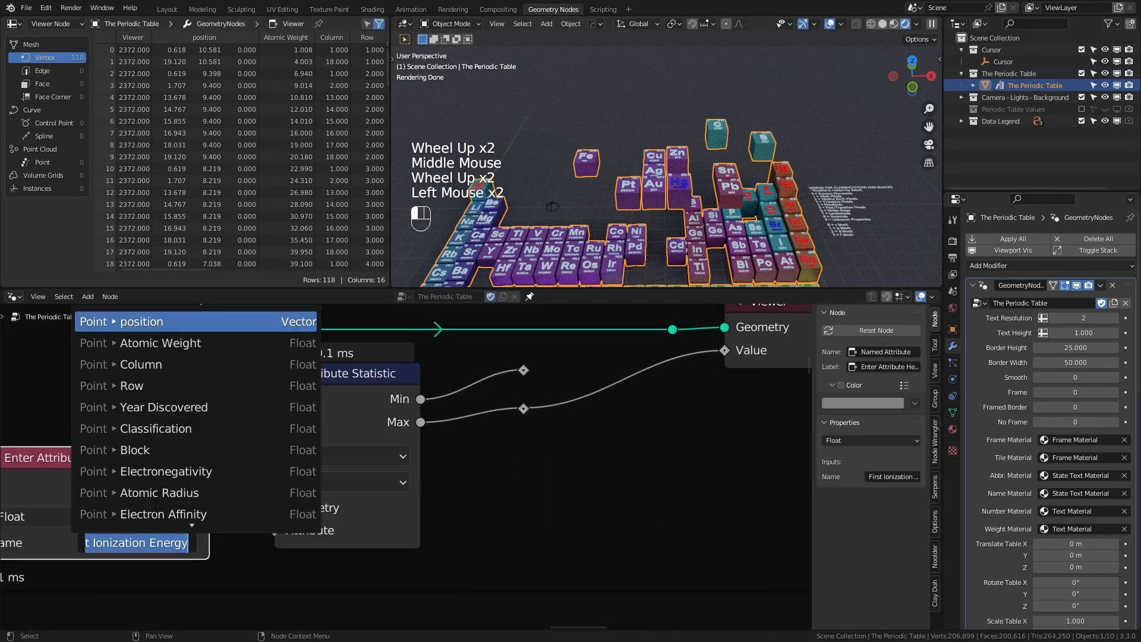
left_click(208, 407)
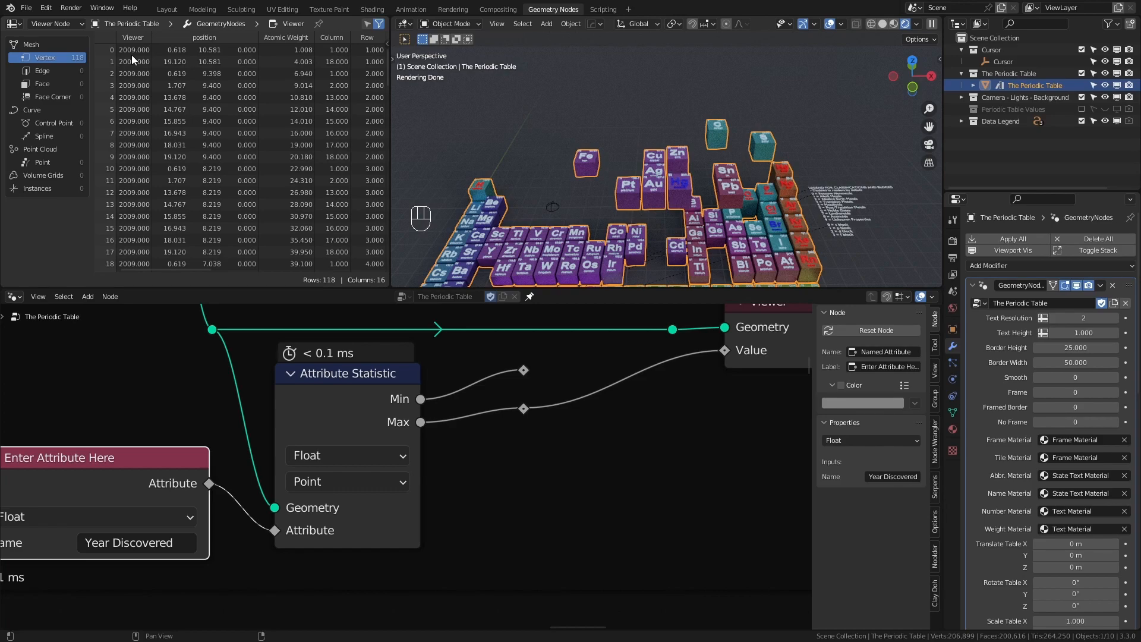
left_click_drag(523, 369, 724, 351)
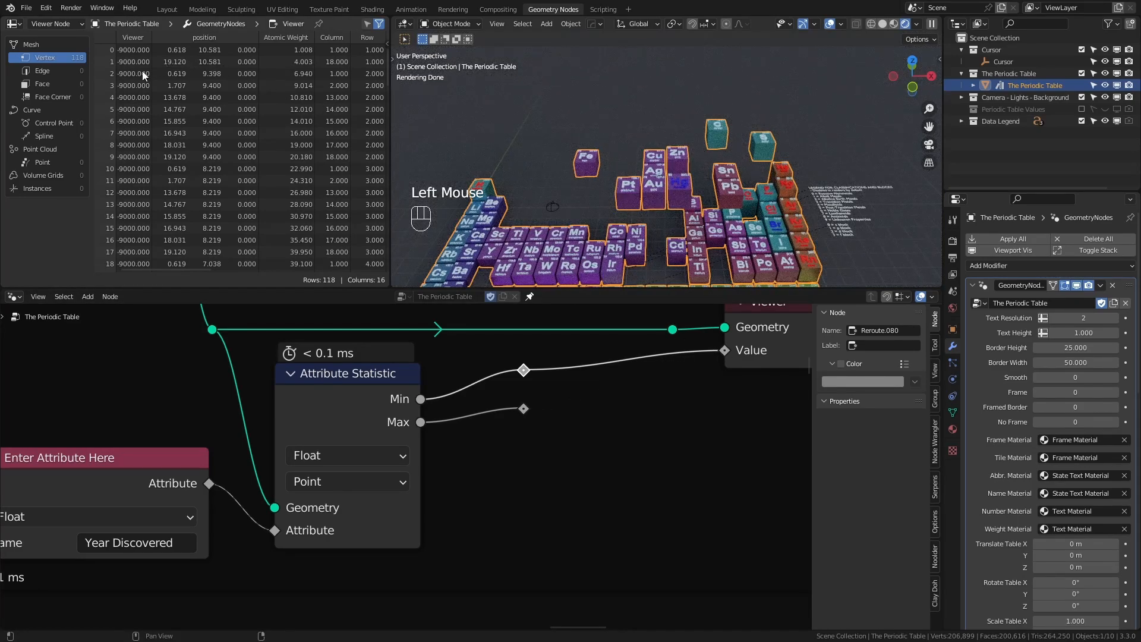
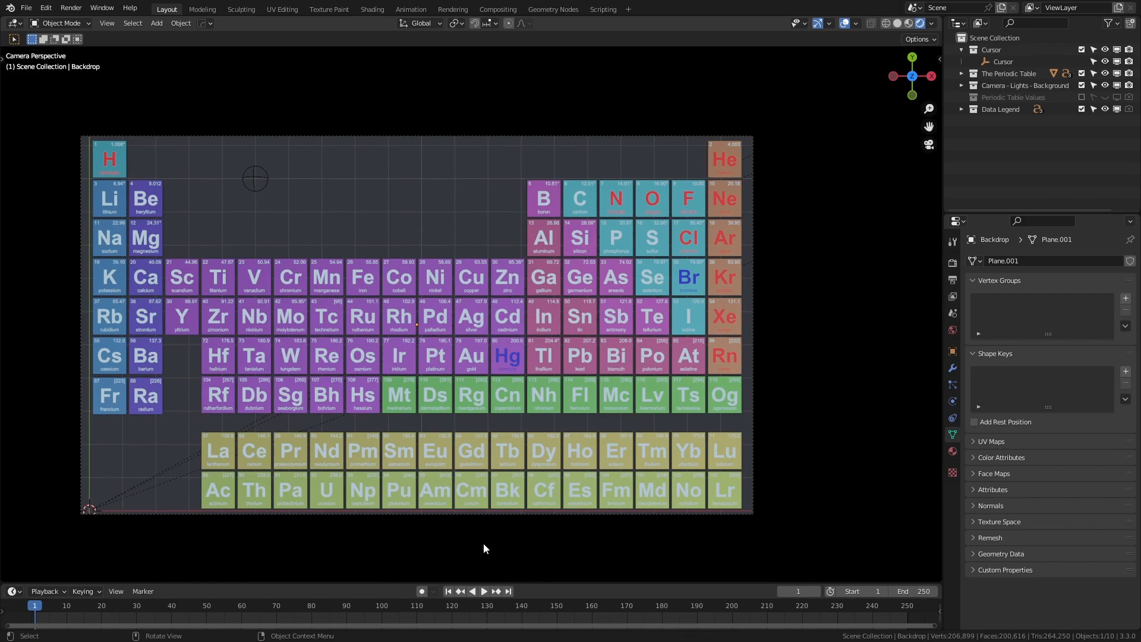
Step: Play the periodic table animation from frame 1 and pause it at frame 66 on the isolated halogens
left_click(485, 594)
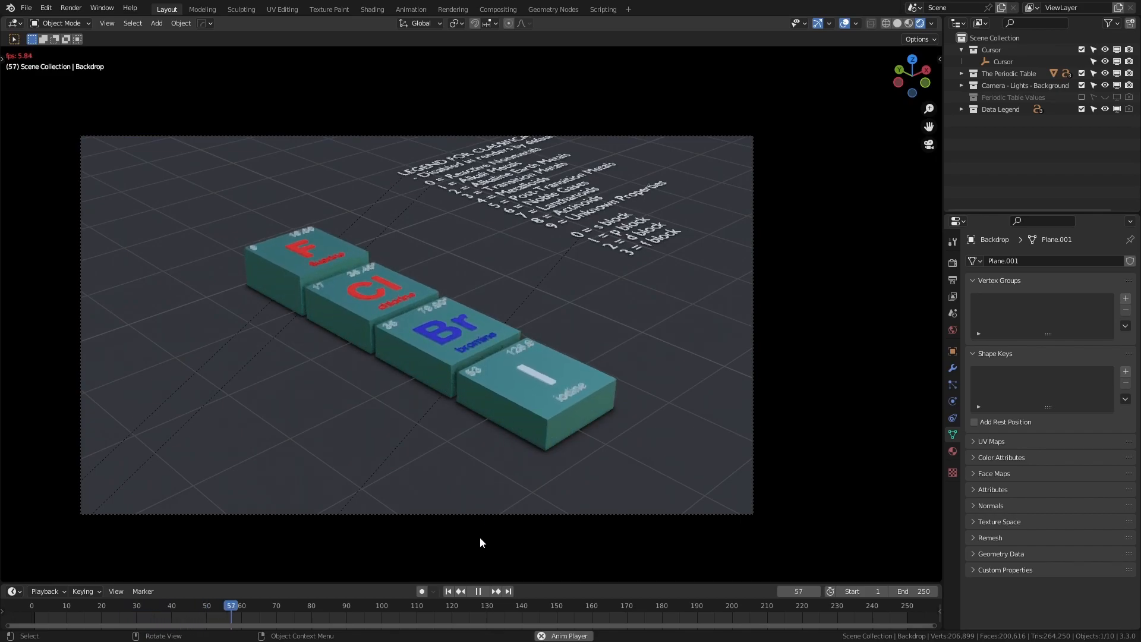
left_click(479, 587)
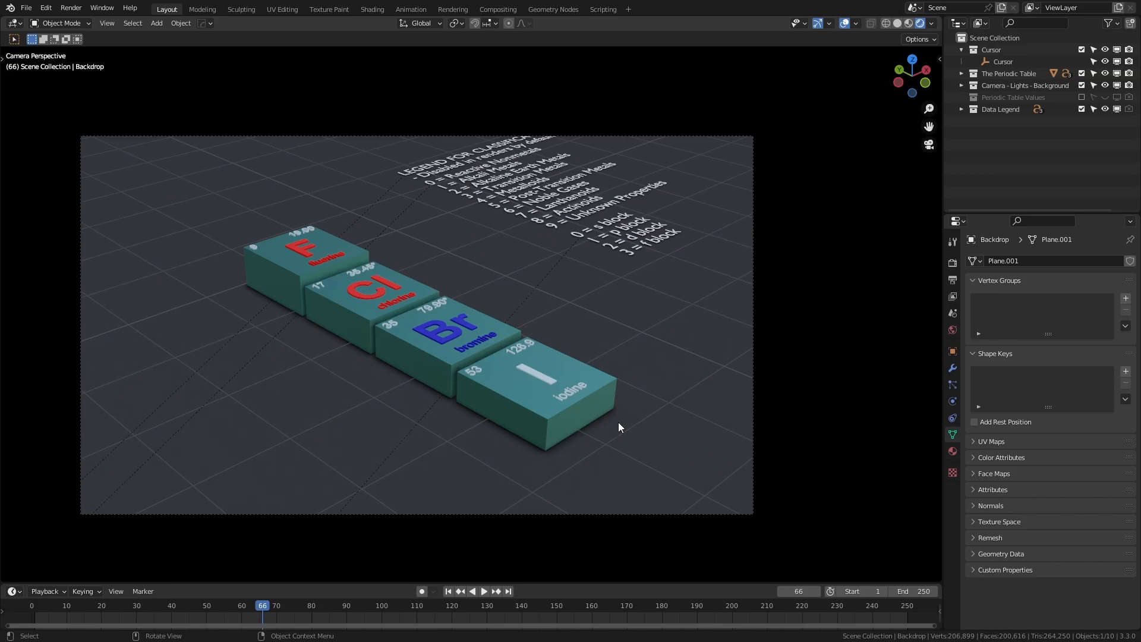
Step: Switch to the Geometry Nodes workspace and examine the Scale Instances nodes around the Modify Table Here frame
left_click(543, 10)
scroll(342, 521, "down", 1)
middle_click_drag(322, 475, 387, 372)
middle_click_drag(484, 399, 472, 431)
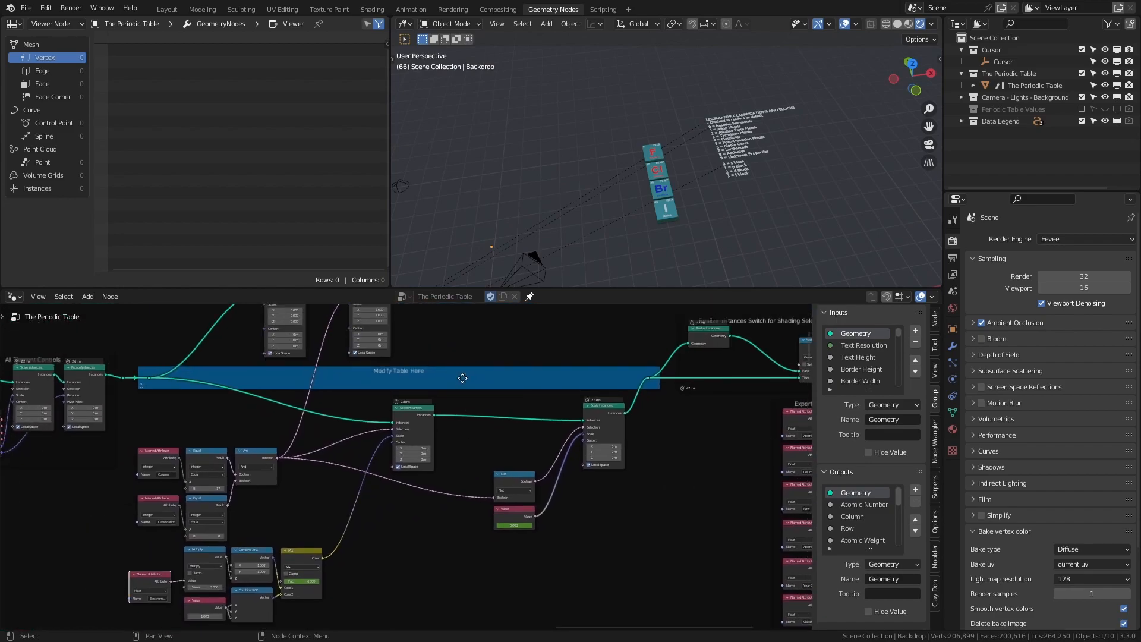
middle_click_drag(420, 335, 453, 433)
scroll(466, 437, "up", 2)
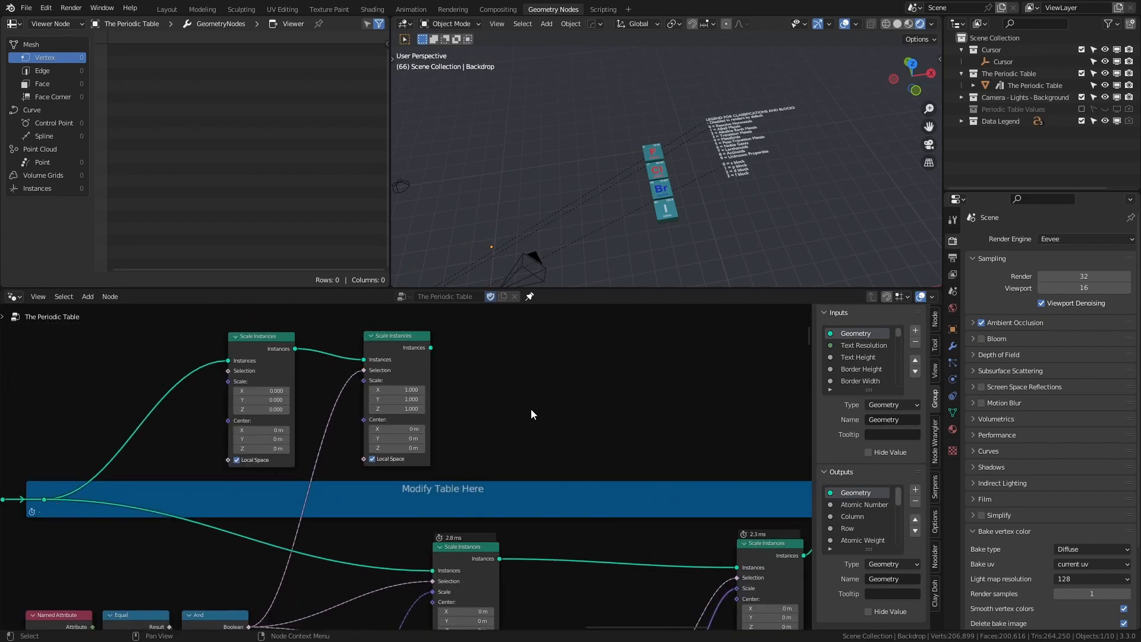
Step: Link the start reroute of the Modify Table Here frame straight to its end reroute and return to frame 1
scroll(607, 365, "down", 2)
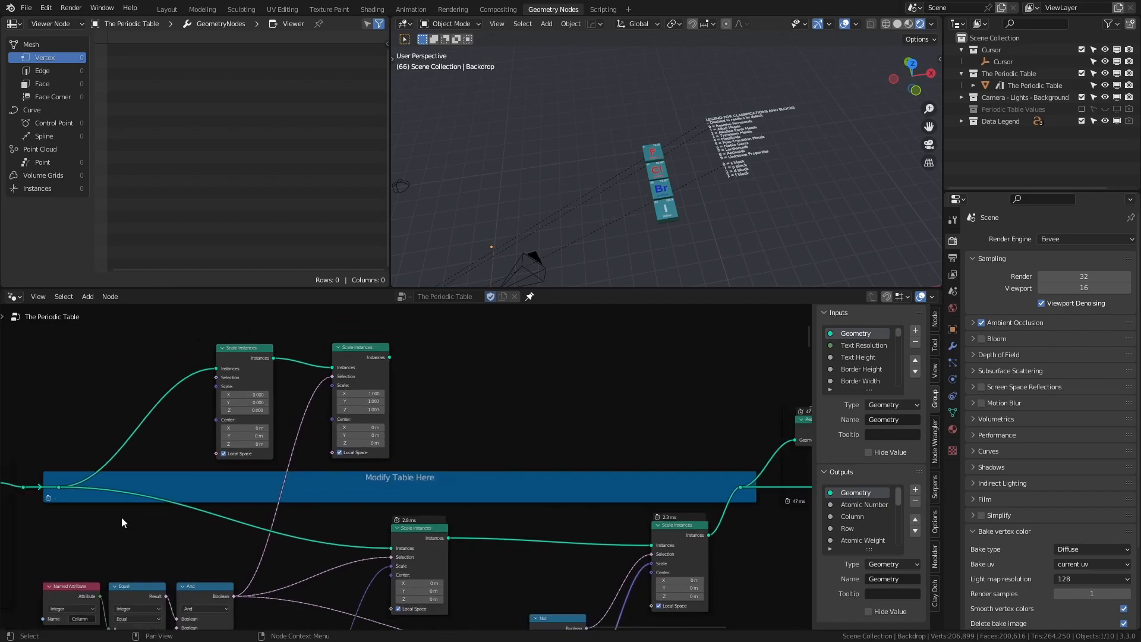
left_click_drag(58, 487, 743, 476)
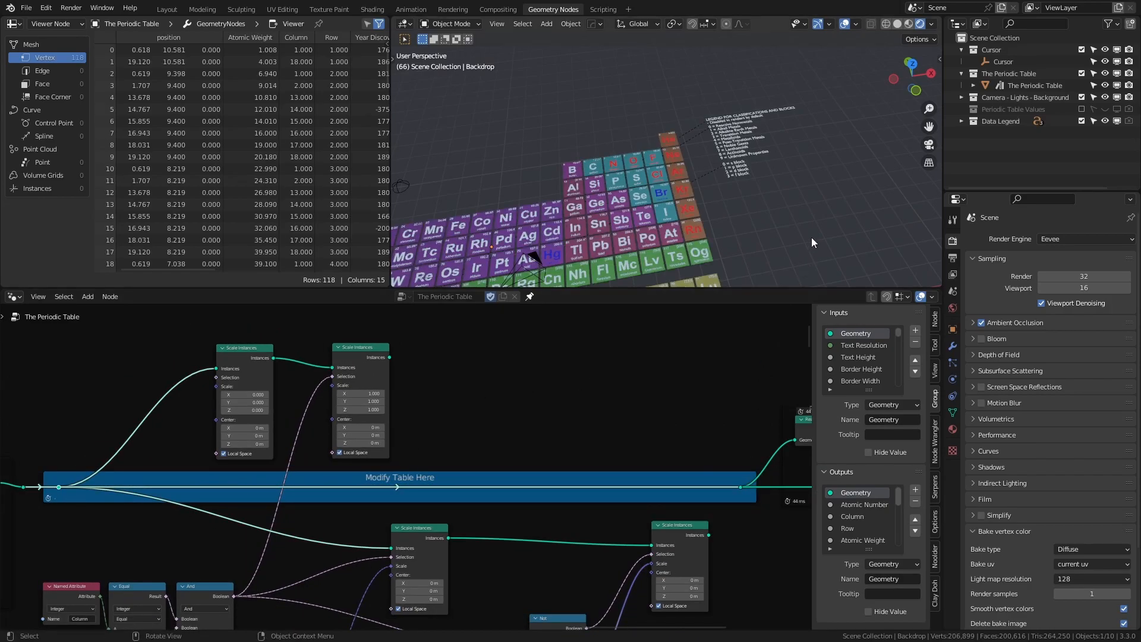
key("shift+Left")
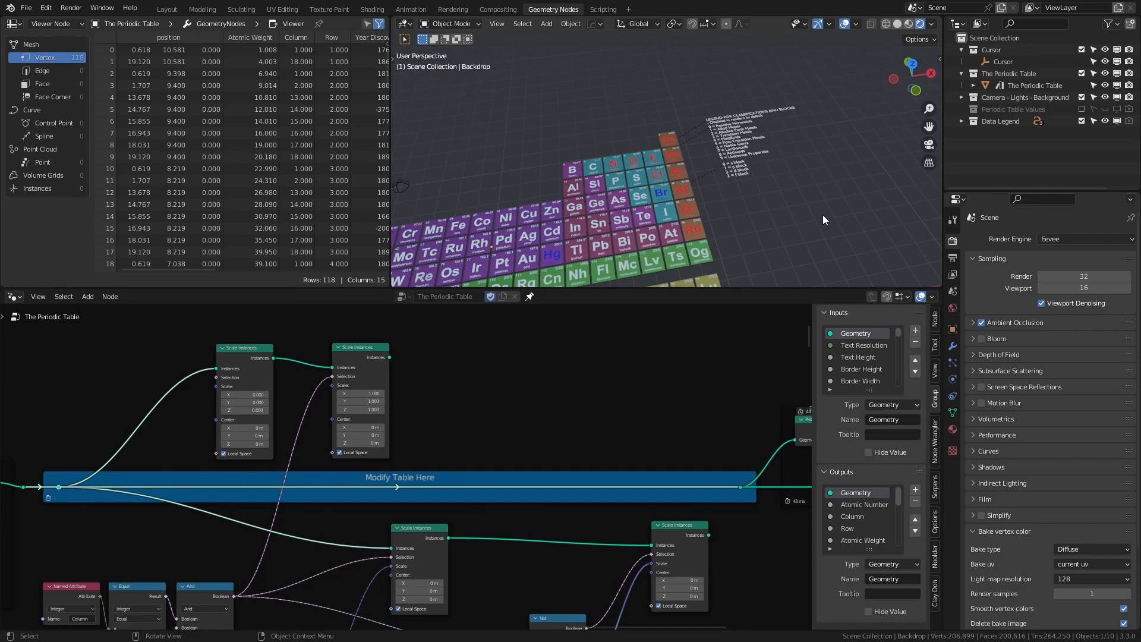
Step: Look through the camera and fit the whole periodic table in the viewport
key("KP_0")
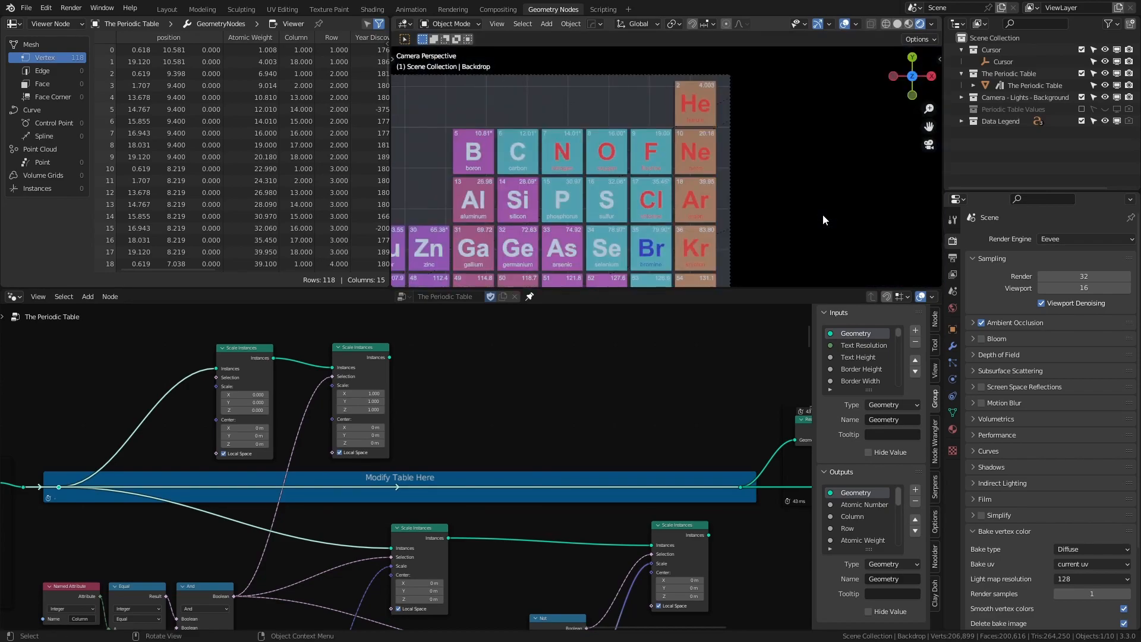
middle_click_drag(516, 161, 721, 109, "shift")
scroll(649, 208, "down", 5)
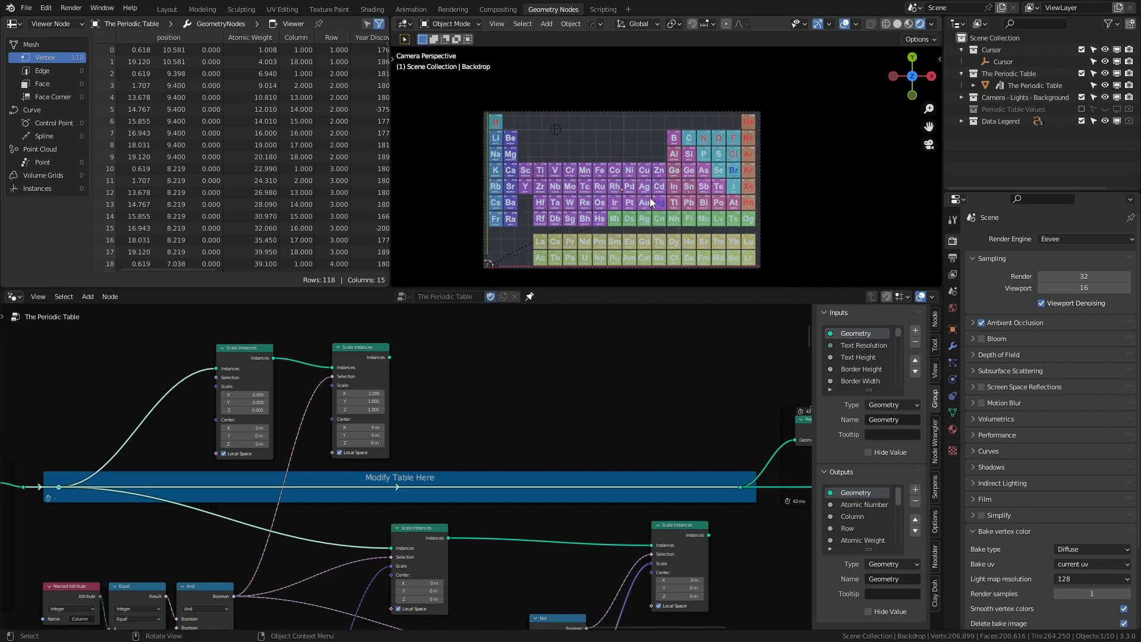
Step: Link the Instances output of the upper zero-scale Scale Instances node to the frame's end reroute
scroll(366, 373, "up", 2)
middle_click_drag(304, 404, 430, 462)
scroll(407, 467, "up", 5)
middle_click_drag(358, 437, 450, 468)
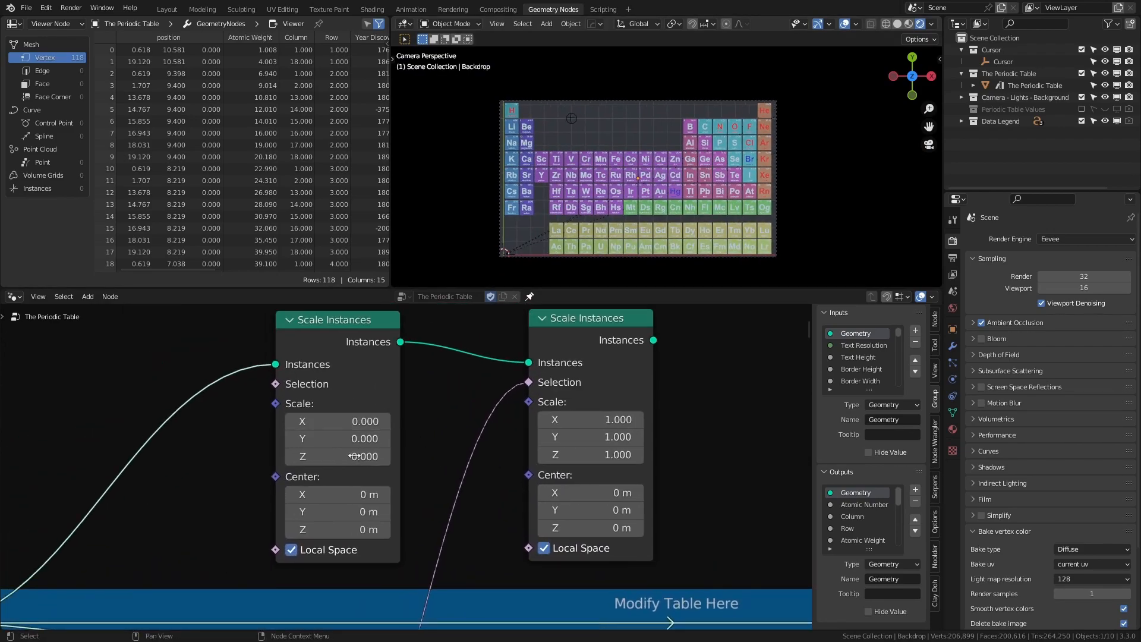
scroll(476, 386, "down", 5)
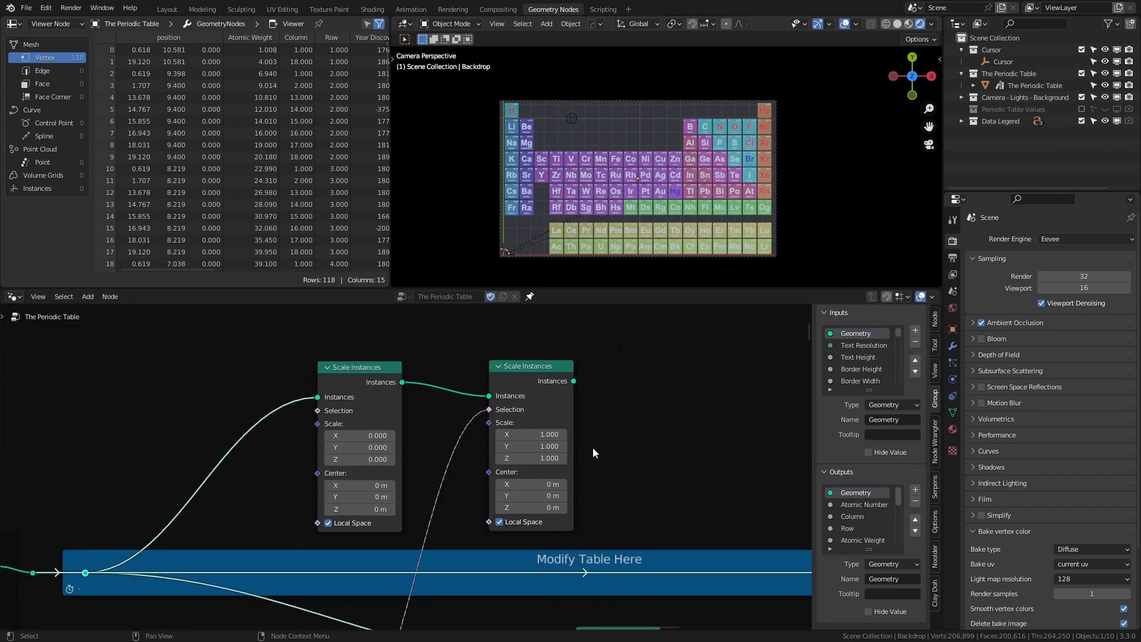
middle_click_drag(588, 451, 359, 365)
scroll(309, 378, "down", 4)
left_click_drag(231, 345, 737, 486)
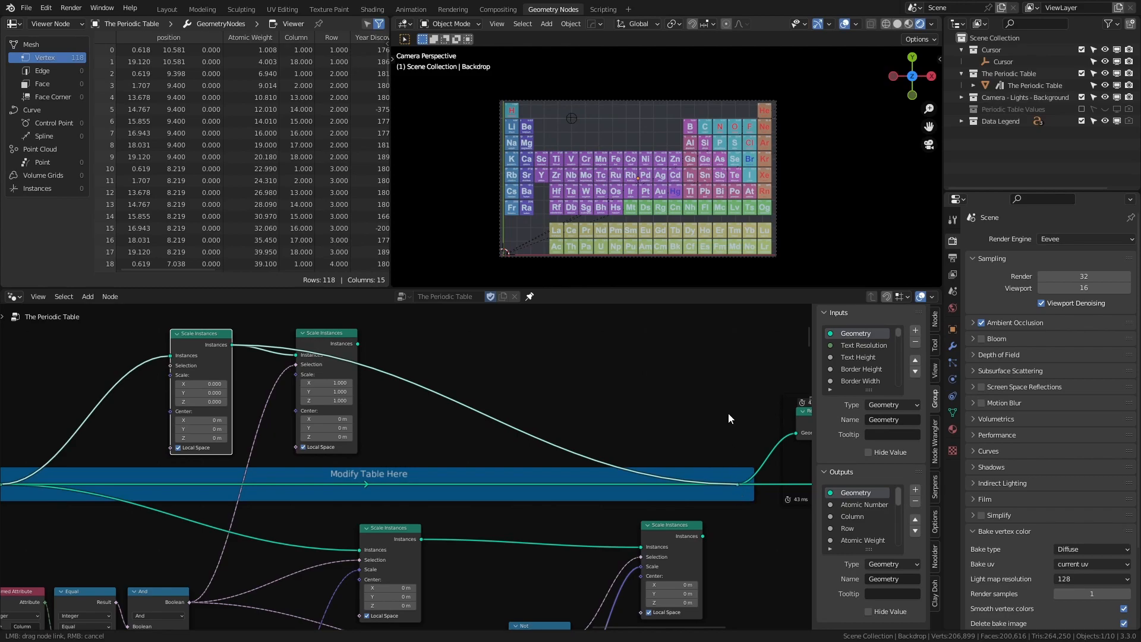
Step: Examine the Column and Classification comparisons and the And node that feed the Scale Instances selection
scroll(402, 440, "up", 5)
scroll(396, 427, "down", 2)
scroll(291, 512, "down", 2)
middle_click_drag(339, 478, 440, 403)
scroll(358, 479, "up", 1)
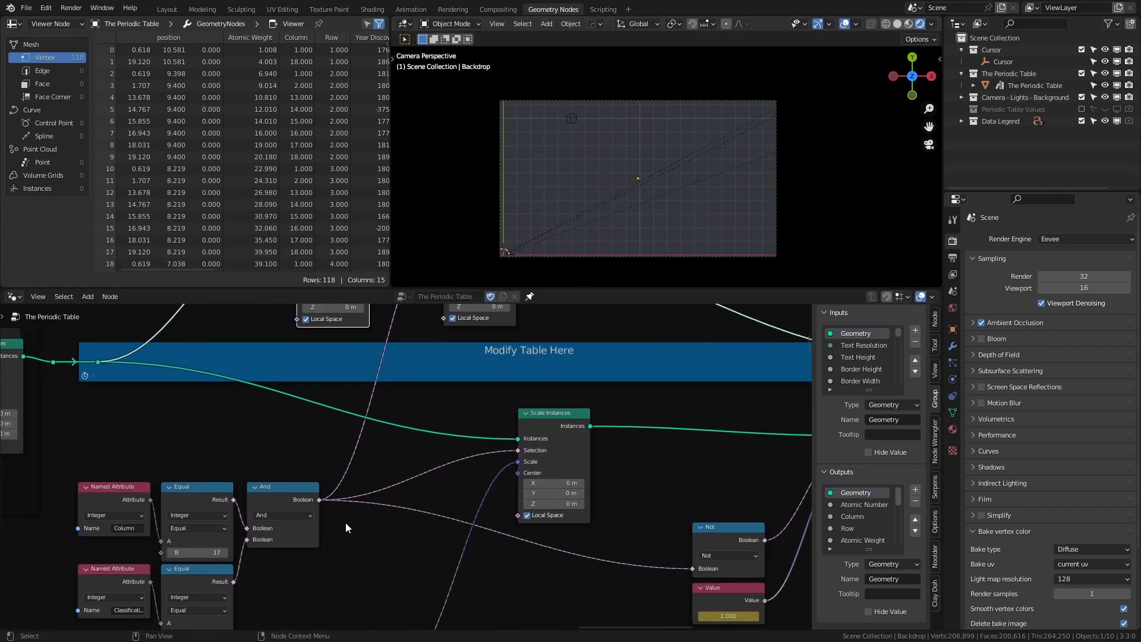
middle_click_drag(347, 518, 385, 450)
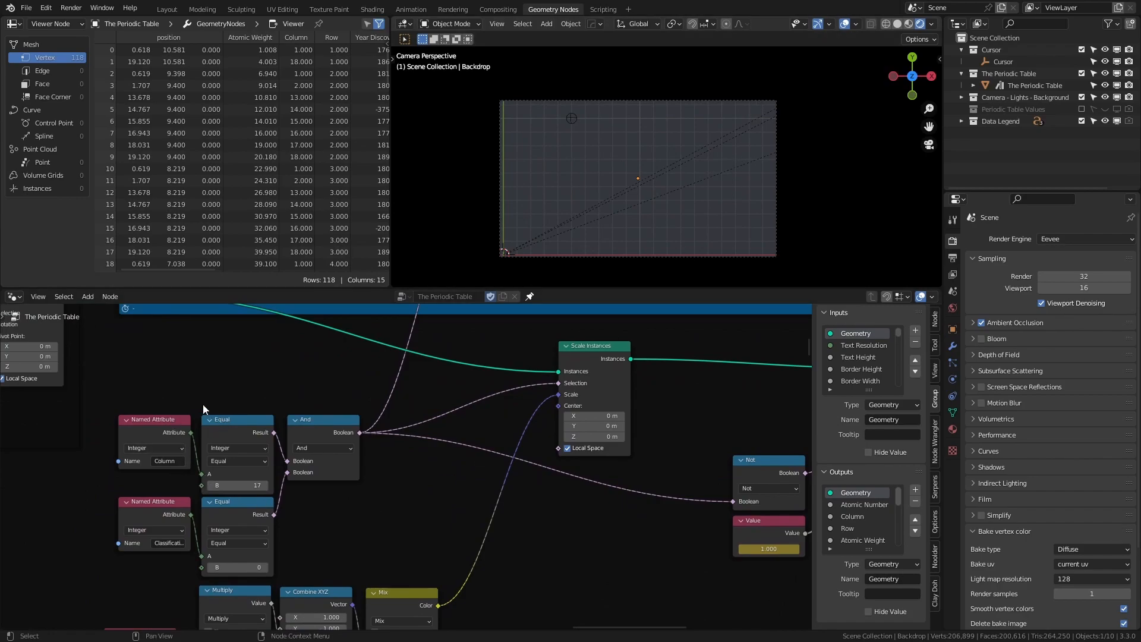
Step: Link the second upper Scale Instances node's Instances output to the Modify Table Here frame's end reroute
middle_click_drag(440, 488, 303, 640)
scroll(436, 437, "up", 5)
middle_click_drag(458, 368, 401, 473)
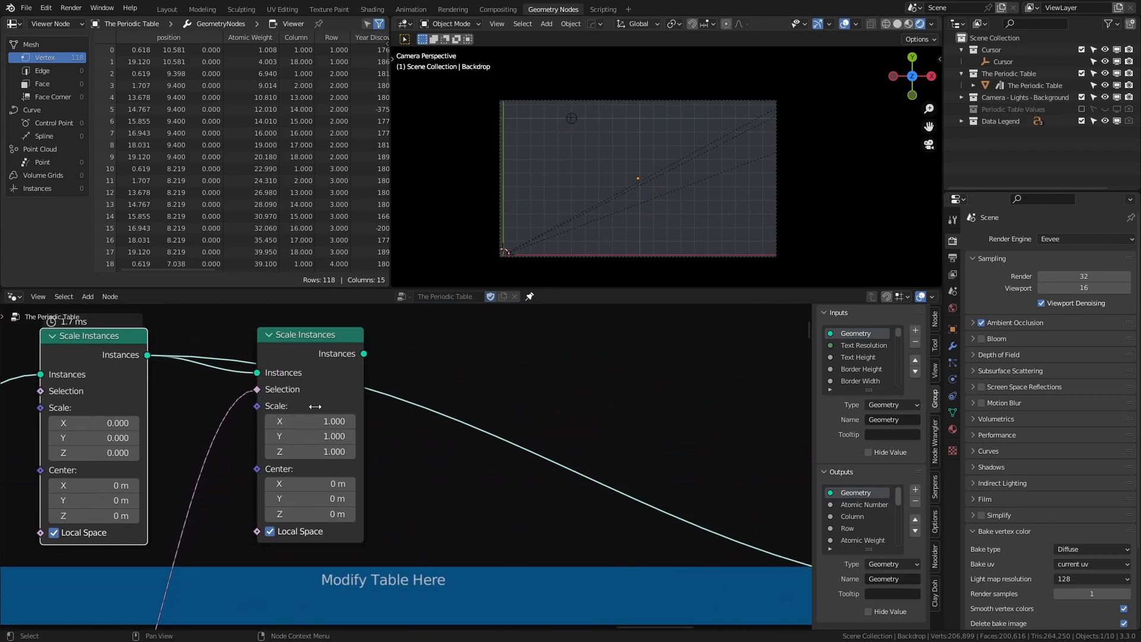
scroll(463, 493, "down", 1)
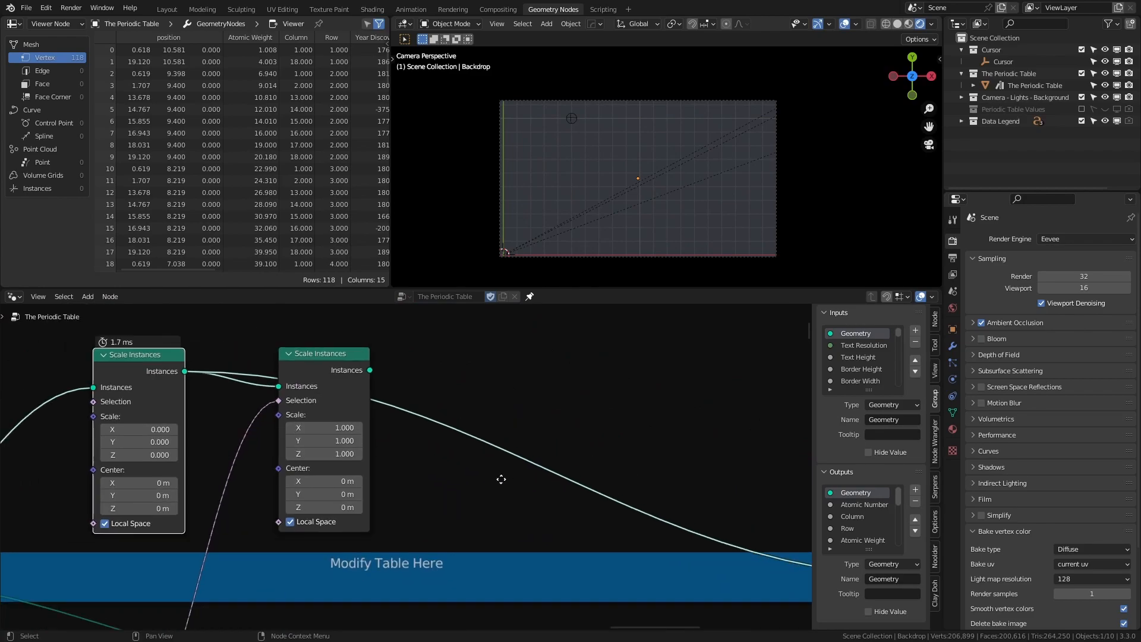
middle_click_drag(512, 480, 407, 455)
scroll(406, 442, "down", 1)
left_click_drag(284, 364, 772, 538)
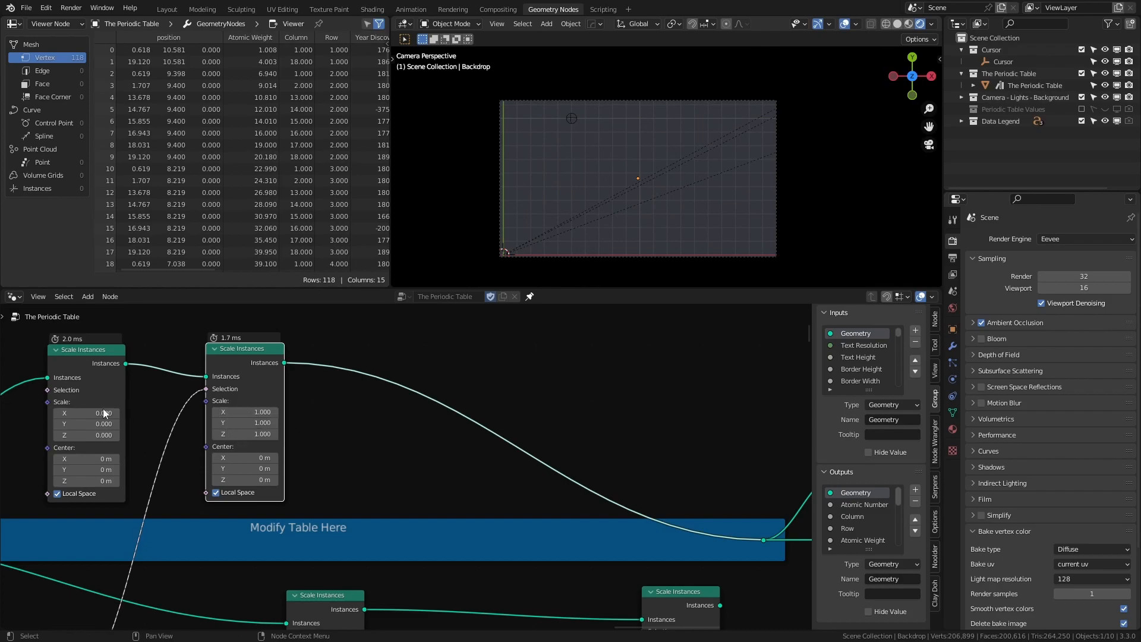
Step: Set the first upper Scale Instances node's scale to 0.1 and the second's to 10 on all axes
mouse_move(90, 416)
left_mouse_down()
mouse_move(90, 437)
mouse_move(90, 413)
left_mouse_up()
type("0.1")
key("Return")
mouse_move(228, 412)
left_mouse_down()
mouse_move(228, 426)
mouse_move(230, 409)
left_mouse_up()
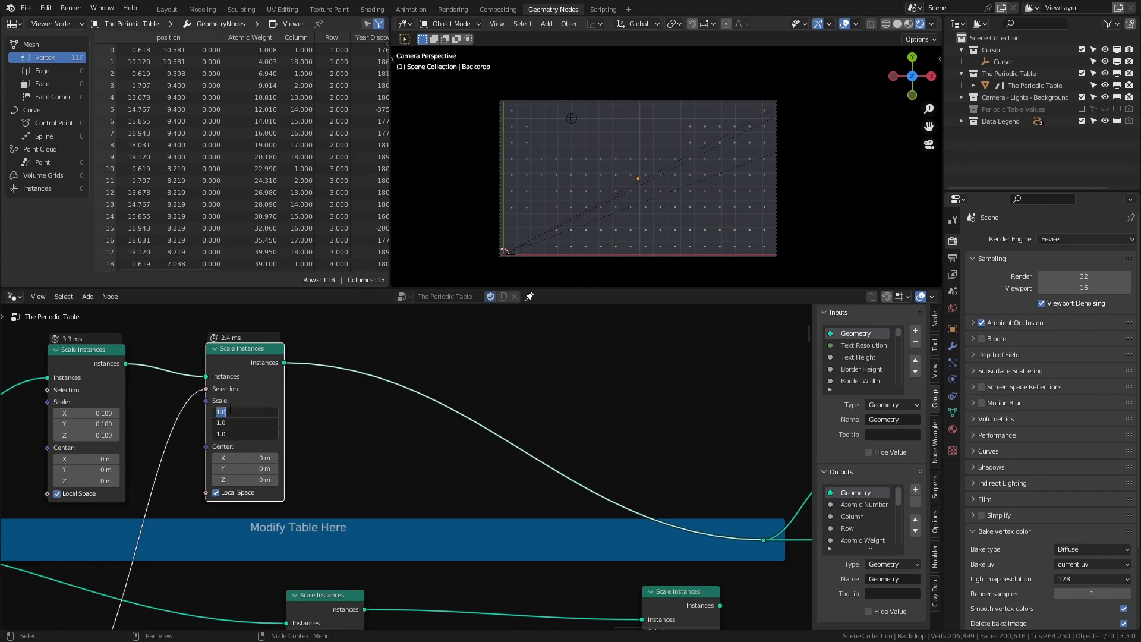
type("10")
key("Return")
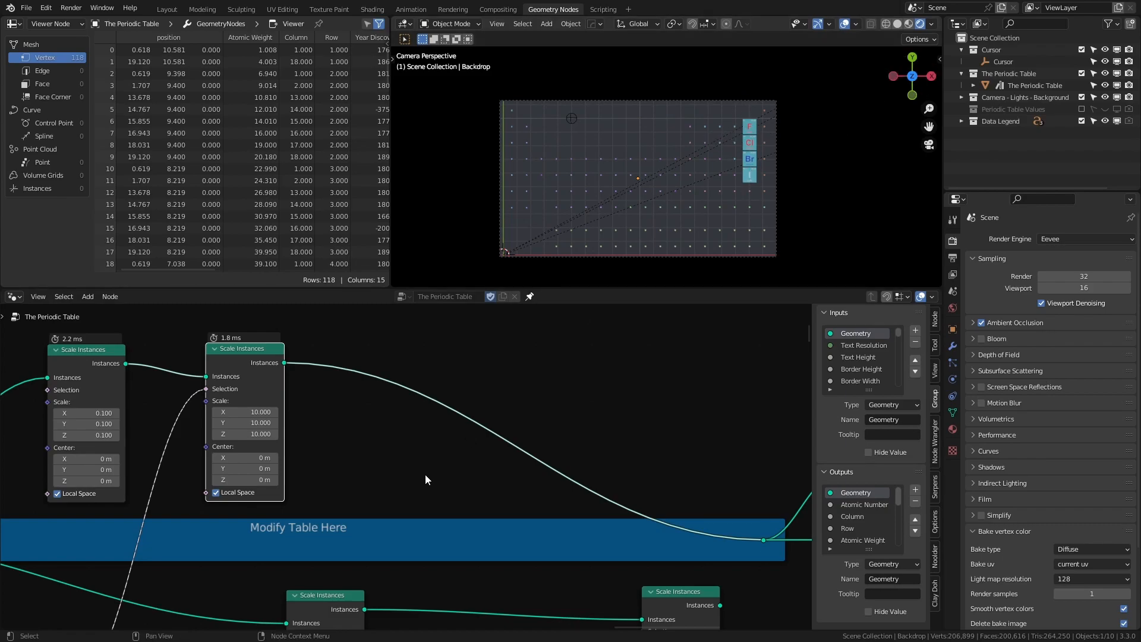
Step: Link the last lower Scale Instances node to the frame's end reroute and play the animation to frame 18
scroll(416, 526, "down", 2)
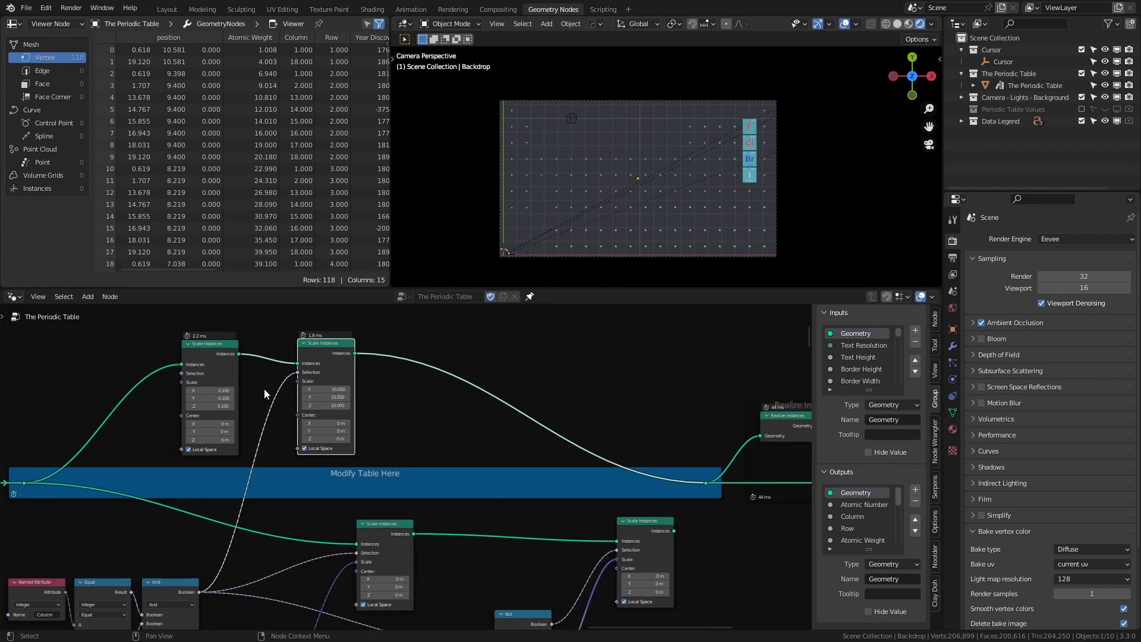
left_click_drag(673, 531, 705, 482)
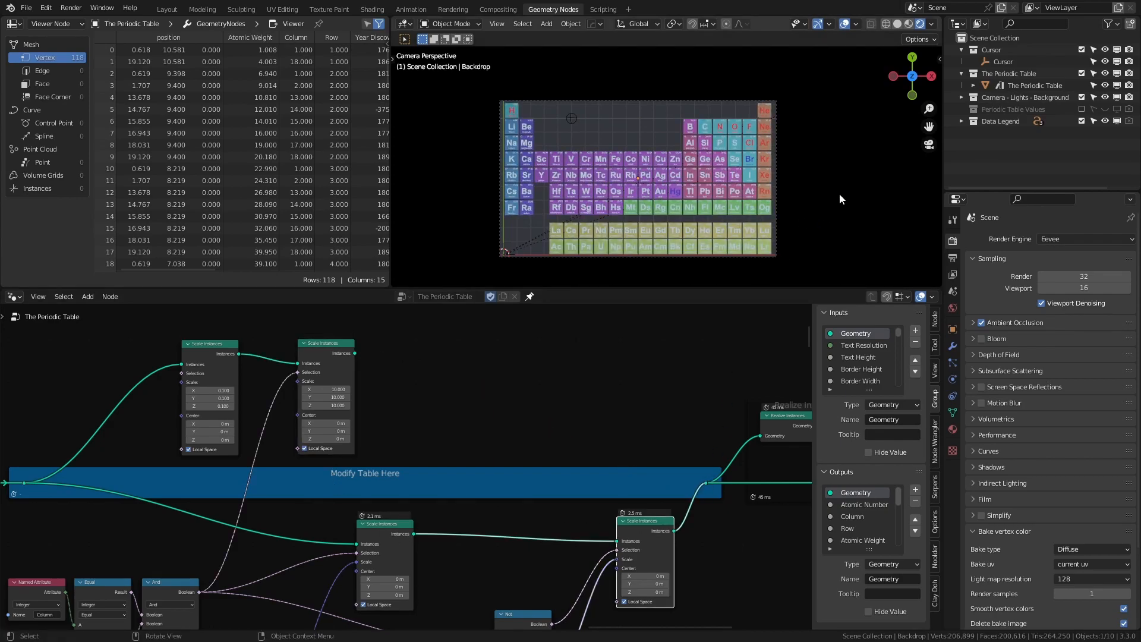
key("space")
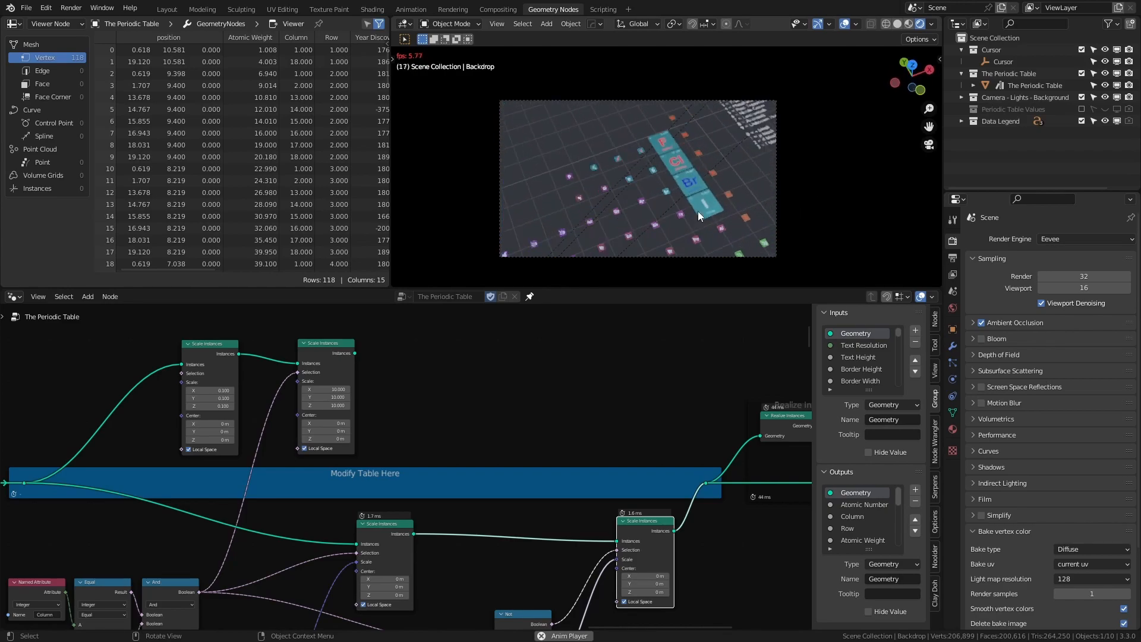
key("space")
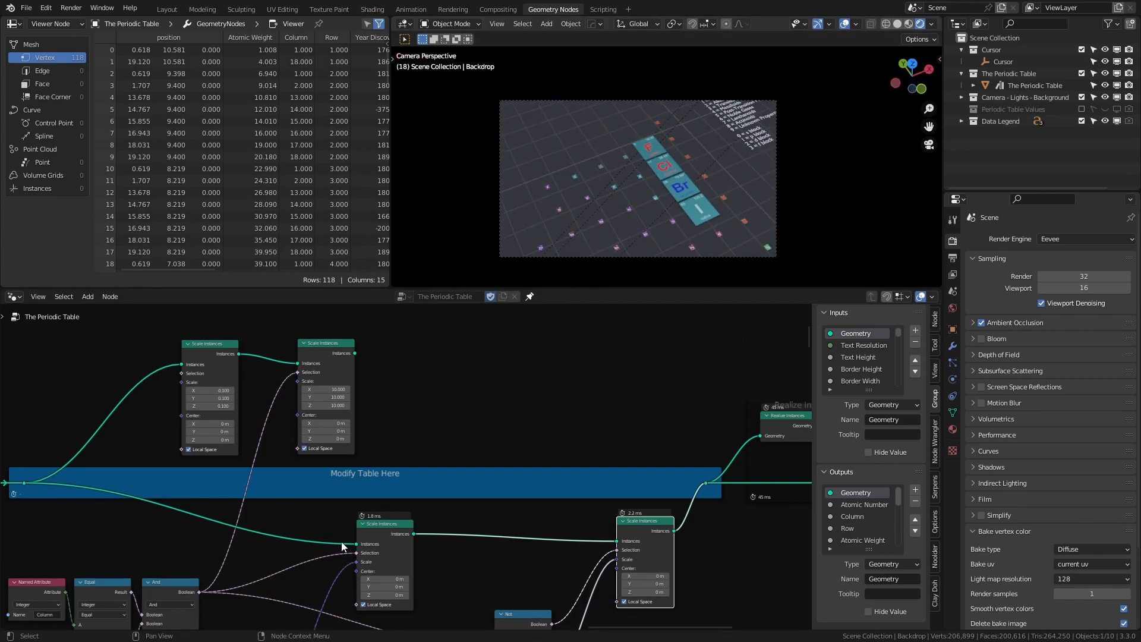
Step: Examine the lower Scale Instances pair with the Not and Value nodes driving the second one
middle_click_drag(352, 513, 387, 444)
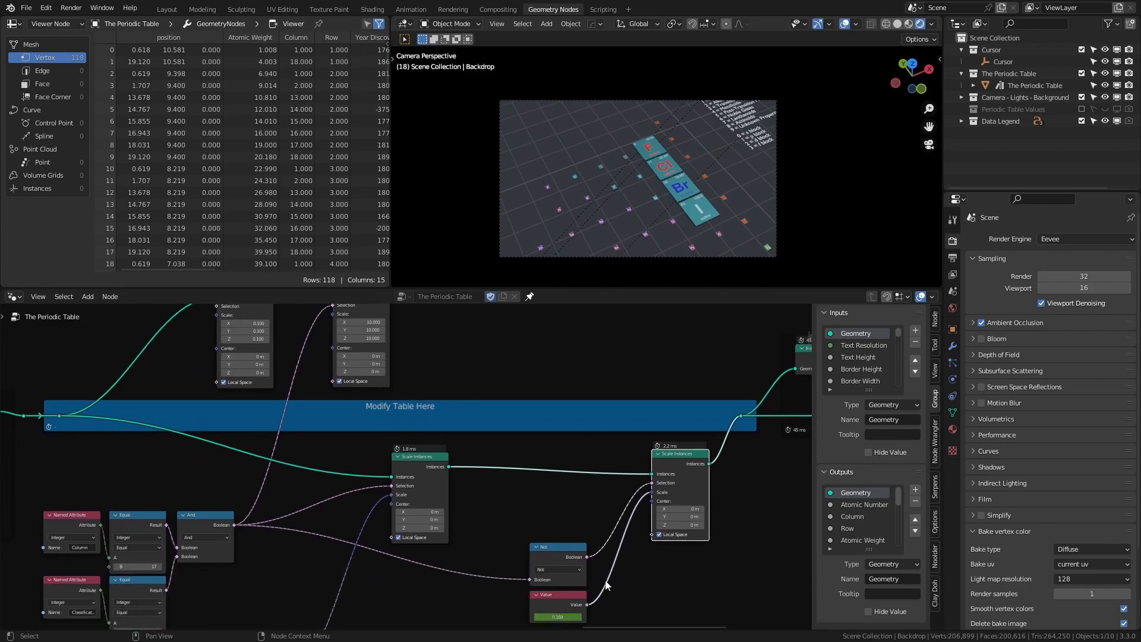
scroll(479, 487, "up", 2)
middle_click_drag(562, 511, 386, 409)
mouse_move(618, 357)
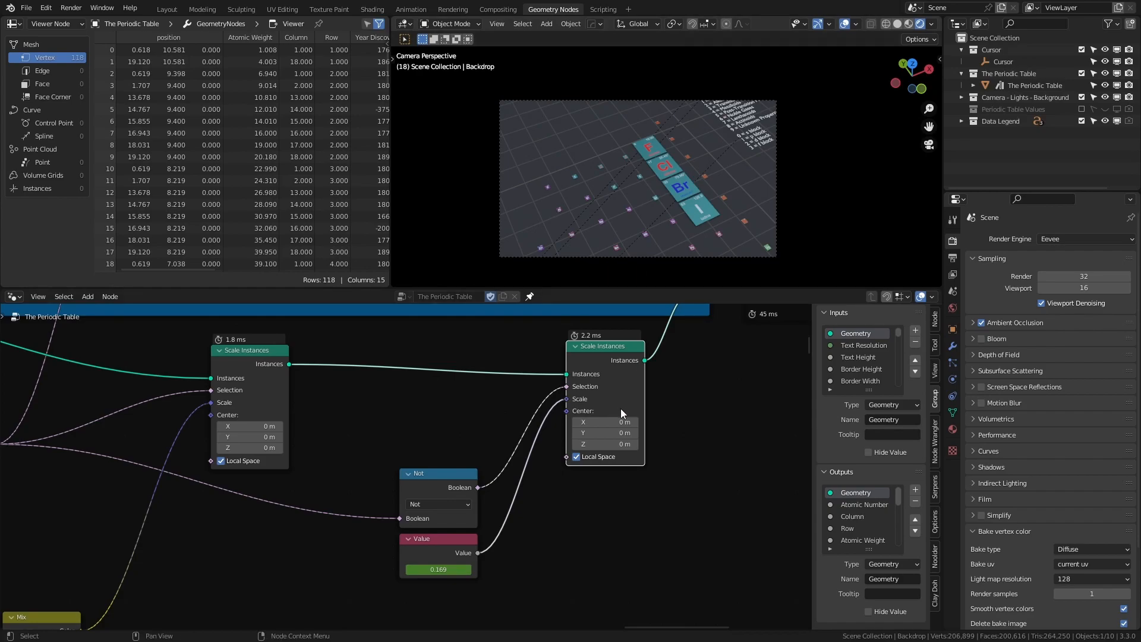
middle_click_drag(432, 422, 573, 385)
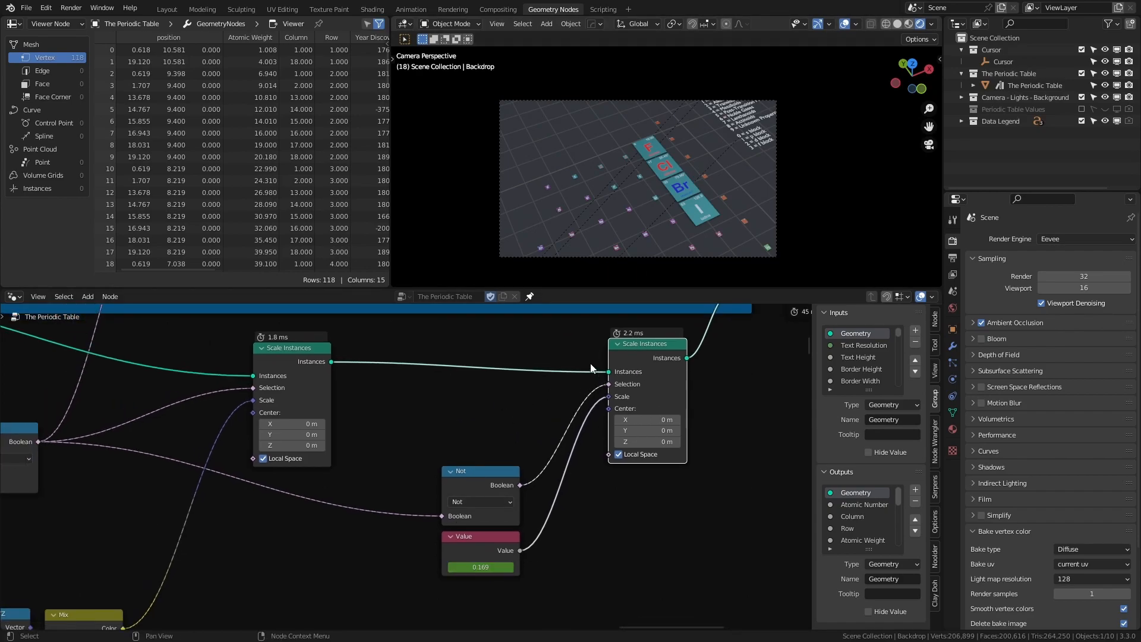
scroll(660, 386, "down", 2)
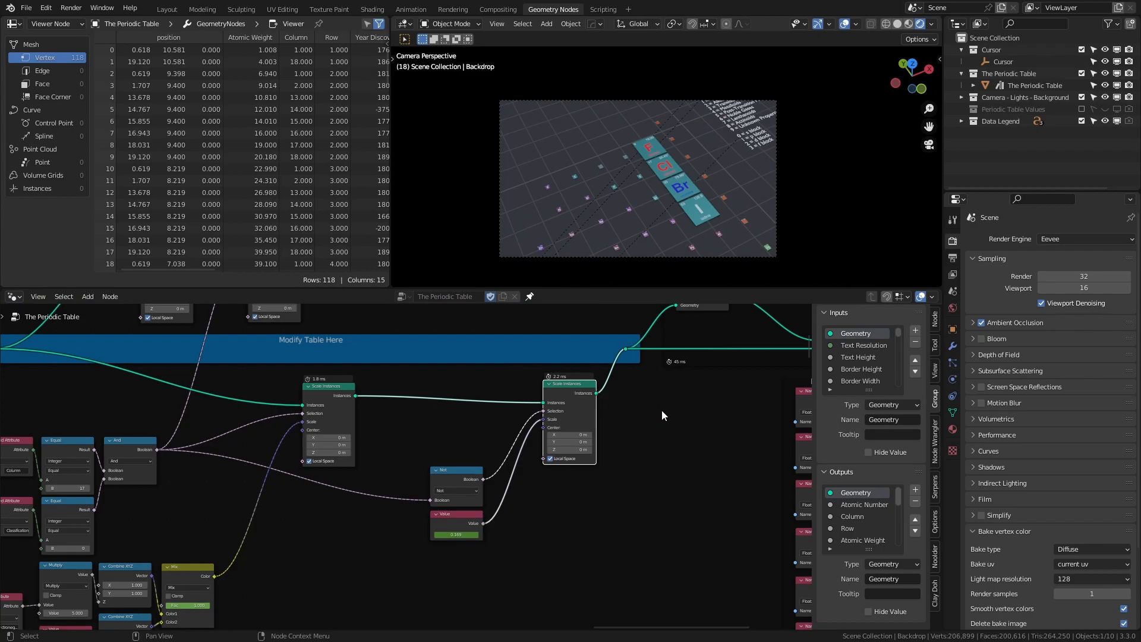
scroll(661, 411, "down", 1)
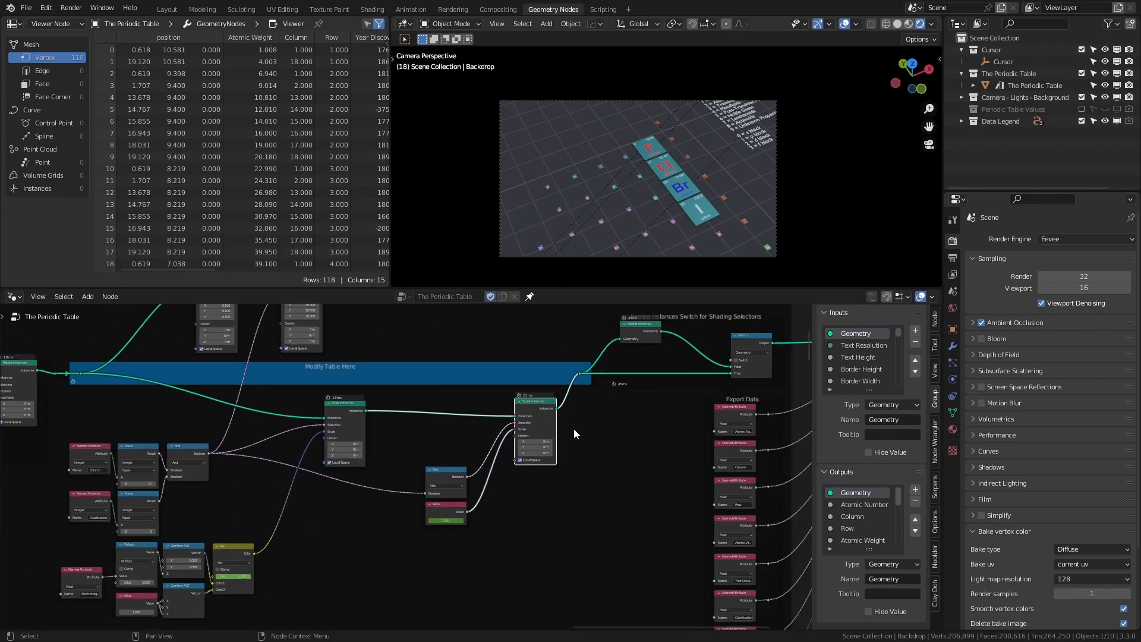
scroll(576, 426, "up", 2)
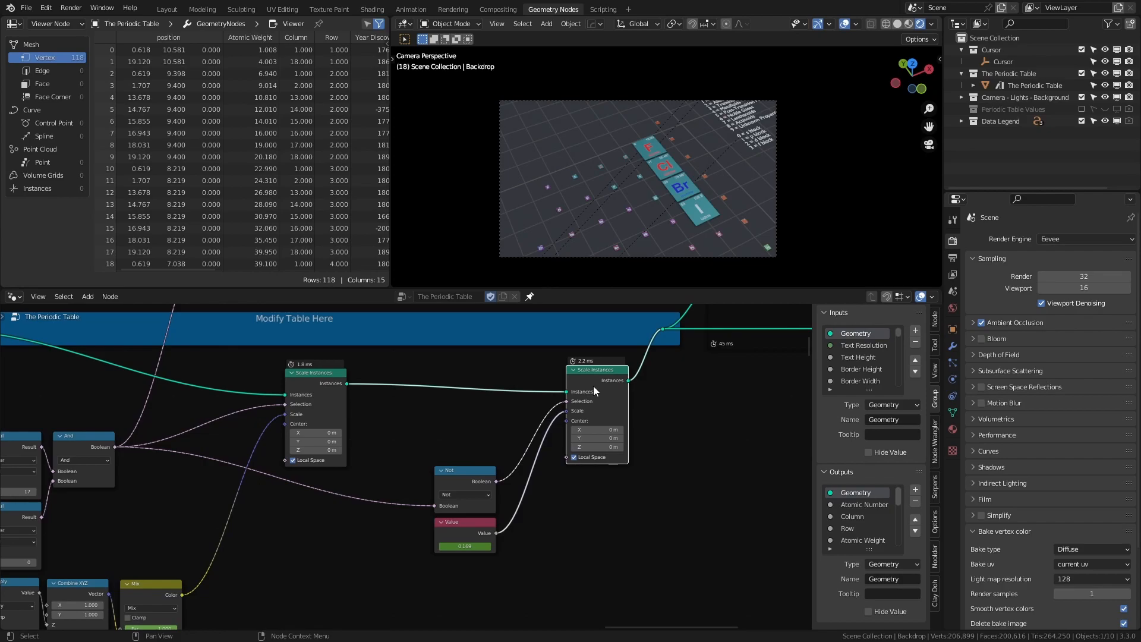
middle_click_drag(498, 426, 670, 438)
middle_click_drag(244, 326, 244, 325)
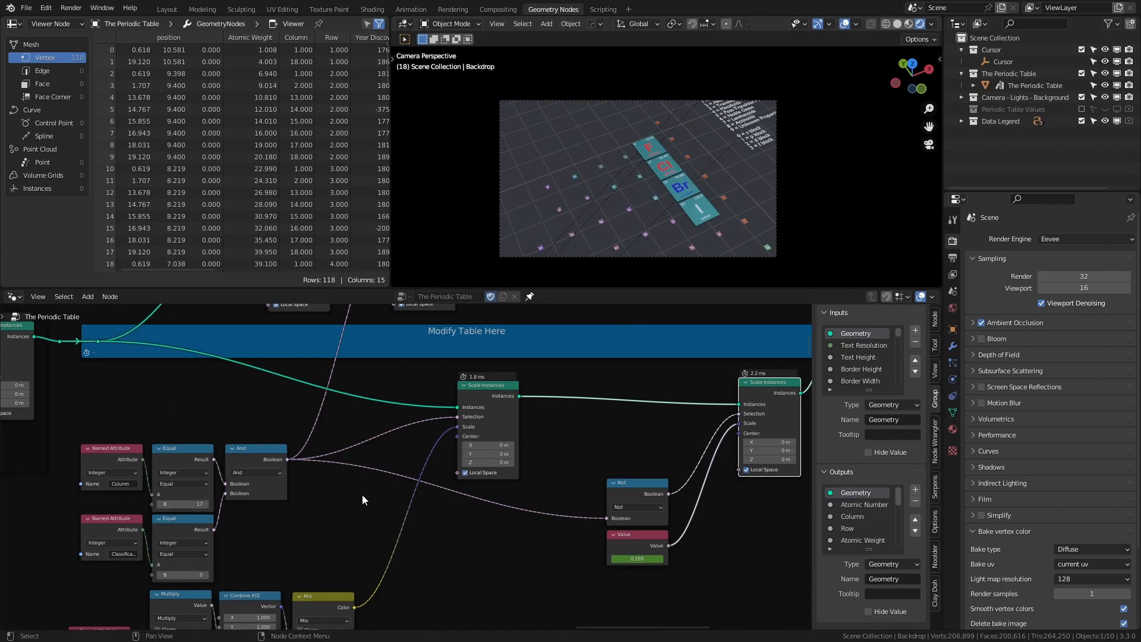
Step: Cut the link from the And node to the upper Scale Instances node's Selection and inspect the comparison nodes
right_click_drag(297, 407, 352, 429, "ctrl")
scroll(339, 495, "up", 4)
middle_click_drag(355, 517, 491, 457)
scroll(407, 480, "up", 4)
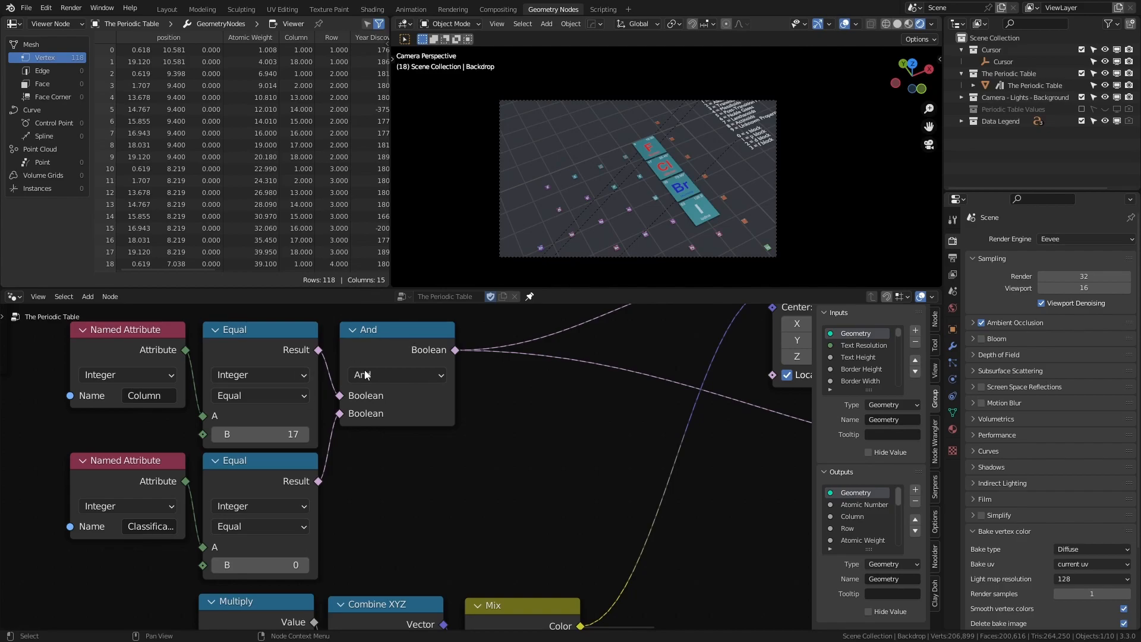
Step: Examine the Mix node feeding the lower Scale Instances node's Scale and find the Color category for adding nodes
scroll(526, 405, "down", 4)
middle_click_drag(526, 416, 438, 472)
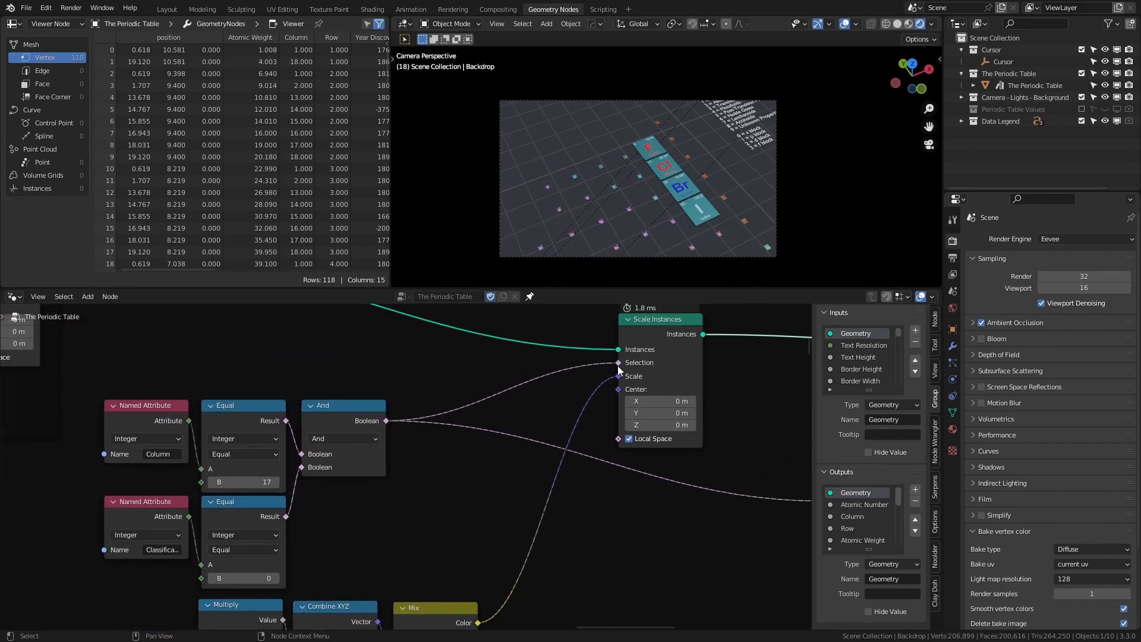
middle_click_drag(617, 548, 701, 339)
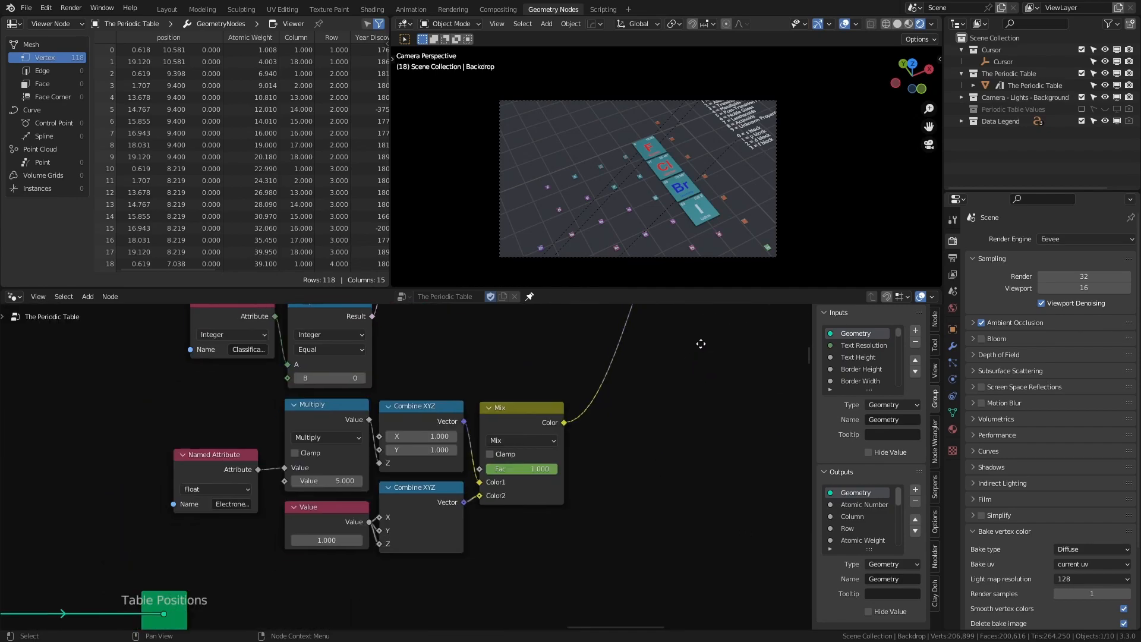
scroll(611, 425, "up", 2)
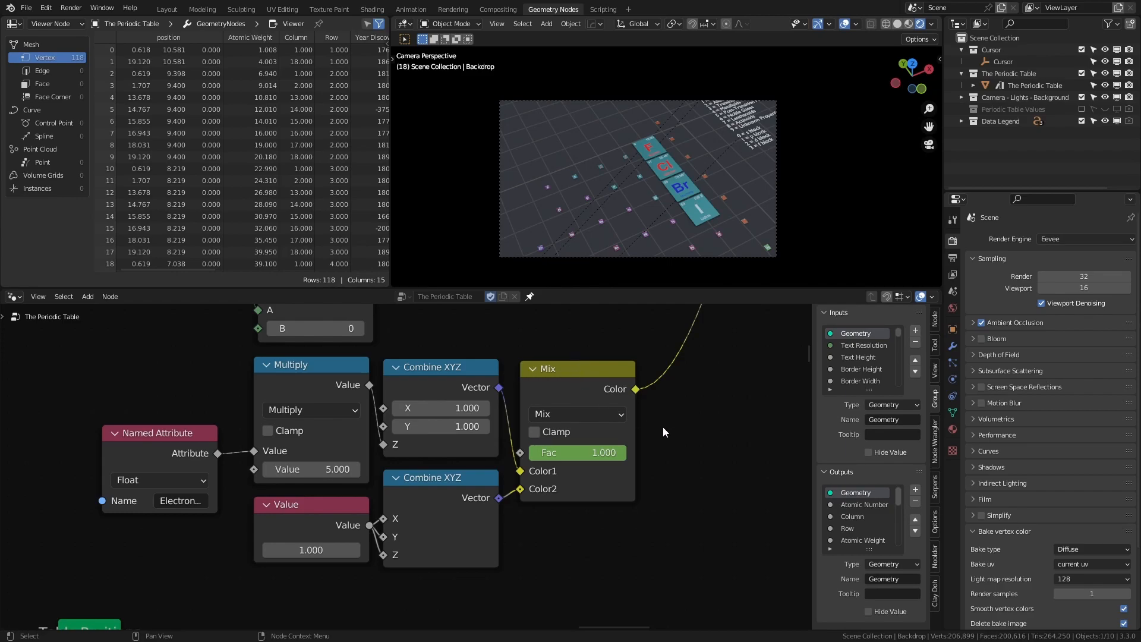
key("shift+a")
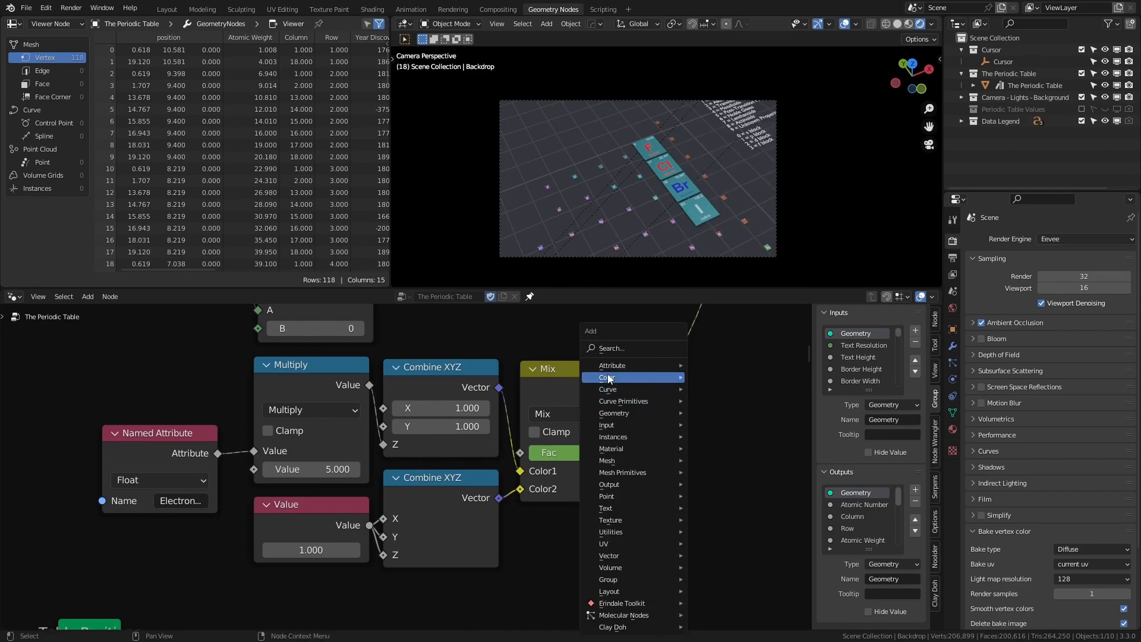
mouse_move(608, 379)
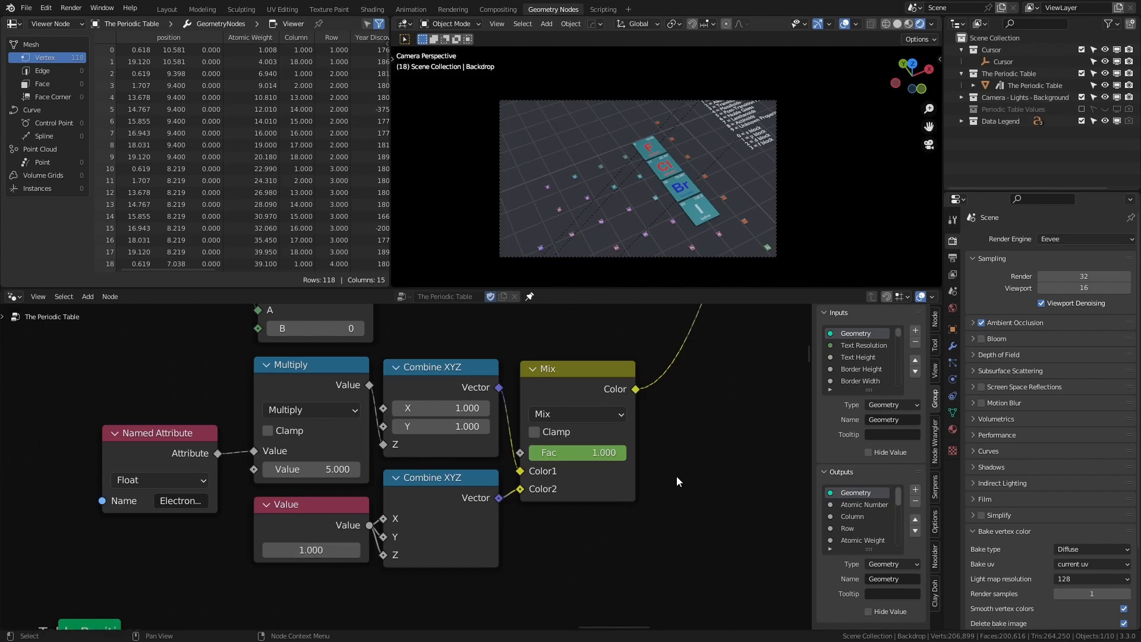
Step: Set the Mix node's factor to 0 and the Multiply node's value to 1
left_click_drag(612, 456, 531, 455)
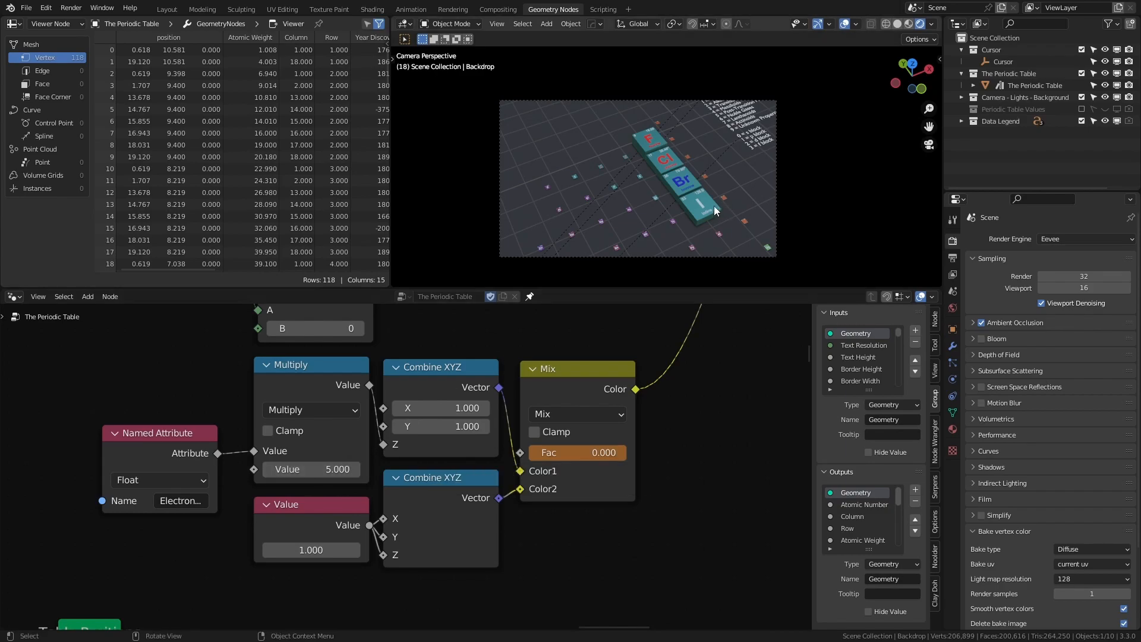
left_click(355, 469)
type("1")
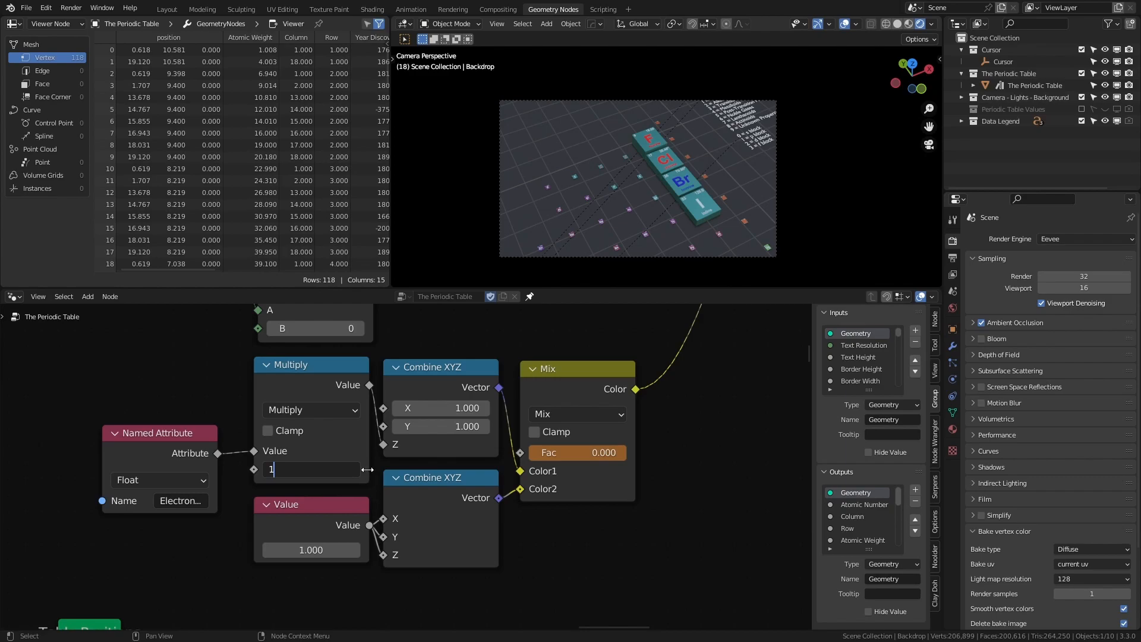
key("Return")
Step: Restore the Multiply node's value to 5 and the Mix node's factor to 1
left_click(317, 470)
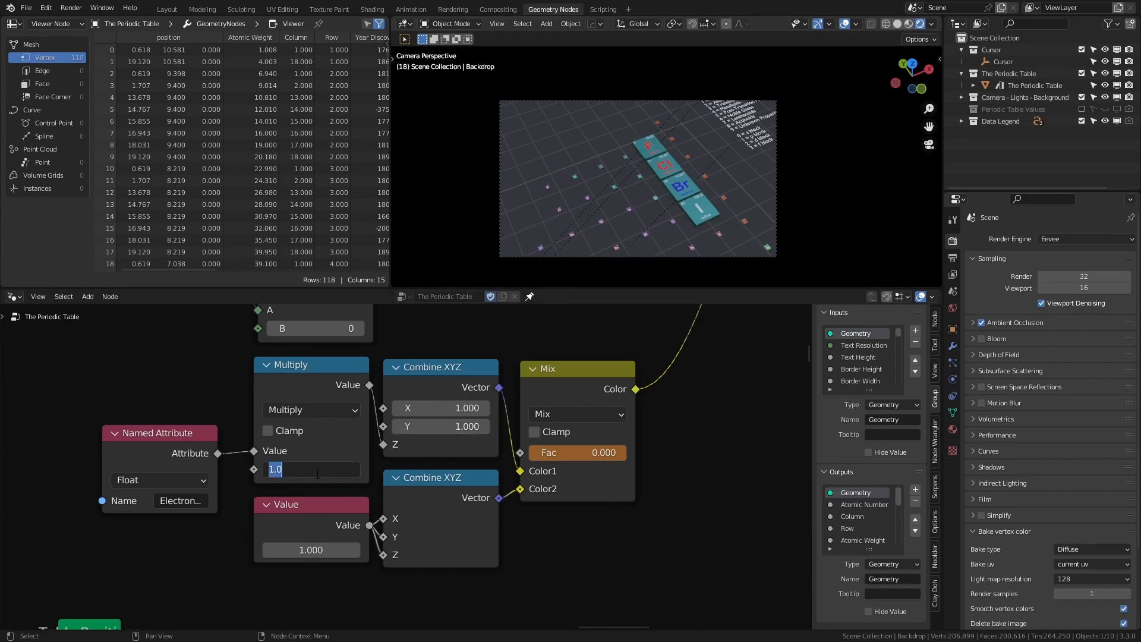
type("5")
key("Return")
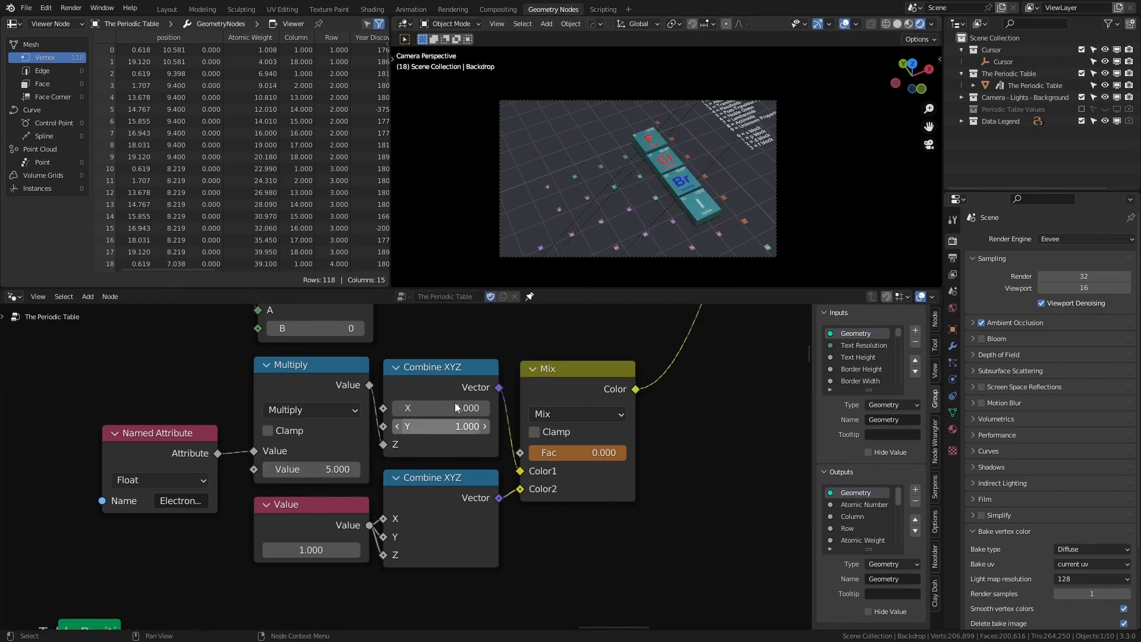
left_click_drag(544, 454, 628, 454)
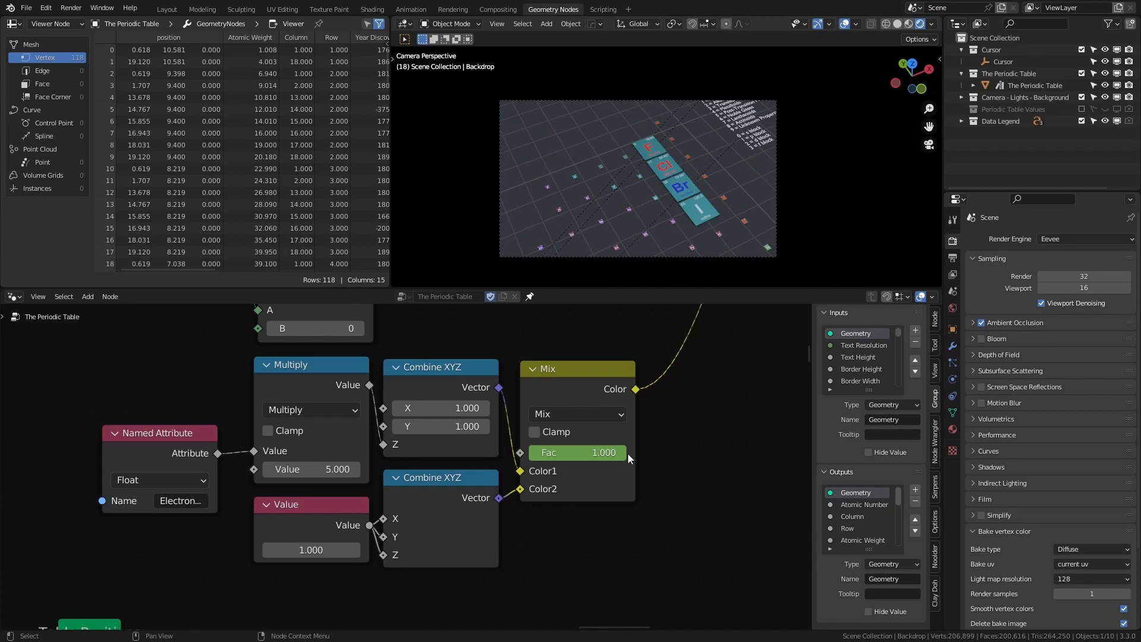
Step: Examine how the two lower Scale Instances nodes are chained and how Not and Value drive the second one
middle_click_drag(684, 423, 646, 474)
scroll(646, 474, "down", 5)
middle_click_drag(601, 344, 248, 560)
scroll(546, 484, "down", 2)
scroll(647, 389, "up", 2)
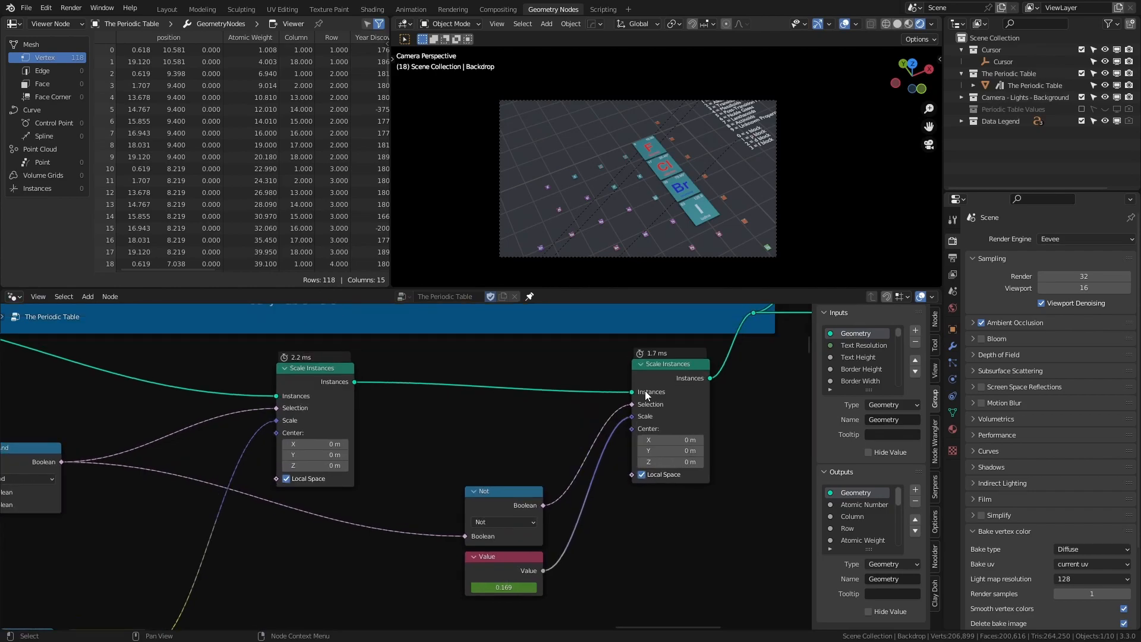
middle_click_drag(644, 390, 701, 379)
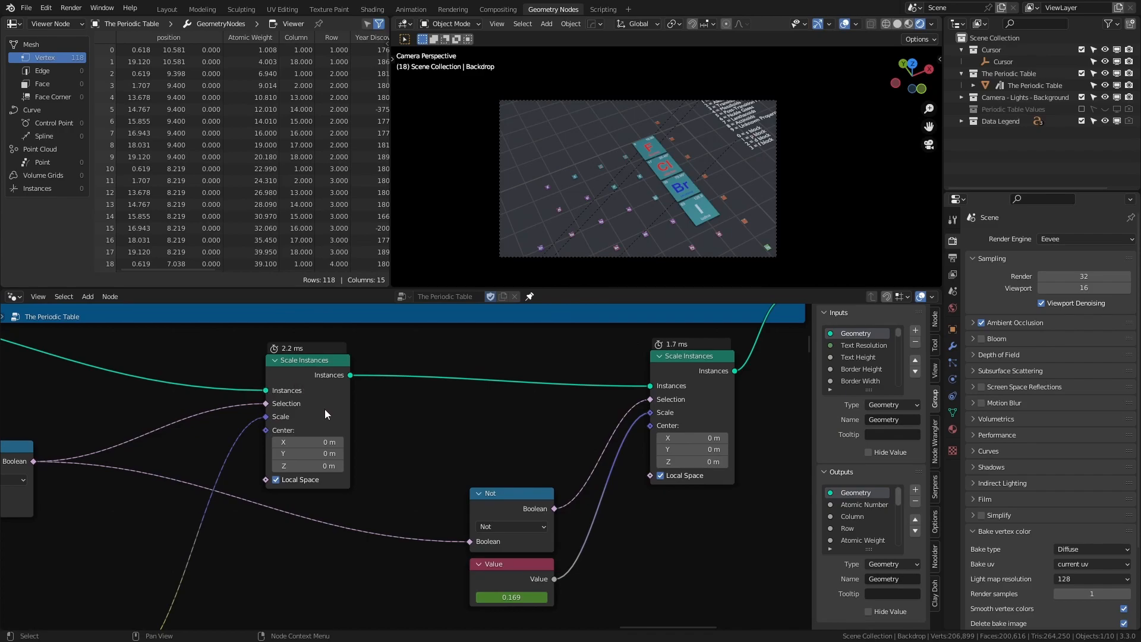
scroll(397, 445, "down", 1)
middle_click_drag(421, 454, 431, 410)
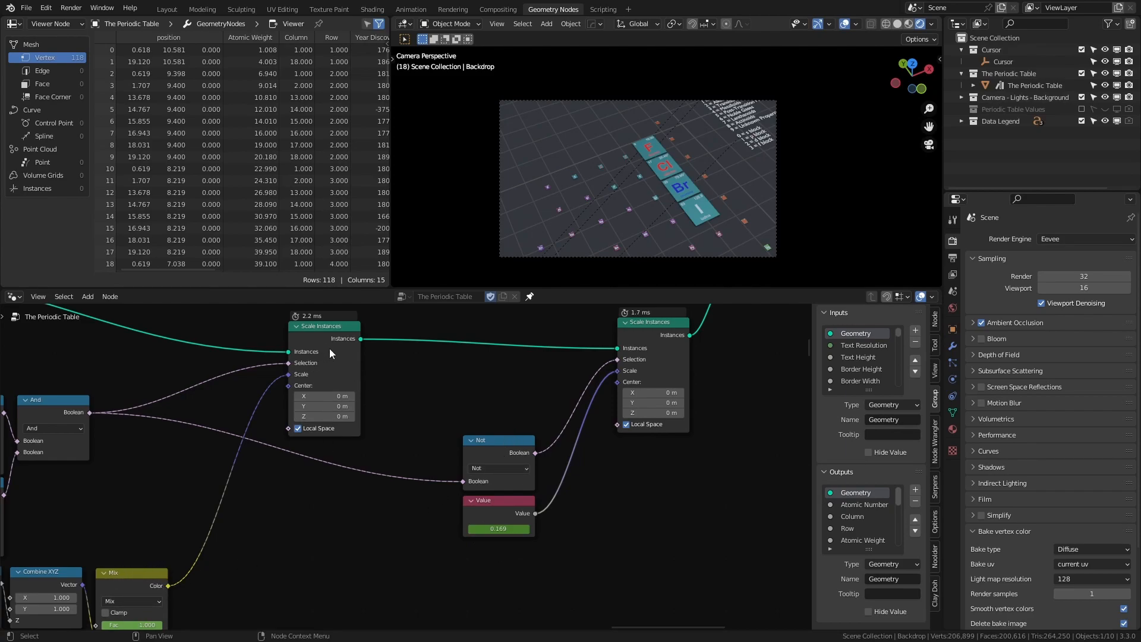
middle_click_drag(598, 360, 462, 420)
scroll(596, 397, "up", 2)
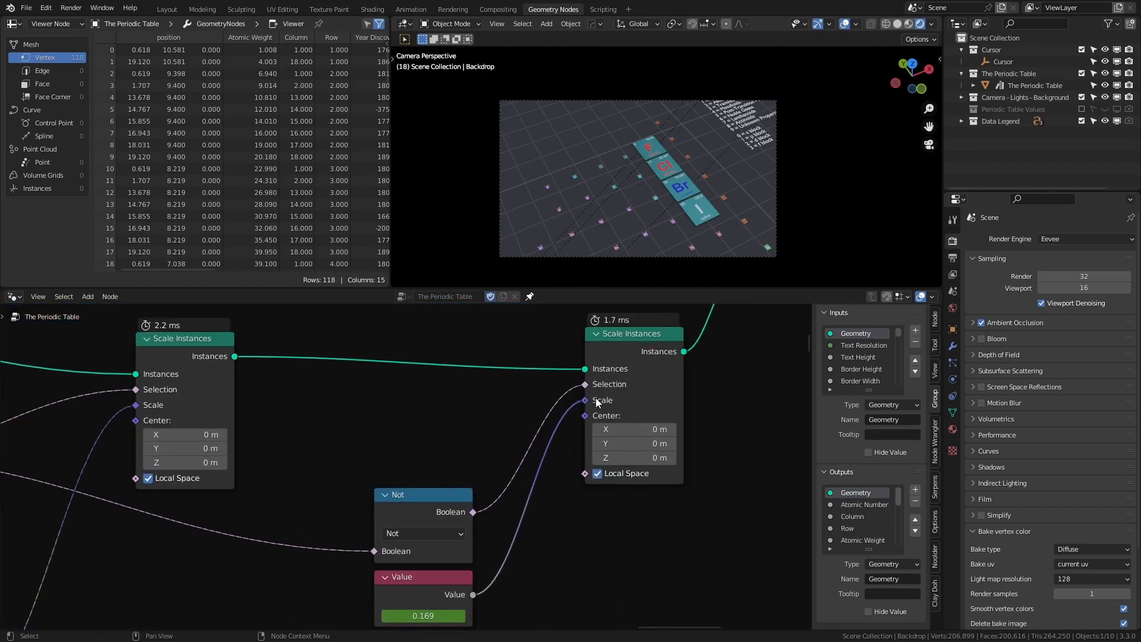
middle_click_drag(426, 473, 513, 409)
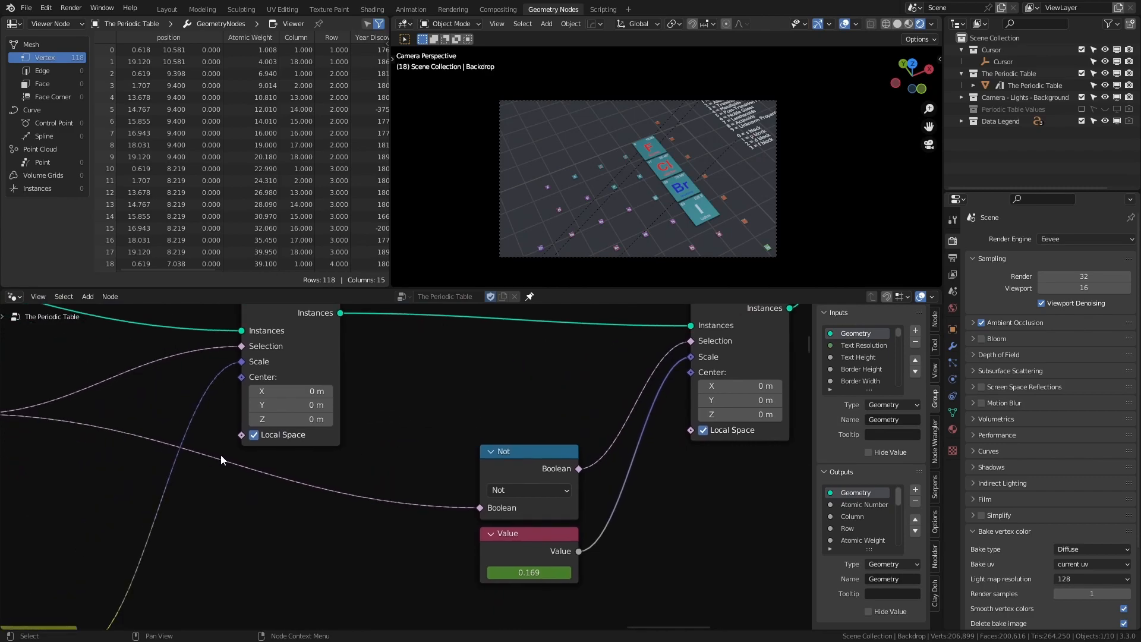
Step: Review the whole lower branch from the attribute comparisons through both Scale Instances nodes to the Modify Table Here frame's end reroute
scroll(470, 501, "down", 3)
middle_click_drag(495, 479, 581, 483)
scroll(92, 467, "down", 4)
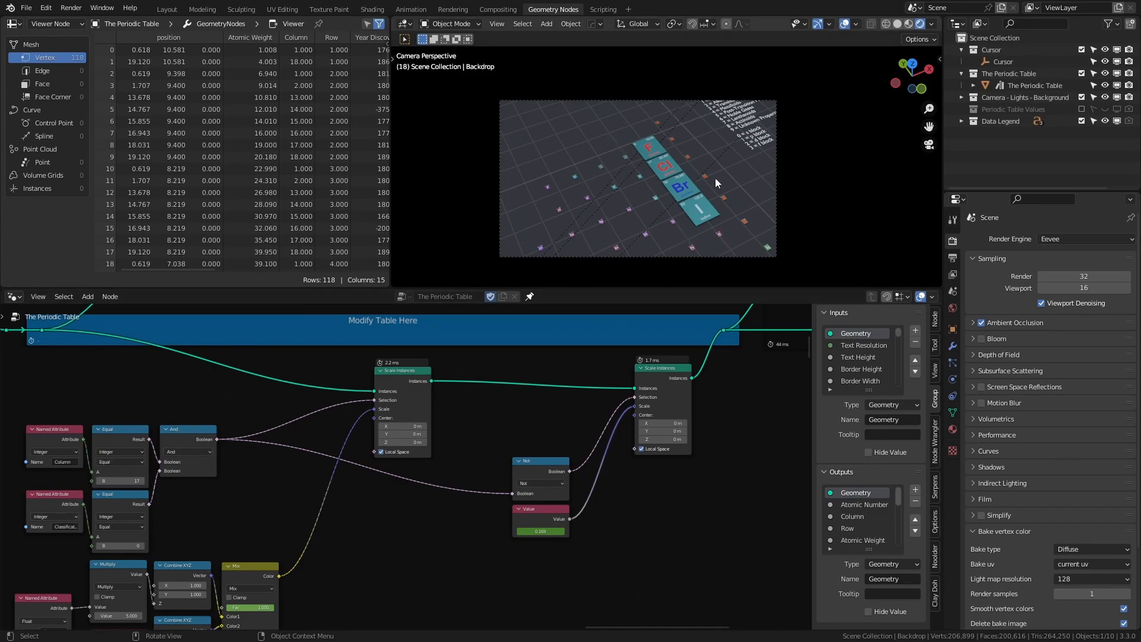
scroll(658, 433, "up", 3)
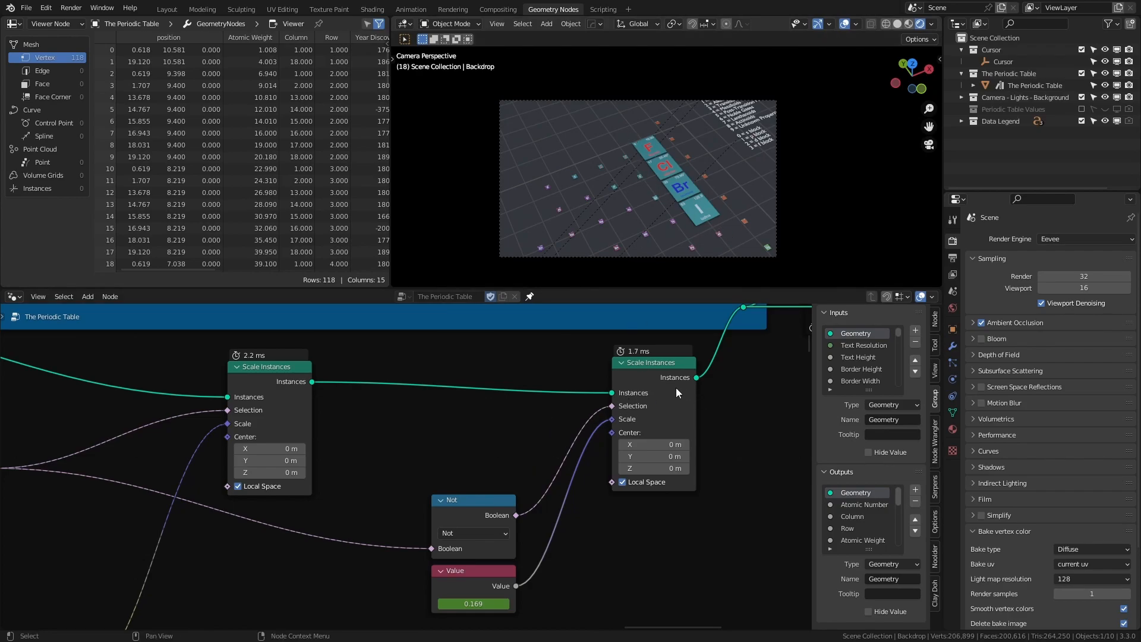
mouse_move(675, 387)
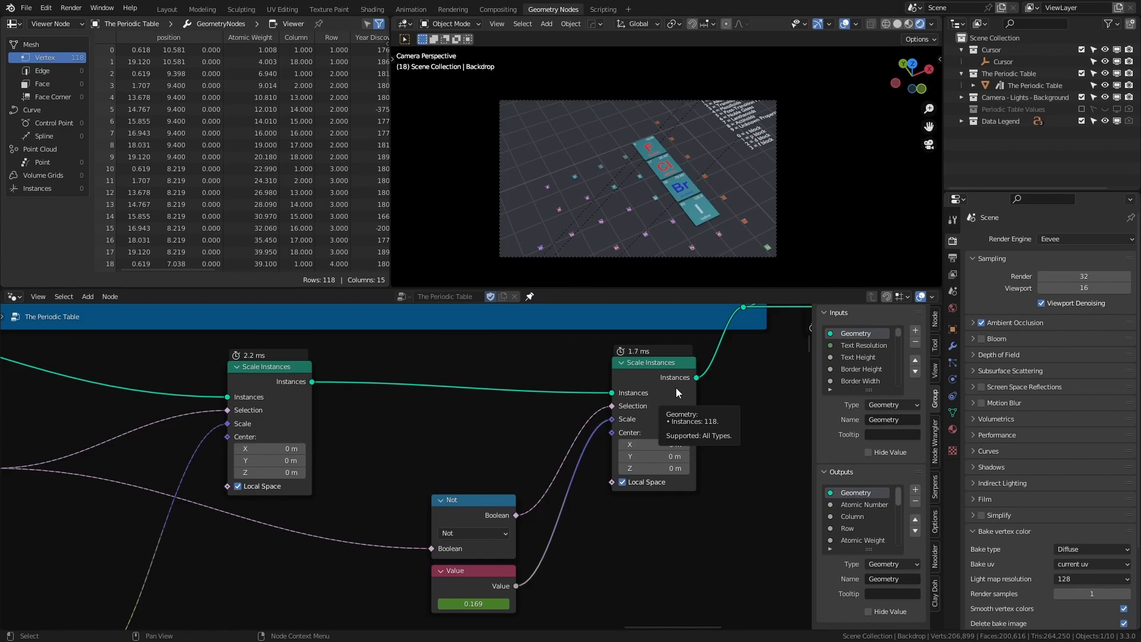
scroll(671, 389, "down", 2)
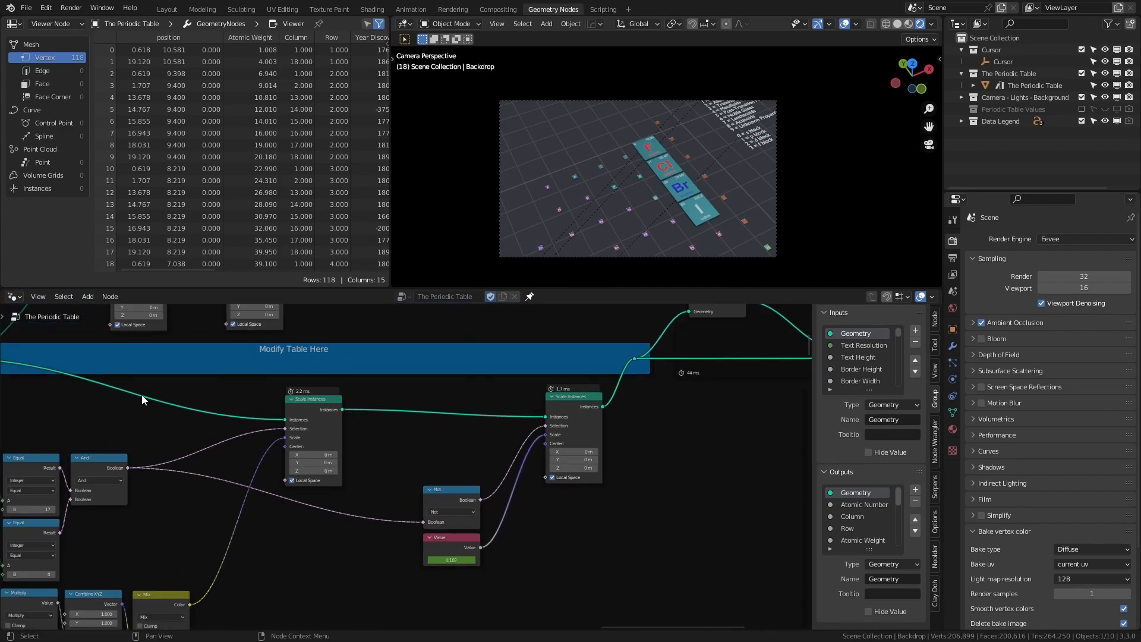
middle_click_drag(397, 466, 490, 473)
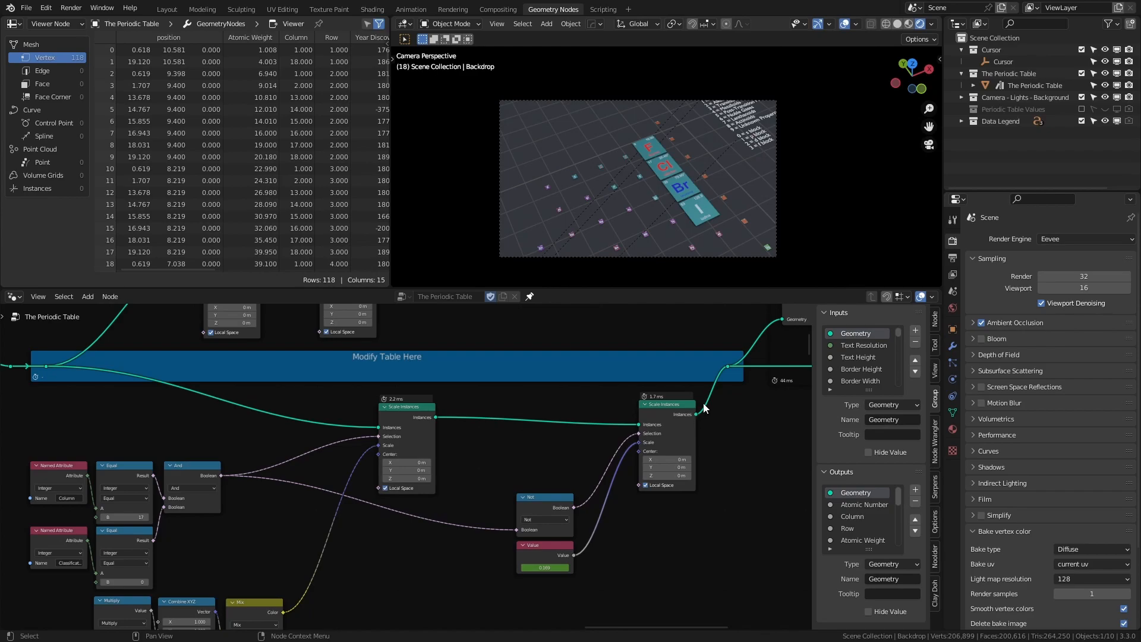
middle_click_drag(723, 421, 696, 443)
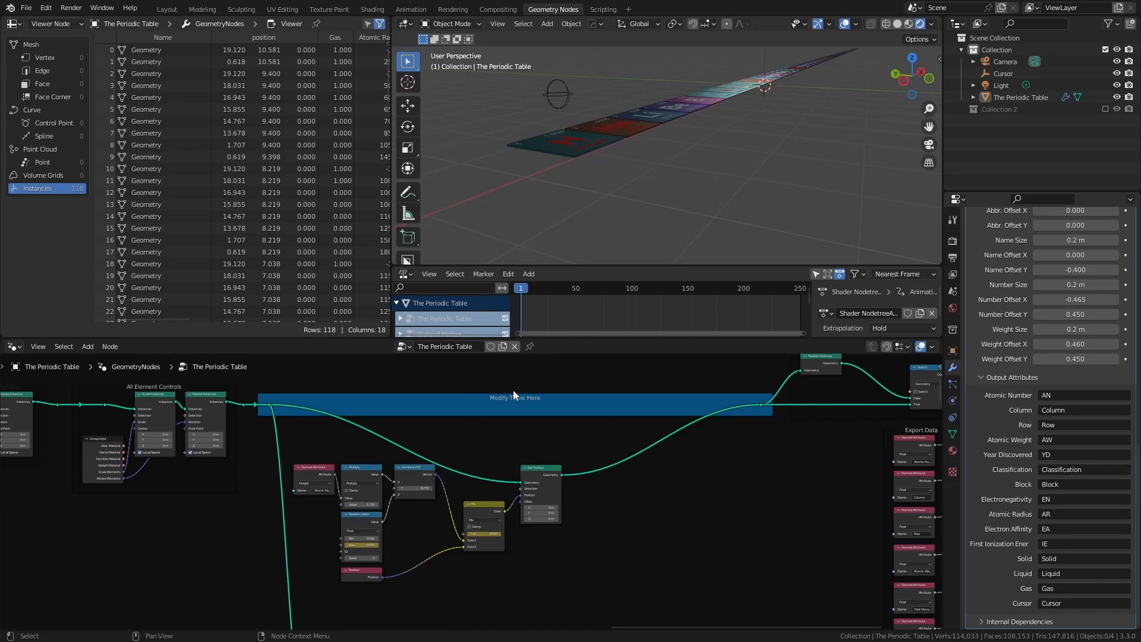
Step: Examine the Set Position setup fed by the Named Attribute, Multiply, Random Value, Combine XYZ, Position and Mix nodes
scroll(505, 457, "up", 4)
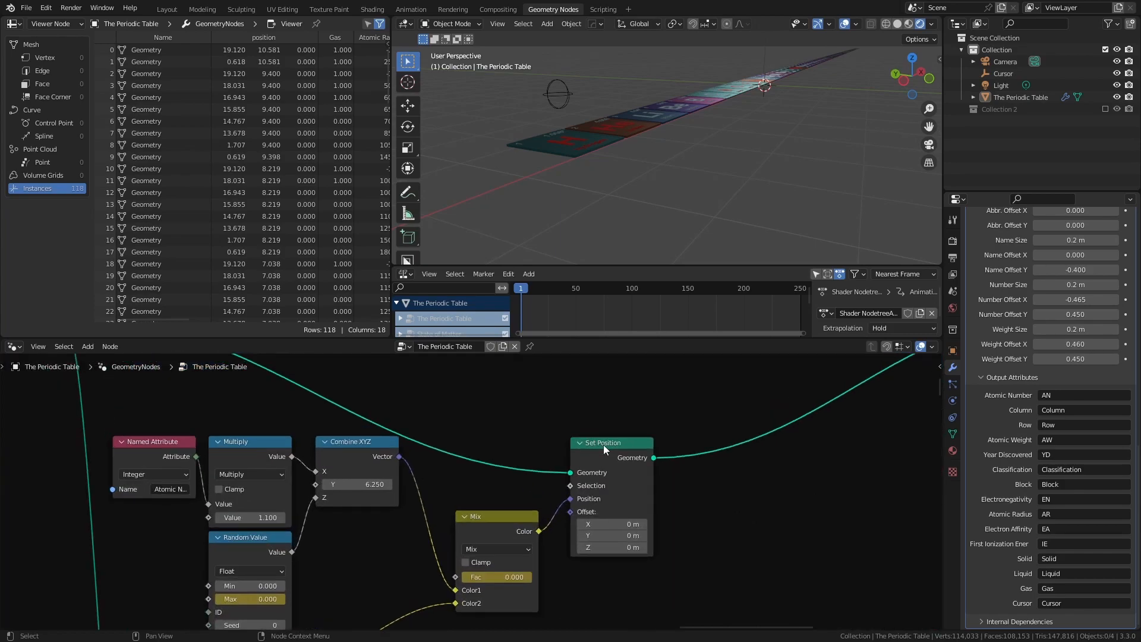
scroll(467, 419, "down", 3)
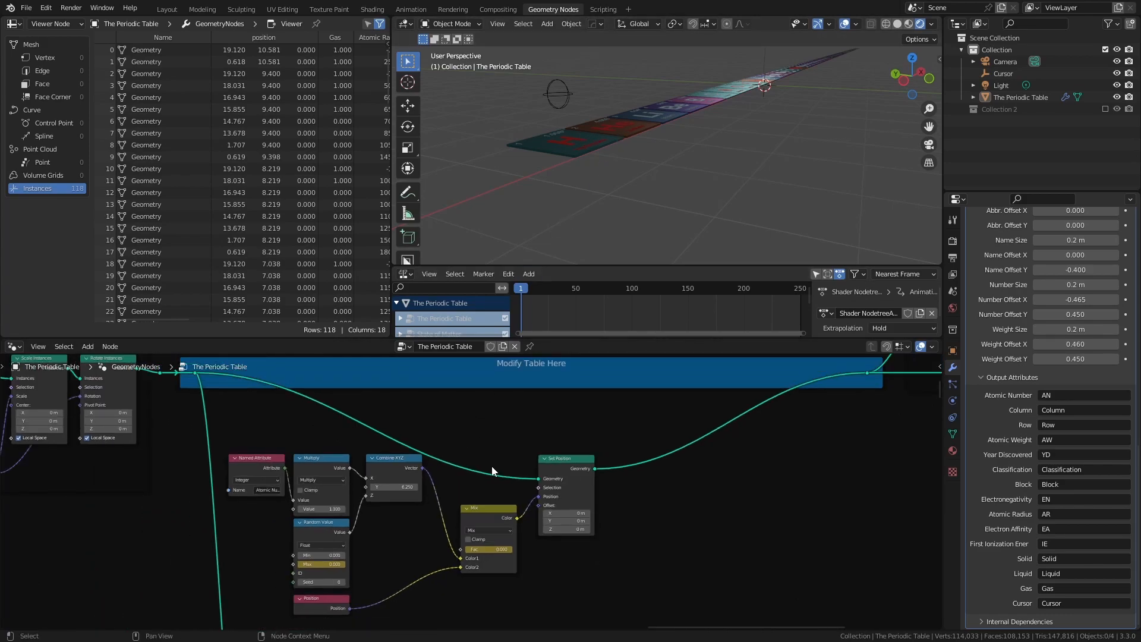
scroll(369, 568, "up", 3)
middle_click_drag(397, 551, 442, 470)
scroll(469, 484, "up", 3)
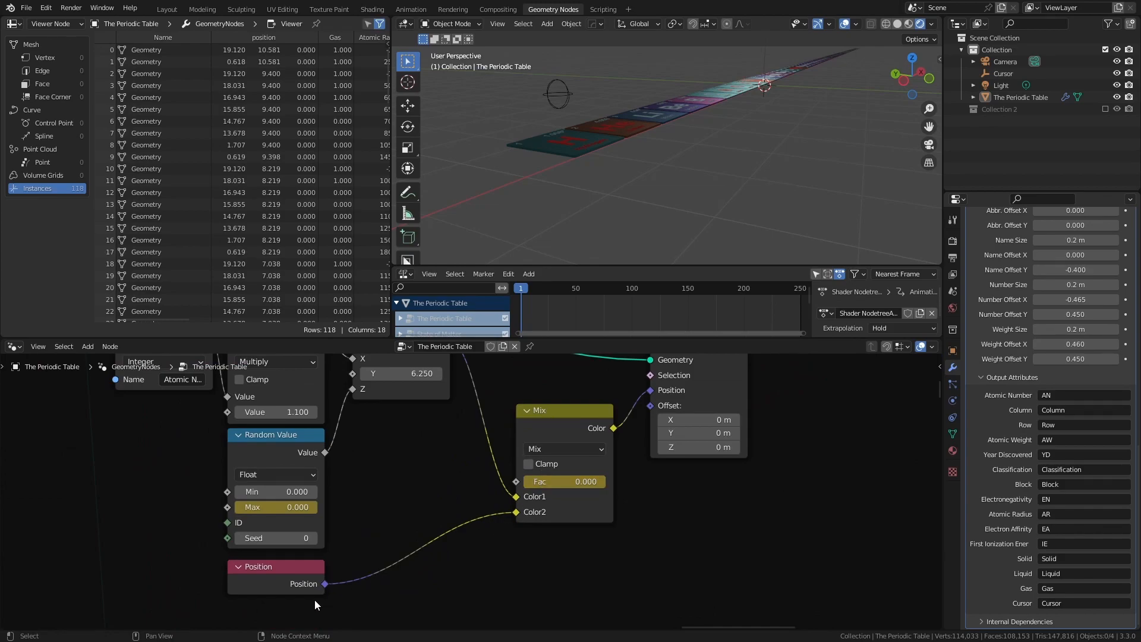
mouse_move(309, 588)
middle_click_drag(420, 472, 446, 529)
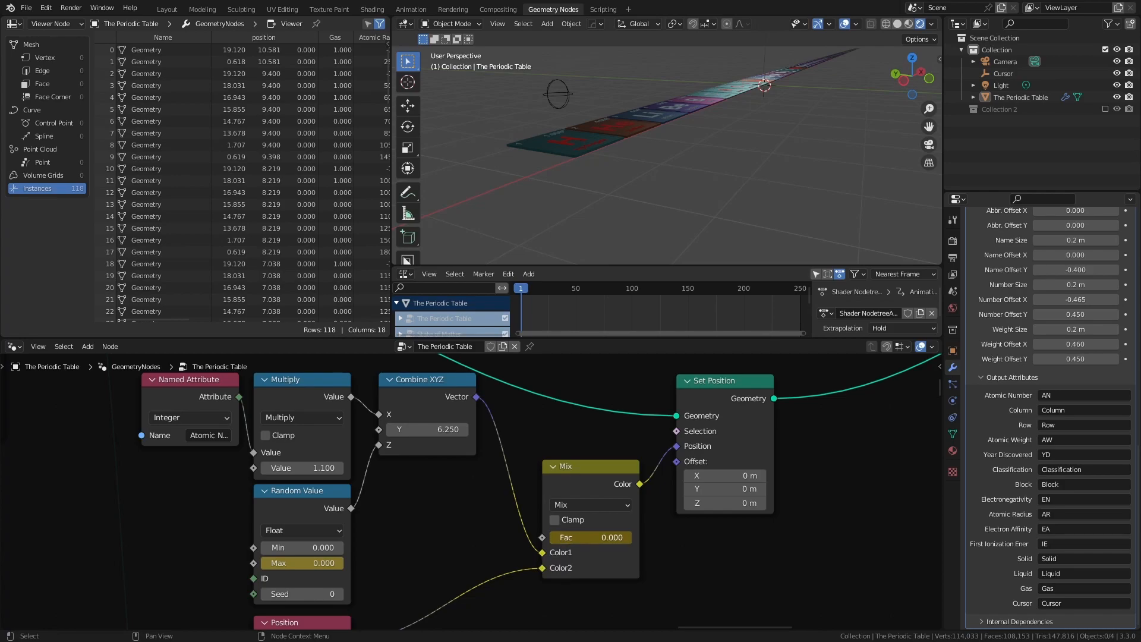
Step: Set the factor of the Mix node feeding Set Position to 1 and view the whole table from the top
left_click_drag(592, 537, 673, 537)
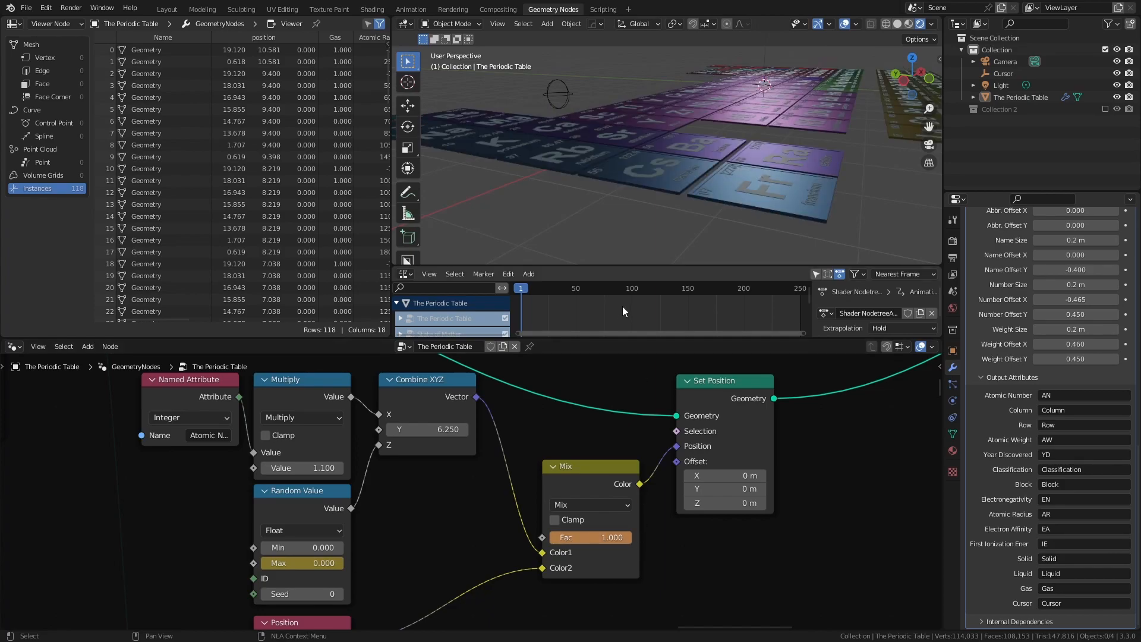
key("KP_7")
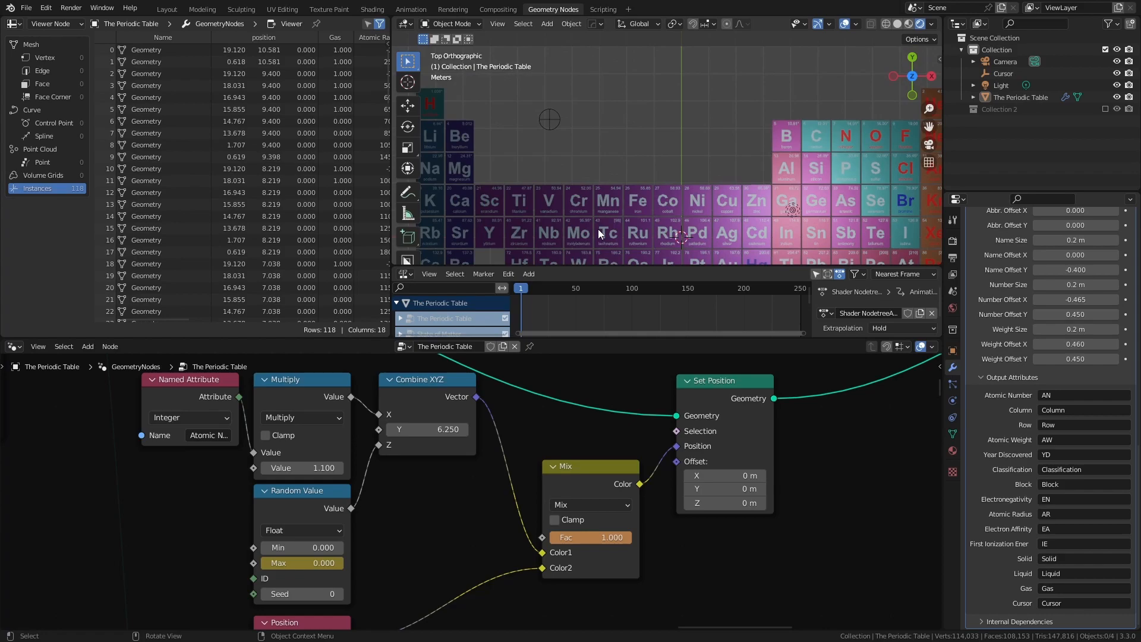
scroll(613, 234, "down", 1)
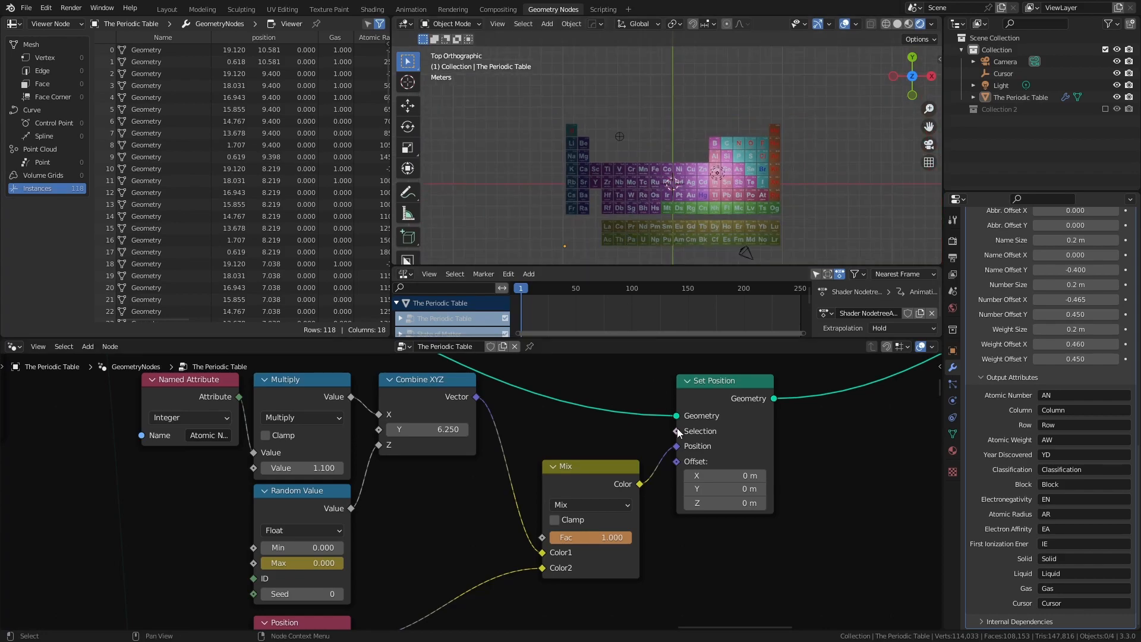
Step: Play the position animation up to frame 52 and inspect the table from the top
key("space")
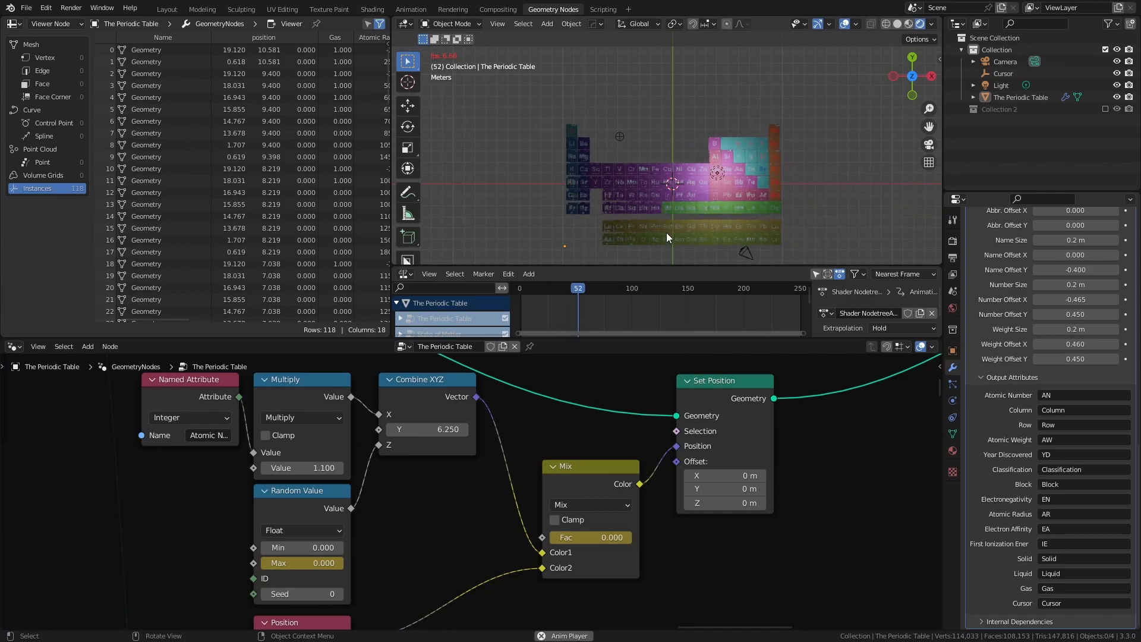
key("space")
scroll(791, 174, "up", 1)
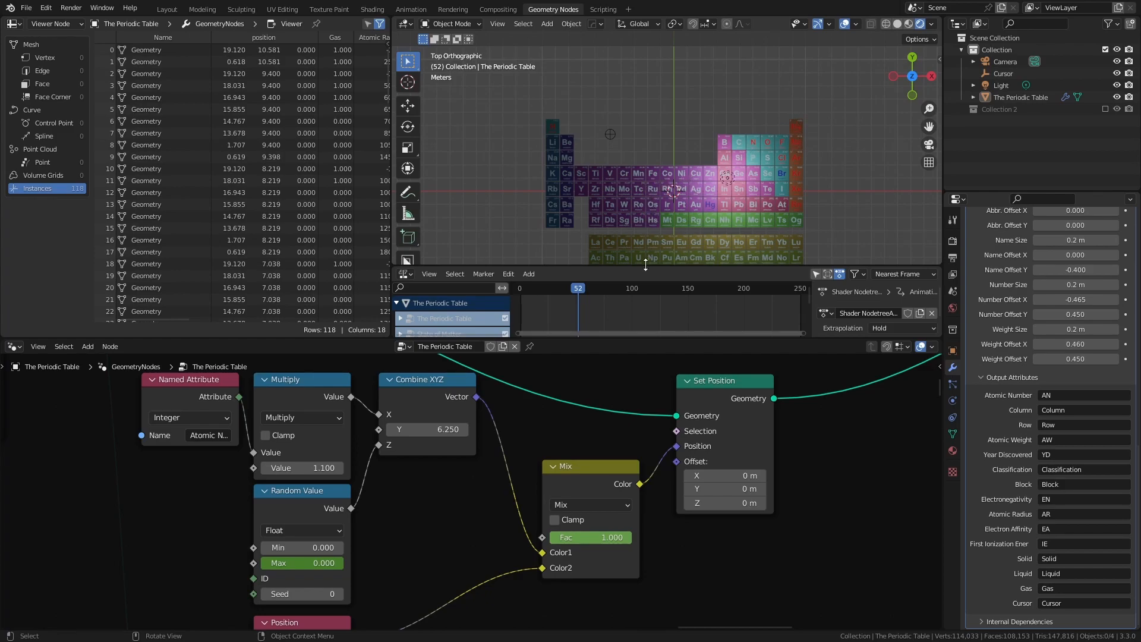
scroll(419, 500, "down", 3)
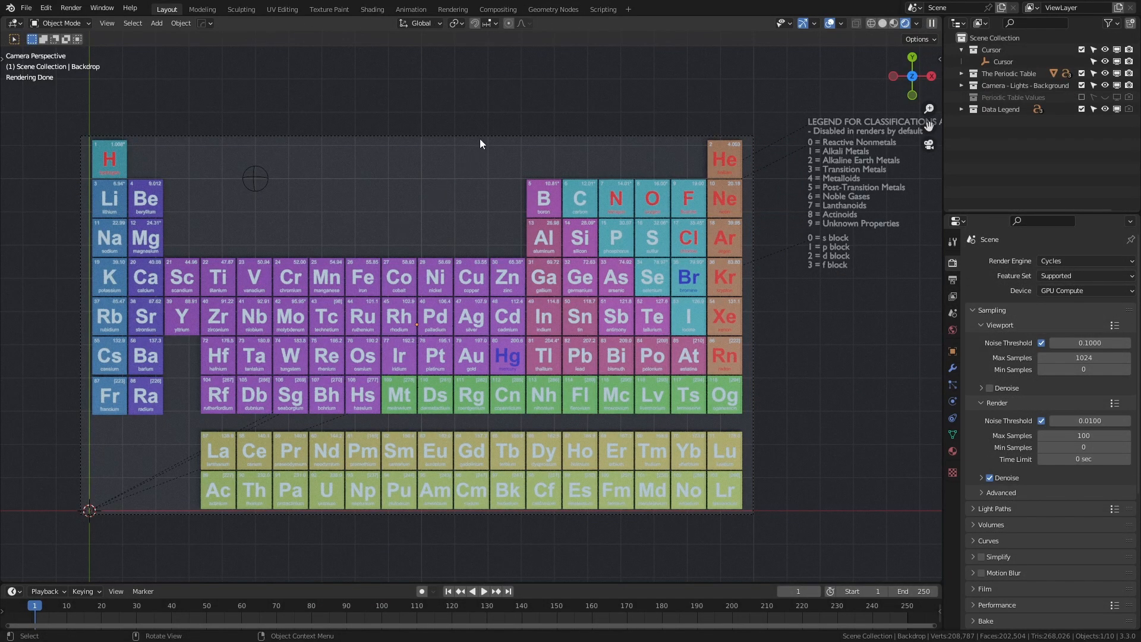
Step: Open the Geometry Nodes workspace and enter the Helium element's node group to reach the Frame Creation nodes
left_click(550, 10)
scroll(402, 459, "down", 5)
middle_click_drag(405, 458, 741, 319)
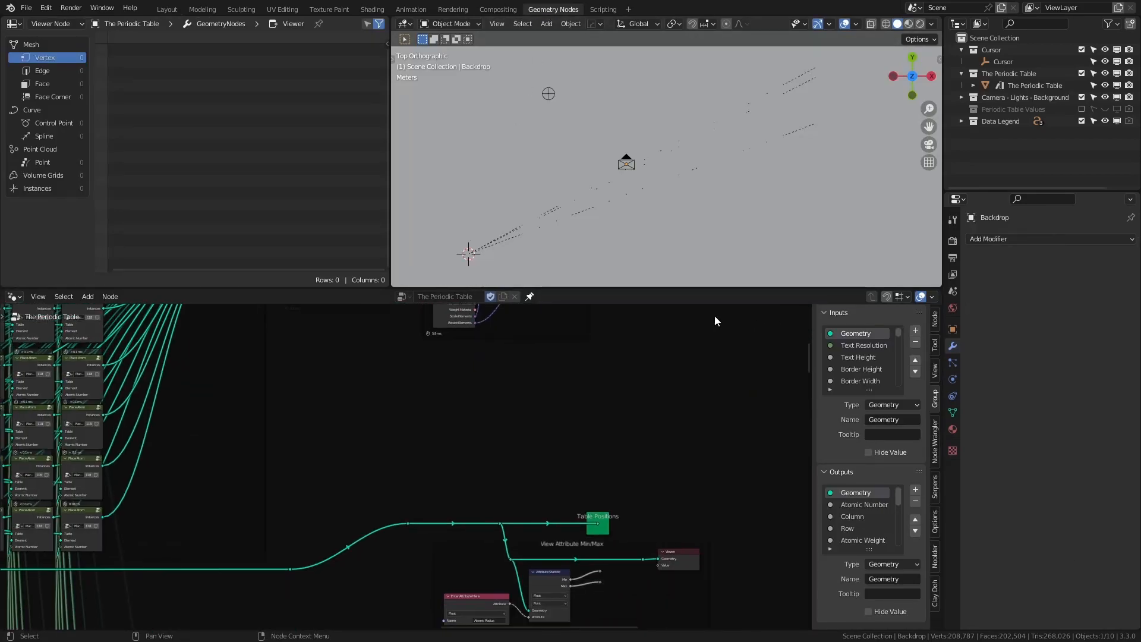
middle_click_drag(487, 420, 701, 315)
scroll(487, 560, "up", 5)
middle_click_drag(490, 439, 630, 414)
scroll(594, 475, "up", 6)
middle_click_drag(541, 482, 497, 554)
scroll(583, 411, "up", 1)
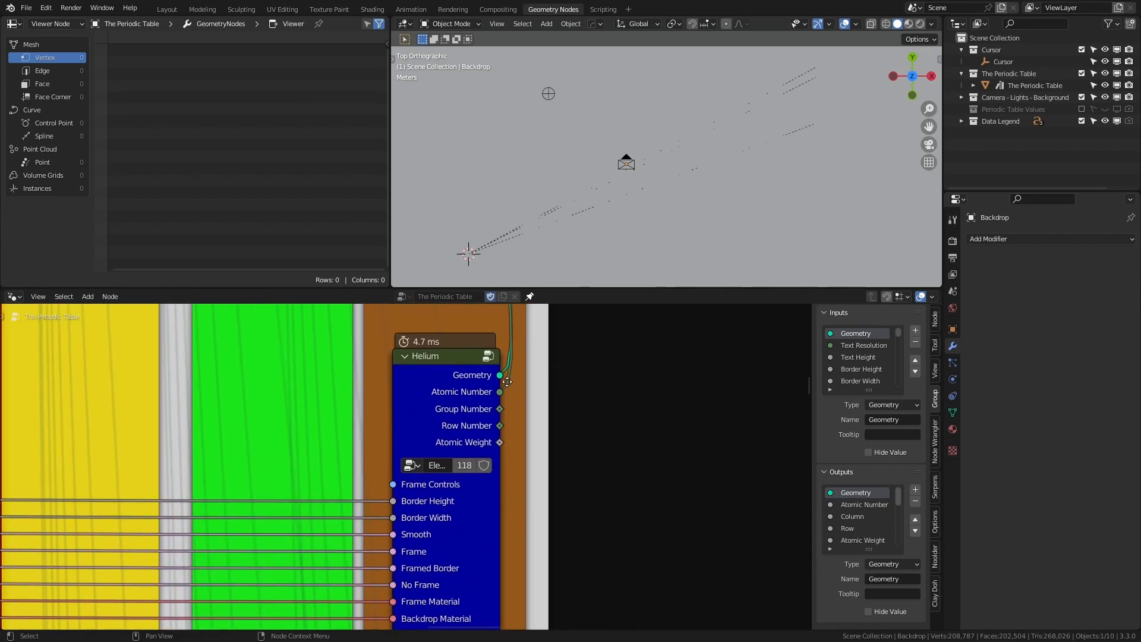
left_click(487, 355)
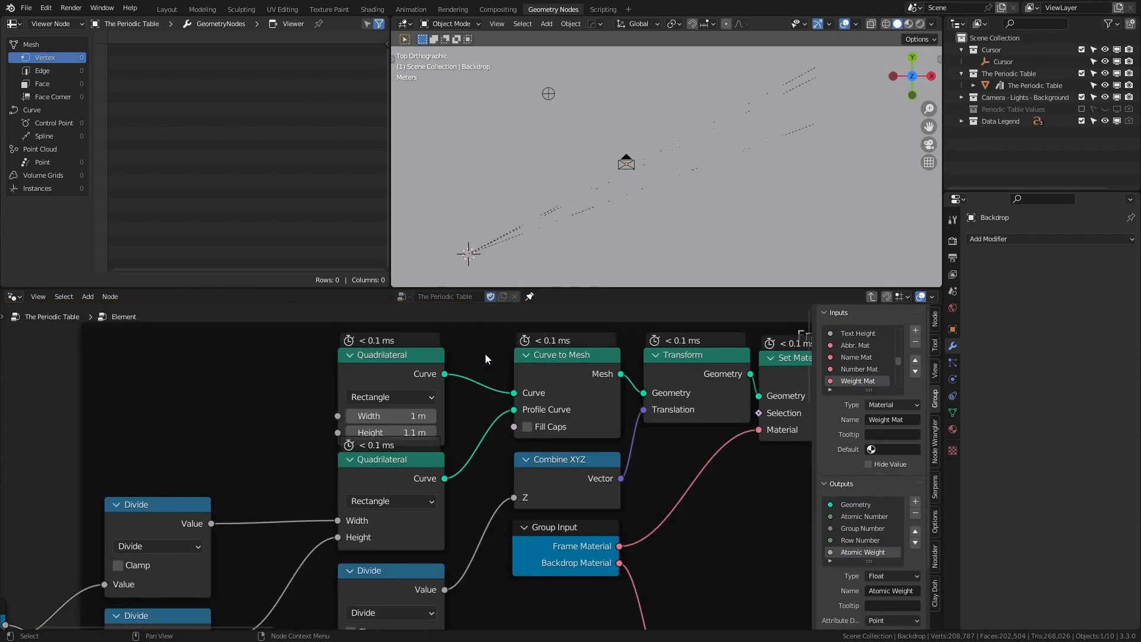
scroll(726, 402, "down", 1)
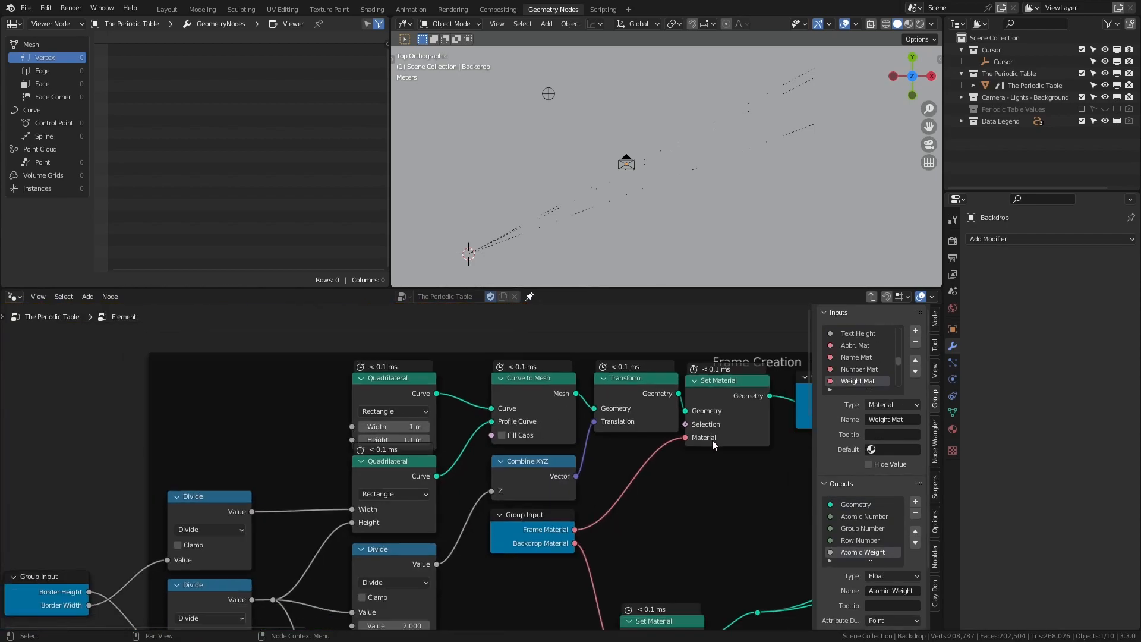
scroll(480, 498, "up", 3)
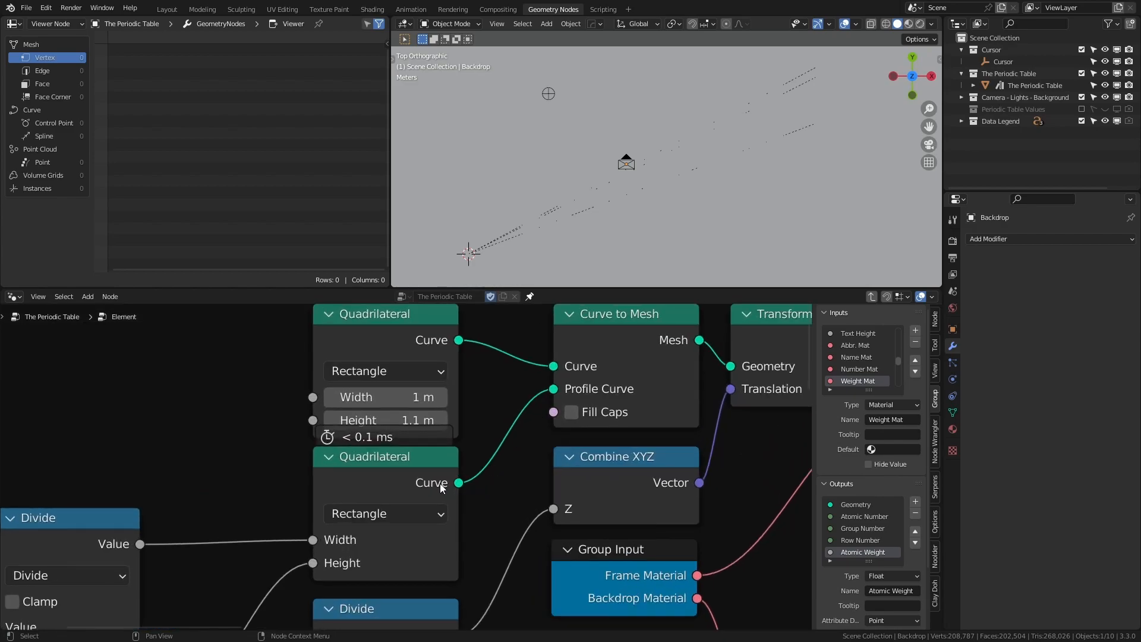
Step: Switch the 3D viewport to rendered shading and view the border of the 192.2 tile up close at an angle
key("z")
left_click(706, 42)
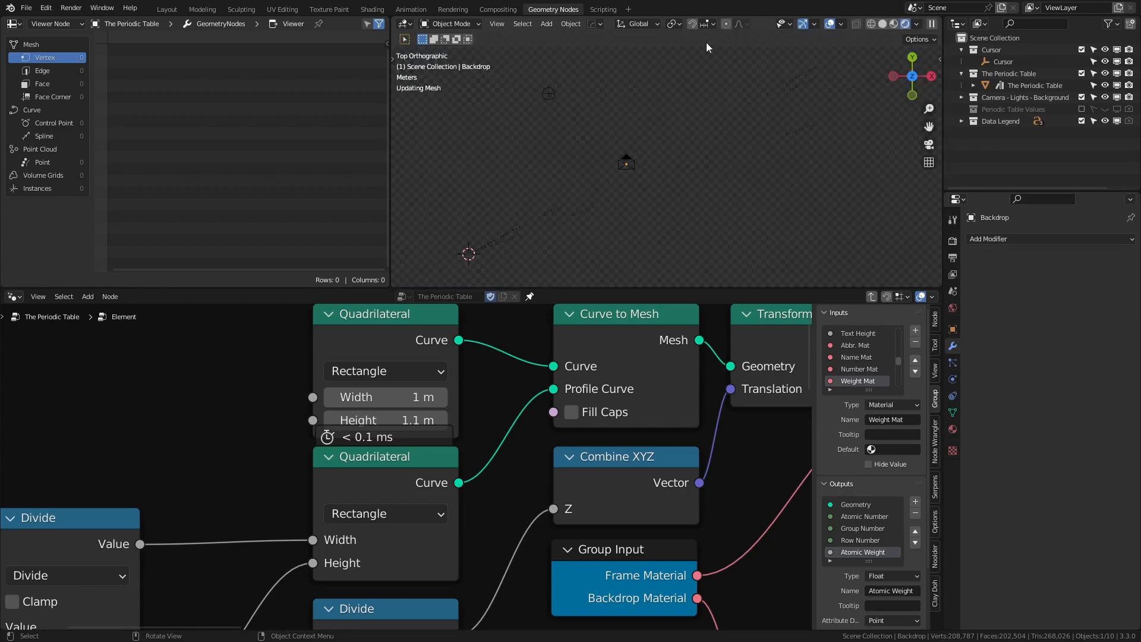
scroll(708, 177, "up", 3)
middle_click_drag(709, 177, 836, 120)
scroll(671, 158, "up", 12)
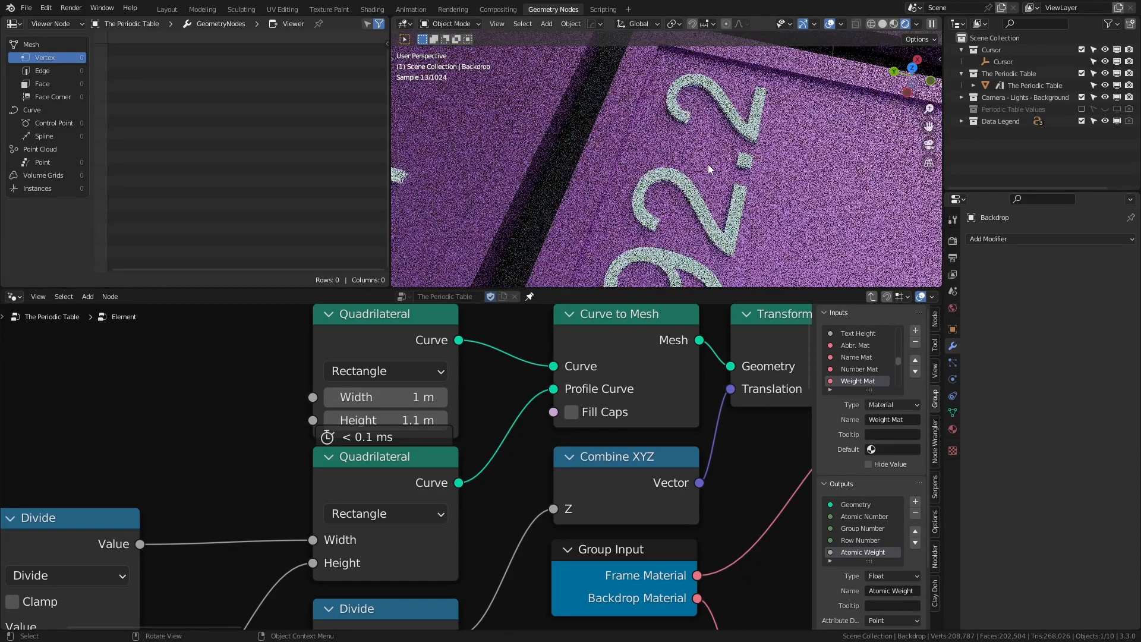
scroll(713, 142, "down", 5)
scroll(692, 138, "up", 5)
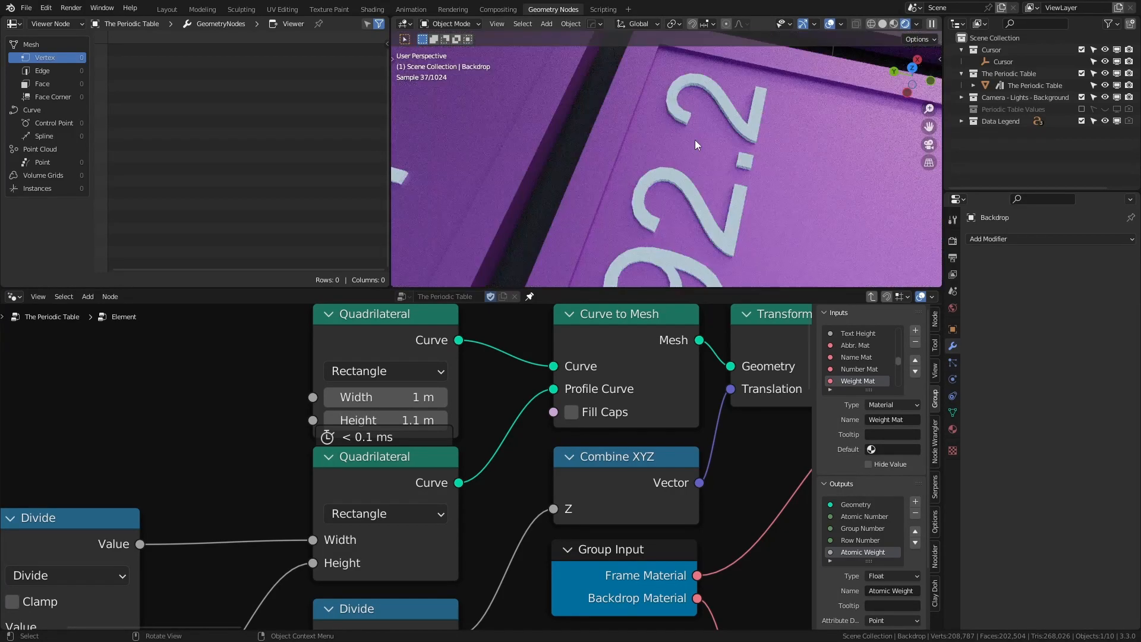
Step: Add a Curve Circle node and connect its Curve output to the Profile Curve input of the frame's Curve to Mesh node
middle_click_drag(188, 426, 273, 413)
scroll(265, 390, "down", 1)
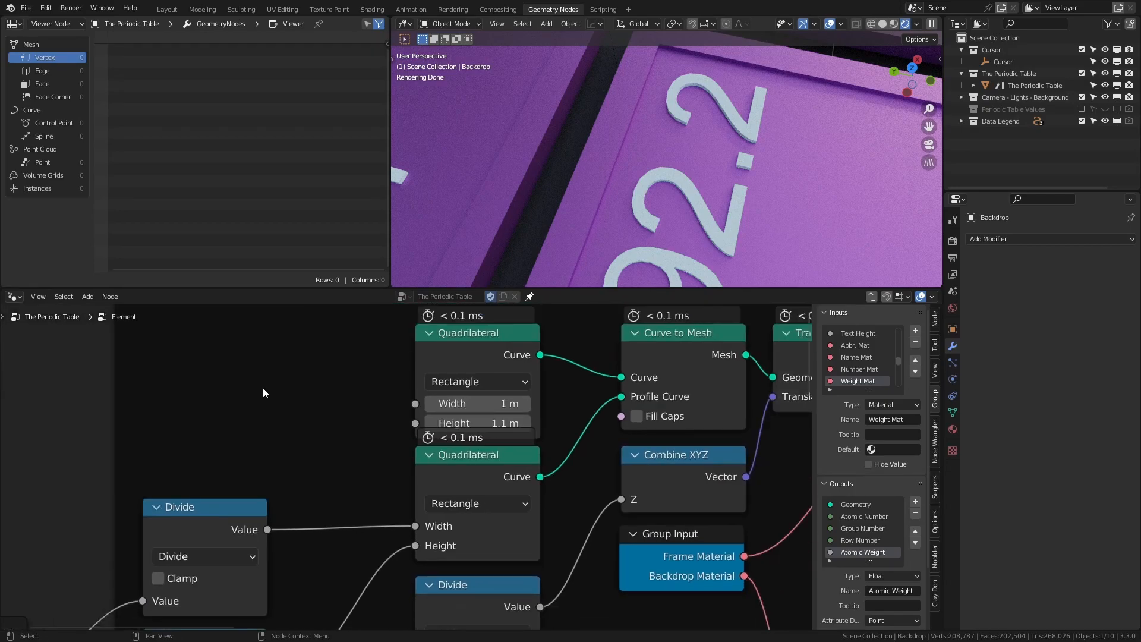
key("shift+a")
mouse_move(243, 402)
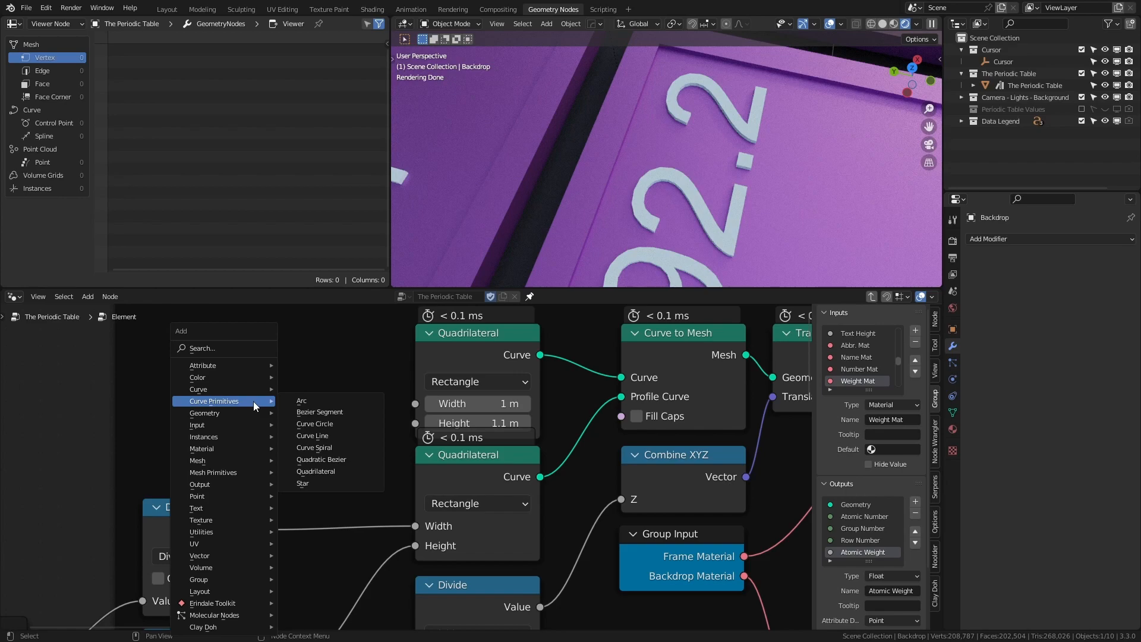
left_click(325, 424)
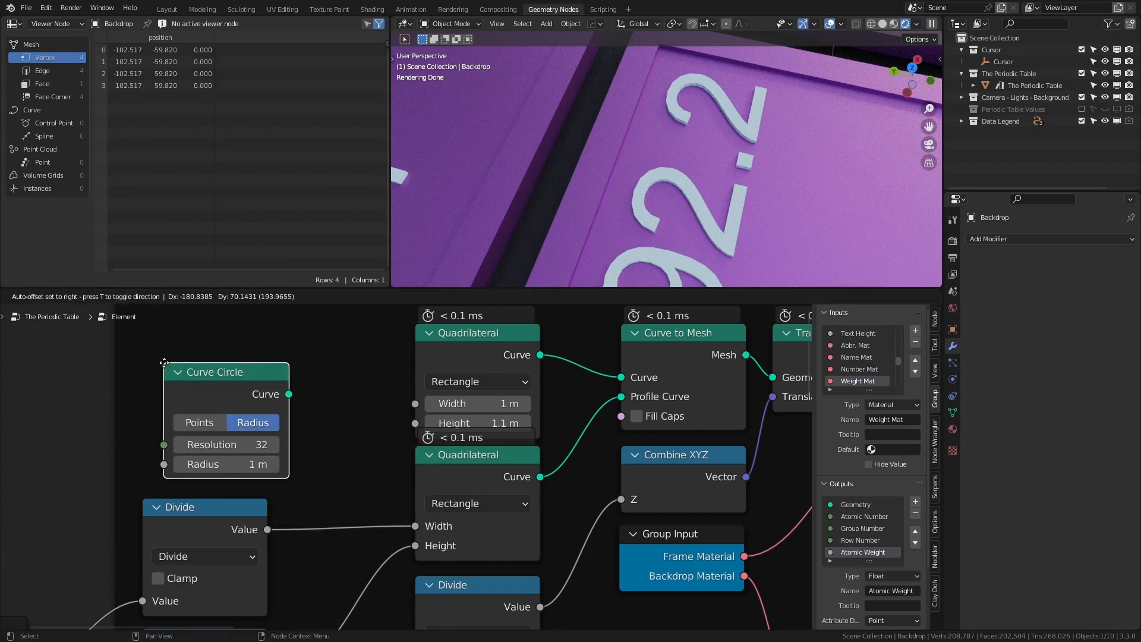
left_click(164, 363)
left_click_drag(290, 395, 621, 397)
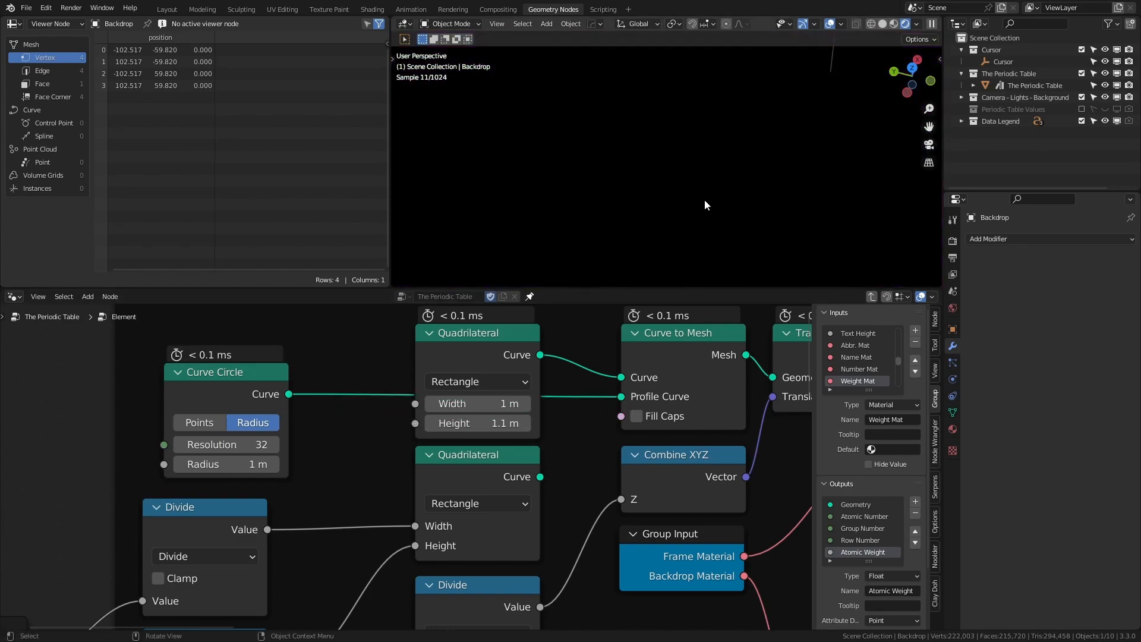
Step: Set the Curve Circle's radius to 0.01 m and check the rounded frames across several tiles
left_click(248, 466)
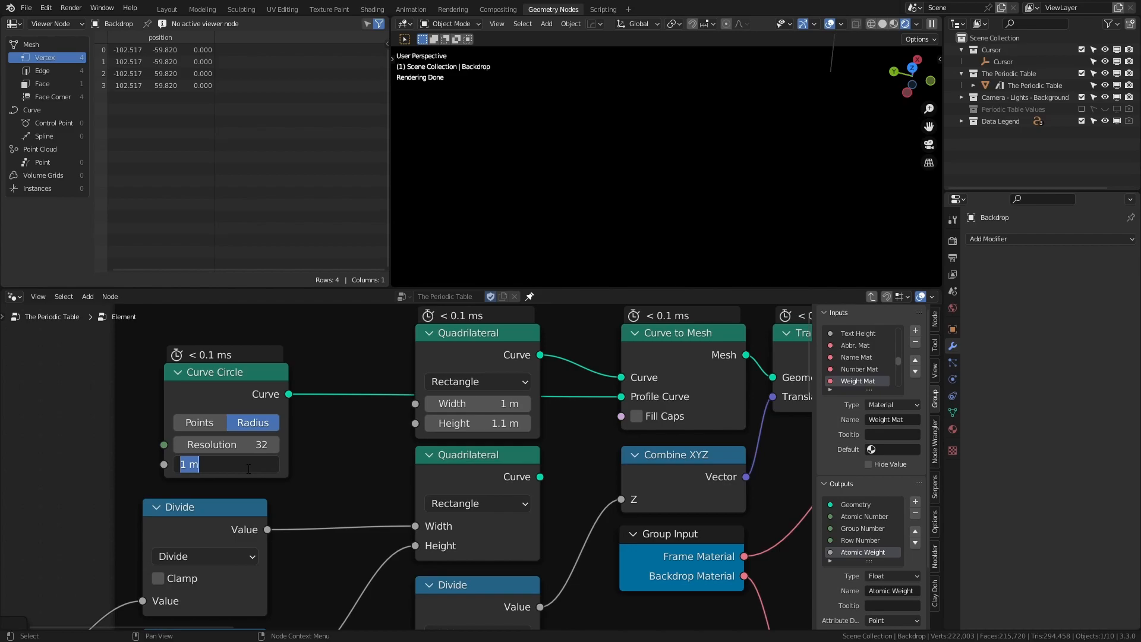
type("0.01")
key("Return")
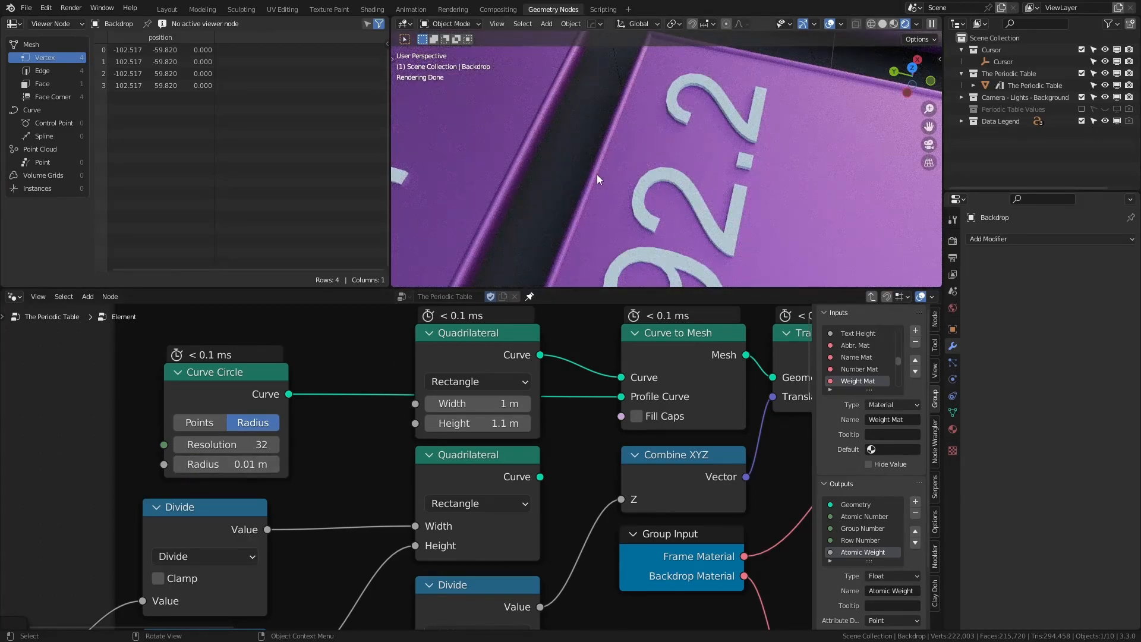
scroll(602, 179, "down", 3)
scroll(596, 176, "down", 6)
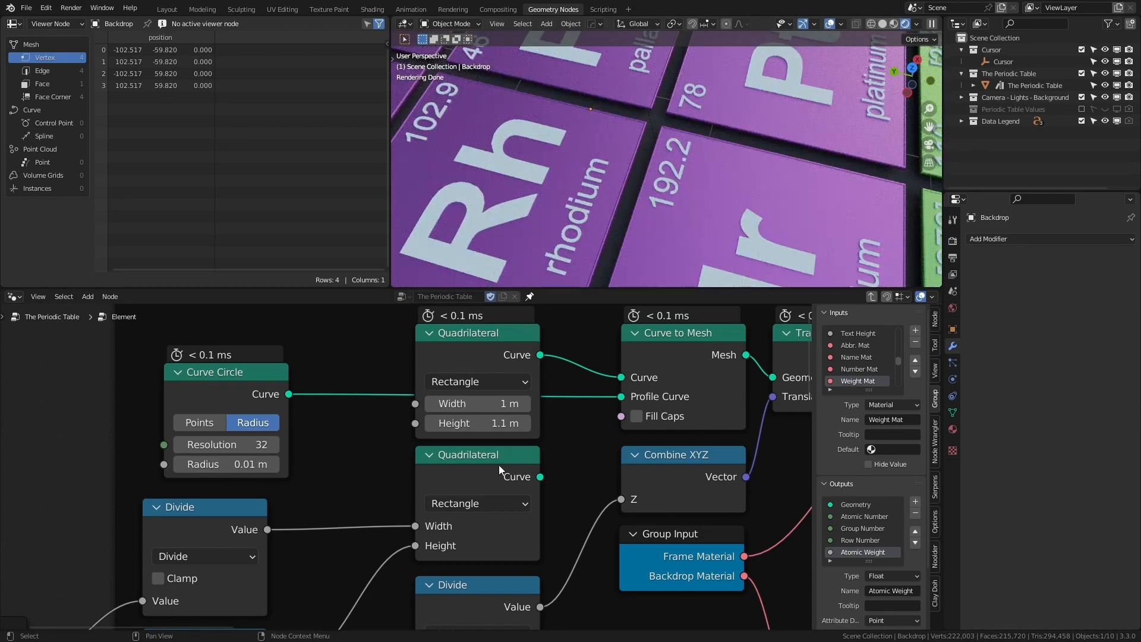
Step: Set the Curve Circle's radius to 0.05 m
left_click(240, 464)
type(".05")
key("Return")
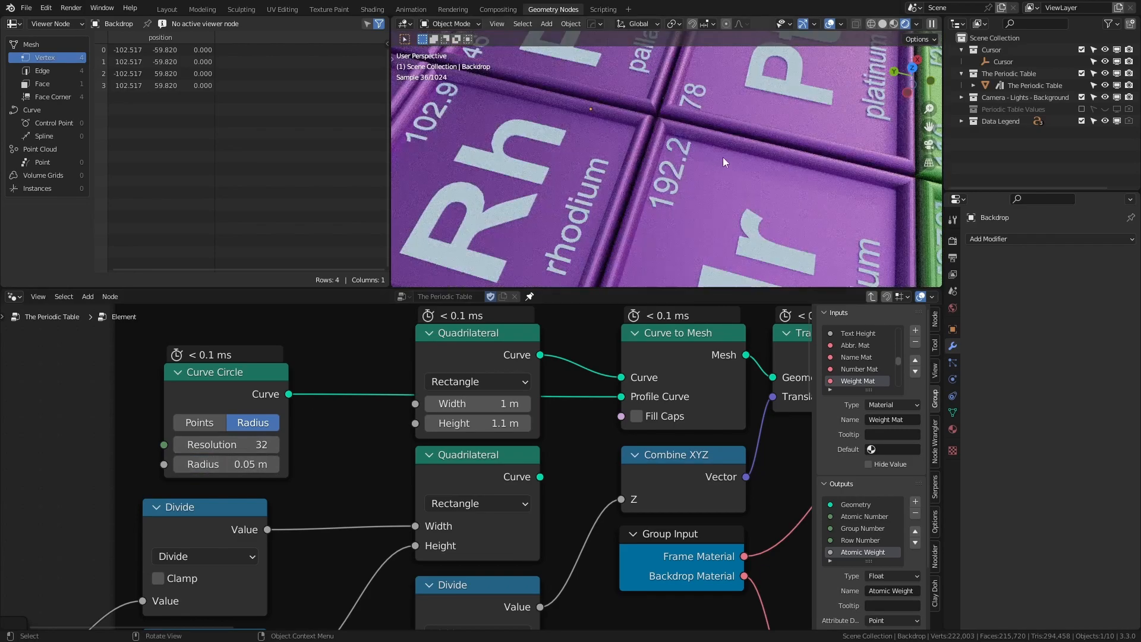
left_click(254, 383)
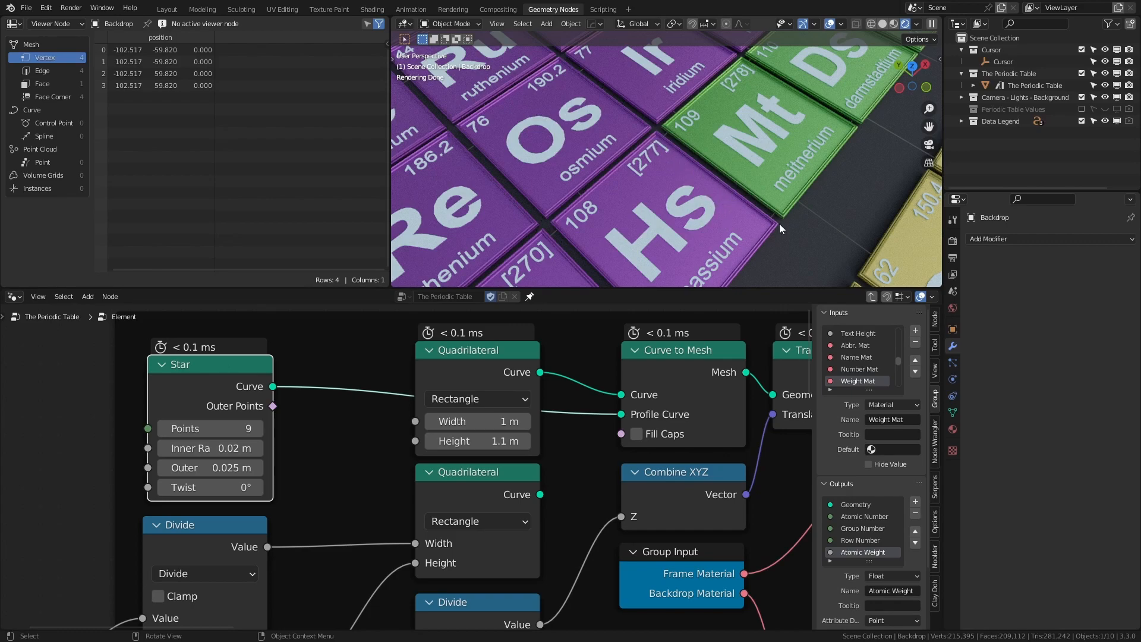
Step: Select The Periodic Table object, expand its Geometry Nodes modifier and toggle the Framed Border input off and back on
left_click(737, 173)
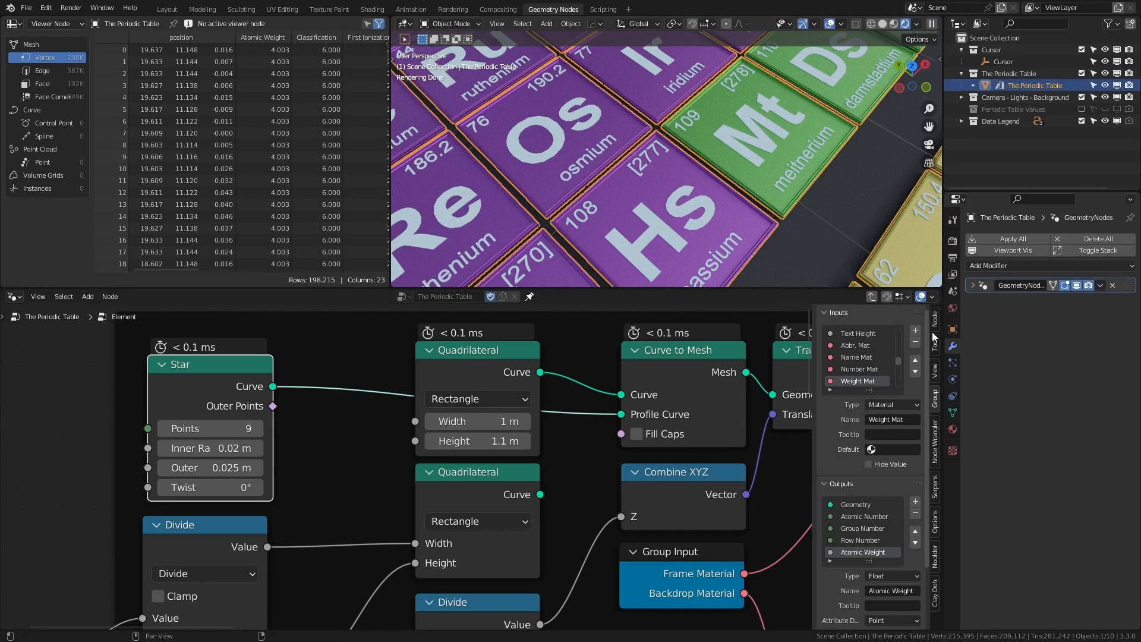
left_click(974, 290)
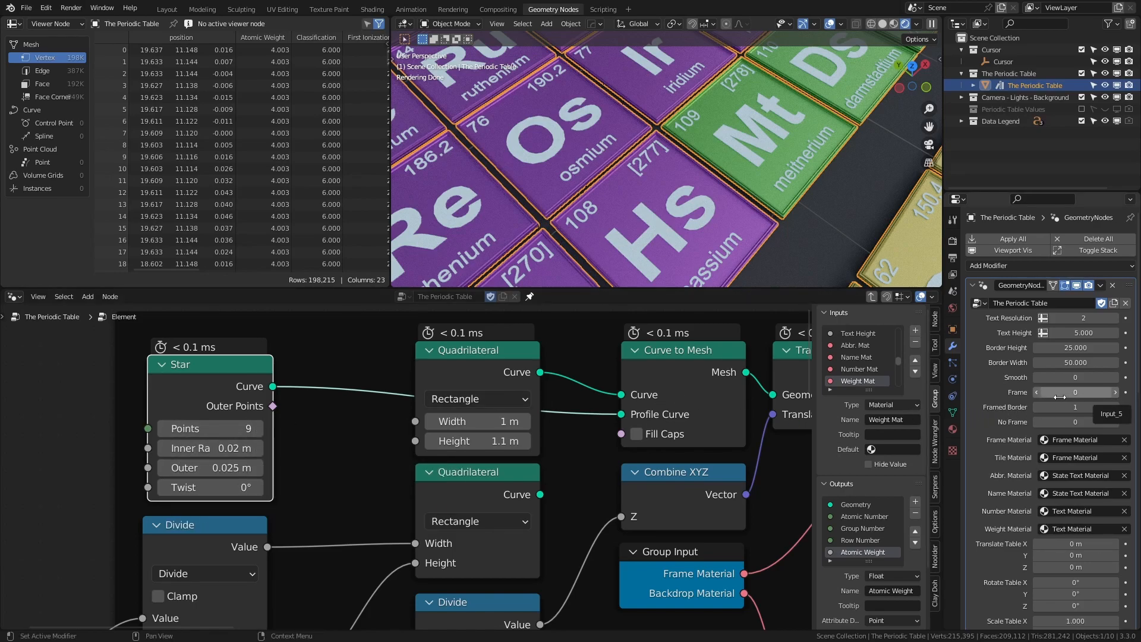
left_click(1038, 409)
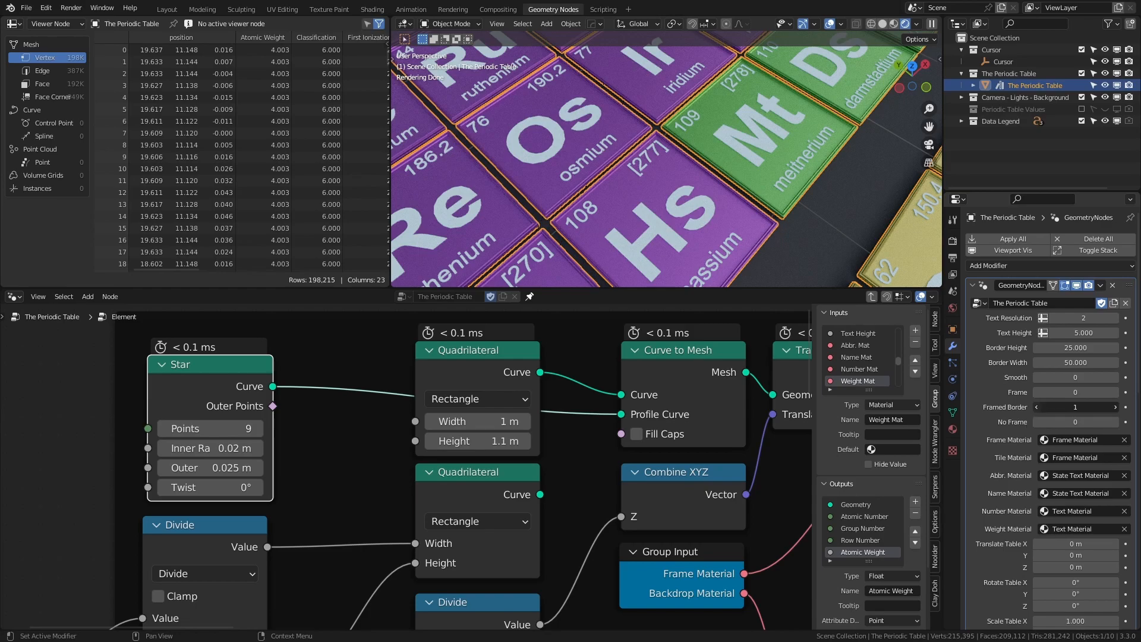
left_click(1115, 407)
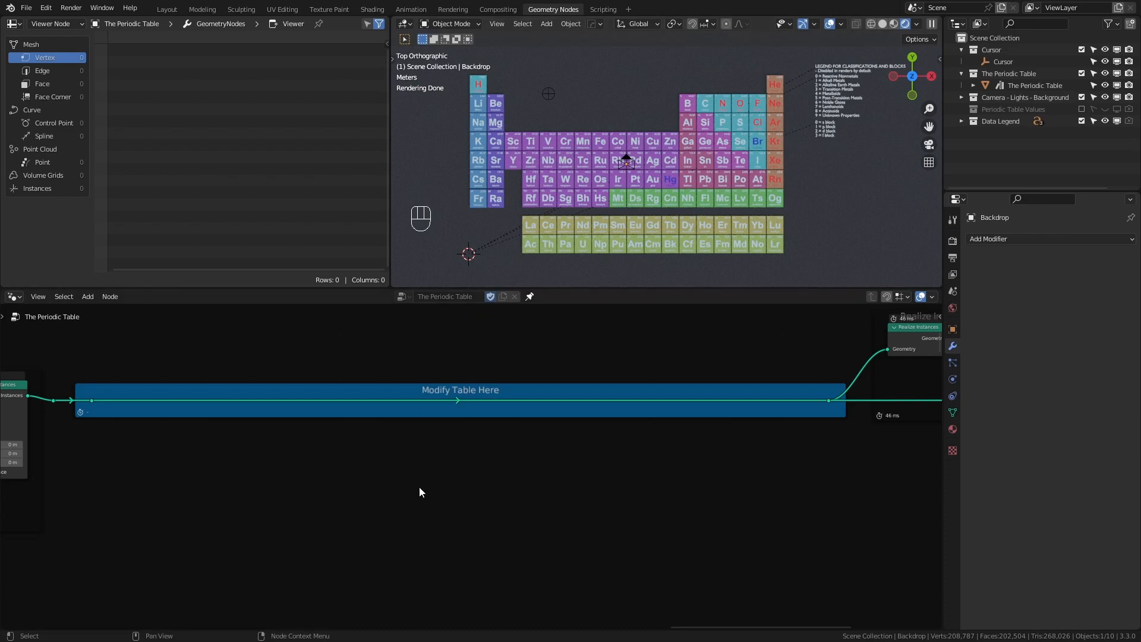
Step: Add an Instance on Points node with its Points input fed from the Table Positions reroute
scroll(298, 562, "up", 3)
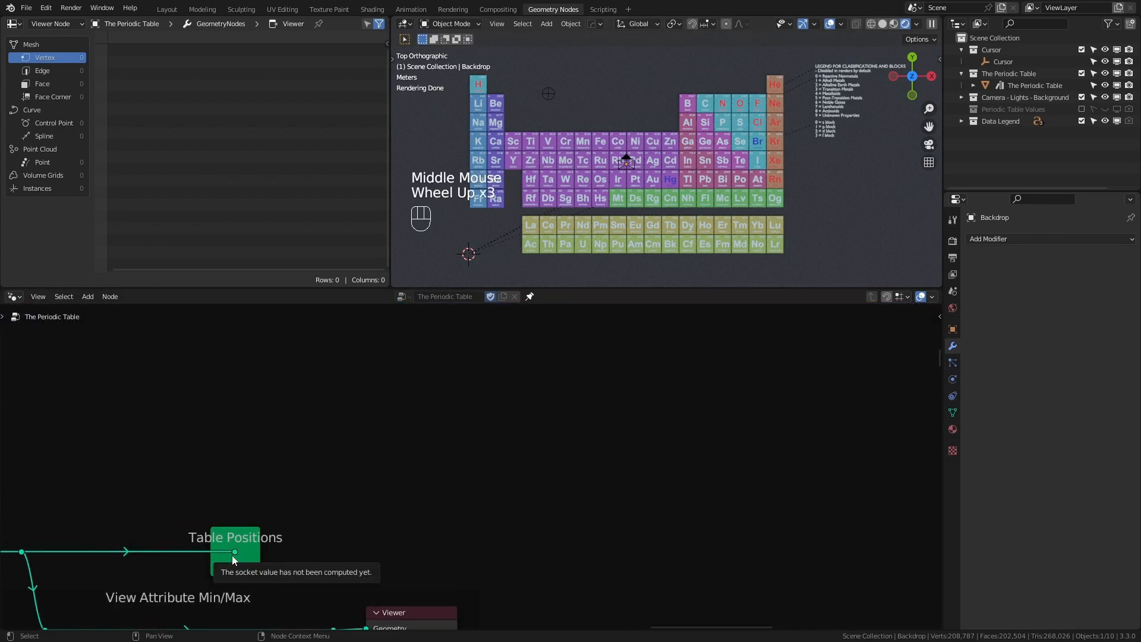
middle_click_drag(472, 483, 337, 385)
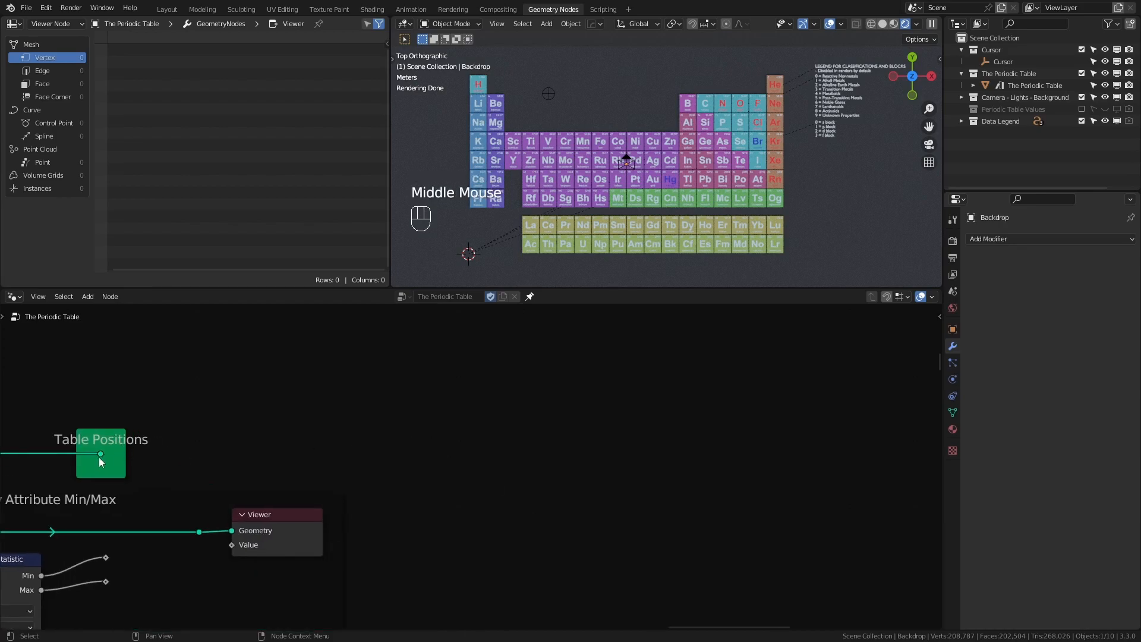
left_click_drag(100, 454, 624, 367)
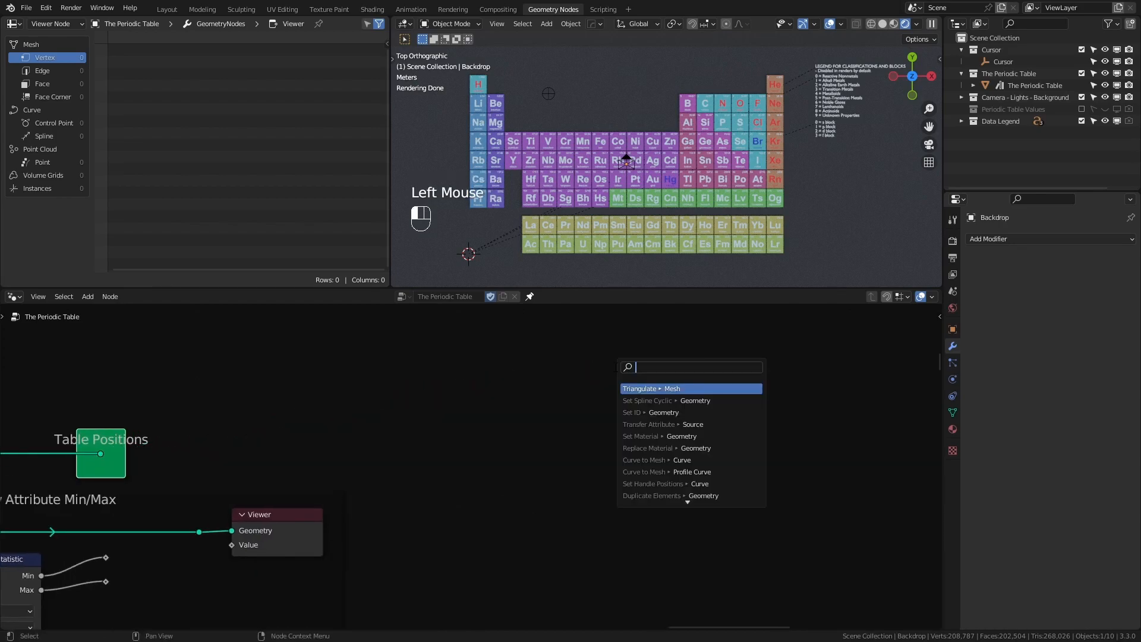
type("instance")
key("Return")
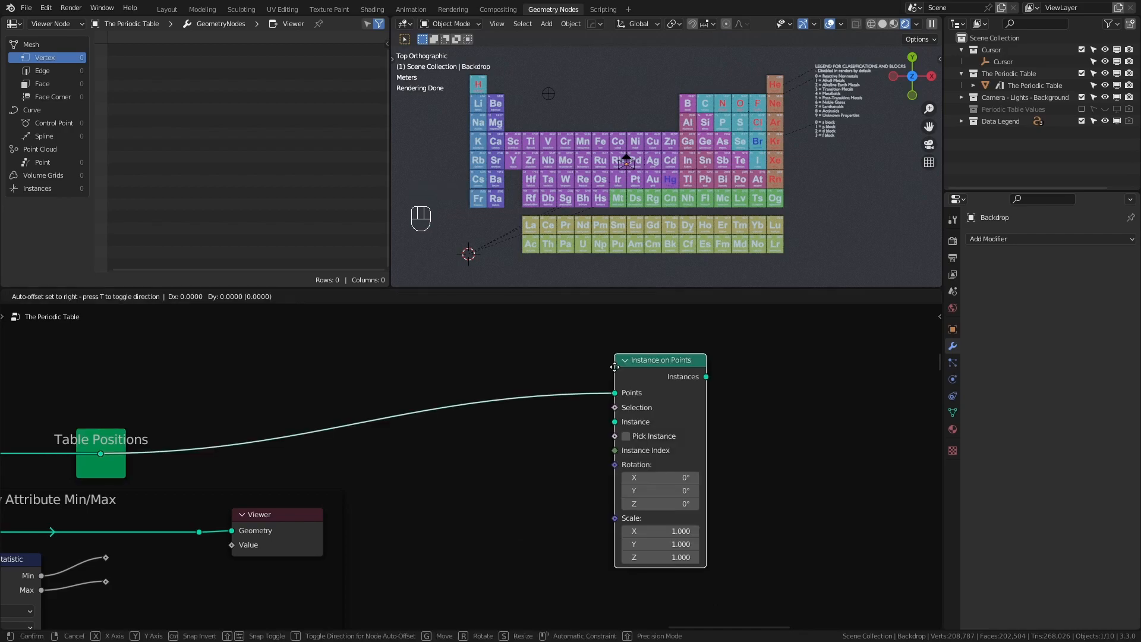
left_click(614, 366)
Step: Add a UV Sphere with a 0.1 m radius as the Instance input of the Instance on Points node
left_click_drag(614, 422, 486, 484)
type("sphere")
key("Return")
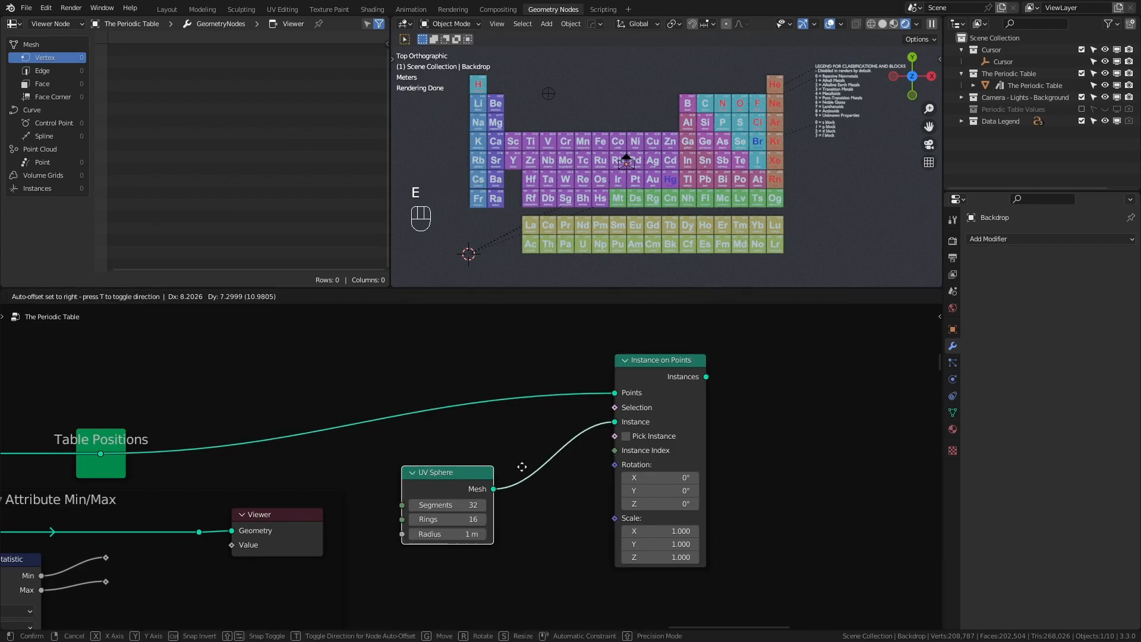
left_click(548, 451)
left_click(469, 519)
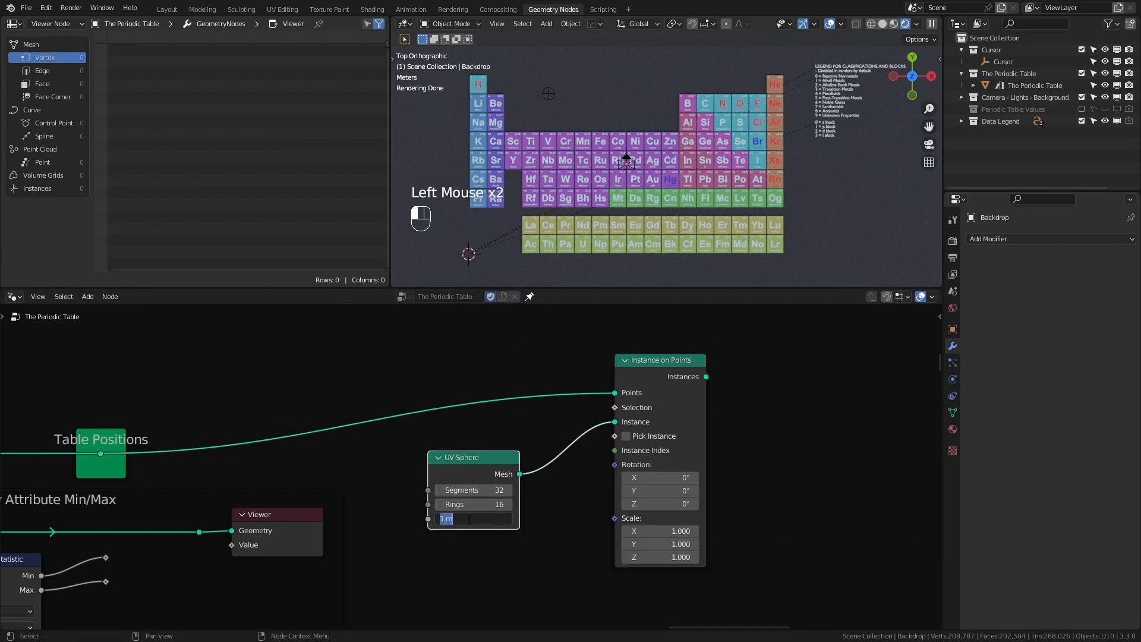
type(".1")
key("Return")
Step: Add a Join Geometry node fed by the Instances output of the Instance on Points node
left_click_drag(706, 376, 795, 366)
type("join geo")
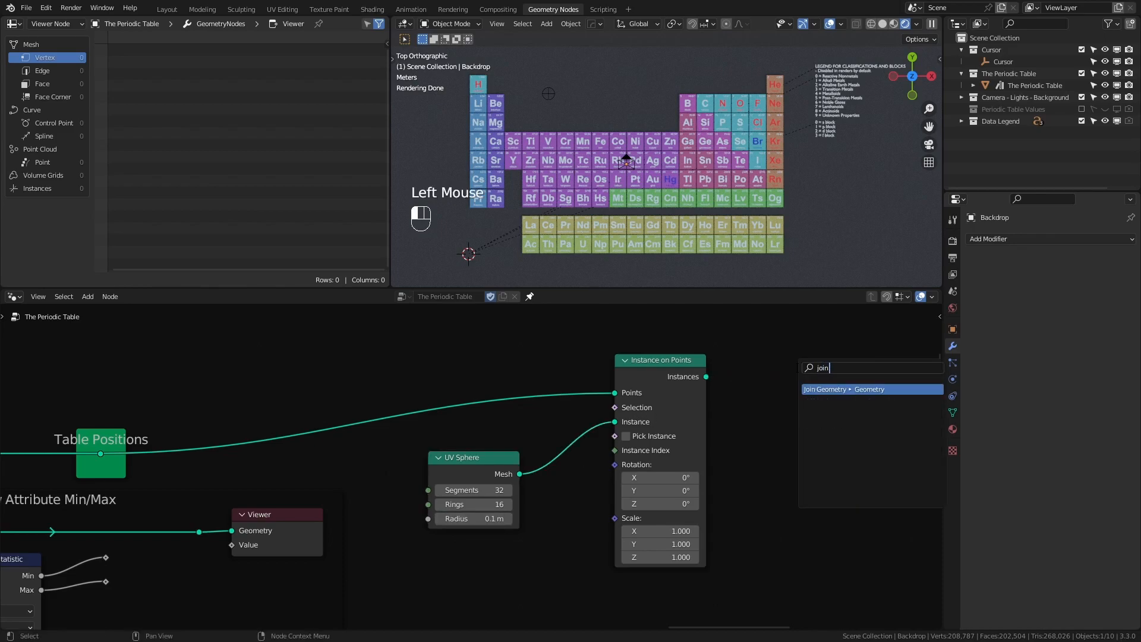
key("Return")
left_click(795, 367)
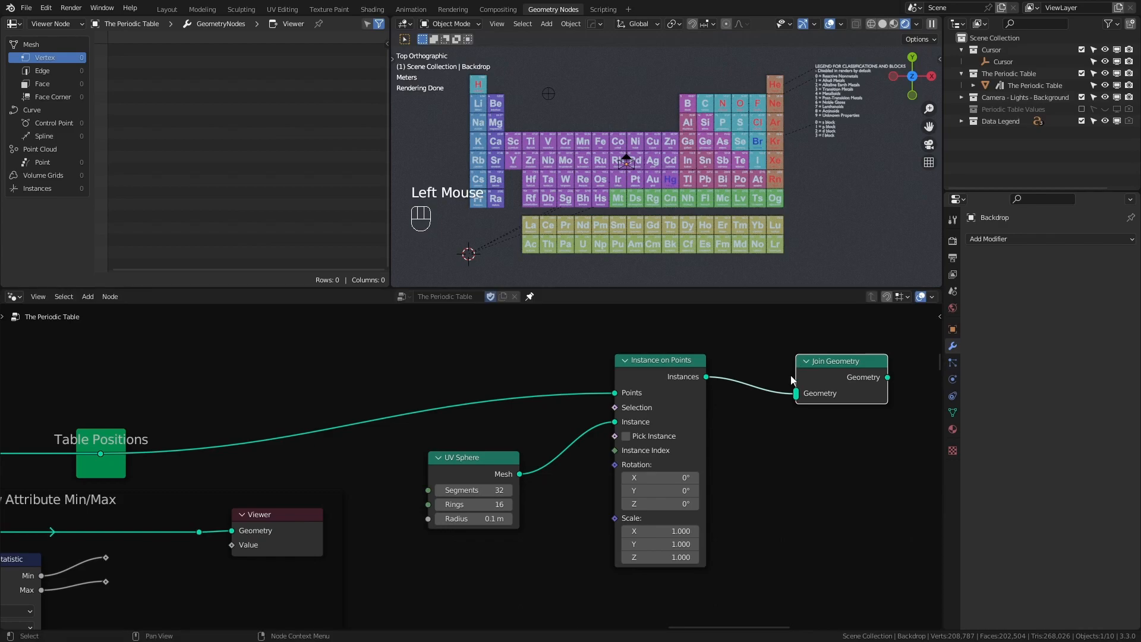
Step: Move the Join Geometry node beside the Group Output, feed the Switch output into it, and connect it to the output's Geometry socket
scroll(703, 390, "down", 6)
middle_click_drag(755, 418, 448, 493)
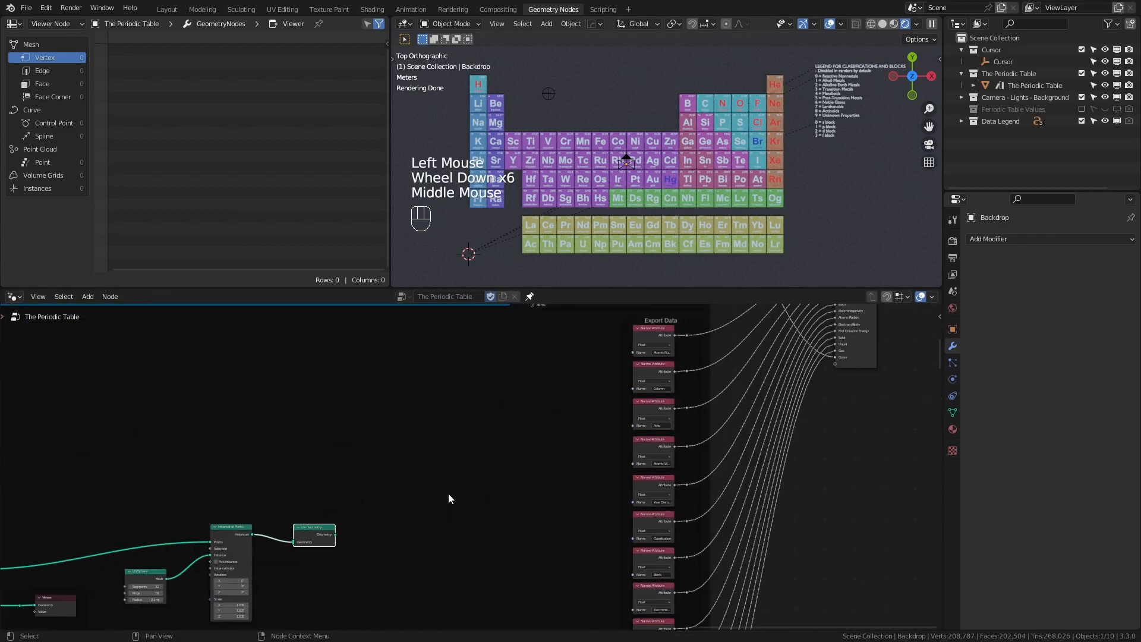
scroll(383, 499, "down", 2)
left_click_drag(383, 501, 676, 341)
scroll(676, 341, "up", 3)
middle_click_drag(454, 515, 391, 402)
scroll(530, 494, "up", 3)
left_click_drag(408, 414, 481, 481)
left_click_drag(570, 466, 725, 398)
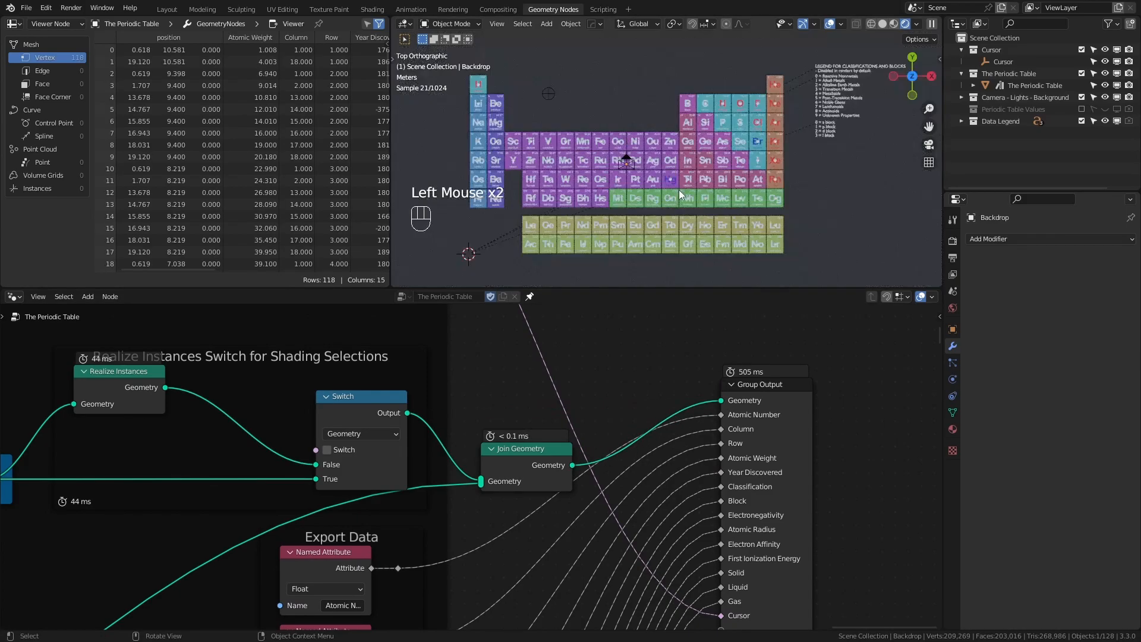
Step: Examine the sphere instances on the element tiles and the Attribute Statistic setup in the View Attribute Min/Max frame
scroll(675, 192, "up", 3)
scroll(686, 158, "down", 2)
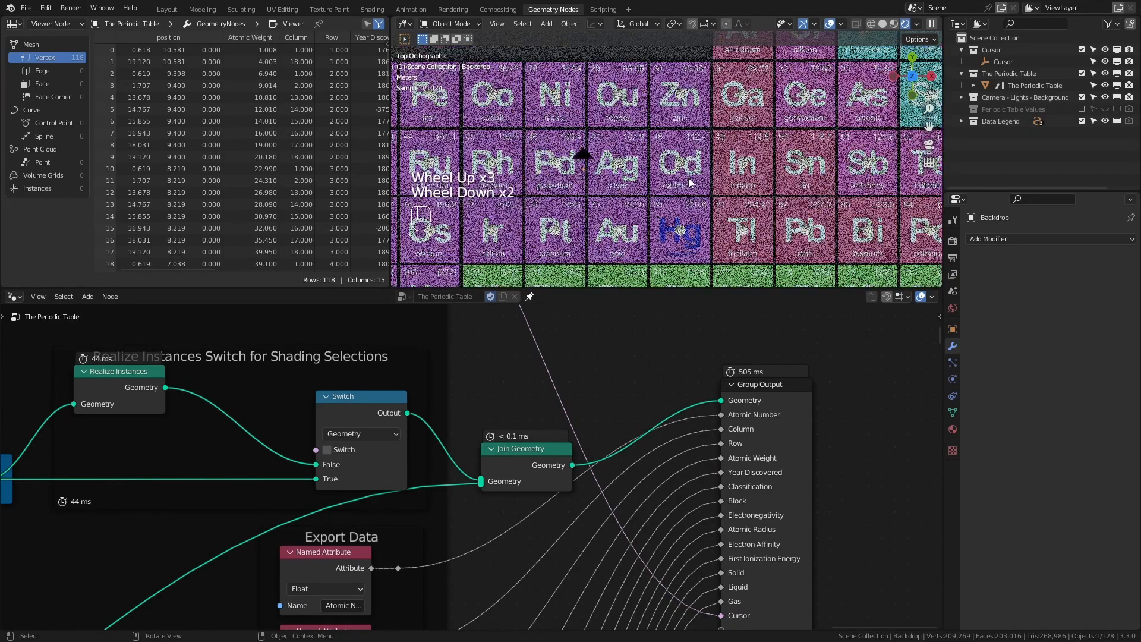
scroll(150, 572, "down", 4)
middle_click_drag(184, 548, 15, 430)
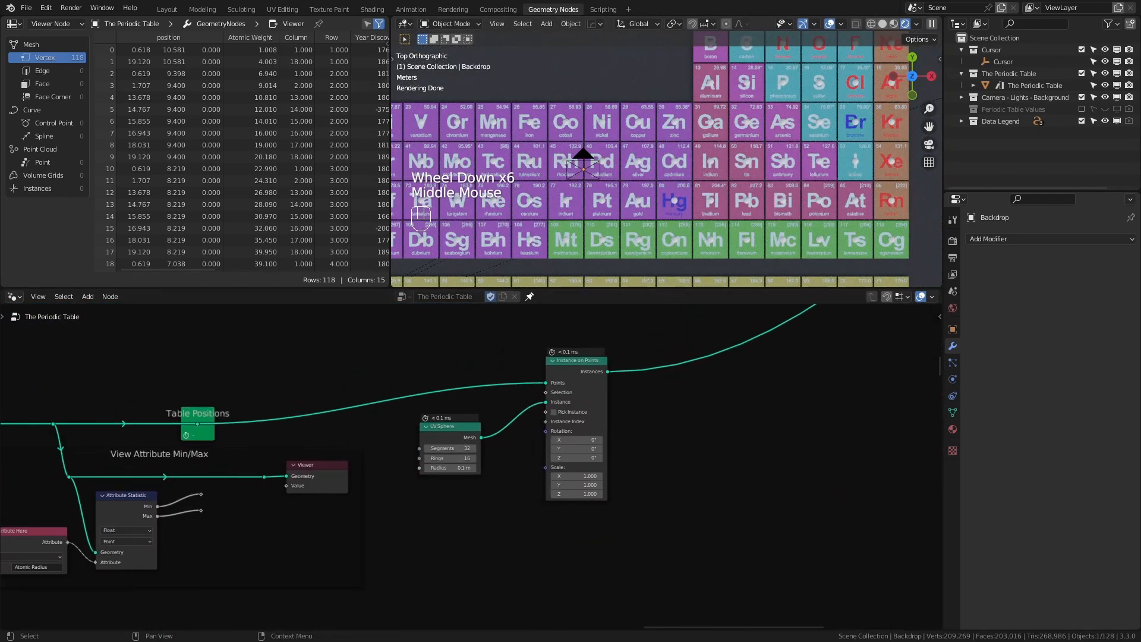
middle_click_drag(70, 489, 249, 447)
scroll(265, 461, "up", 3)
scroll(273, 466, "up", 1)
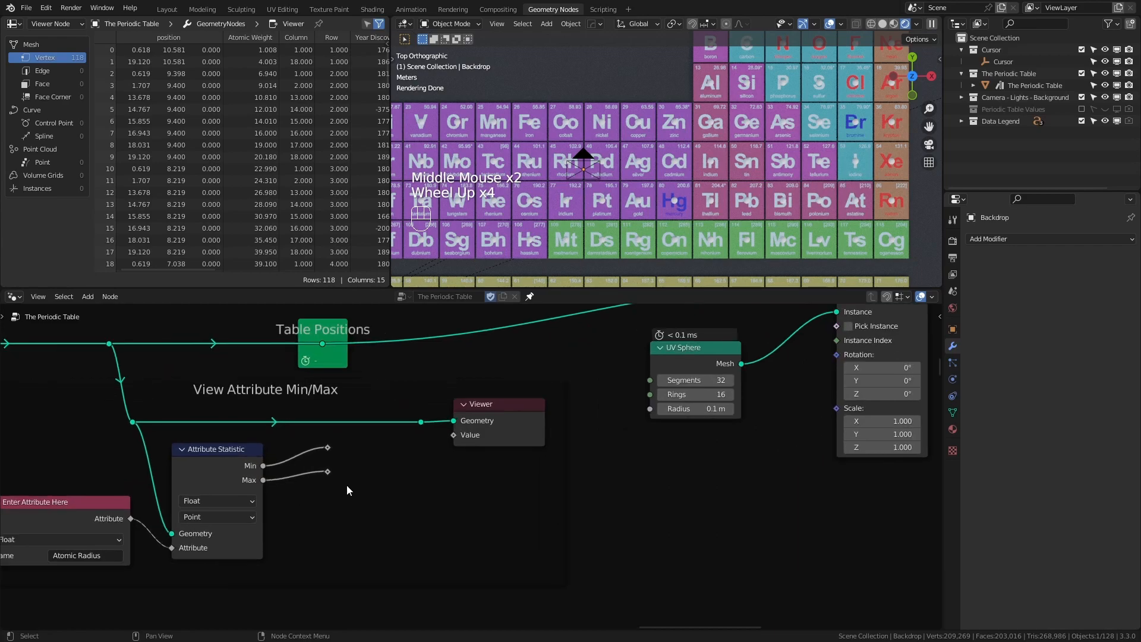
middle_click_drag(312, 530, 407, 519)
scroll(408, 519, "up", 3)
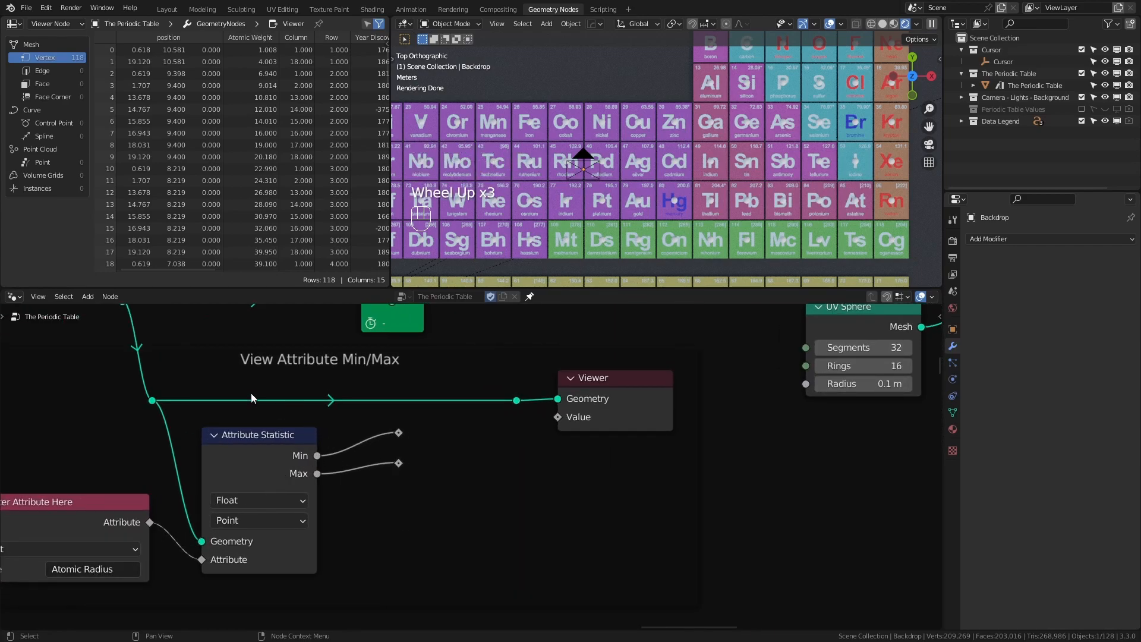
Step: Check the Atomic Radius range by feeding the Attribute Statistic's Min and then its Max into the Viewer's Value input
middle_click_drag(381, 353, 417, 372)
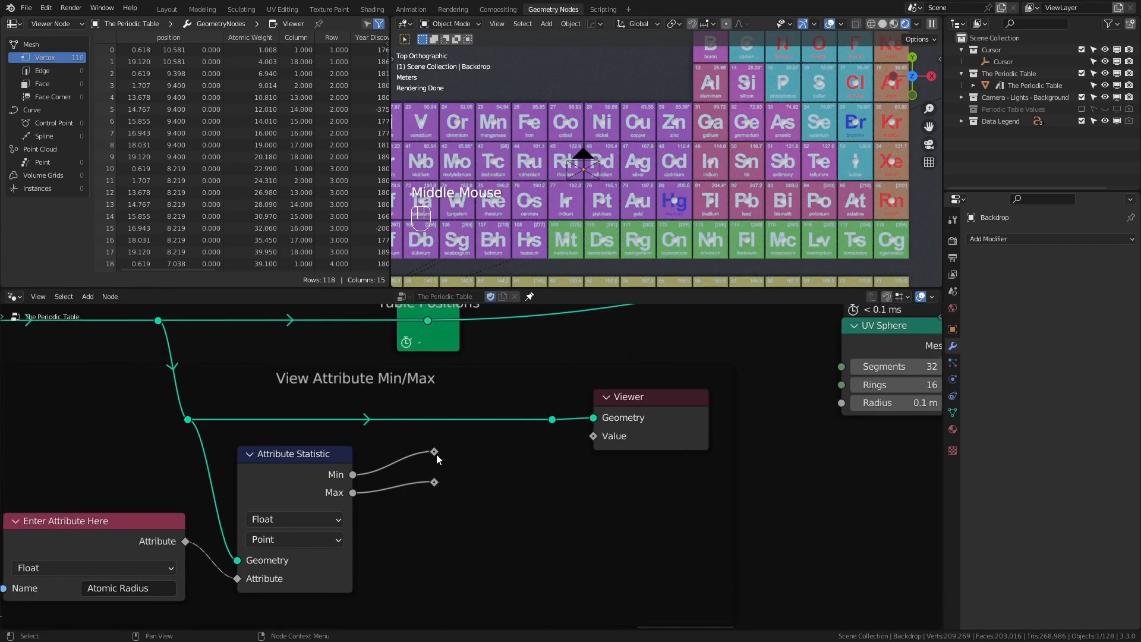
left_click(437, 458)
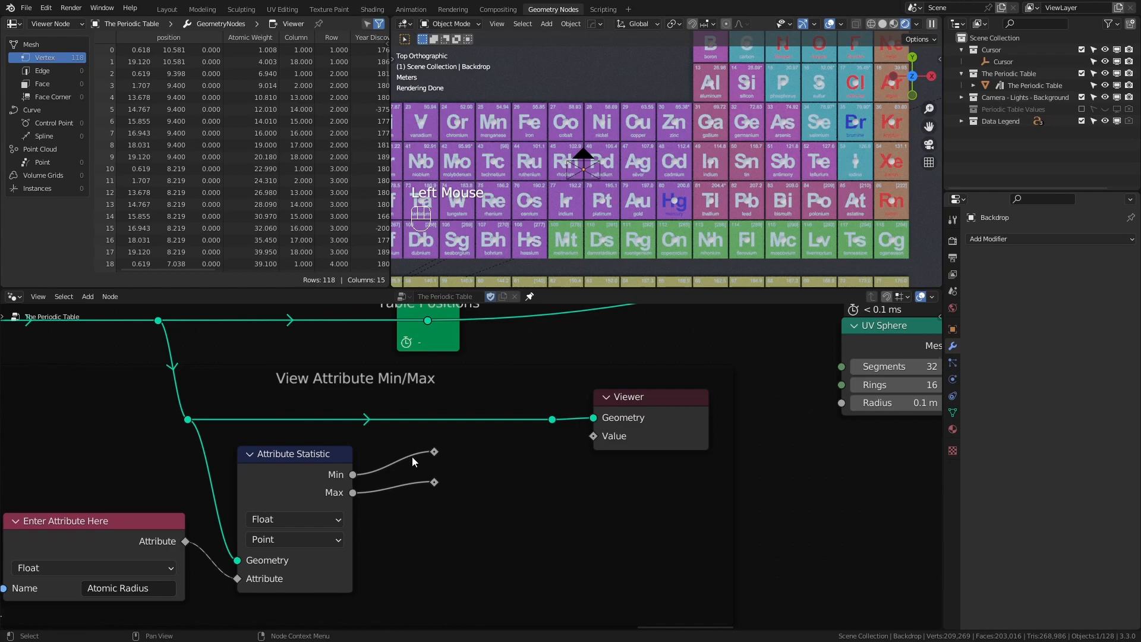
left_click_drag(434, 456, 594, 435)
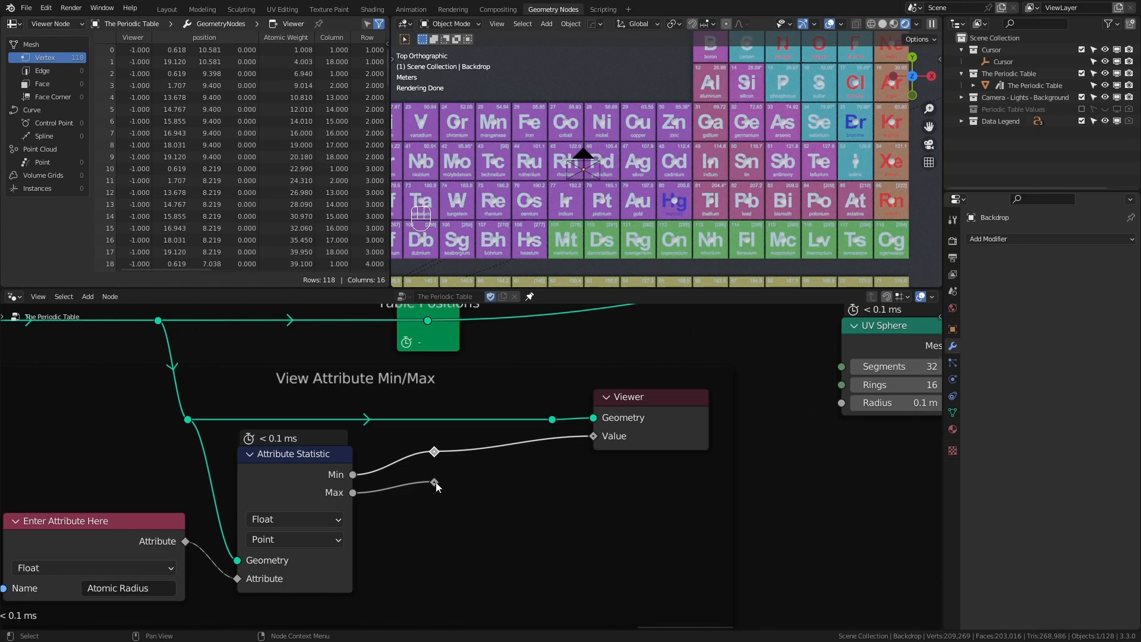
left_click_drag(435, 482, 594, 435)
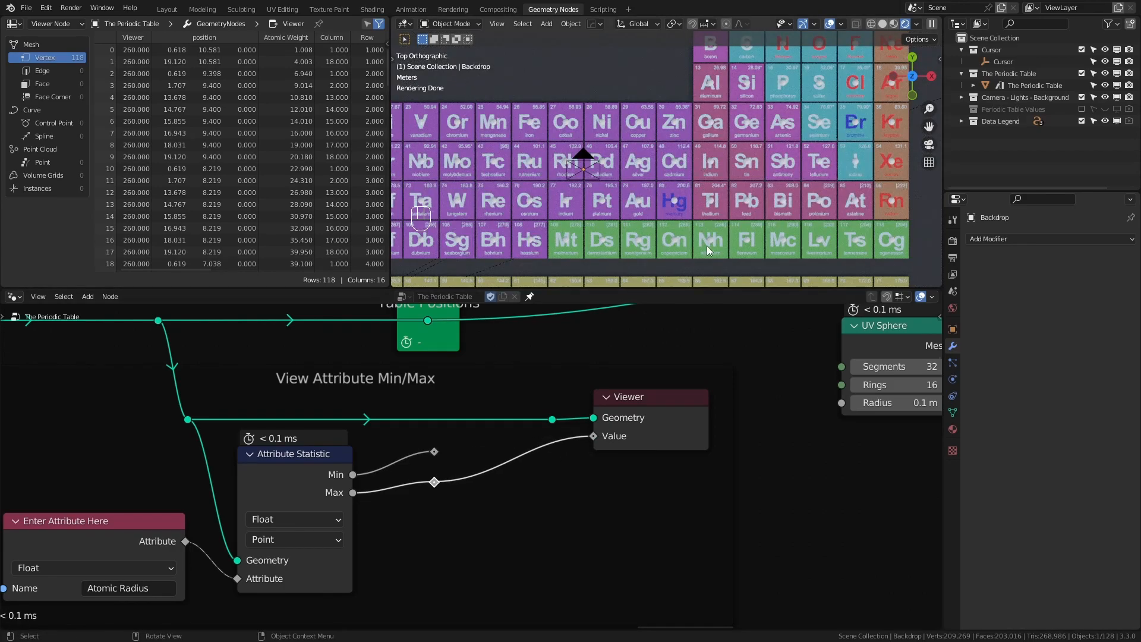
Step: Add a Named Attribute node below the UV Sphere node and set its name to Atomic Radius
middle_click_drag(832, 480, 654, 480)
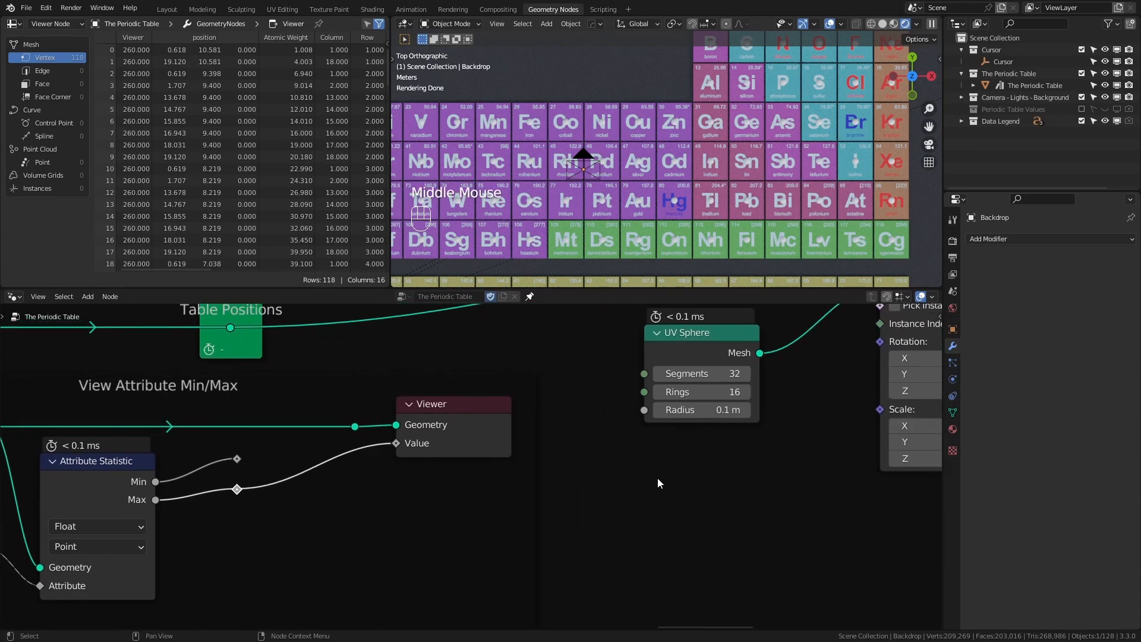
scroll(699, 490, "down", 2)
left_click(690, 504)
key("shift+a")
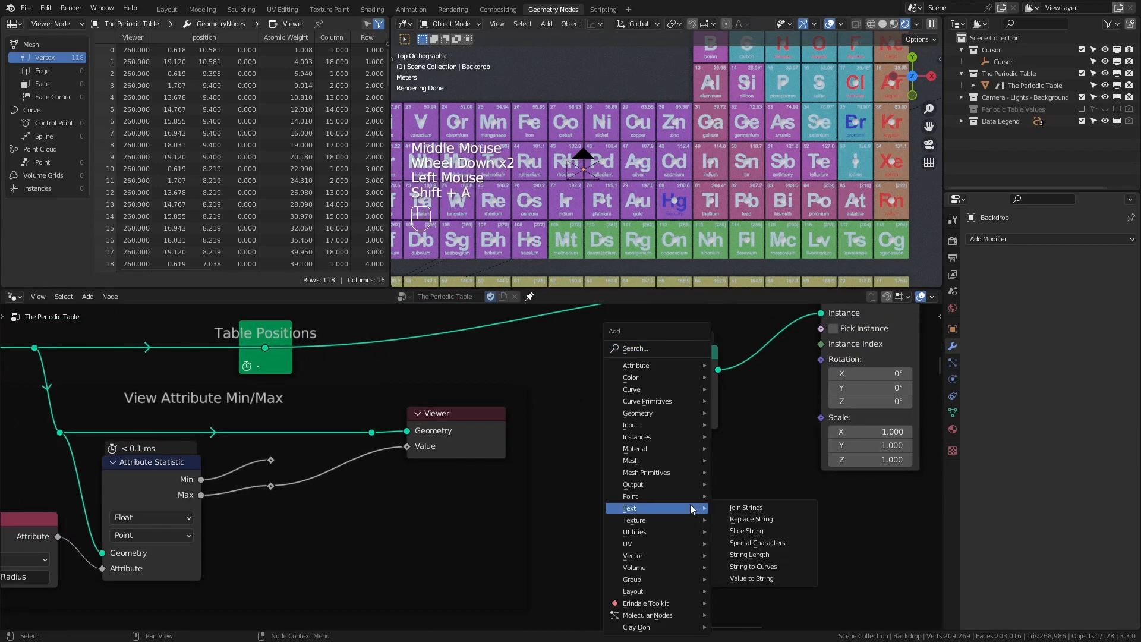
left_click(668, 347)
type("named at")
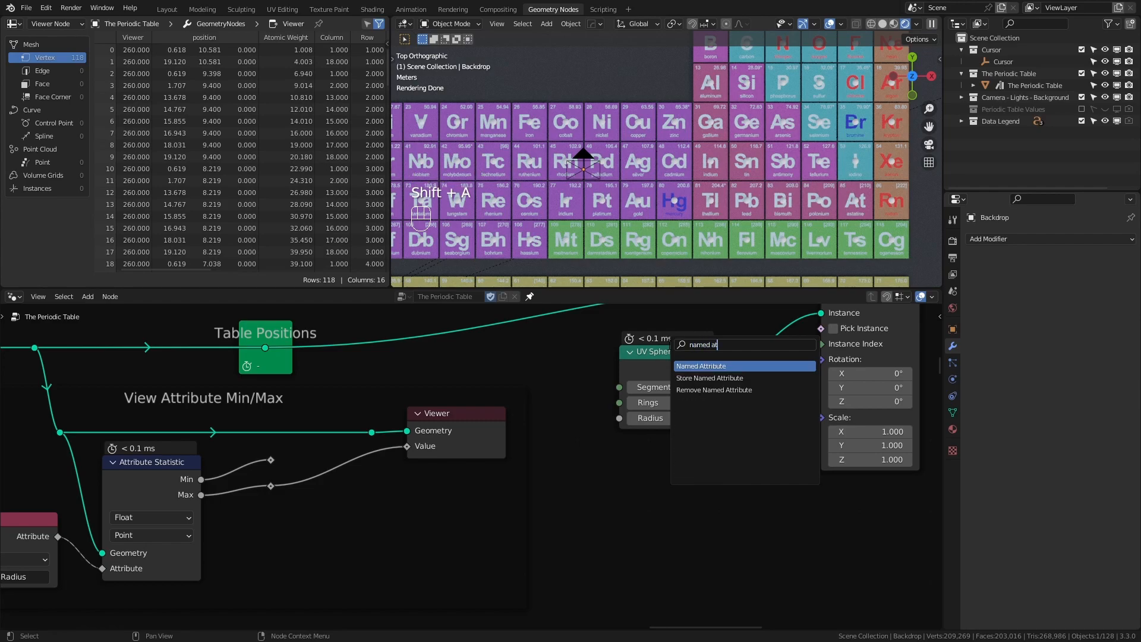
key("Return")
left_click(618, 467)
left_click(668, 514)
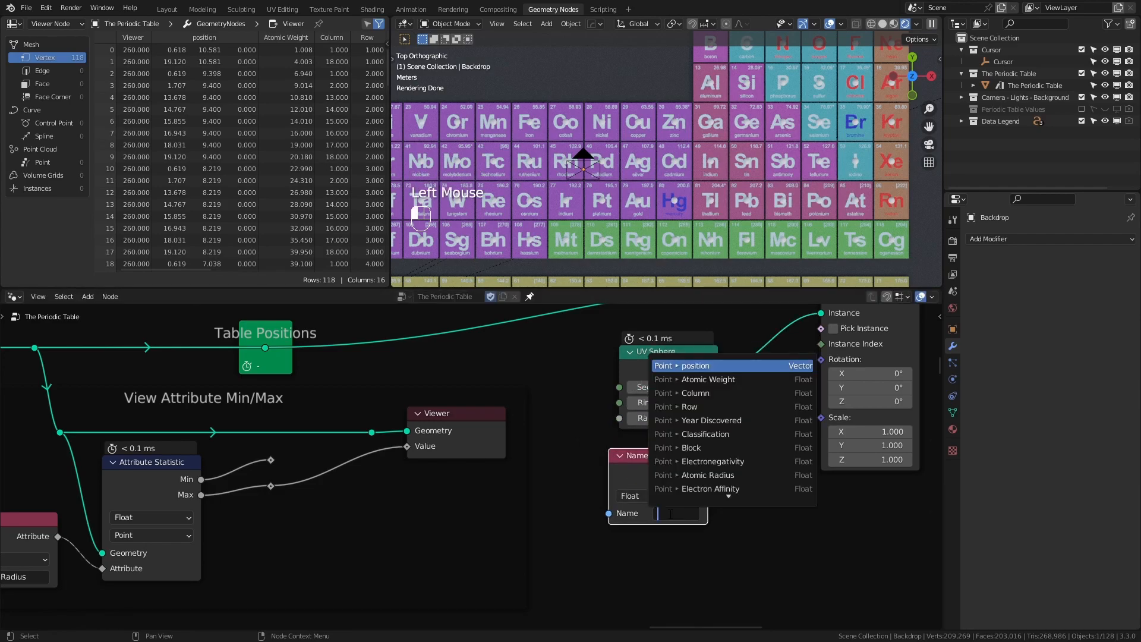
left_click(707, 474)
Step: Add a Map Range node whose Value input is fed by the Atomic Radius Named Attribute node
left_click_drag(658, 475, 784, 559)
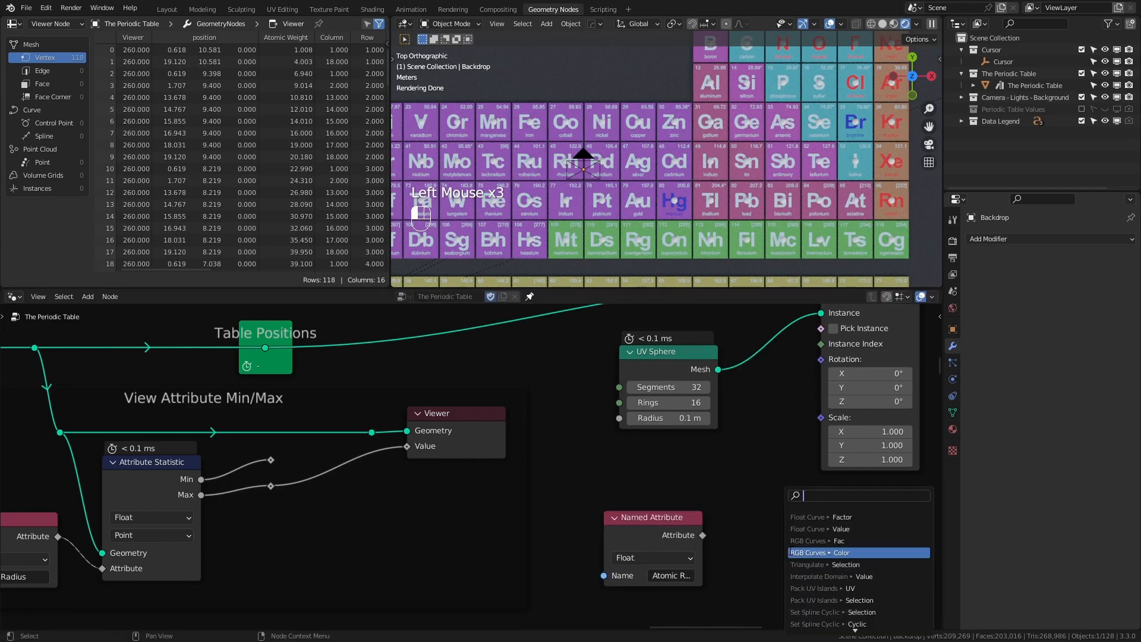
type("map ran")
key("Return")
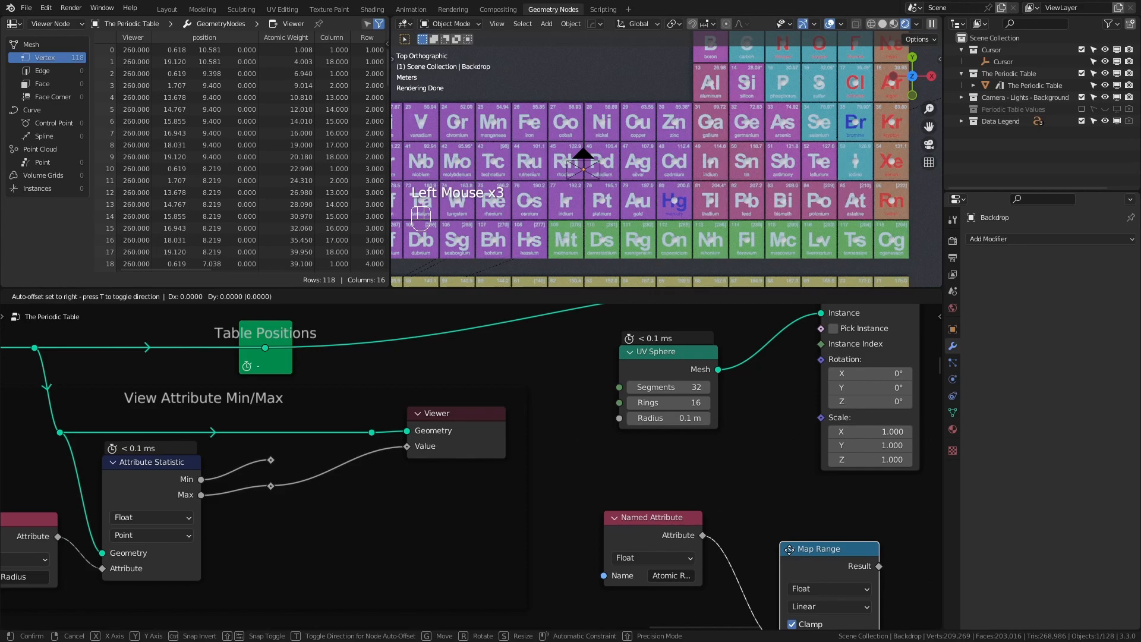
left_click(766, 529)
middle_click_drag(765, 528, 705, 453)
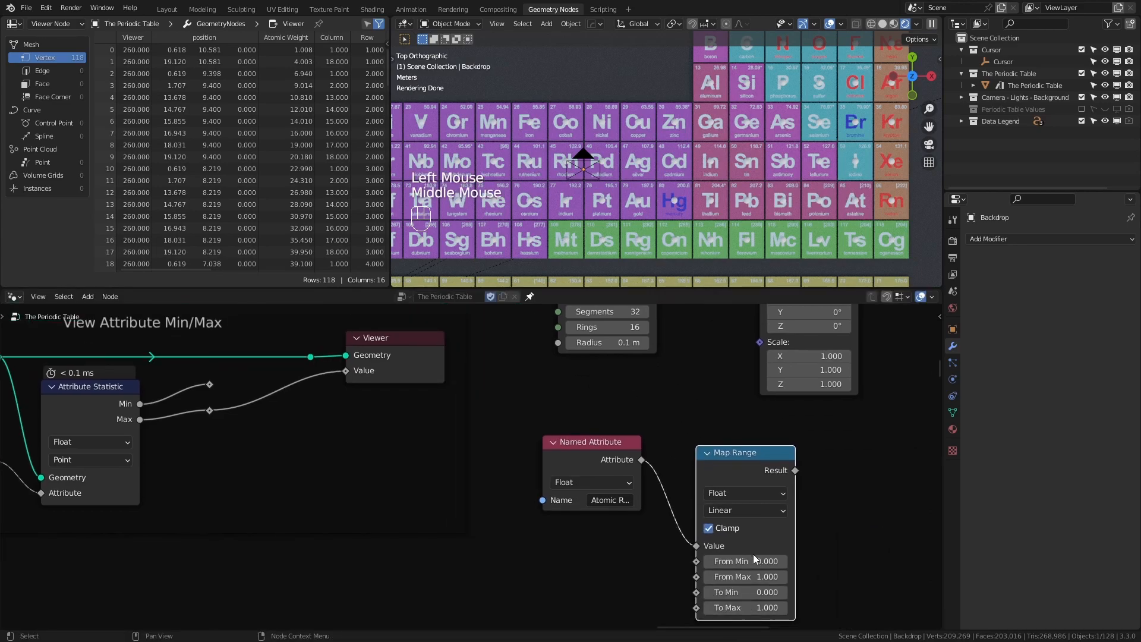
Step: Set the Map Range node's From Min to 0, From Max to 260 and To Max to 5
left_click(755, 563)
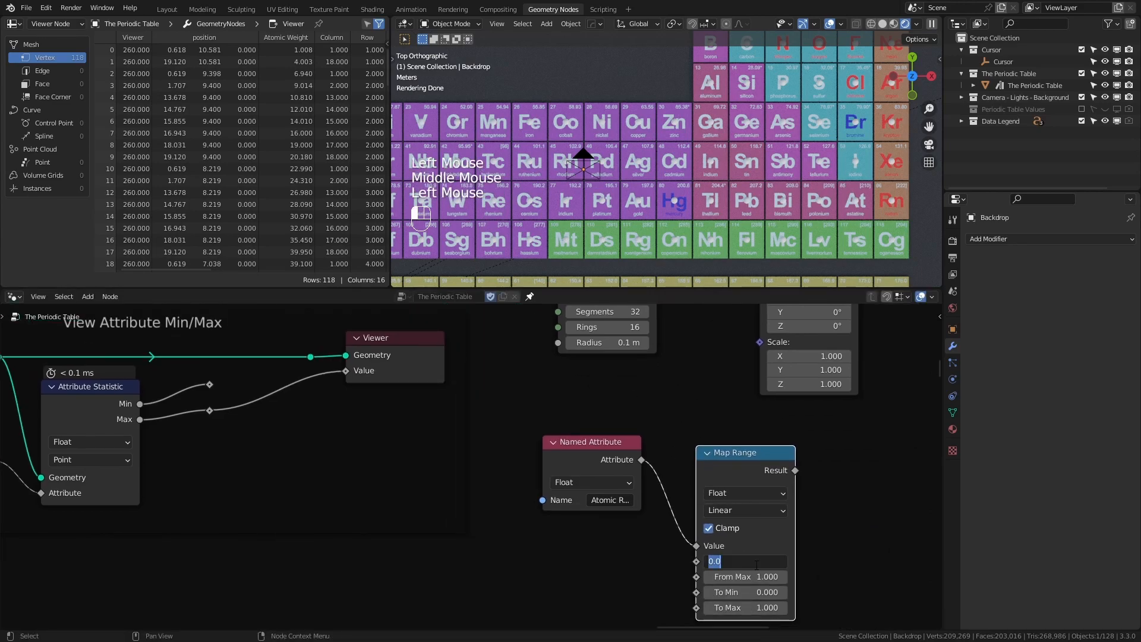
type("00")
left_click(754, 576)
type("260")
key("Return")
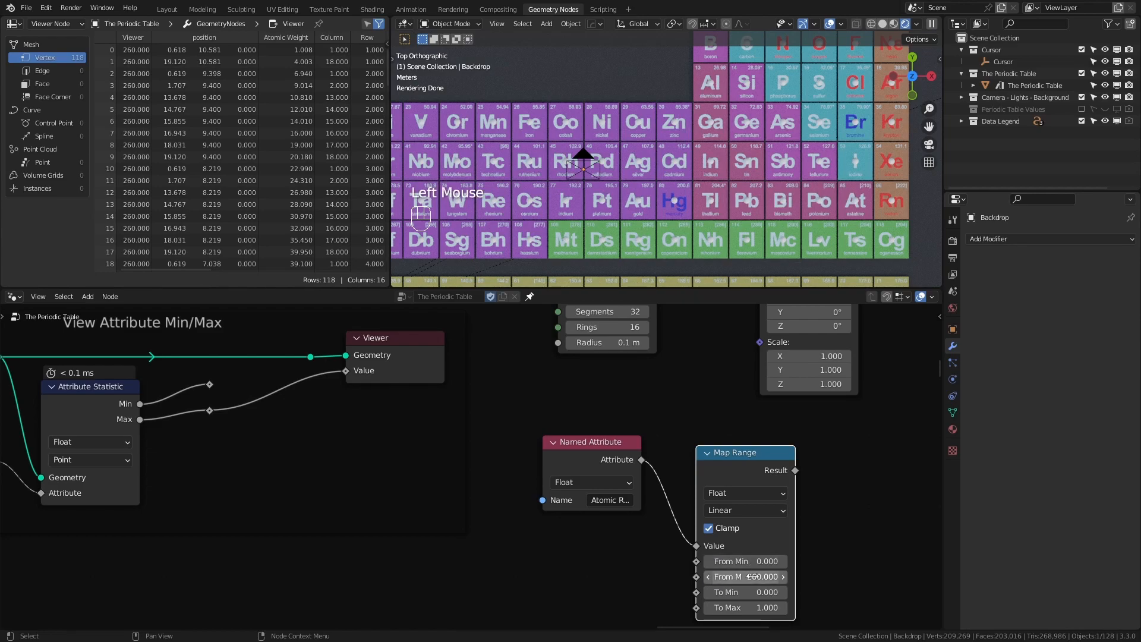
left_click(758, 609)
type("5")
key("Return")
Step: Insert a Scale Instances node after Instance on Points and drive its Scale with the Map Range Result
middle_click_drag(796, 482, 683, 547)
scroll(683, 542, "down", 2)
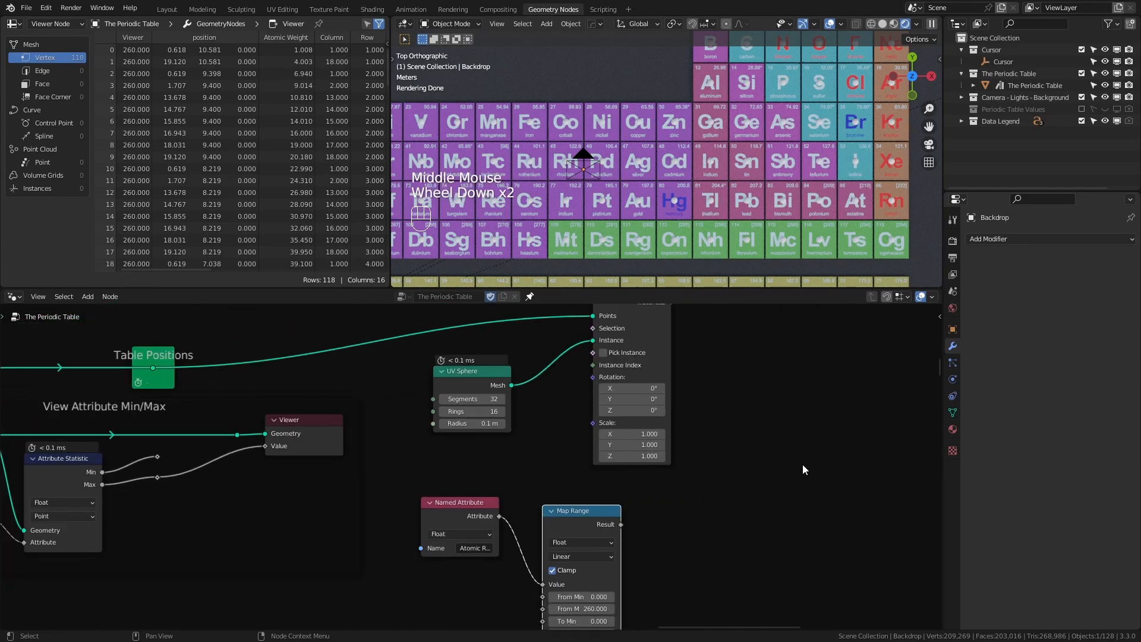
middle_click_drag(804, 466, 668, 476)
key("shift+a")
mouse_move(662, 463)
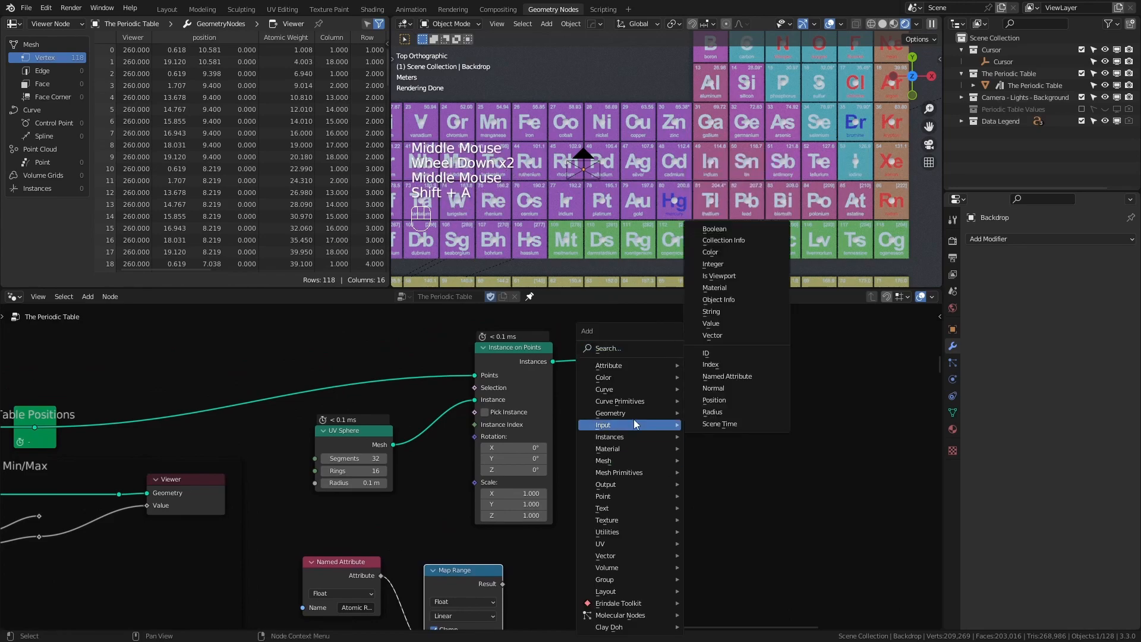
left_click(618, 344)
type("scale insta")
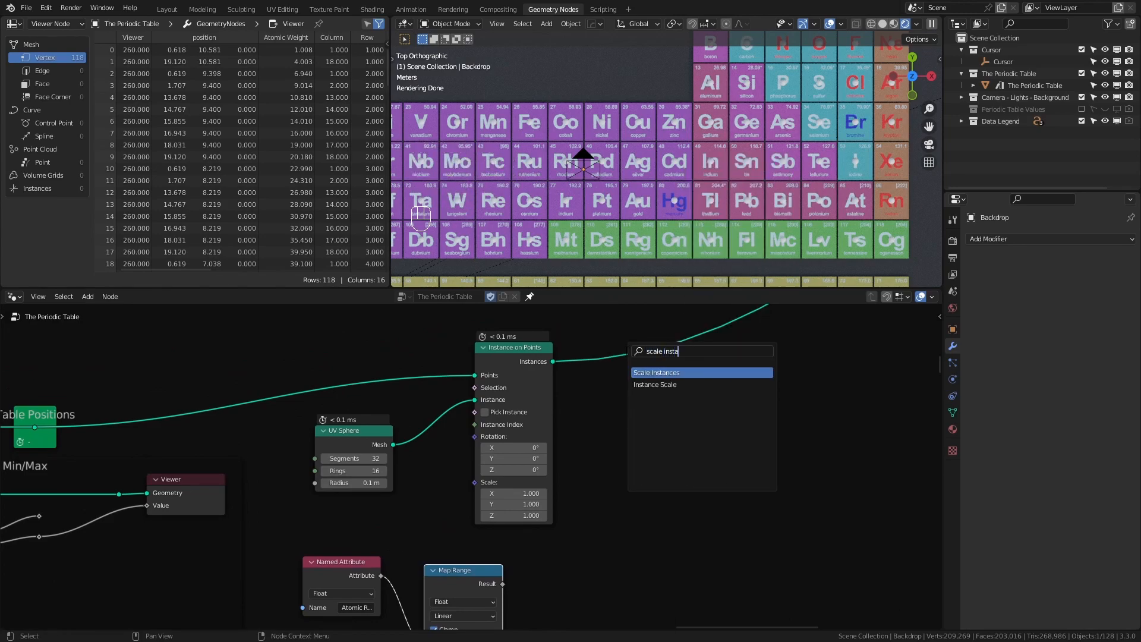
key("Return")
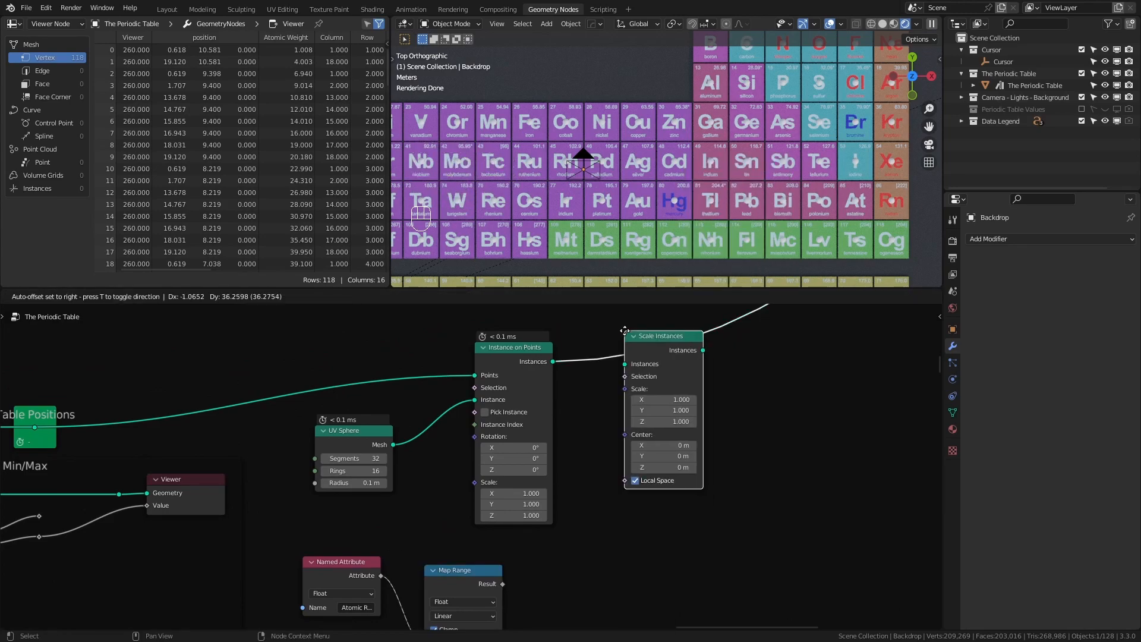
left_click(728, 381)
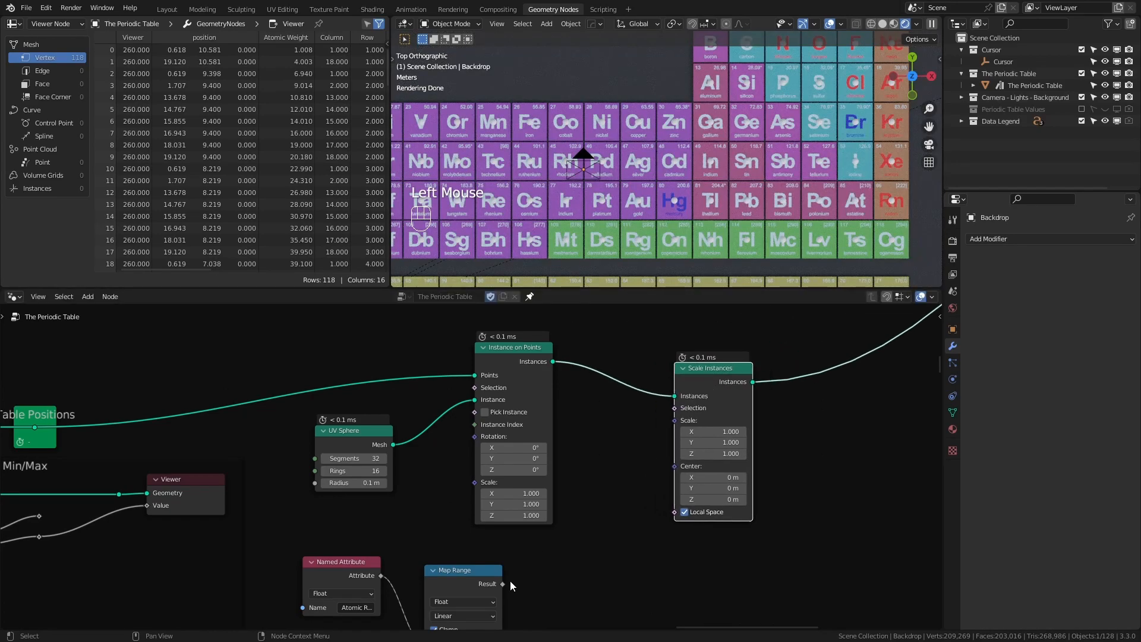
left_click_drag(503, 584, 675, 426)
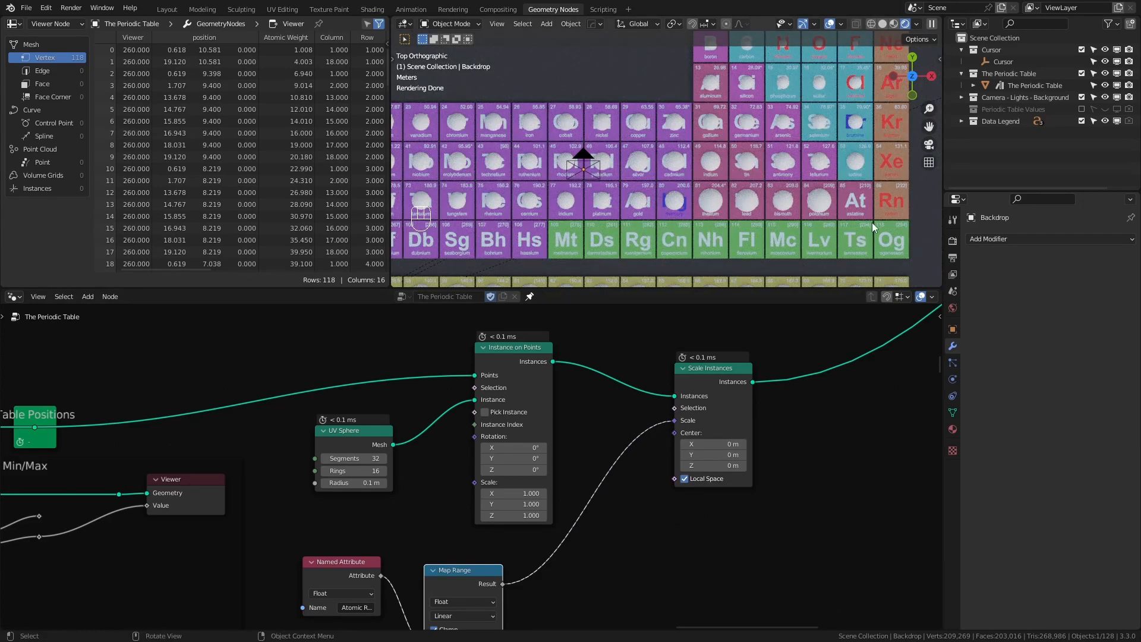
Step: Examine the scaled spheres across the periodic table from above and in perspective, including close up at the hydrogen tile
scroll(885, 73, "down", 1)
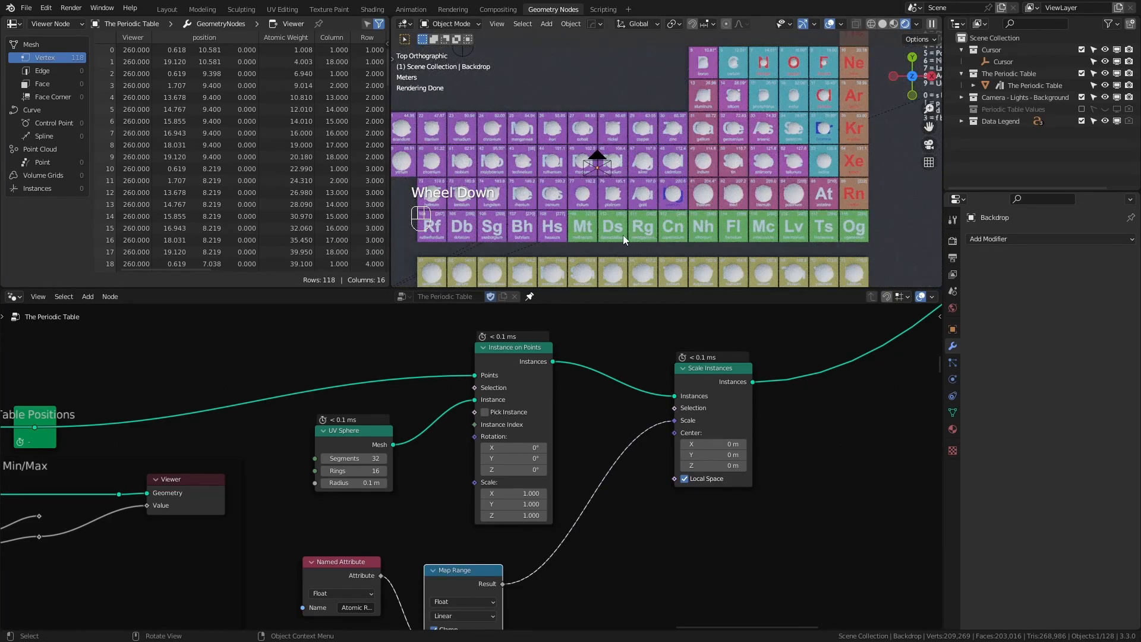
scroll(627, 235, "down", 2)
middle_click_drag(575, 444, 640, 341)
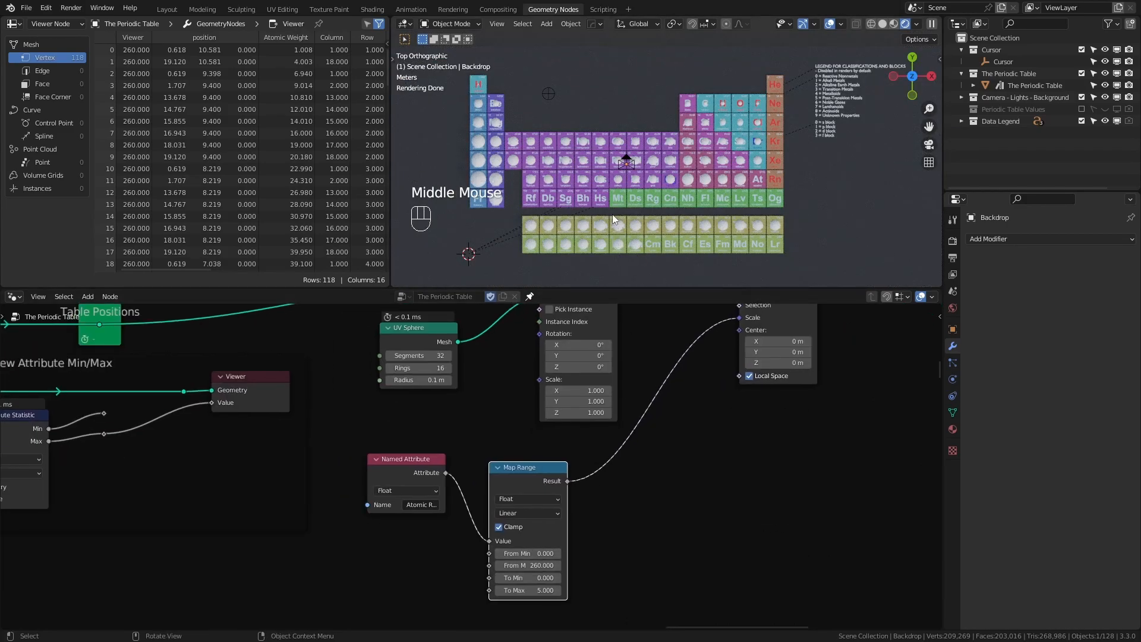
middle_click_drag(554, 173, 686, 100)
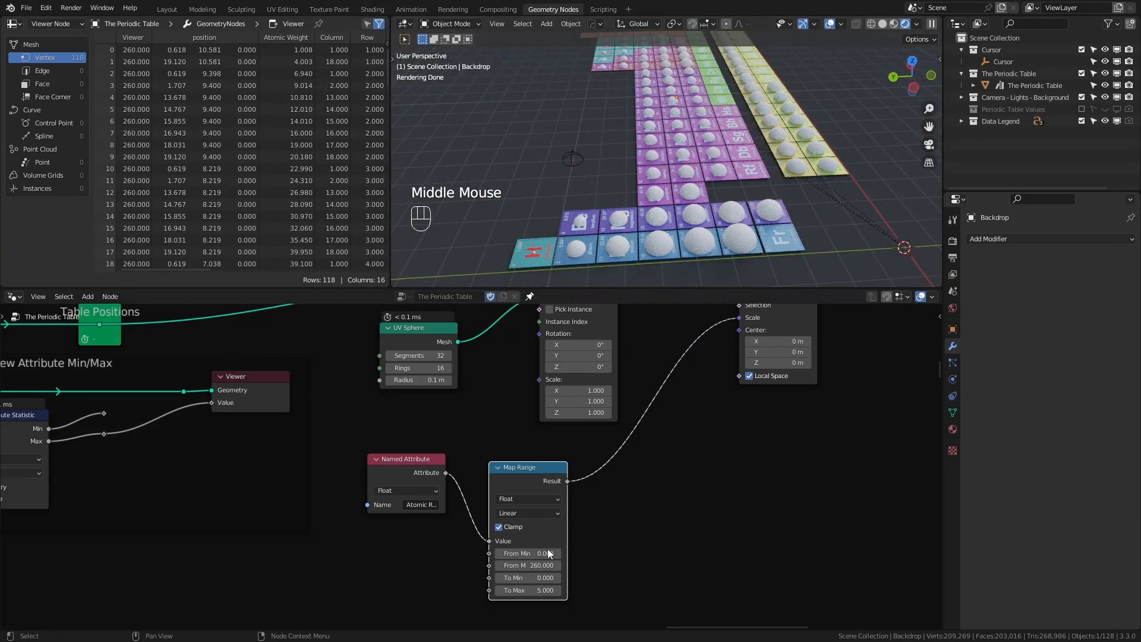
scroll(609, 201, "up", 2)
middle_click_drag(608, 201, 699, 112, "shift")
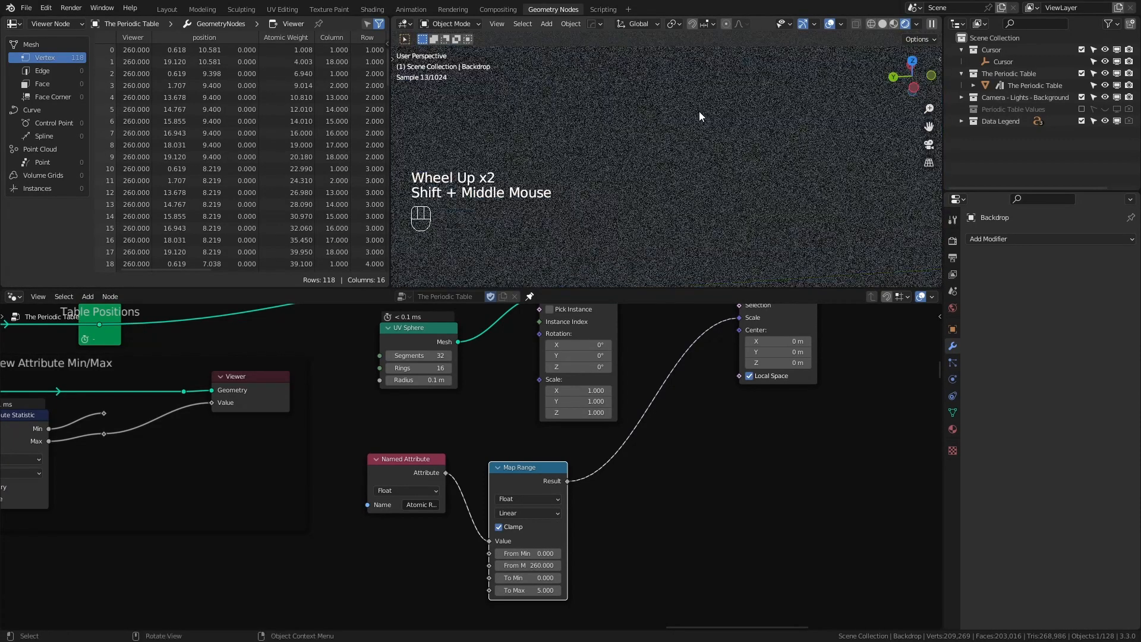
scroll(704, 110, "down", 1)
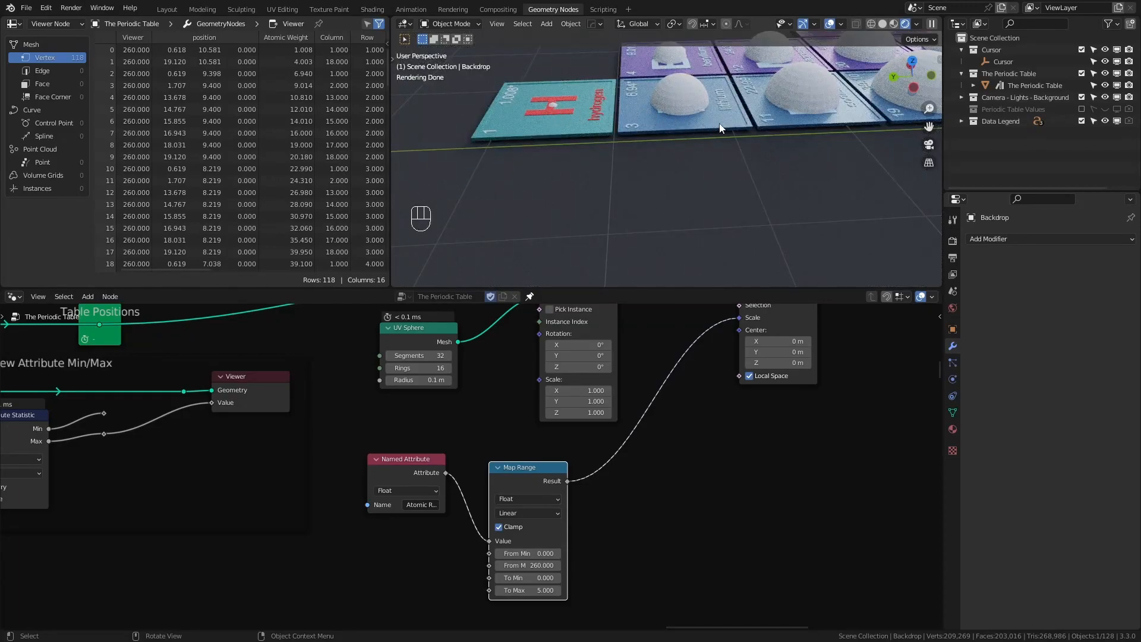
scroll(718, 127, "down", 2)
middle_click_drag(727, 131, 648, 151)
scroll(587, 256, "down", 1)
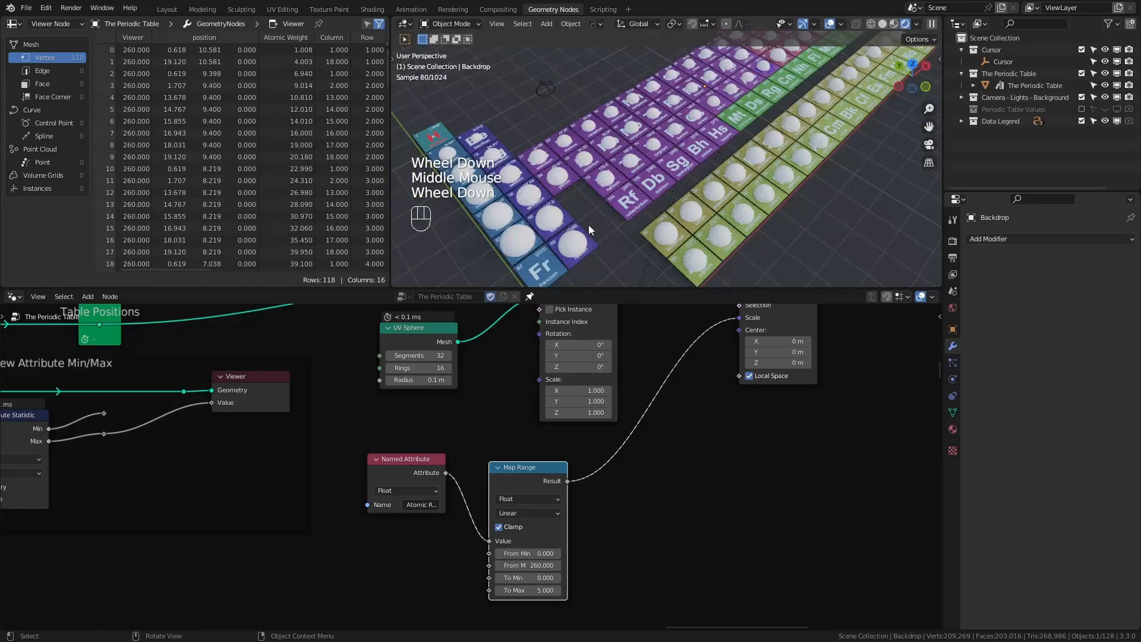
middle_click_drag(623, 222, 601, 141, "shift")
scroll(656, 214, "down", 1)
Step: Move the Scale Instances node farther along and insert a Translate Instances node between it and Instance on Points
middle_click_drag(691, 453, 524, 445)
left_click_drag(505, 398, 660, 373)
key("shift+a")
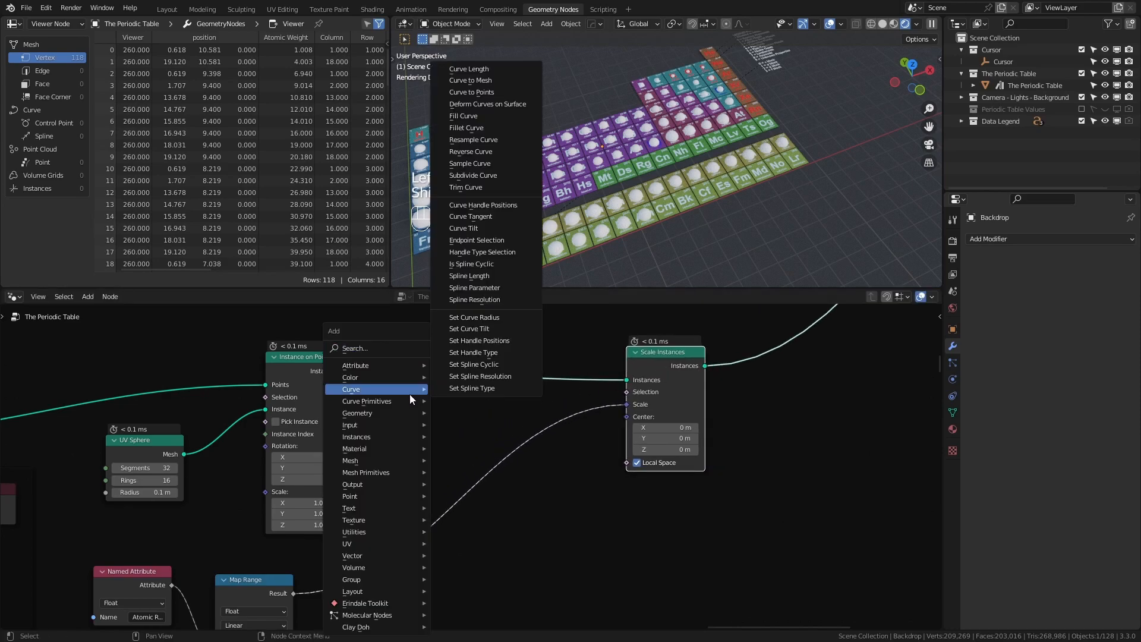
left_click(372, 352)
type("trn")
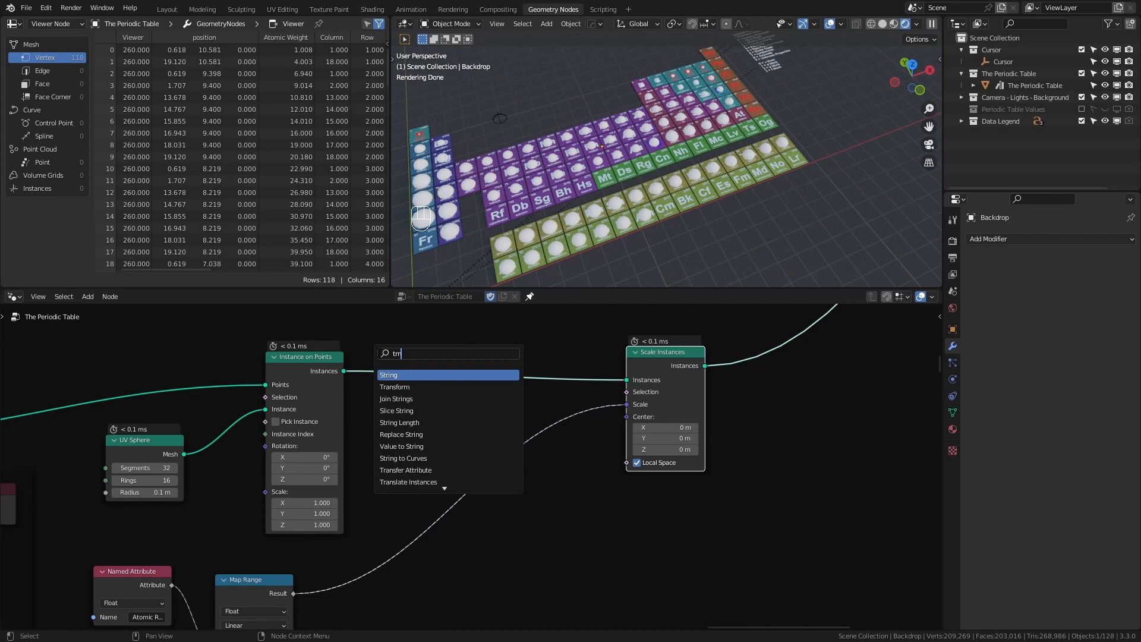
key("BackSpace")
type("anslate in")
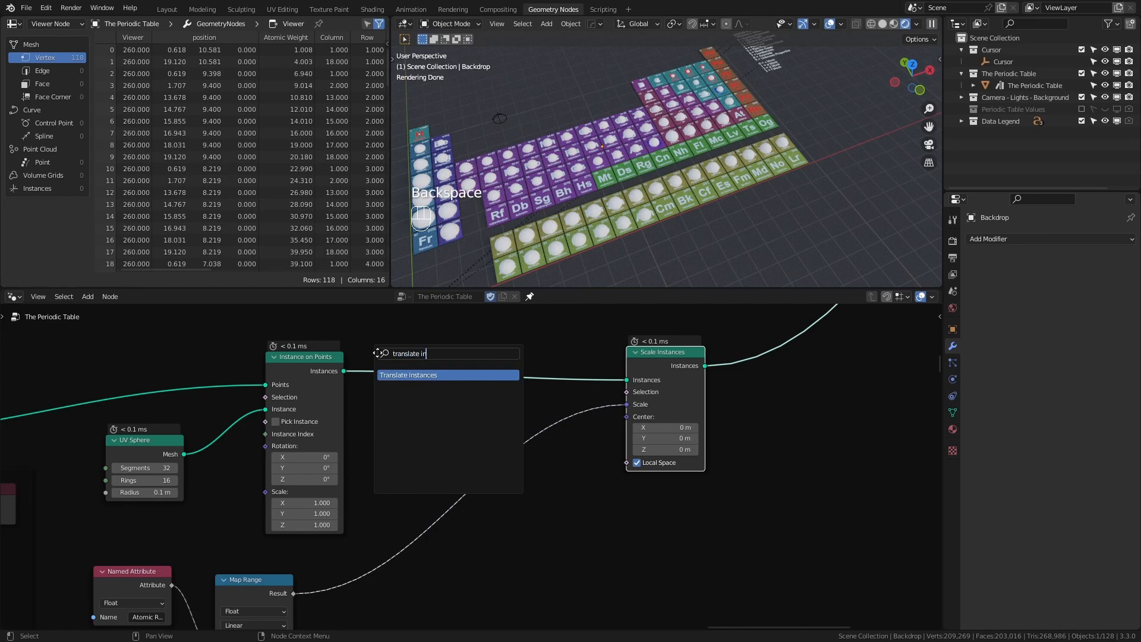
key("Return")
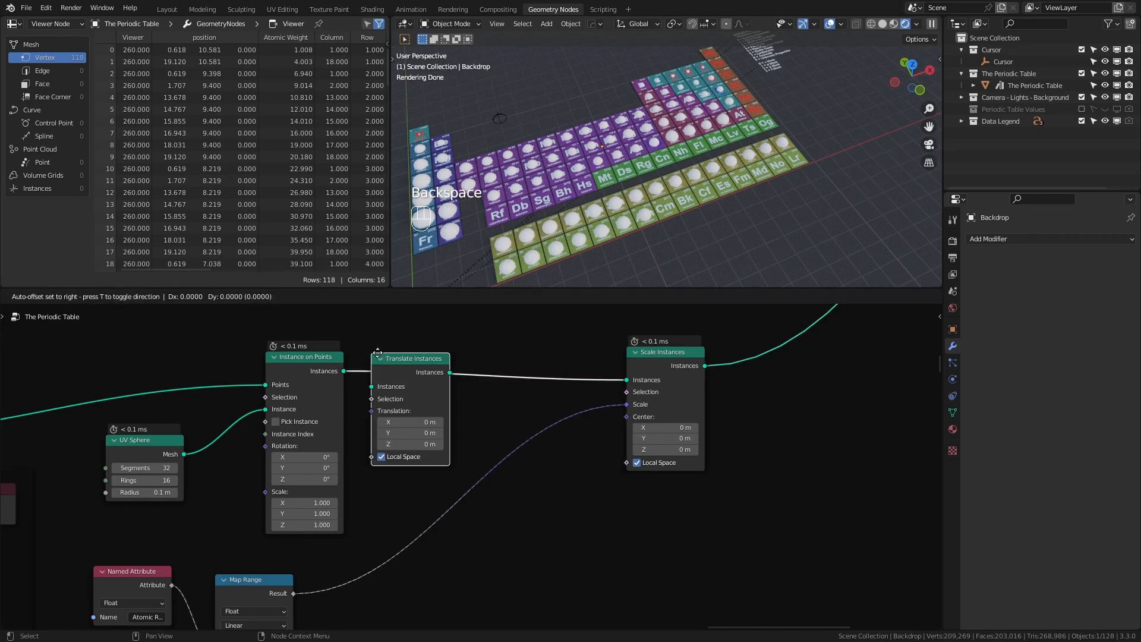
left_click(445, 391)
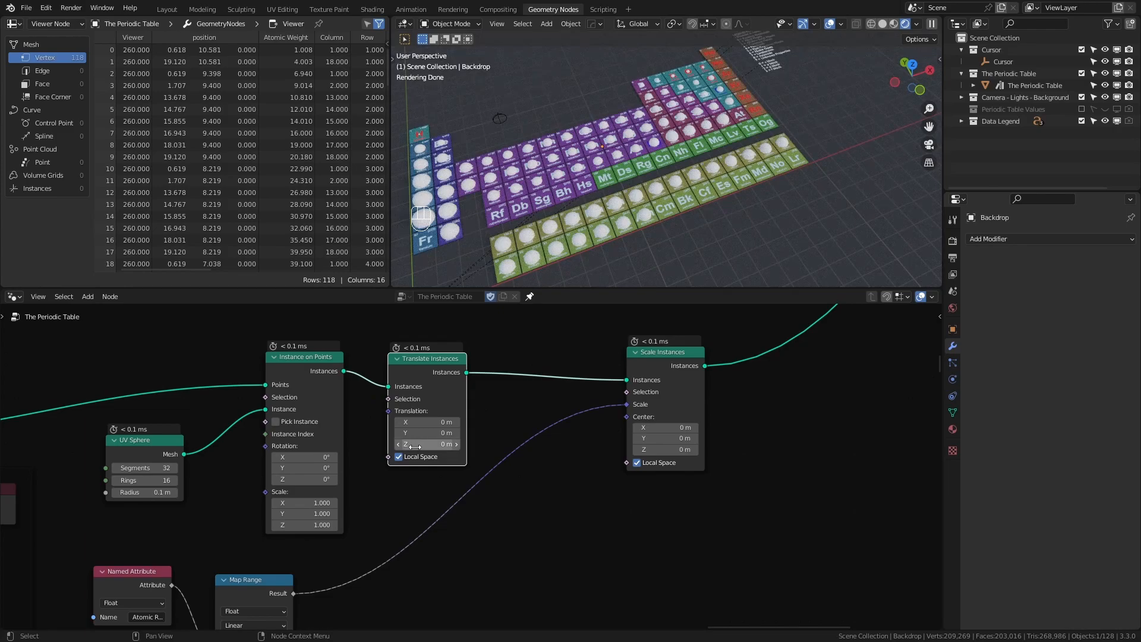
Step: Set the Translate Instances node's Z translation to 1 m to raise the spheres above the tiles
left_click(416, 445)
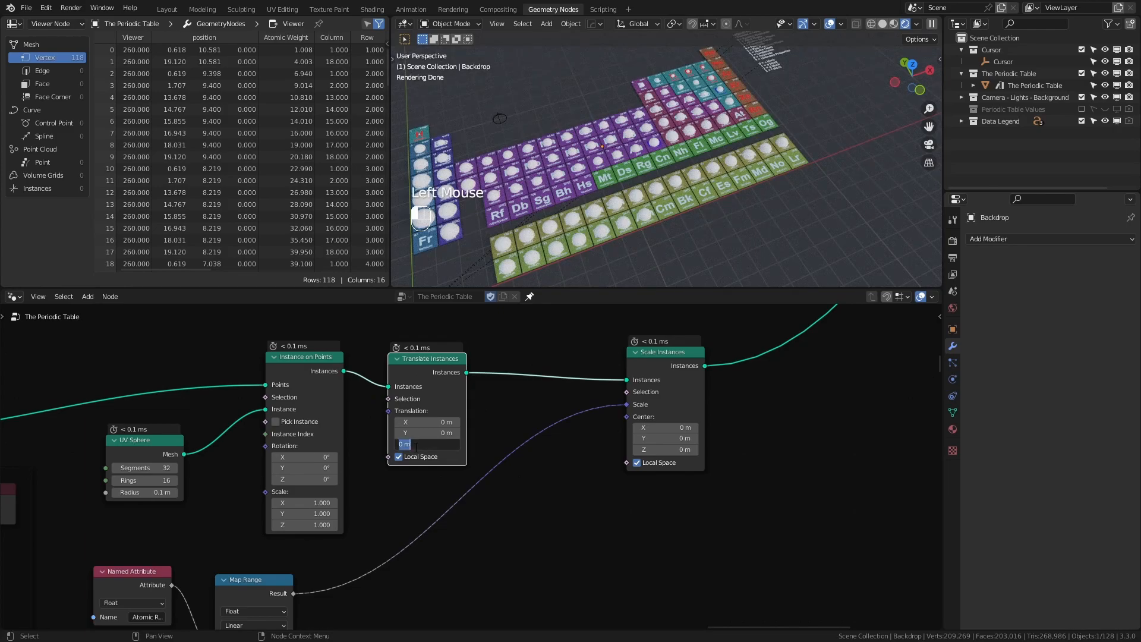
type("1")
key("Return")
middle_click_drag(633, 57, 697, 189)
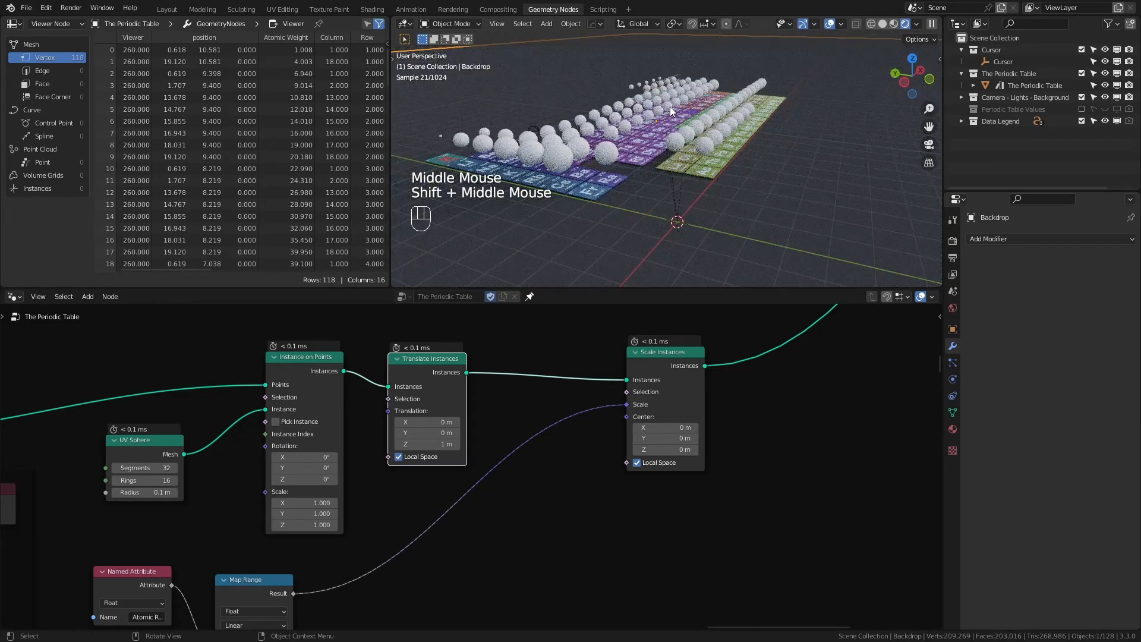
Step: Insert a Set Shade Smooth node after Scale Instances and space the two nodes apart
middle_click_drag(713, 410, 571, 441)
scroll(612, 190, "up", 2)
scroll(612, 190, "down", 2)
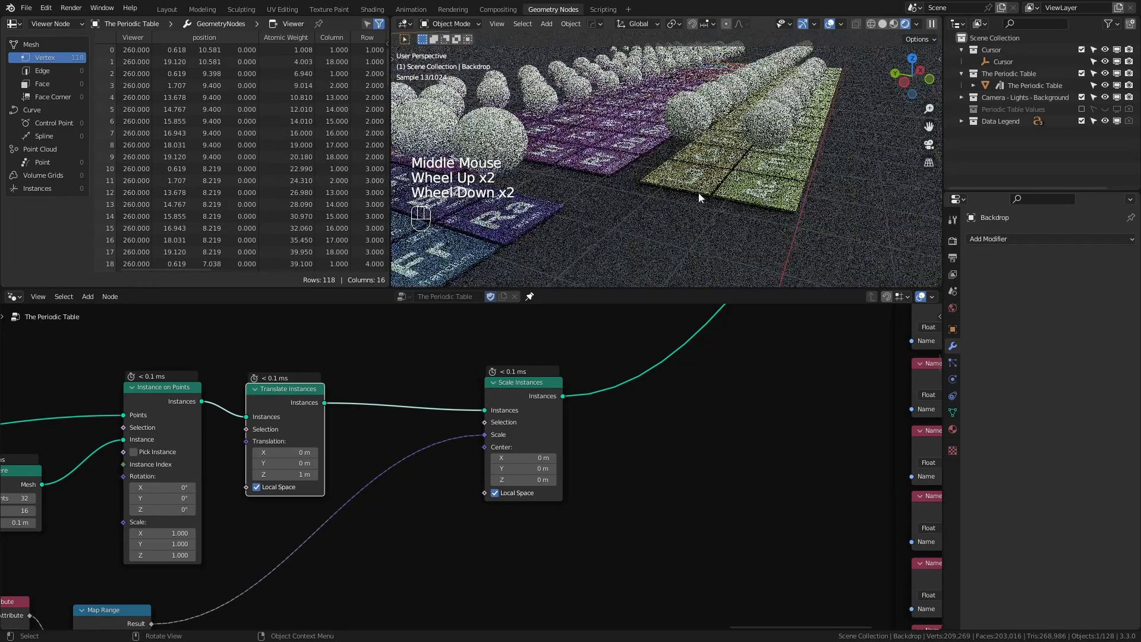
key("shift+a")
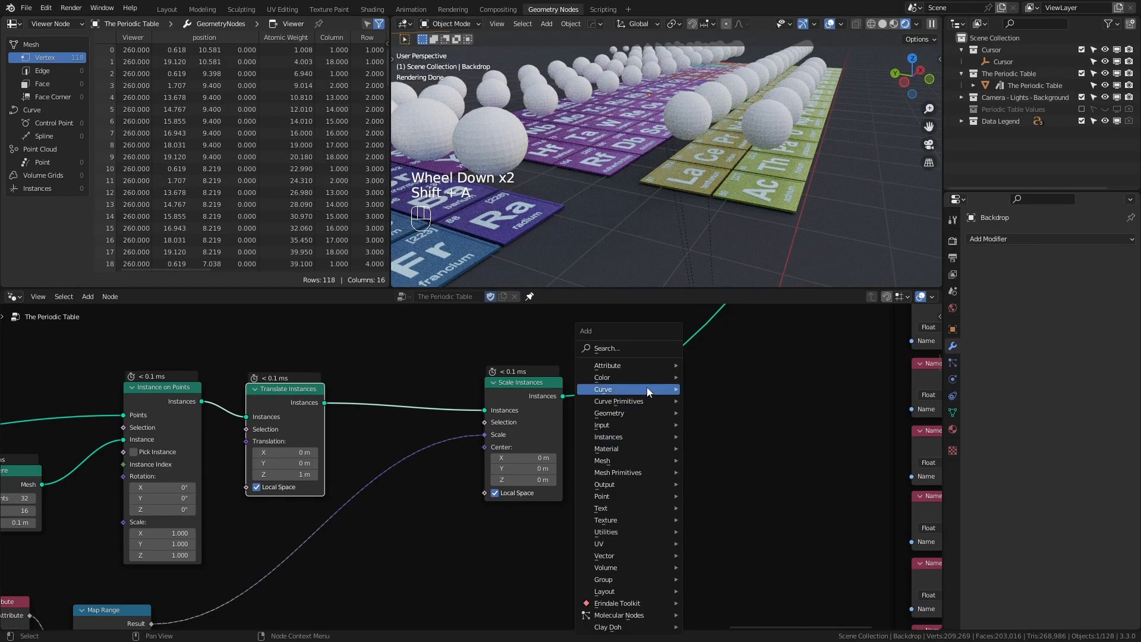
left_click(622, 351)
type("set shade")
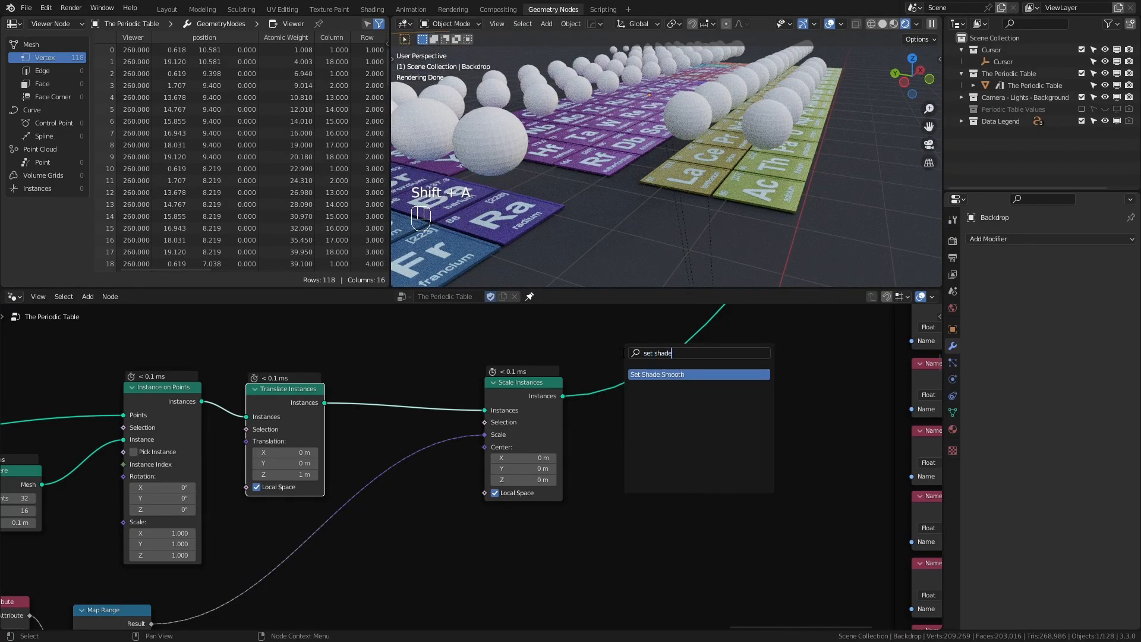
key("Return")
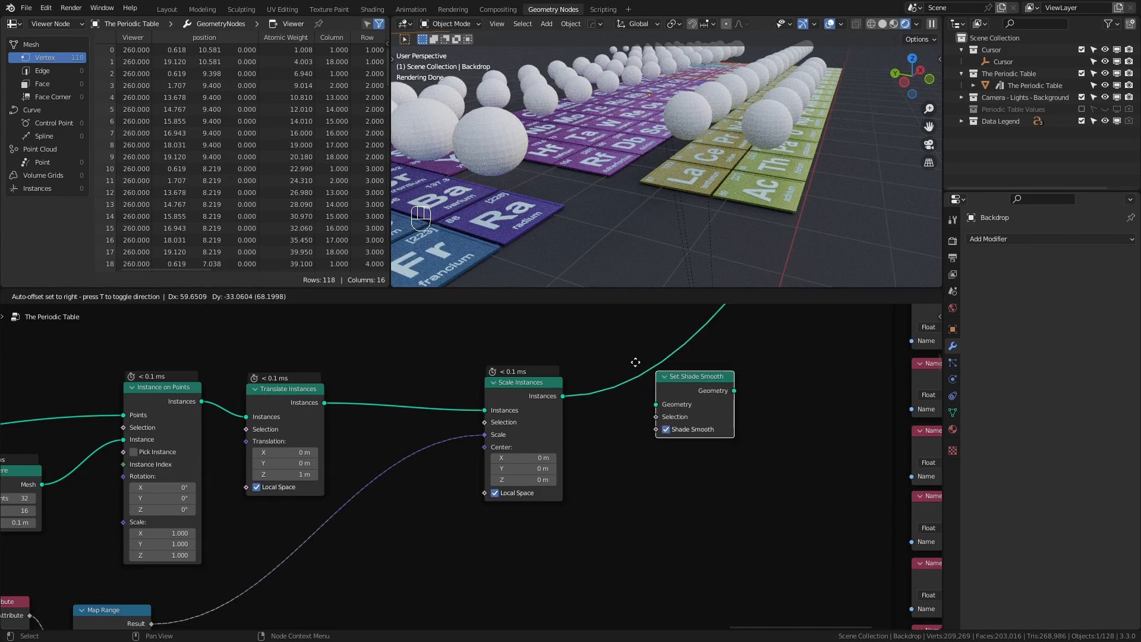
left_click(622, 358)
left_click_drag(532, 391, 435, 395)
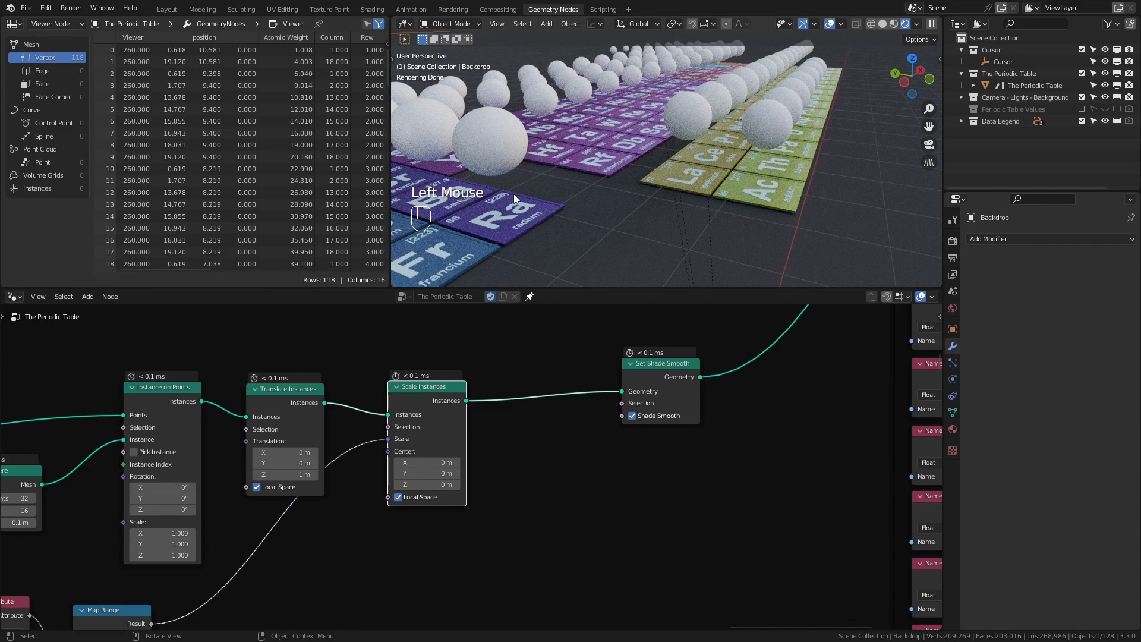
left_click_drag(647, 371, 678, 382)
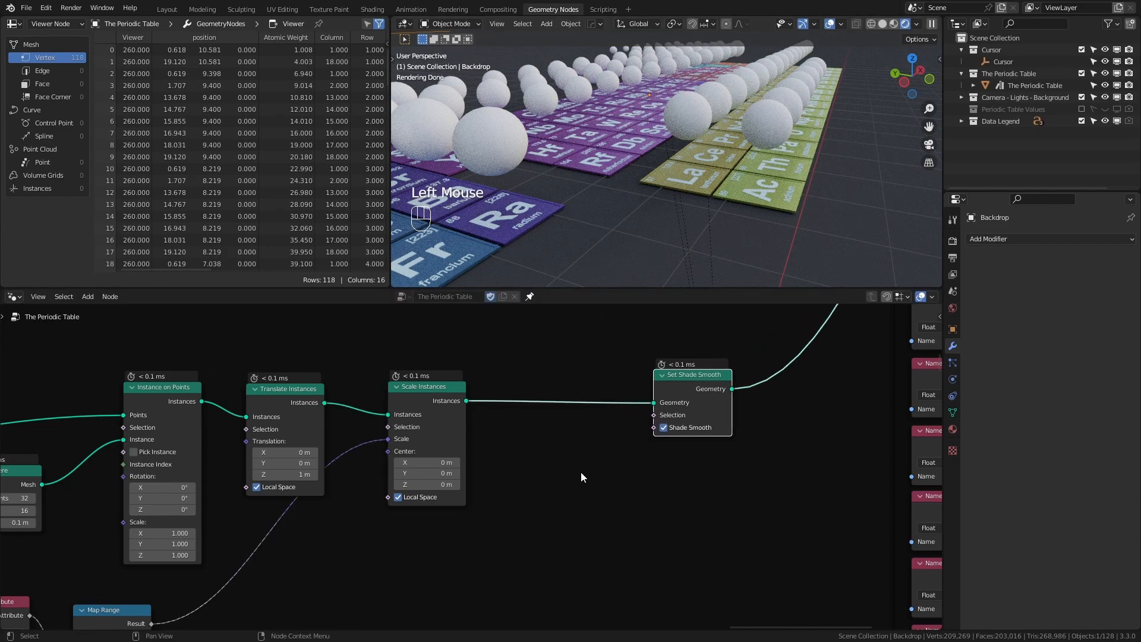
Step: Insert a Set Material node between Scale Instances and Set Shade Smooth, using Frame Material
key("shift+a")
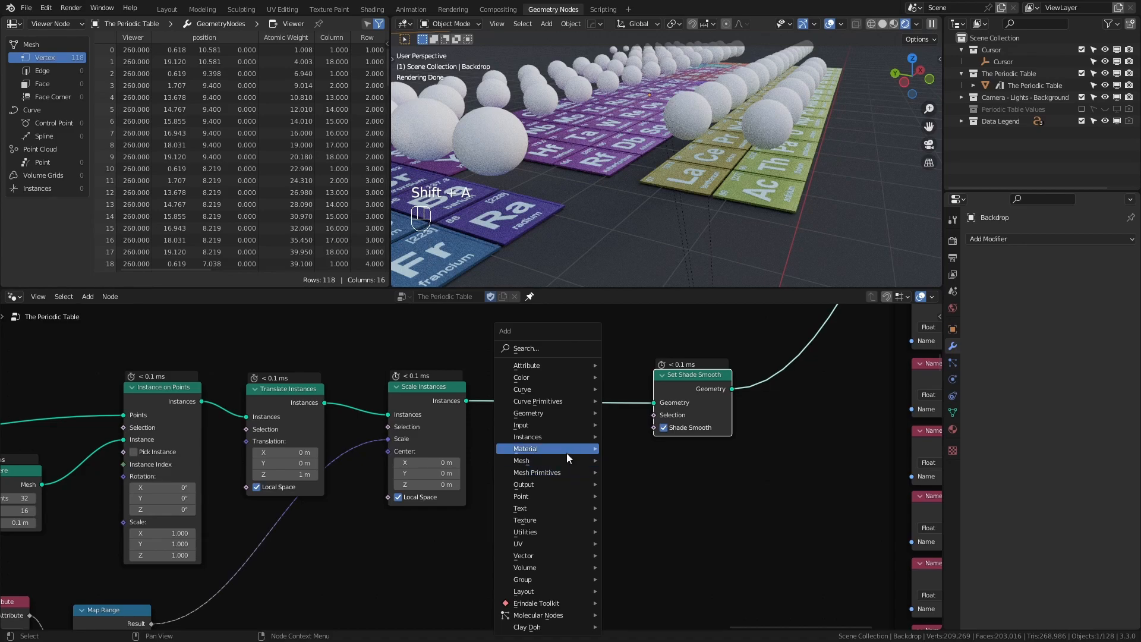
mouse_move(582, 449)
left_click(644, 495)
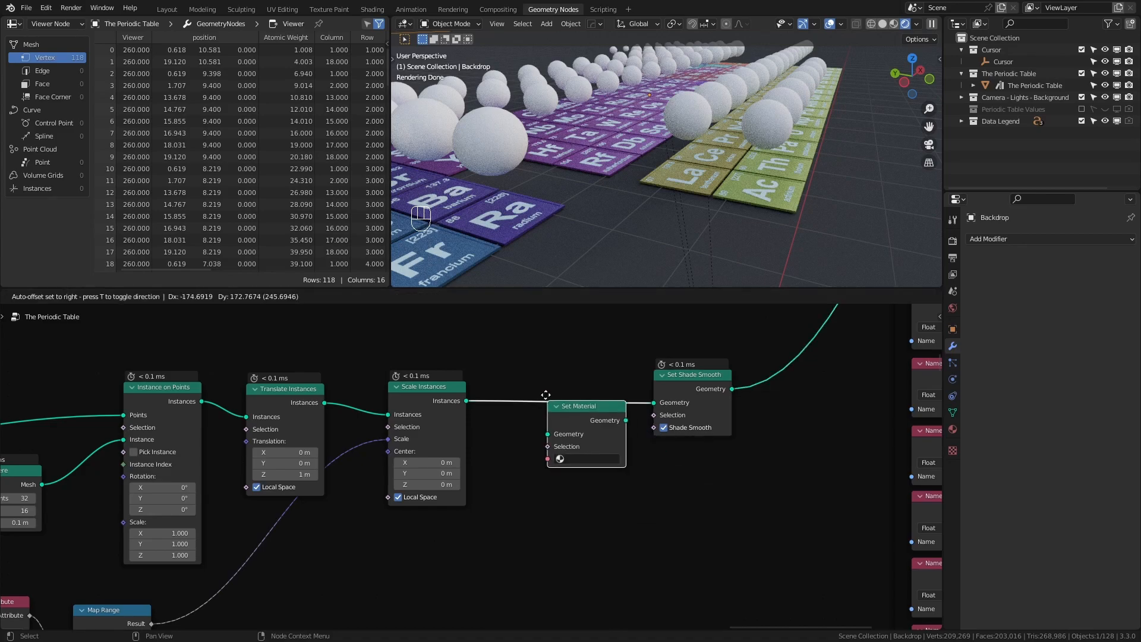
left_click(543, 386)
left_click(594, 439)
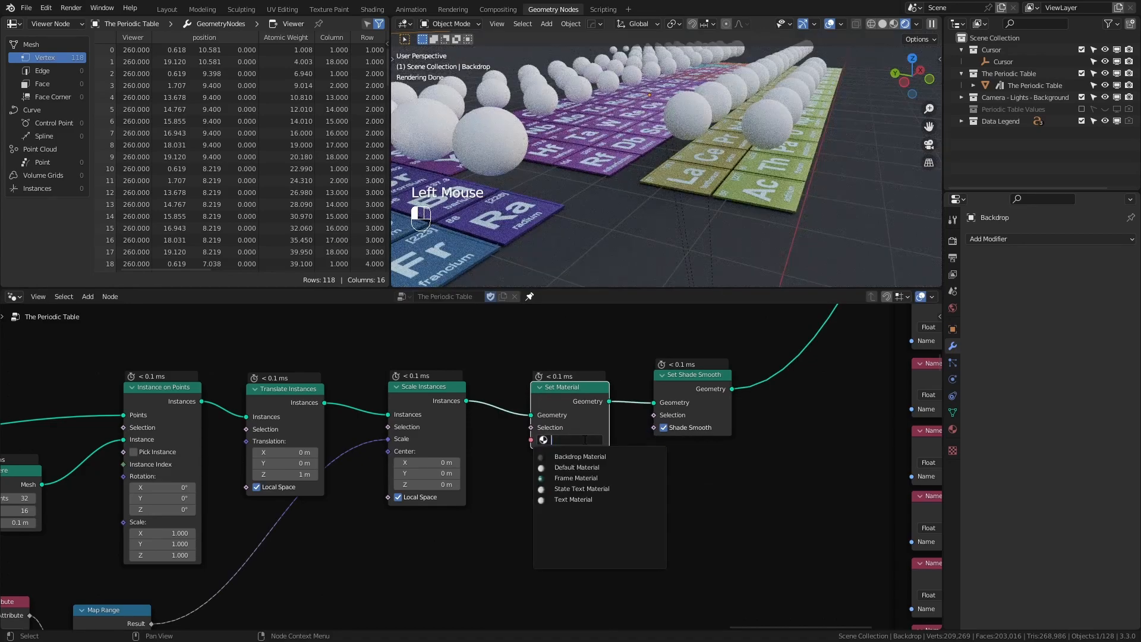
left_click(597, 479)
scroll(645, 150, "down", 2)
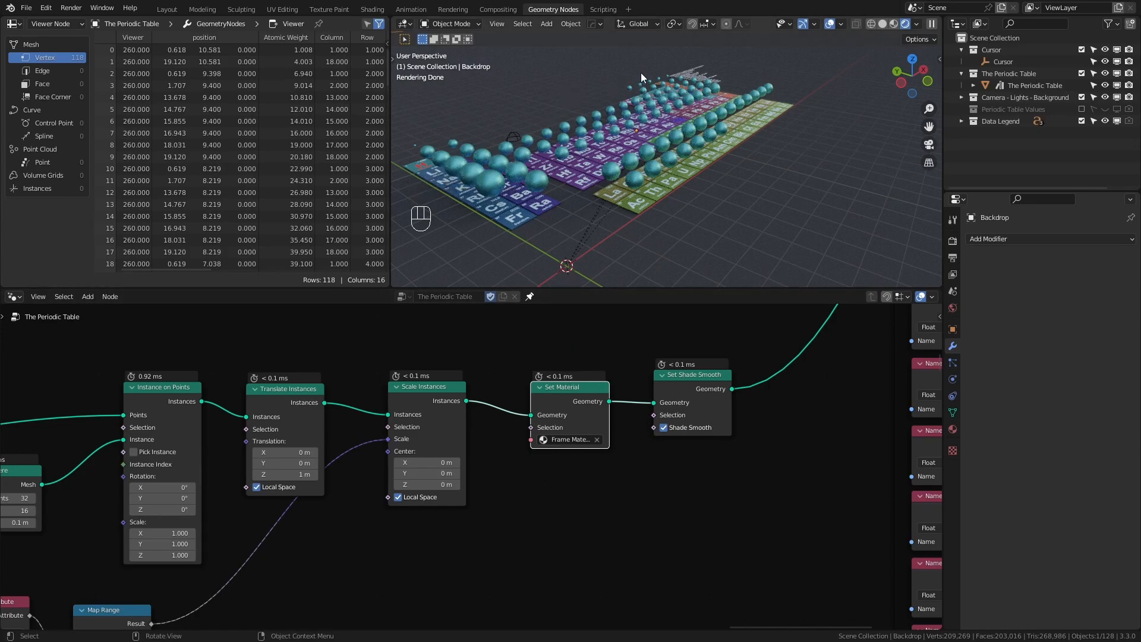
Step: Move Set Material and Set Shade Smooth farther along and insert a Realize Instances node between Scale Instances and Set Material
left_click_drag(521, 343, 751, 464)
key("g")
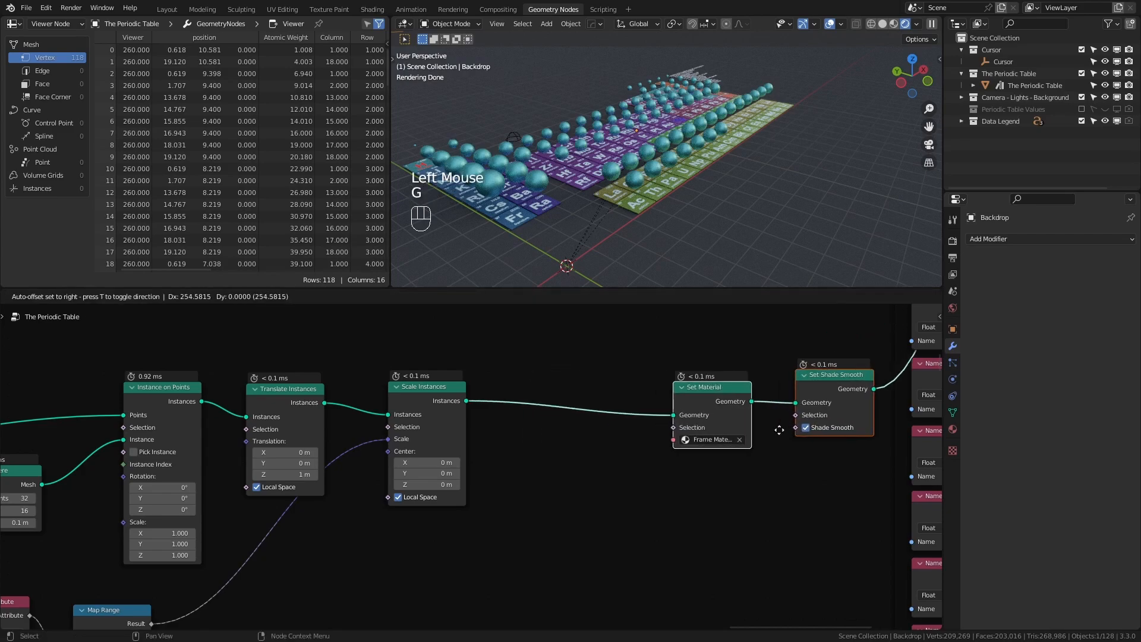
key("x")
left_click(779, 430)
key("shift+a")
type("realize")
key("Return")
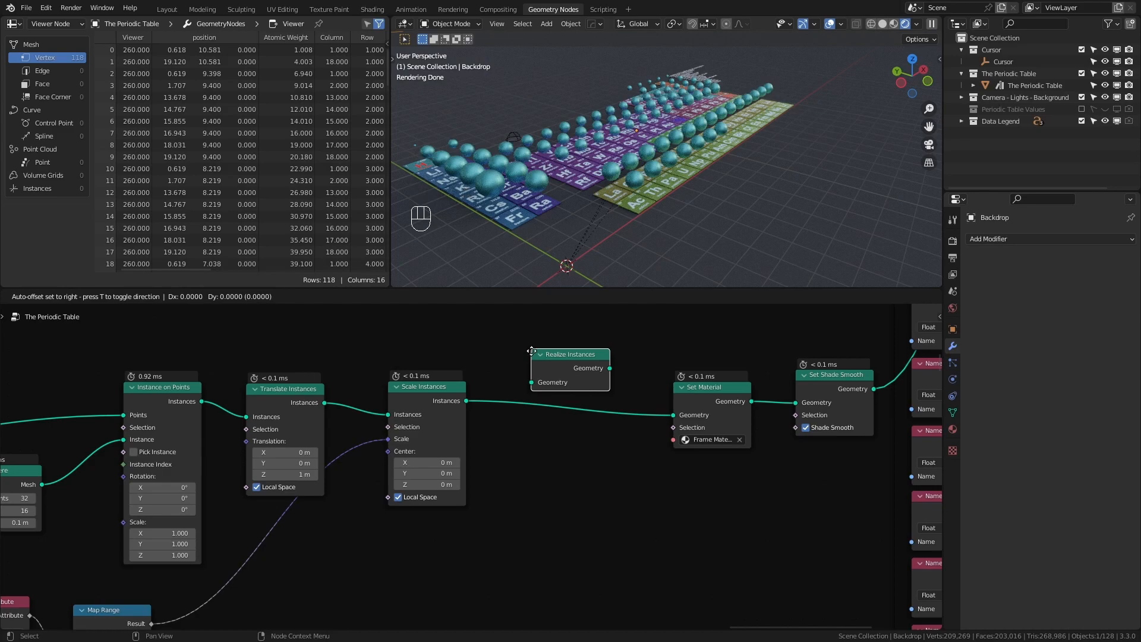
left_click(668, 251)
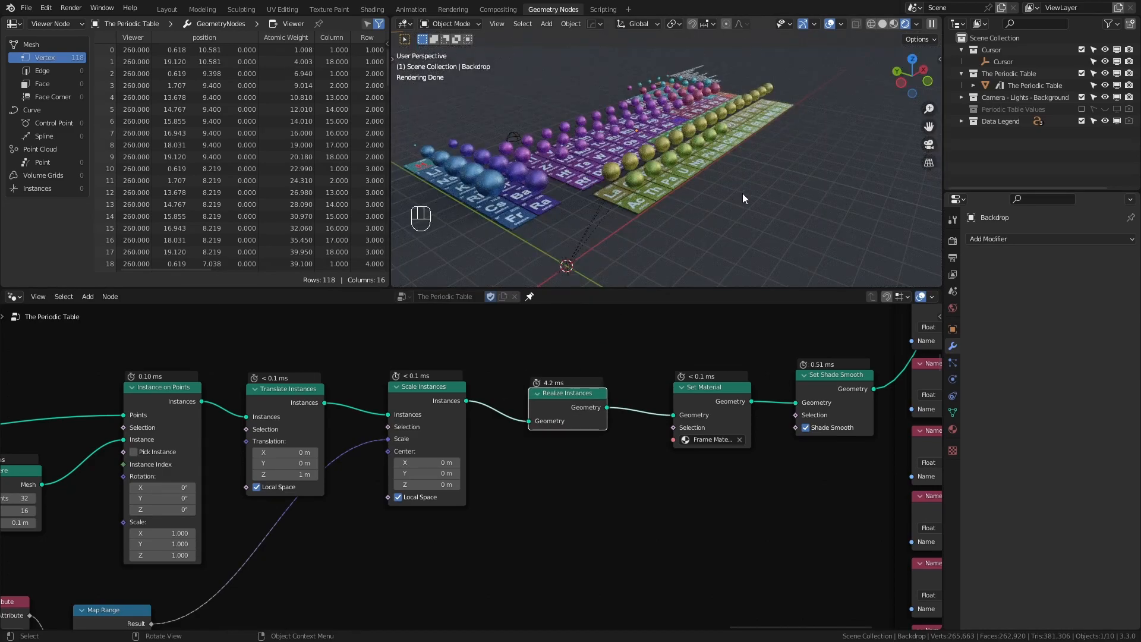
Step: Examine the colored spheres over the periodic table from the top view, in perspective and close up
key("KP_7")
scroll(743, 198, "up", 2)
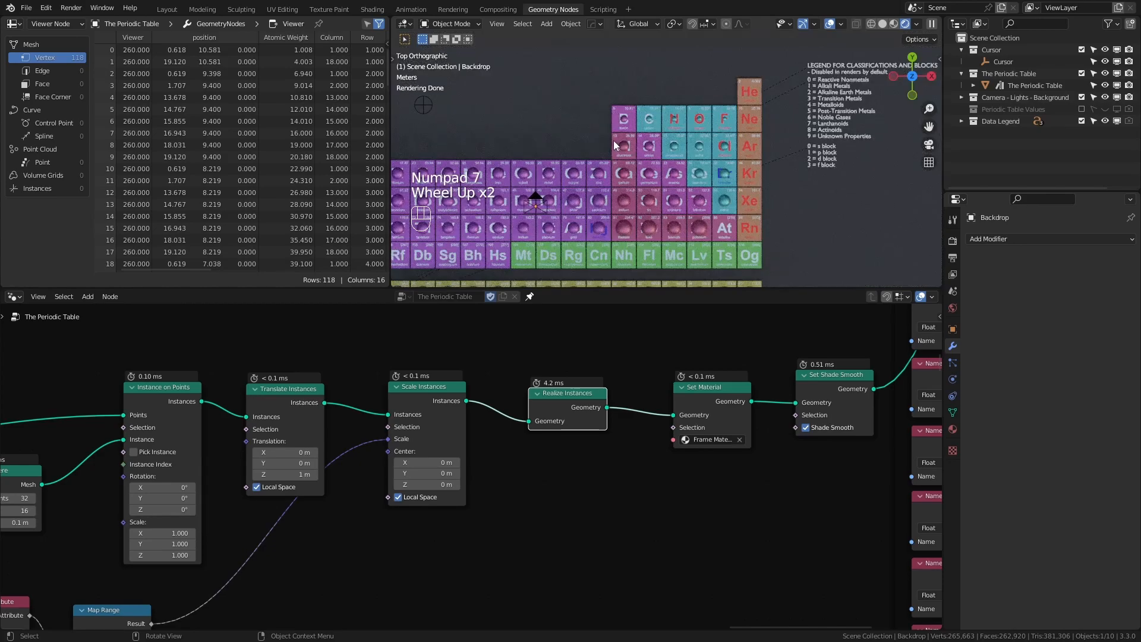
scroll(550, 148, "down", 1)
middle_click_drag(470, 177, 590, 152, "shift")
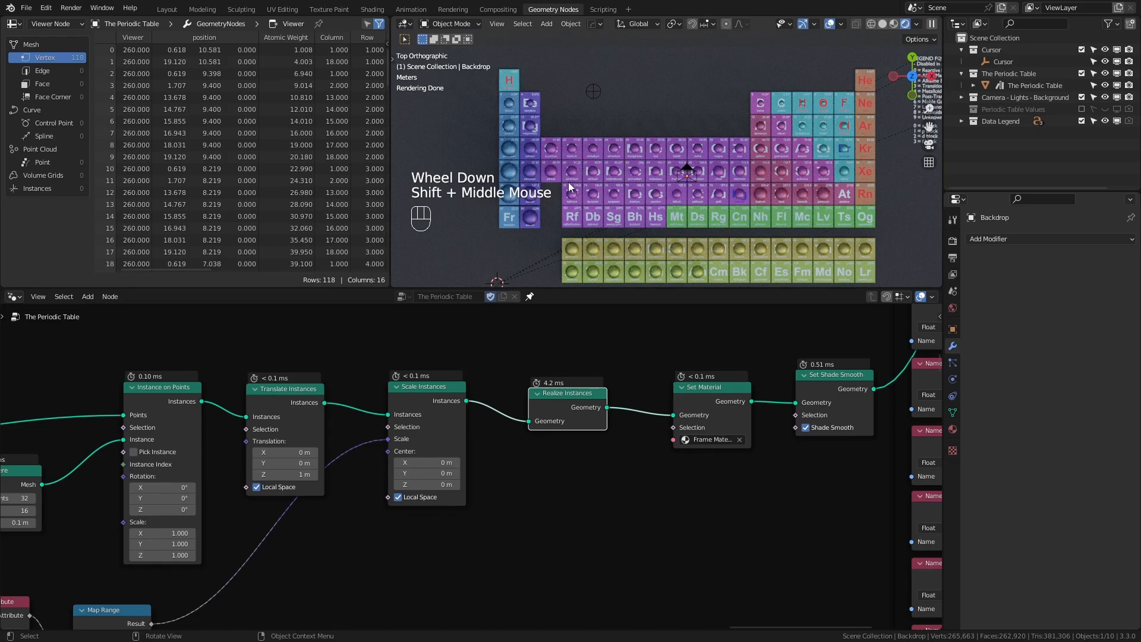
middle_click_drag(568, 180, 677, 163)
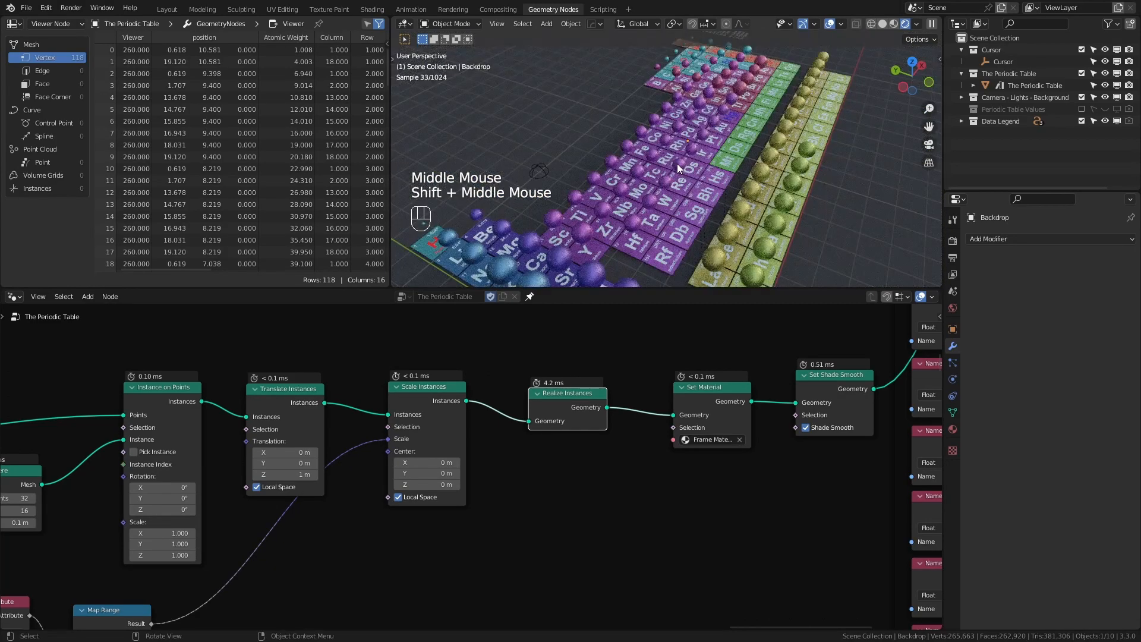
scroll(675, 158, "down", 3, "shift")
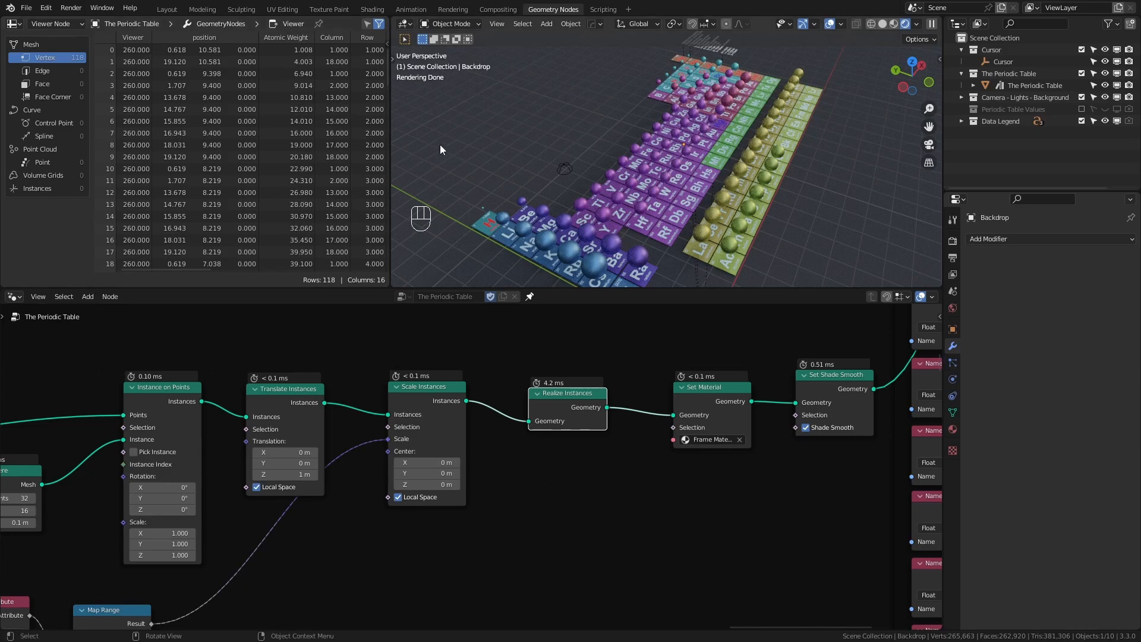
scroll(641, 218, "up", 3)
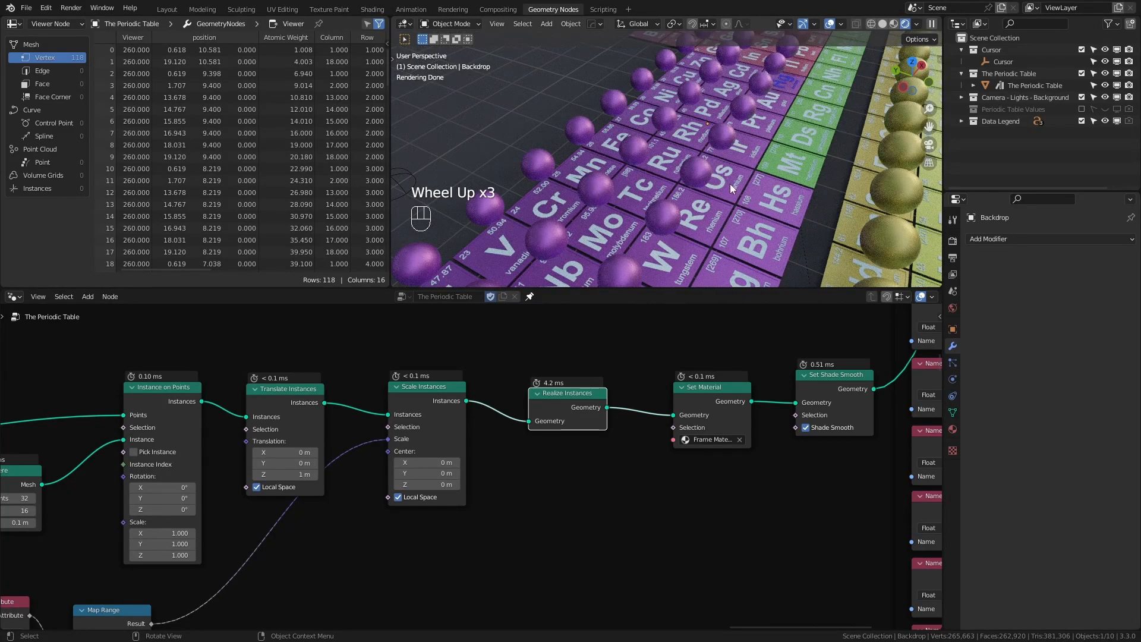
scroll(731, 188, "down", 1)
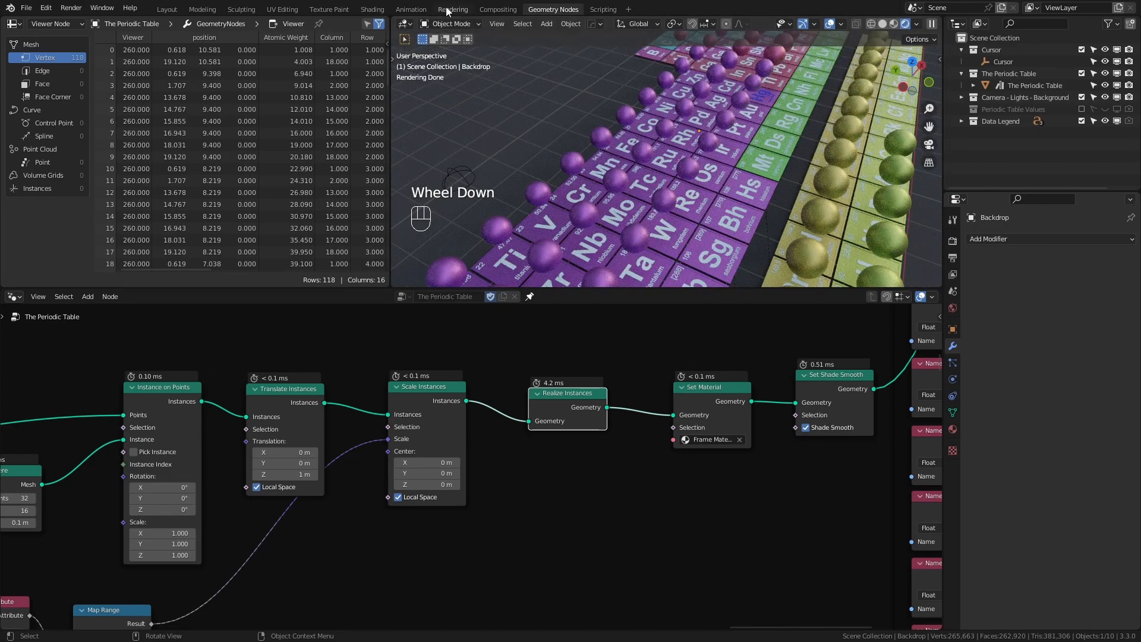
Step: Open the Shading workspace and compare Frame Material's Classification attribute and color nodes with the modifier's output attribute names
left_click(374, 10)
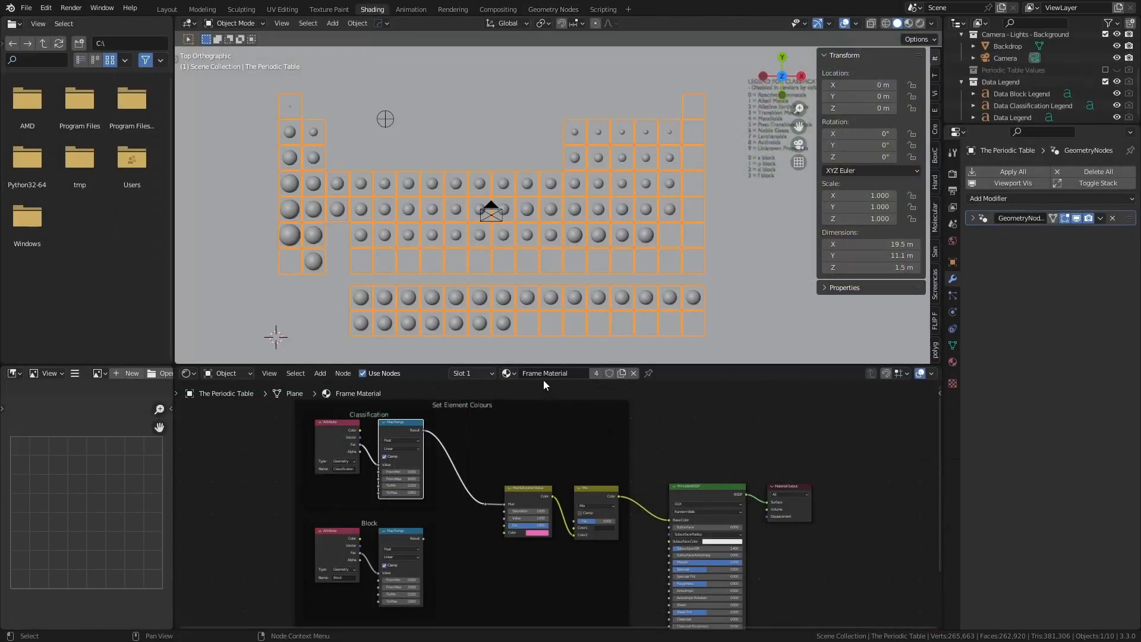
scroll(487, 461, "up", 2)
middle_click_drag(580, 442, 725, 518)
scroll(633, 459, "up", 5)
scroll(357, 546, "up", 3)
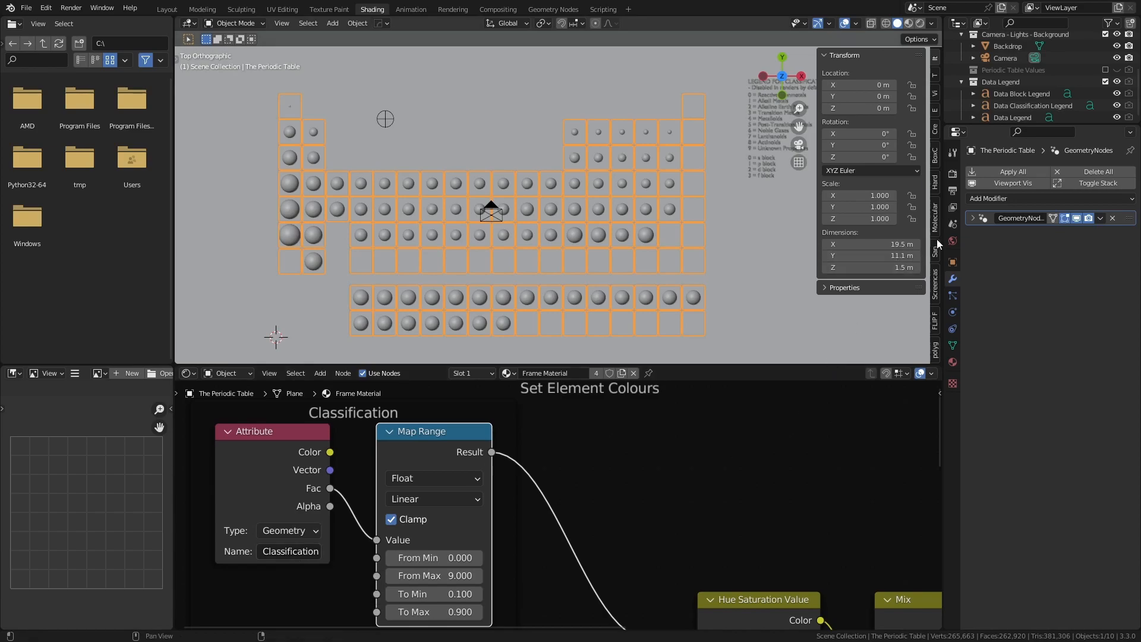
left_click(972, 219)
scroll(1029, 457, "down", 10)
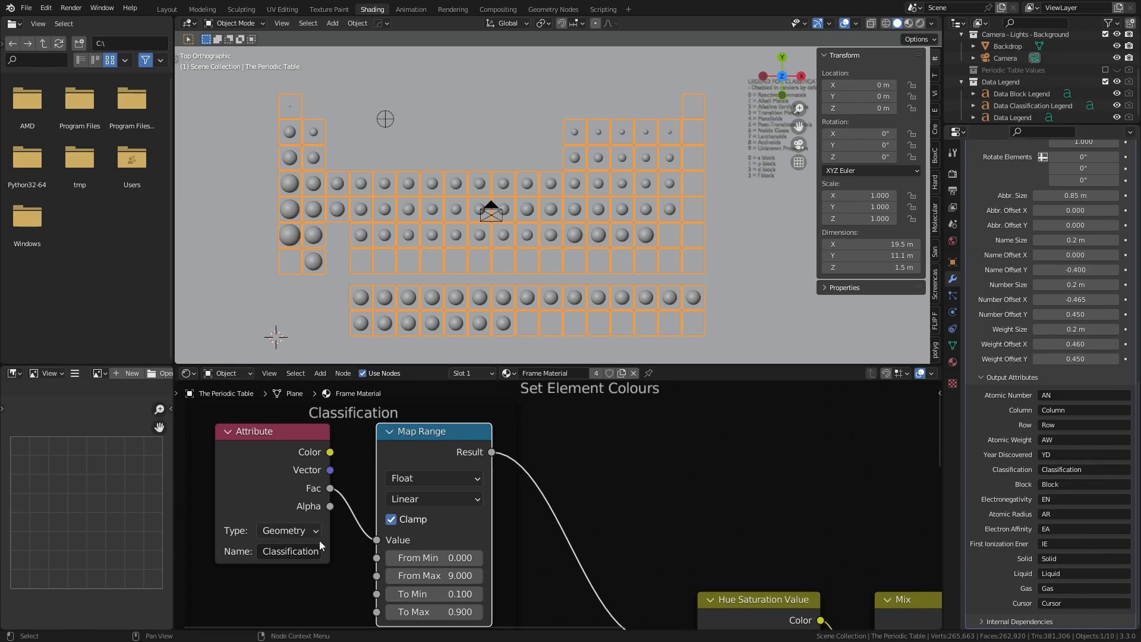
middle_click_drag(450, 530, 408, 468)
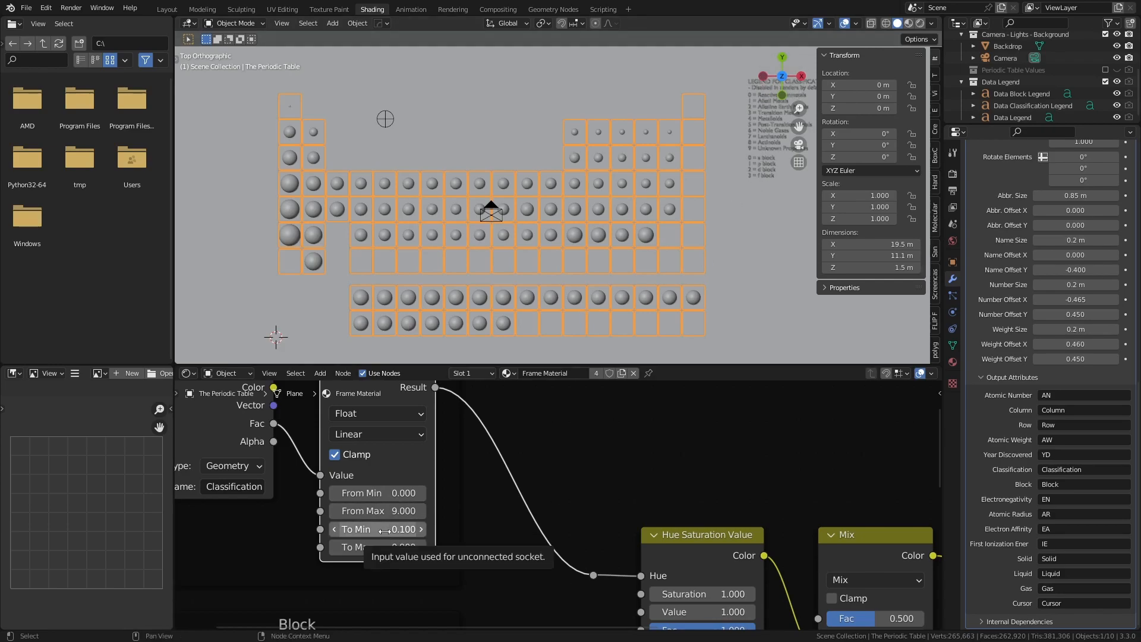
middle_click_drag(639, 440, 542, 385)
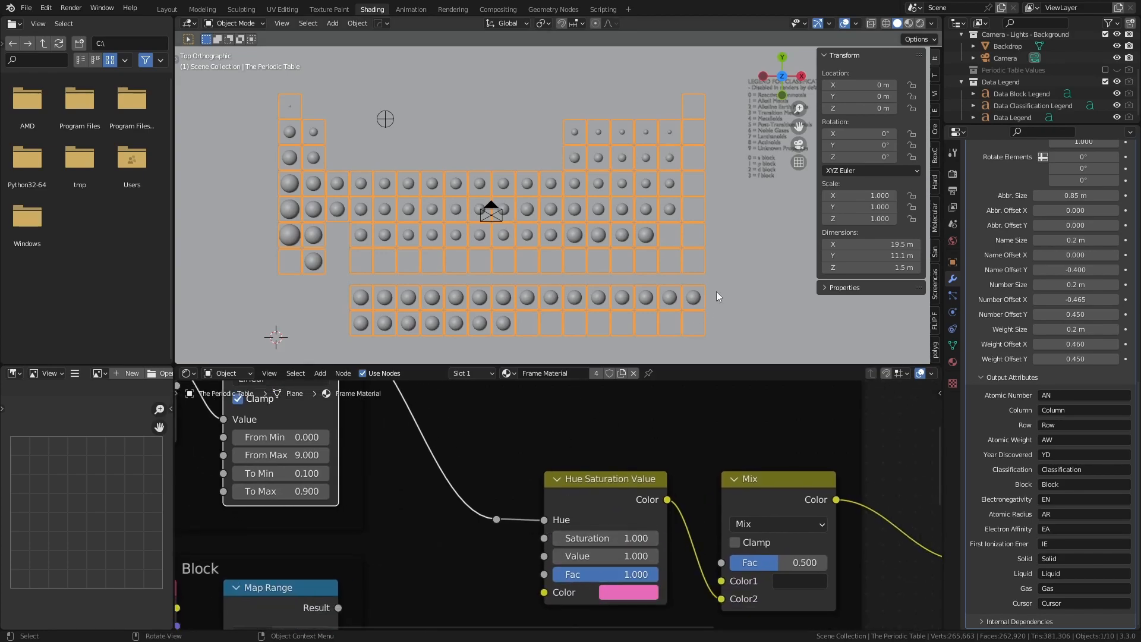
Step: Display the viewport in rendered shading and set Frame Material's Mix factor to 0.475
key("z")
left_click(716, 224)
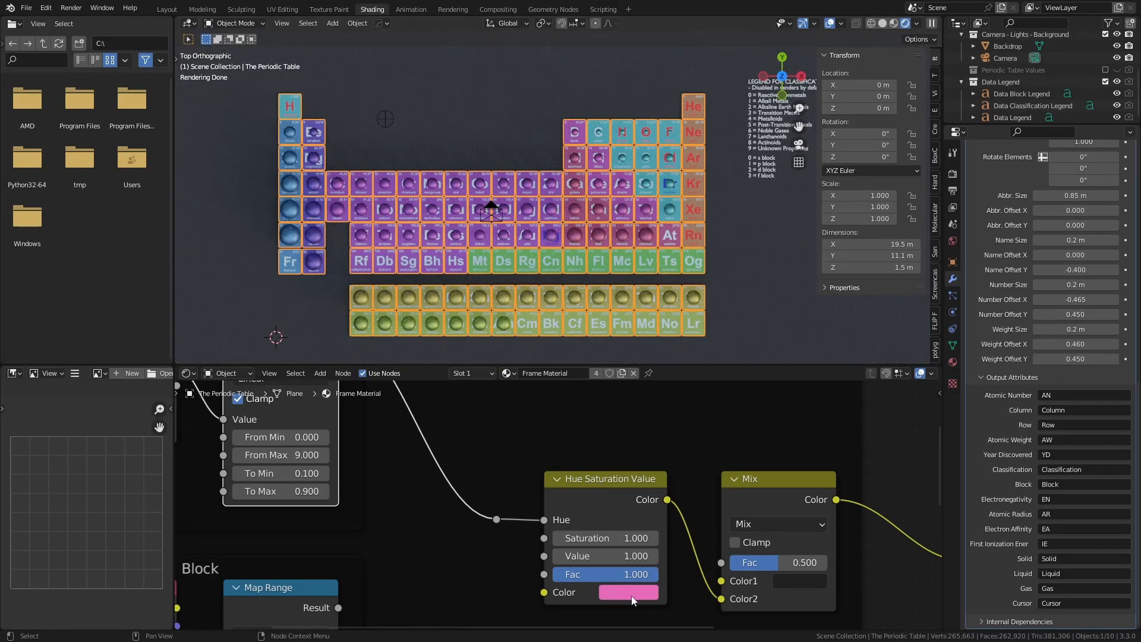
middle_click_drag(719, 502, 660, 473)
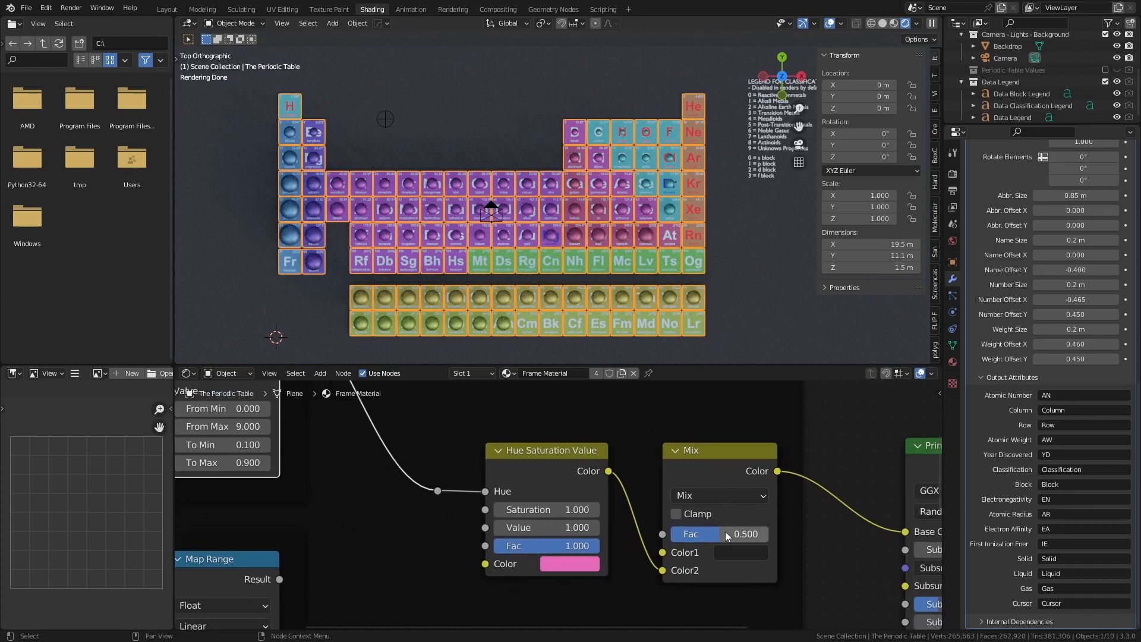
mouse_move(707, 537)
left_mouse_down()
mouse_move(769, 537)
mouse_move(670, 537)
mouse_move(718, 537)
left_mouse_up()
Step: Drive the Hue Saturation Value node's Hue with the Result of the Block Map Range instead of Classification
middle_click_drag(781, 531, 656, 440)
scroll(776, 486, "down", 6)
middle_click_drag(430, 505, 684, 537)
scroll(516, 528, "up", 6)
scroll(608, 532, "down", 1)
middle_click_drag(592, 522, 551, 496)
middle_click_drag(539, 571, 529, 540)
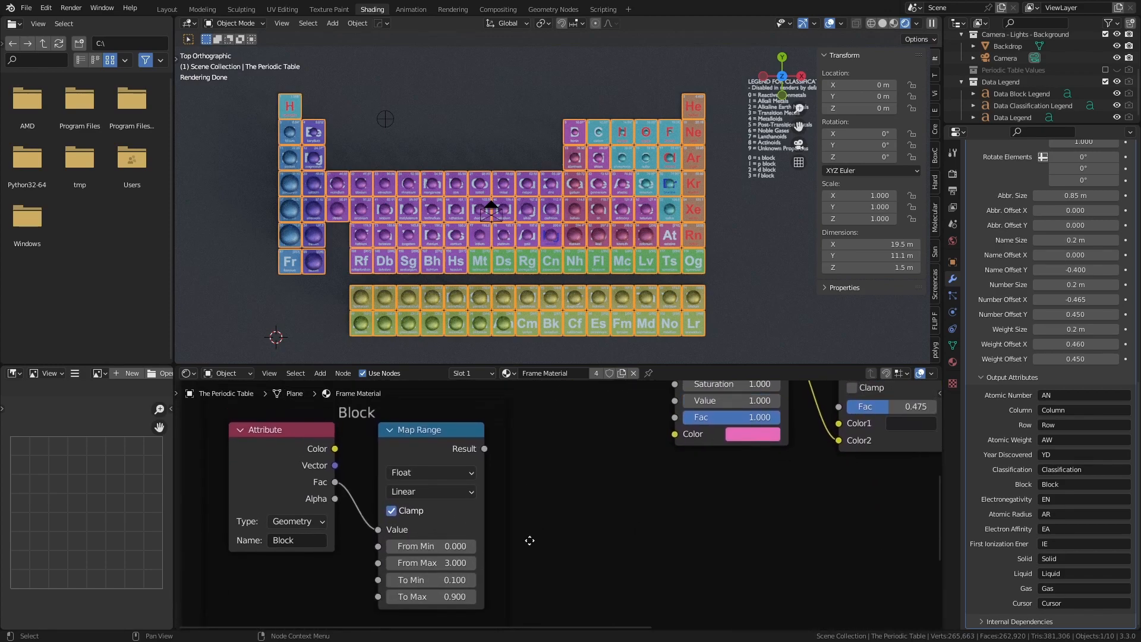
left_click_drag(484, 449, 631, 460)
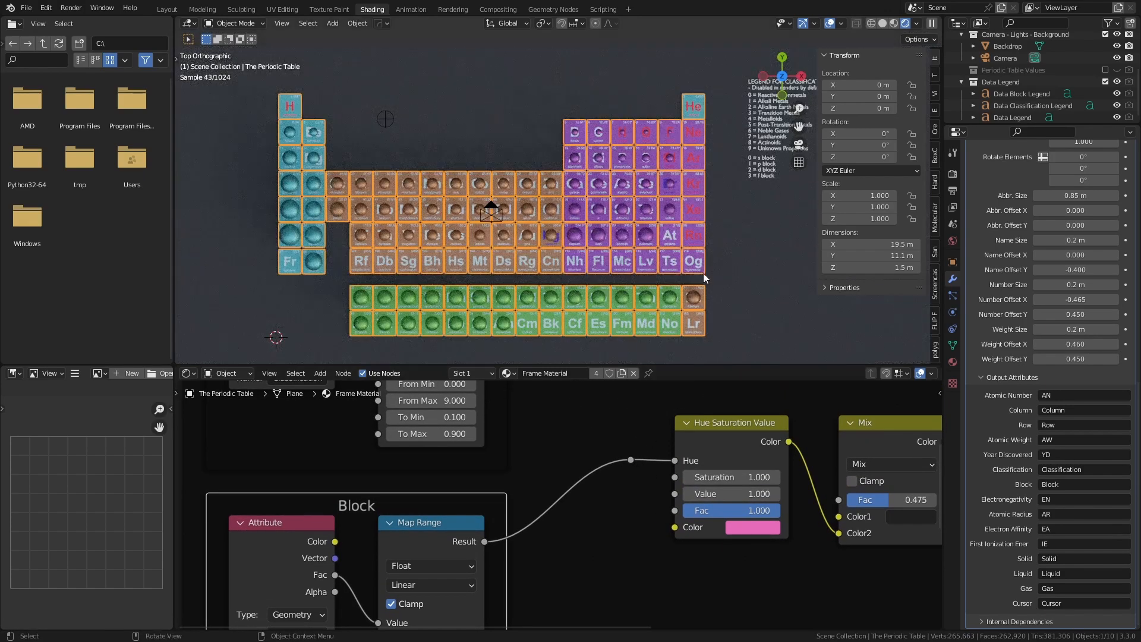
Step: Reselect the periodic table and reconnect the Classification Map Range Result to the Hue input
left_click(751, 261)
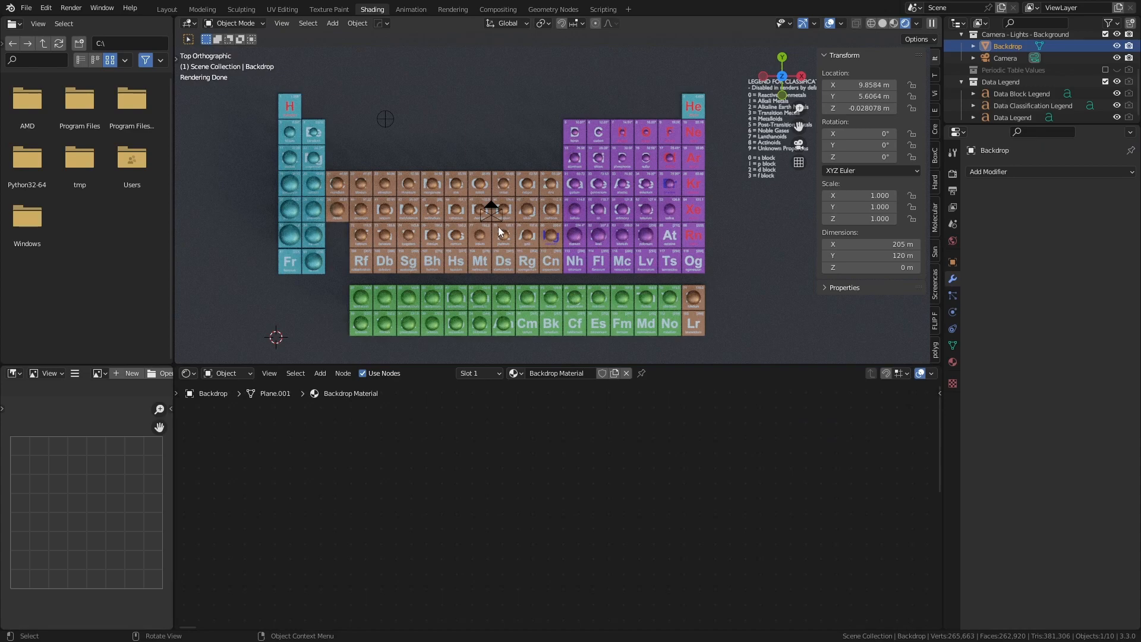
left_click(616, 221)
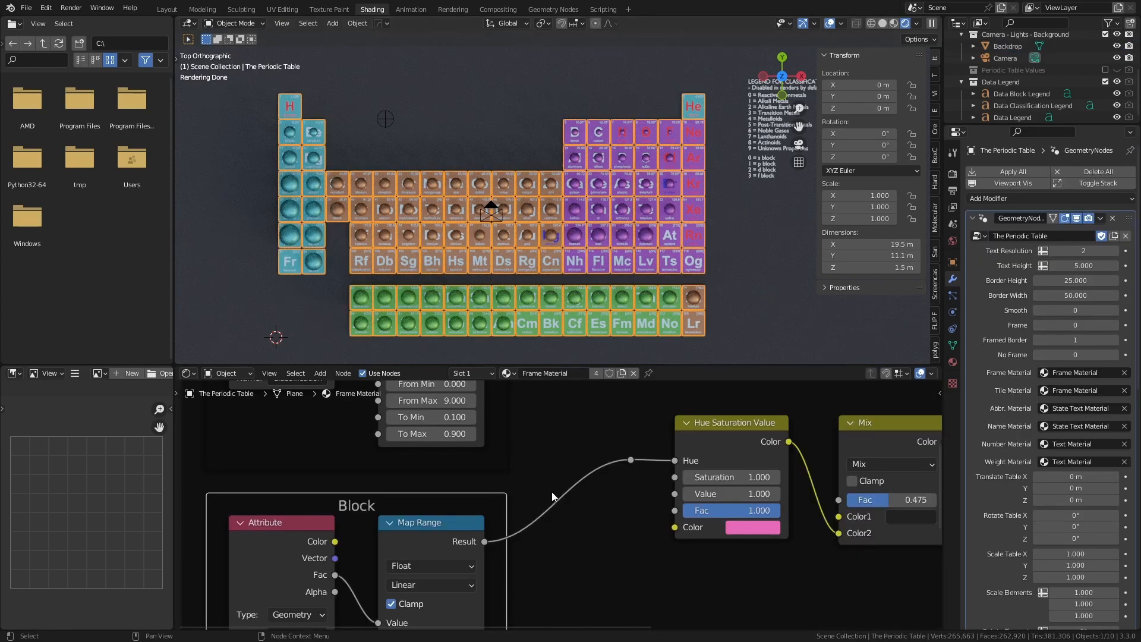
scroll(508, 511, "down", 4)
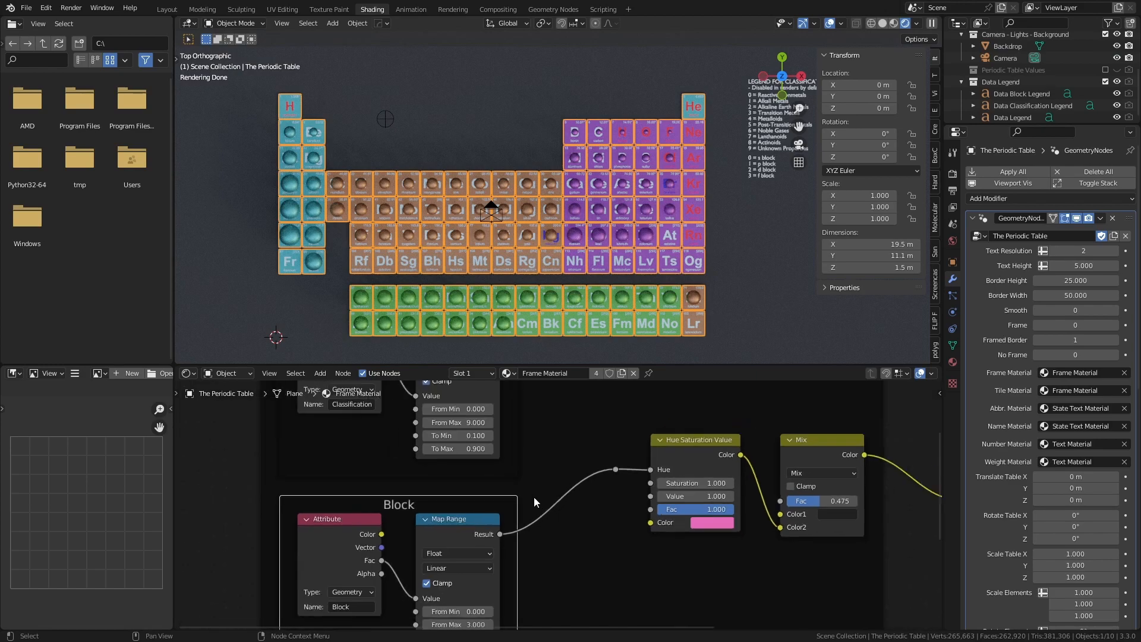
left_click_drag(505, 406, 598, 515)
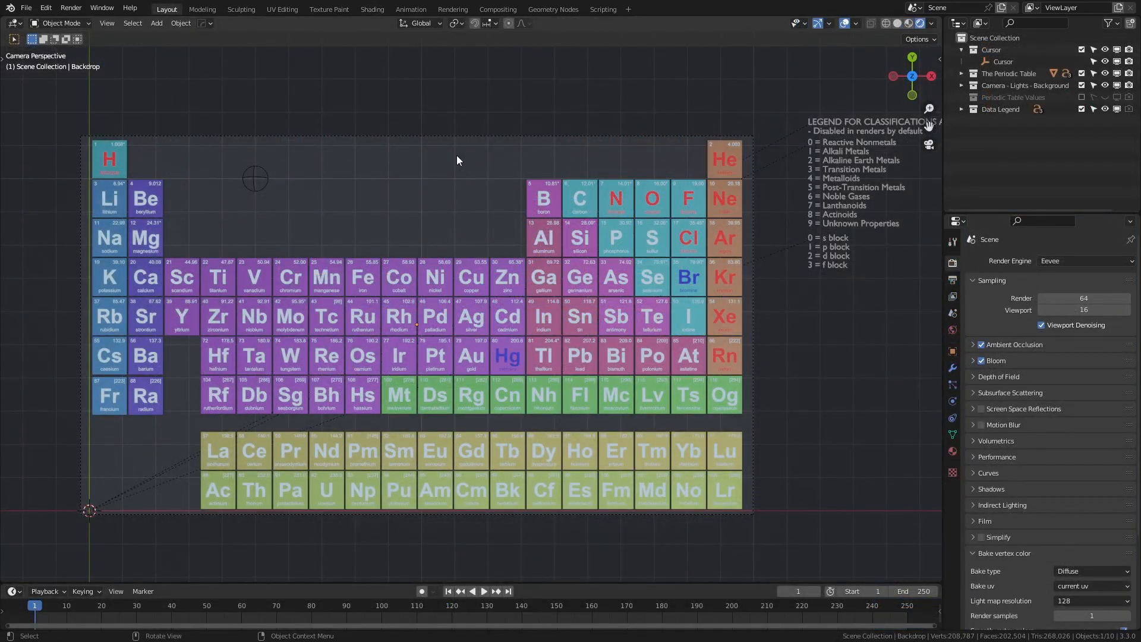
Step: Move the Cursor empty in the XY plane onto the nickel tile, about 5.5 m along X and -3 m along Y
left_click(269, 179)
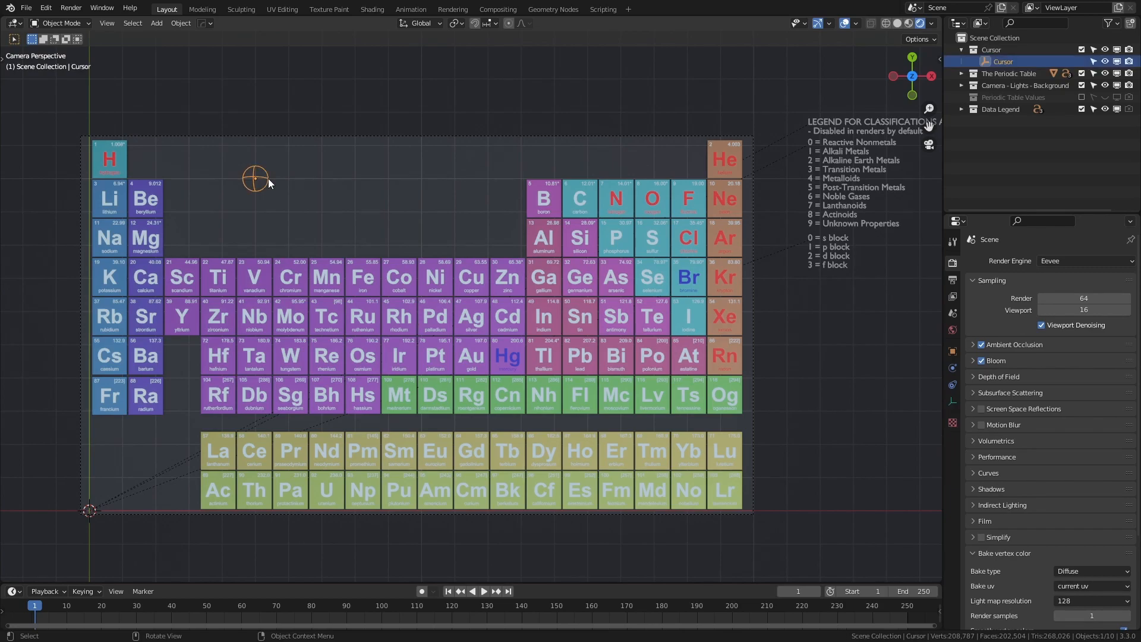
key("g")
key("shift+z")
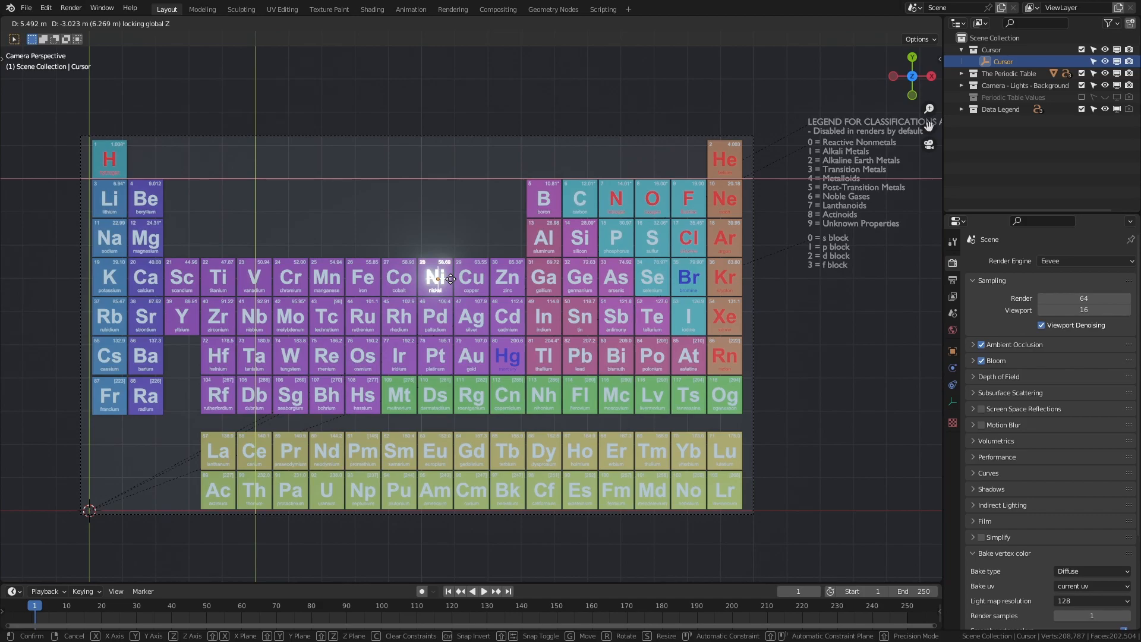
left_click(450, 279)
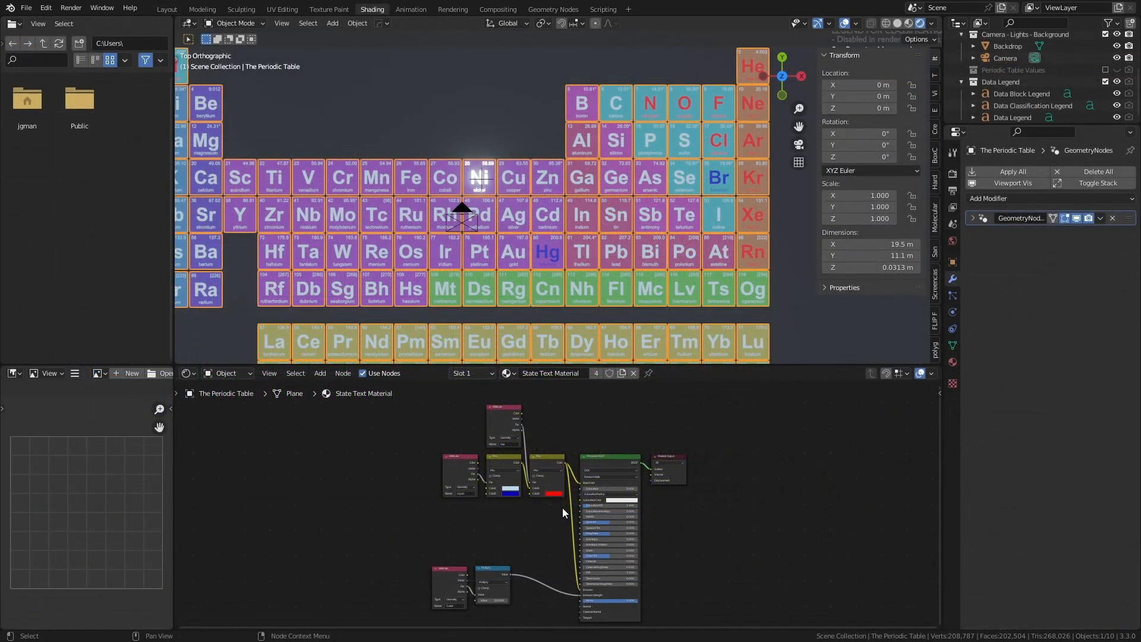
Step: Choose Text Material for slot 1 and preview the Fac output of its Cursor Attribute node
left_click(511, 375)
left_click(523, 437)
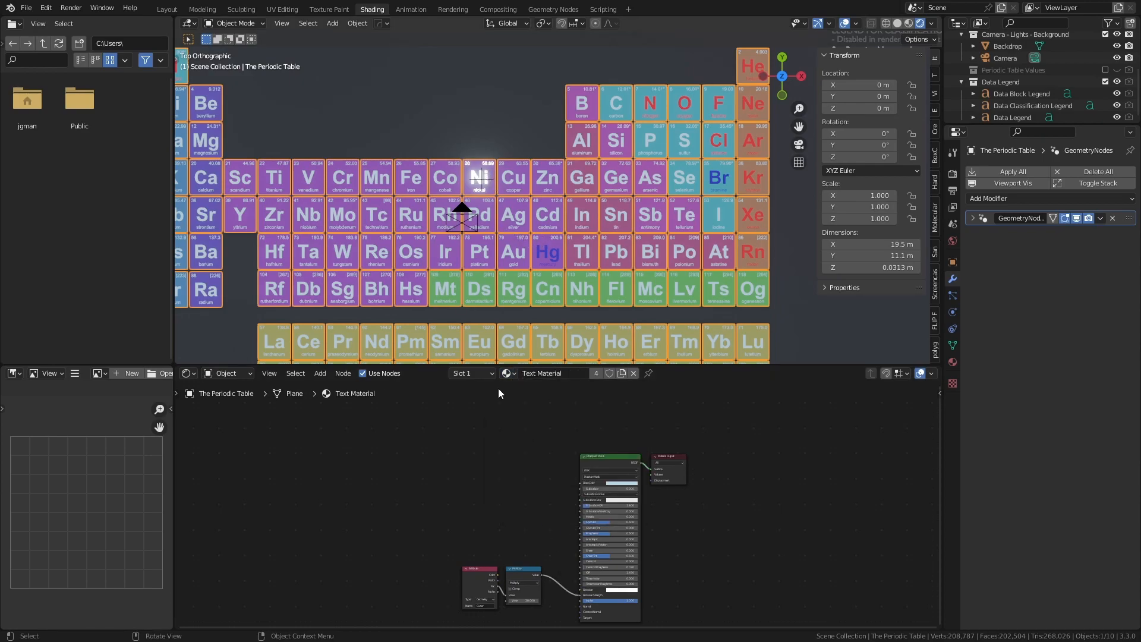
scroll(550, 488, "up", 4)
middle_click_drag(497, 523, 453, 387)
scroll(451, 387, "up", 7)
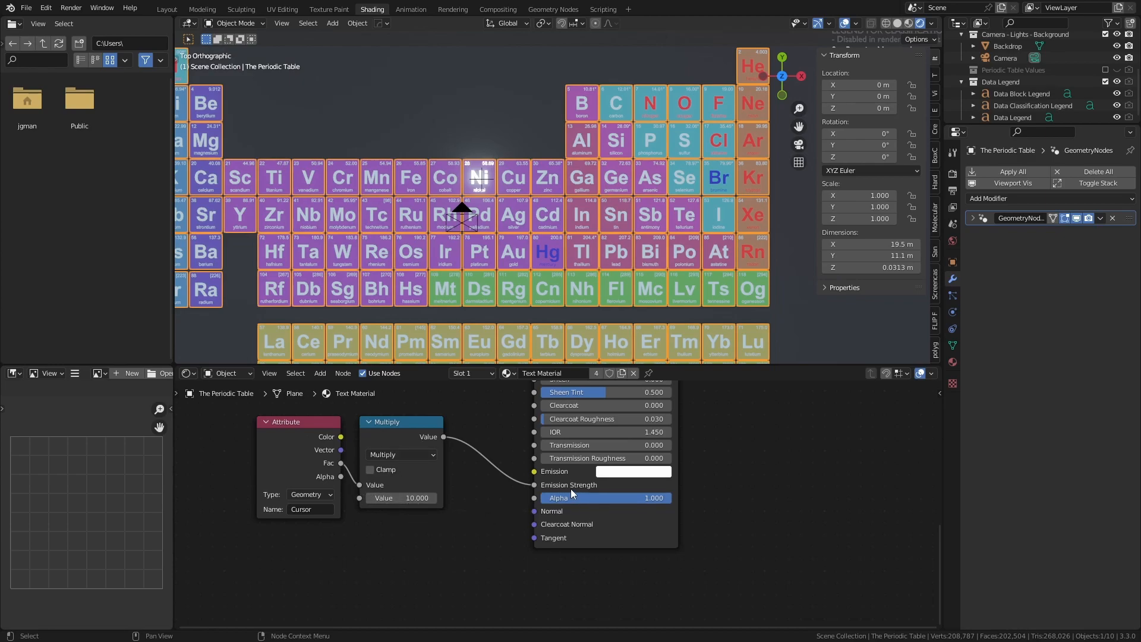
left_click(284, 448, "ctrl+shift")
left_click(284, 448, "ctrl+shift")
left_click(284, 448, "ctrl+shift")
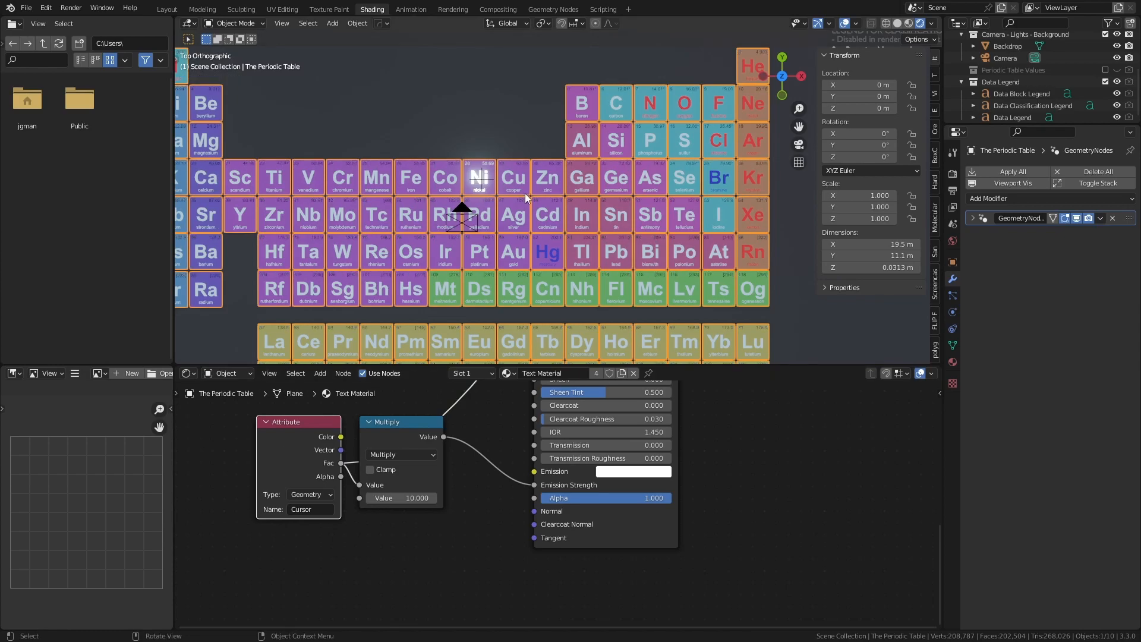
Step: Move the Cursor empty from the nickel tile onto the copper tile, about 0.92 m along X and 0.06 m along Y
scroll(549, 156, "up", 6)
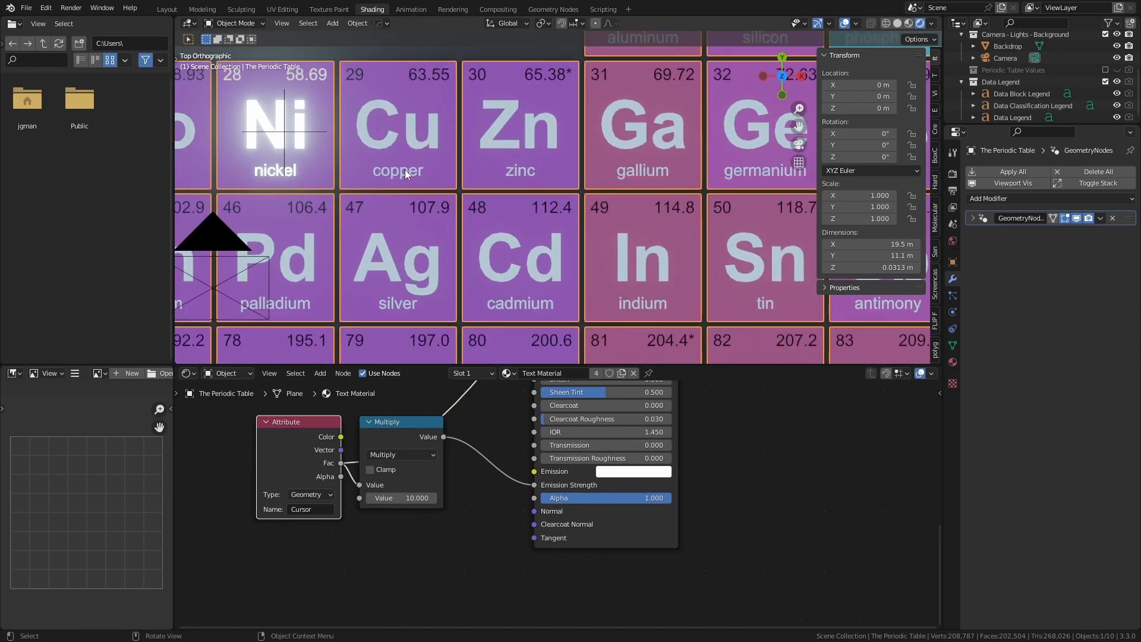
middle_click_drag(305, 90, 420, 158, "shift")
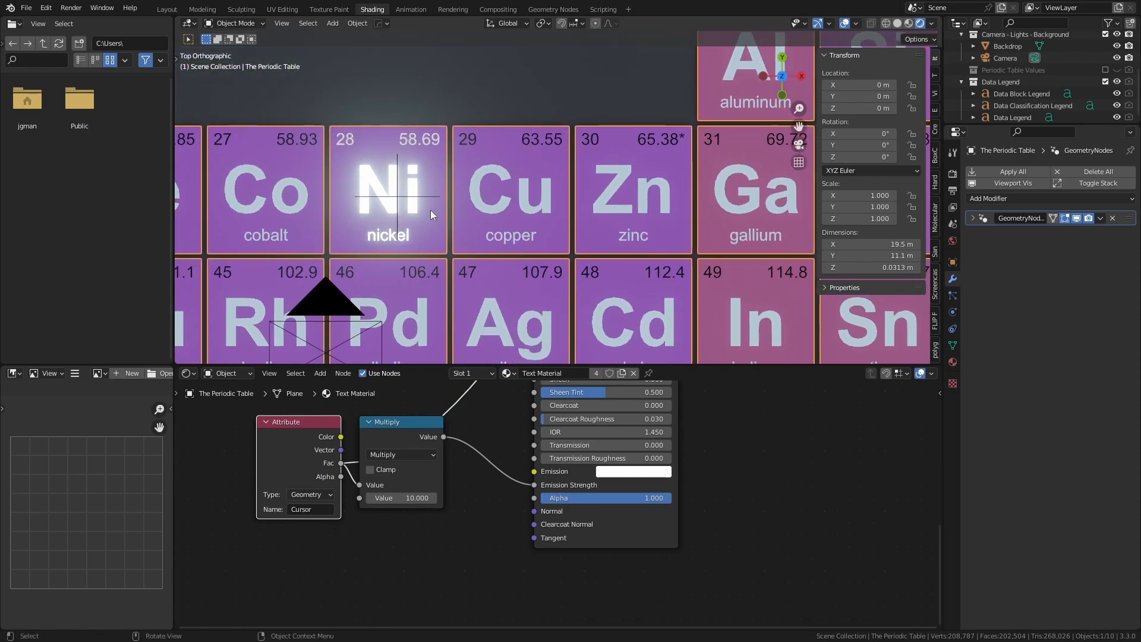
left_click(416, 202)
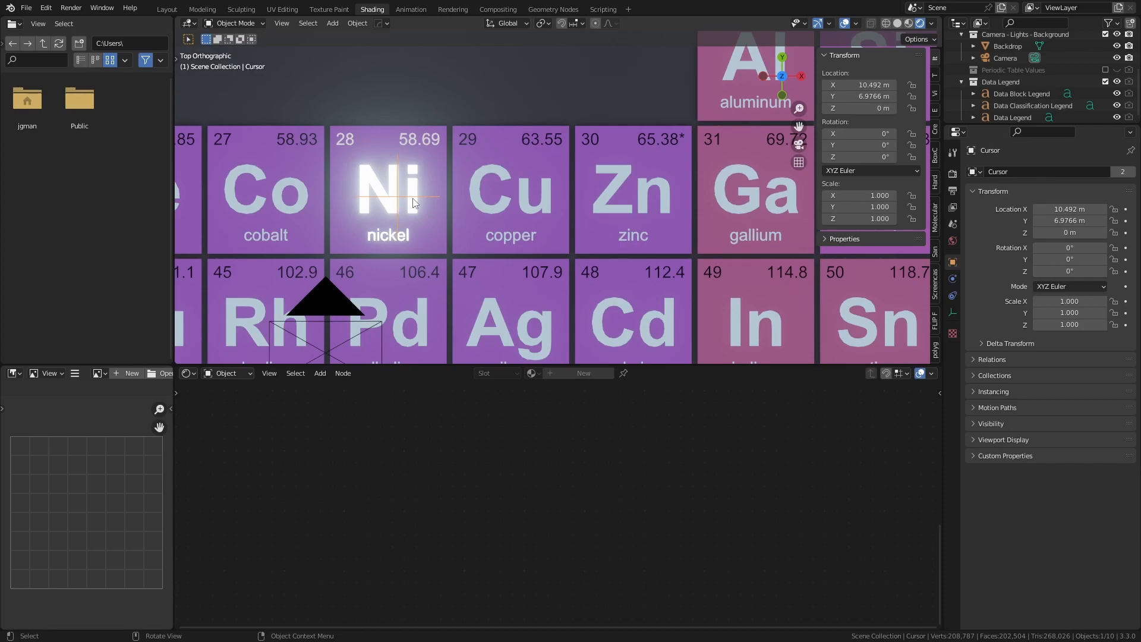
key("g")
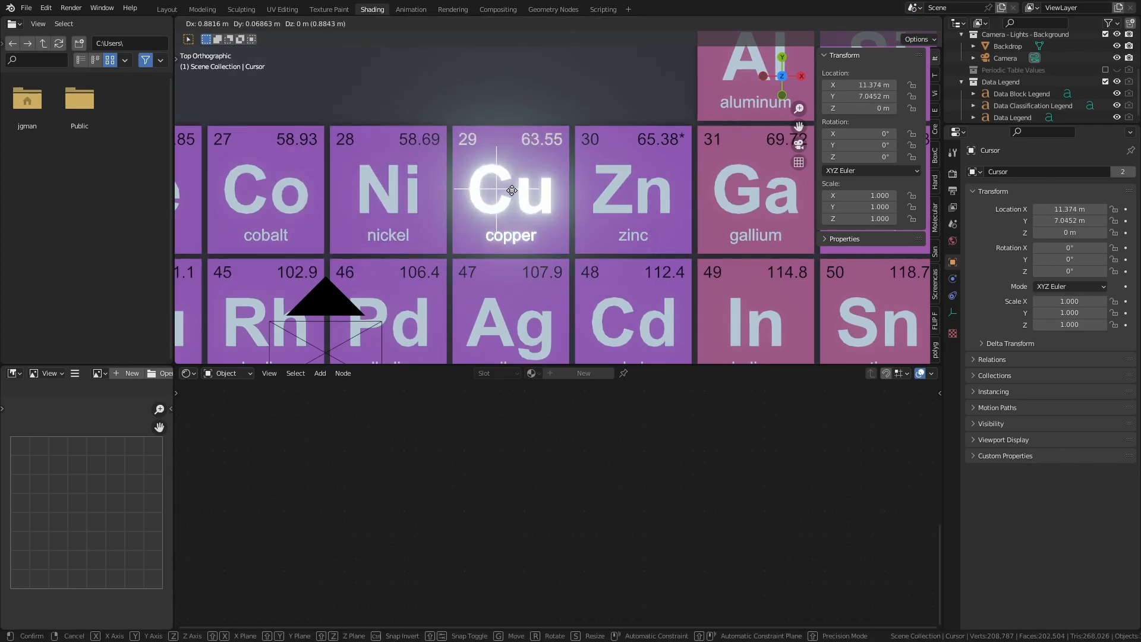
left_click(514, 191)
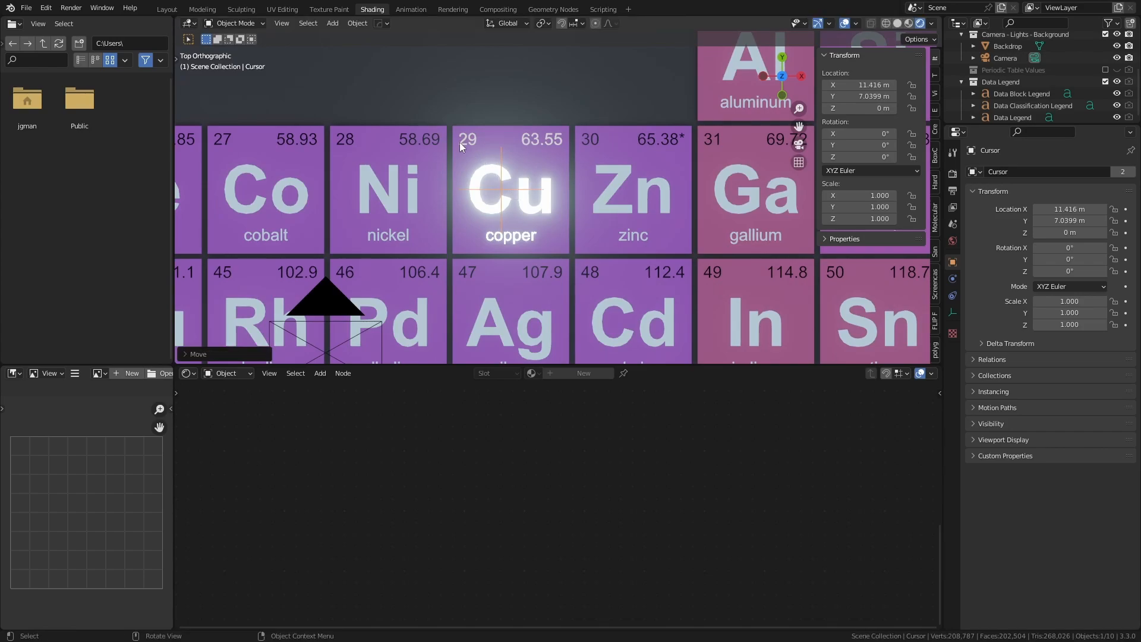
Step: In the Geometry Nodes workspace, trace the Cursor group output back to the Cursor Selection frame and examine its Object Info, Distance and Equal nodes
left_click(586, 242)
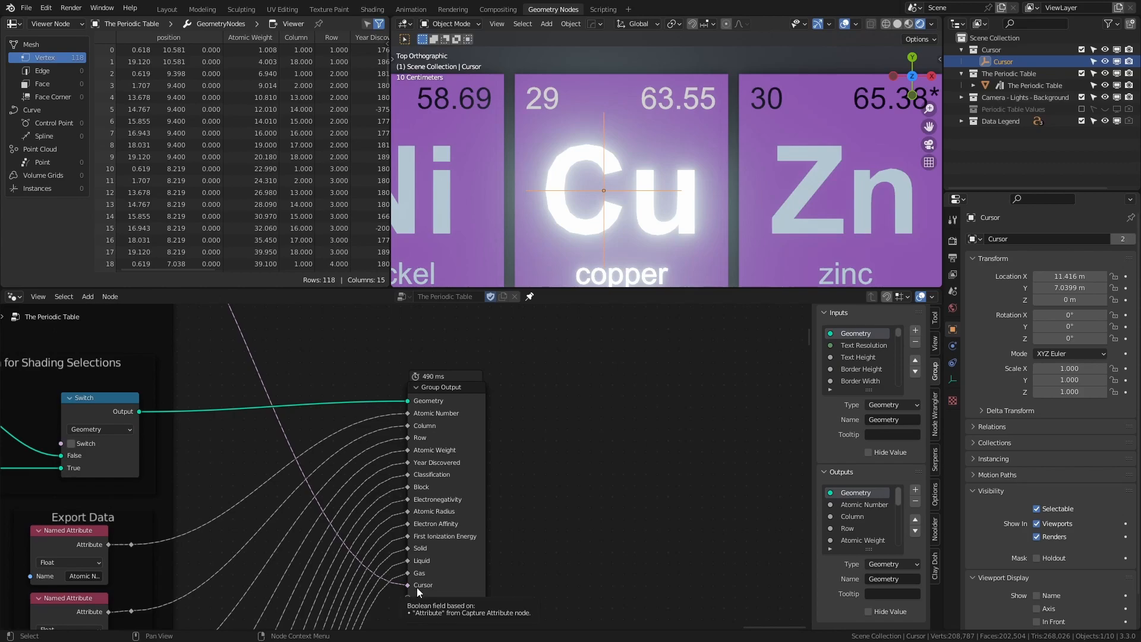
scroll(344, 422, "down", 3)
scroll(324, 373, "down", 3)
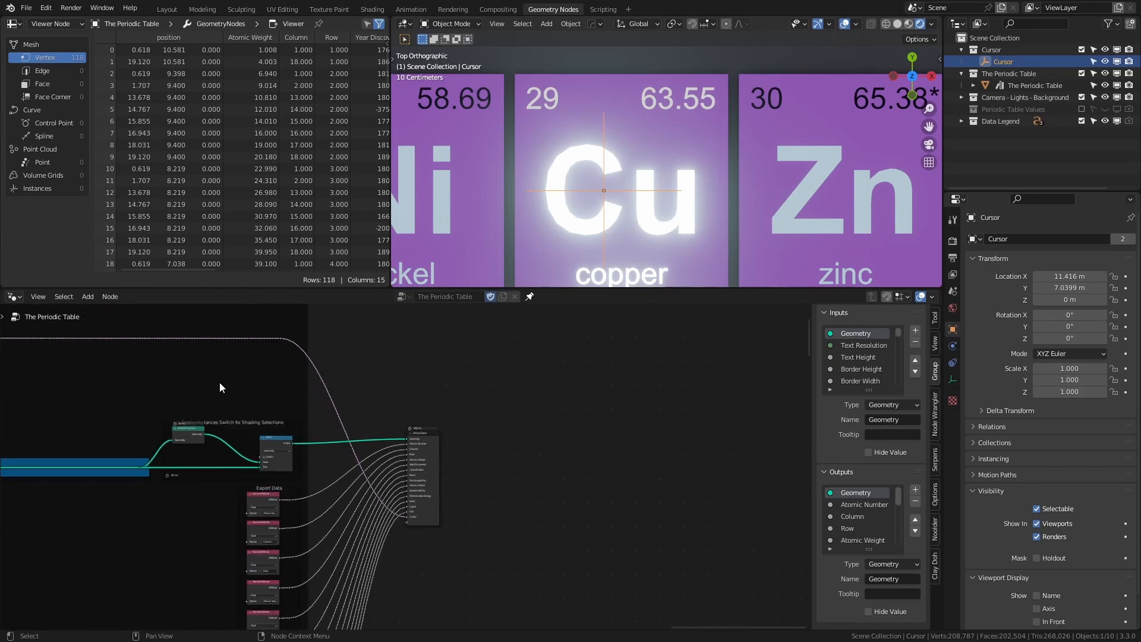
middle_click_drag(232, 385, 559, 426)
scroll(523, 425, "down", 3)
middle_click_drag(305, 443, 672, 466)
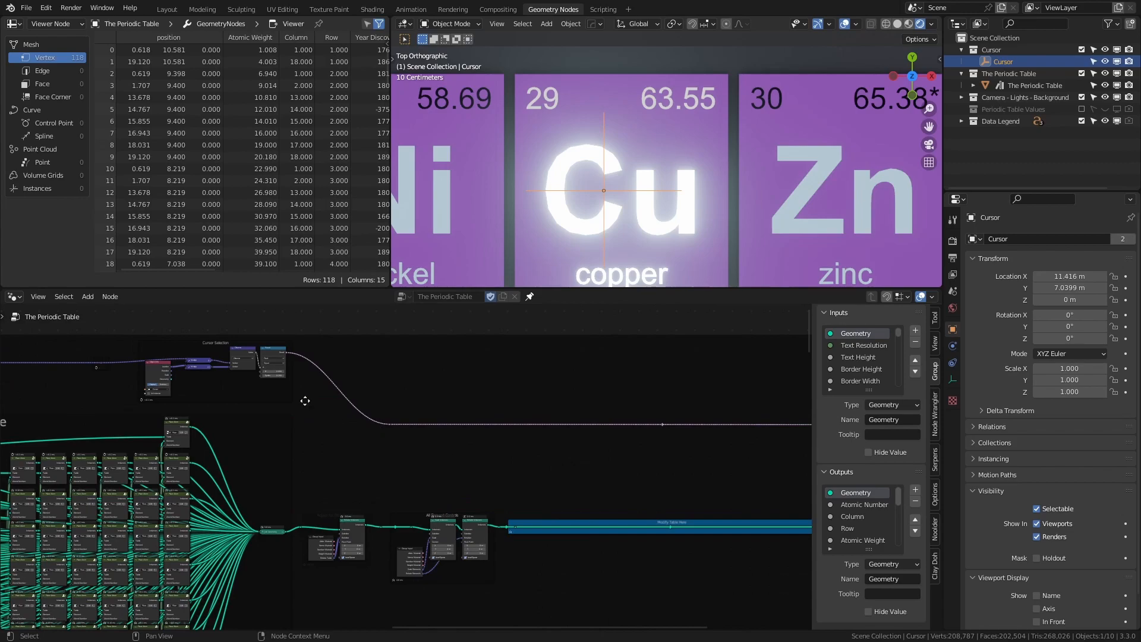
middle_click_drag(323, 396, 479, 429)
scroll(464, 413, "up", 6)
middle_click_drag(331, 453, 470, 582)
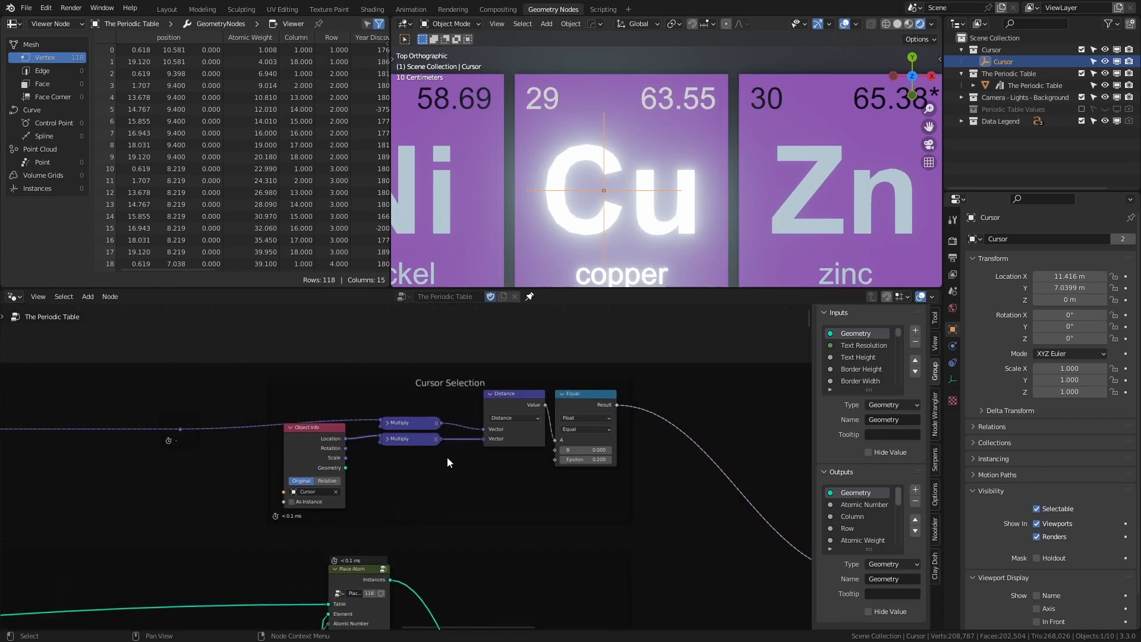
scroll(448, 460, "up", 4)
middle_click_drag(468, 456, 485, 457)
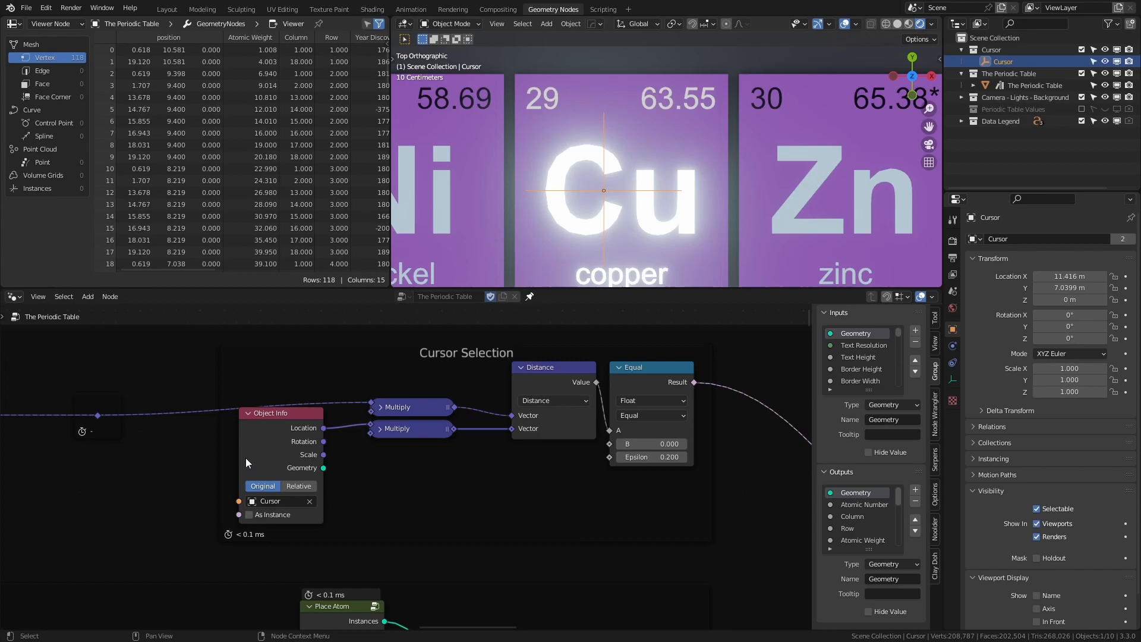
scroll(105, 466, "down", 1)
scroll(171, 450, "down", 1)
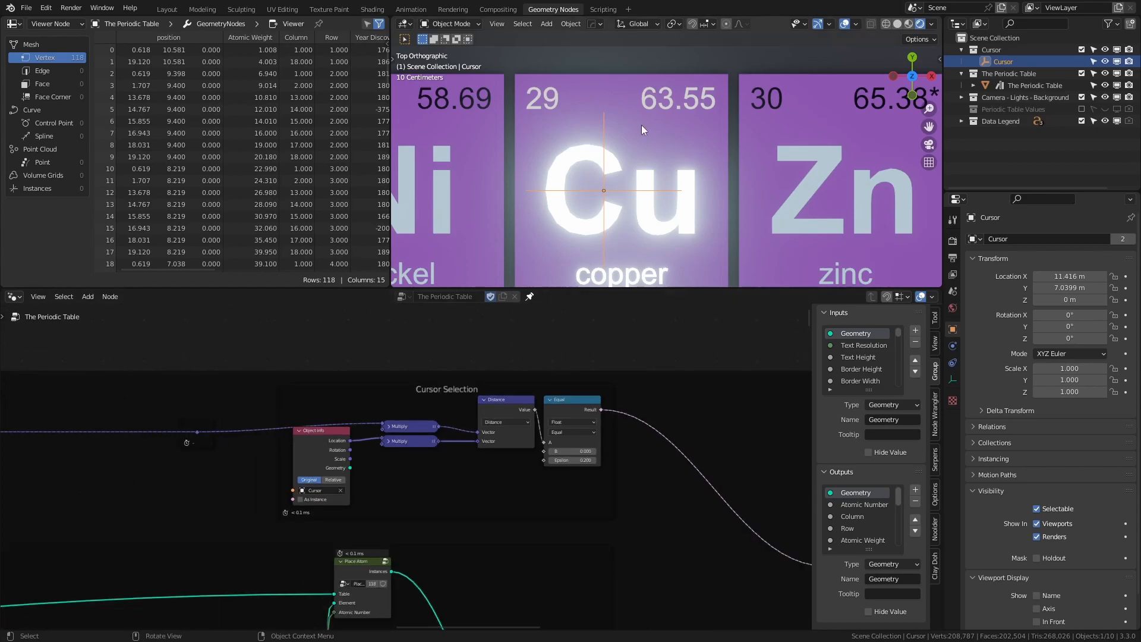
scroll(579, 366, "up", 2)
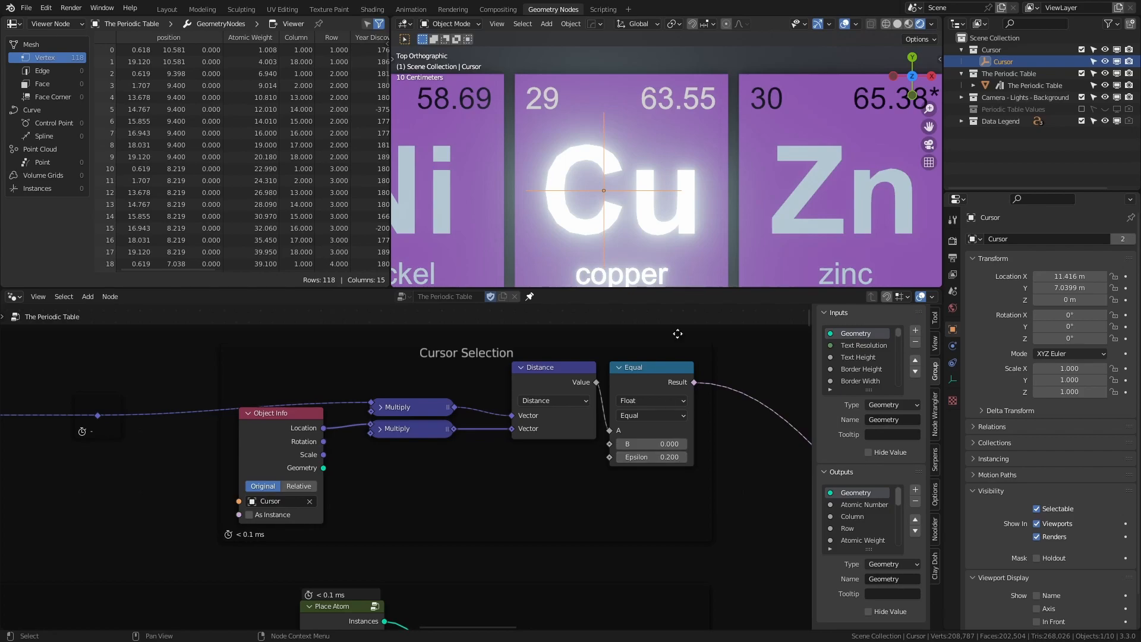
Step: Trace the Cursor Selection's position input back to the Capture Attribute node in the Full Element Cursor Position frame
mouse_move(694, 386)
scroll(172, 452, "down", 2)
middle_click_drag(116, 448, 639, 423)
scroll(639, 425, "down", 4)
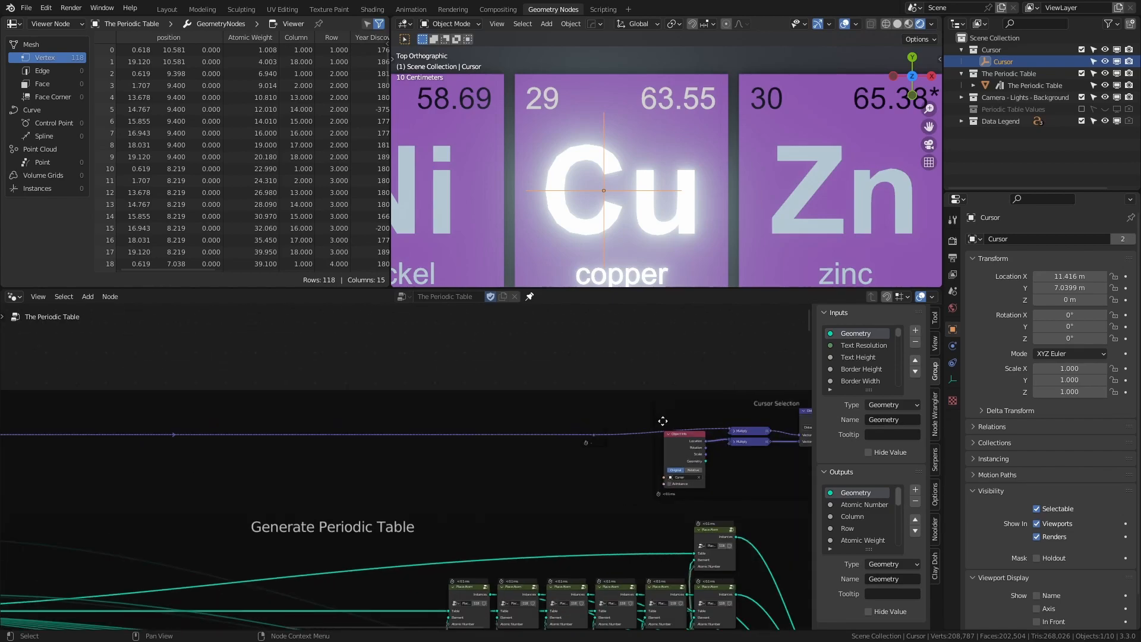
middle_click_drag(248, 503, 62, 487)
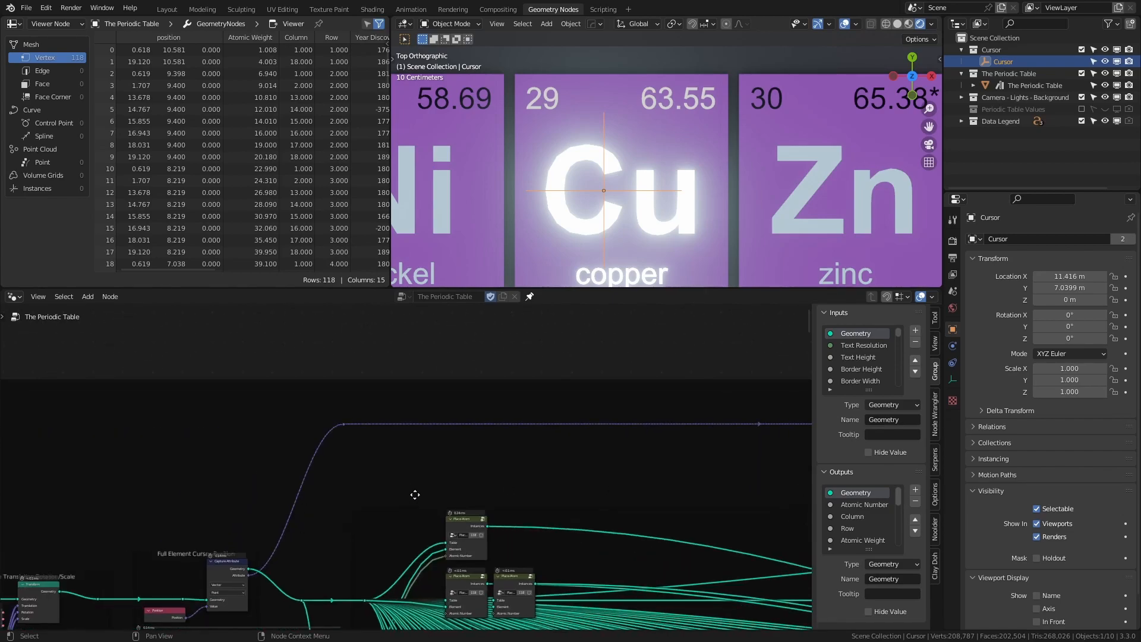
middle_click_drag(374, 615, 451, 432)
scroll(451, 433, "up", 4)
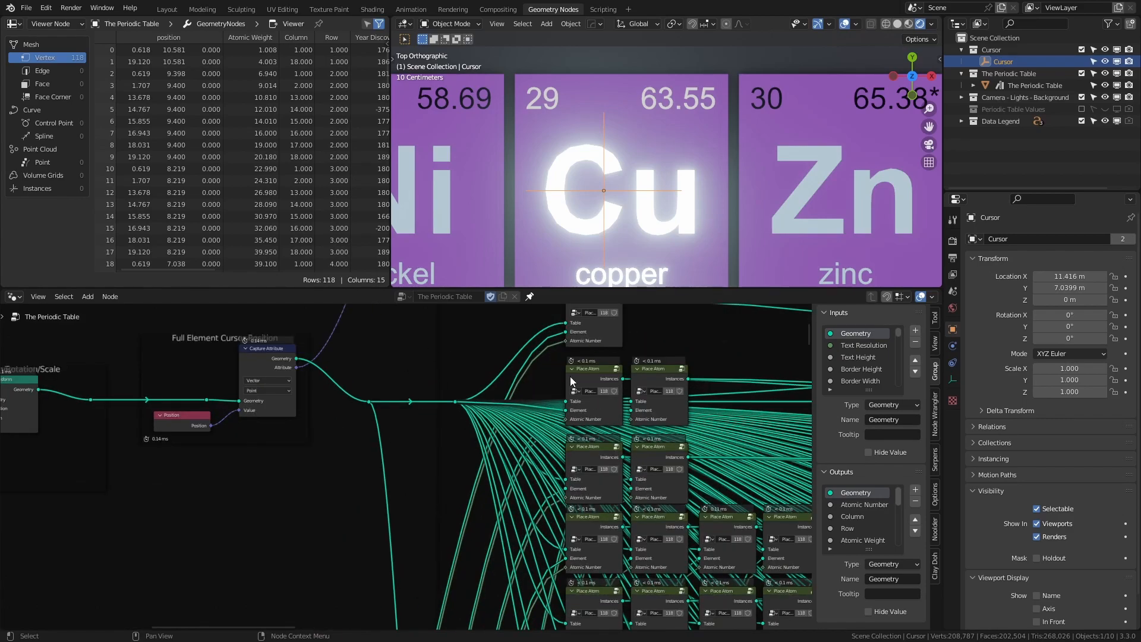
scroll(317, 373, "up", 2)
middle_click_drag(317, 373, 355, 521)
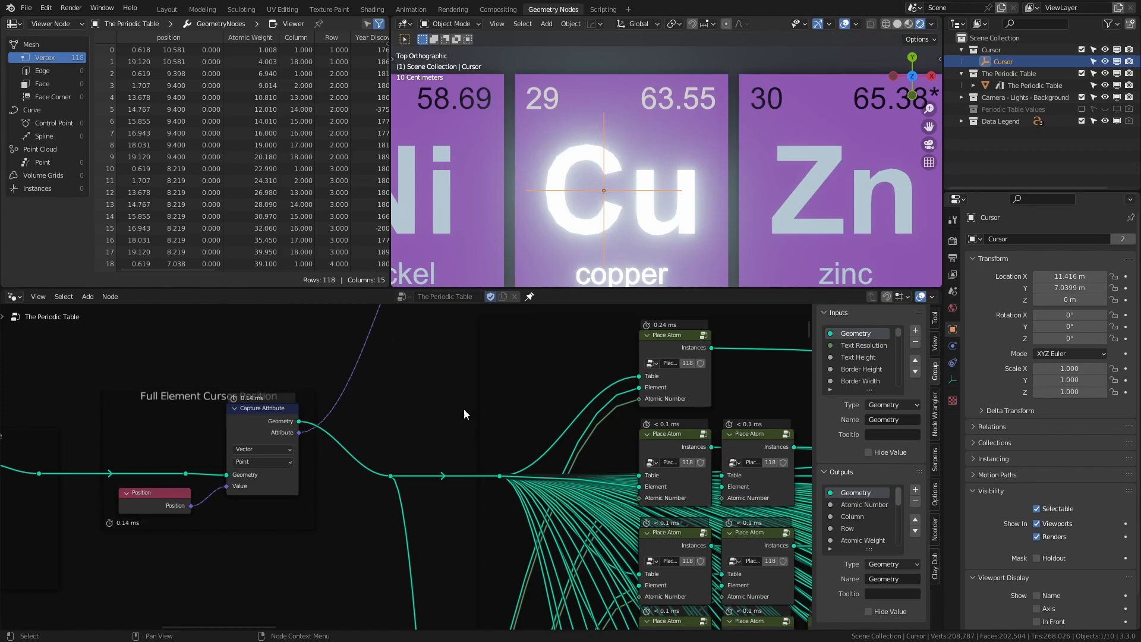
scroll(410, 463, "down", 2)
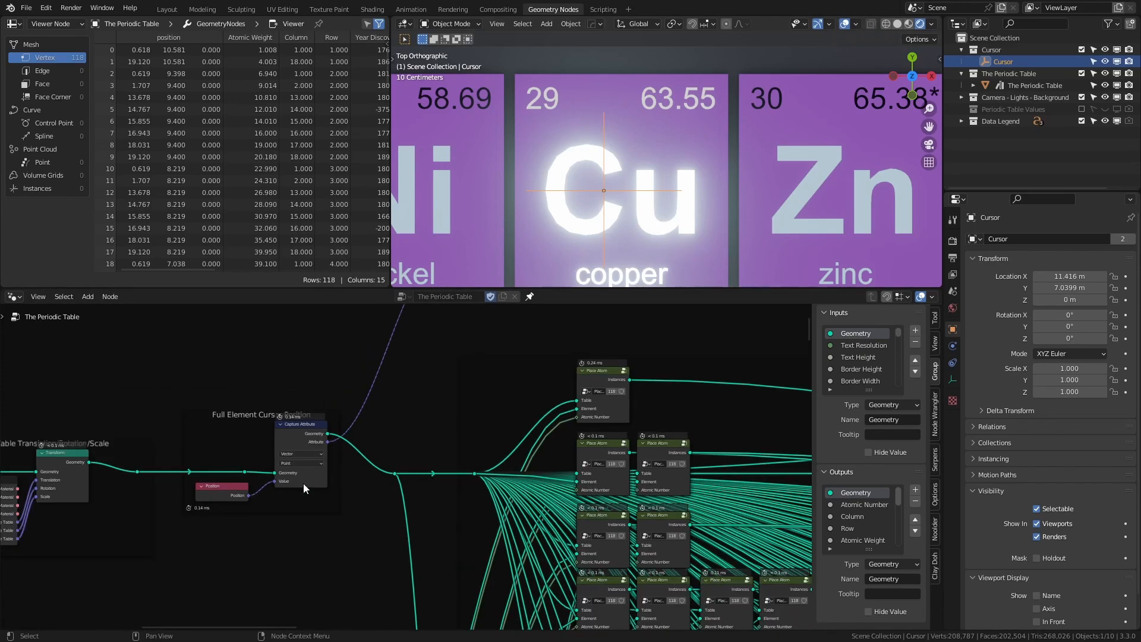
Step: Add a Position node beside the Cursor Selection frame and connect it to the upper Multiply node in place of the captured position
middle_click_drag(376, 371, 1, 535)
middle_click_drag(473, 453, 232, 465)
key("shift+a")
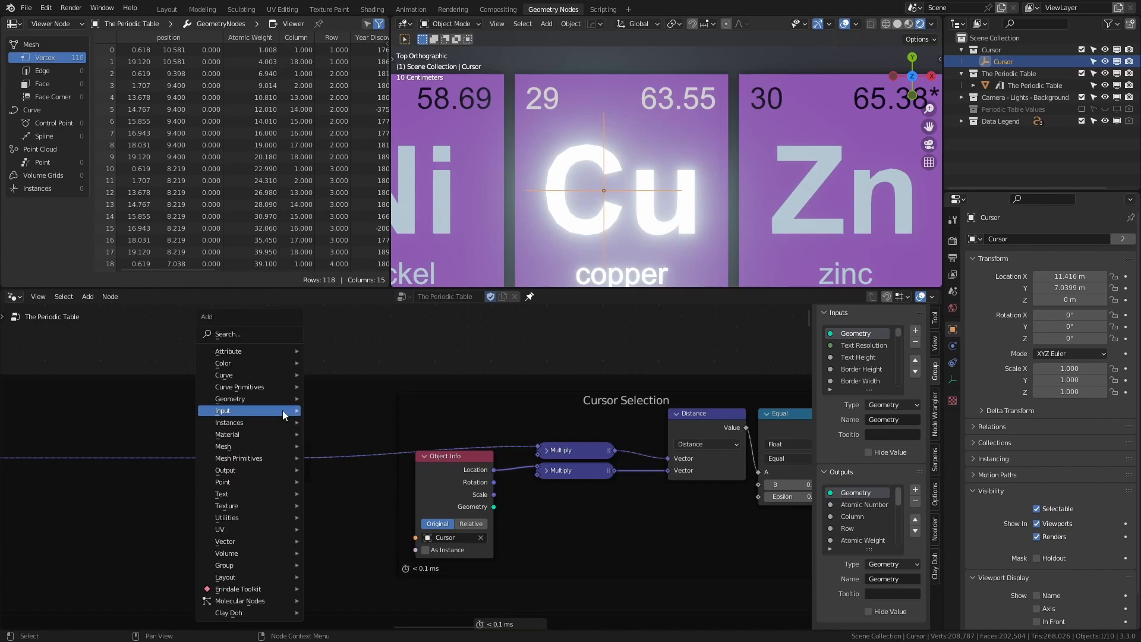
mouse_move(282, 409)
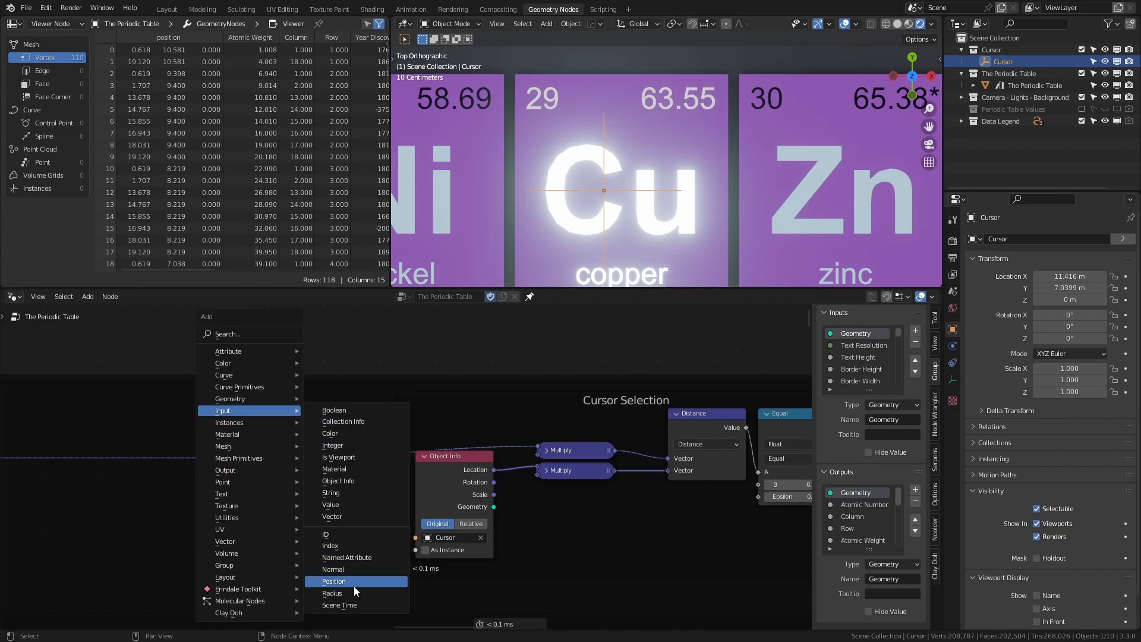
left_click(354, 585)
left_click(295, 413)
left_click_drag(539, 449, 256, 437)
left_click_drag(334, 420, 537, 445)
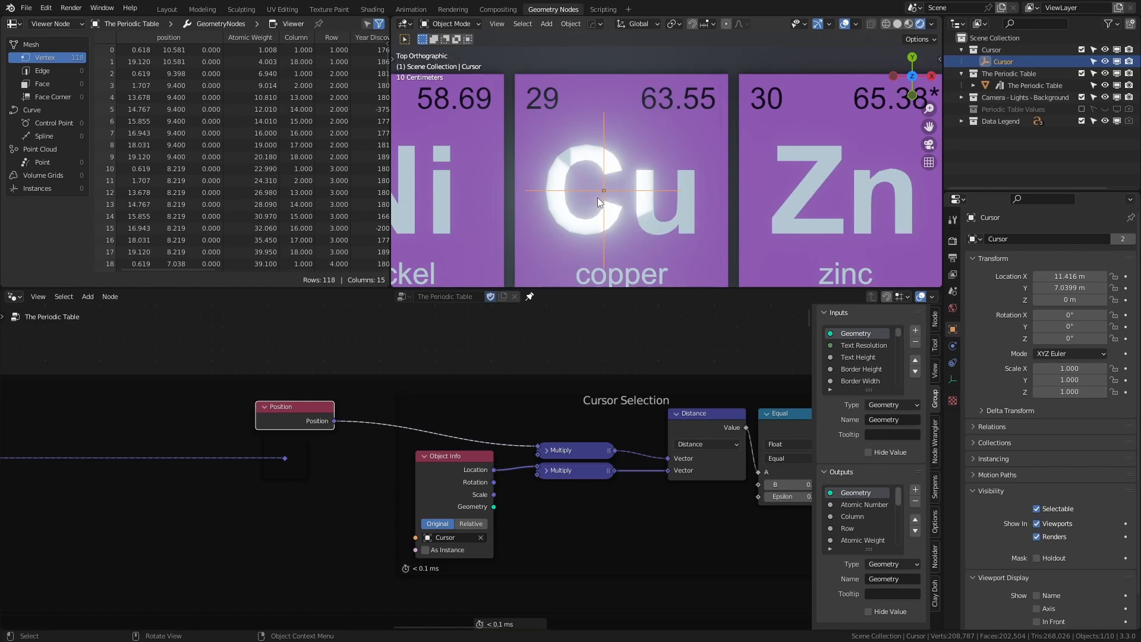
Step: Reconnect the captured position to the upper Multiply node and delete the added Position node
scroll(633, 201, "down", 1)
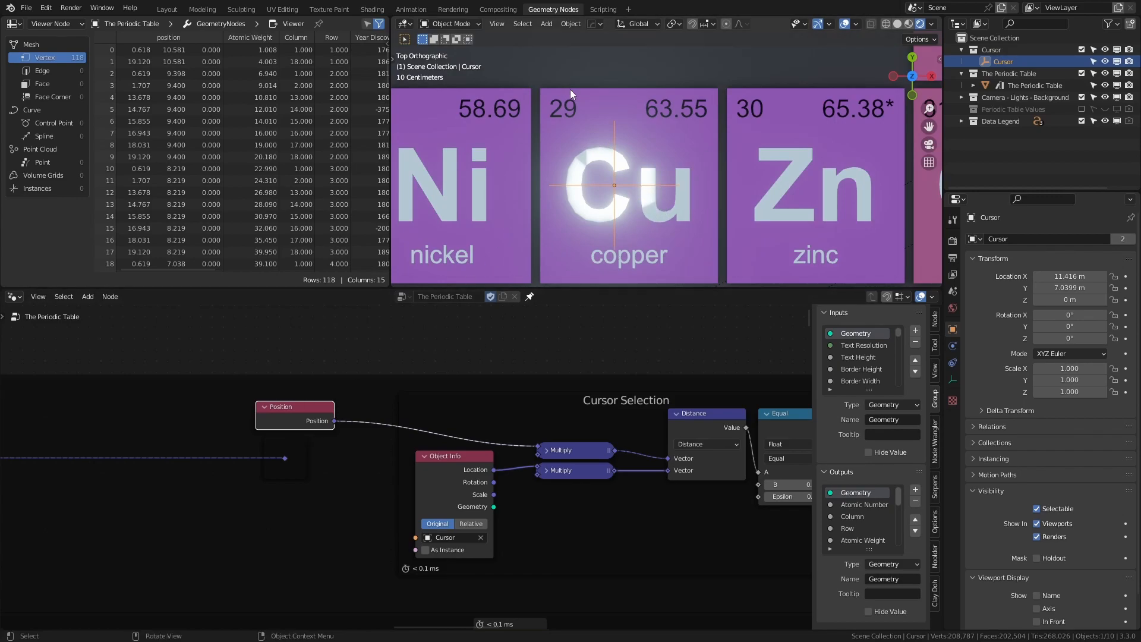
left_click_drag(285, 459, 538, 446)
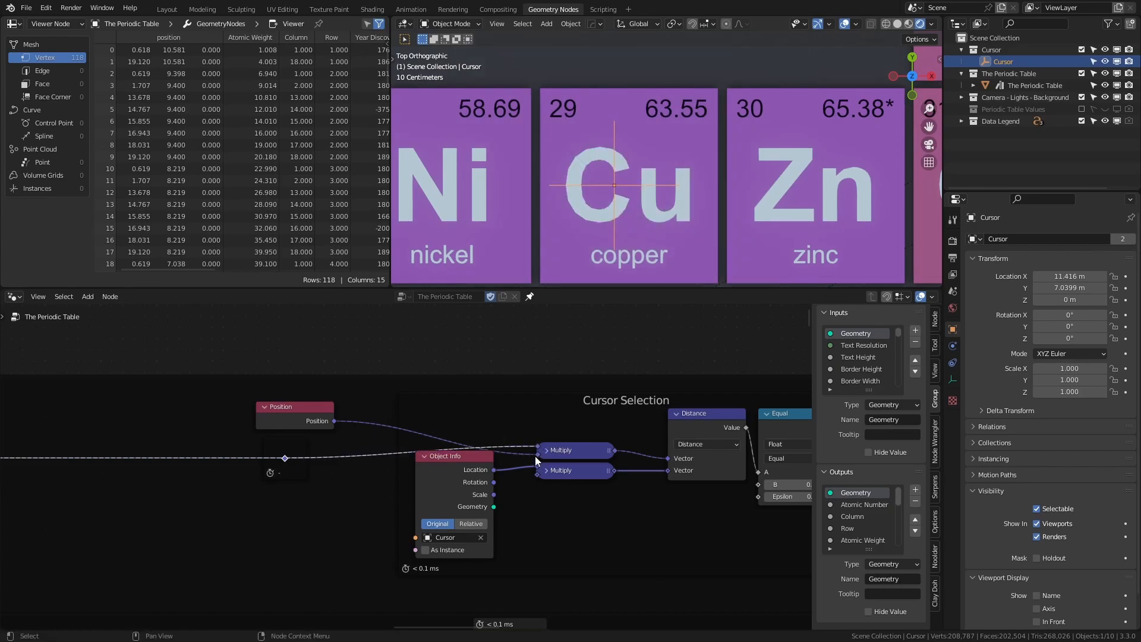
left_click(314, 422)
key("x")
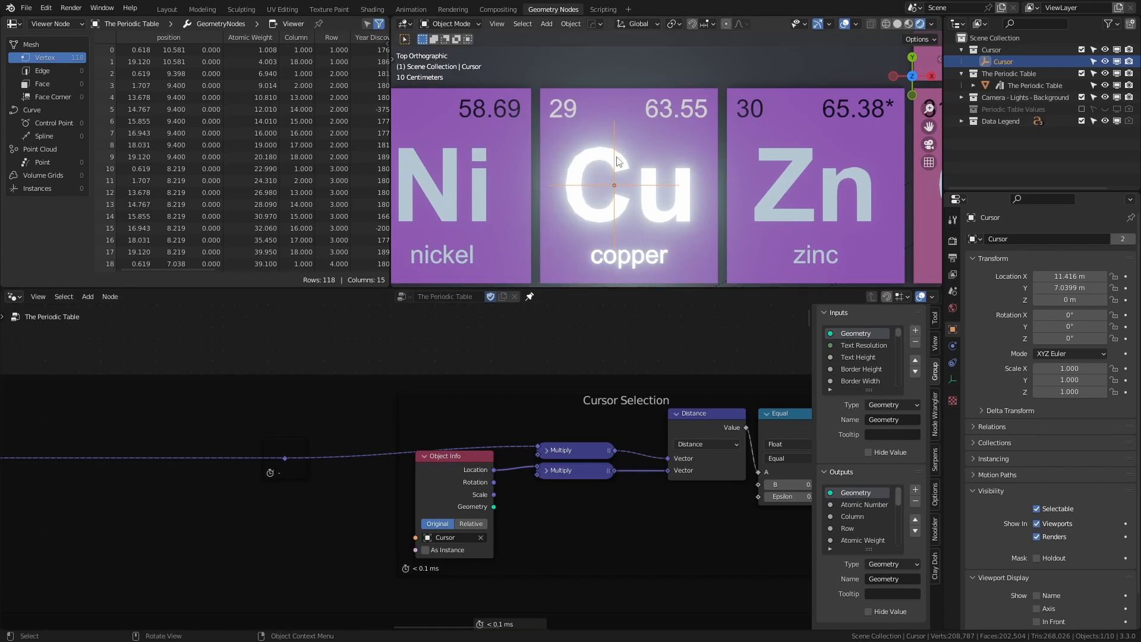
Step: Expand the upper Multiply node in Cursor Selection to examine its vector values, and collapse it again
left_click(547, 450)
scroll(597, 509, "up", 2)
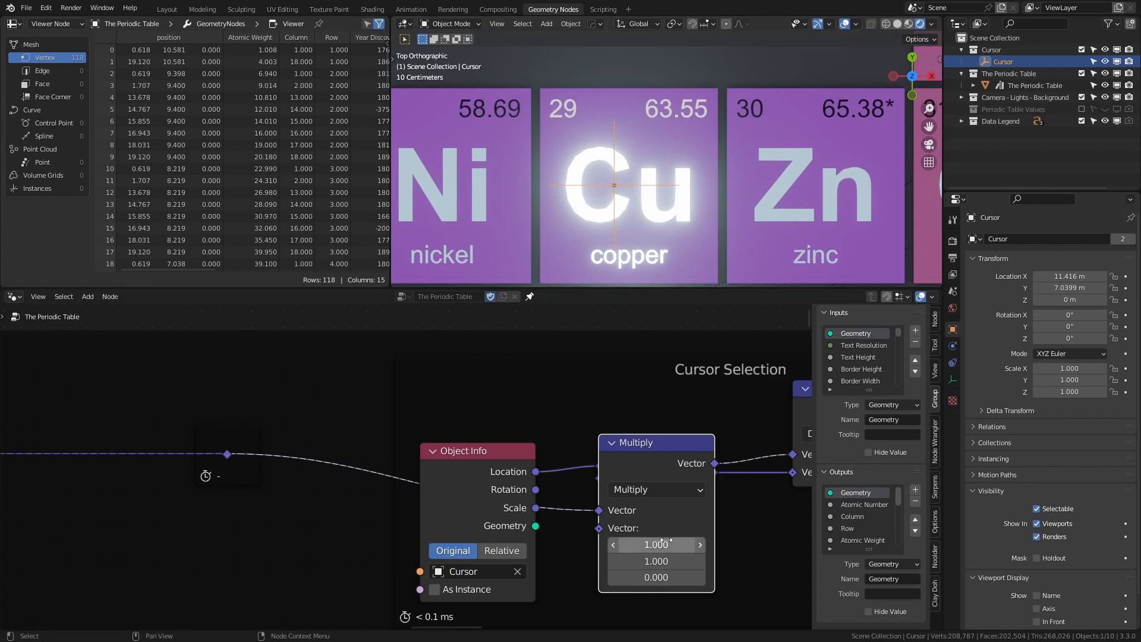
left_click(613, 443)
scroll(648, 238, "down", 1)
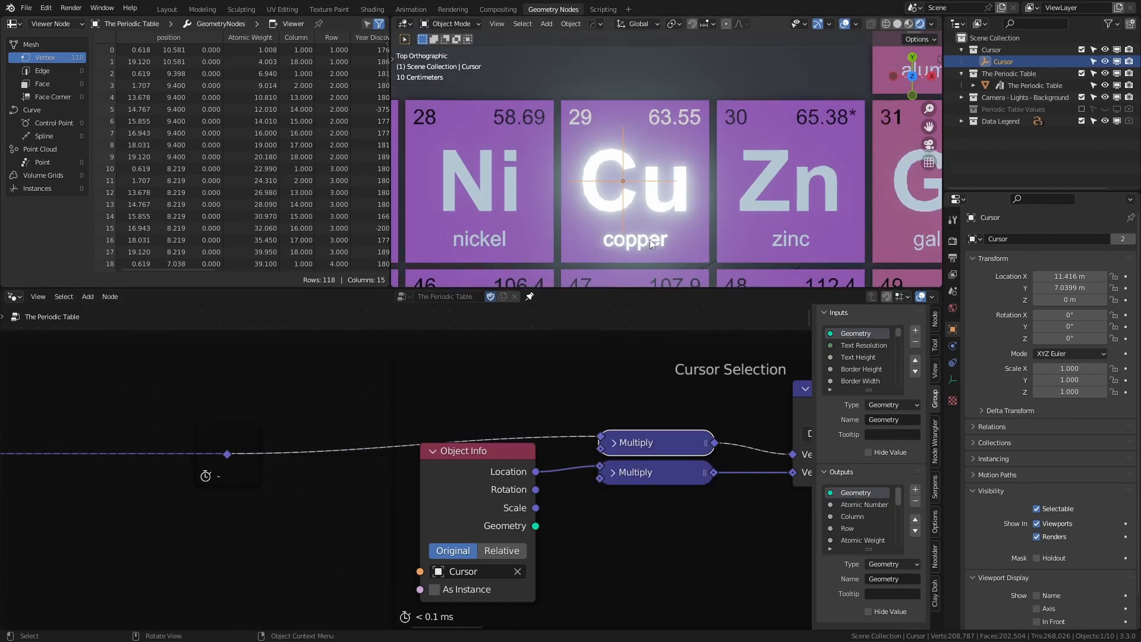
Step: View the whole periodic table from above and change the viewport shading to inspect the surrounding data points
scroll(647, 239, "down", 6)
scroll(632, 240, "up", 2)
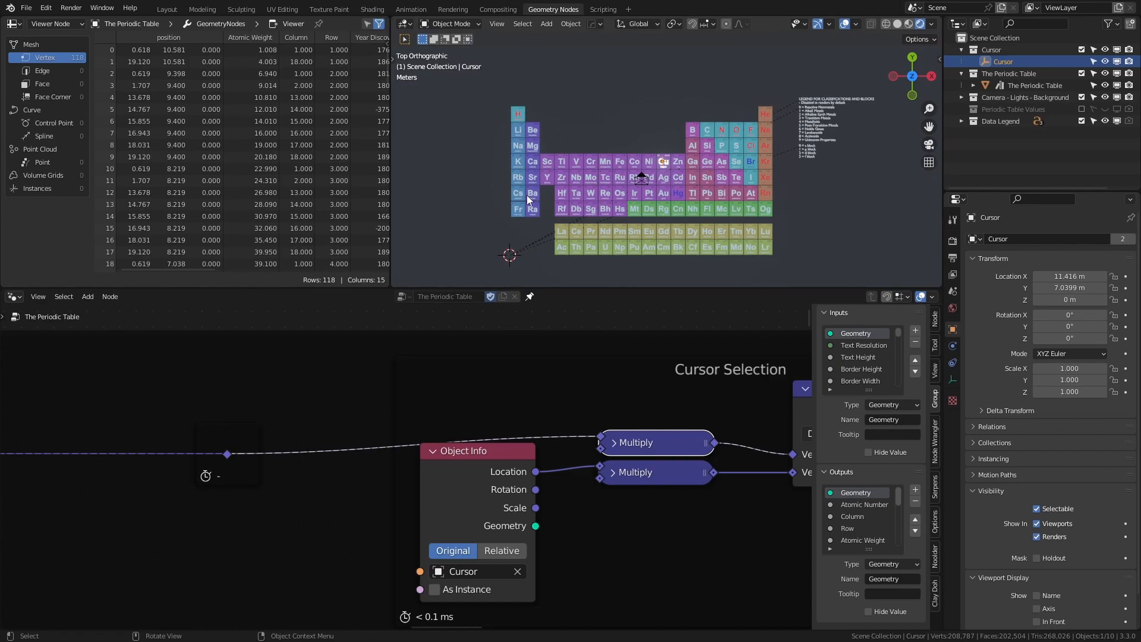
key("z")
scroll(585, 186, "down", 6)
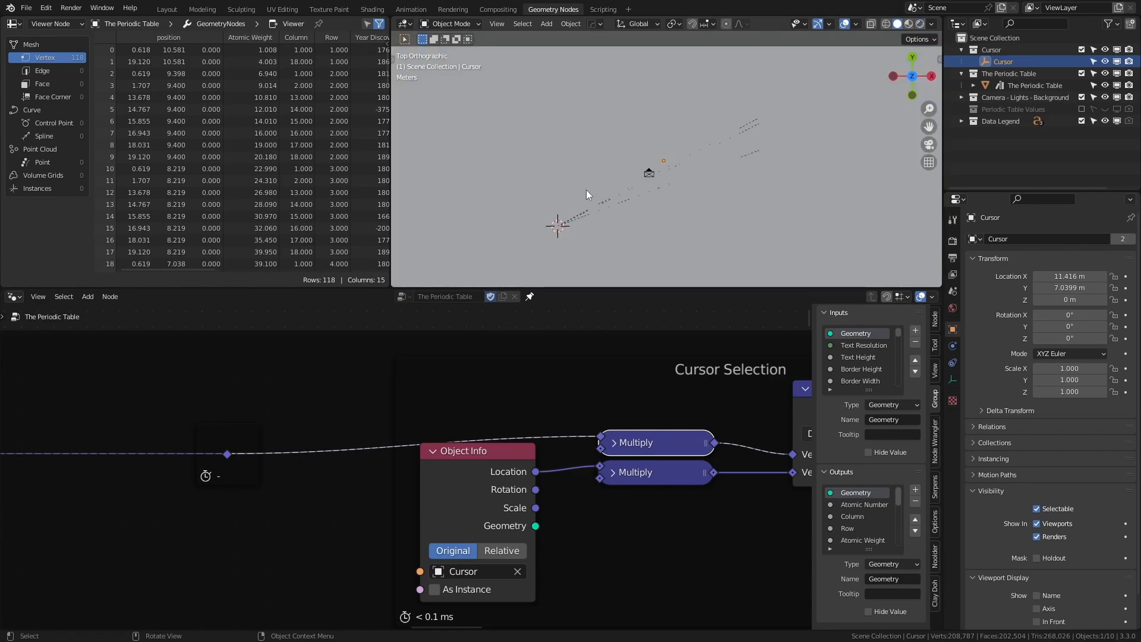
key("z")
left_click(516, 181)
scroll(629, 194, "up", 6)
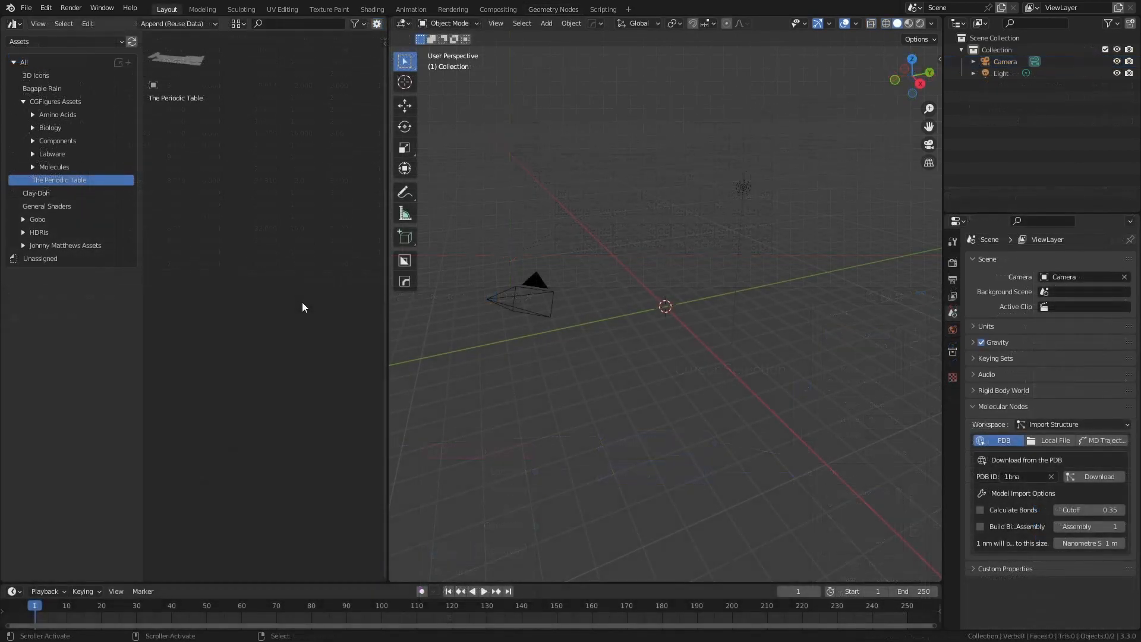
Step: Place the The Periodic Table asset near the centre of the new scene and enlarge the 3D viewport over the asset browser
left_click_drag(167, 58, 665, 312)
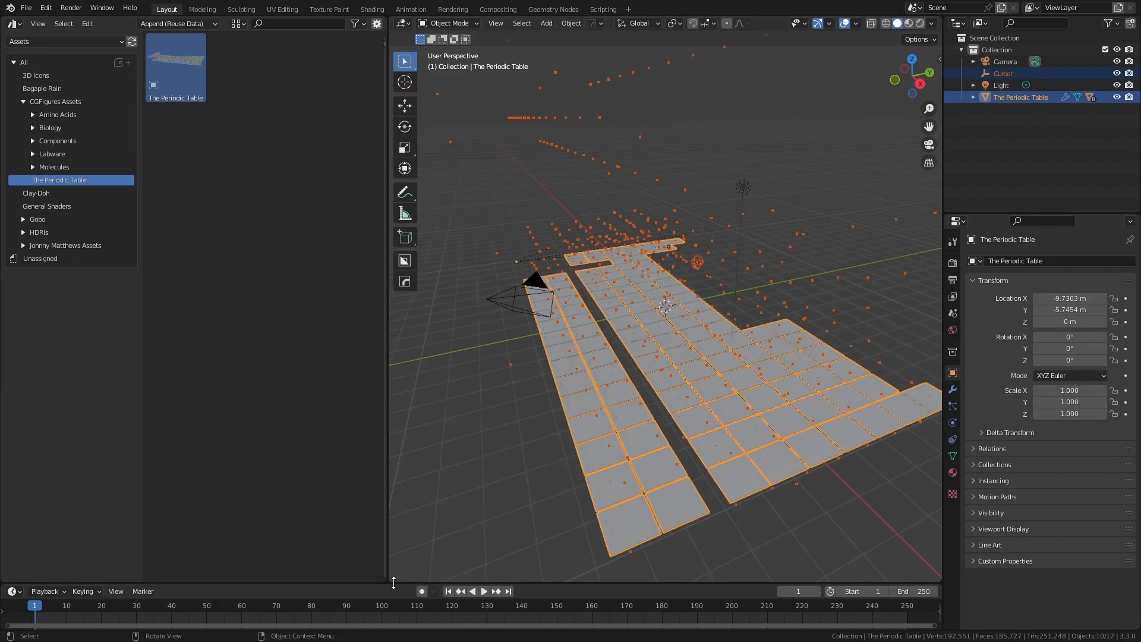
left_click_drag(391, 574, 179, 570)
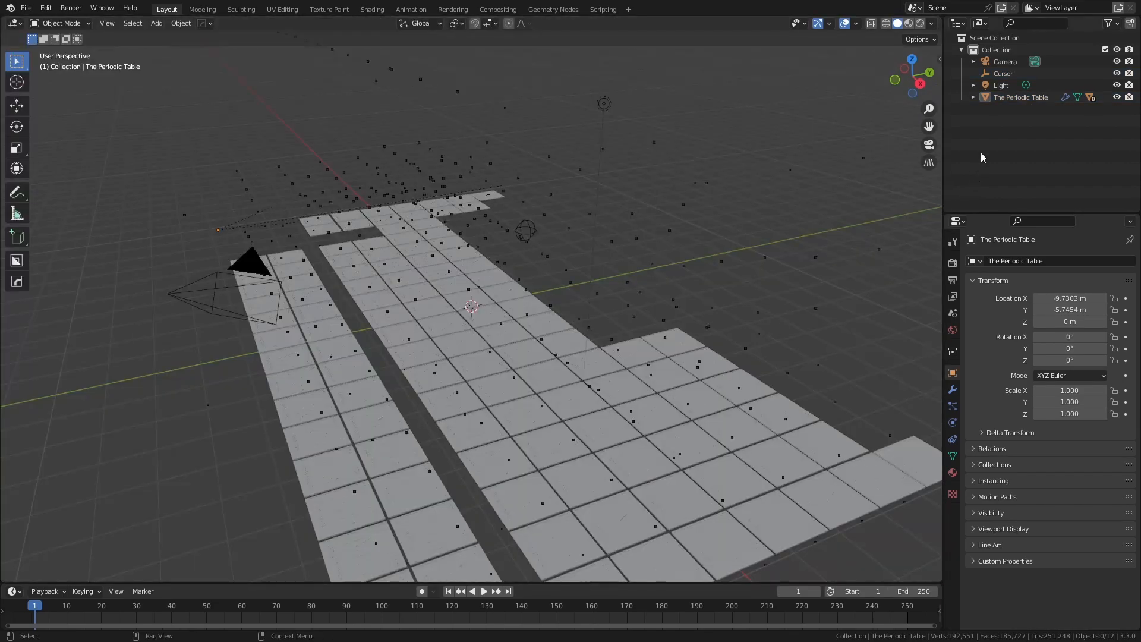
Step: Move all the Data objects parented to The Periodic Table into a new collection named Collection 2 and exclude it from the view layer
left_click(973, 97)
left_click(1017, 135)
scroll(1025, 166, "down", 1)
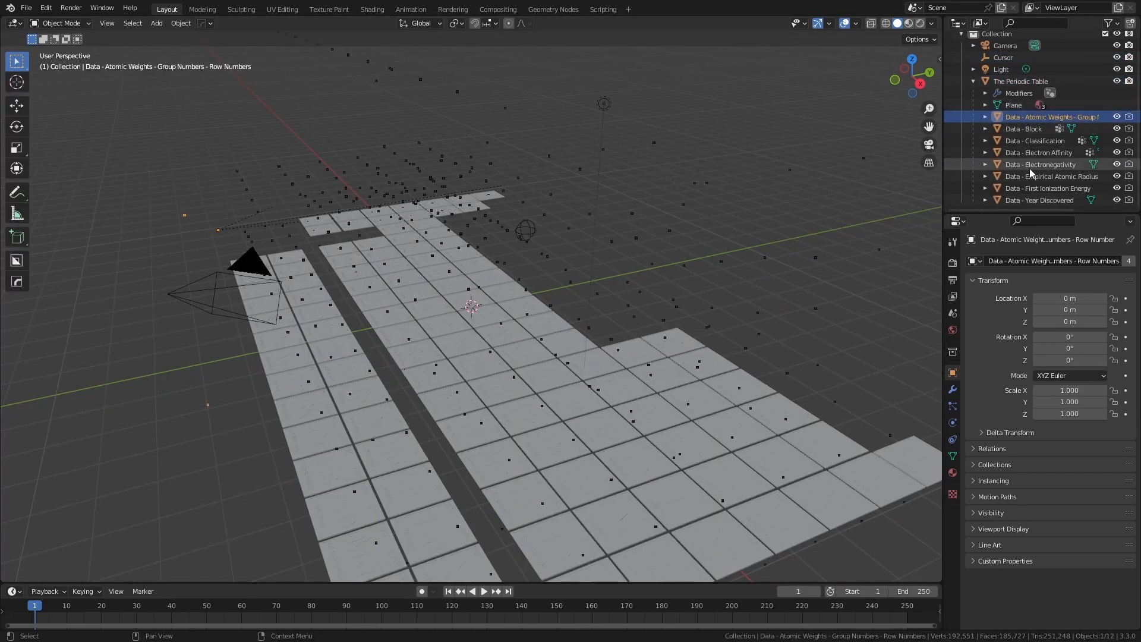
left_click(1027, 196, "shift")
key("m")
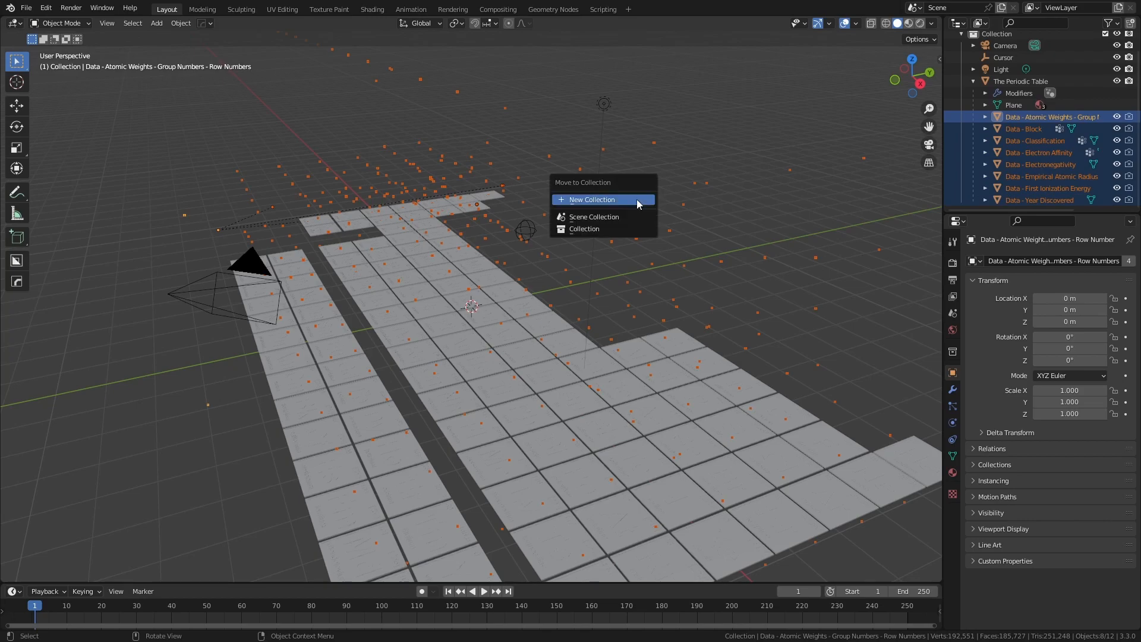
left_click(654, 198)
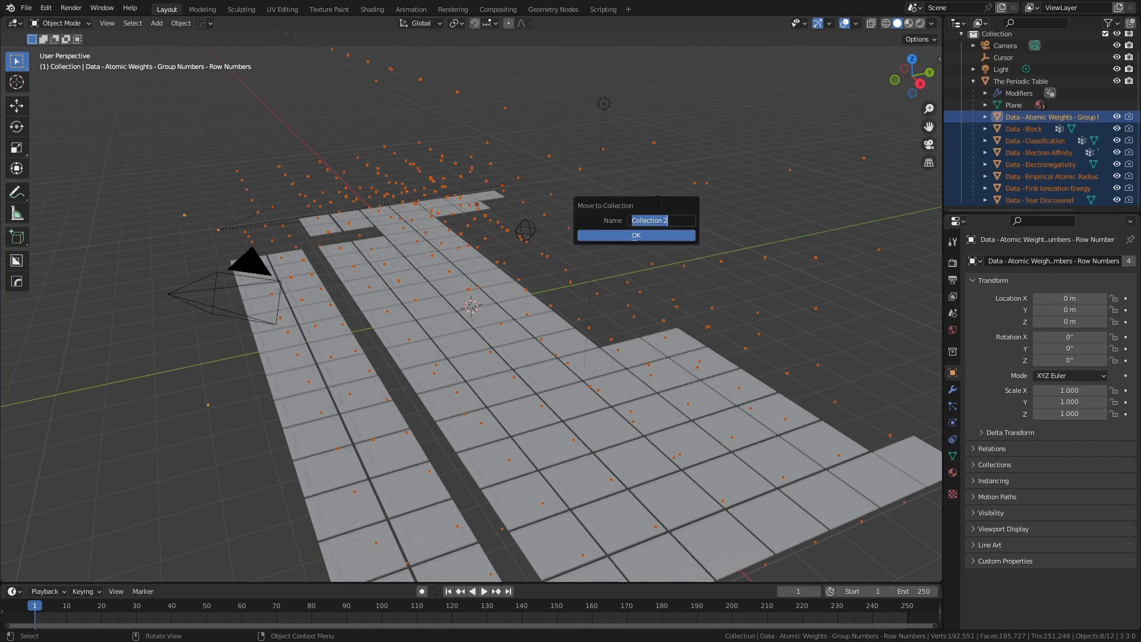
left_click(639, 235)
scroll(1106, 119, "down", 4)
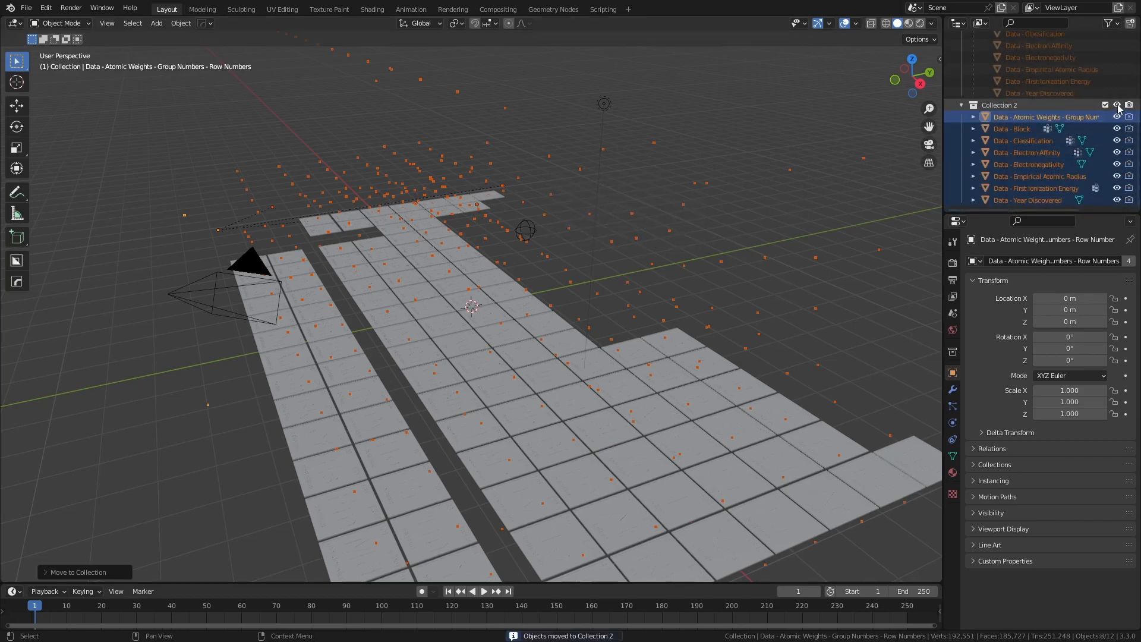
left_click(1105, 105)
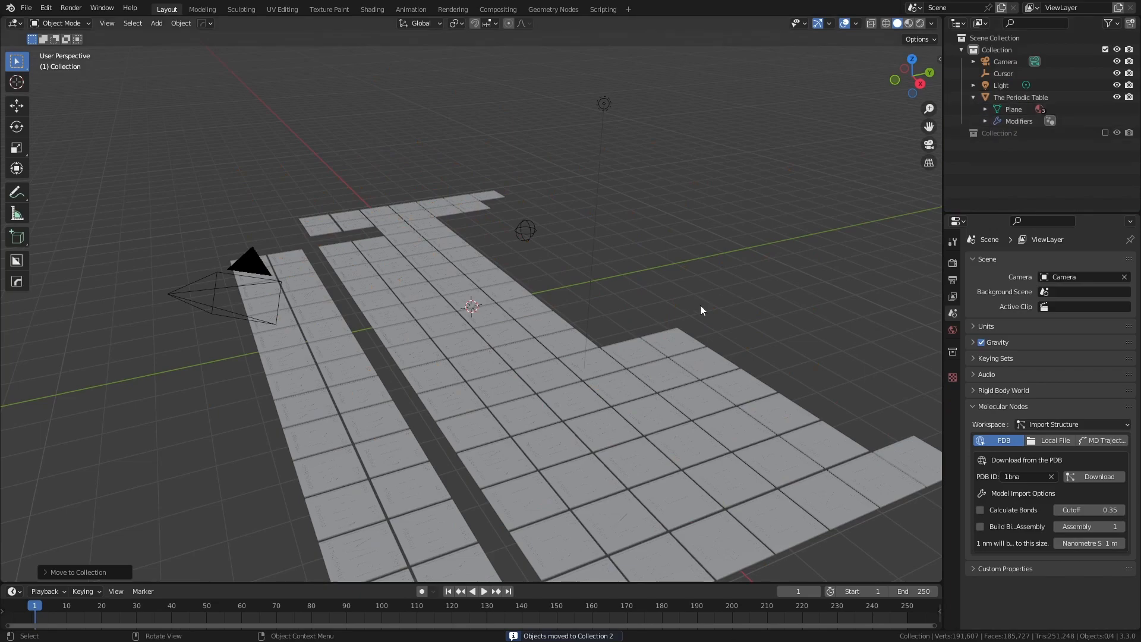
Step: View the periodic table from the top in Rendered shading and enable Bloom for the Eevee render
key("KP_7")
key("z")
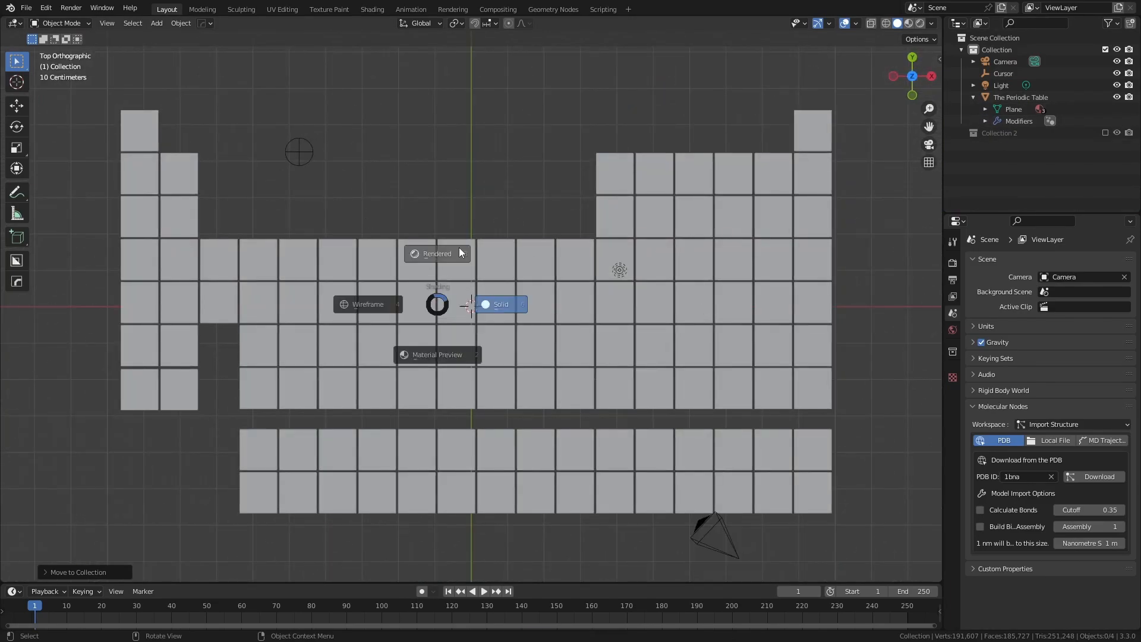
left_click(456, 265)
left_click(953, 262)
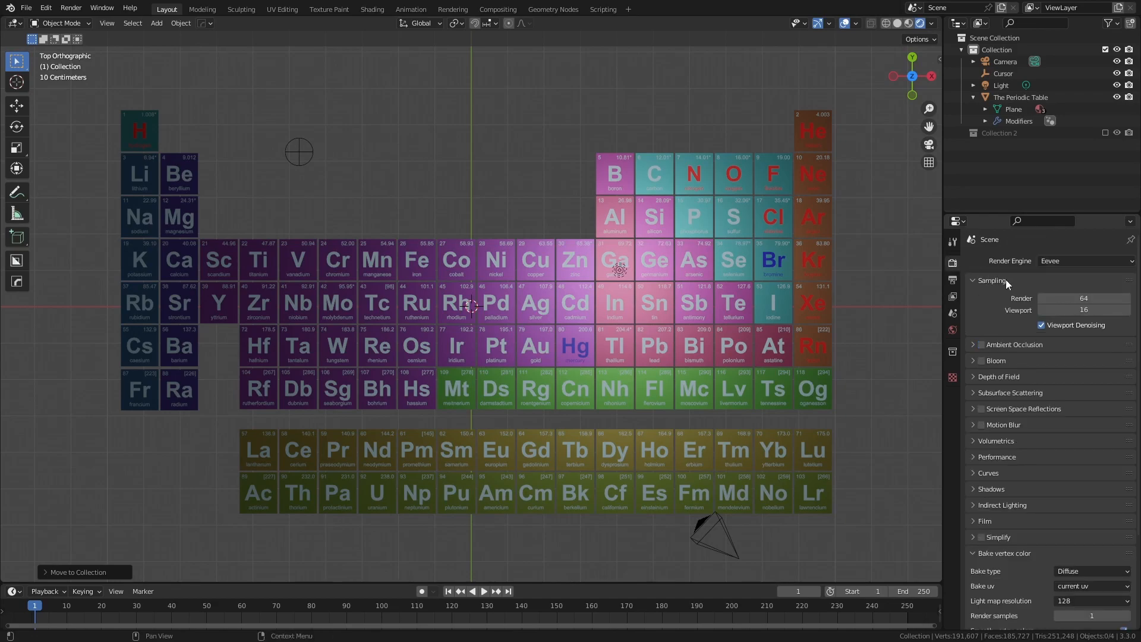
left_click(982, 362)
left_click(298, 155)
key("g")
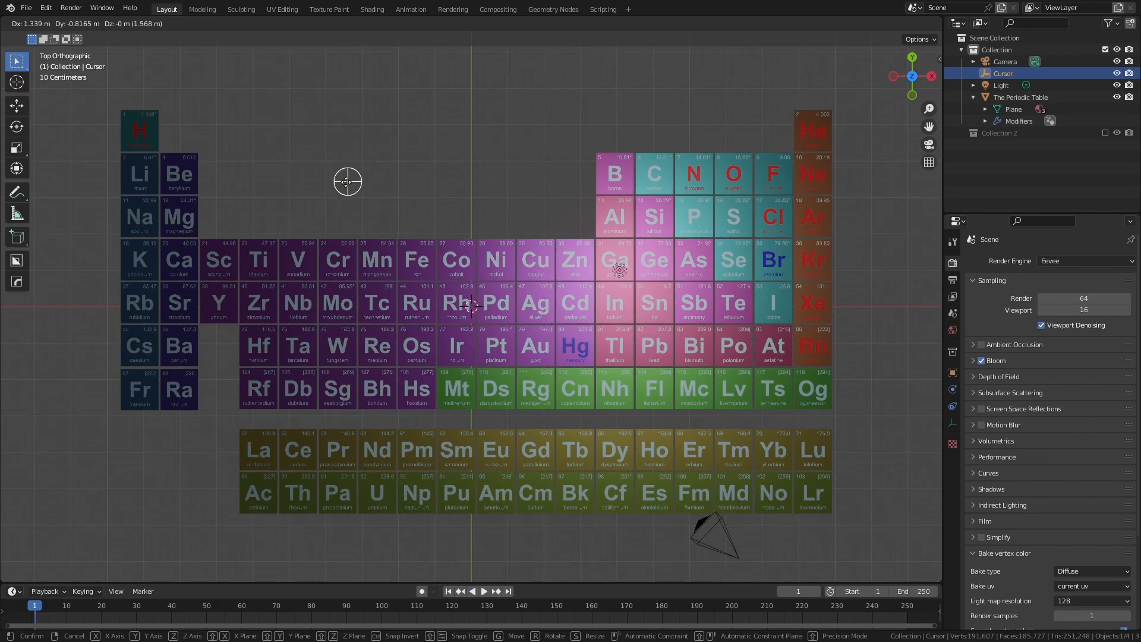
key("Escape")
Step: Move The Periodic Table about 9.77 m in X and 5.95 m in Y, with global Z locked, so its origin sits at the world origin
scroll(564, 281, "down", 3)
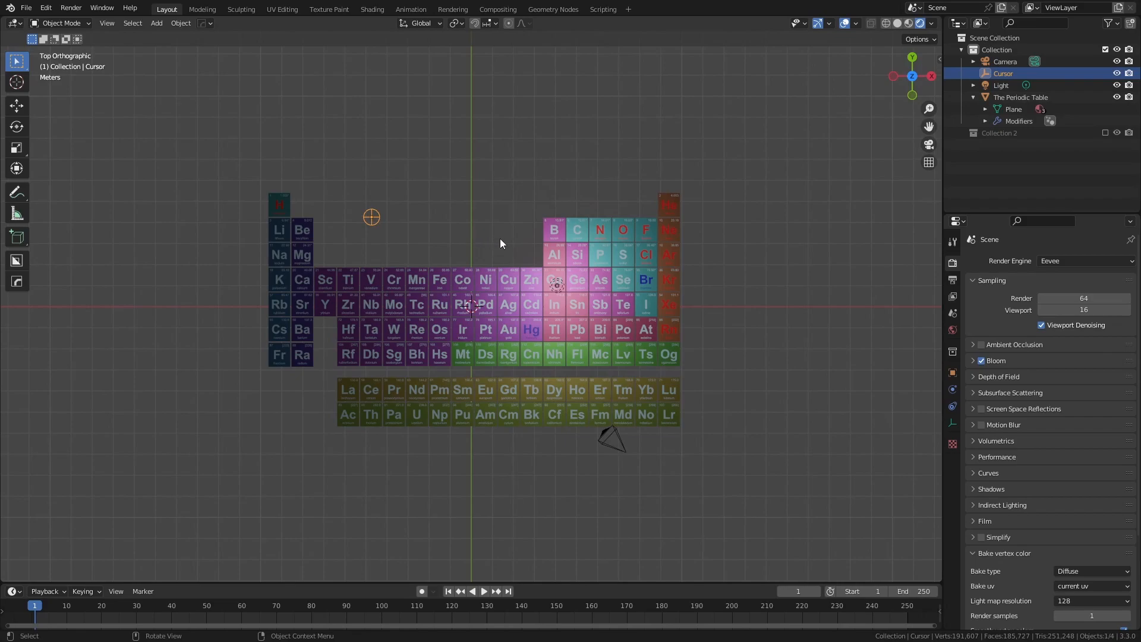
middle_click_drag(496, 226, 454, 240, "shift")
left_click(548, 262)
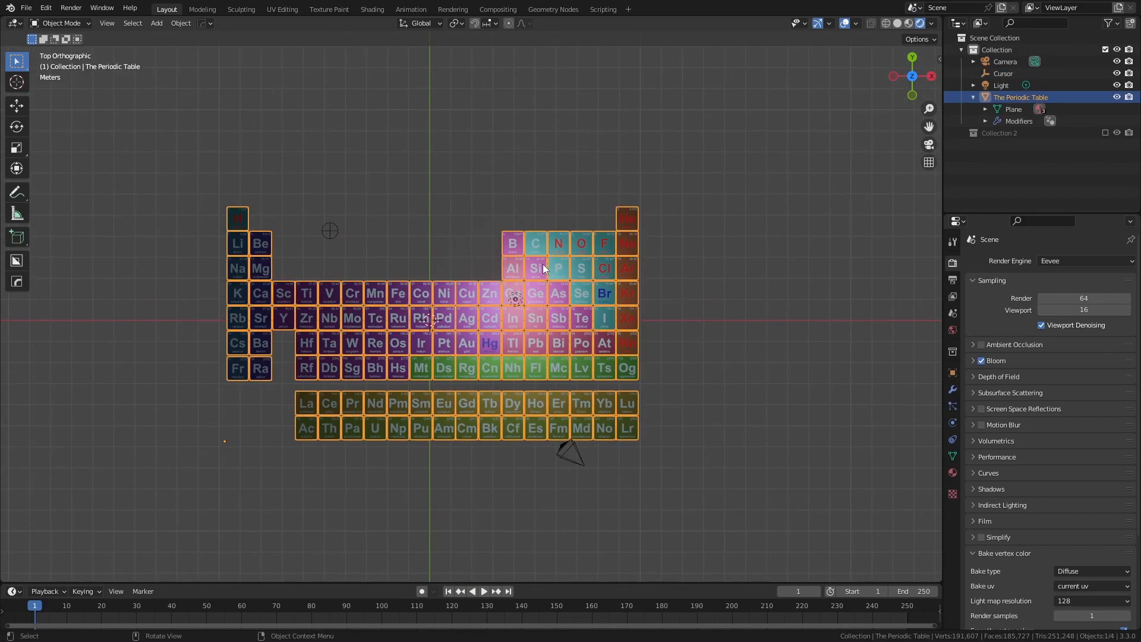
key("g")
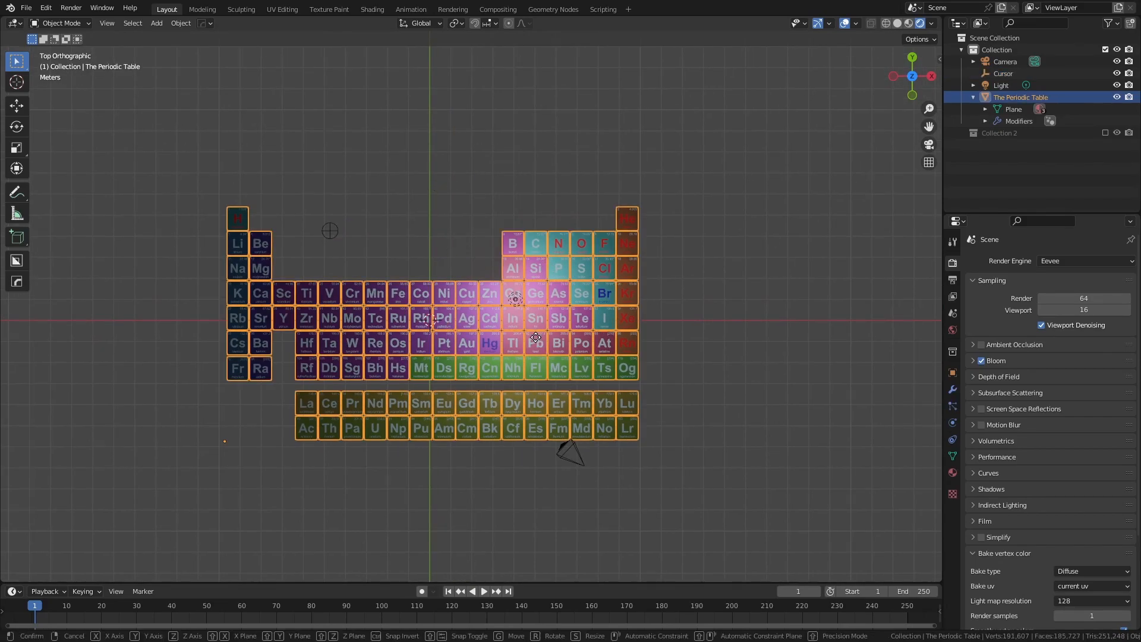
key("shift+z")
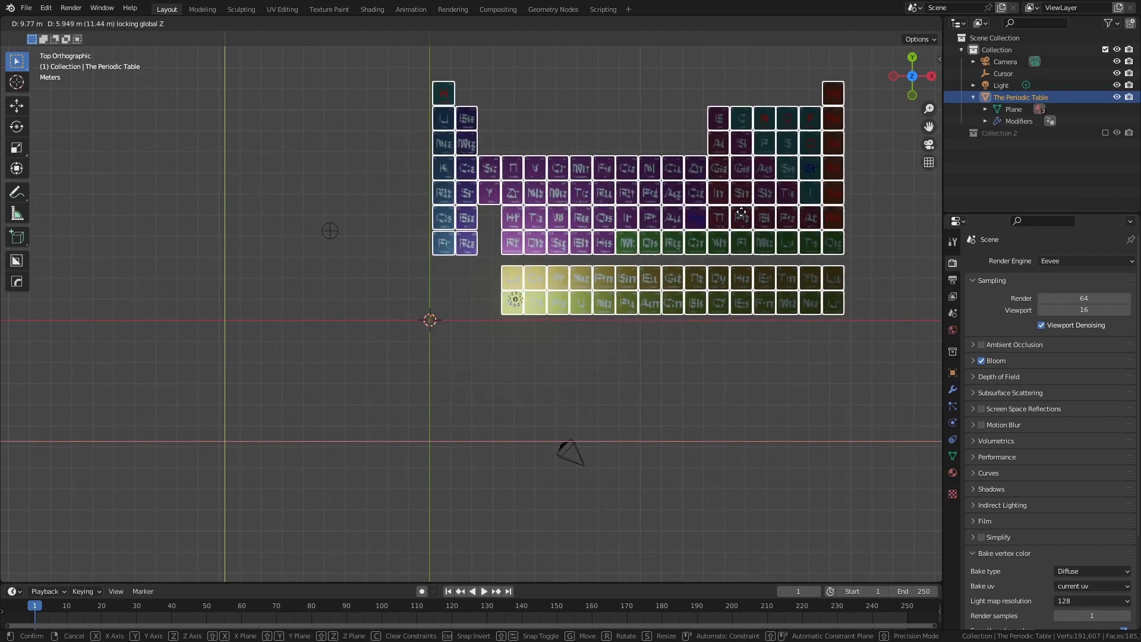
left_click(741, 214)
Step: Move the Cursor empty onto the vanadium element and from there onto iron to highlight each of them
left_click(331, 232)
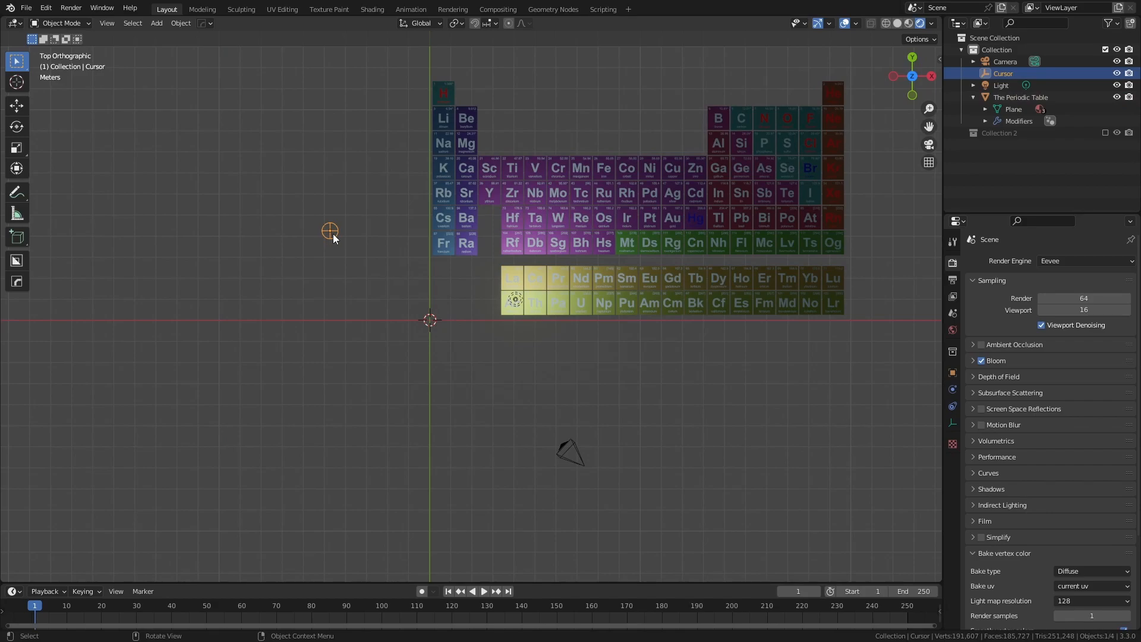
key("g")
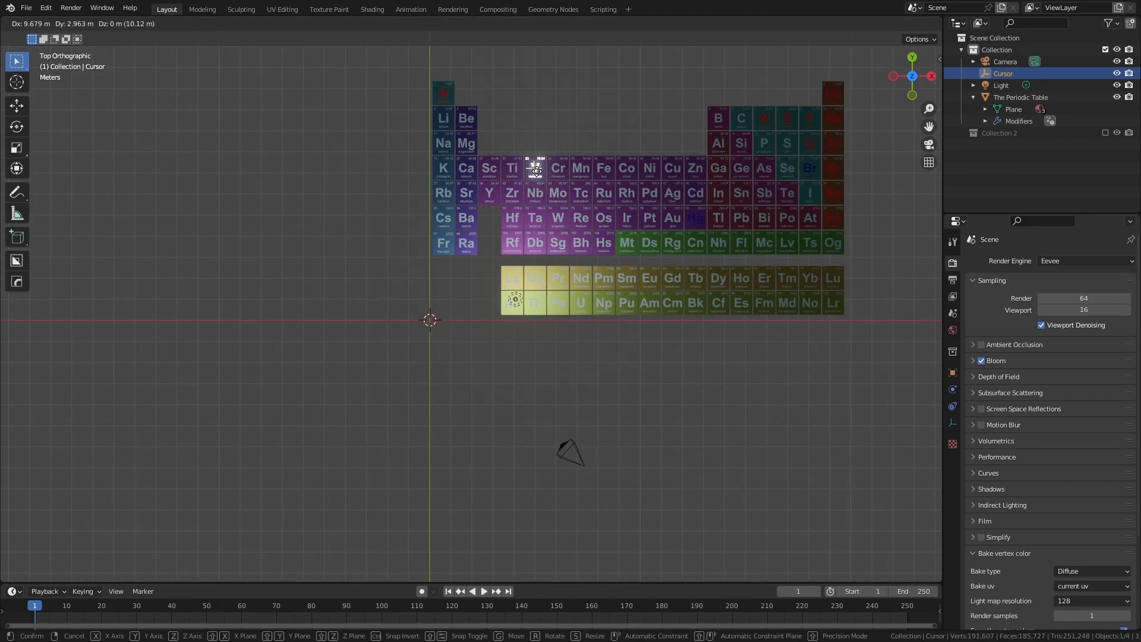
left_click(536, 168)
scroll(517, 217, "up", 5)
middle_click_drag(516, 324, 418, 438, "shift")
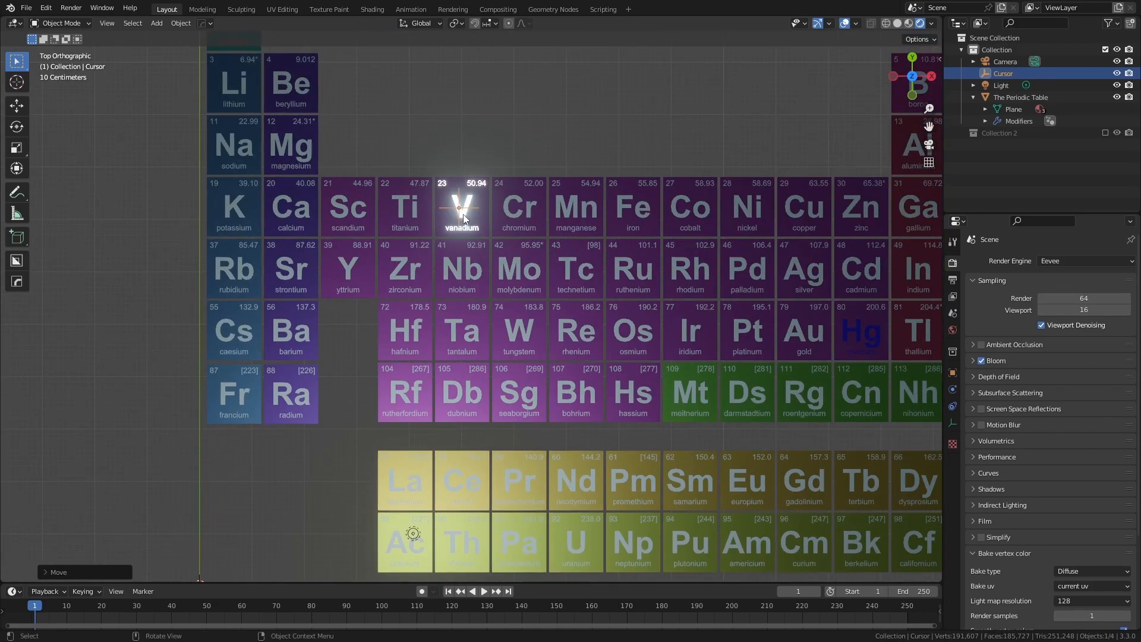
scroll(465, 216, "down", 1)
key("g")
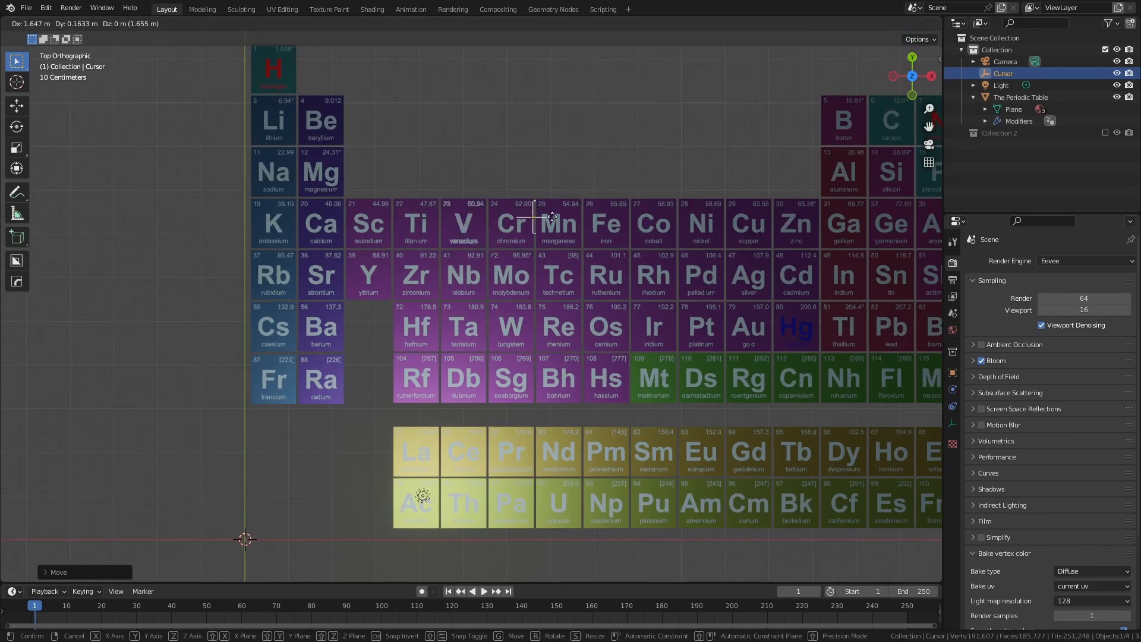
left_click(605, 222)
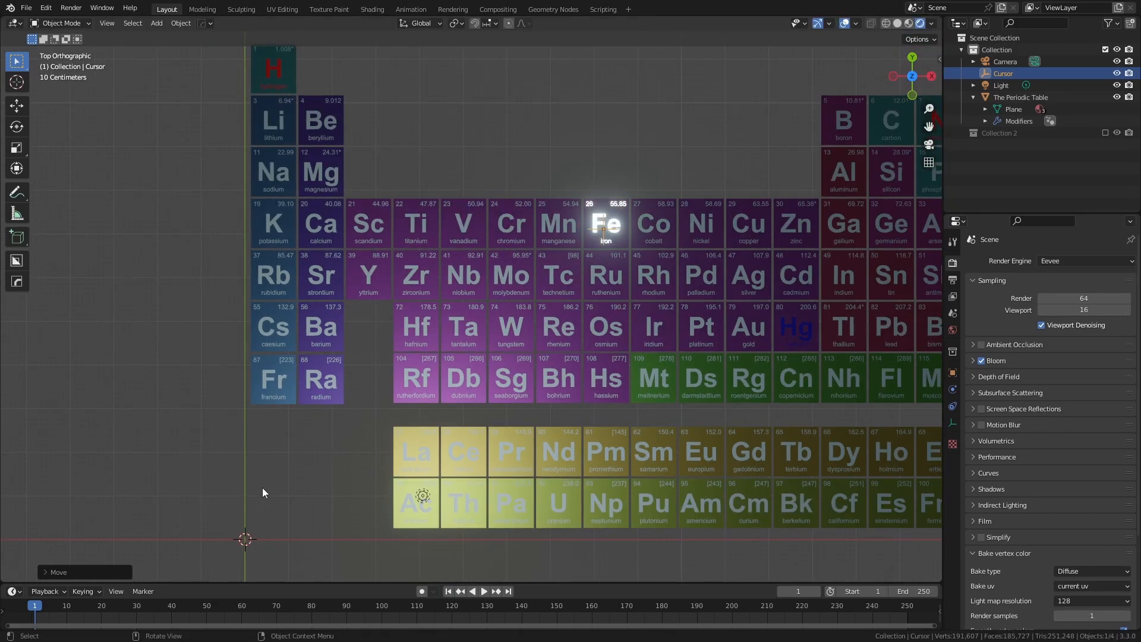
scroll(455, 407, "down", 1)
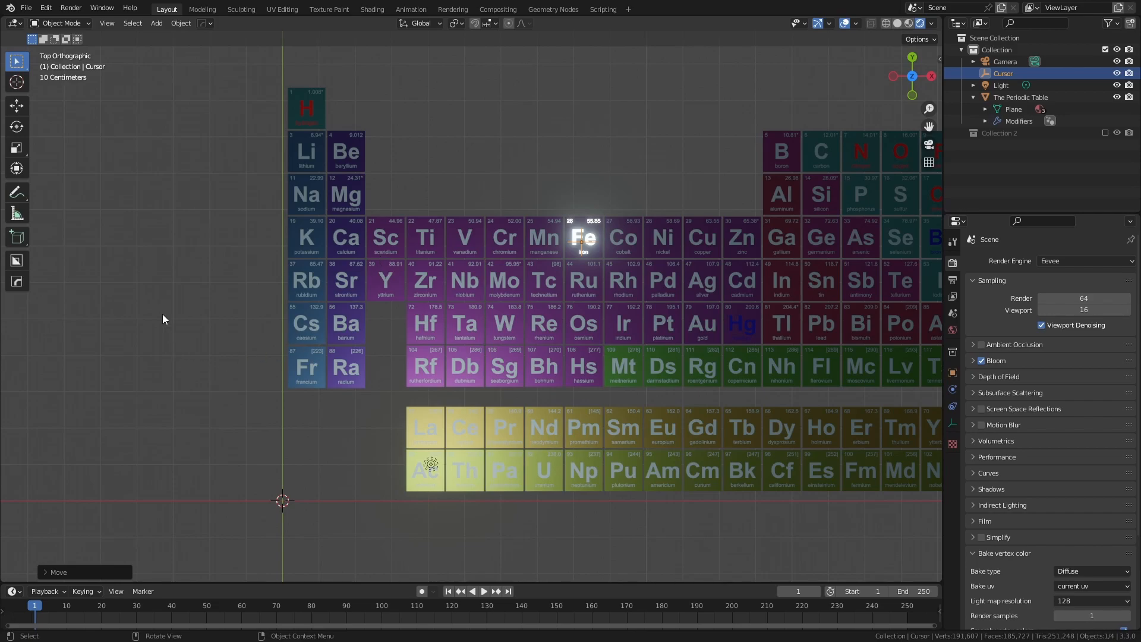
scroll(268, 455, "down", 3)
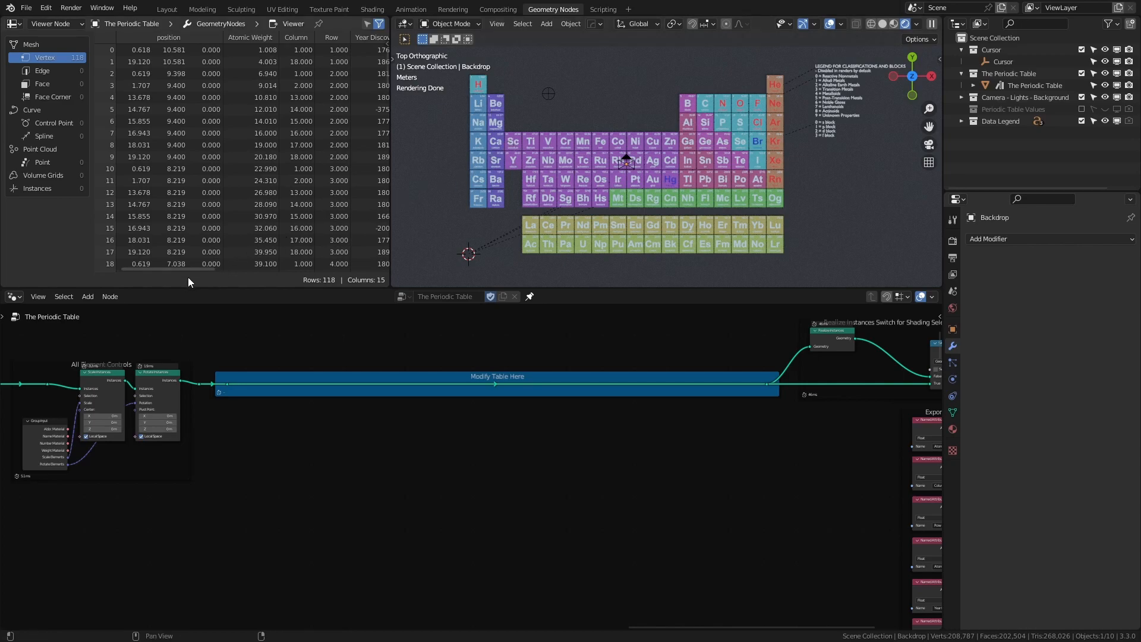
Step: Examine the element attribute columns of The Periodic Table in the spreadsheet, from Atomic Weight through First Ionization Energy
left_click_drag(173, 268, 299, 138)
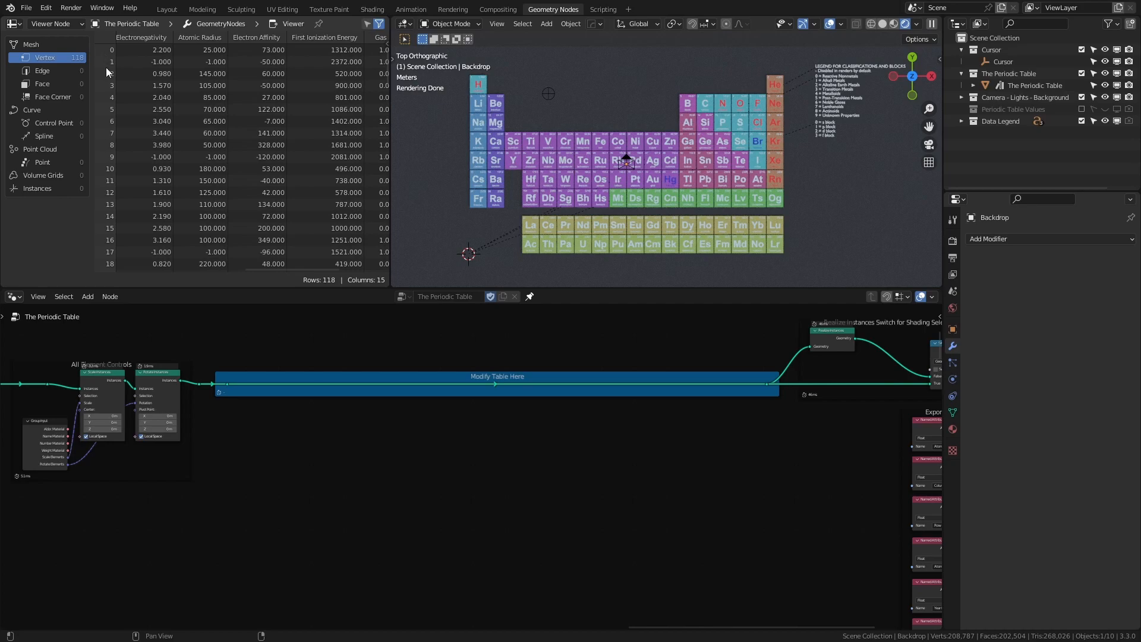
scroll(335, 166, "down", 3)
scroll(303, 125, "up", 3)
left_click_drag(278, 269, 119, 261)
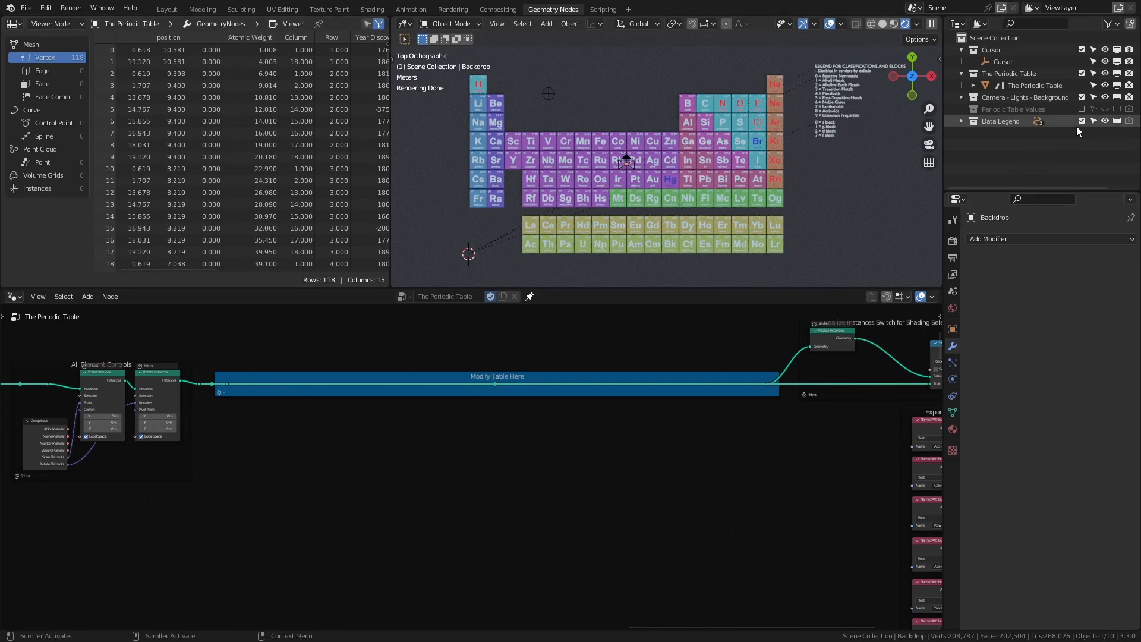
Step: Include the Periodic Table Values collection in the view layer and unhide its data objects in the viewport
left_click(1081, 109)
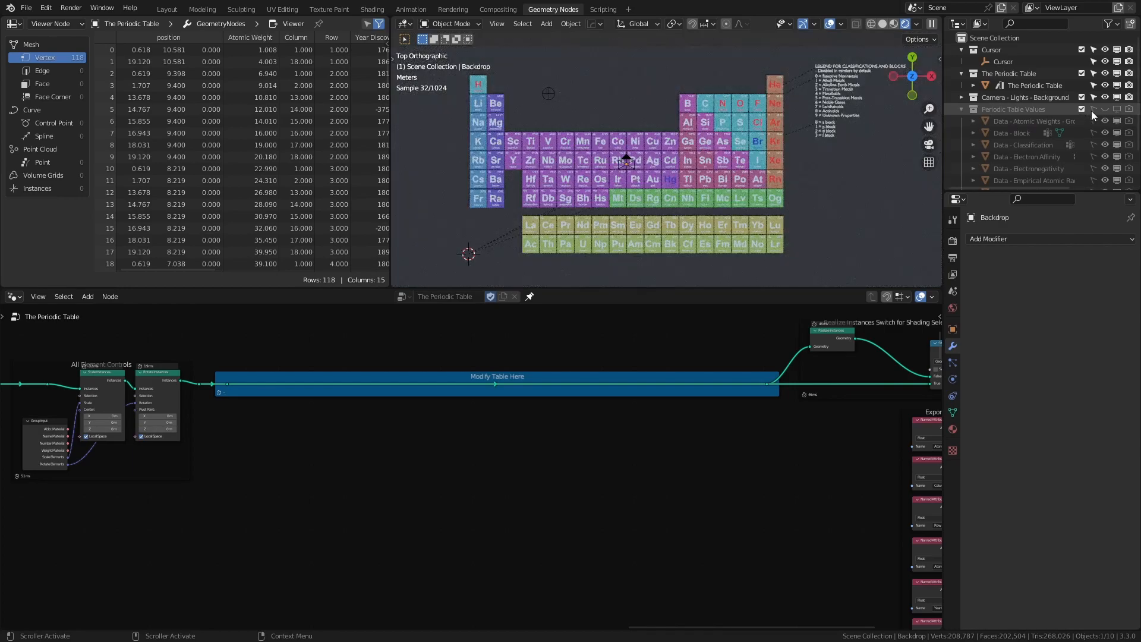
left_click(1103, 111)
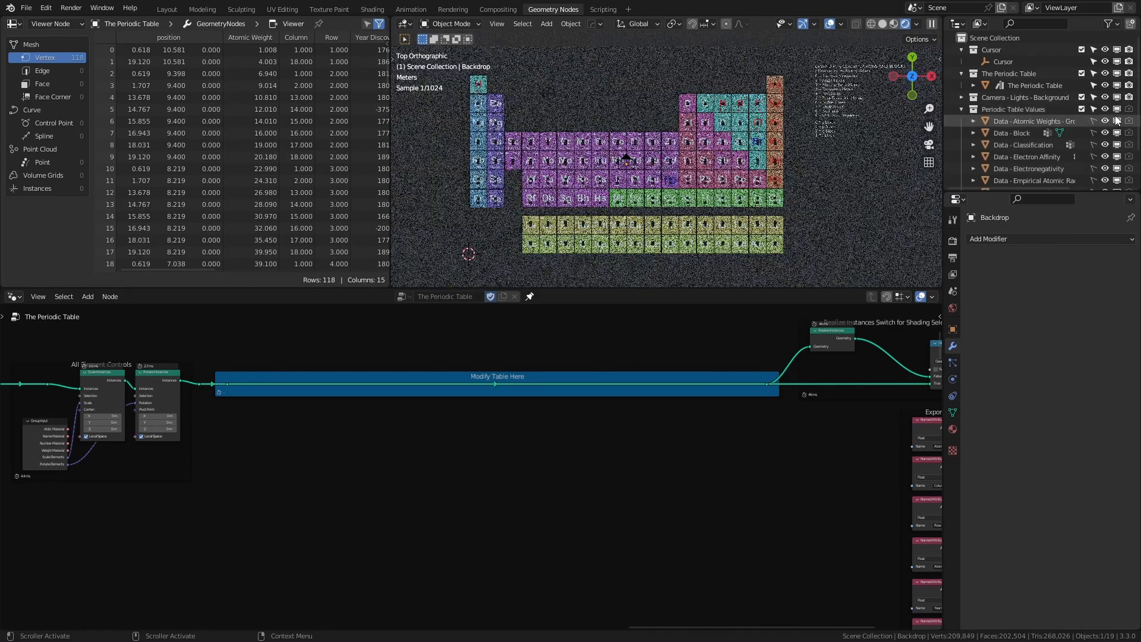
scroll(1078, 142, "down", 2)
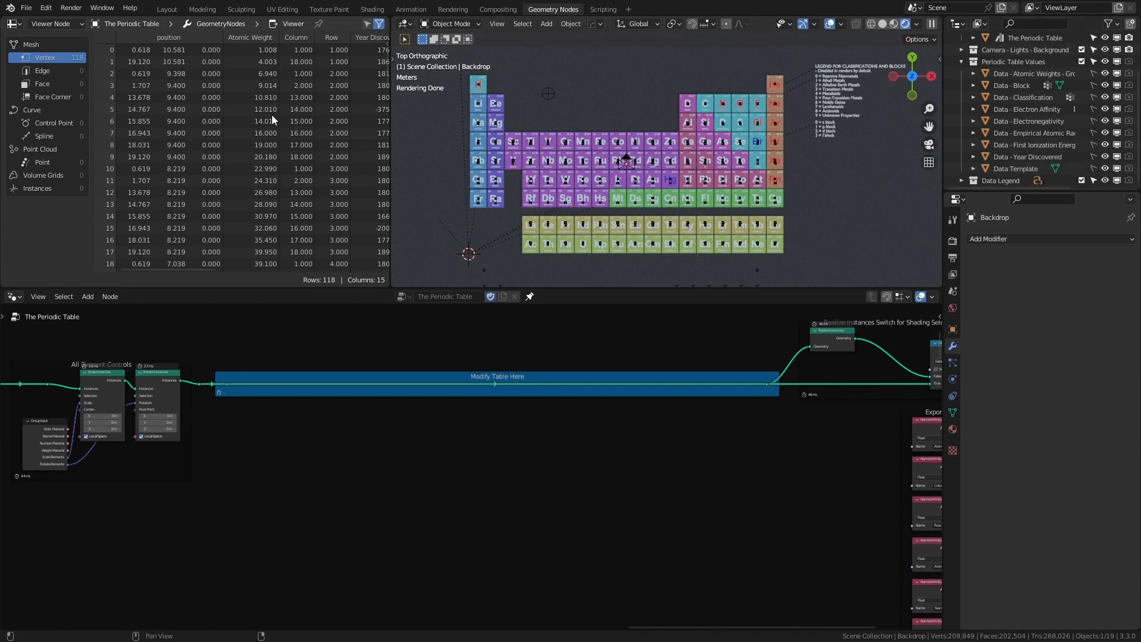
Step: Unpin The Periodic Table node tree and select Data - Year Discovered to show its vertex values in the spreadsheet
left_click_drag(190, 270, 199, 268)
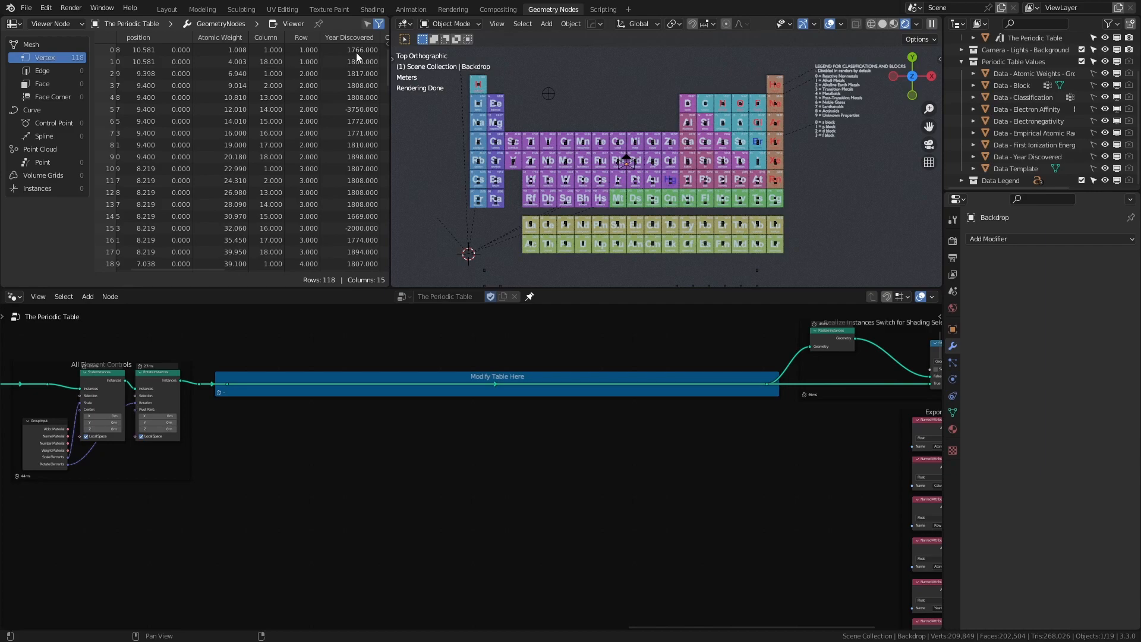
left_click(1093, 156)
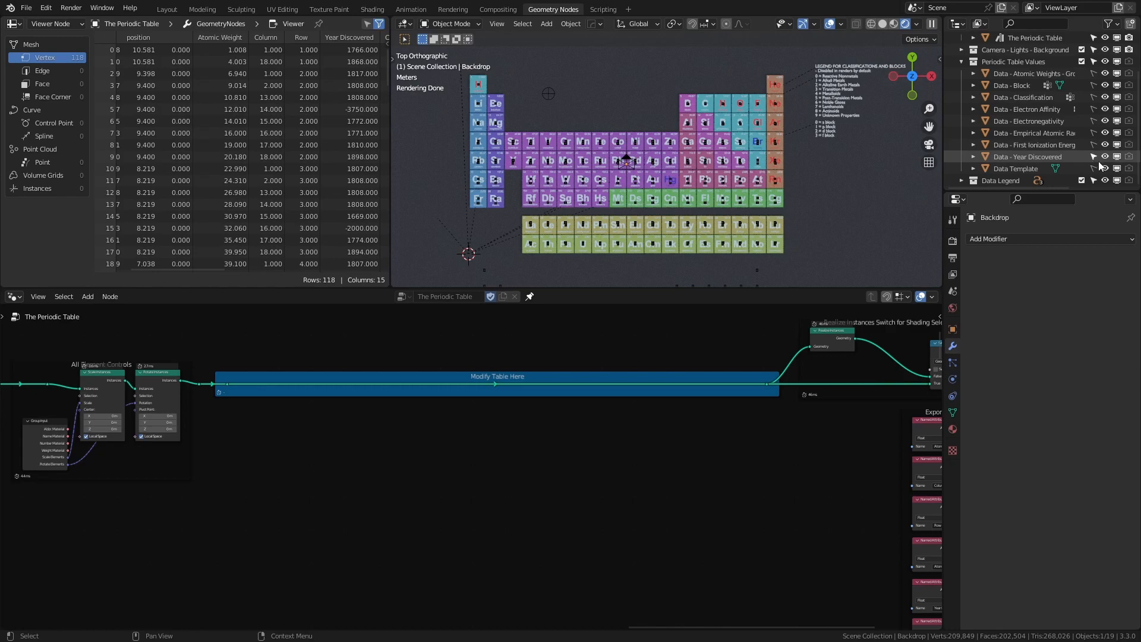
left_click(1028, 156)
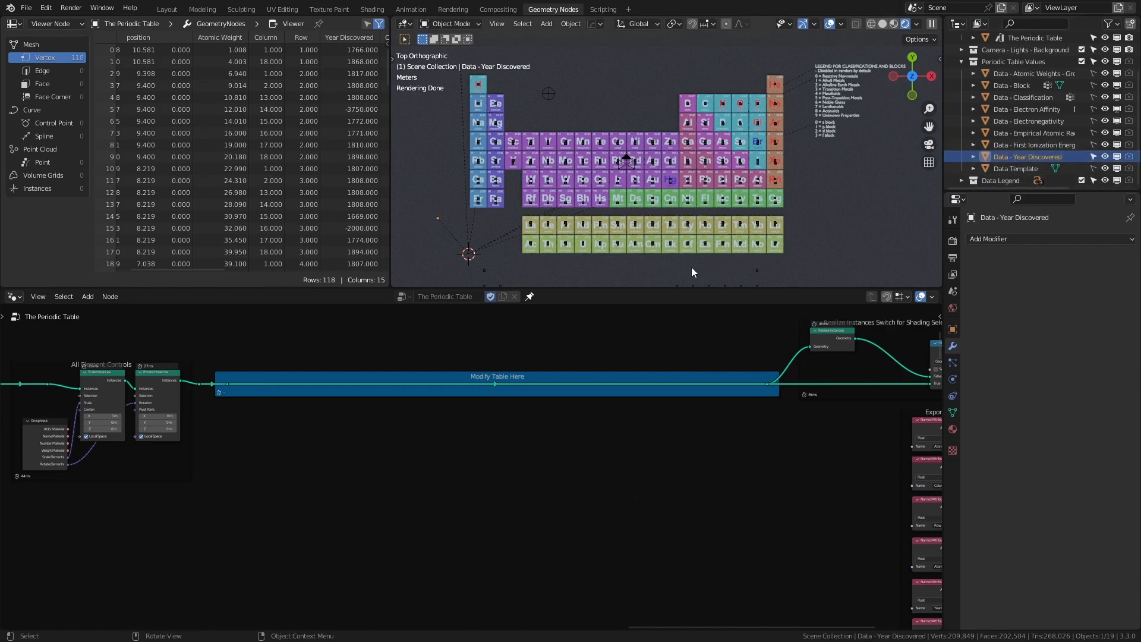
left_click(530, 298)
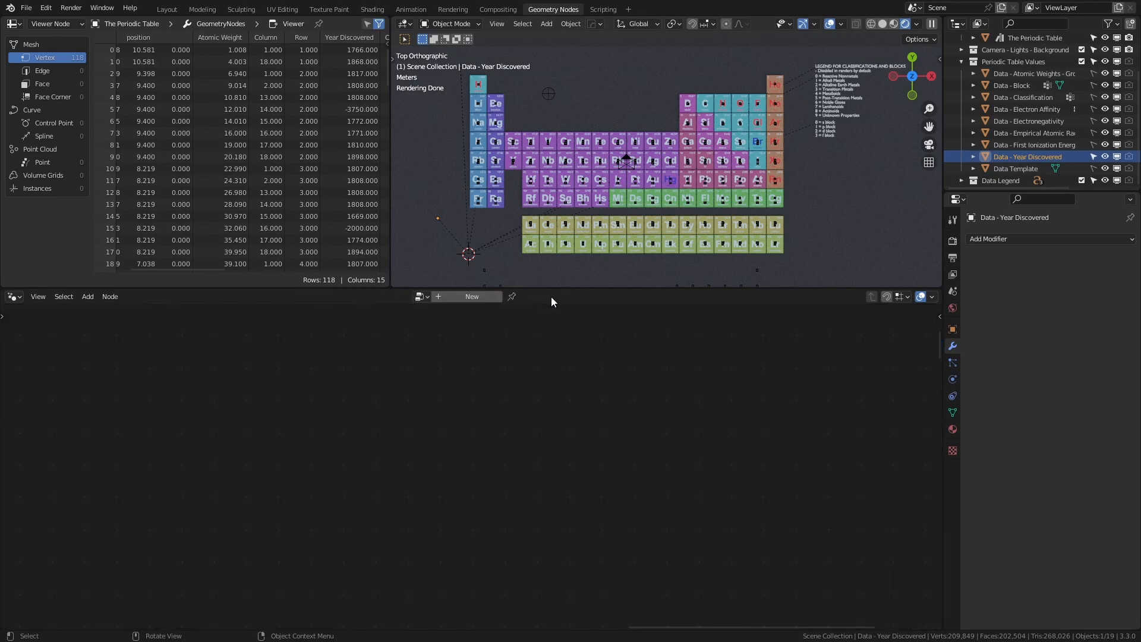
left_click(1026, 155)
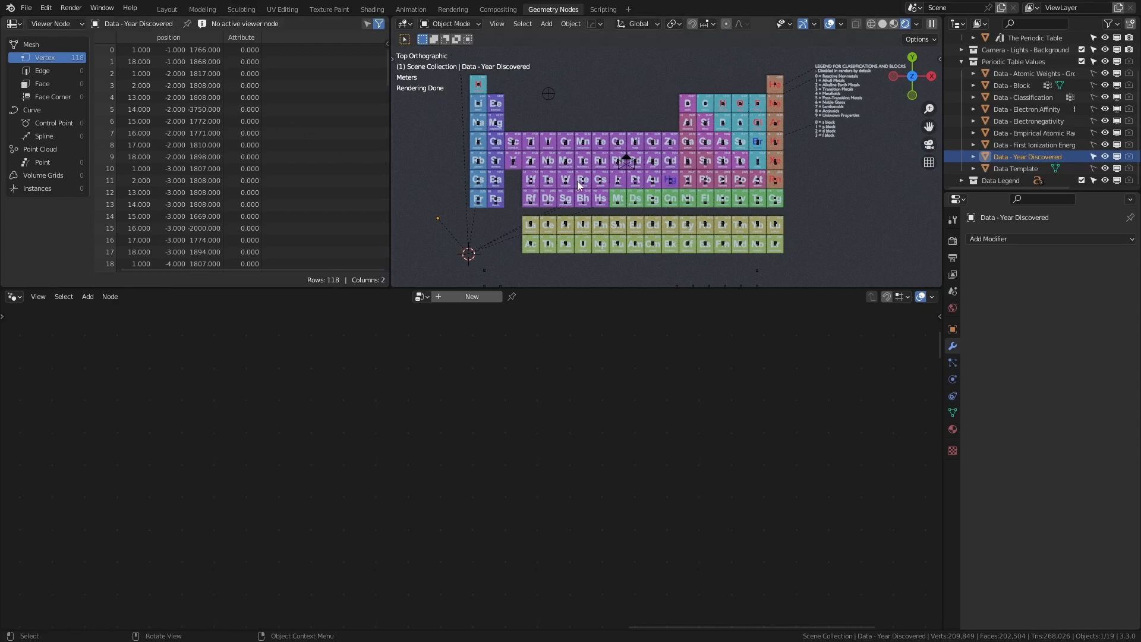
Step: Enter Edit Mode on Data - Year Discovered, try to box-select a point near hydrogen, and show the transform sidebar
key("Tab")
key("b")
left_click_drag(481, 89, 501, 94)
key("n")
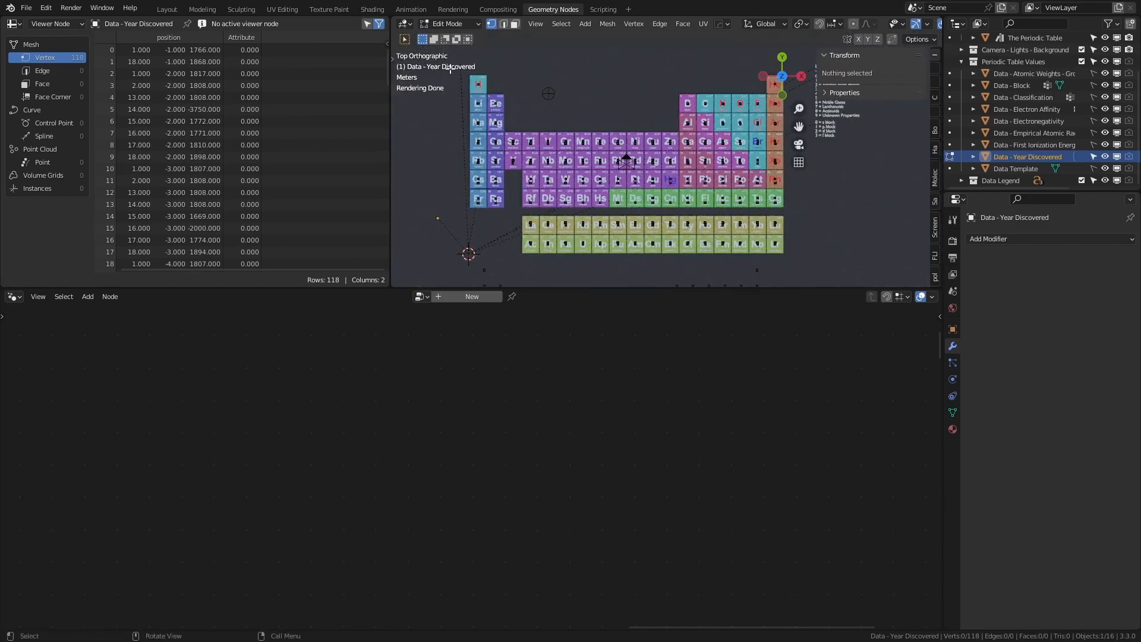
Step: Inspect the data points around the table in Wireframe shading and switch the viewport to Solid shading
key("z")
left_click(413, 72)
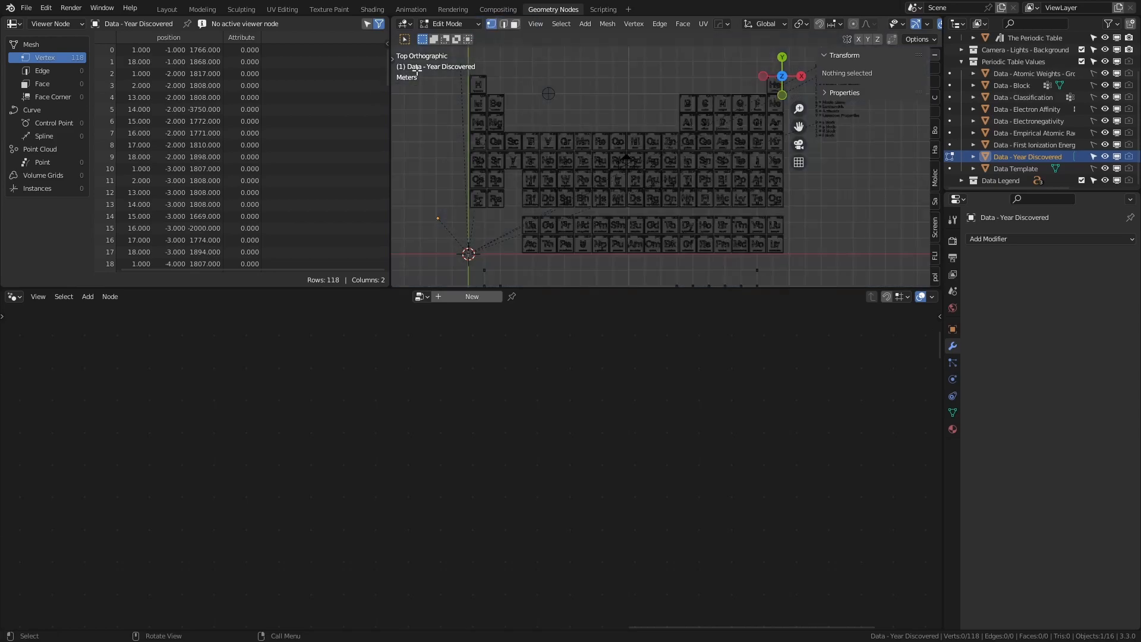
scroll(497, 205, "down", 2)
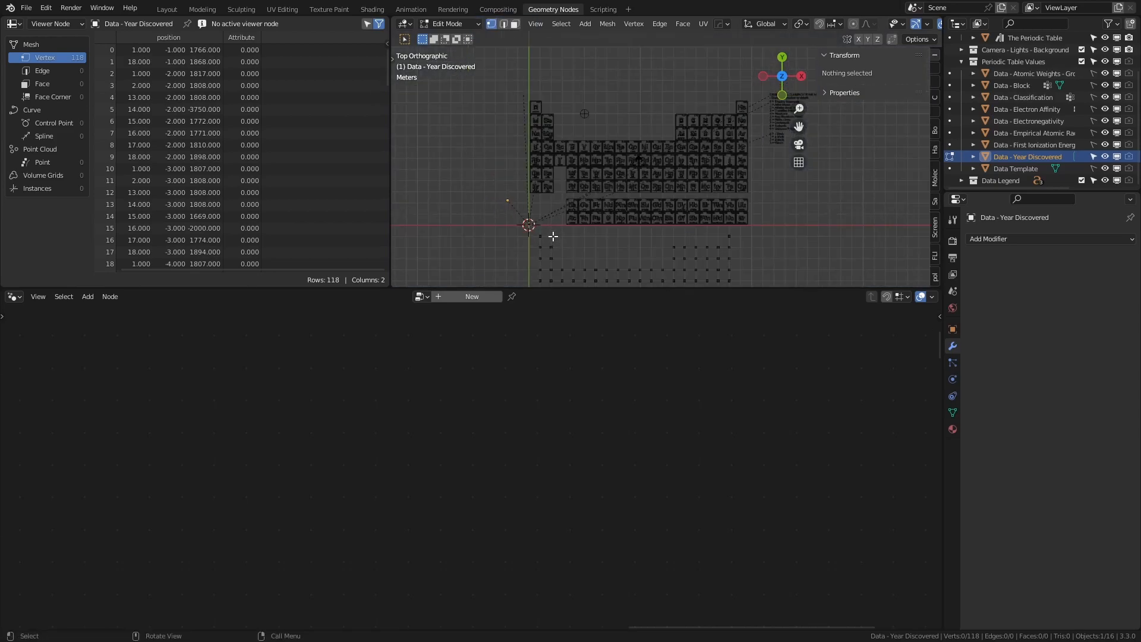
scroll(559, 231, "up", 5)
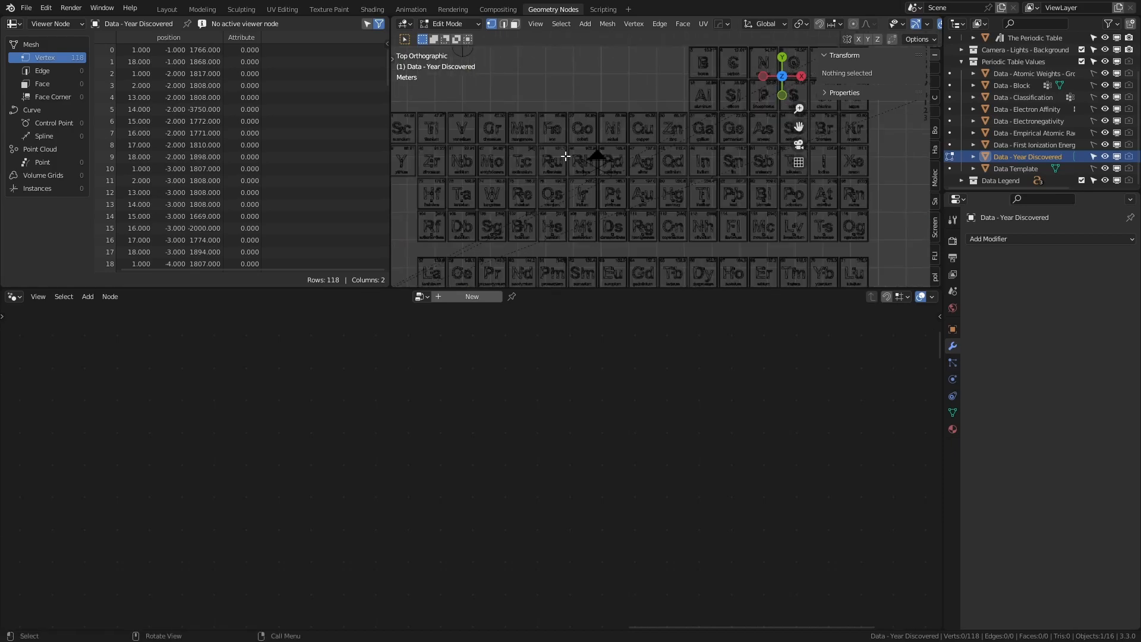
scroll(561, 153, "down", 3)
key("z")
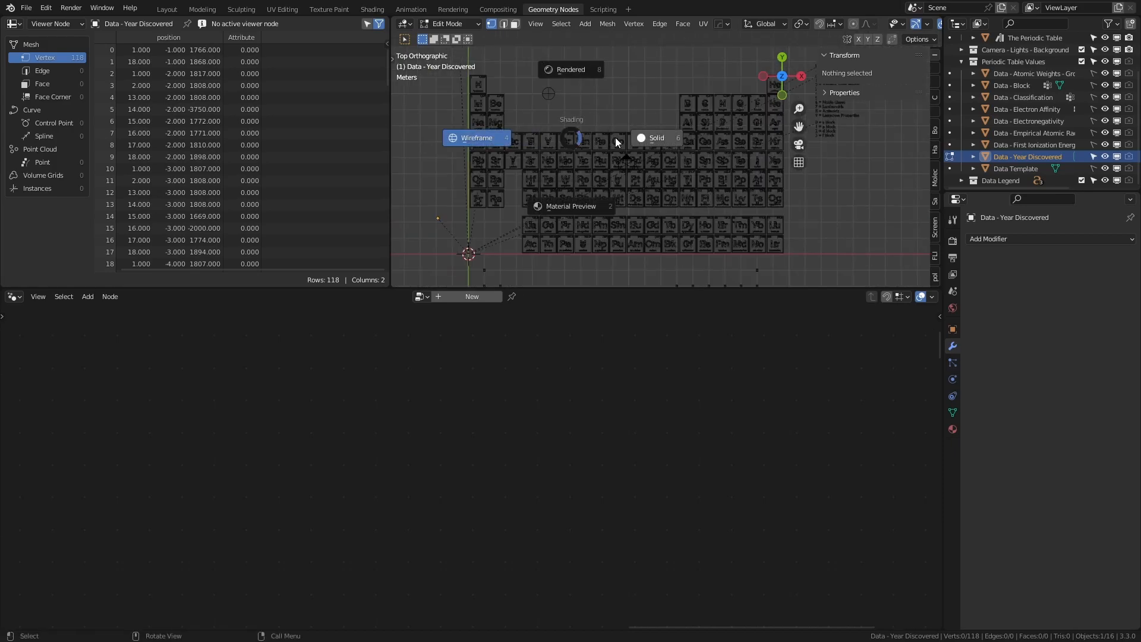
left_click(619, 143)
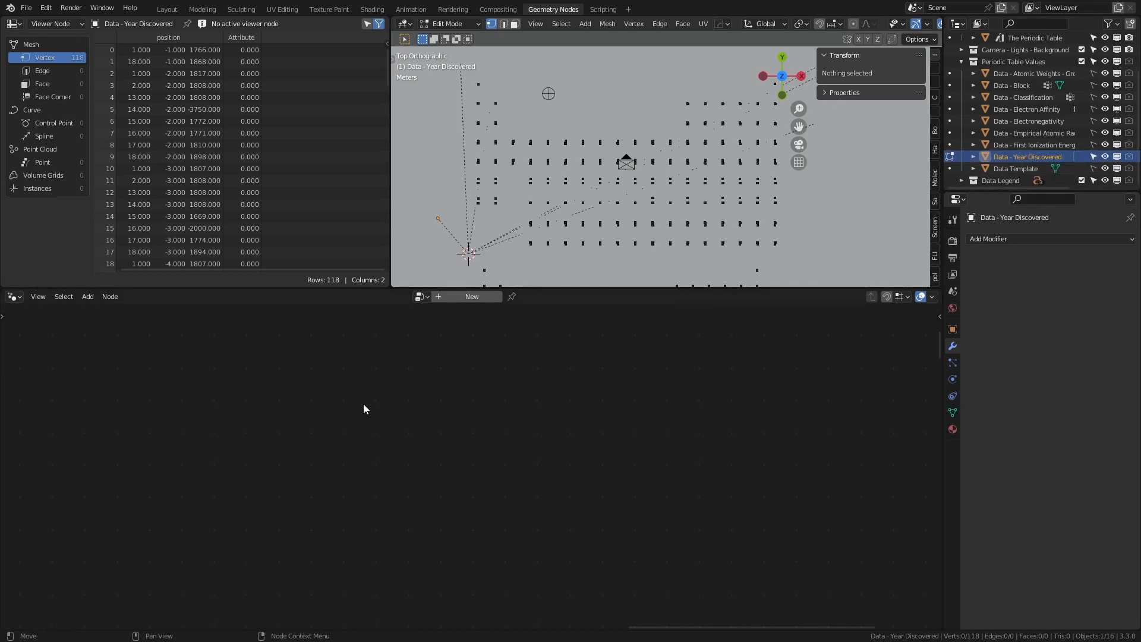
Step: Create a new geometry node tree on Data - Year Discovered and insert a Set Position node between Group Input and Group Output
left_click(448, 299)
scroll(368, 468, "down", 7)
middle_click_drag(409, 446, 487, 364)
scroll(449, 459, "up", 2)
scroll(450, 459, "up", 5)
middle_click_drag(308, 490, 583, 359)
scroll(555, 434, "up", 9)
middle_click_drag(496, 363, 402, 524)
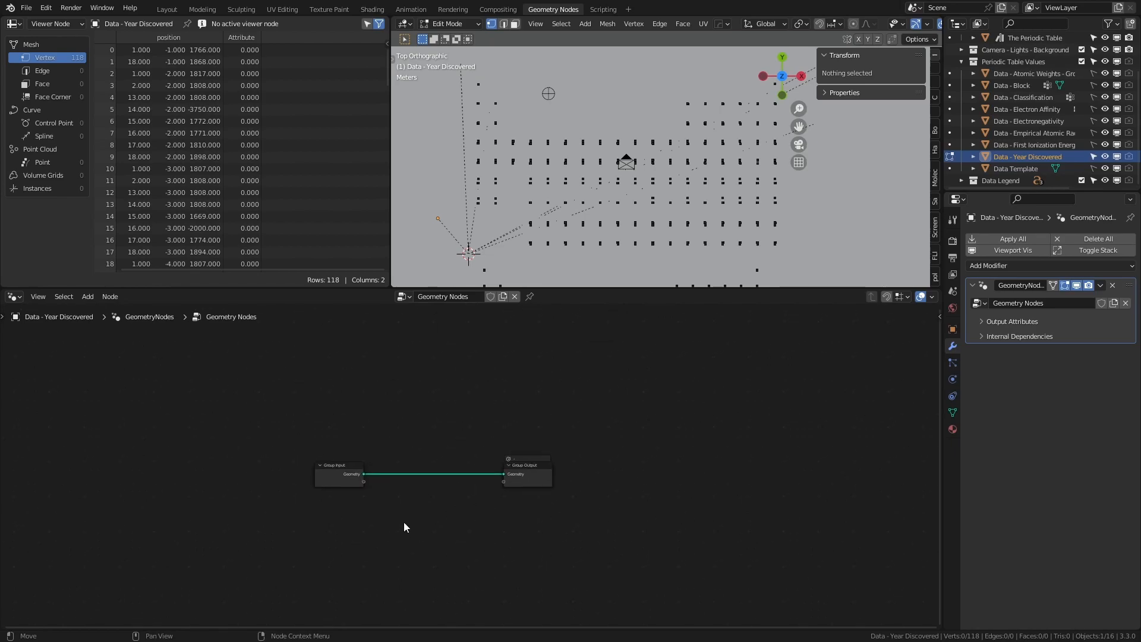
scroll(464, 480, "up", 11)
key("shift+a")
mouse_move(401, 411)
left_click(468, 572)
left_click(338, 423)
middle_click_drag(272, 525, 338, 480)
Step: Add an integer Equal comparison feeding the Selection of the Set Position node
mouse_move(407, 446)
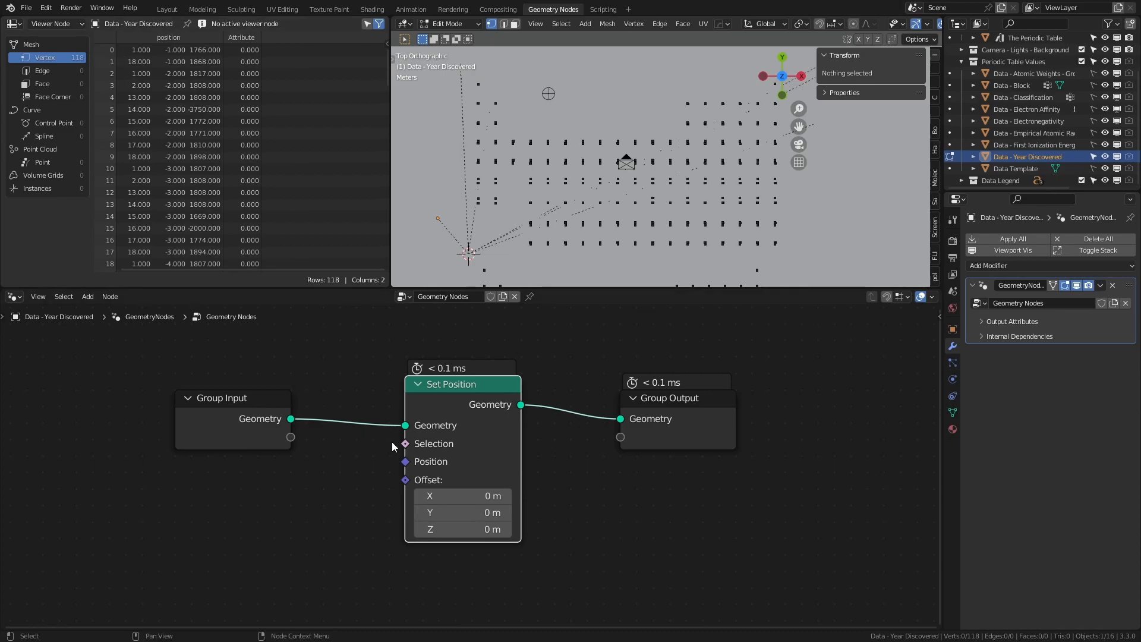
left_click_drag(405, 444, 291, 526)
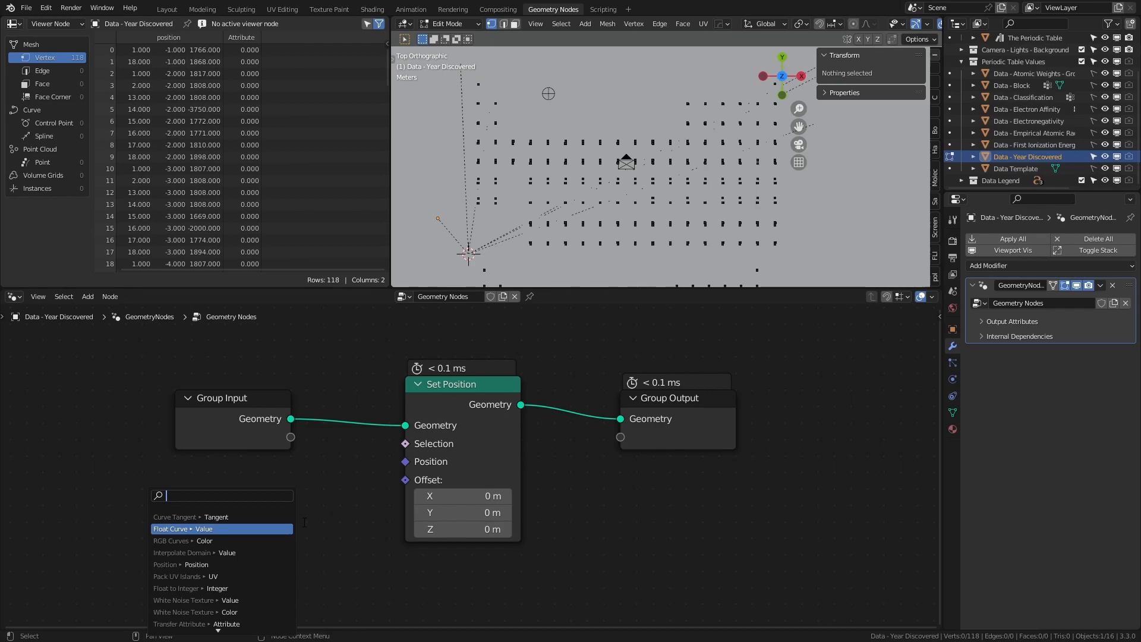
type("equal")
key("Return")
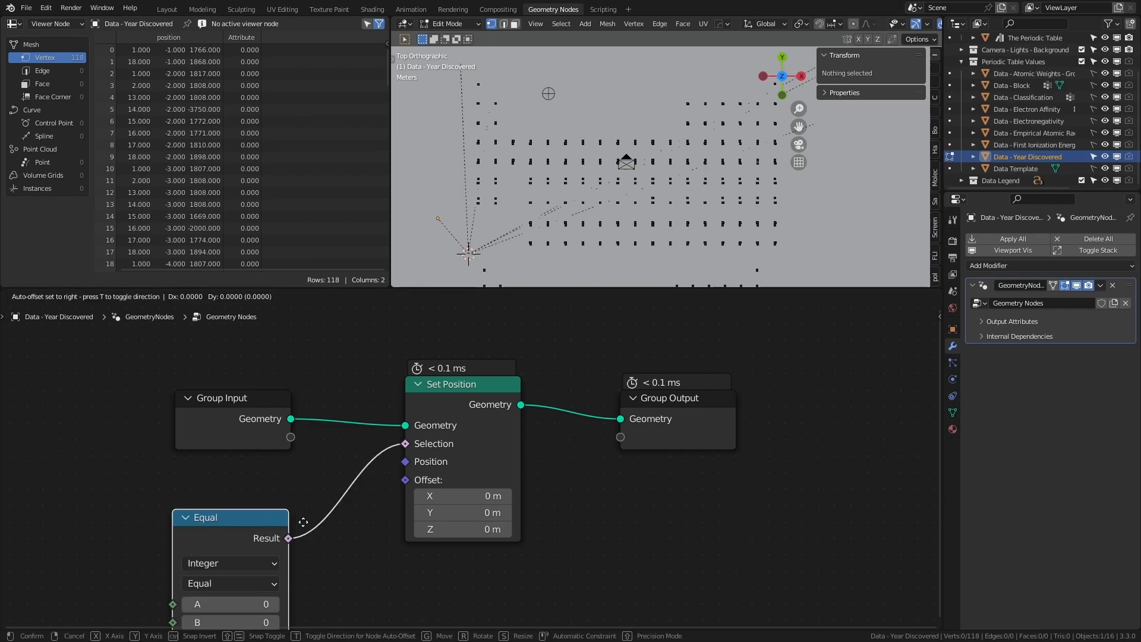
left_click(303, 522)
Step: Connect a new Index node to input A of the Equal node
middle_click_drag(206, 588, 262, 480)
left_click_drag(228, 496, 185, 466)
type("index")
key("Return")
left_click(165, 464)
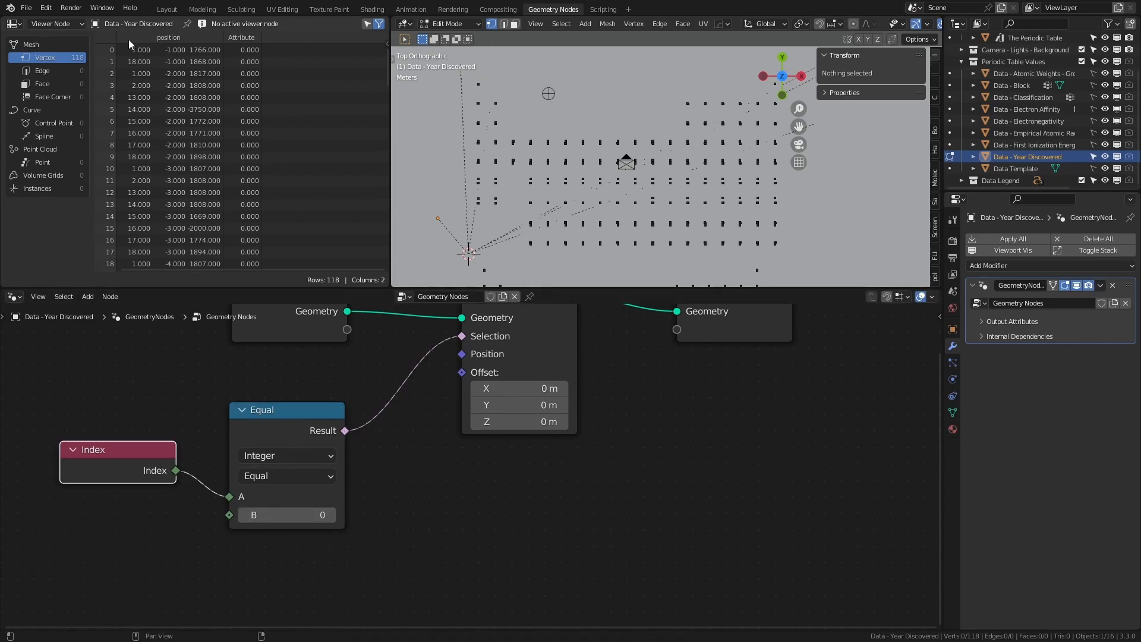
middle_click_drag(410, 418, 343, 476)
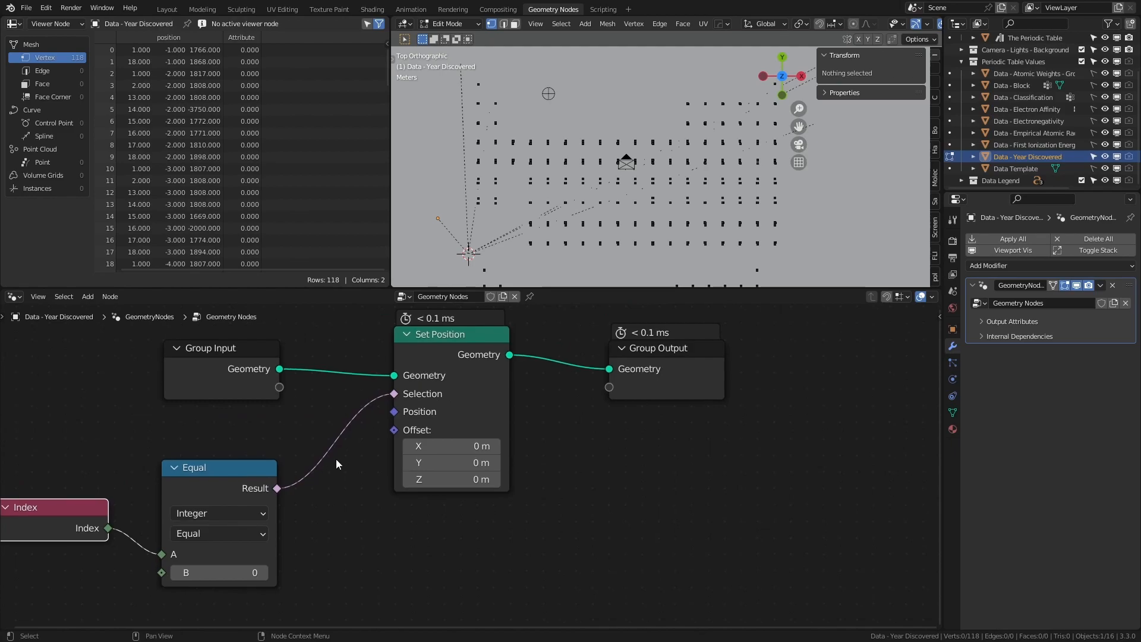
left_click(458, 479)
type("1950")
key("Return")
left_click(463, 479)
type("0")
key("Return")
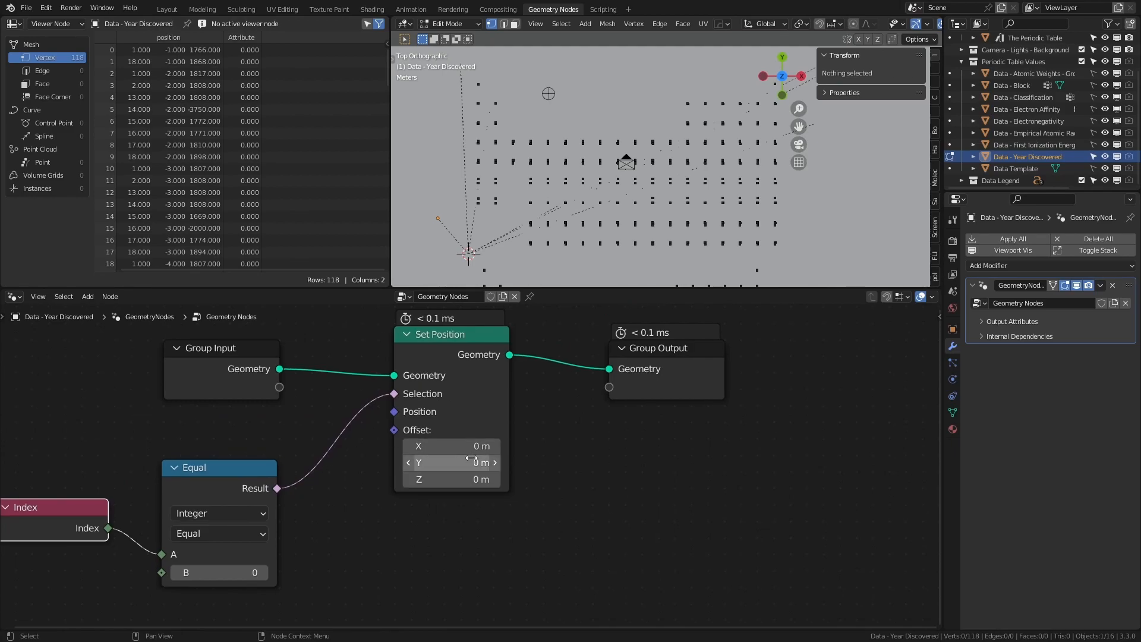
Step: Feed Set Position's Position input with a new Combine XYZ node placed below the Equal node
middle_click_drag(378, 430, 400, 365)
left_click_drag(417, 364, 357, 553)
type("combine")
key("Return")
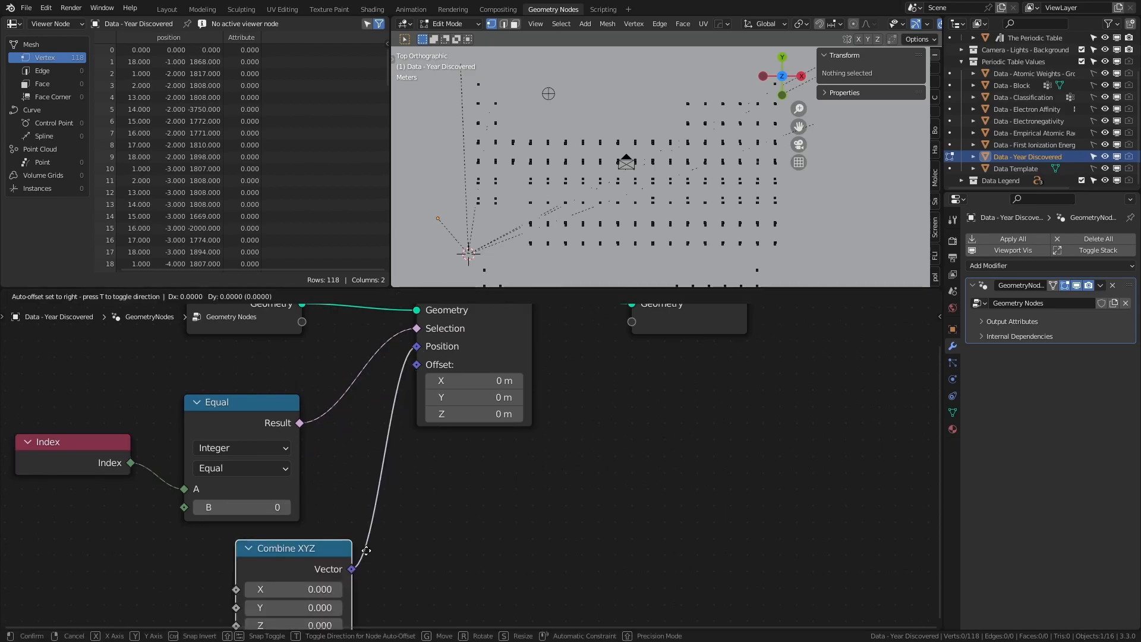
left_click(315, 539)
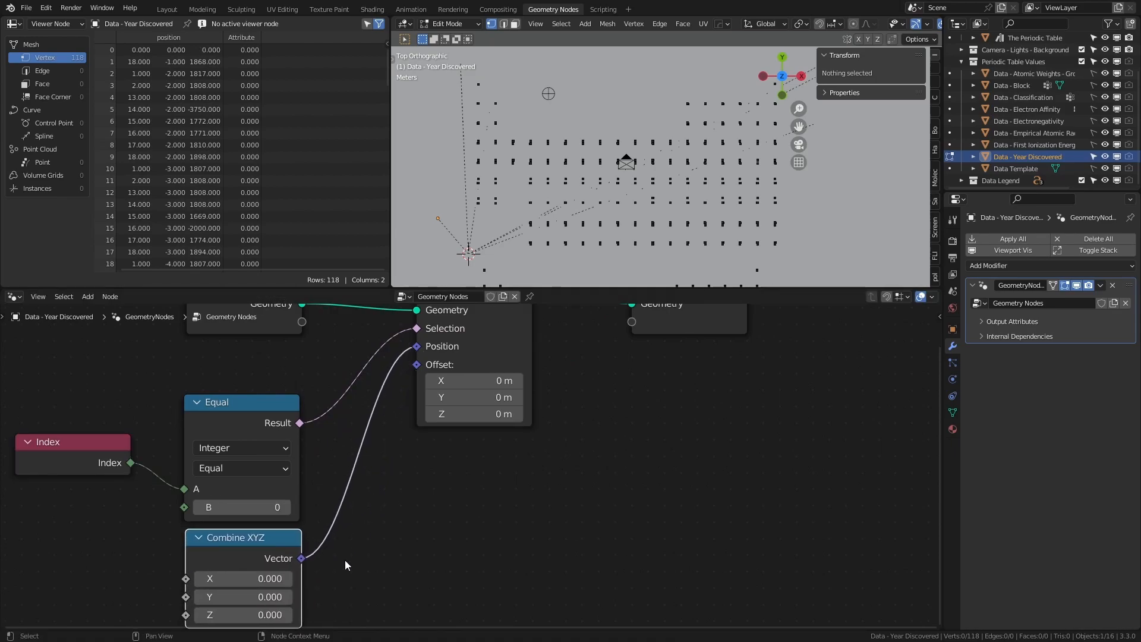
Step: Add a Separate XYZ node and link its X output to the X input of Combine XYZ
middle_click_drag(345, 561, 351, 542)
middle_click_drag(182, 564, 333, 513)
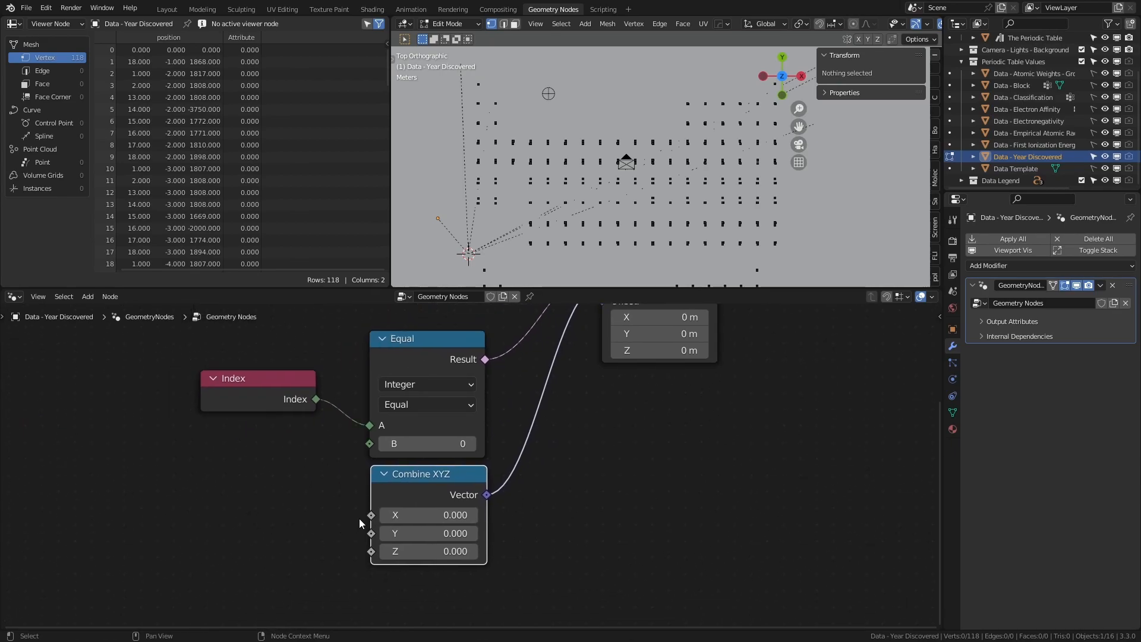
left_click_drag(372, 515, 269, 513)
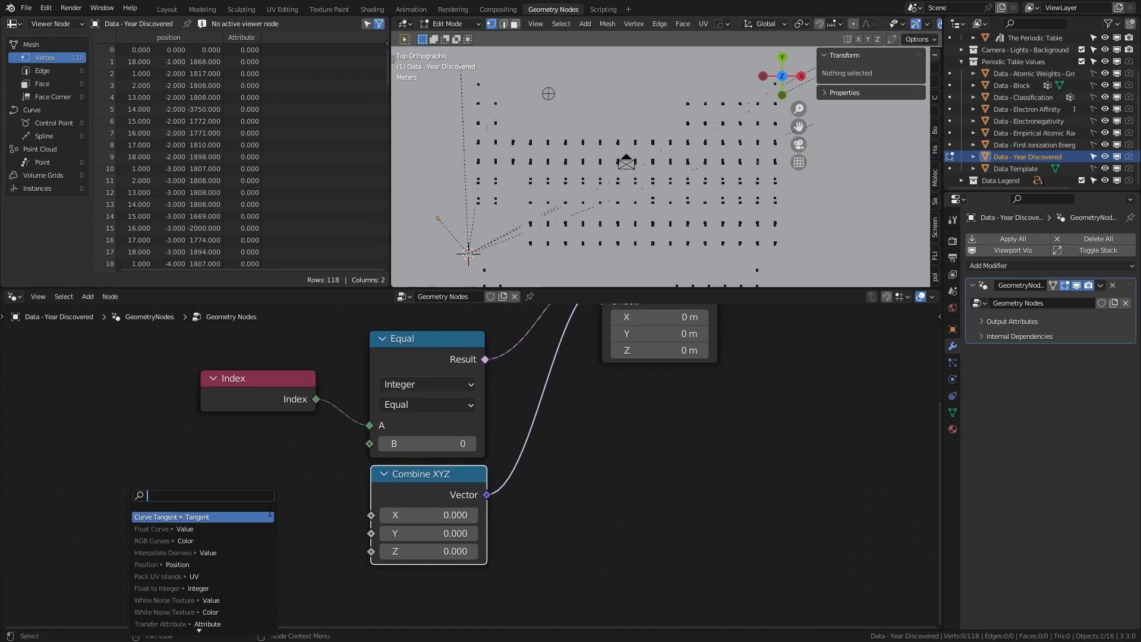
type("separ")
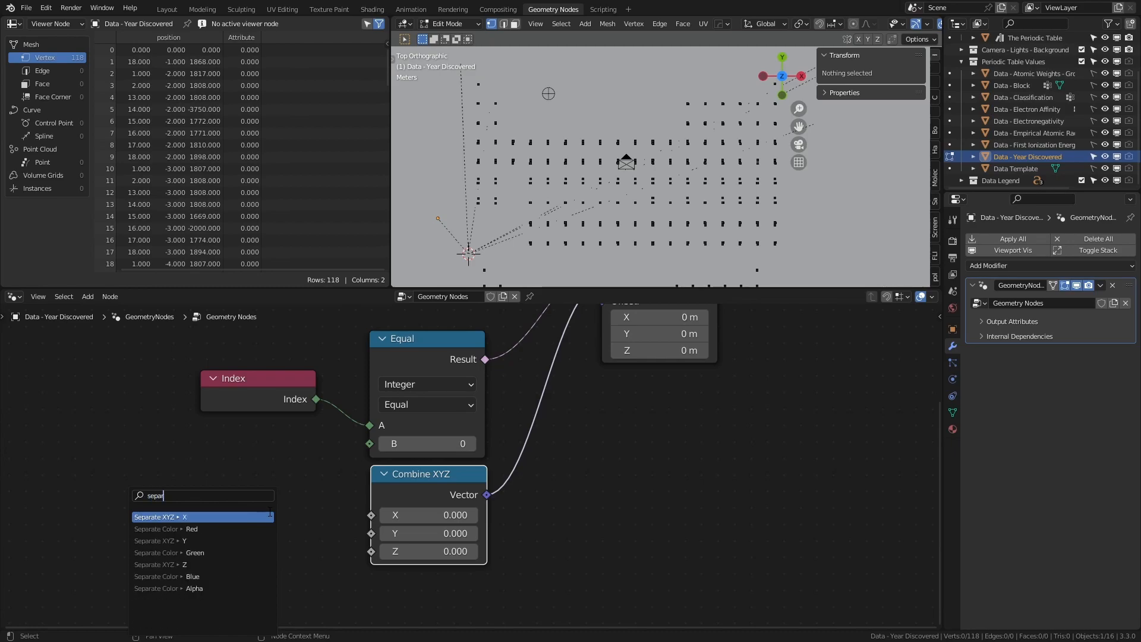
key("Return")
left_click(269, 512)
Step: Plug a Position node into Separate XYZ and link its Y output to the Y input of Combine XYZ
middle_click_drag(272, 474, 322, 404)
left_click_drag(204, 511, 130, 480)
type("posit")
key("Return")
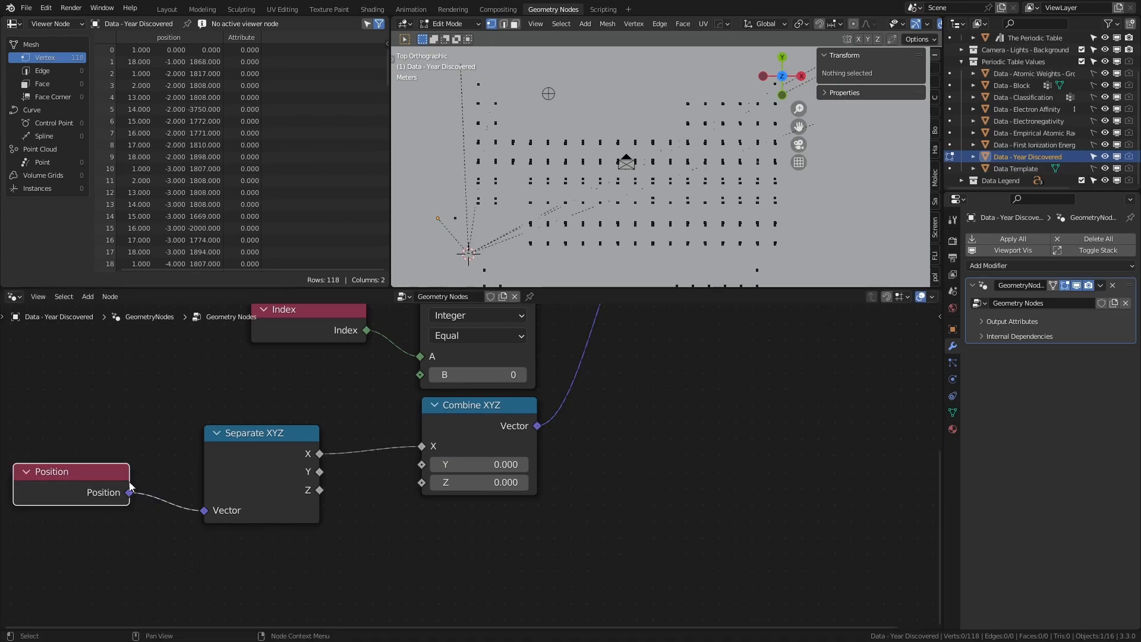
left_click_drag(320, 472, 422, 464)
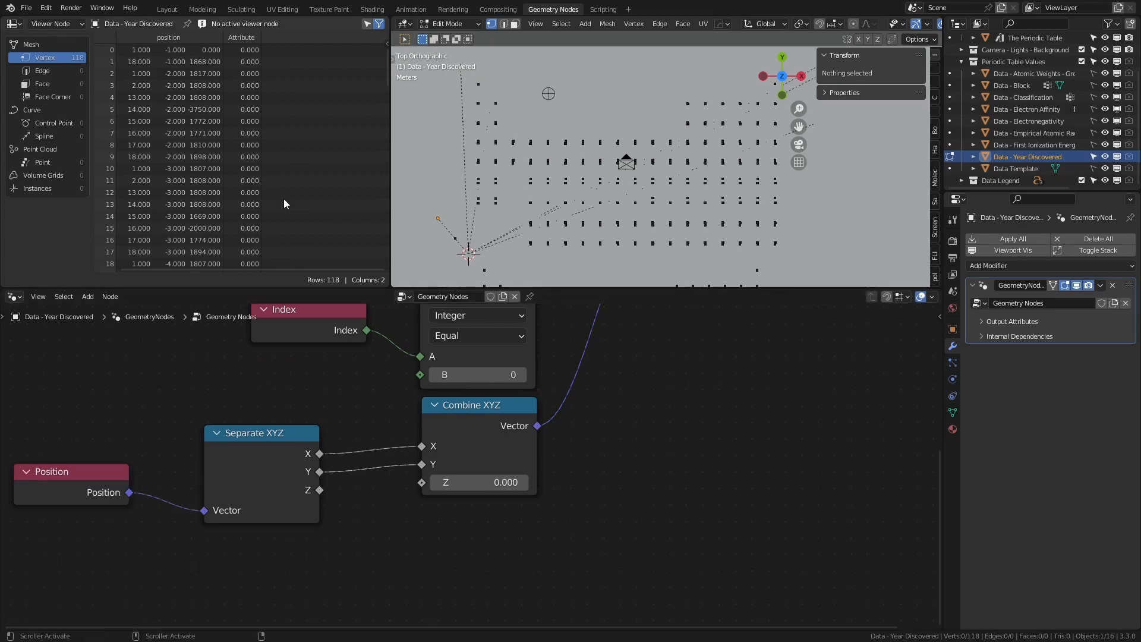
Step: Set the Z value of Combine XYZ to 1950 as hydrogen's year discovered
middle_click_drag(363, 371, 211, 433)
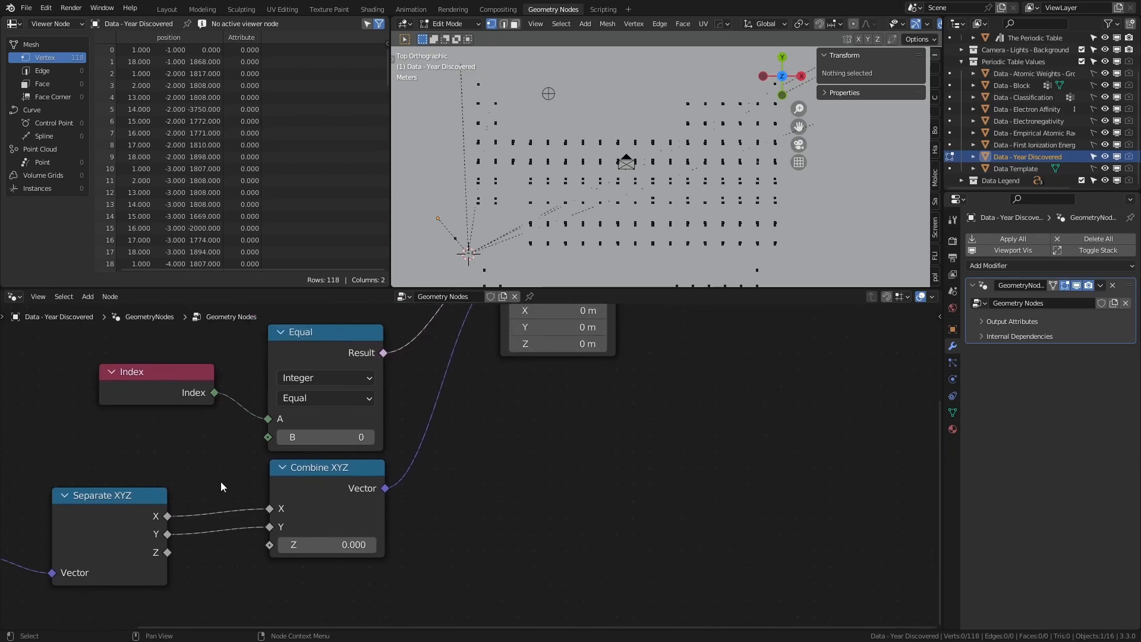
left_click(316, 544)
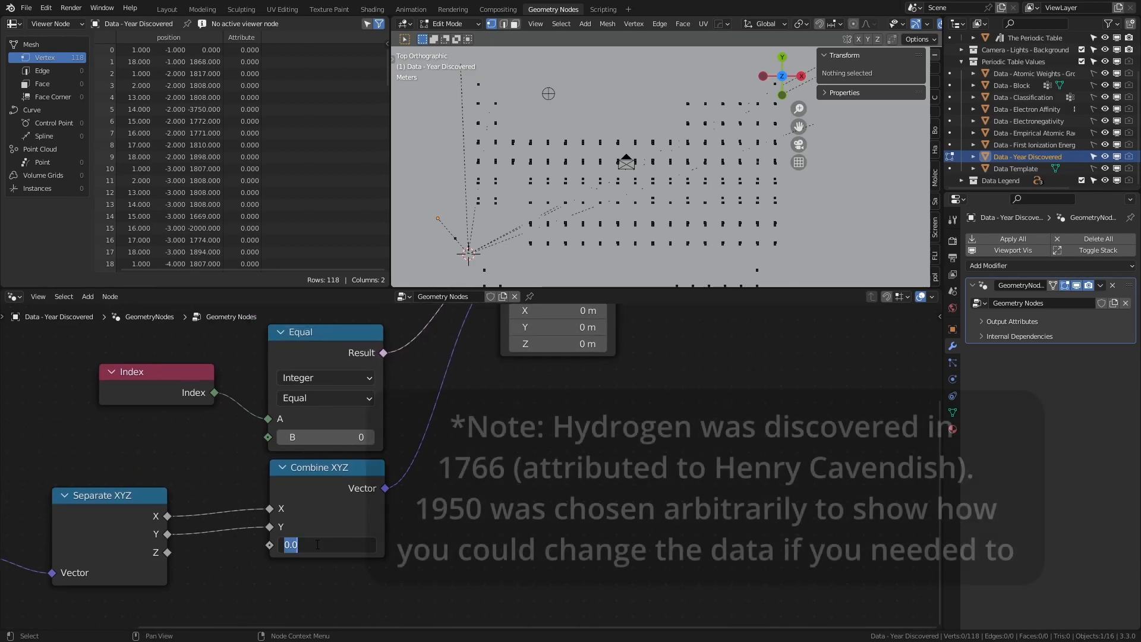
type("1950")
key("Return")
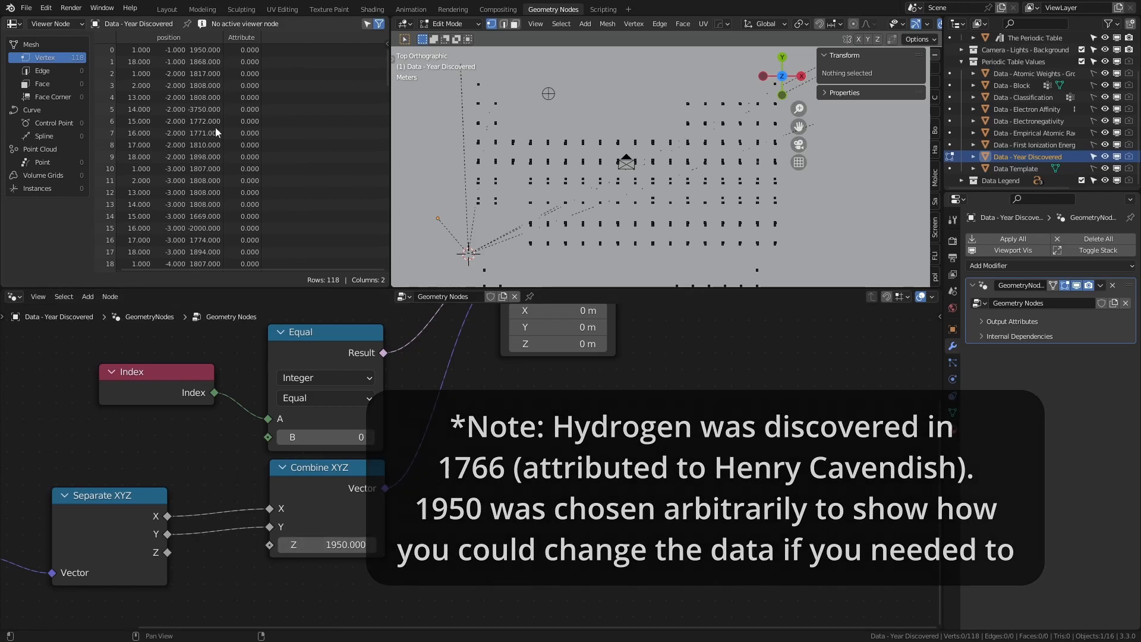
middle_click_drag(522, 424, 407, 507)
scroll(472, 470, "down", 4)
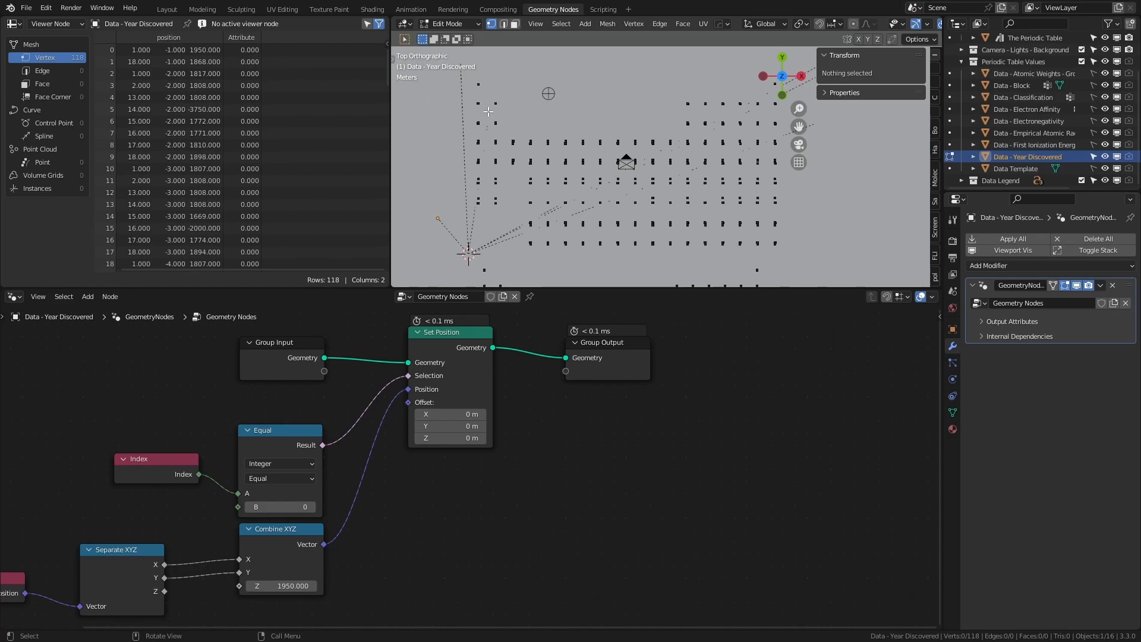
Step: Return Data - Year Discovered to Object Mode and apply its GeometryNodes modifier
left_click(1098, 287)
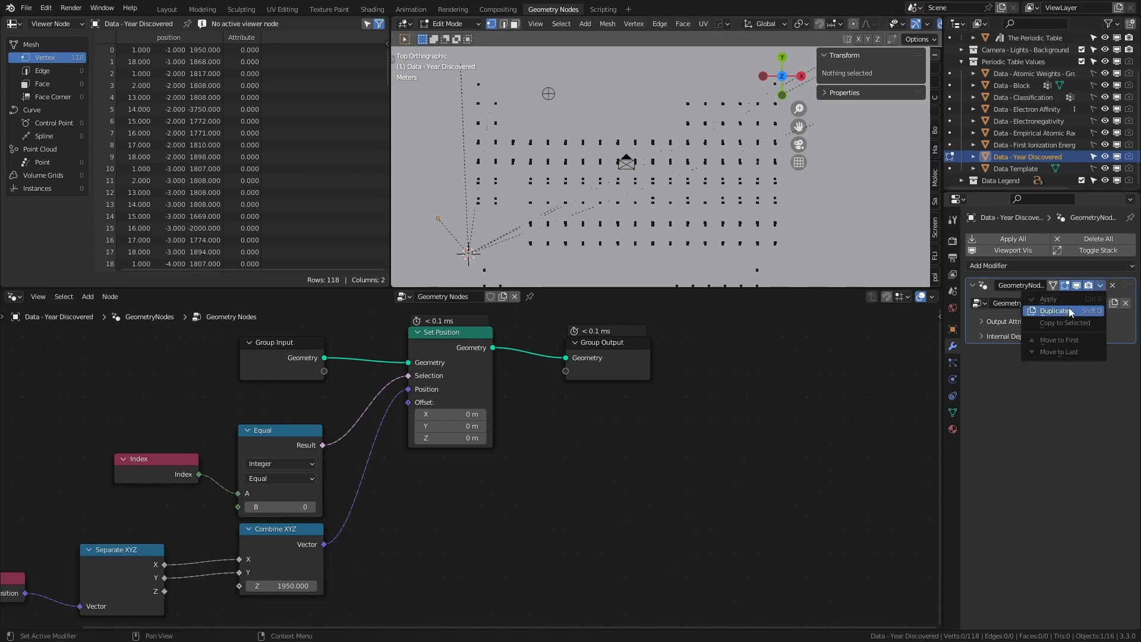
key("Tab")
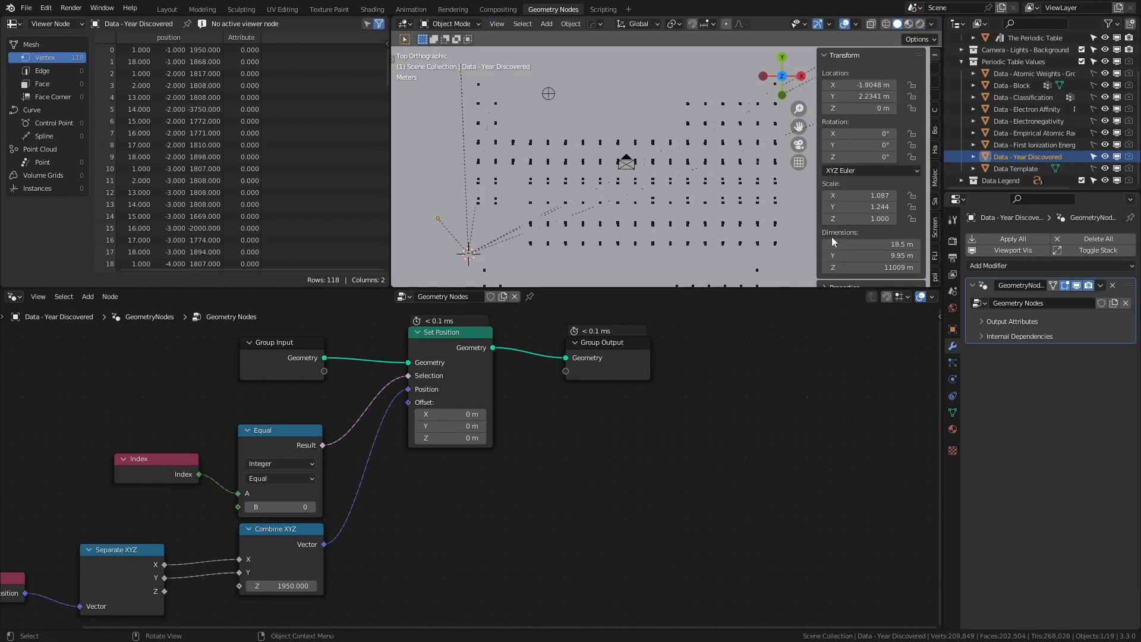
left_click(1100, 287)
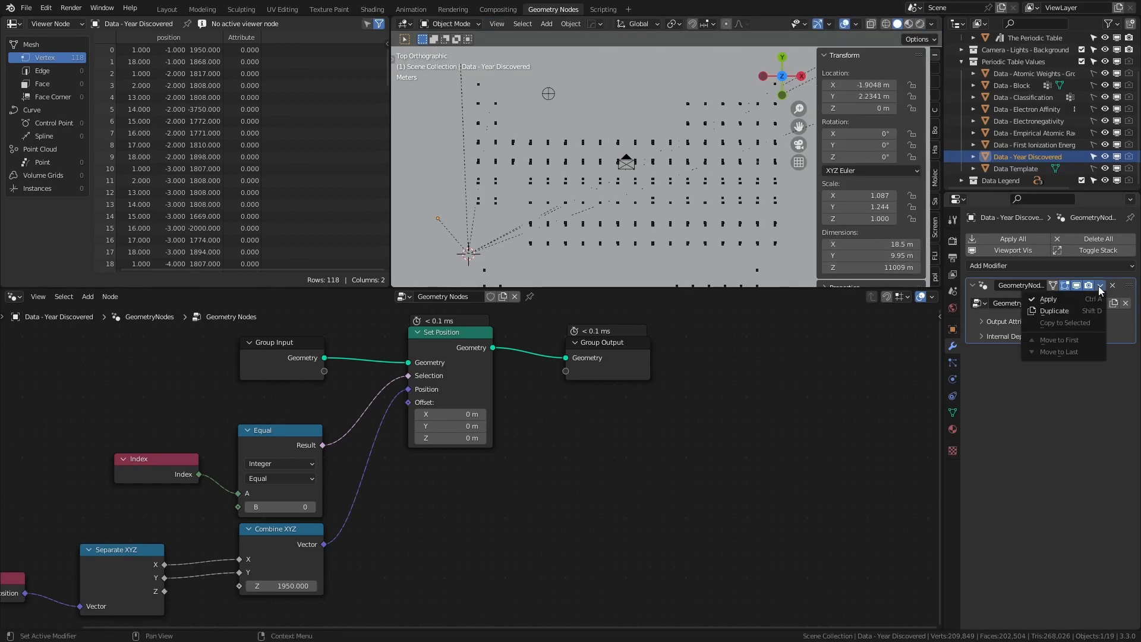
left_click(1063, 299)
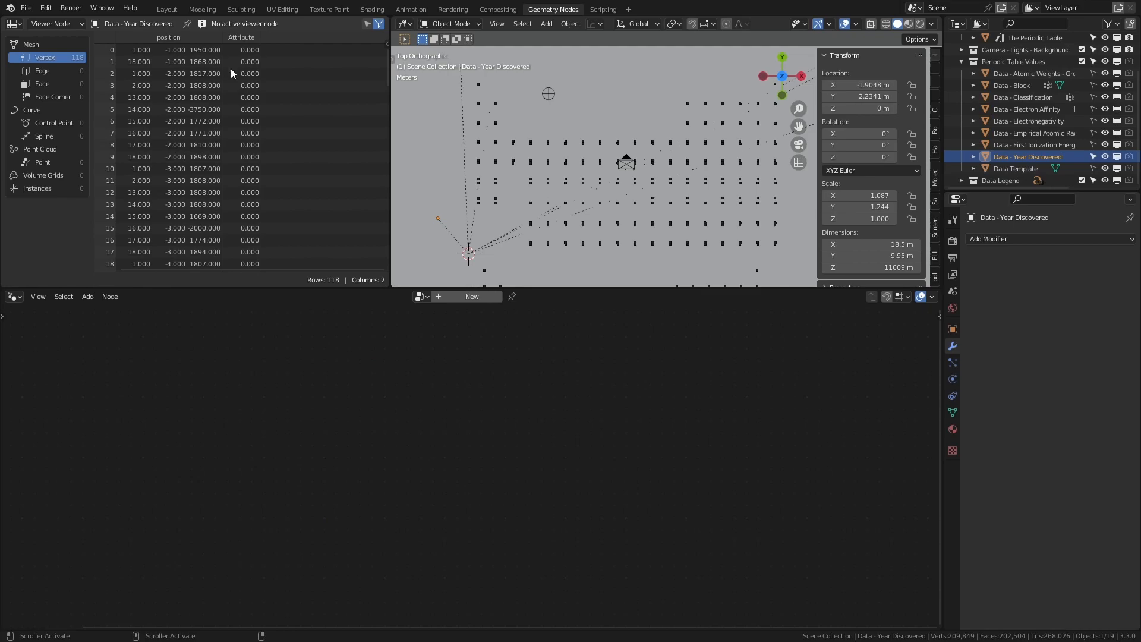
Step: Exclude the Periodic Table Values collection, select The Periodic Table, and show its Year Discovered column in the spreadsheet
scroll(1040, 98, "up", 3)
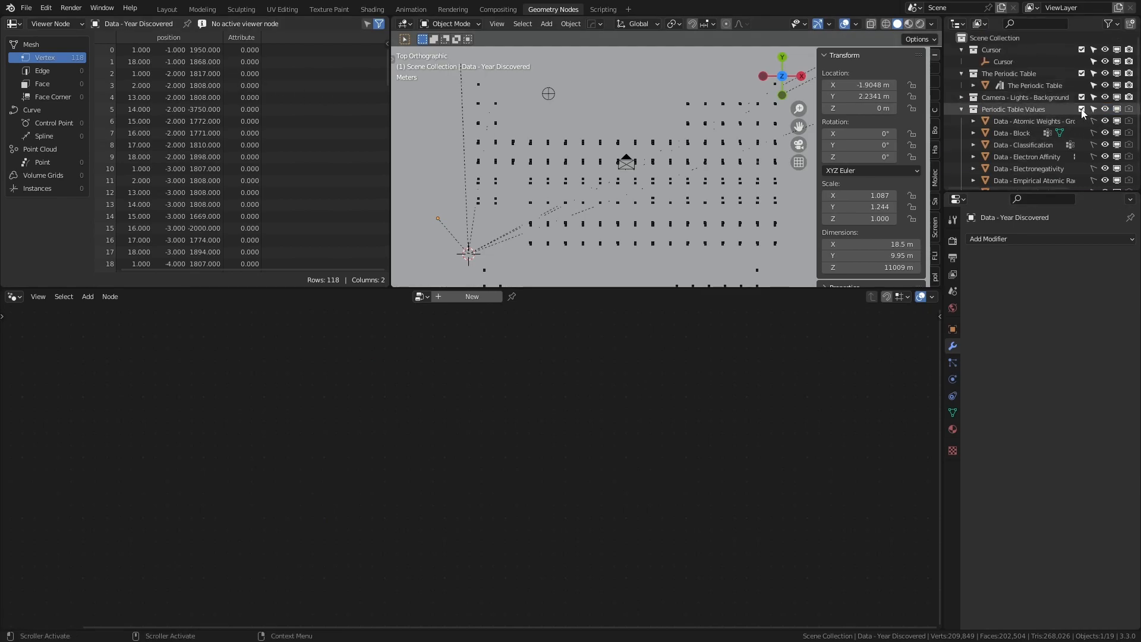
left_click(1082, 109)
left_click(1024, 90)
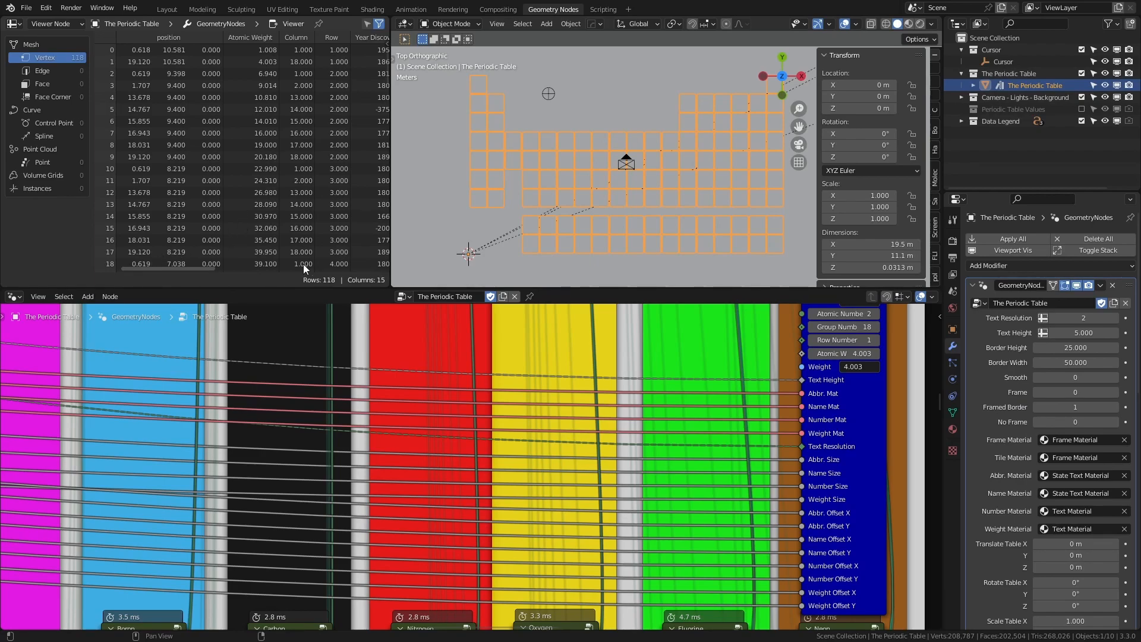
left_click(233, 269)
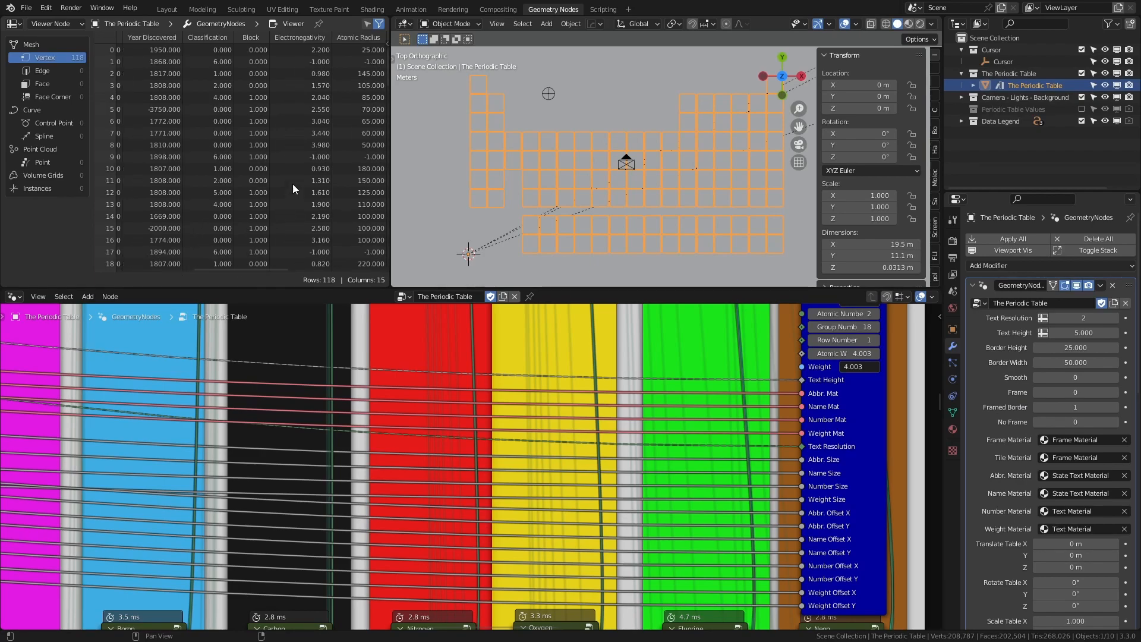
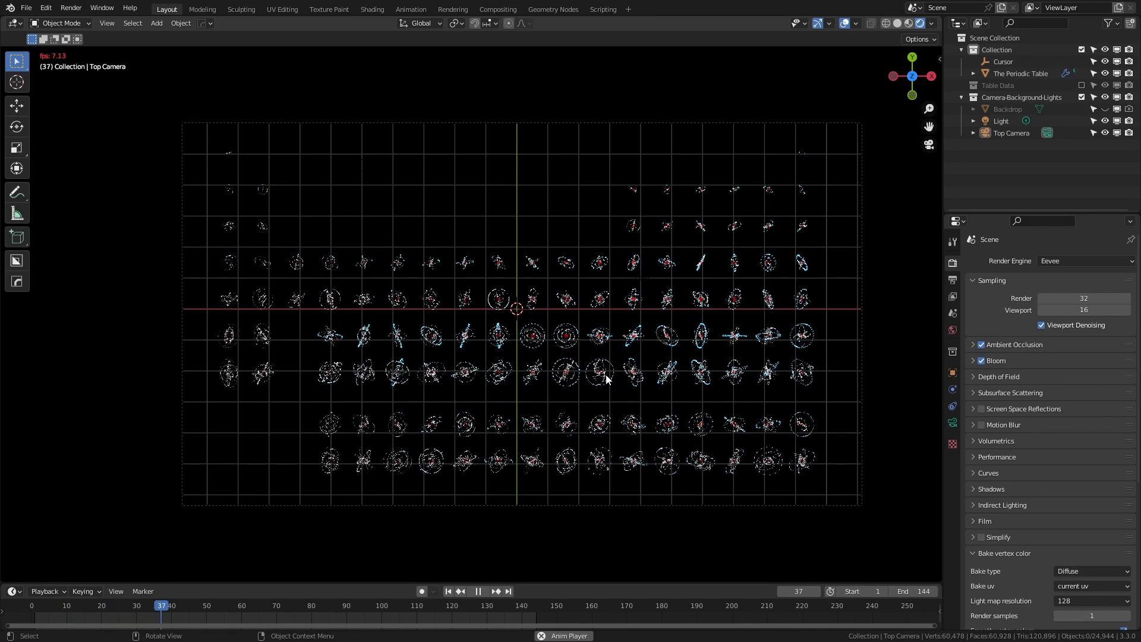
Step: Stop the atom animation at frame 71 and examine the electron shells of the atoms up close
scroll(622, 381, "up", 6)
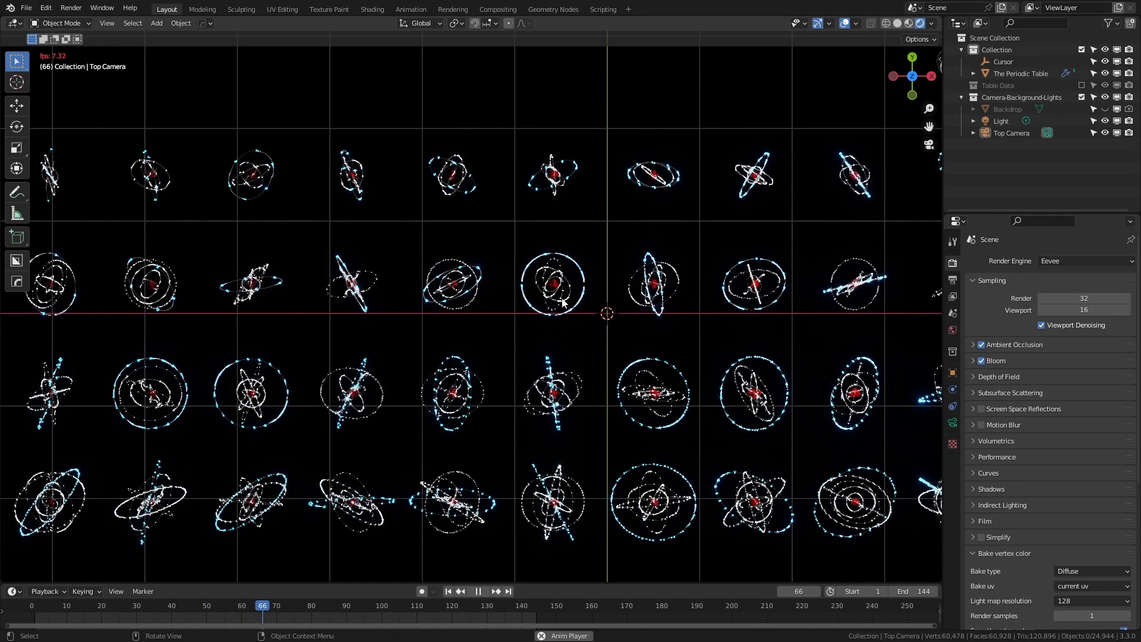
key("space")
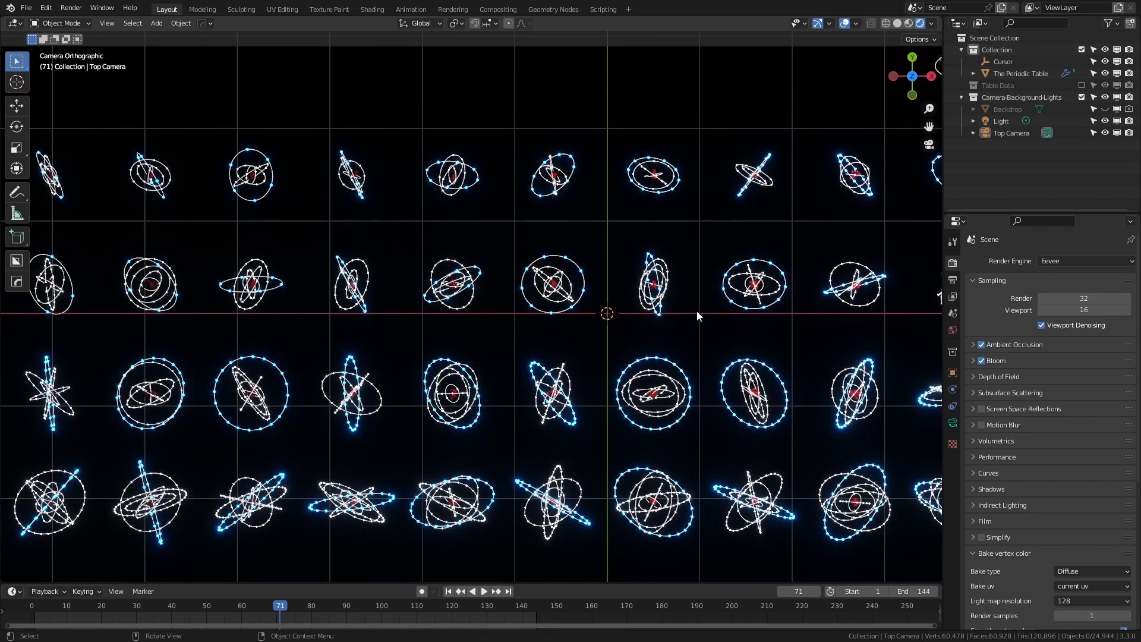
scroll(695, 320, "up", 5)
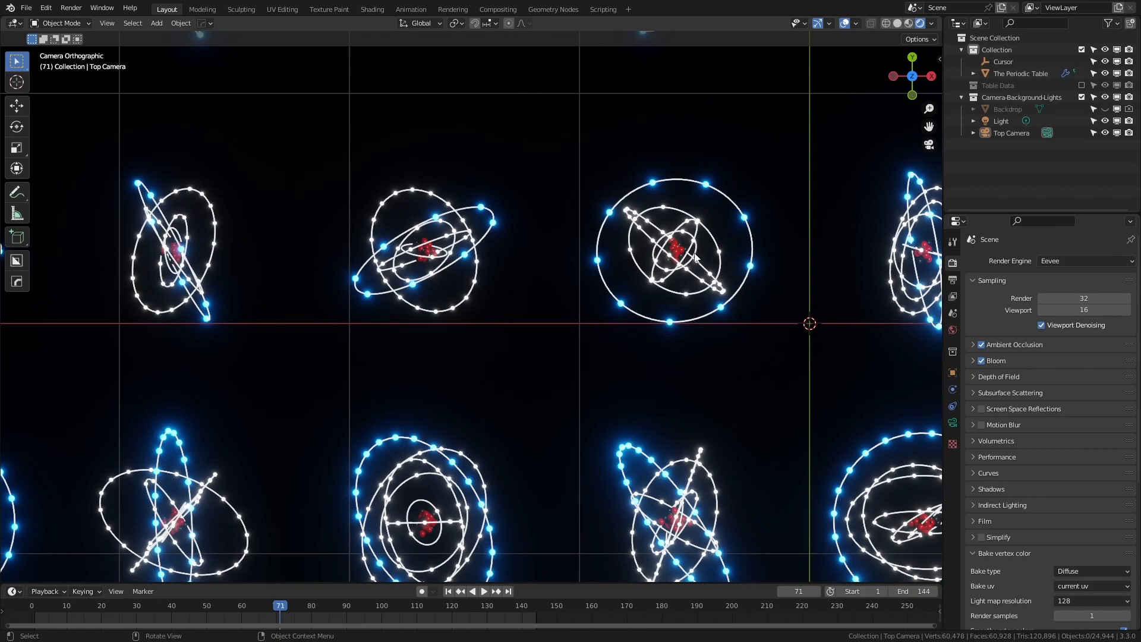
scroll(694, 256, "down", 2)
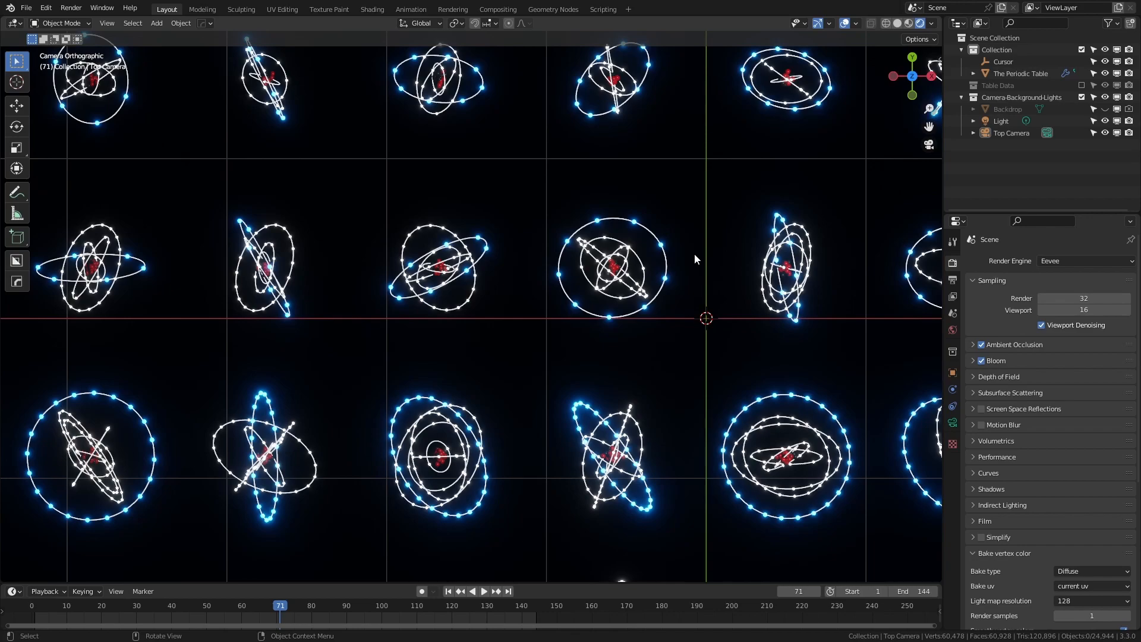
scroll(703, 329, "down", 1)
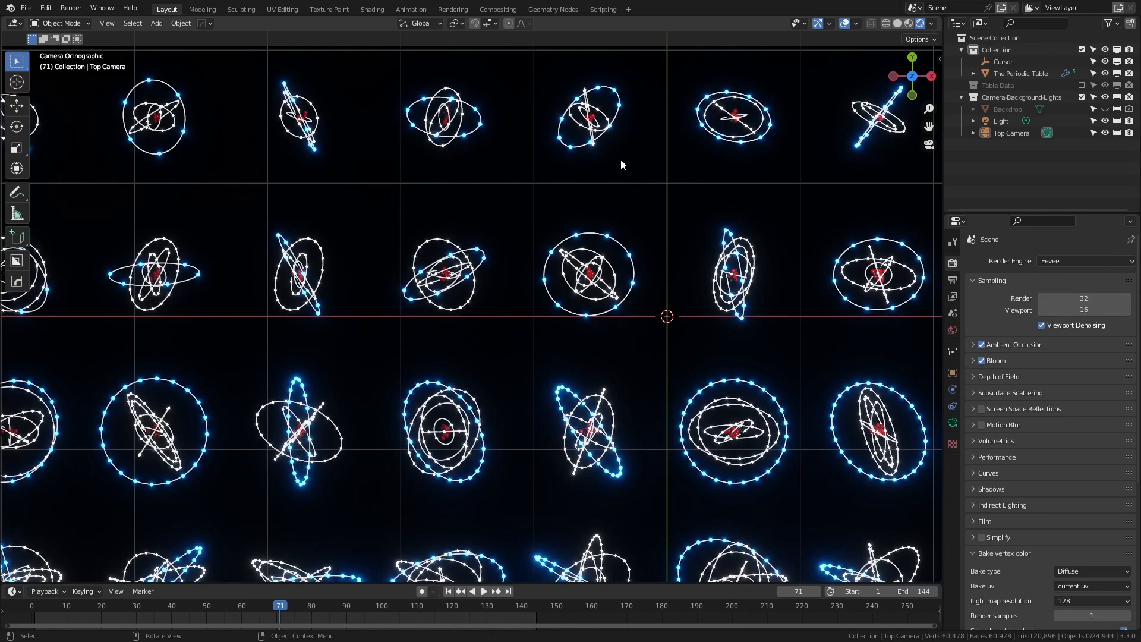
Step: In The Periodic Table node tree, enable the Switch node before Group Output to show the table tiles with the atoms
left_click(544, 10)
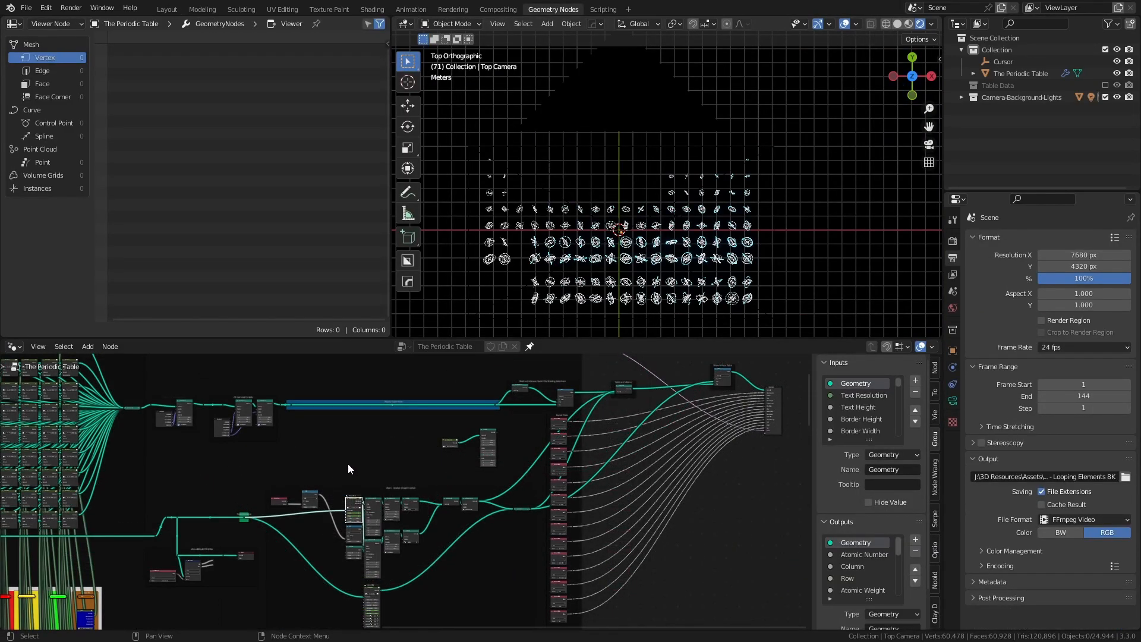
left_click(716, 381)
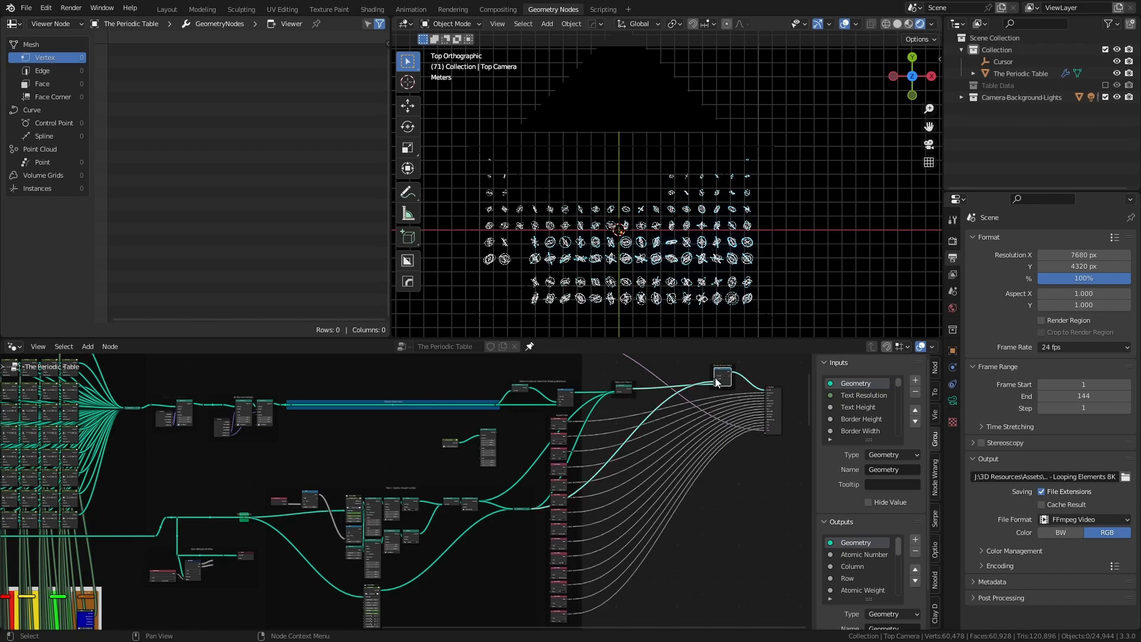
scroll(732, 394, "up", 2)
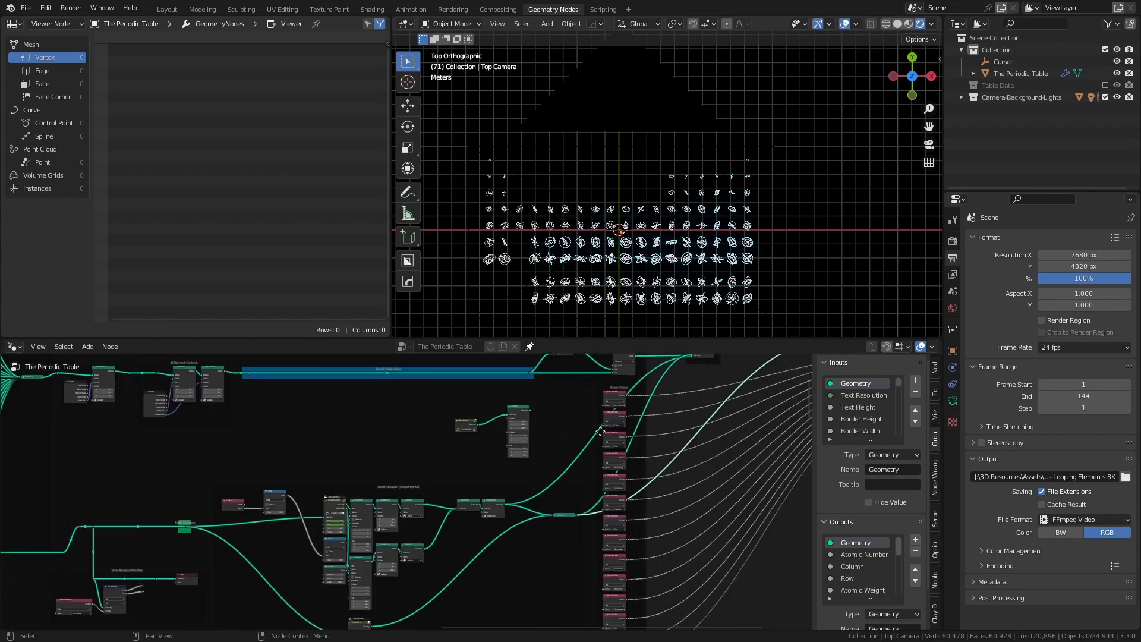
middle_click_drag(732, 394, 575, 454)
scroll(652, 396, "up", 2)
left_click(673, 380)
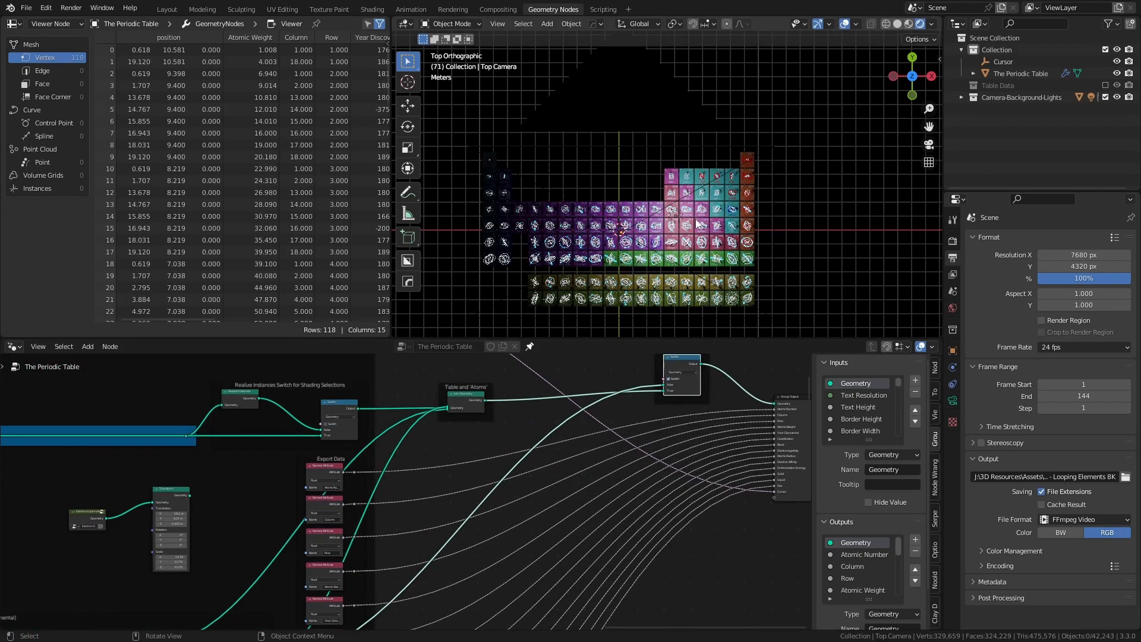
Step: Examine the element tiles with their atoms and the 'Atom' Creation (Experimental) nodes fed by Table Positions
scroll(703, 224, "up", 8)
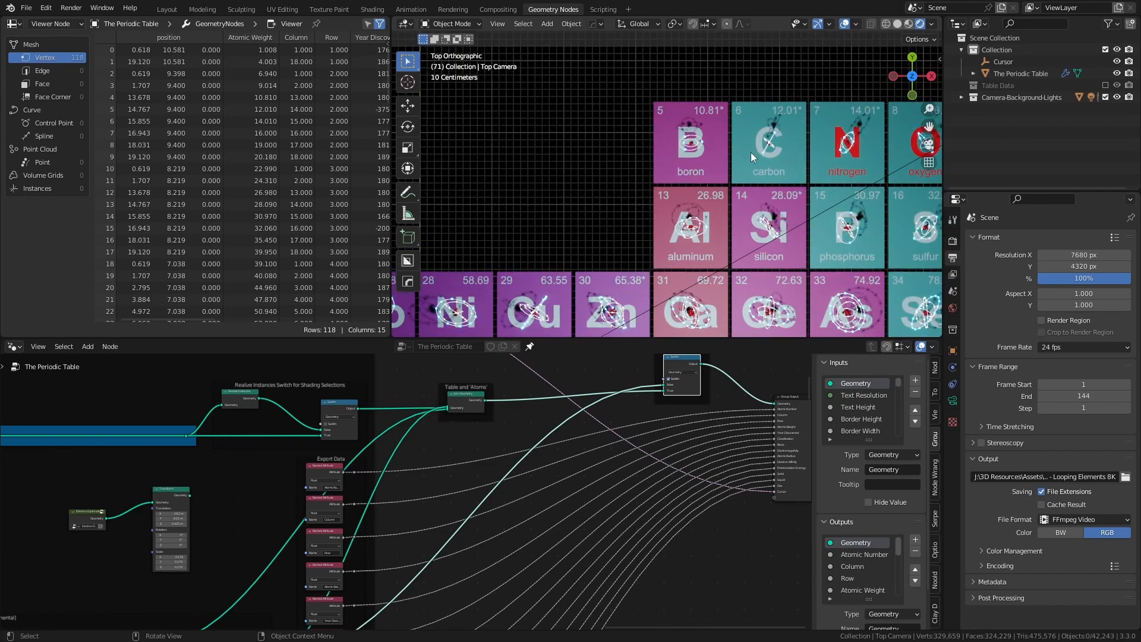
scroll(394, 492, "down", 4)
middle_click_drag(400, 477, 663, 352)
middle_click_drag(294, 514, 411, 487)
scroll(362, 458, "up", 5)
scroll(408, 485, "up", 3)
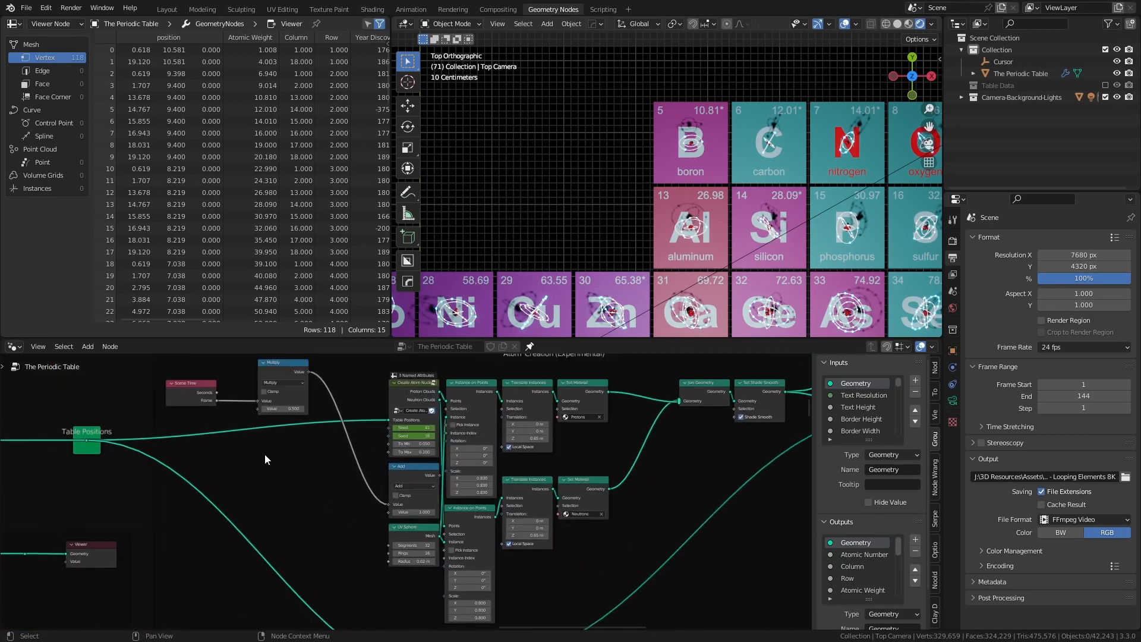
middle_click_drag(281, 455, 399, 493)
scroll(201, 490, "up", 1)
middle_click_drag(201, 490, 165, 477)
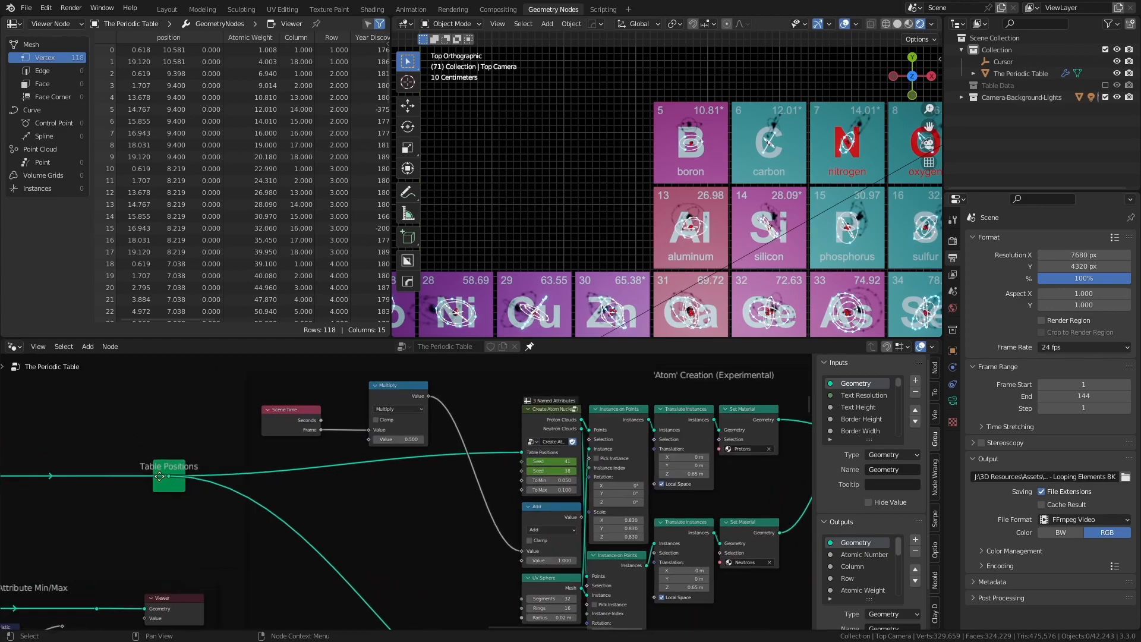
scroll(492, 554, "up", 1)
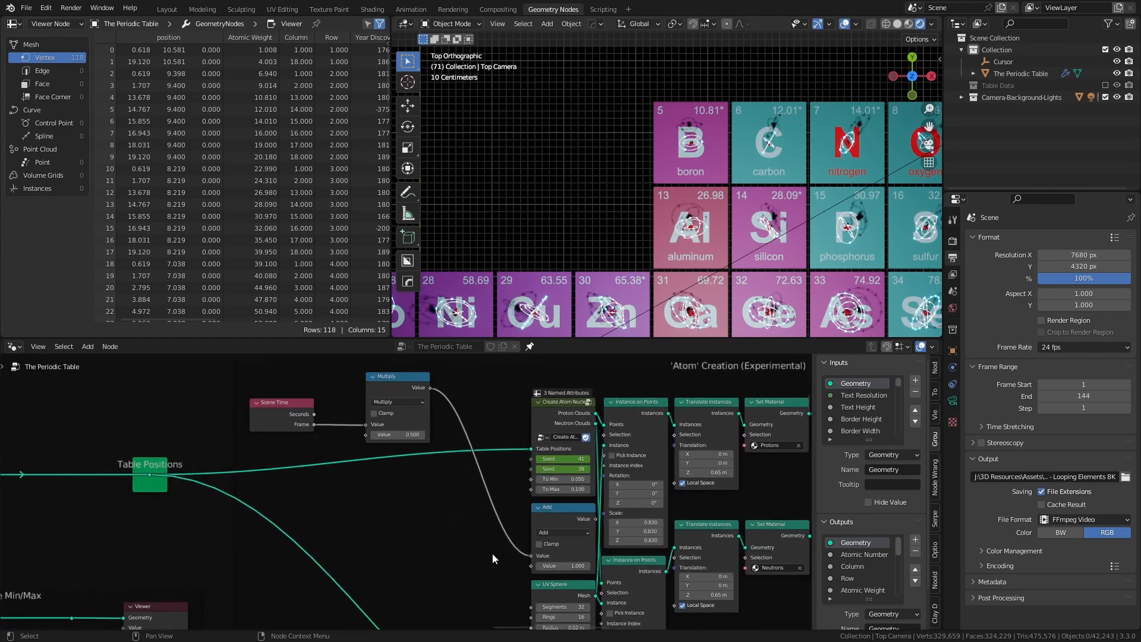
middle_click_drag(472, 534, 493, 462)
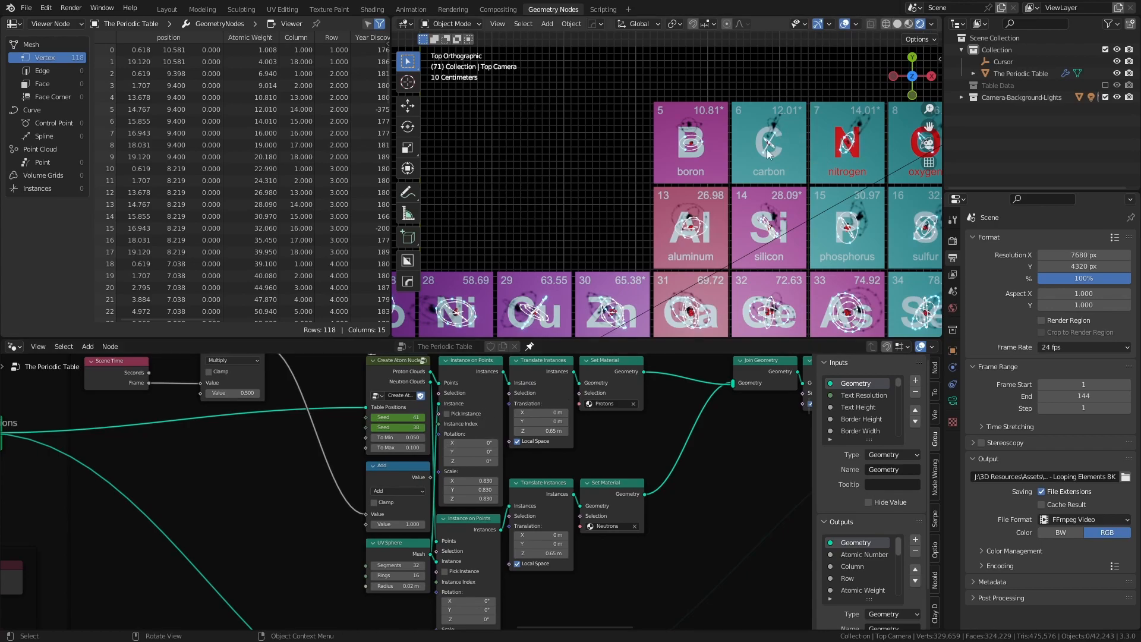
Step: Find the Create Electrons group node below the atom nucleus nodes and open it for inspection
scroll(594, 493, "down", 4)
middle_click_drag(555, 541, 587, 621)
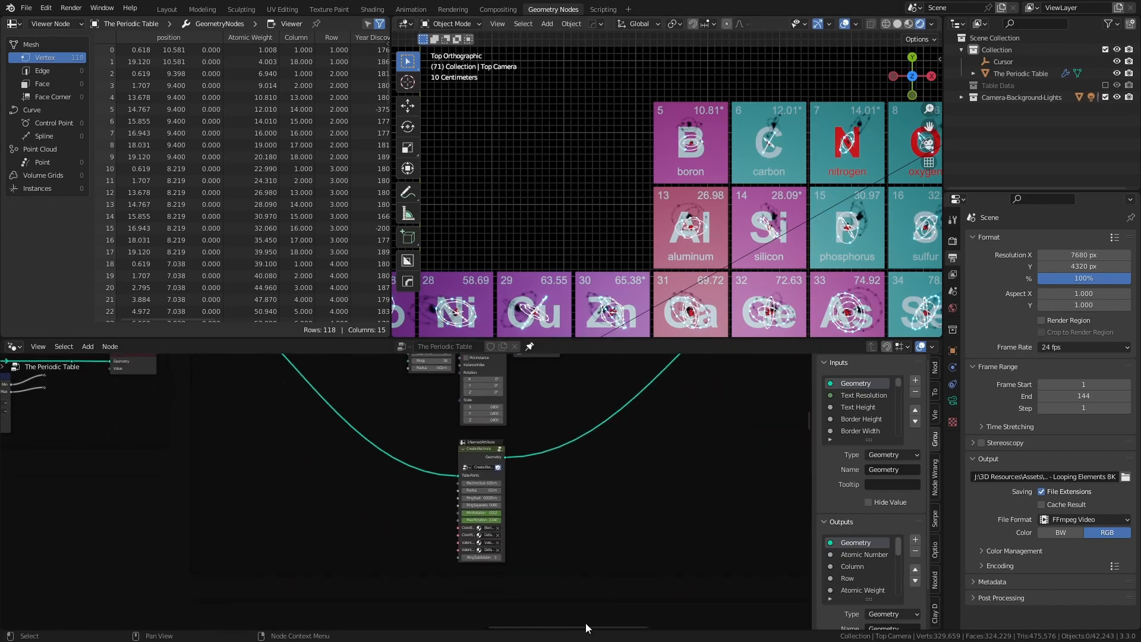
scroll(594, 512, "up", 4)
middle_click_drag(627, 511, 531, 488)
scroll(509, 479, "up", 1)
scroll(520, 481, "up", 2)
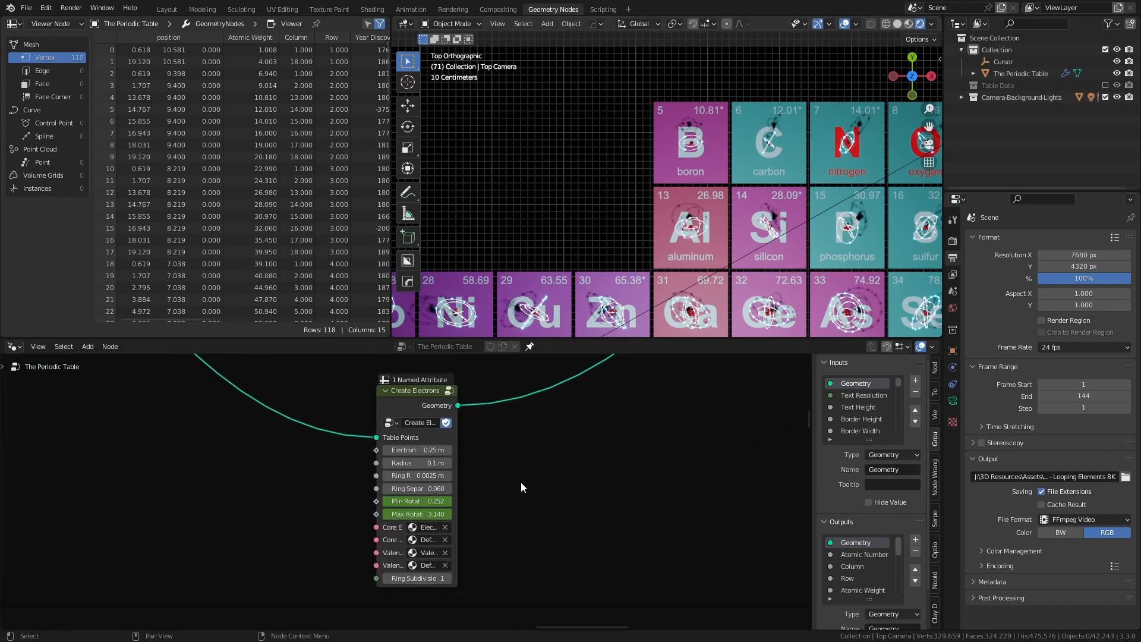
key("Tab")
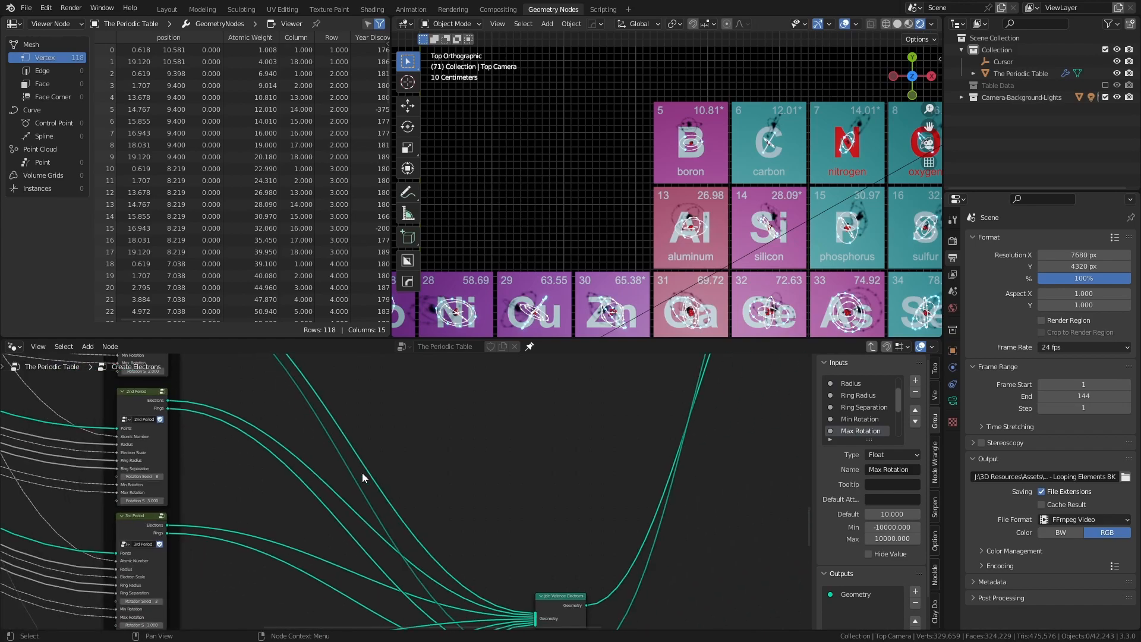
Step: Inspect the core ring groups and the valence period groups in Create Electrons, comparing them with the aluminum atom
middle_click_drag(282, 516, 368, 475)
scroll(374, 478, "down", 5)
middle_click_drag(383, 529, 450, 436)
scroll(706, 205, "up", 3)
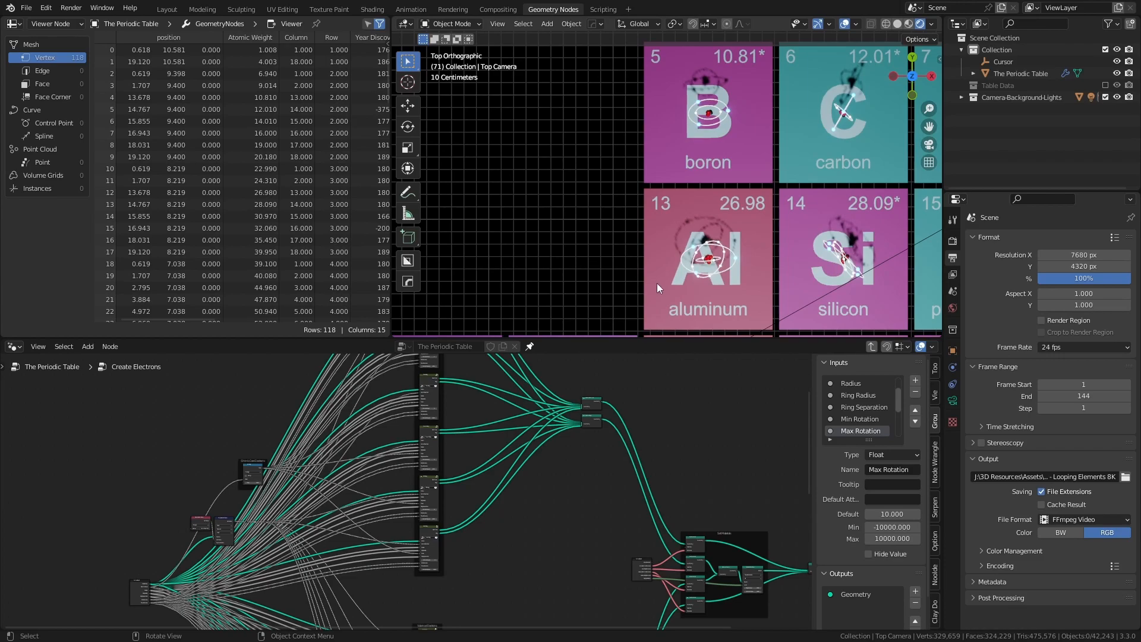
scroll(711, 248, "up", 2)
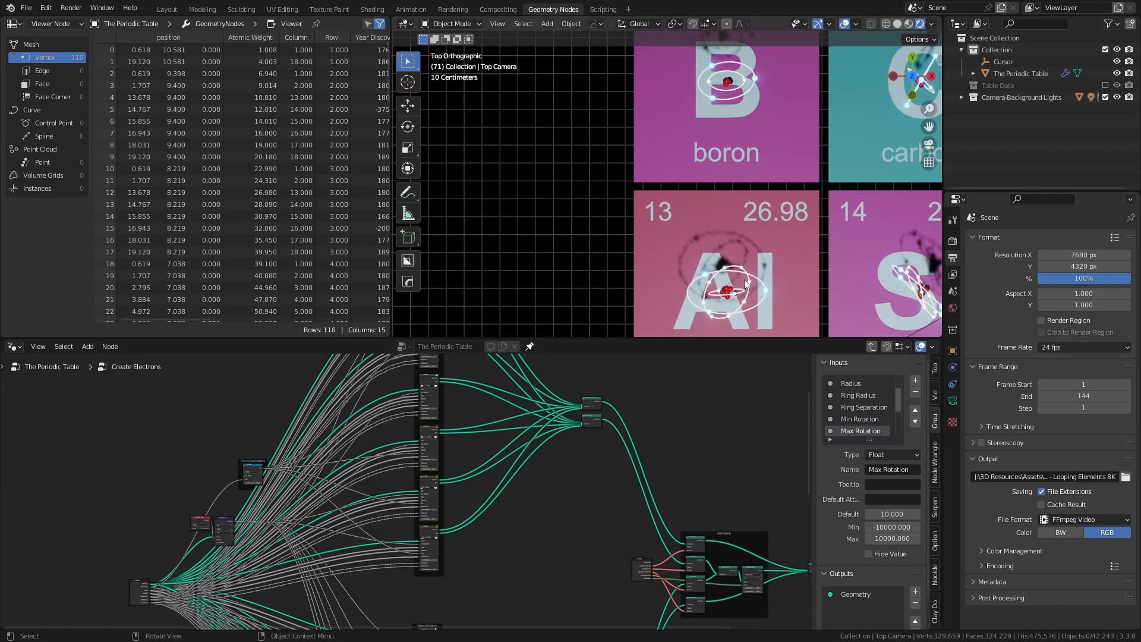
scroll(534, 474, "up", 3)
scroll(549, 502, "up", 2)
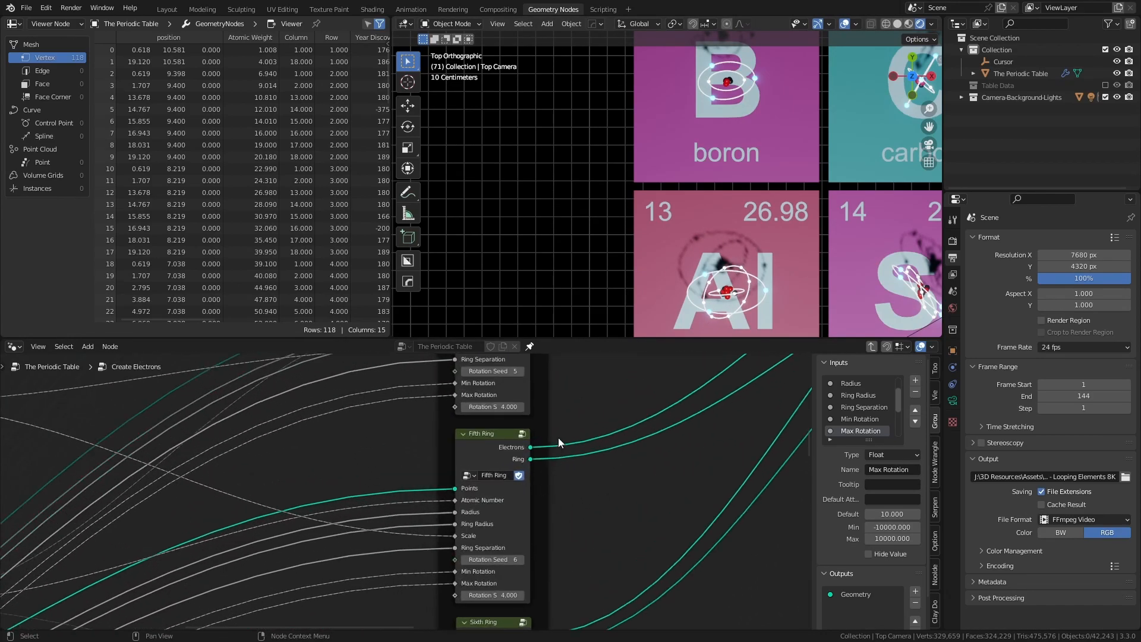
middle_click_drag(565, 539, 510, 404)
scroll(536, 454, "down", 2)
middle_click_drag(533, 512, 442, 297)
middle_click_drag(369, 558, 364, 353)
scroll(367, 411, "up", 2)
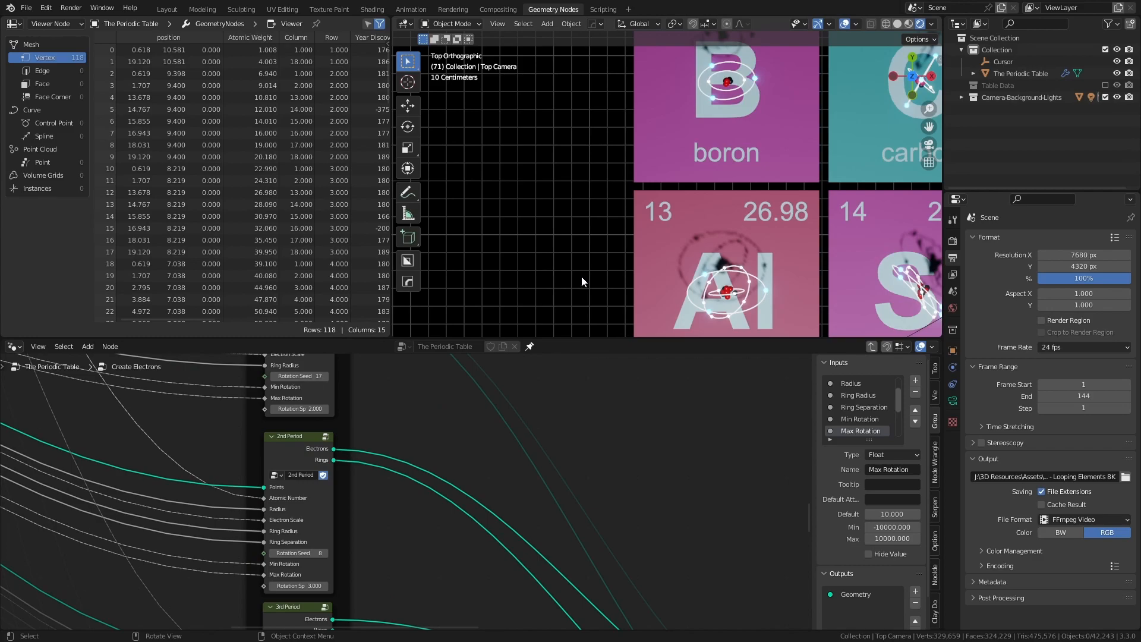
Step: Open the 2nd Period node group inside Create Electrons and look over its node chain
scroll(580, 279, "down", 7)
scroll(576, 280, "up", 4)
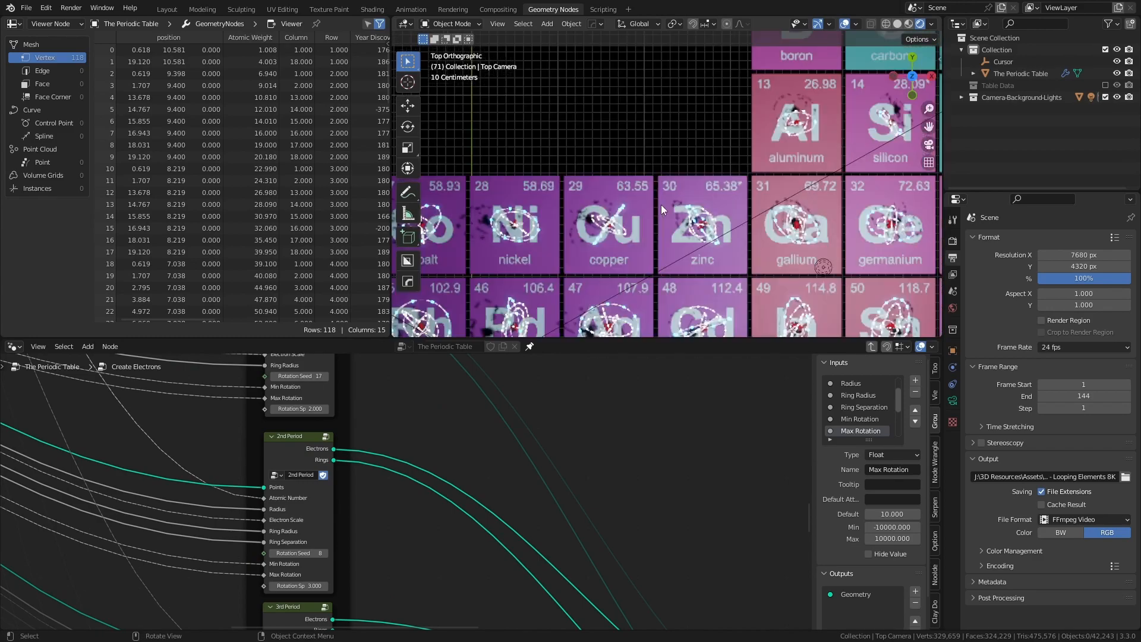
left_click(325, 438)
scroll(437, 458, "down", 3)
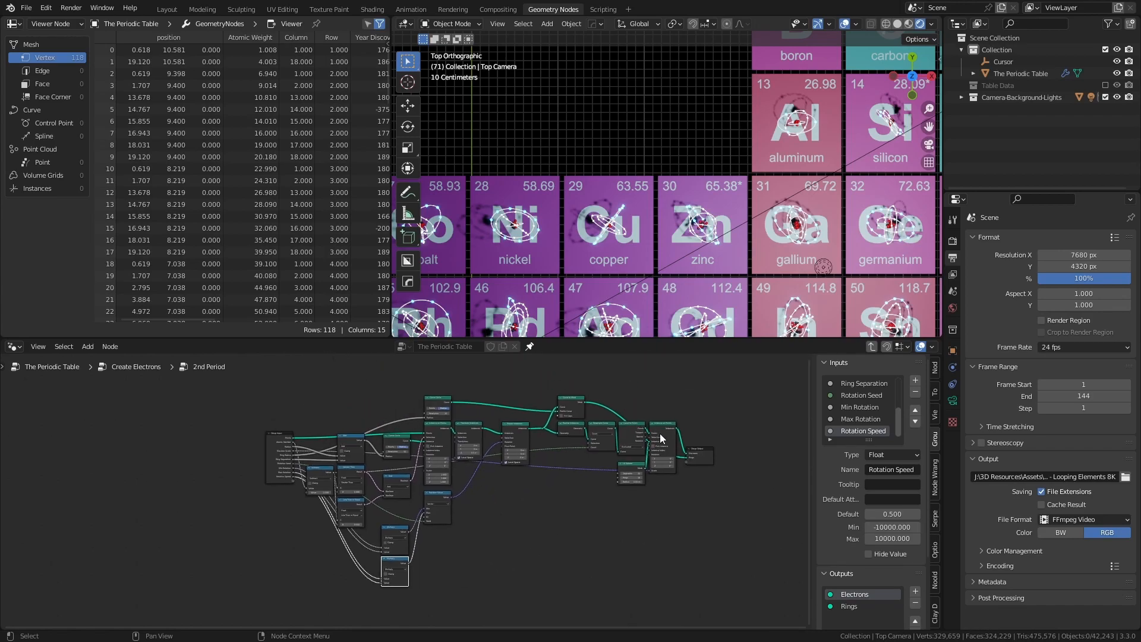
scroll(522, 500, "up", 4)
middle_click_drag(510, 525, 415, 559)
scroll(487, 512, "up", 3)
scroll(471, 545, "down", 3)
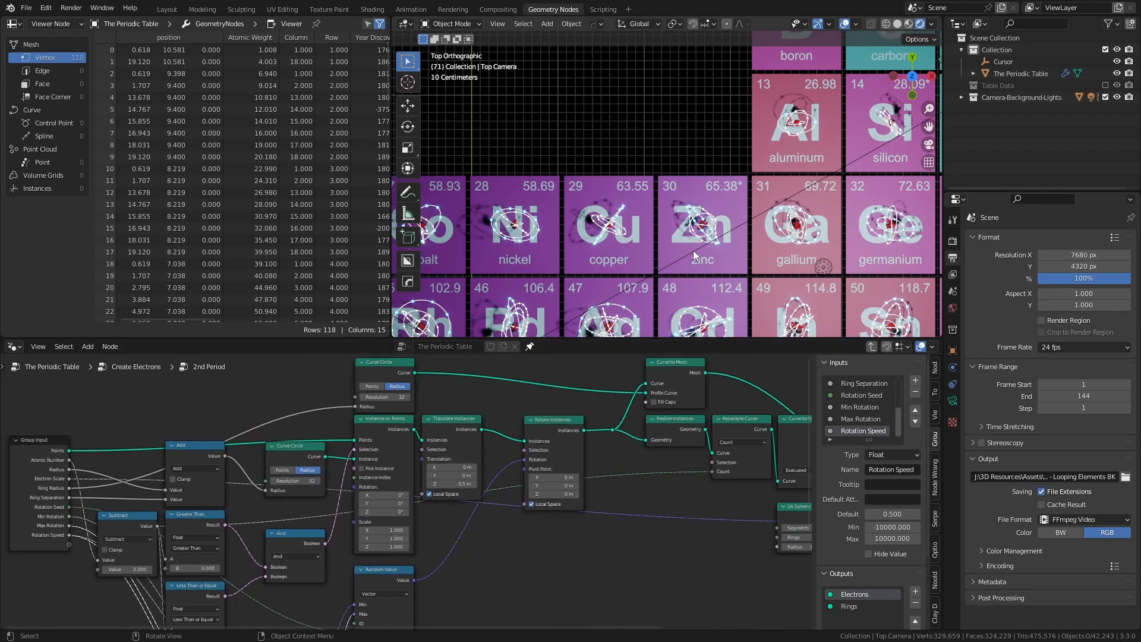
Step: Jump the animation back to frame 1 and frame the copper atom up close
scroll(694, 251, "up", 2)
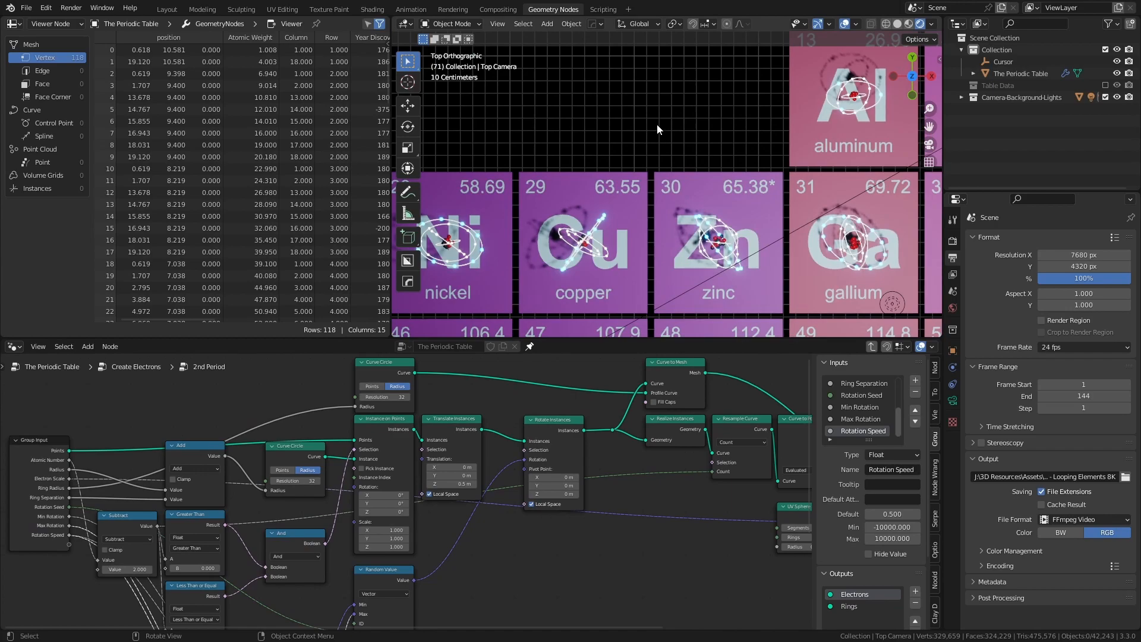
key("shift+Left")
scroll(568, 234, "up", 3)
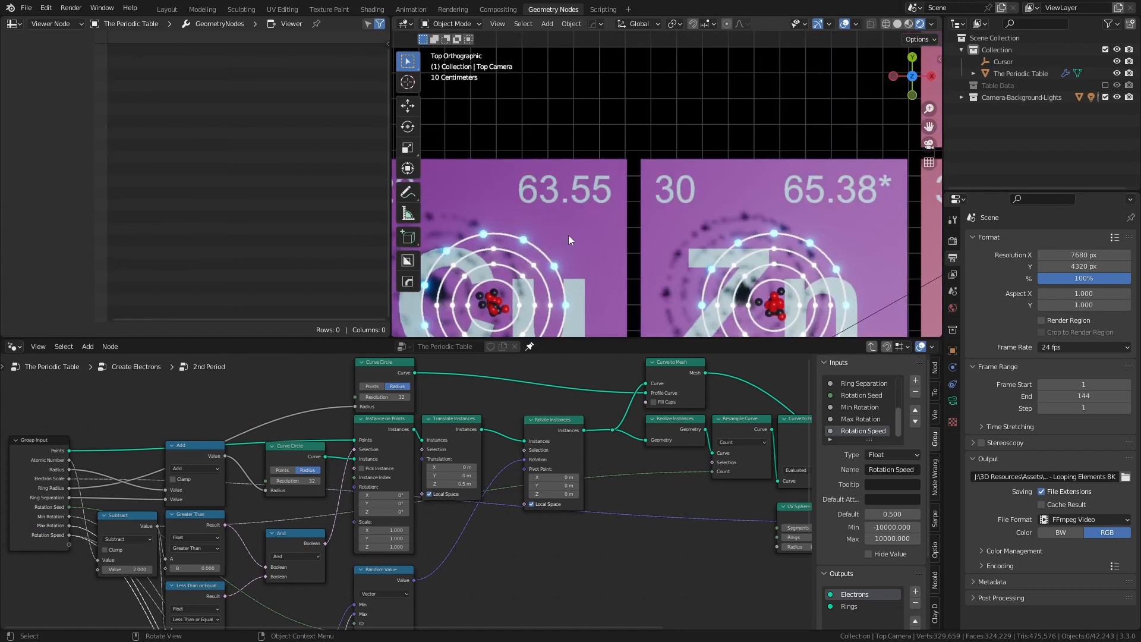
middle_click_drag(572, 245, 668, 162, "shift")
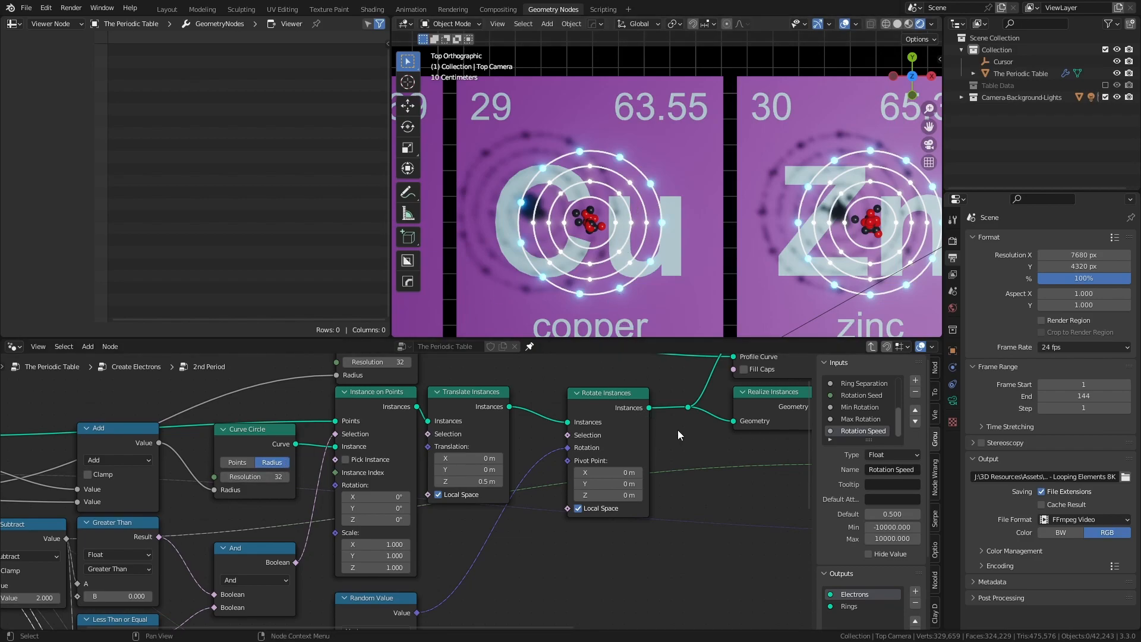
Step: Trace the 2nd Period nodes from Instance on Points to Group Output, and back to the atomic number comparison nodes
middle_click_drag(679, 435, 619, 475)
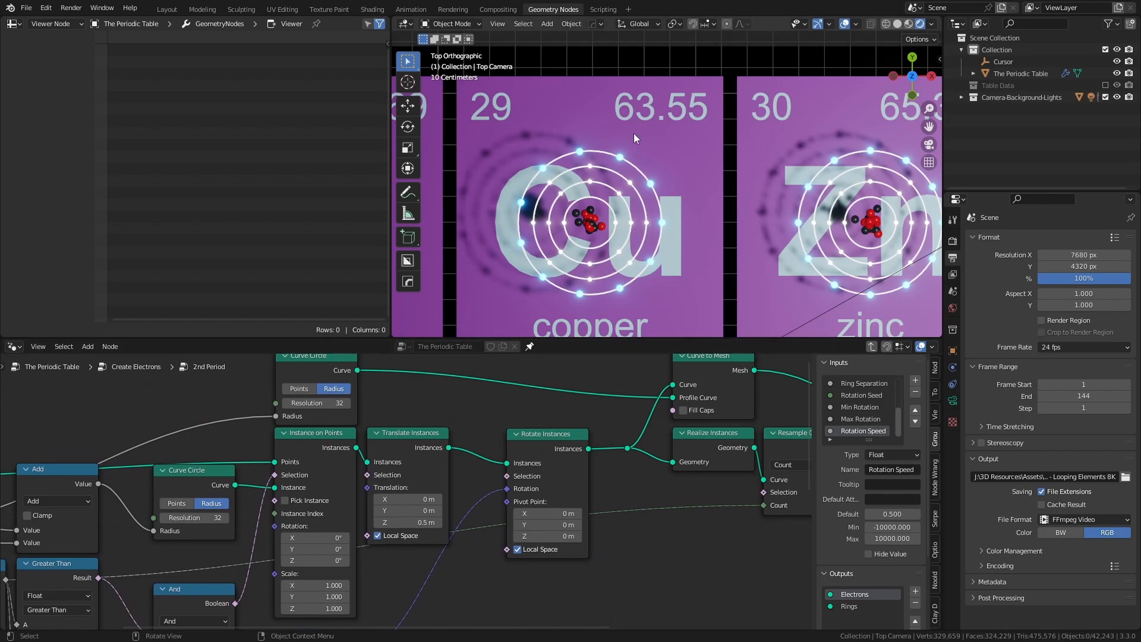
mouse_move(661, 481)
middle_mouse_down()
mouse_move(528, 498)
mouse_move(441, 471)
middle_mouse_up()
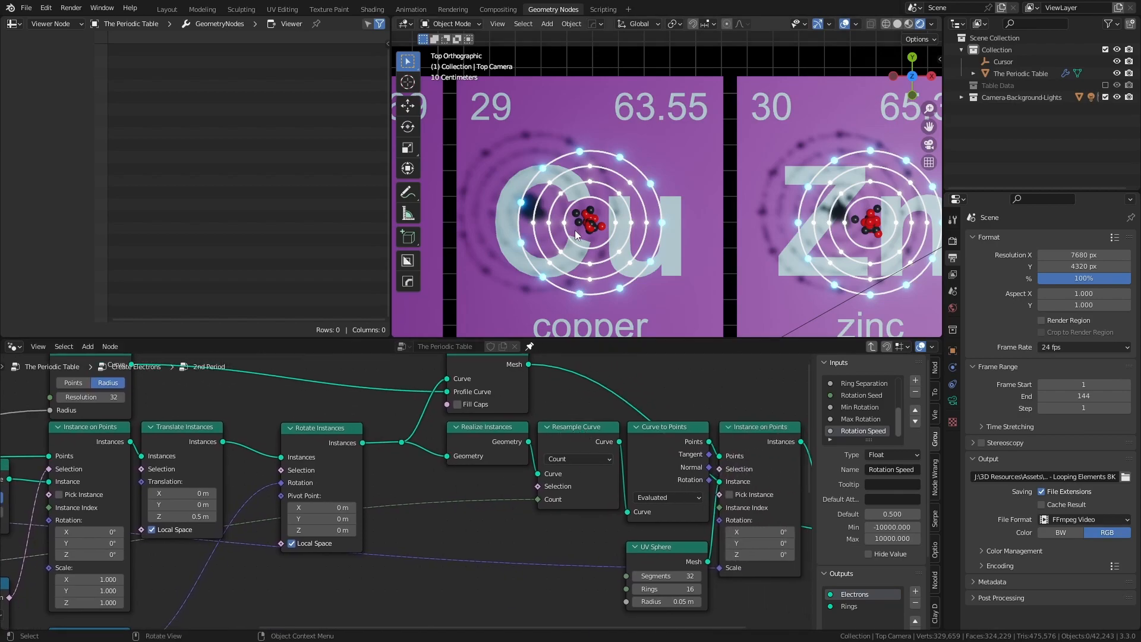
middle_click_drag(651, 459, 497, 439)
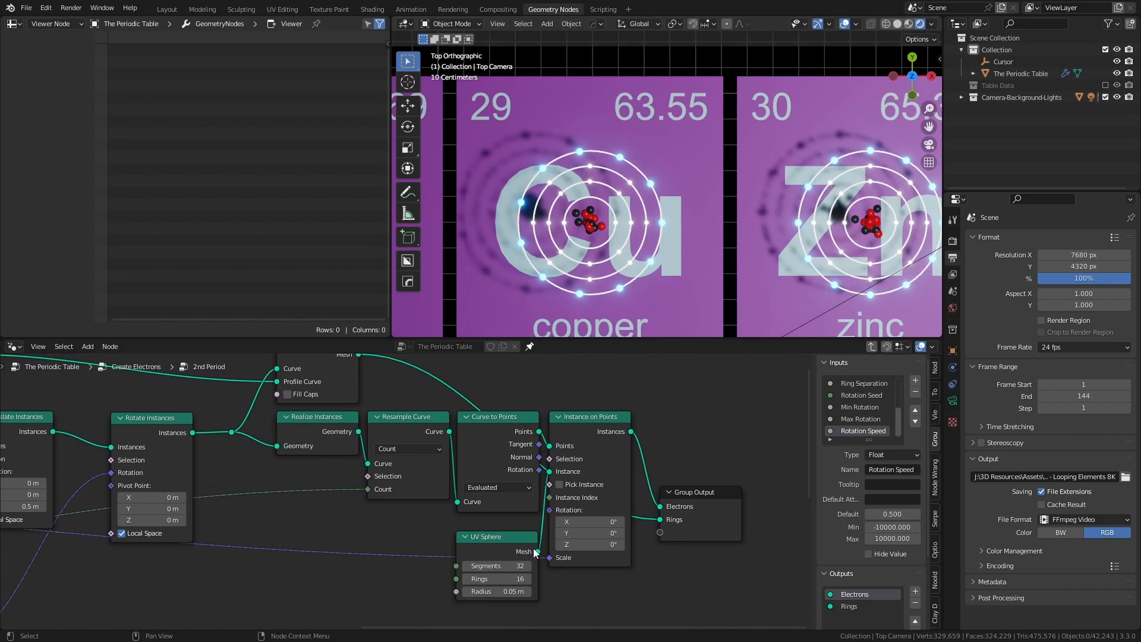
scroll(566, 584, "up", 1)
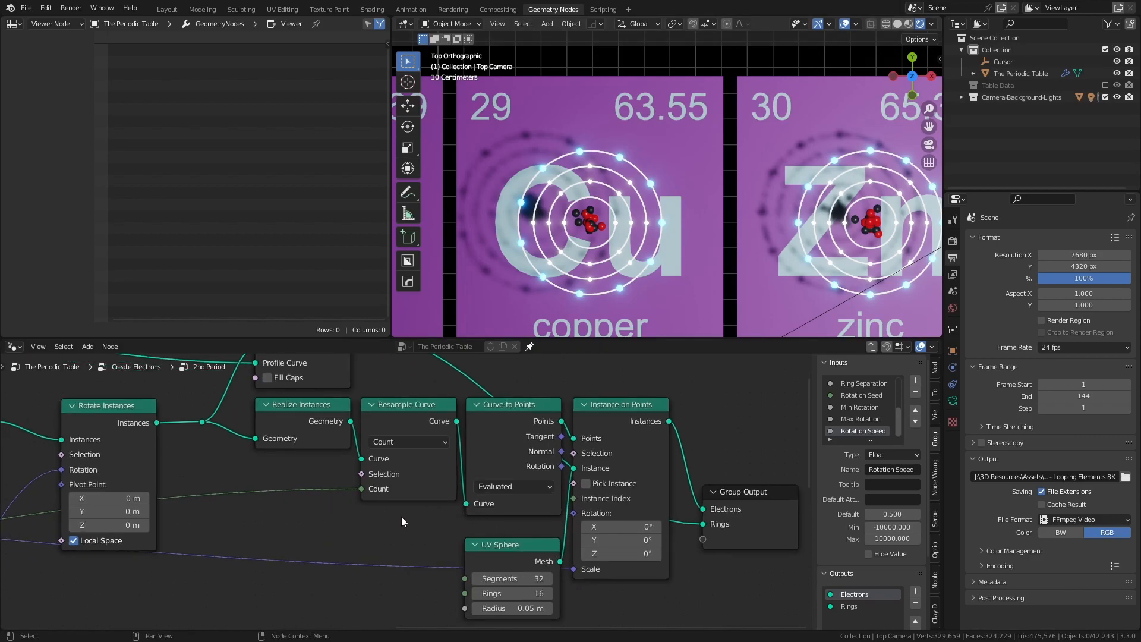
middle_click_drag(351, 494, 514, 460)
scroll(146, 512, "down", 1)
middle_click_drag(144, 509, 493, 447)
middle_click_drag(117, 494, 386, 466)
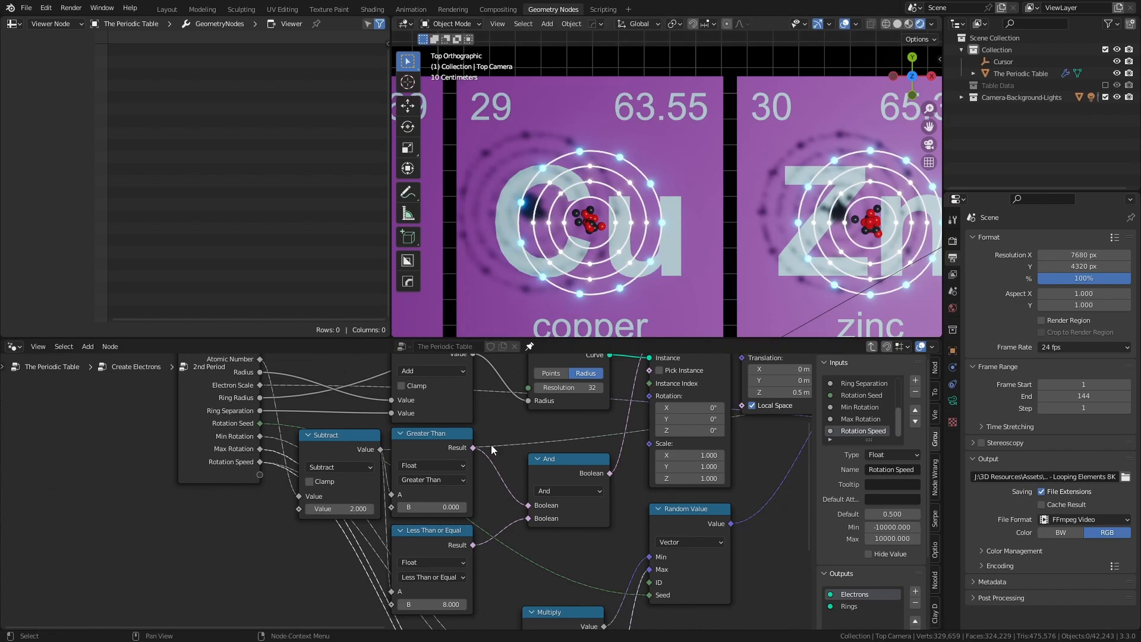
middle_click_drag(488, 369, 486, 396)
scroll(476, 451, "down", 3)
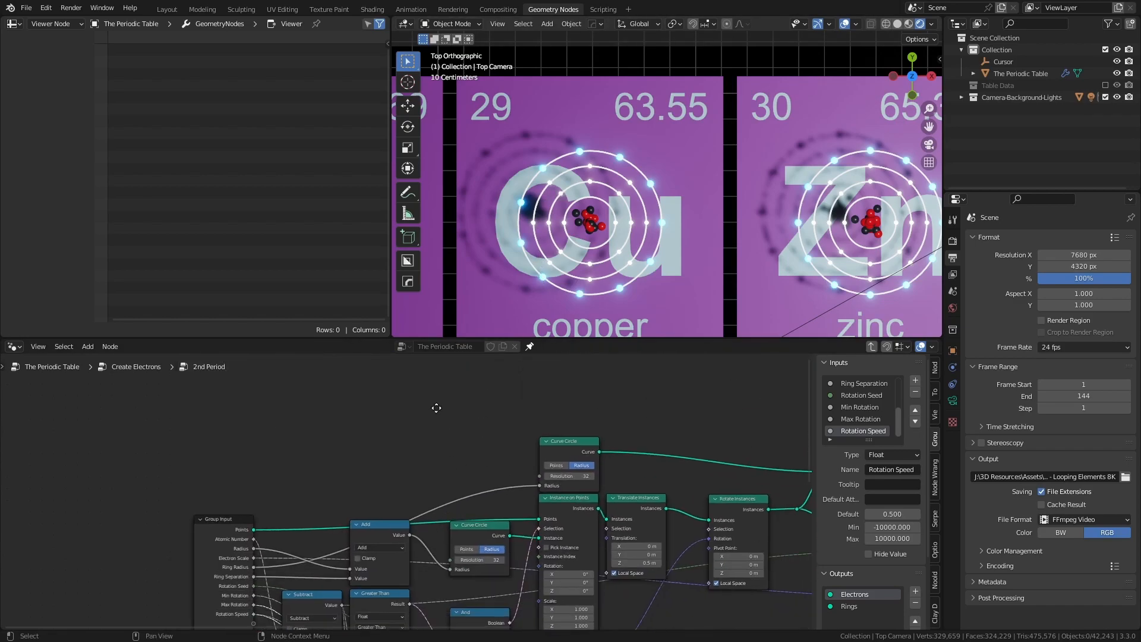
Step: Go back up to Create Electrons and review its Valence Electrons frame and overall layout
left_click(873, 346)
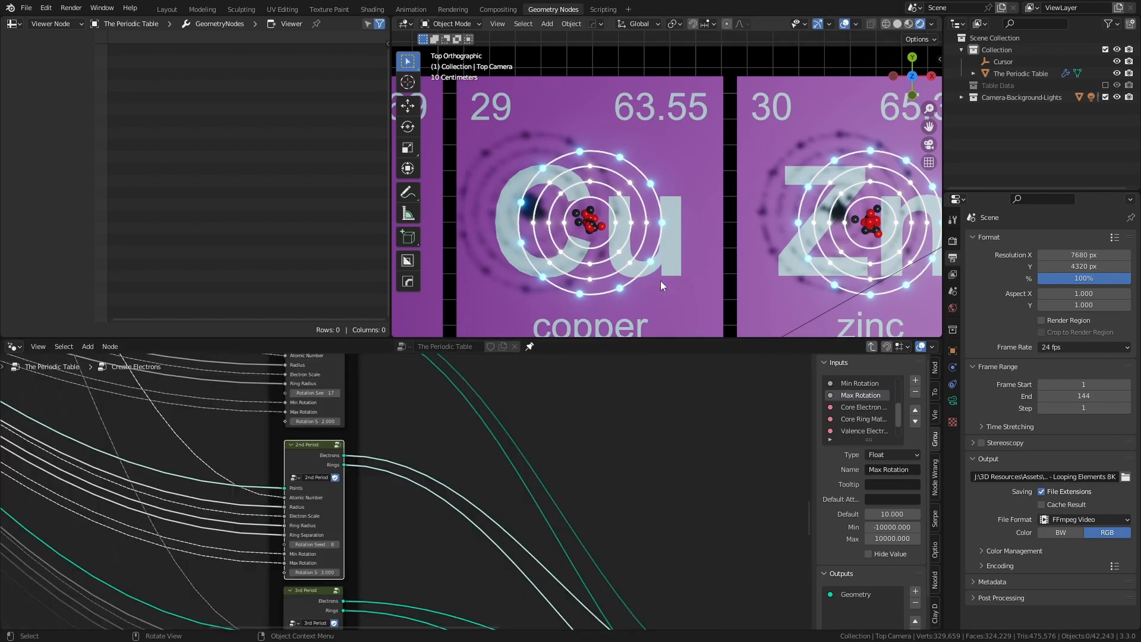
middle_click_drag(404, 438, 504, 558)
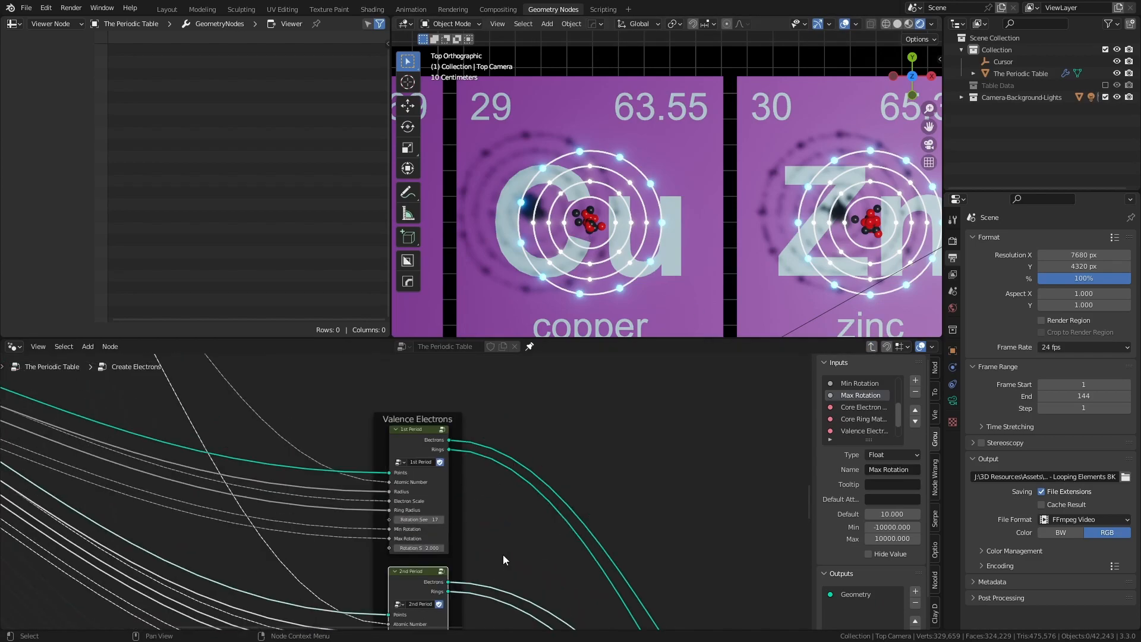
scroll(514, 541, "down", 3)
scroll(530, 465, "down", 6)
middle_click_drag(491, 458, 509, 536)
scroll(509, 536, "down", 3)
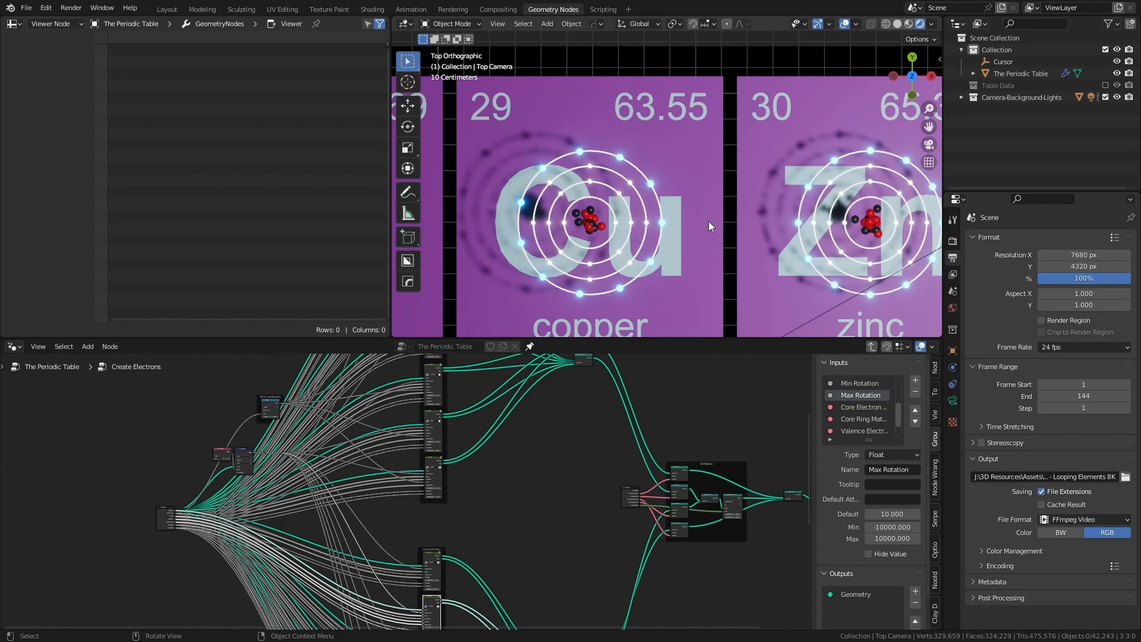
Step: Return to The Periodic Table node tree and examine the Create Atom Nucleus chain through Set Shade Smooth
left_click(872, 348)
scroll(397, 456, "up", 5)
middle_click_drag(403, 392, 402, 477)
scroll(452, 574, "up", 11)
scroll(487, 523, "up", 3)
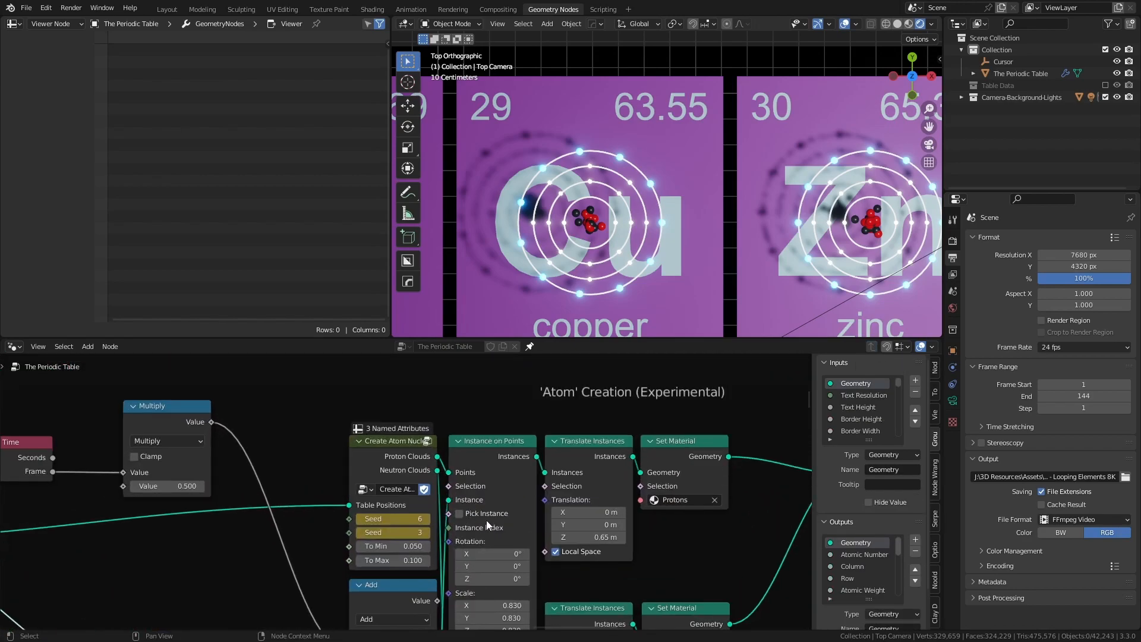
middle_click_drag(489, 524, 414, 434)
scroll(414, 433, "down", 3)
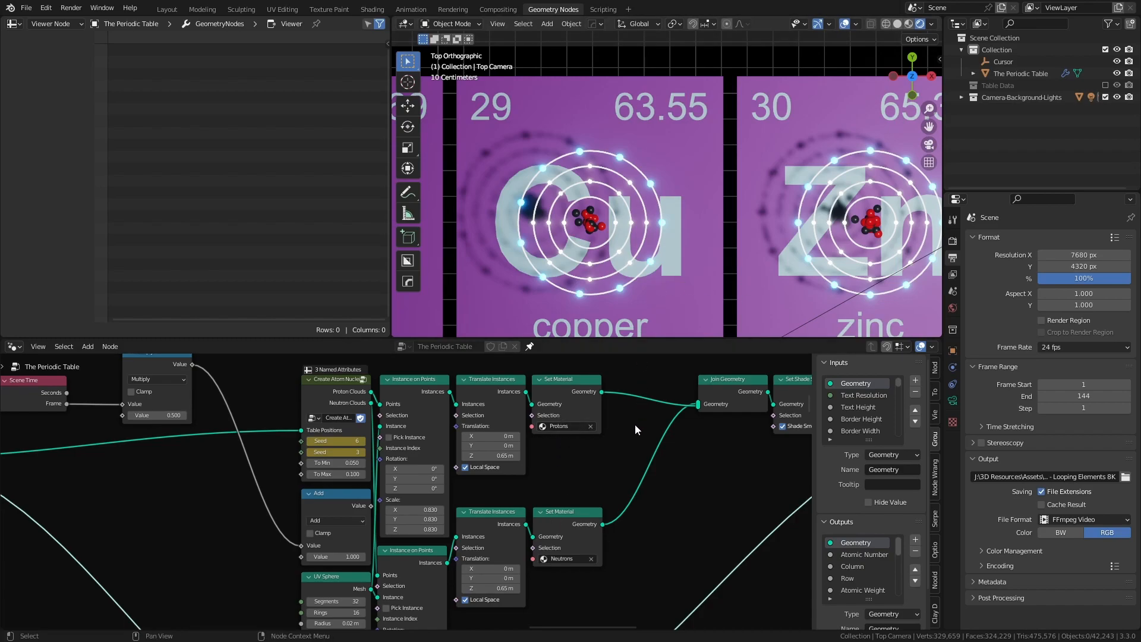
middle_click_drag(601, 441, 538, 473)
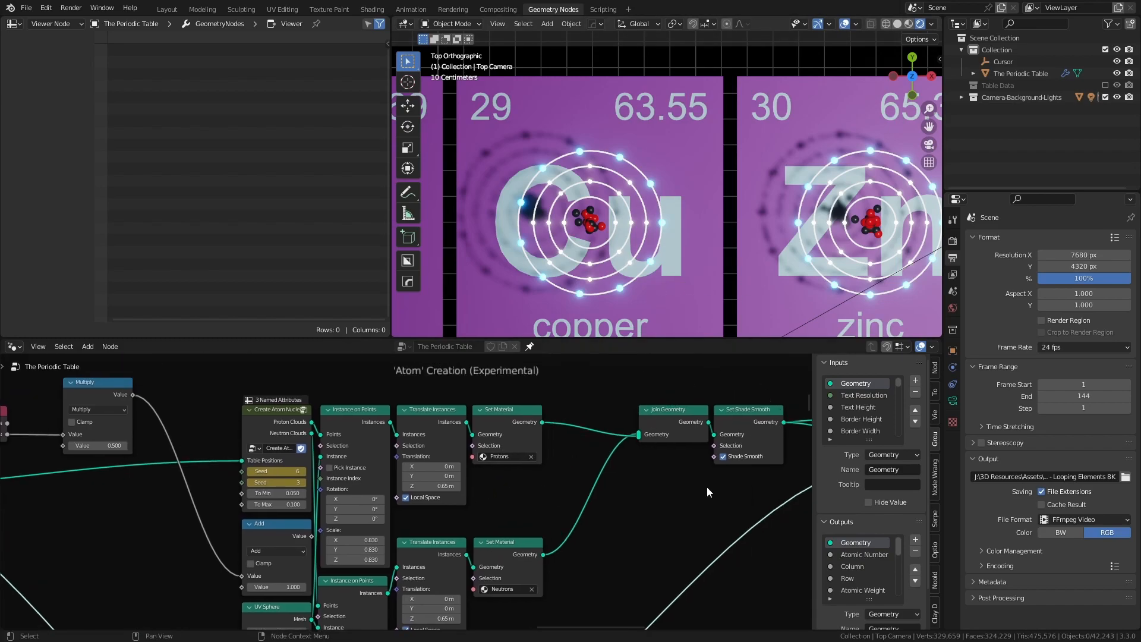
Step: Inspect the copper nucleus up close, and examine the helium tile and its atom
scroll(632, 255, "up", 3)
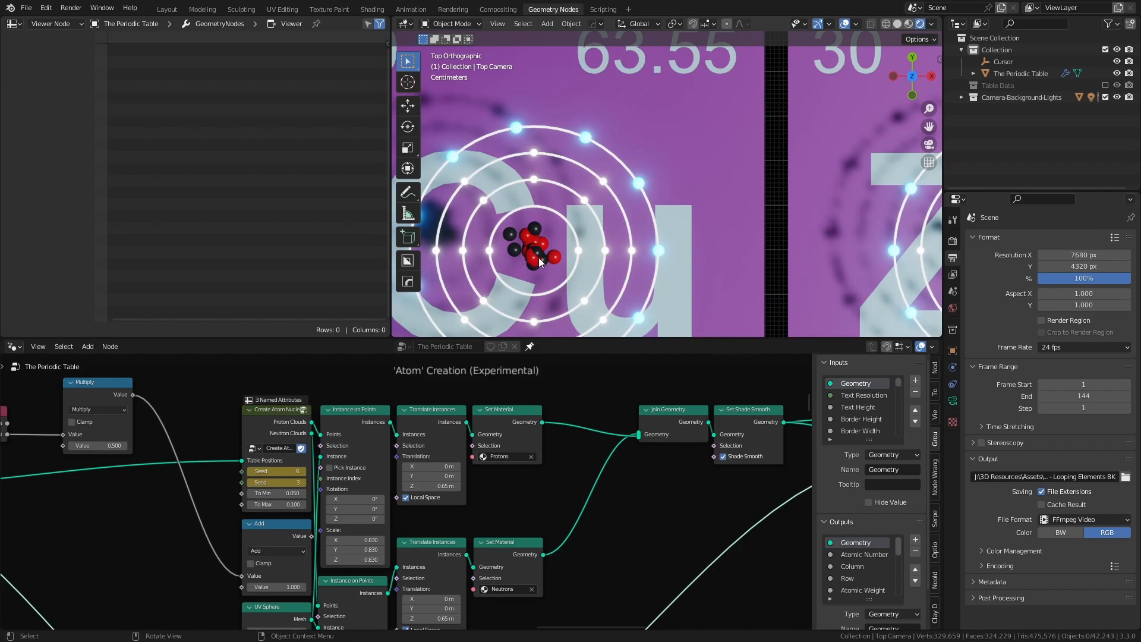
scroll(571, 262, "down", 5)
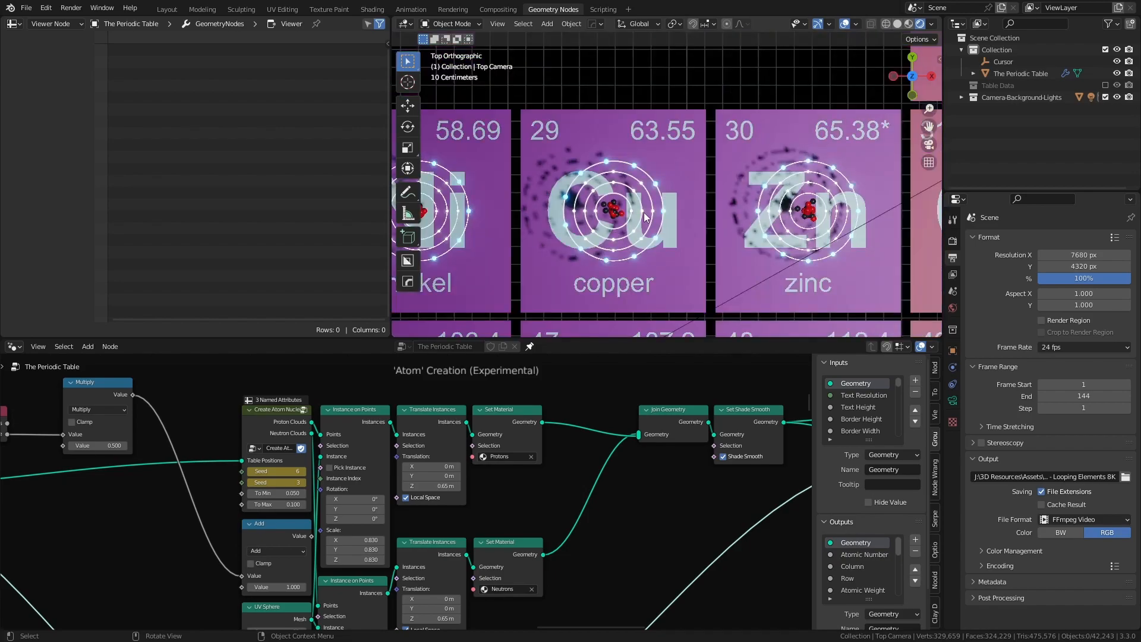
scroll(526, 258, "up", 2)
middle_click_drag(448, 295, 271, 370, "shift")
middle_click_drag(856, 123, 571, 237, "shift")
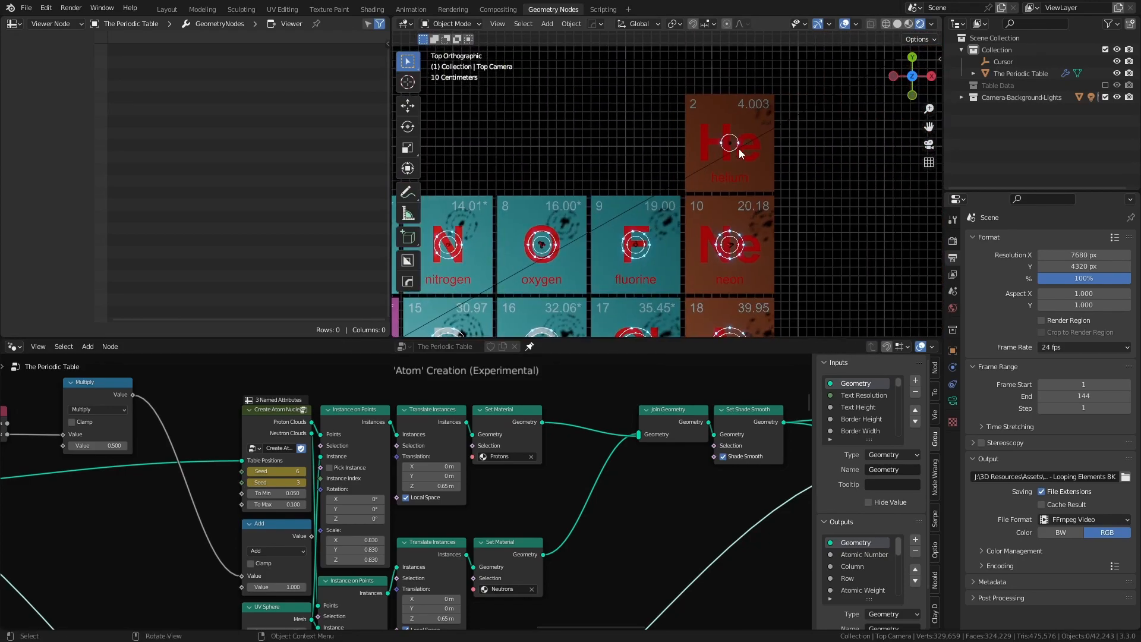
scroll(749, 149, "up", 8)
middle_click_drag(547, 201, 539, 201, "shift")
middle_click_drag(704, 179, 616, 253, "shift")
scroll(778, 108, "down", 3)
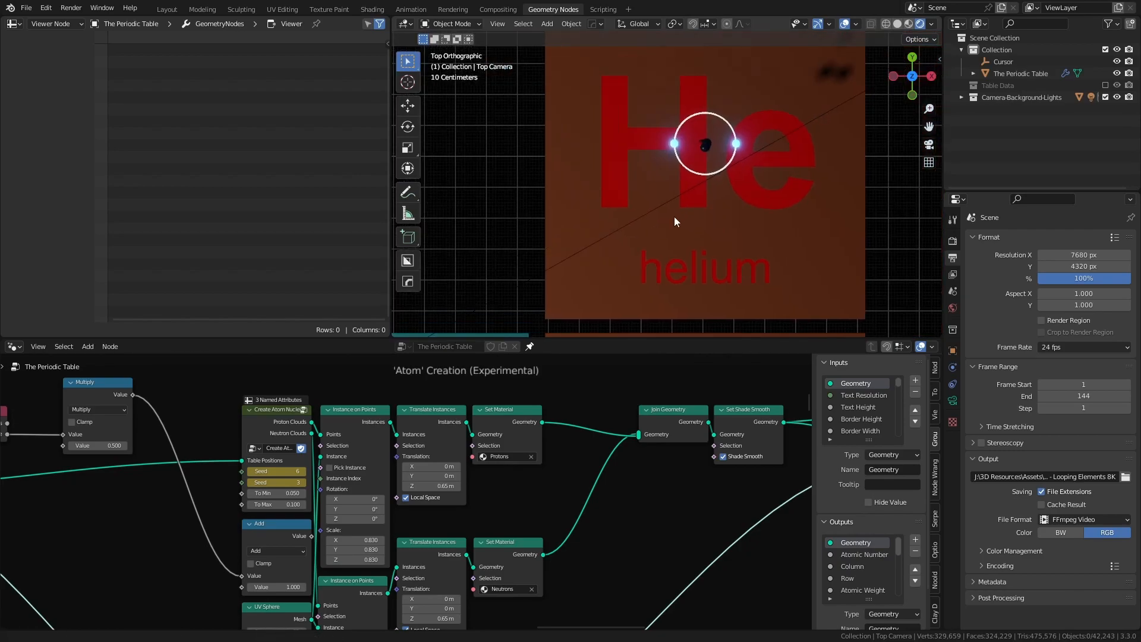
middle_click_drag(678, 213, 667, 223, "shift")
scroll(745, 82, "down", 1)
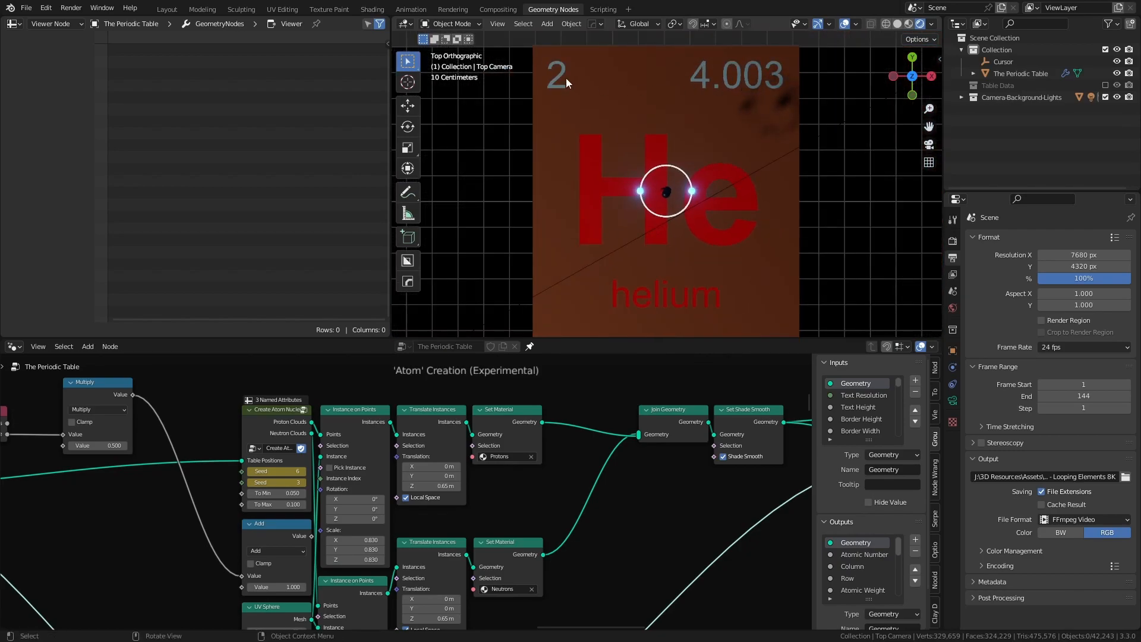
Step: Brighten the World background color to an HSV value of 0.052 to light the helium nucleus
scroll(713, 201, "up", 5)
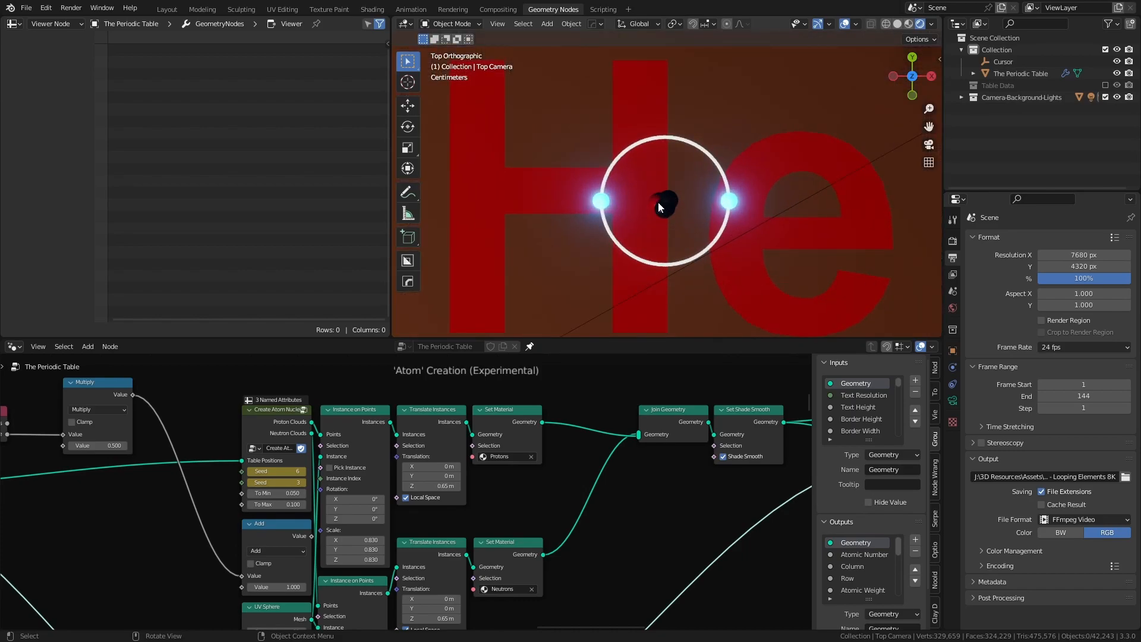
mouse_move(668, 206)
middle_mouse_down()
mouse_move(622, 116)
mouse_move(675, 93)
mouse_move(674, 41)
mouse_move(675, 337)
mouse_move(654, 220)
middle_mouse_up()
left_click(952, 308)
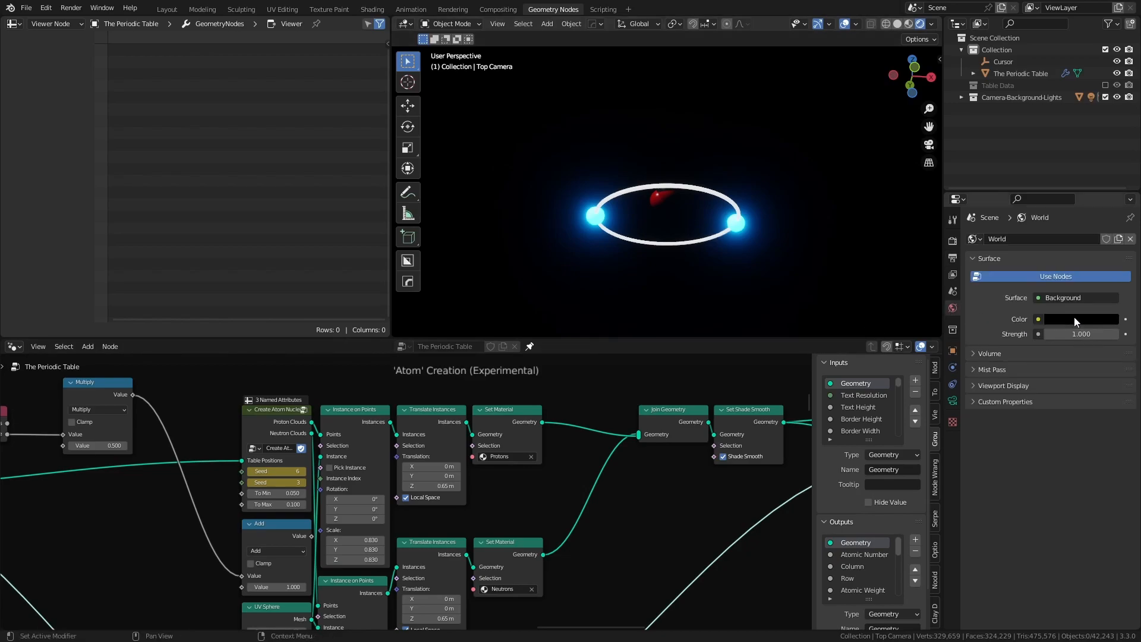
left_click(1071, 315)
left_click(1111, 211)
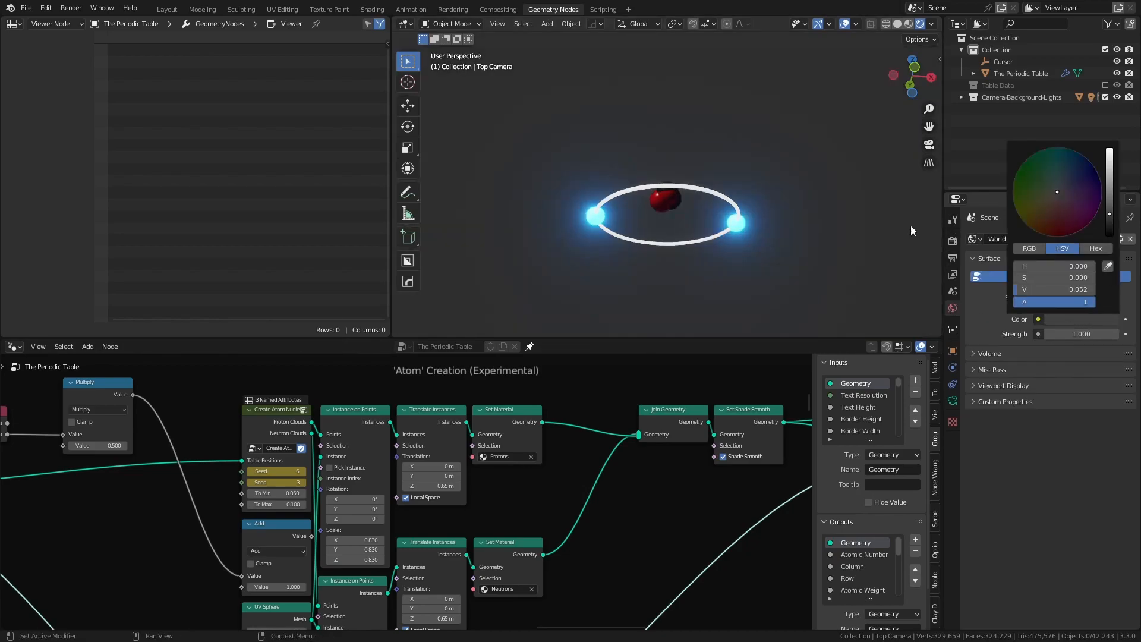
middle_click_drag(689, 196, 657, 216)
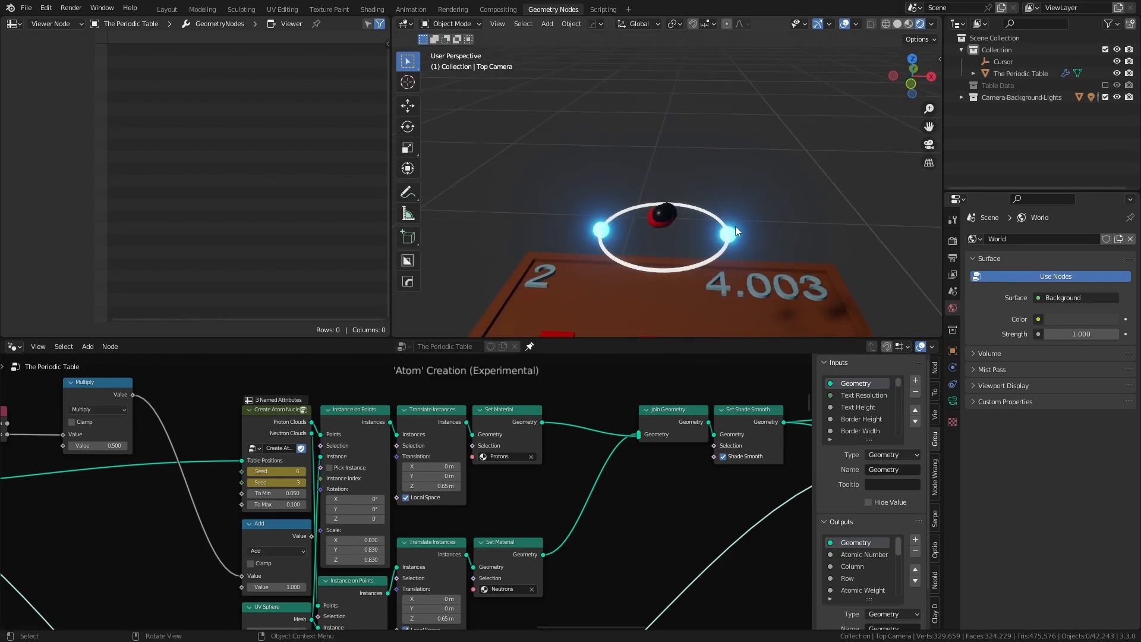
Step: From the top view, examine the fluorine atom's nucleus and electron rings, its tile numbers, and the neighbouring oxygen and neon tiles
key("KP_7")
scroll(671, 234, "down", 4)
scroll(671, 234, "down", 4)
middle_click_drag(643, 249, 798, 74, "shift")
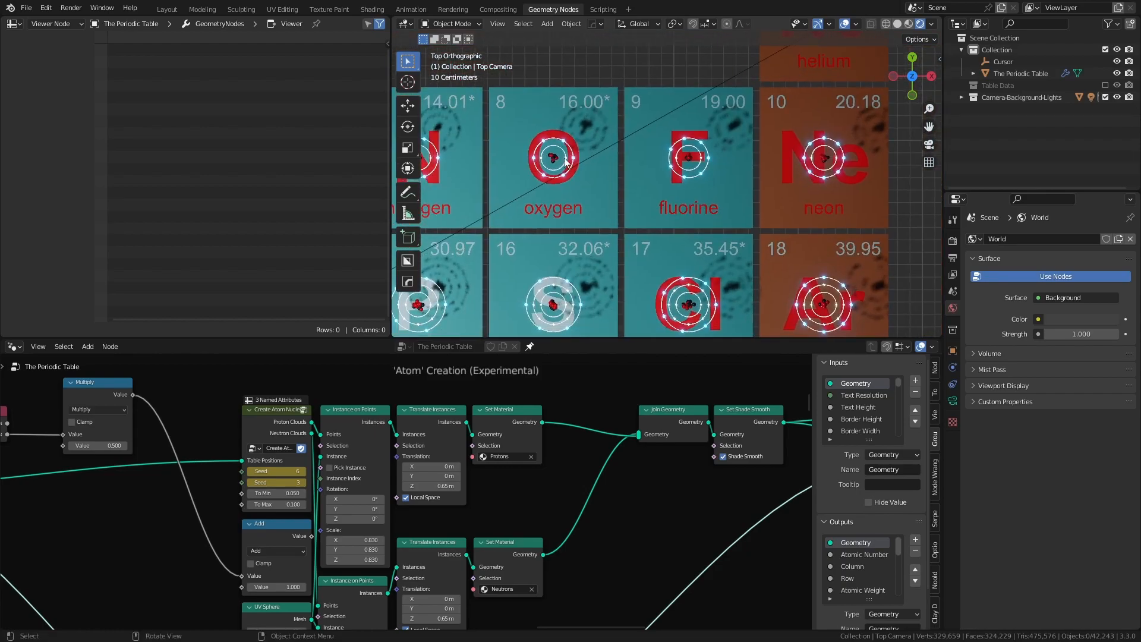
scroll(683, 156, "up", 4)
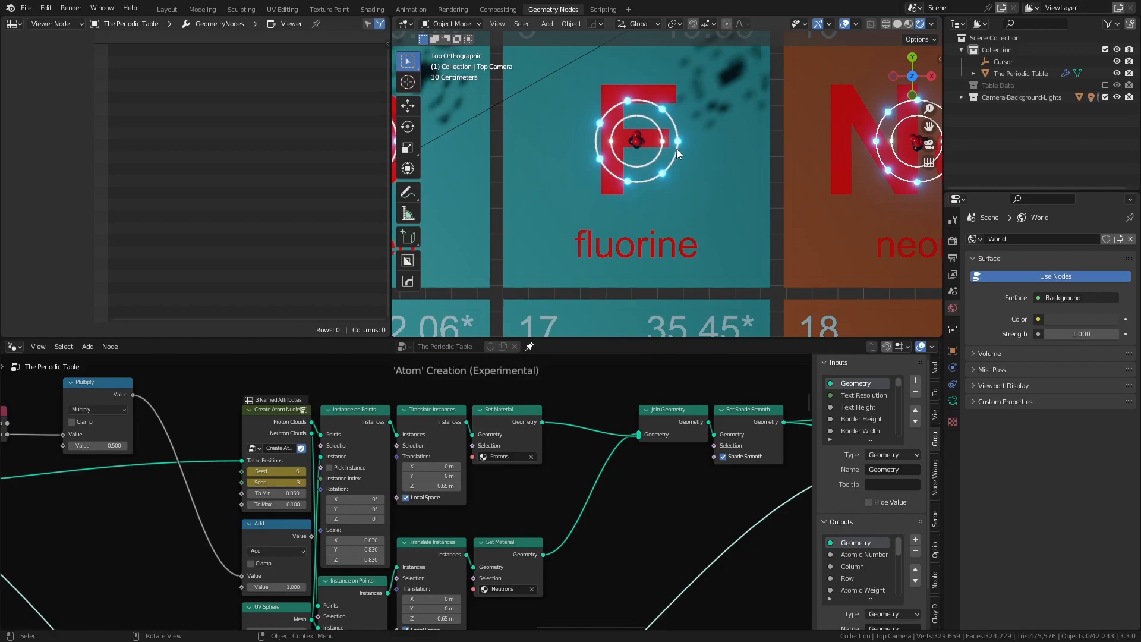
scroll(672, 147, "up", 3)
middle_click_drag(661, 129, 686, 189, "shift")
scroll(687, 189, "up", 2)
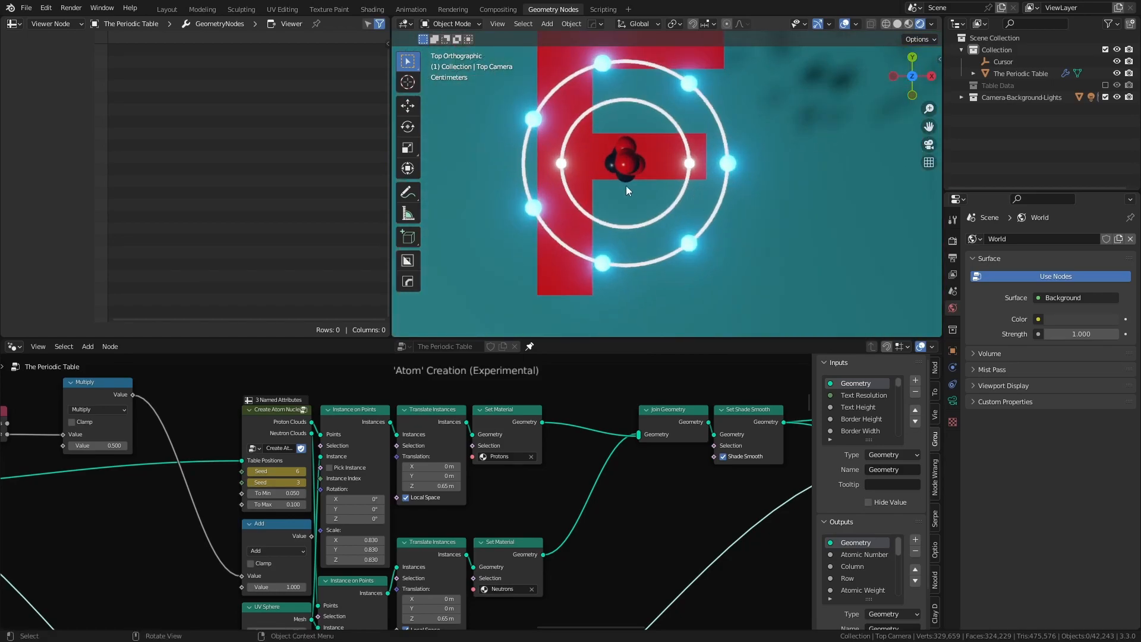
scroll(644, 204, "down", 3)
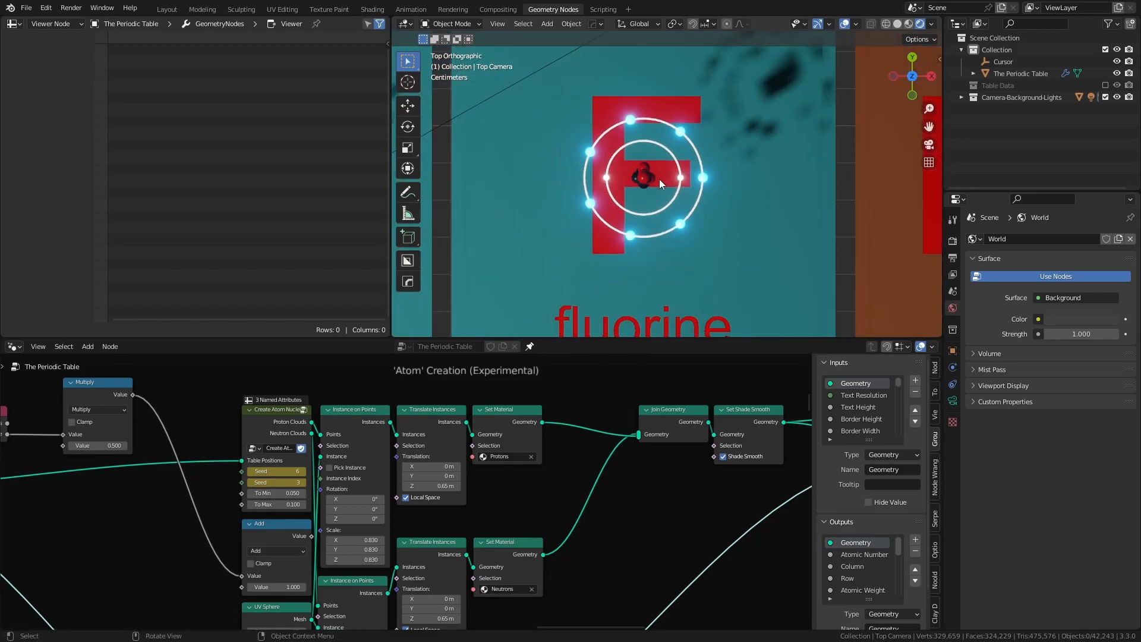
scroll(662, 177, "down", 2)
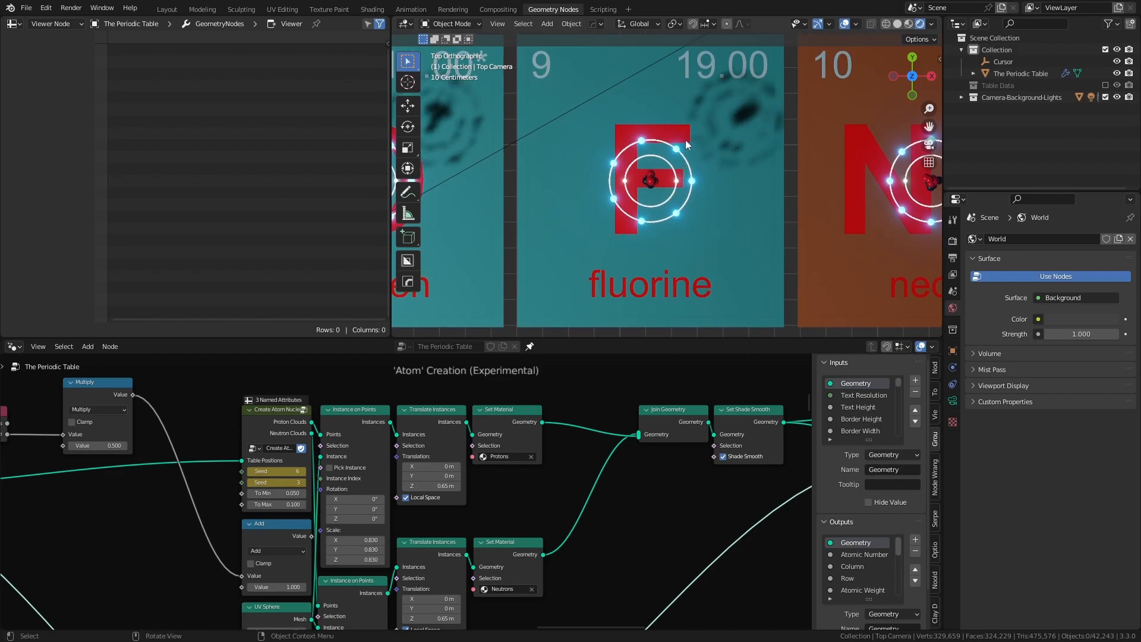
middle_click_drag(684, 142, 680, 179, "shift")
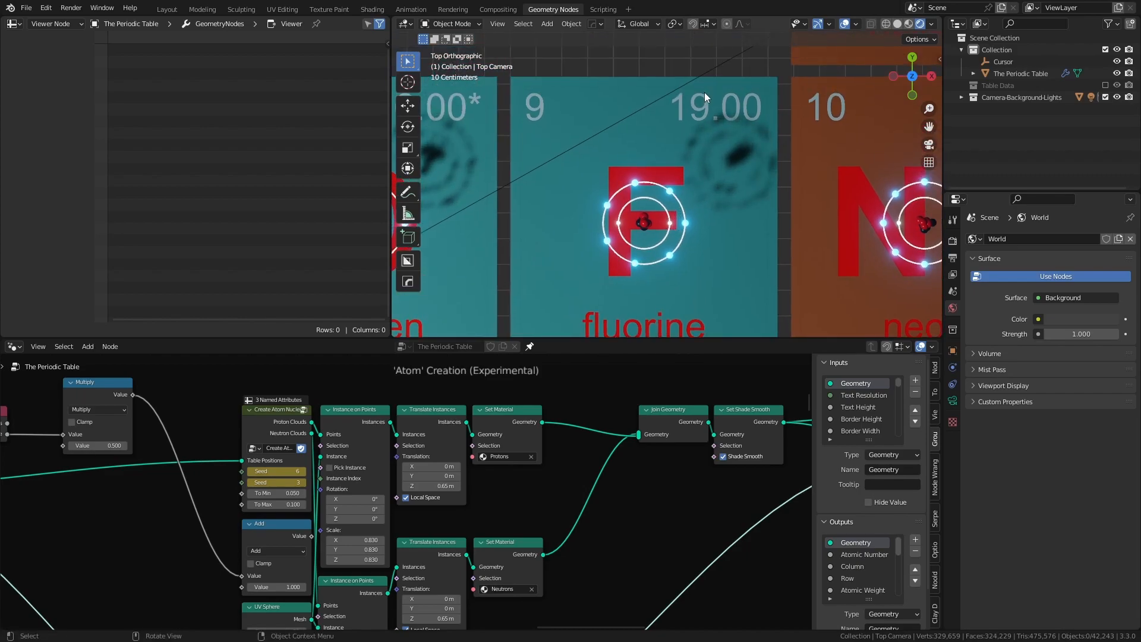
scroll(541, 151, "down", 5)
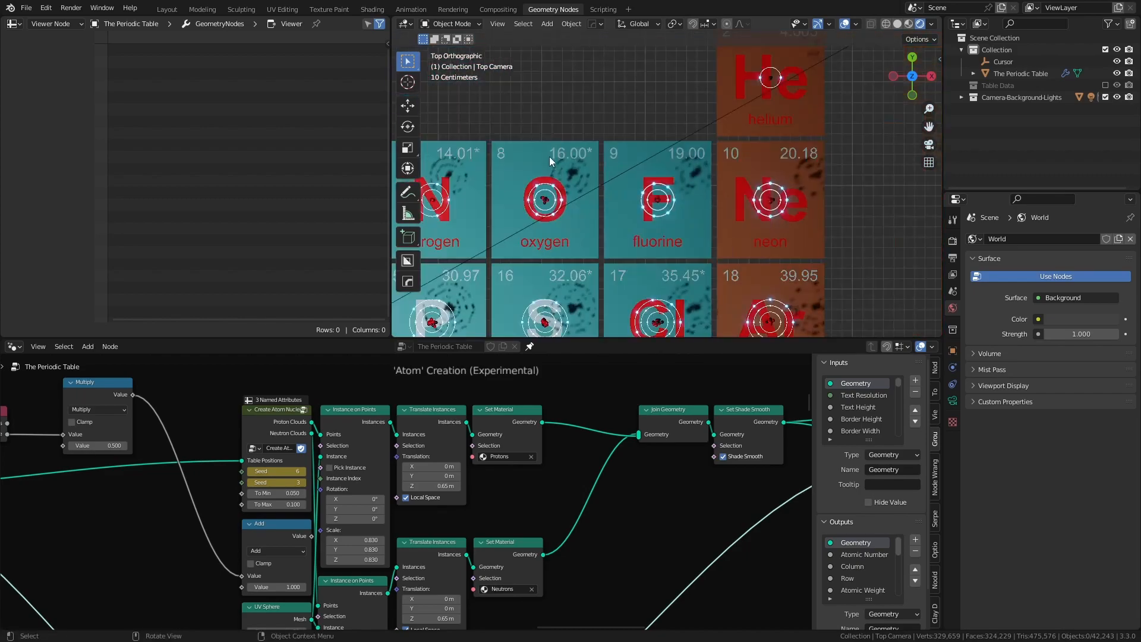
scroll(672, 158, "up", 4)
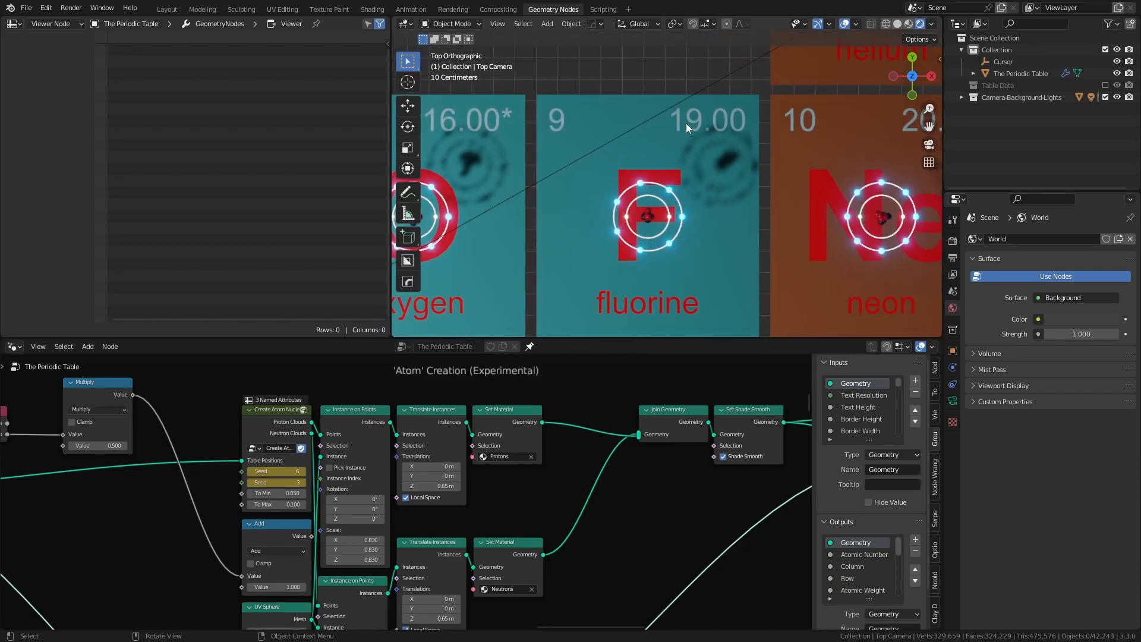
Step: Enter the Create Atom Nuclei group, survey Curve Line, Instance on Points and the Protons frame, and compare with the fluorine nucleus
scroll(301, 380, "up", 4)
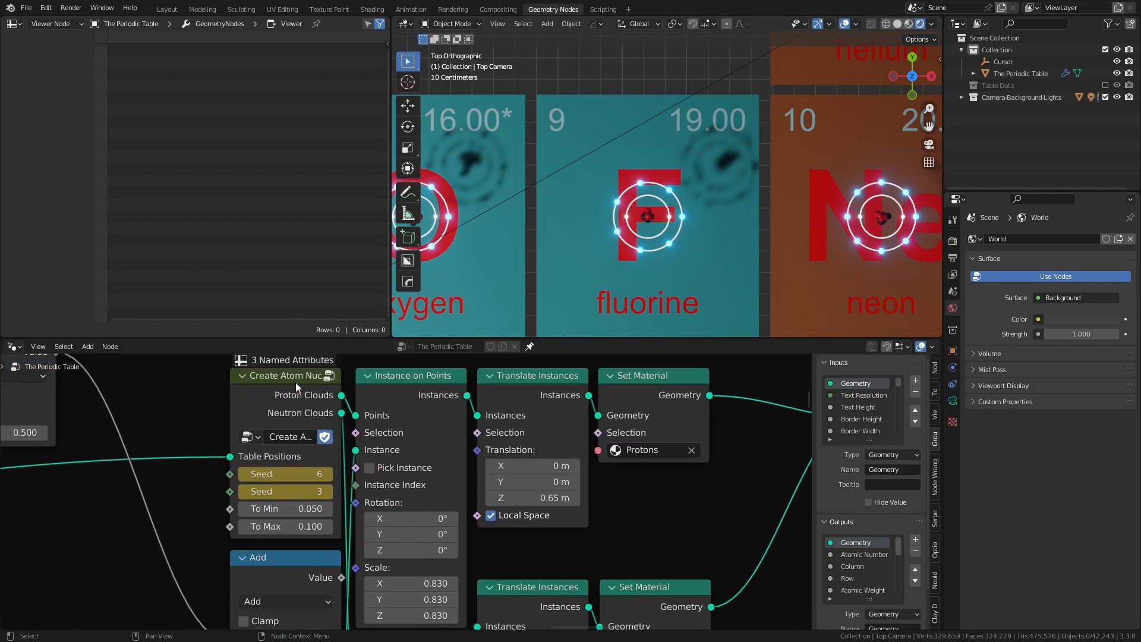
left_click(328, 377)
middle_click_drag(306, 469, 497, 563)
scroll(394, 523, "down", 6)
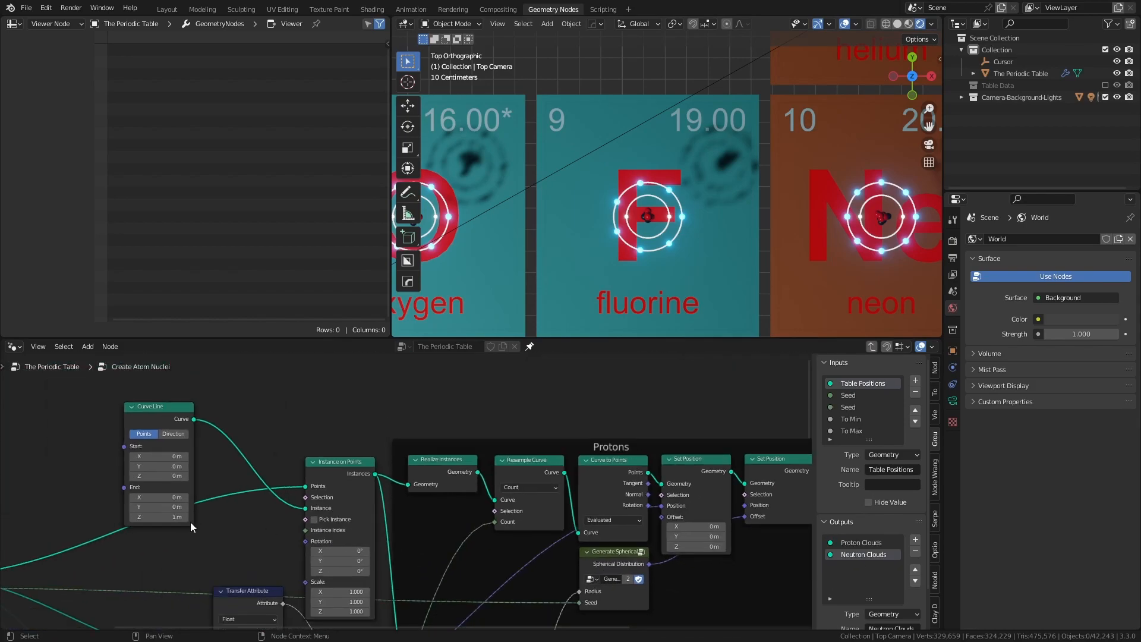
middle_click_drag(190, 523, 526, 405)
middle_click_drag(444, 442, 158, 527)
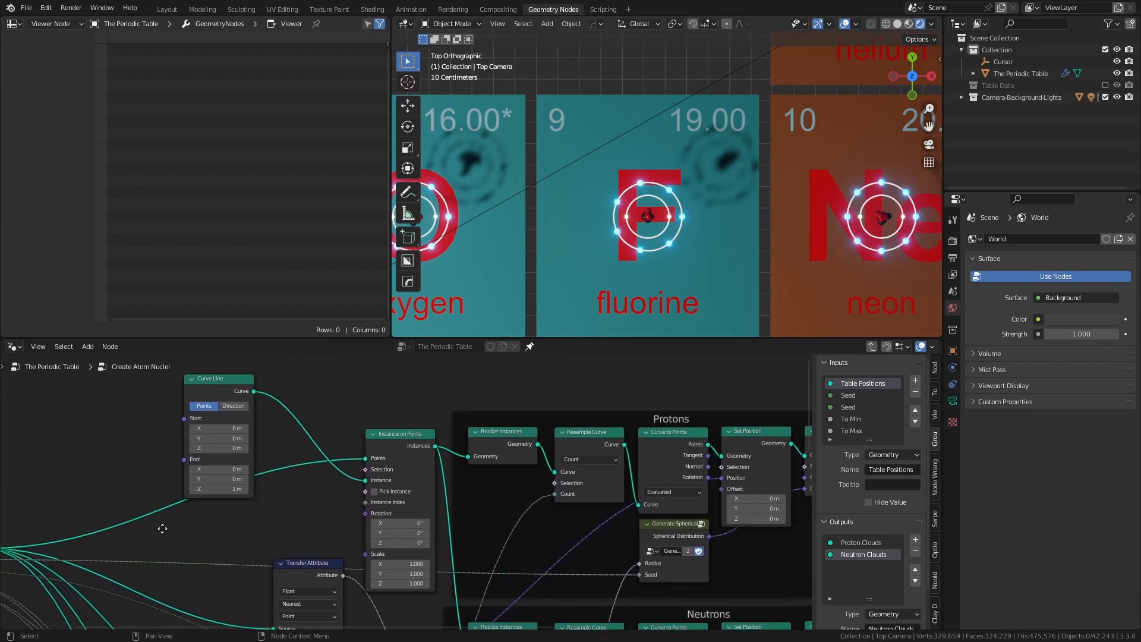
middle_click_drag(506, 518, 372, 506)
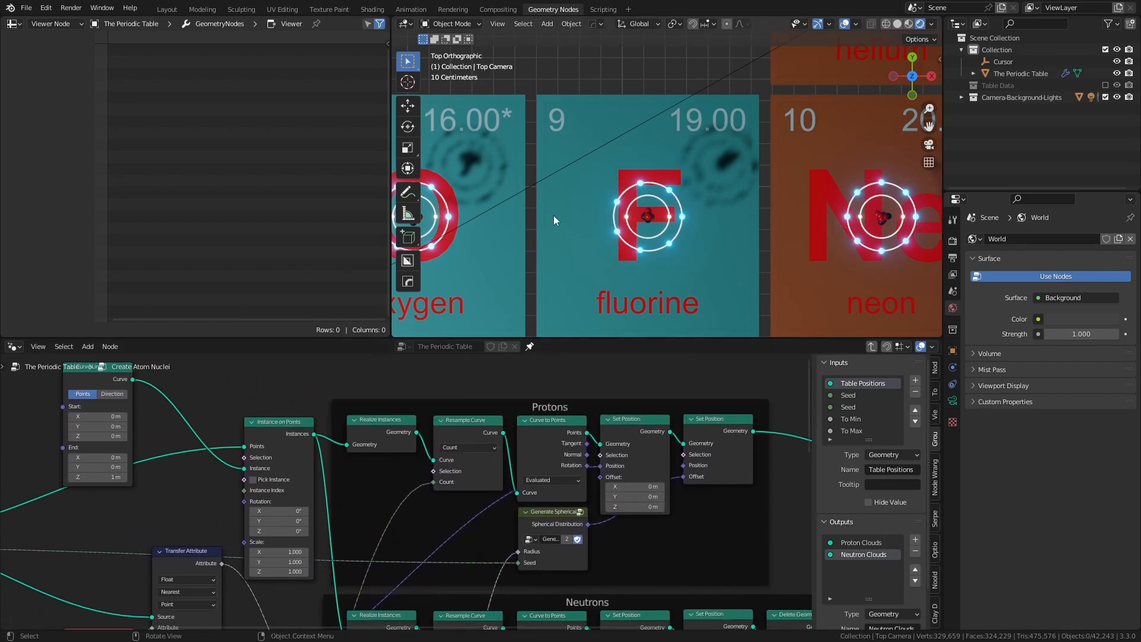
scroll(654, 213, "up", 3)
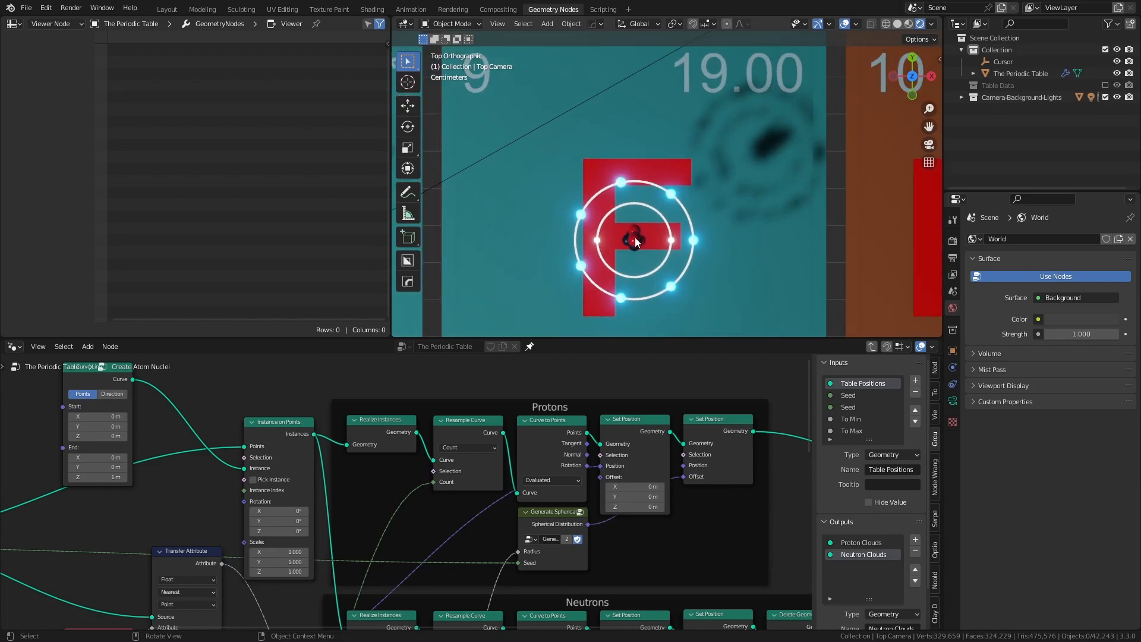
scroll(634, 240, "down", 1)
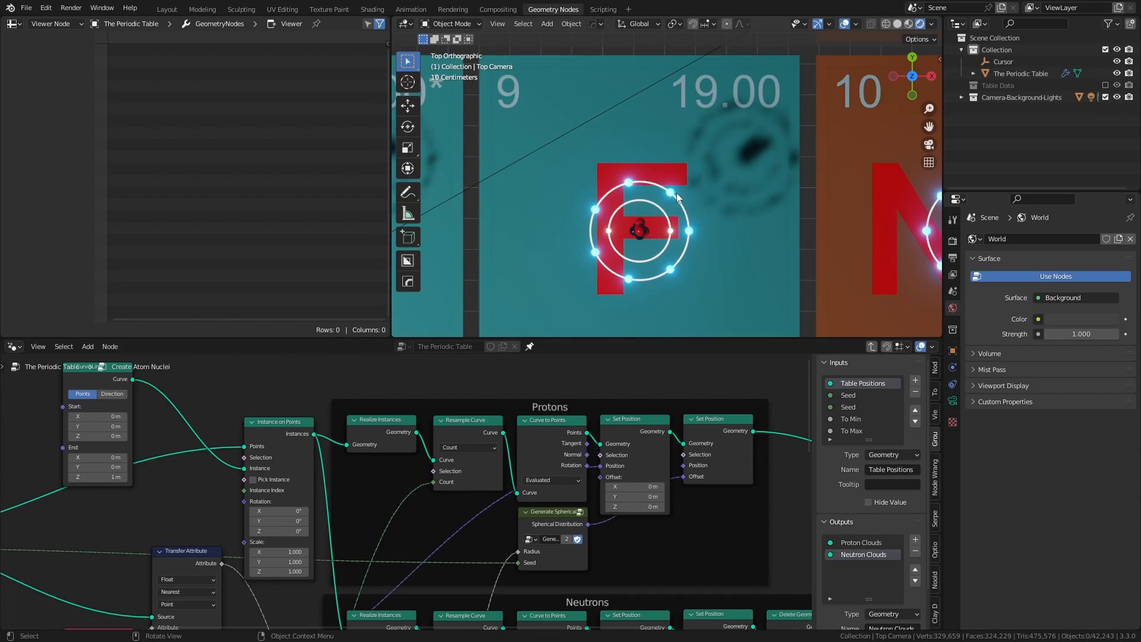
scroll(678, 191, "down", 1)
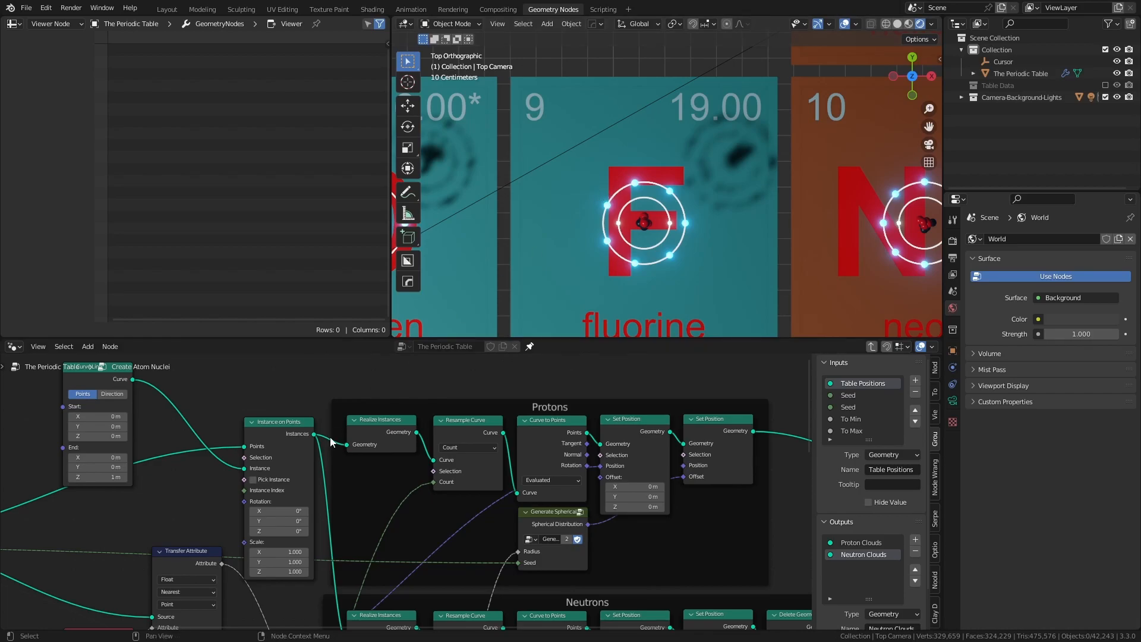
Step: Nudge the Instance on Points node that feeds the Protons and Neutrons frames slightly upward
middle_click_drag(218, 425, 309, 438)
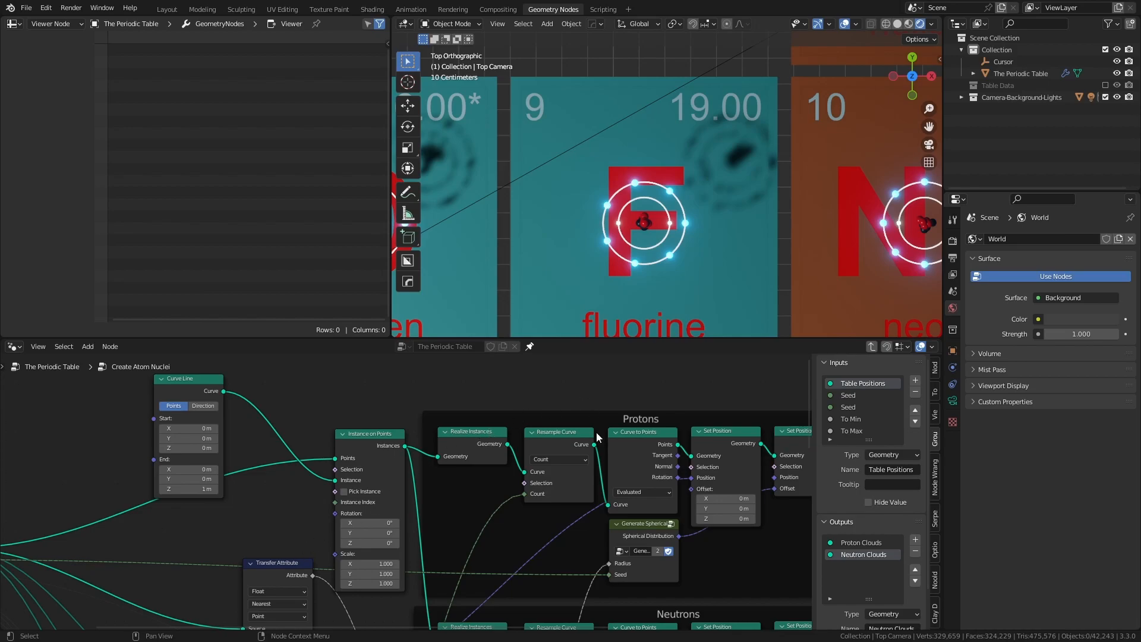
scroll(376, 448, "up", 1)
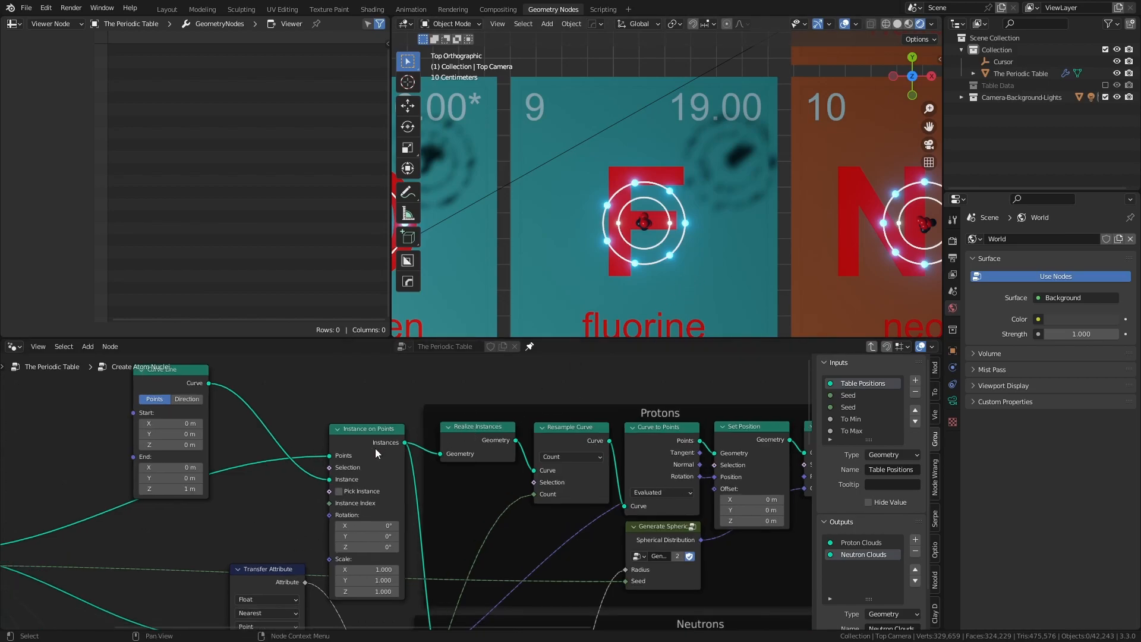
left_click_drag(365, 441, 362, 423)
scroll(273, 501, "down", 2)
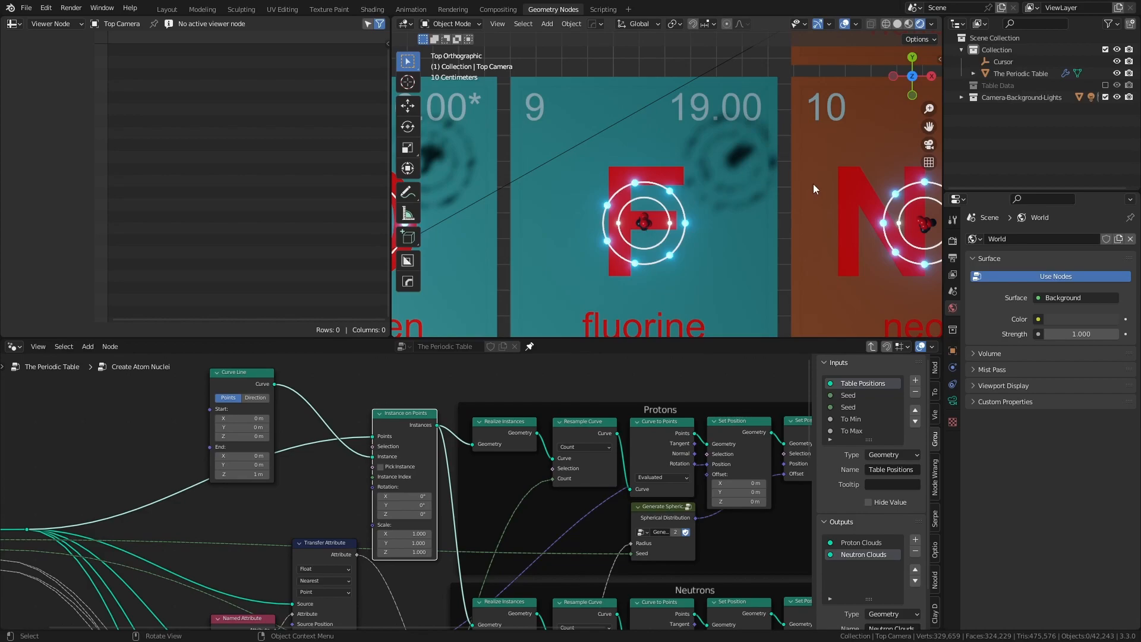
Step: Inspect fluorine's nucleus, examine Realize Instances and Resample Curve in the Protons frame, and trace the Count input to the atomic number attribute
scroll(796, 166, "down", 3)
scroll(652, 223, "up", 3)
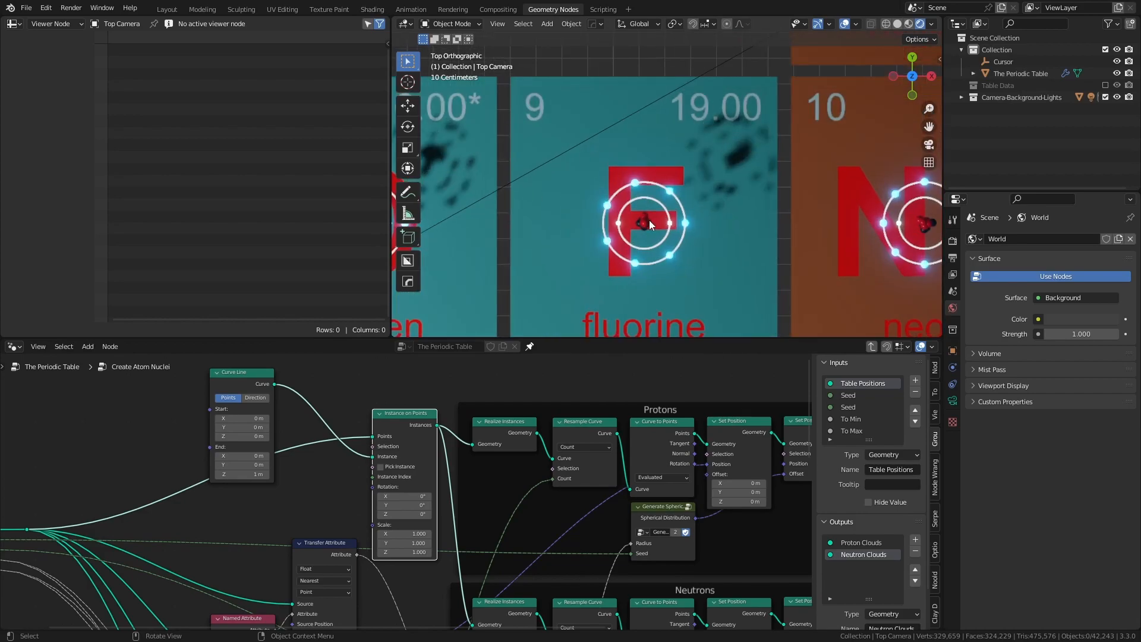
scroll(653, 224, "up", 2)
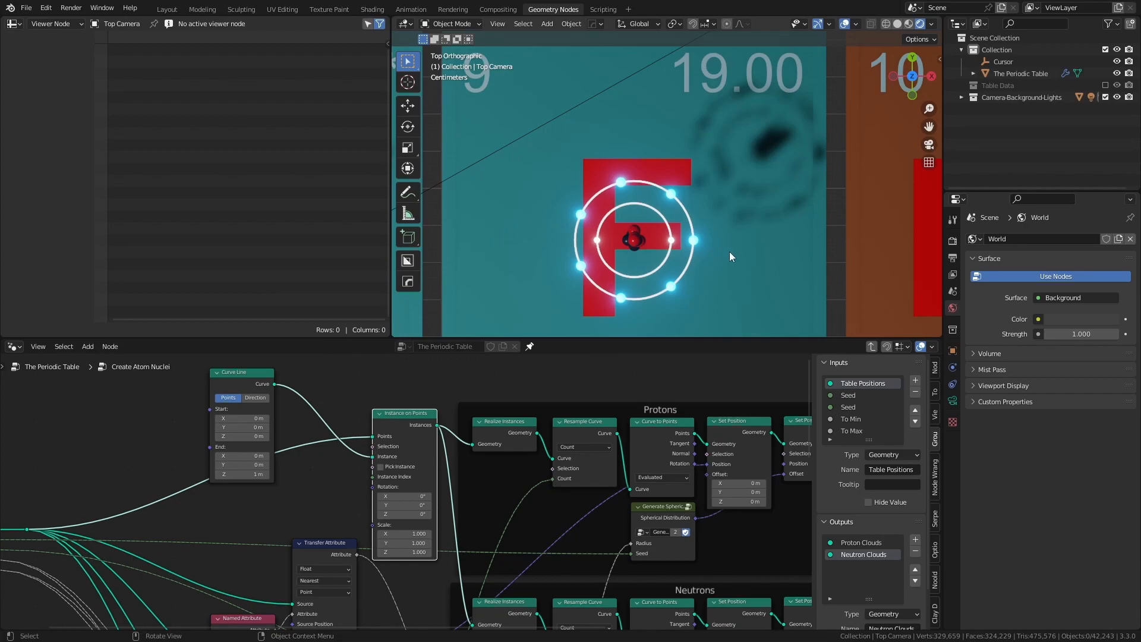
scroll(549, 463, "up", 2)
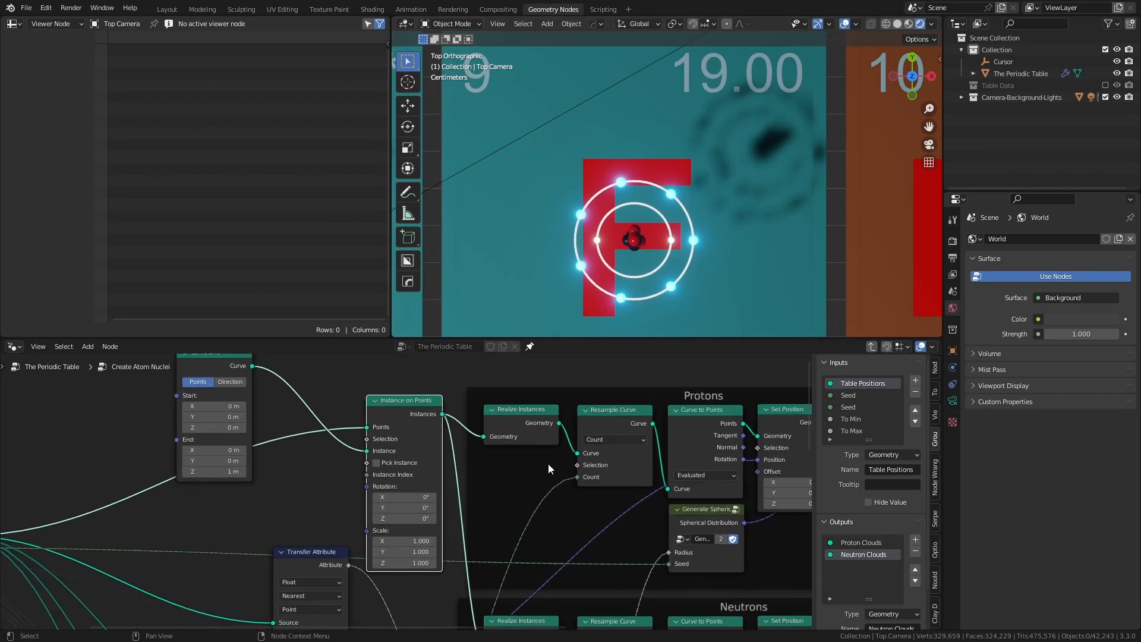
middle_click_drag(521, 462, 442, 455)
scroll(585, 436, "up", 1)
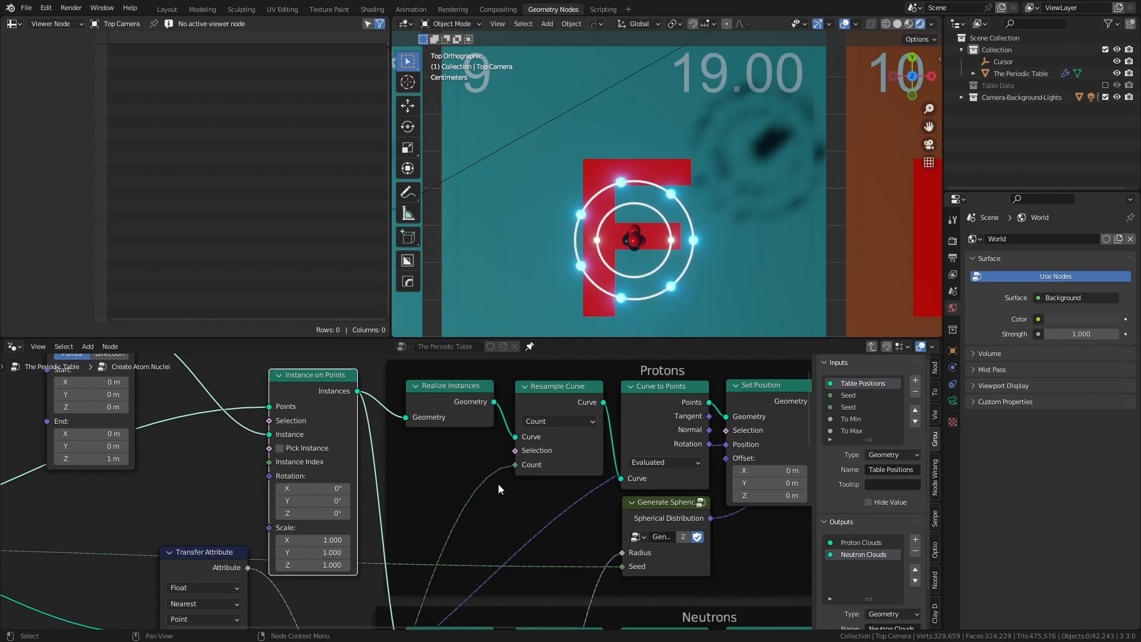
scroll(517, 474, "down", 1)
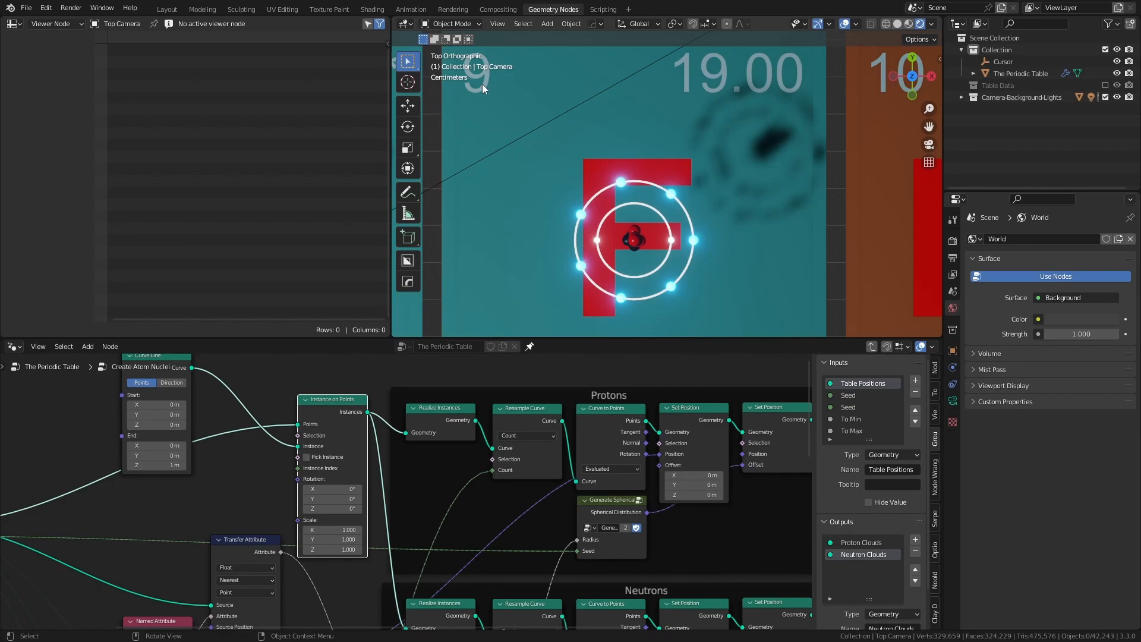
scroll(467, 498, "down", 1)
middle_click_drag(436, 572, 486, 395)
scroll(365, 535, "up", 2)
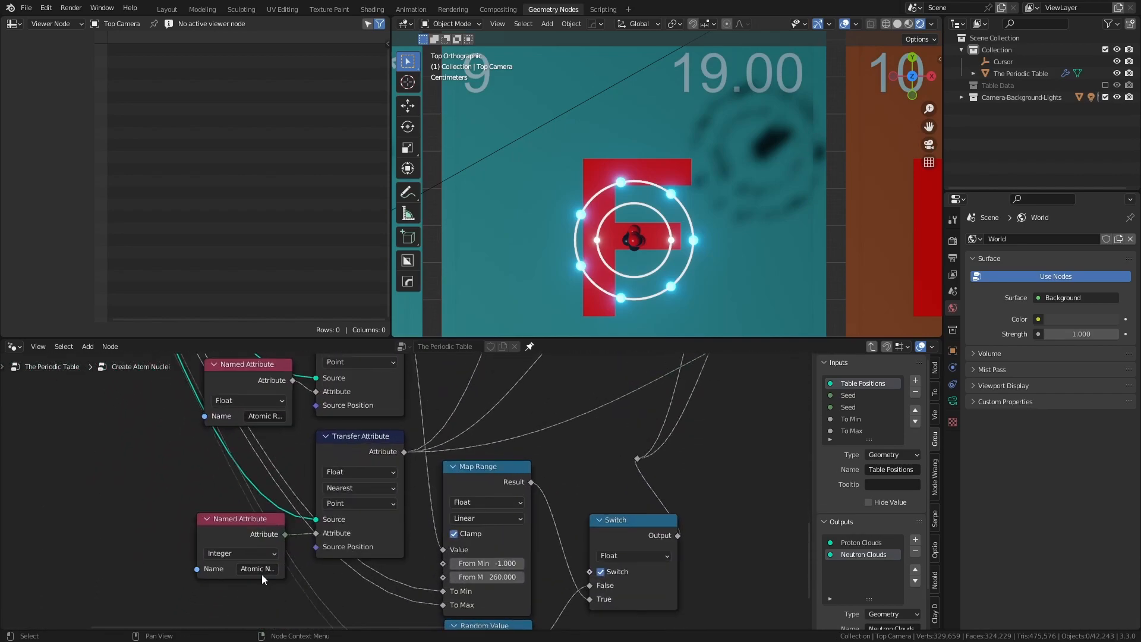
scroll(410, 499, "down", 5)
mouse_move(417, 456)
middle_mouse_down()
mouse_move(425, 525)
mouse_move(395, 479)
mouse_move(448, 465)
mouse_move(404, 438)
middle_mouse_up()
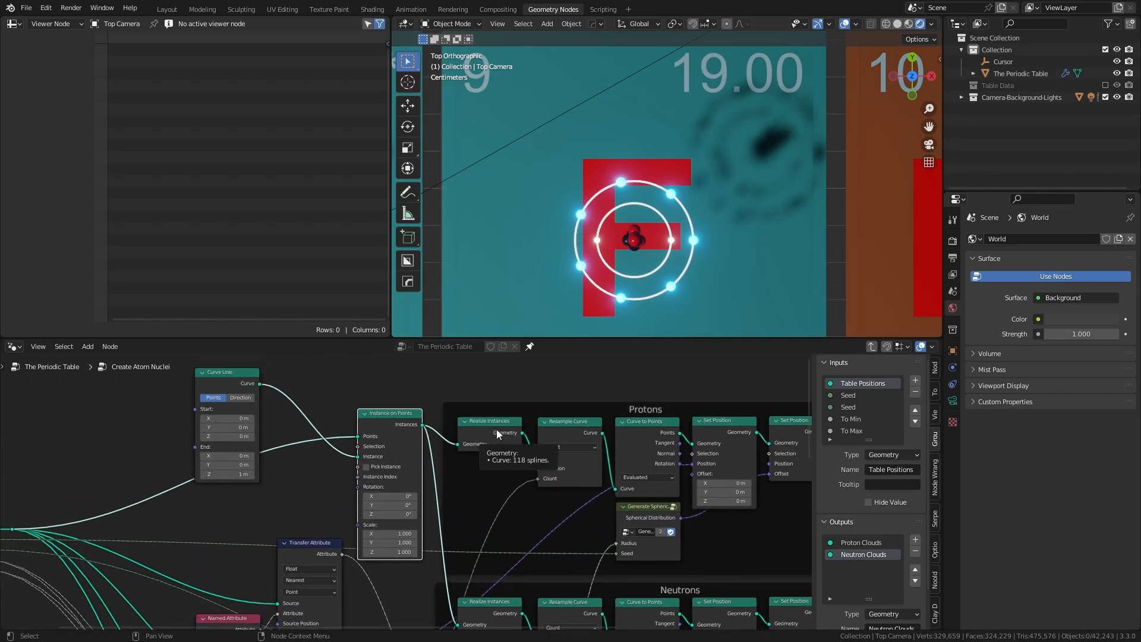
Step: Select the Protons frame's Resample Curve node and follow its Count link through Transfer Attribute and Named Attribute back to Group Input
left_click(562, 432)
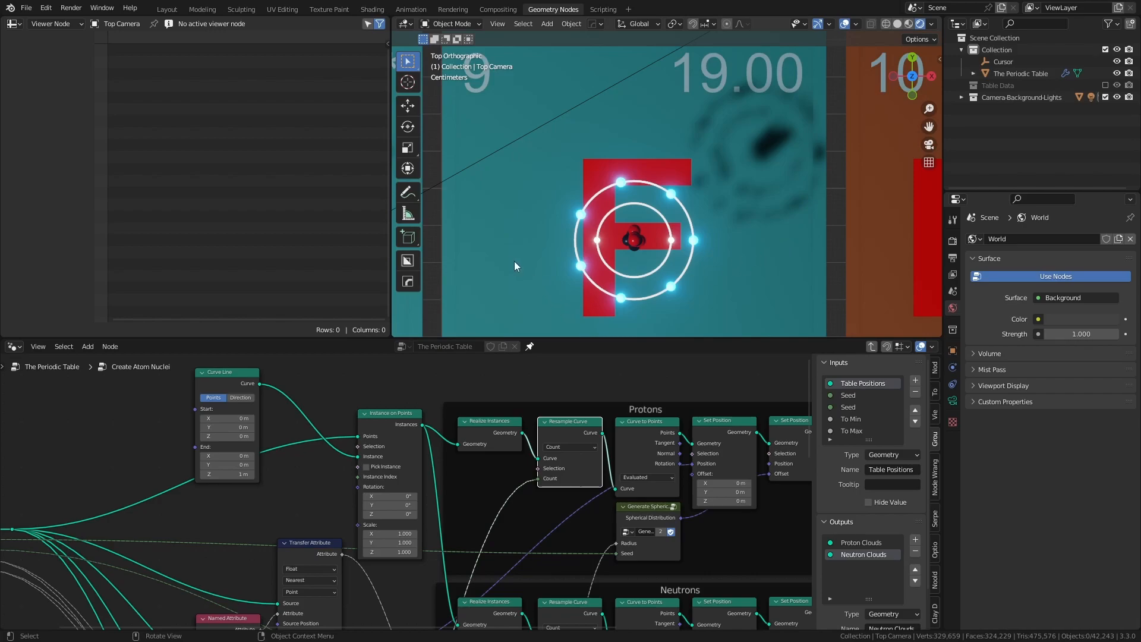
scroll(523, 561, "down", 3)
middle_click_drag(476, 621, 551, 600)
scroll(382, 587, "up", 2)
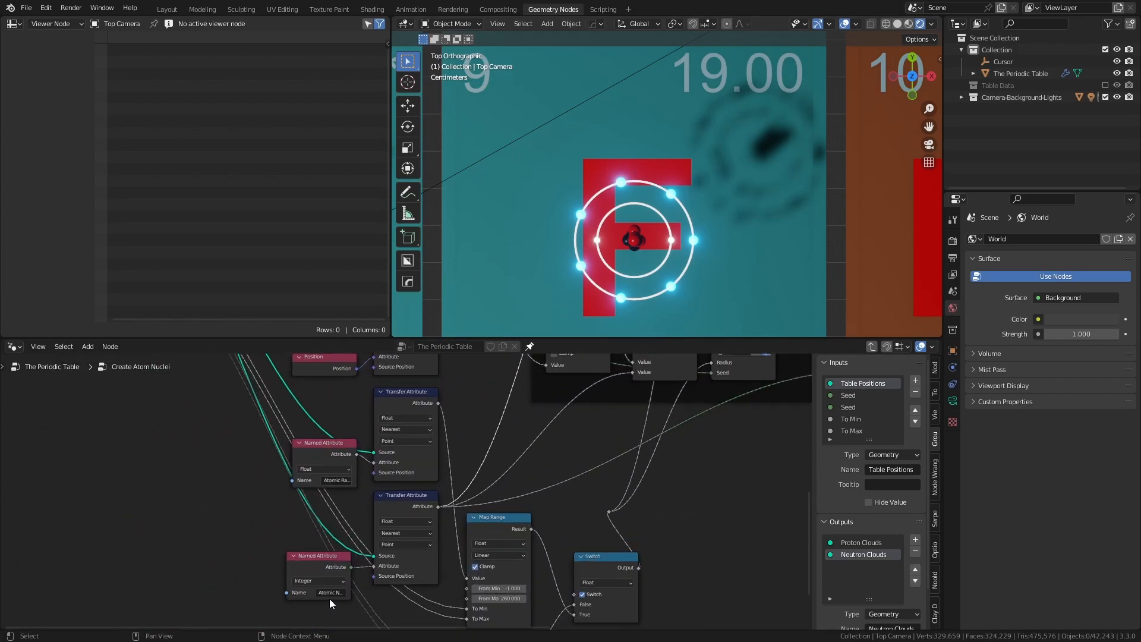
scroll(383, 526, "down", 3)
middle_click_drag(413, 496, 410, 512)
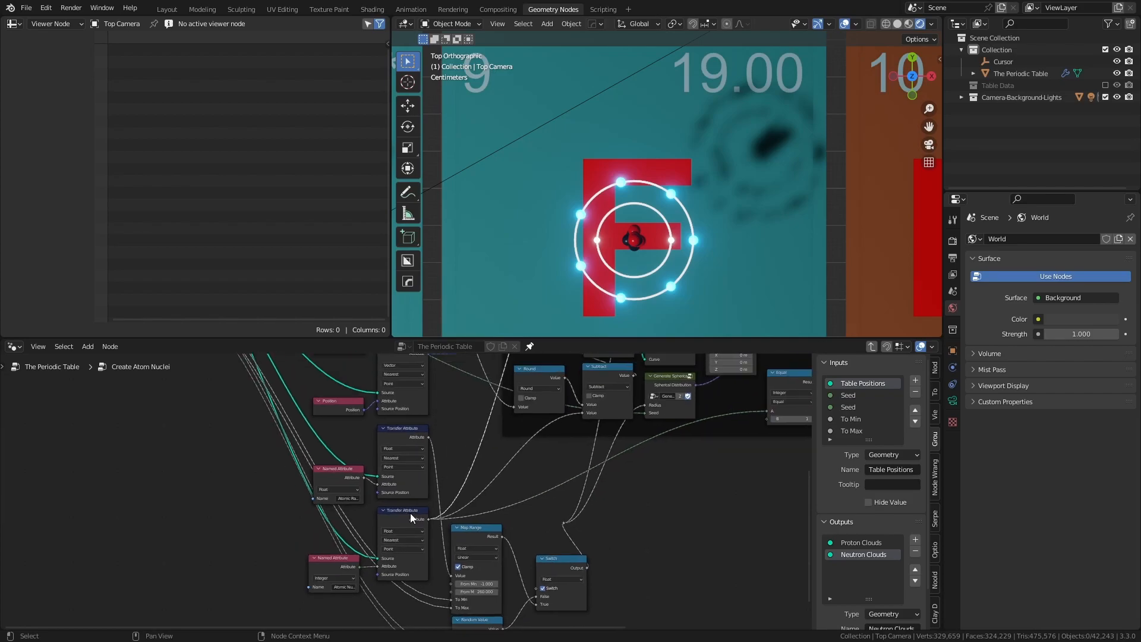
scroll(399, 562, "up", 2)
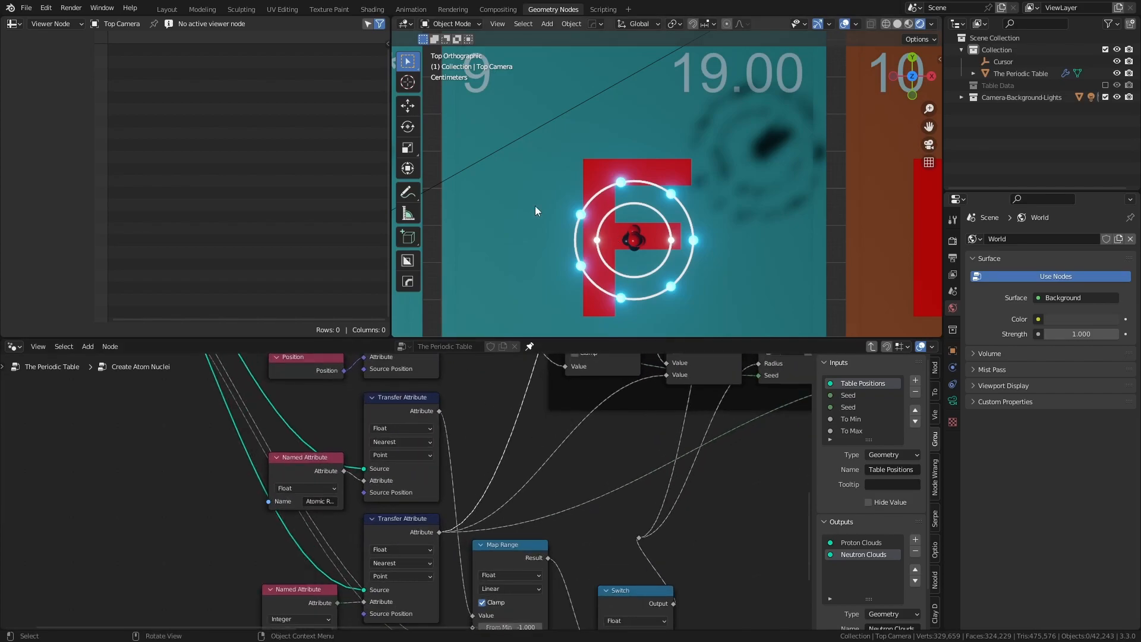
scroll(417, 556, "down", 4)
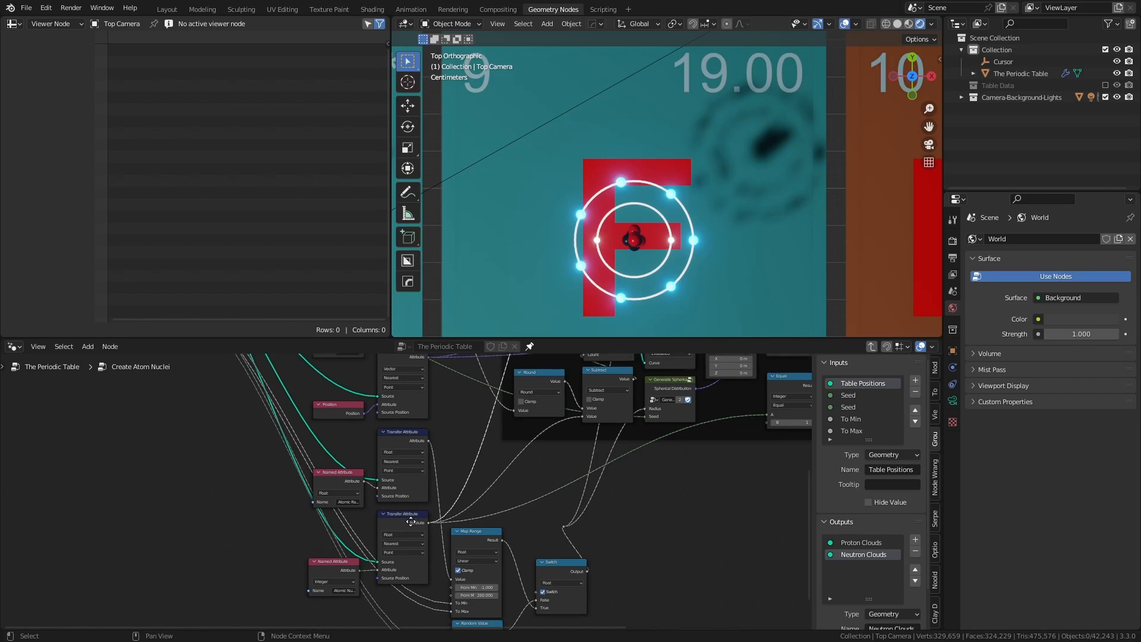
middle_click_drag(217, 371, 244, 428)
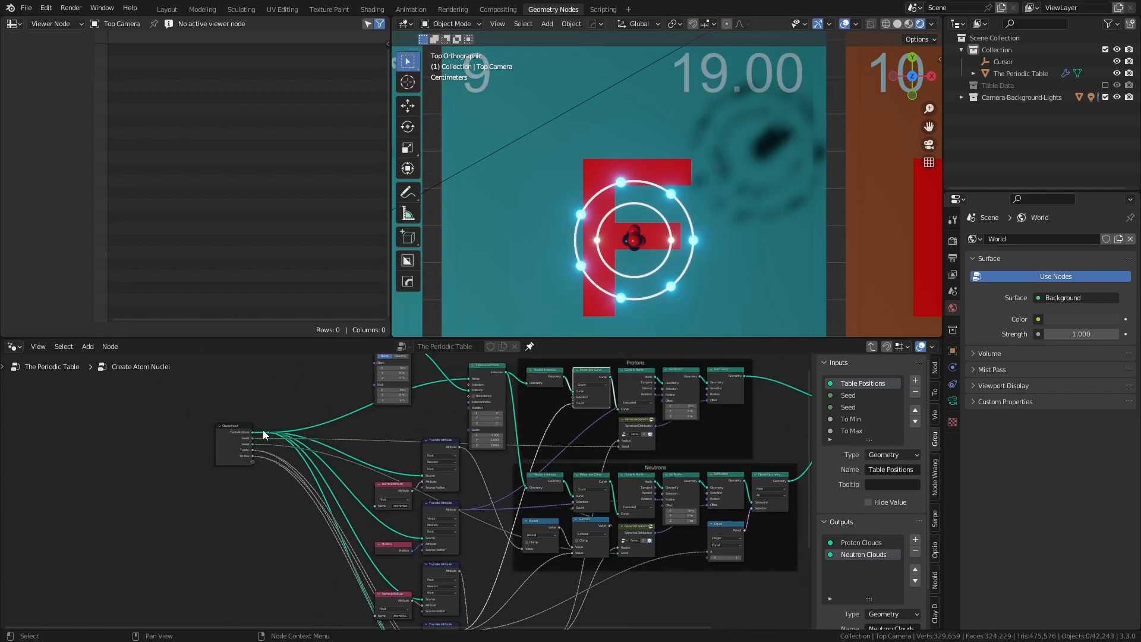
Step: Examine Curve to Points and Set Position in the Protons frame, tracing the position link back to the Transfer Attribute and Position nodes
scroll(516, 440, "up", 5)
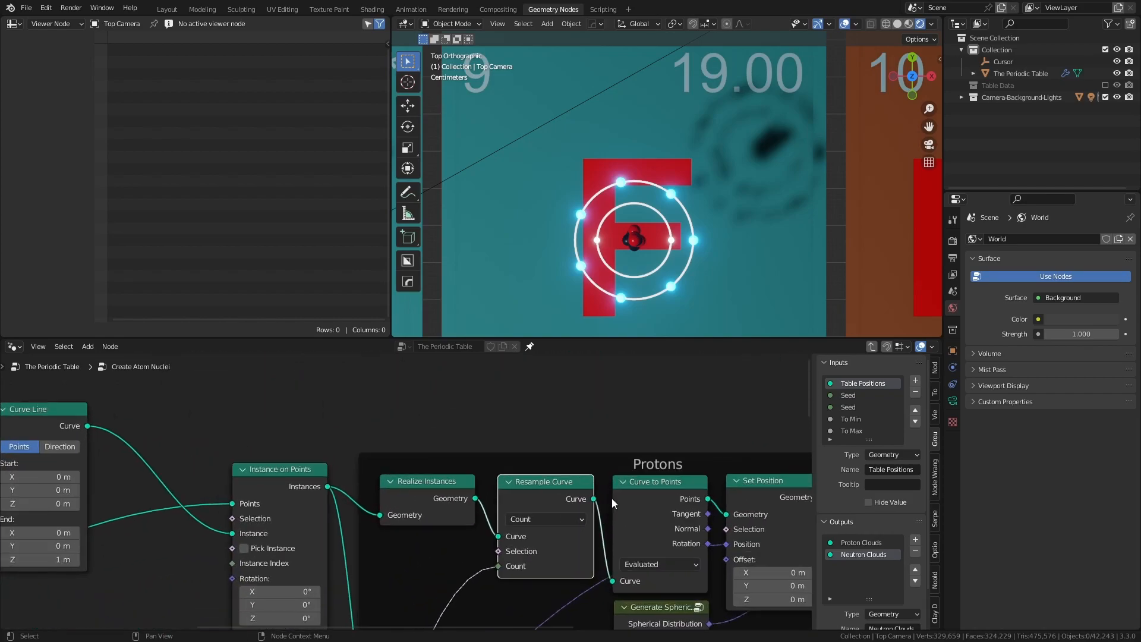
scroll(515, 441, "up", 1)
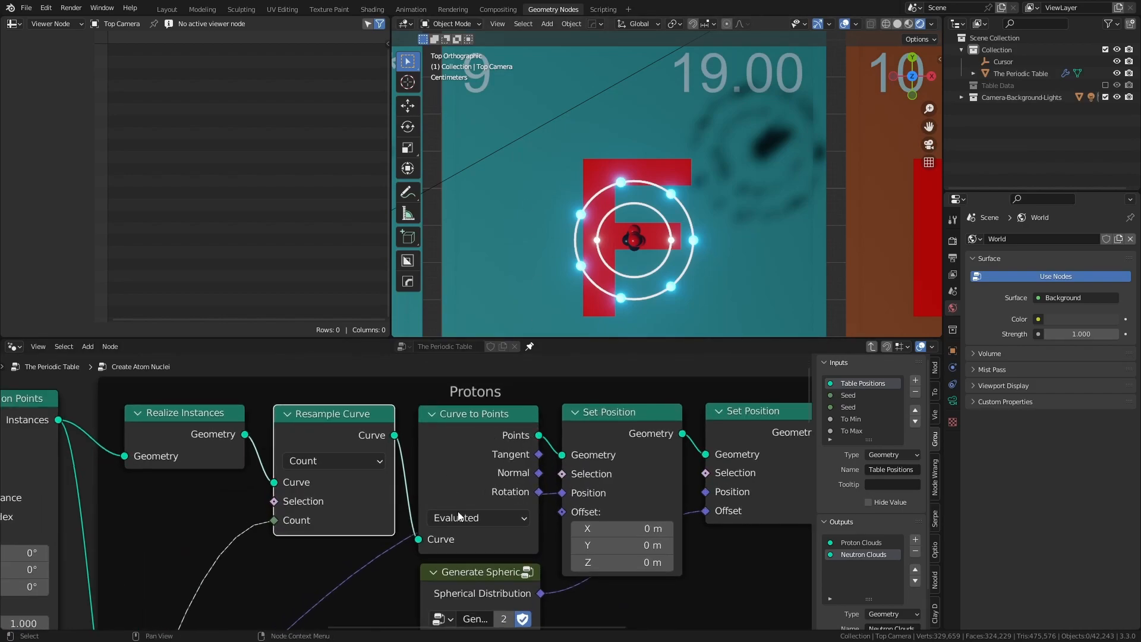
middle_click_drag(639, 438, 536, 428)
scroll(429, 490, "down", 4)
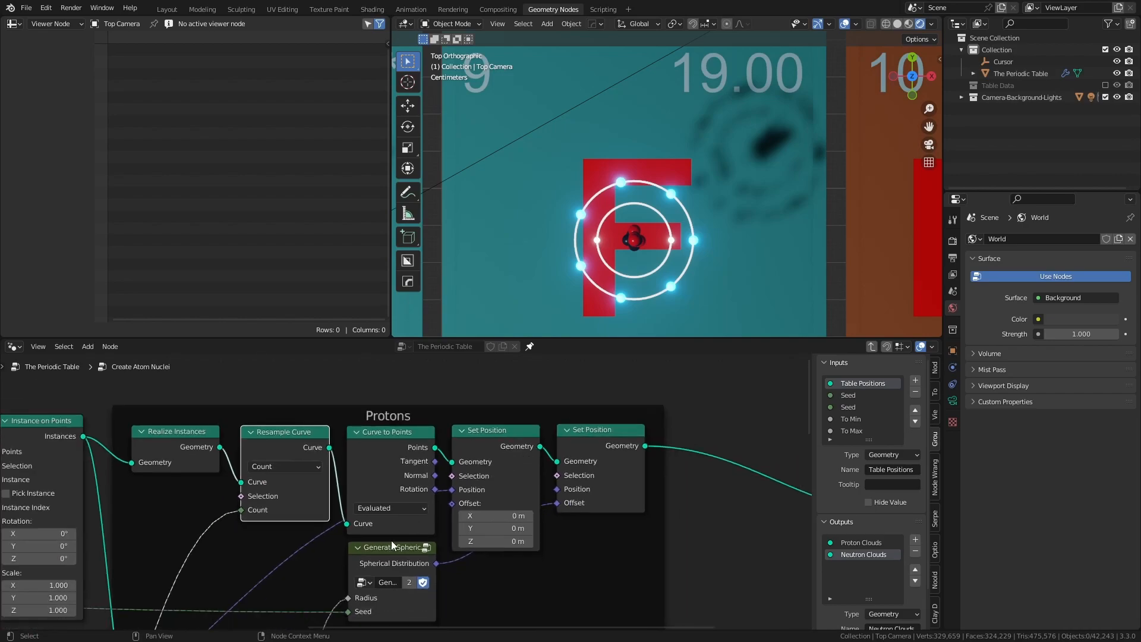
middle_click_drag(392, 542, 675, 601)
middle_click_drag(329, 548, 401, 469)
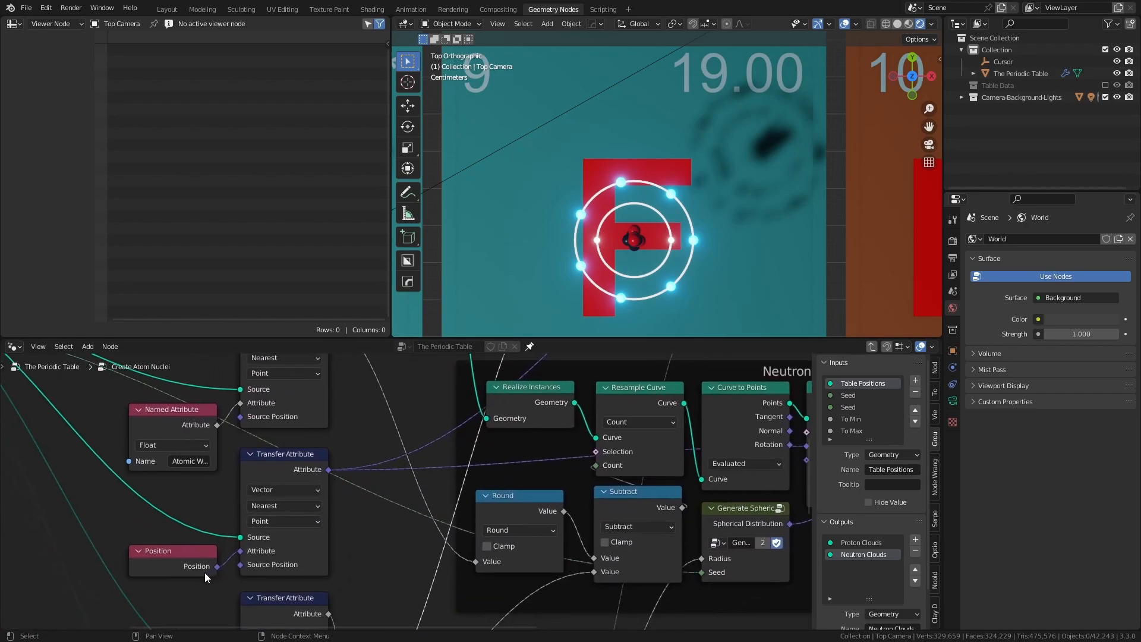
scroll(596, 176, "down", 1)
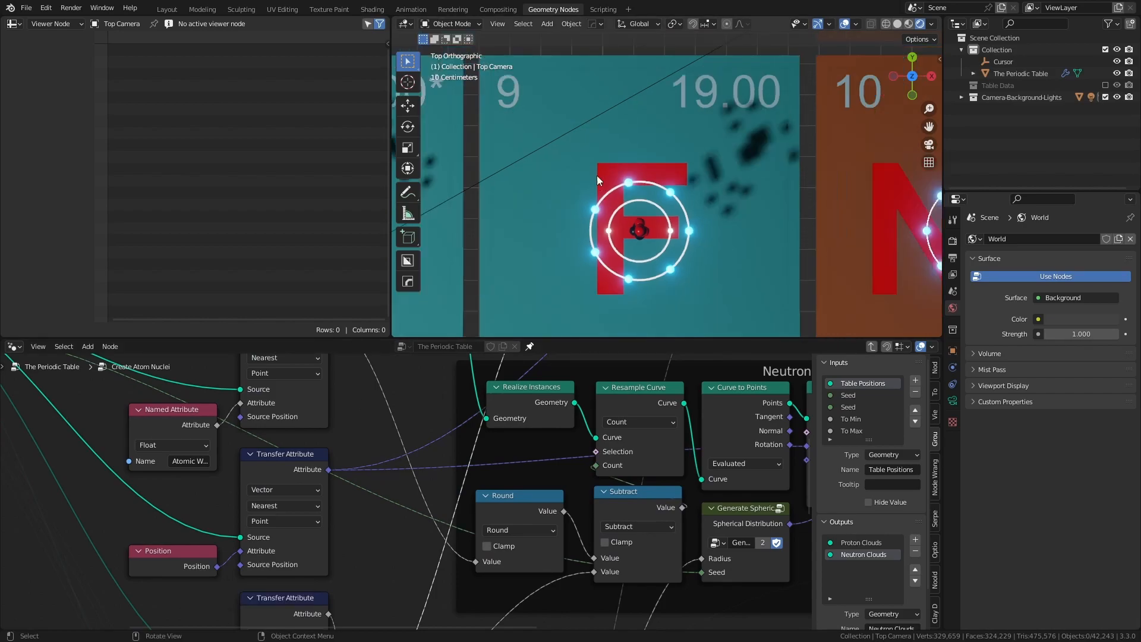
scroll(597, 176, "down", 3)
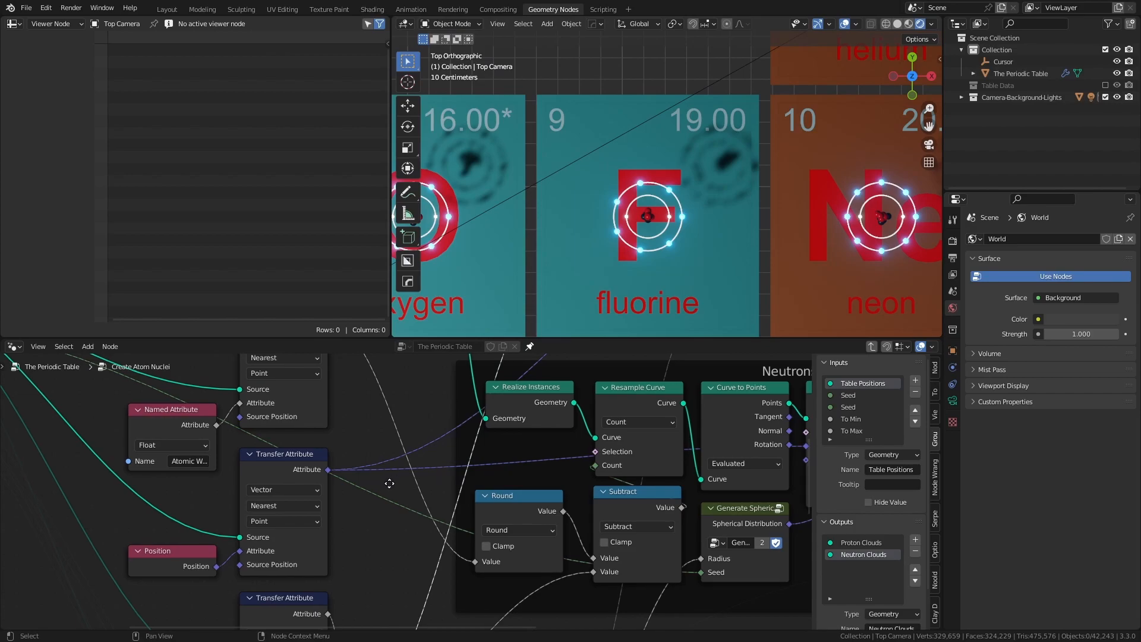
Step: Review the Protons frame's second Set Position, enter its Generate Spherical Distribution group, and examine Theta, Phi and R through to Combine XYZ
middle_click_drag(395, 479, 106, 588)
middle_click_drag(552, 462, 400, 588)
scroll(488, 477, "up", 2)
middle_click_drag(487, 476, 467, 518)
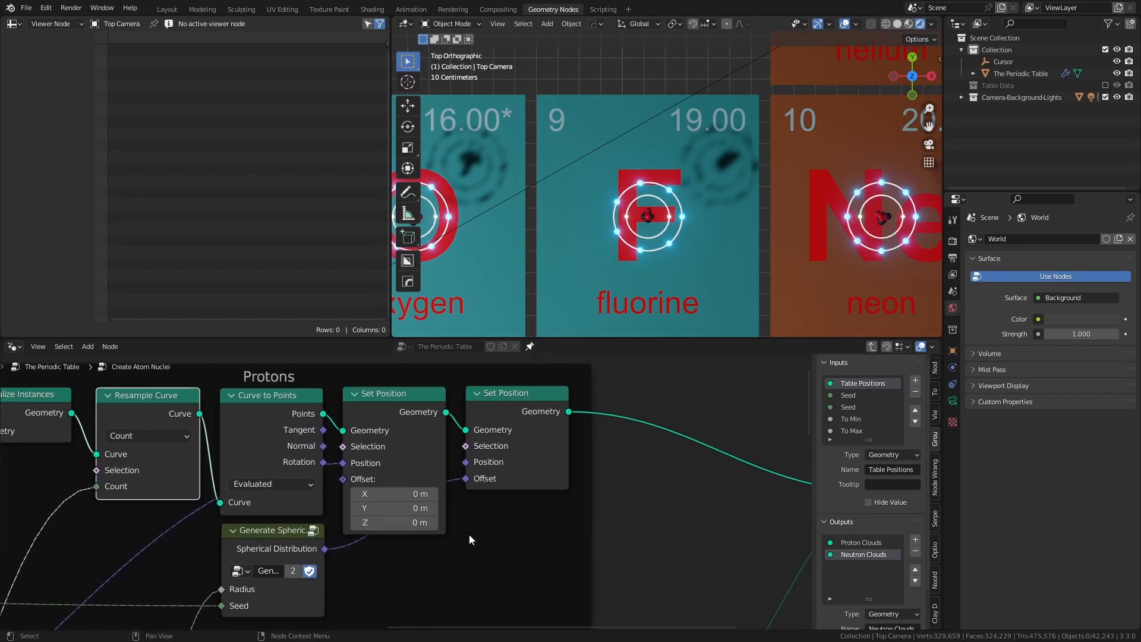
middle_click_drag(483, 558, 548, 472)
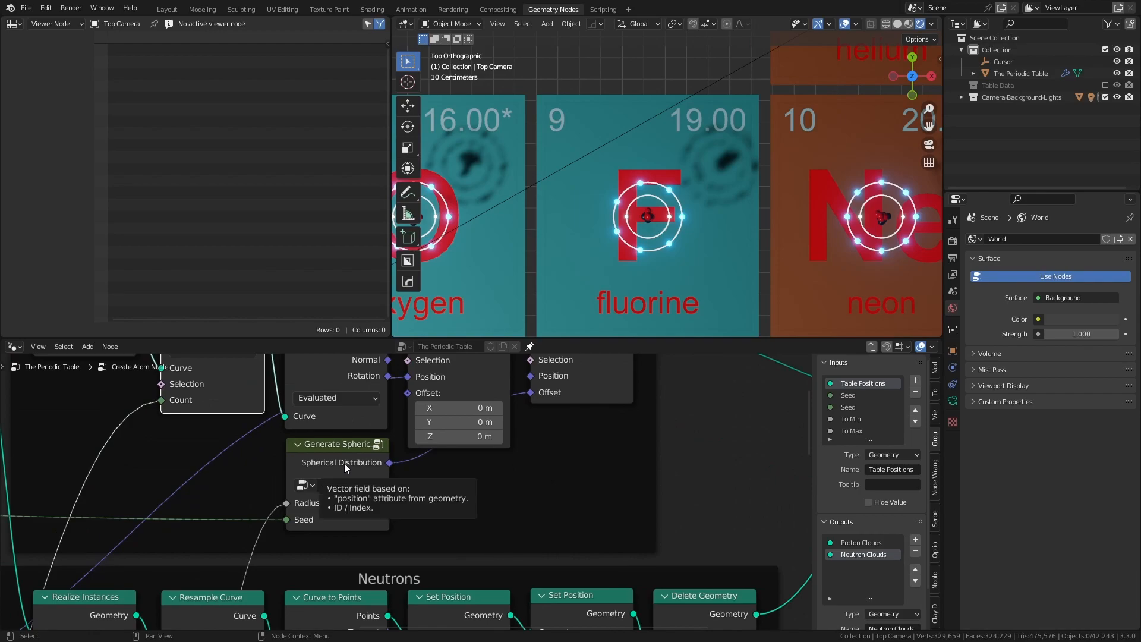
left_click(379, 447)
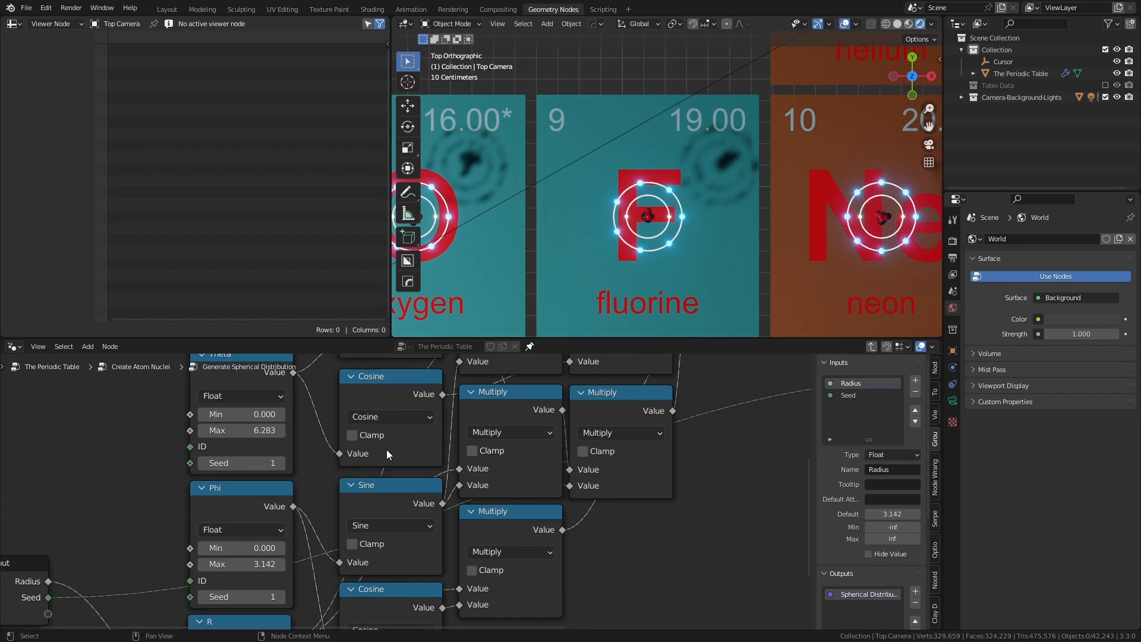
middle_click_drag(300, 547, 300, 476)
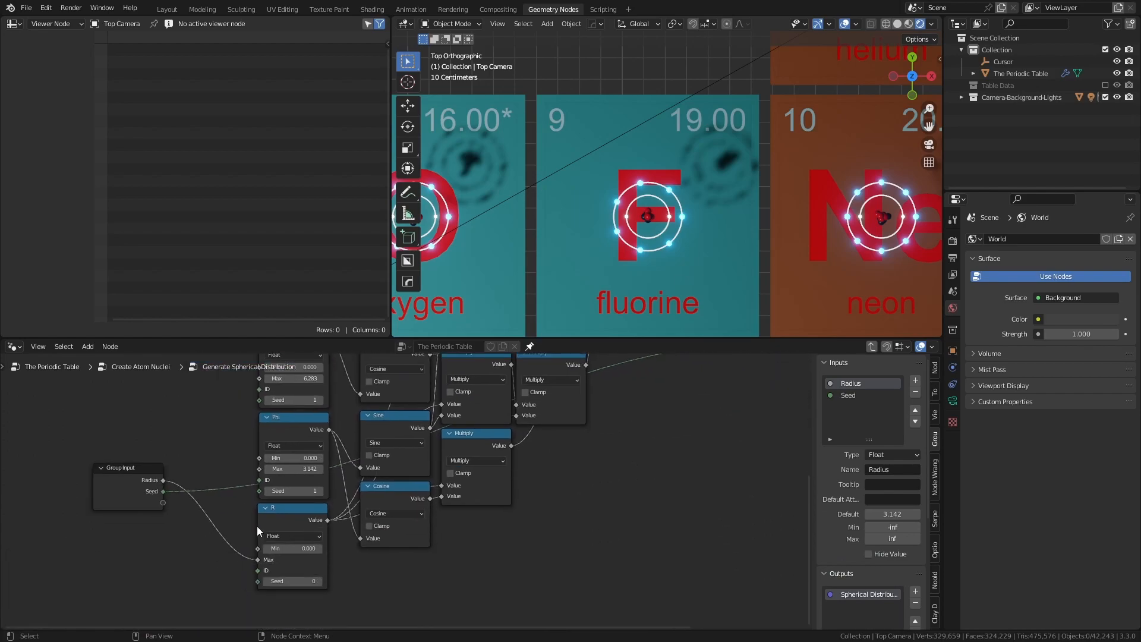
middle_click_drag(485, 476, 484, 528)
scroll(597, 498, "down", 2)
middle_click_drag(619, 438, 583, 477)
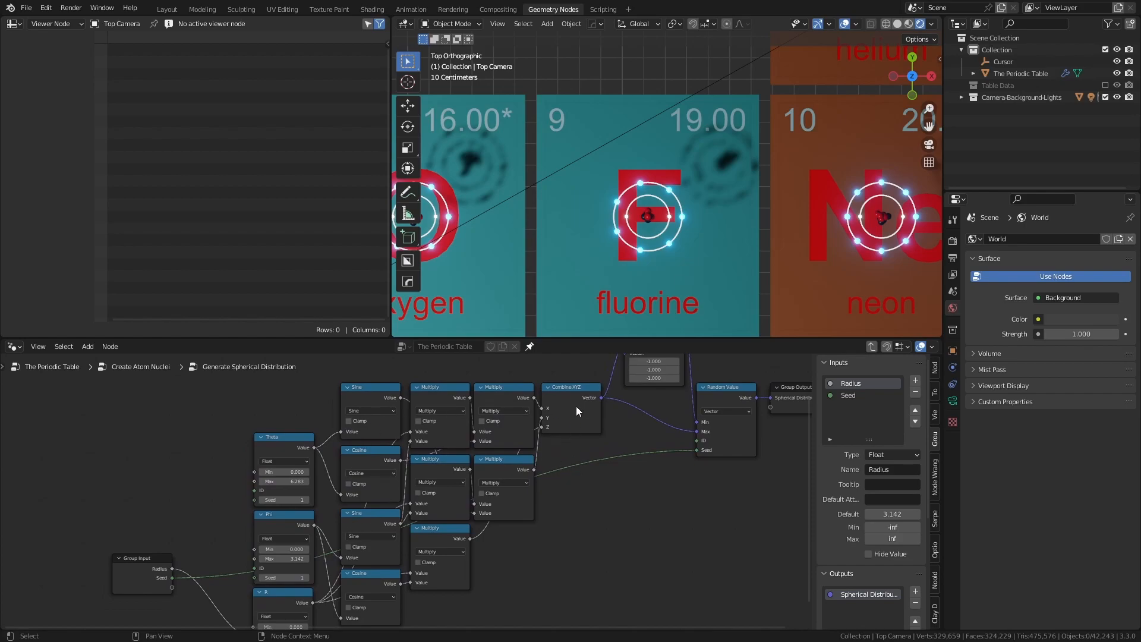
Step: Return to the Create Atom Nuclei group, inspect fluorine's nucleus, and examine the Neutrons frame's Round and Subtract nodes and their attribute inputs
left_click(871, 345)
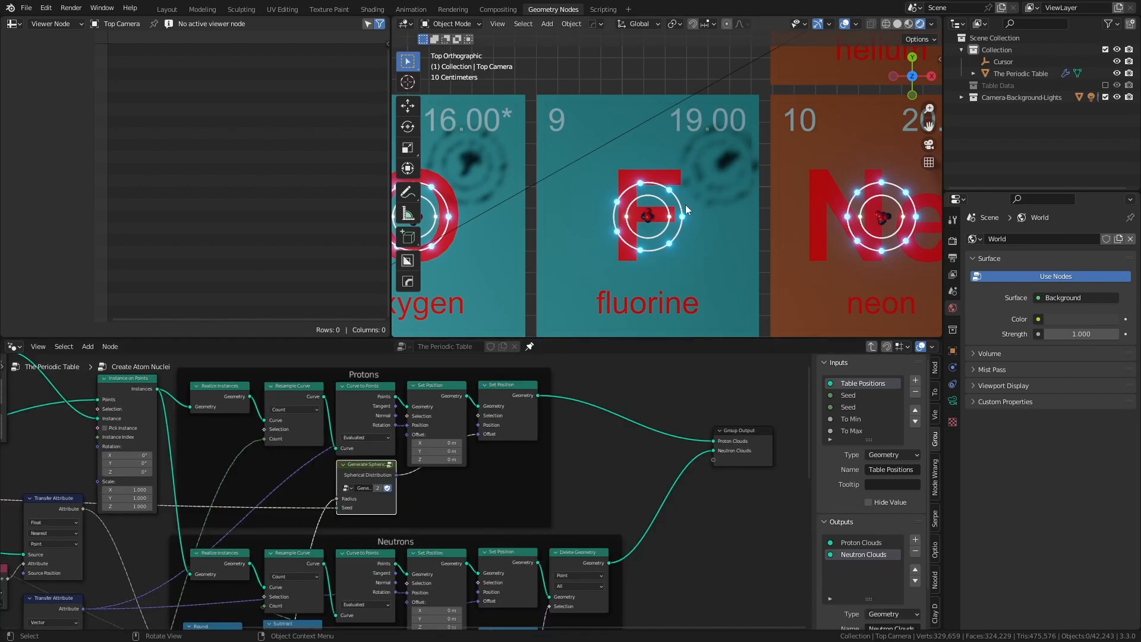
scroll(675, 234, "up", 3)
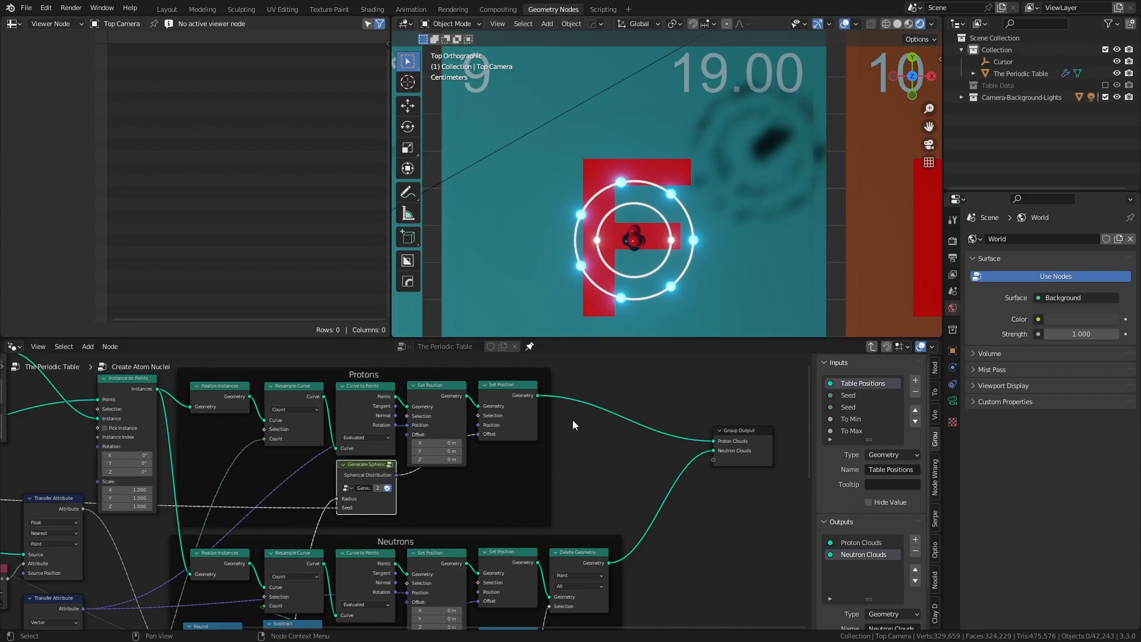
middle_click_drag(383, 512, 400, 421)
scroll(398, 520, "down", 3)
scroll(400, 420, "up", 3)
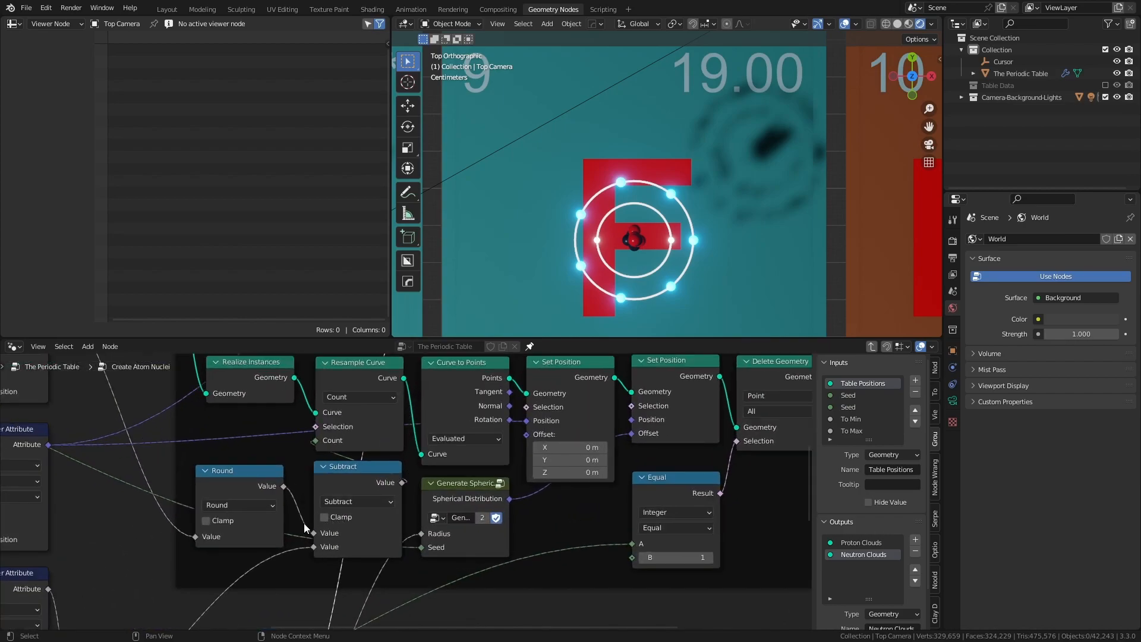
scroll(314, 522, "down", 1)
middle_click_drag(344, 514, 400, 435)
scroll(404, 518, "down", 1)
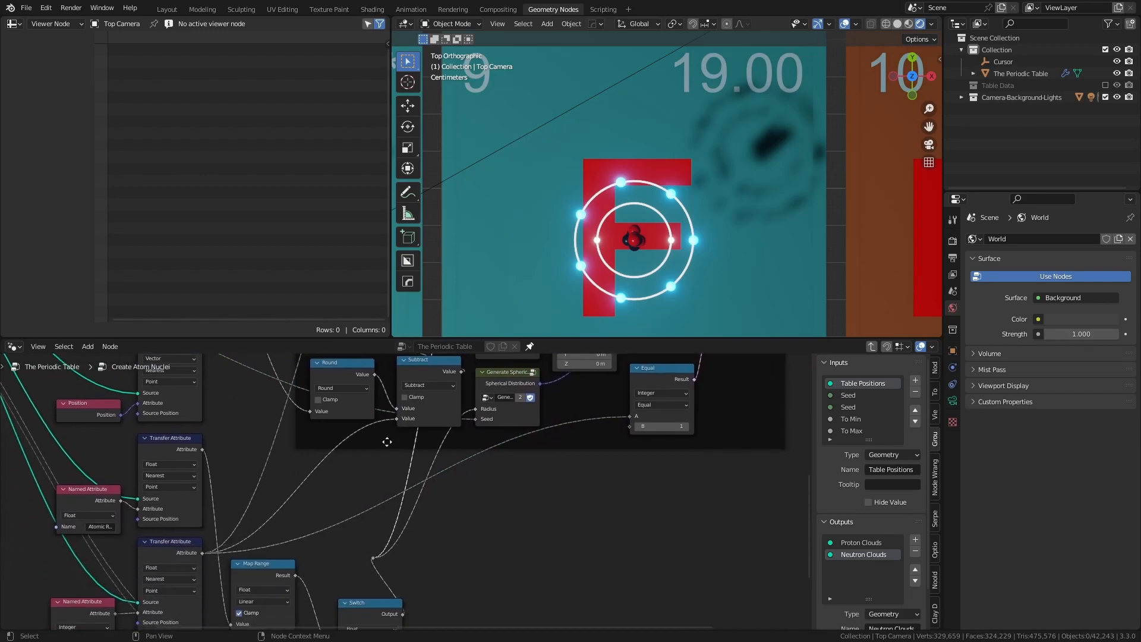
middle_click_drag(470, 409, 407, 535)
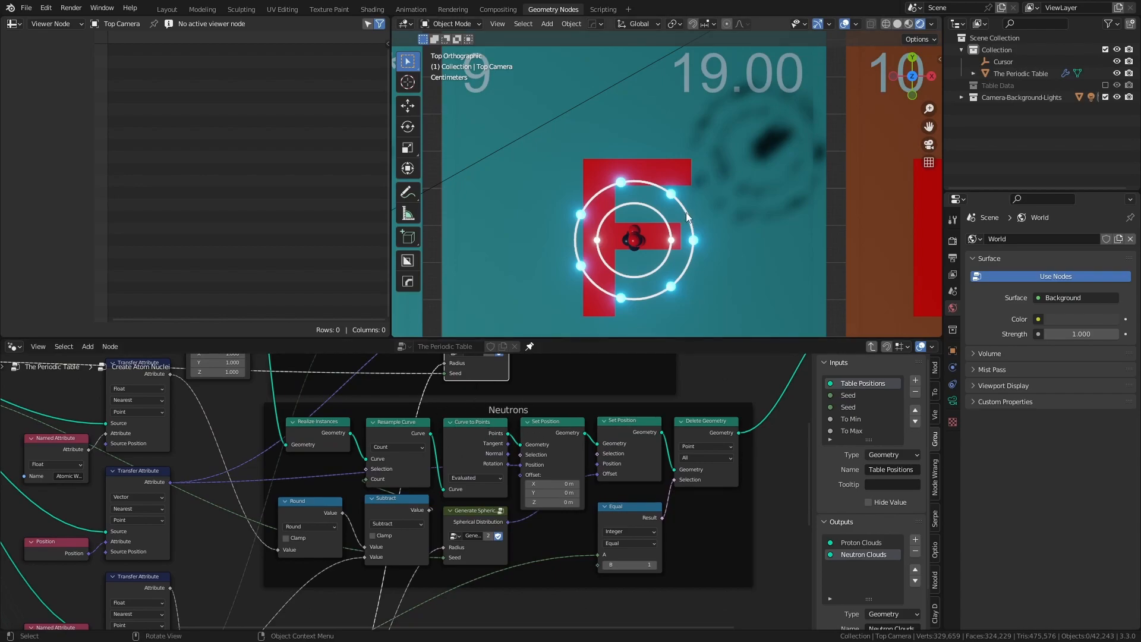
Step: Compare the fluorine tile with the Neutrons frame's Equal and Delete Geometry nodes, following the proton and neutron clouds to Group Output
scroll(686, 217, "down", 3)
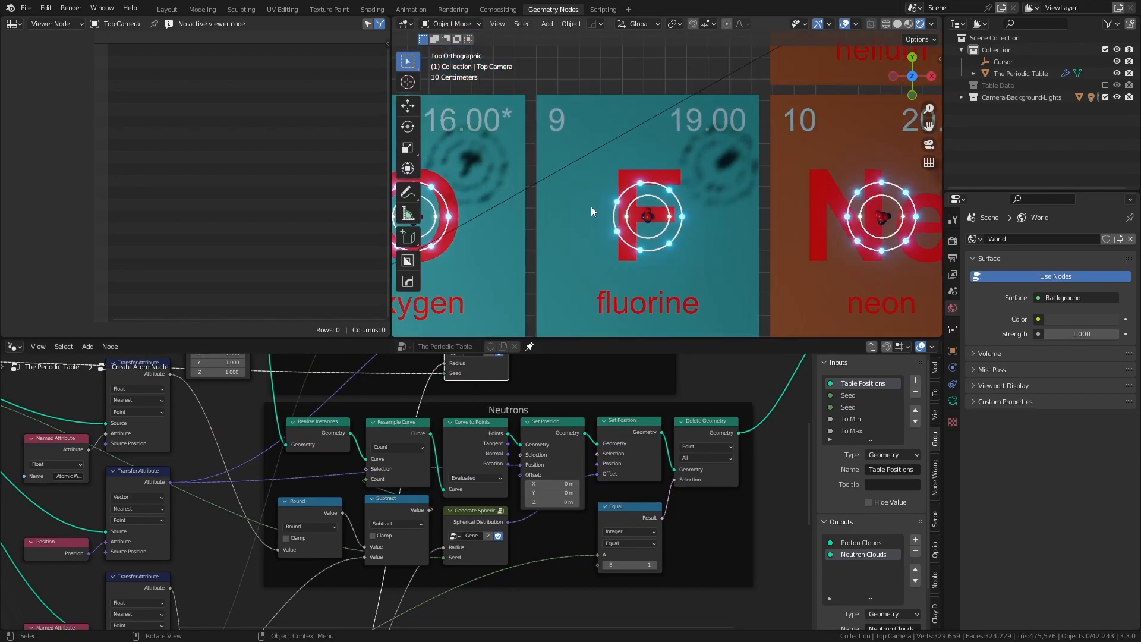
scroll(589, 410, "up", 2)
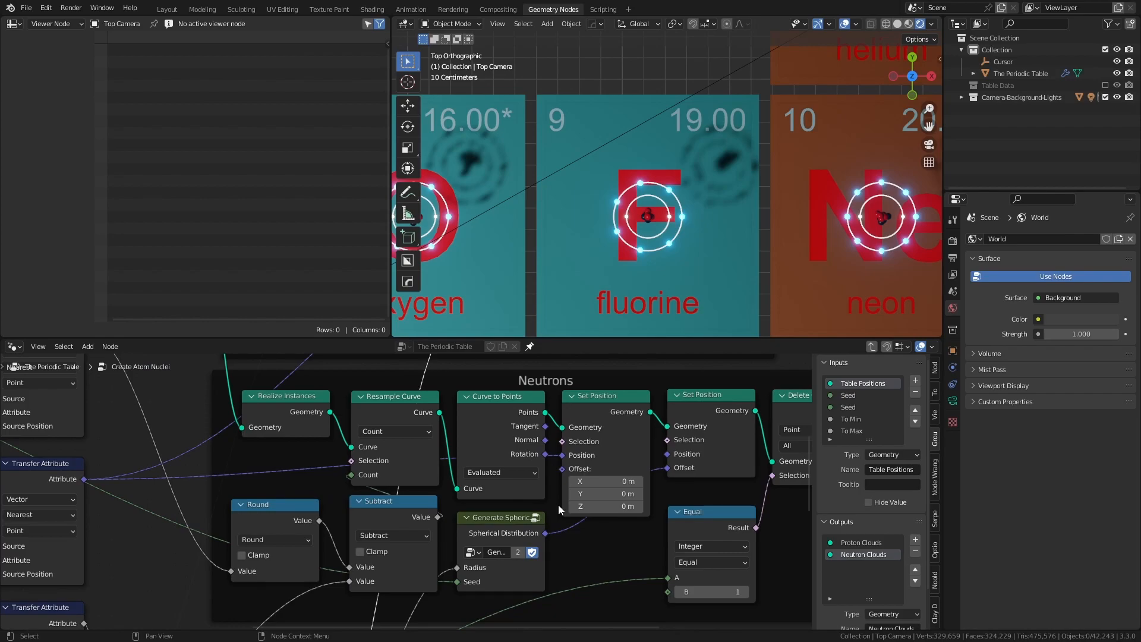
middle_click_drag(559, 460, 483, 464)
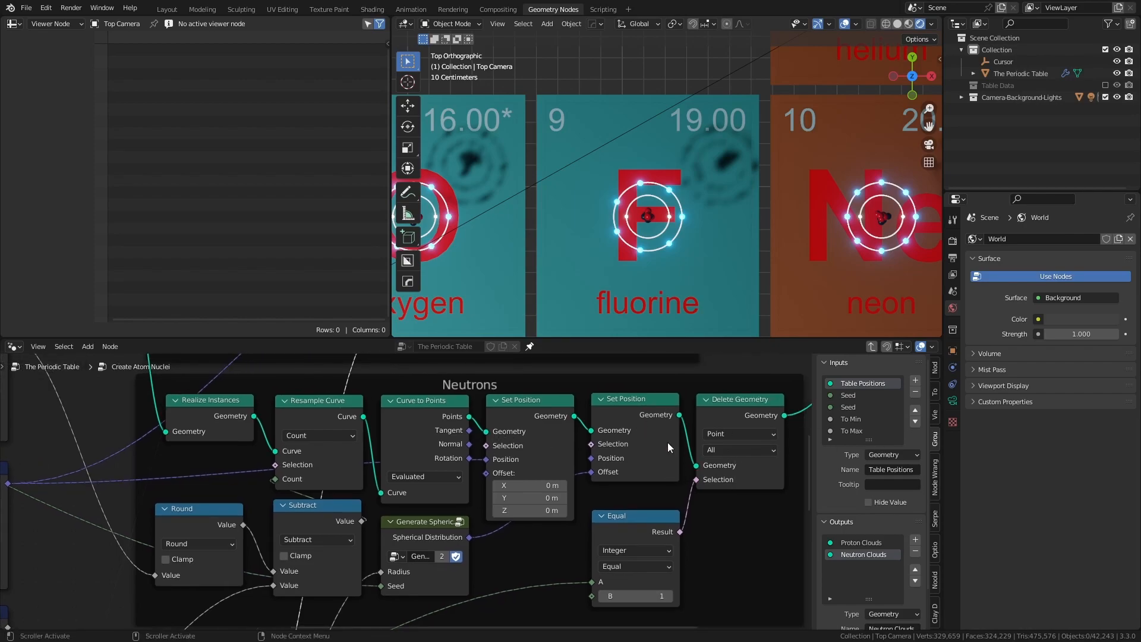
scroll(667, 442, "down", 3)
scroll(627, 511, "up", 3)
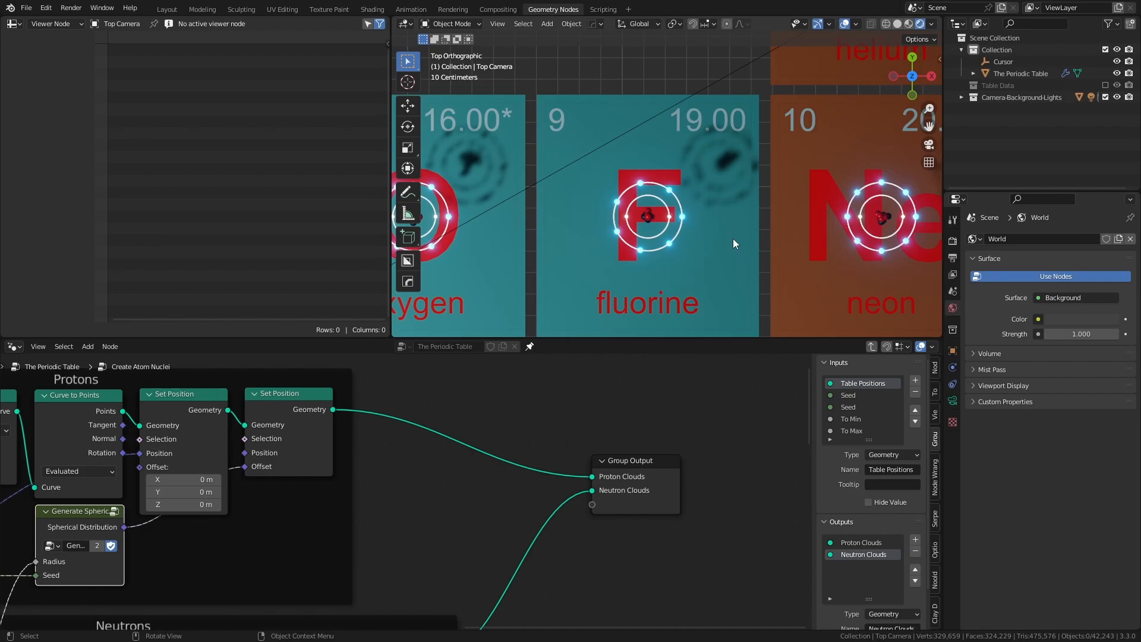
Step: Return to The Periodic Table node tree and follow the 'Atom' Creation (Experimental) nodes through Join Geometry and Set Shade Smooth to the final output
left_click(872, 347)
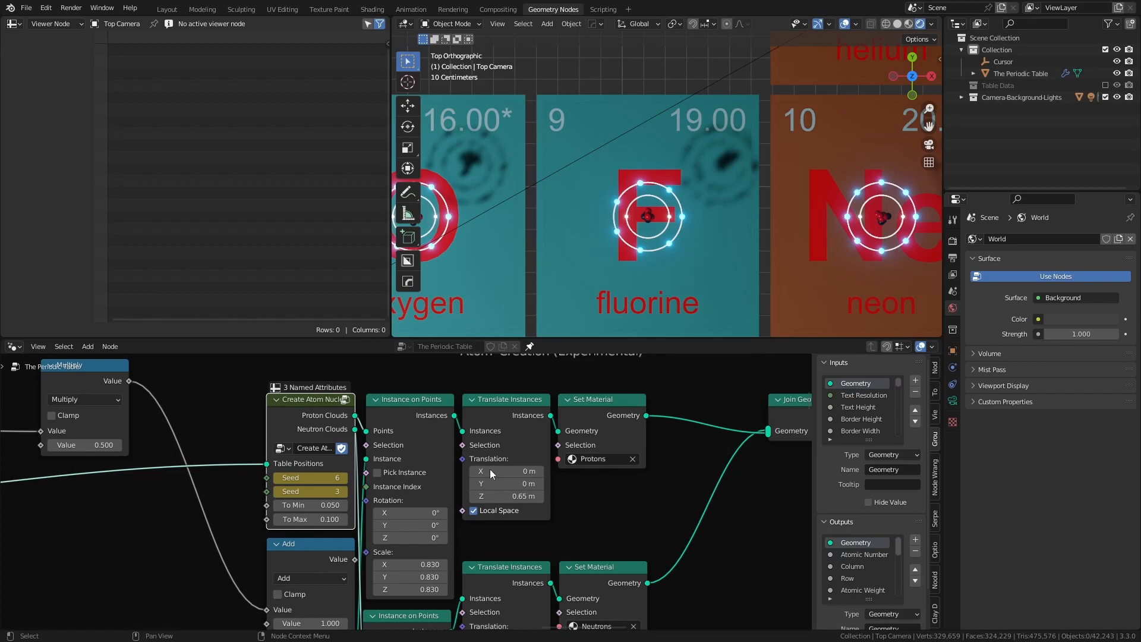
scroll(411, 415, "down", 3)
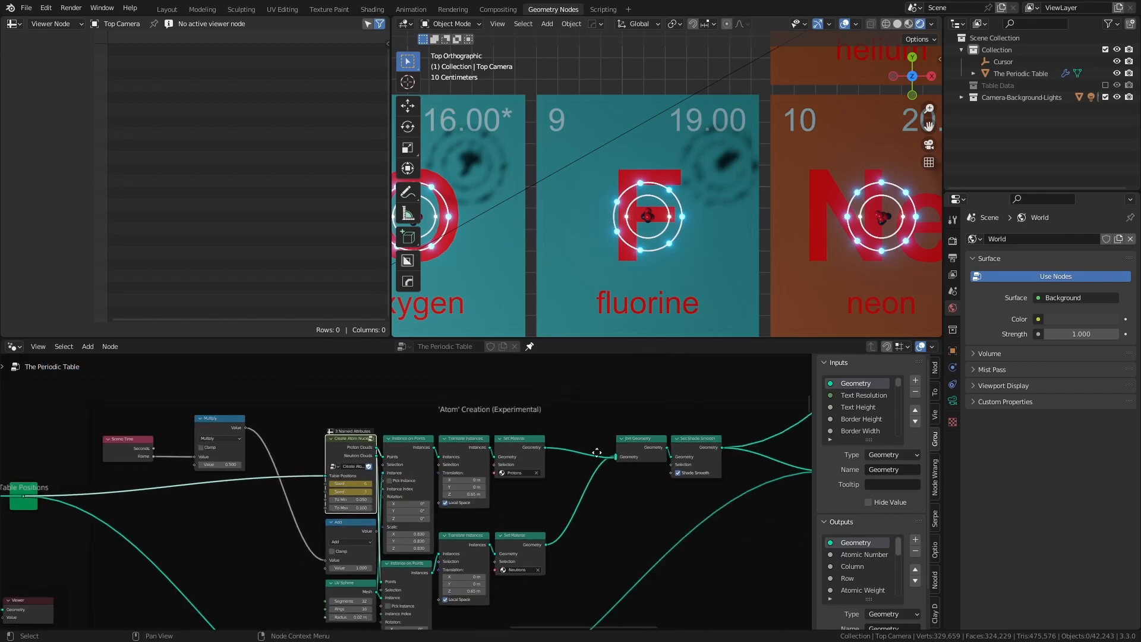
middle_click_drag(620, 455, 478, 457)
scroll(535, 467, "down", 2)
middle_click_drag(576, 486, 627, 321)
scroll(489, 488, "down", 3)
middle_click_drag(618, 360, 588, 473)
scroll(655, 479, "down", 2)
middle_click_drag(594, 405, 512, 492)
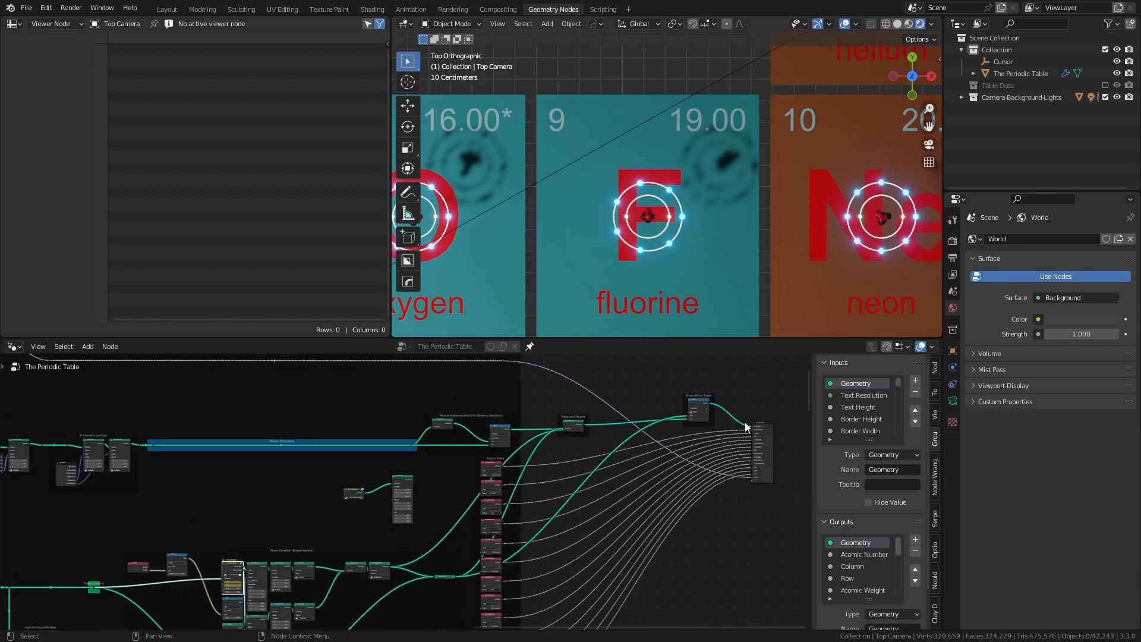
Step: Show the whole periodic table from above, play the animation, and examine the moving atoms on the element tiles up close
scroll(699, 181, "down", 9)
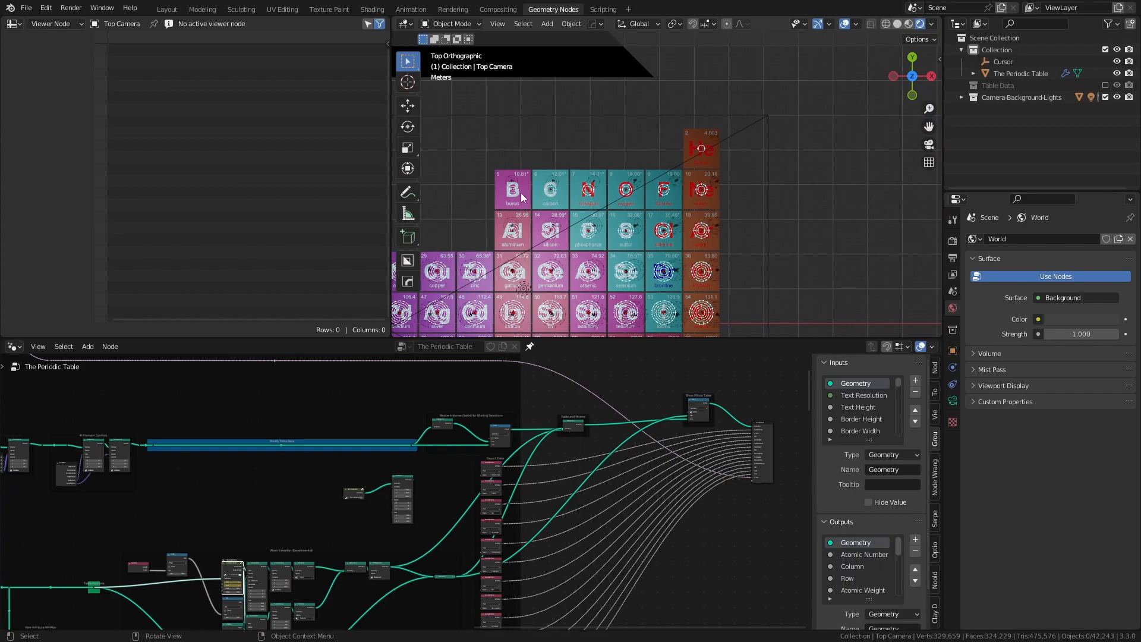
scroll(519, 192, "down", 5)
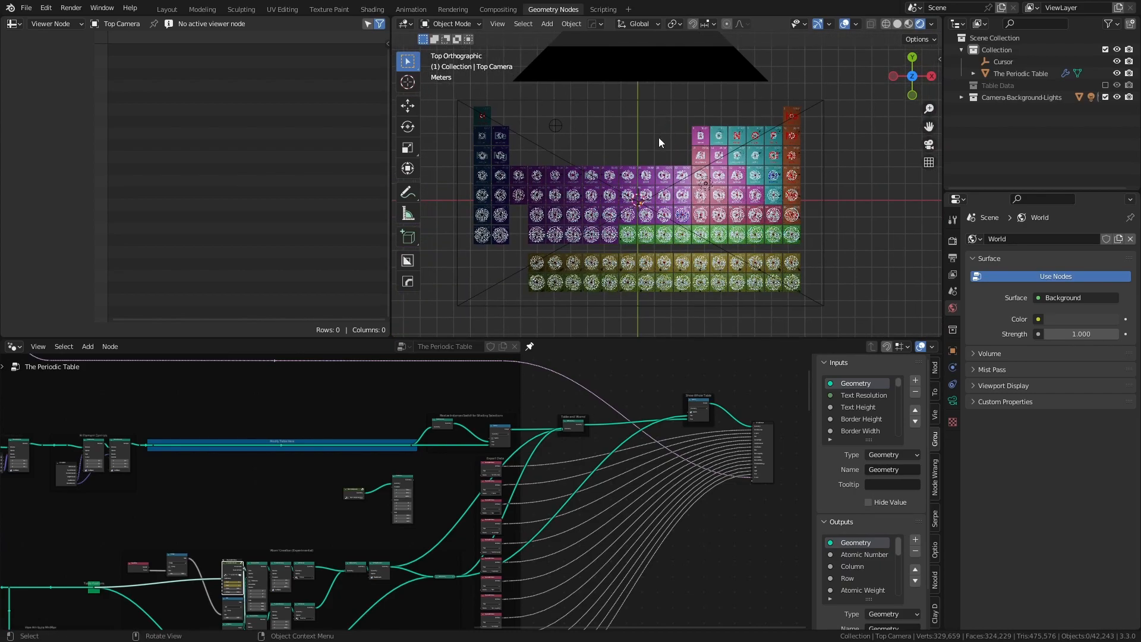
key("space")
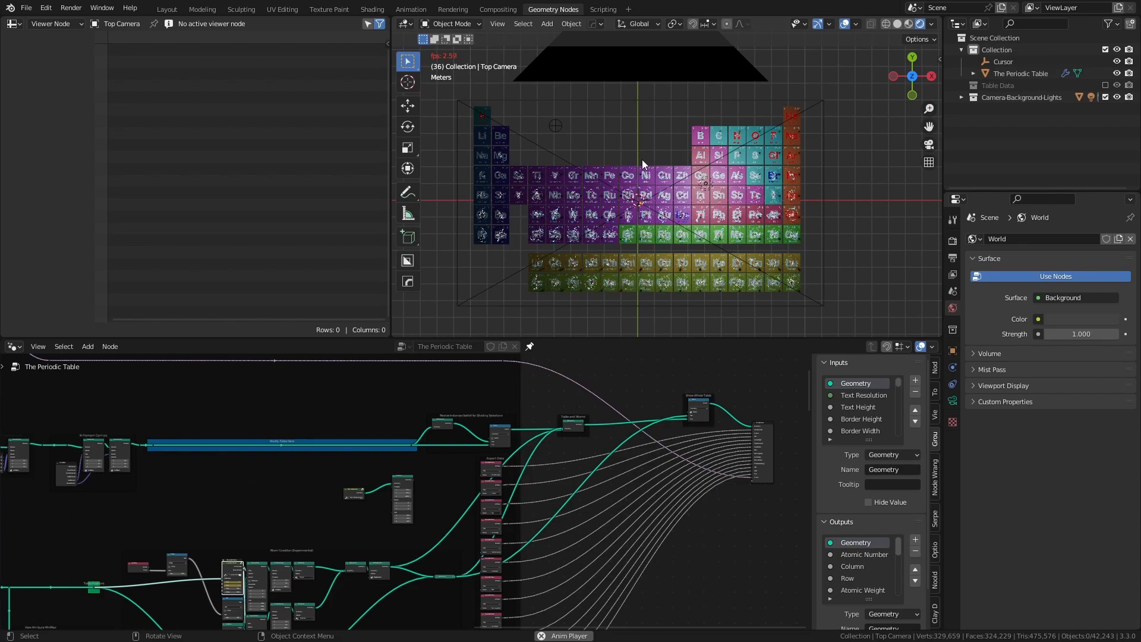
scroll(641, 159, "up", 4)
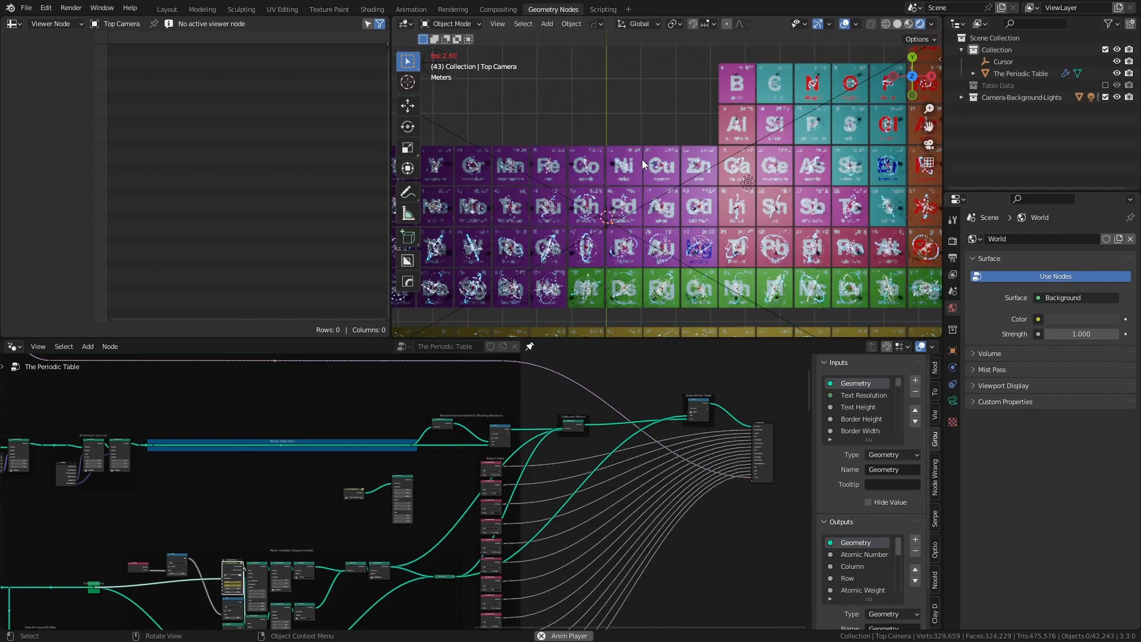
scroll(641, 159, "up", 1)
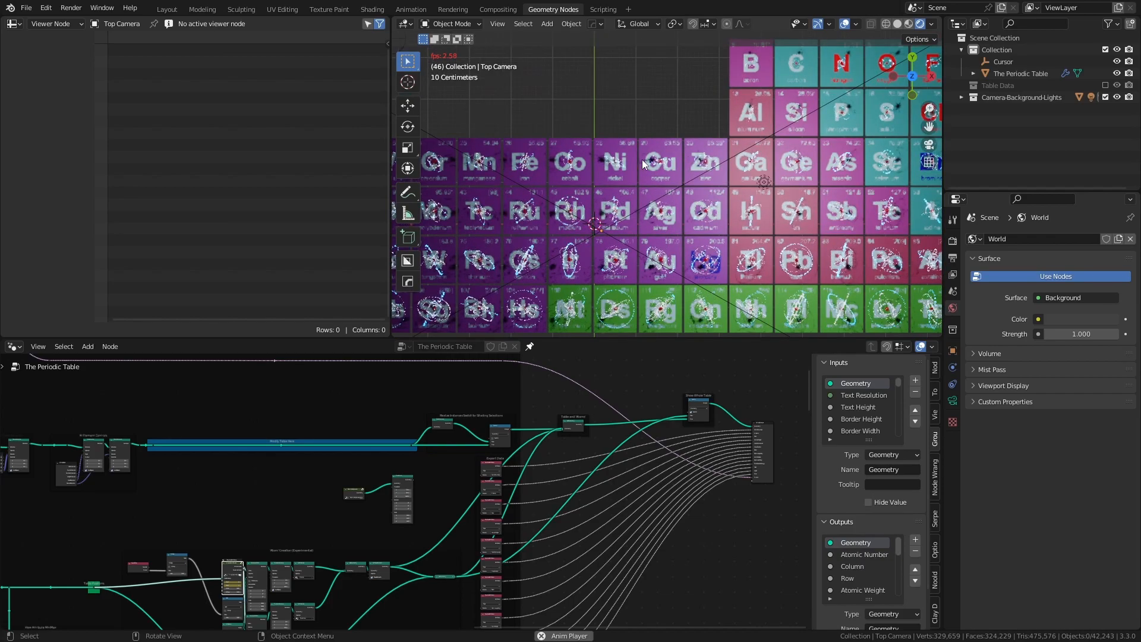